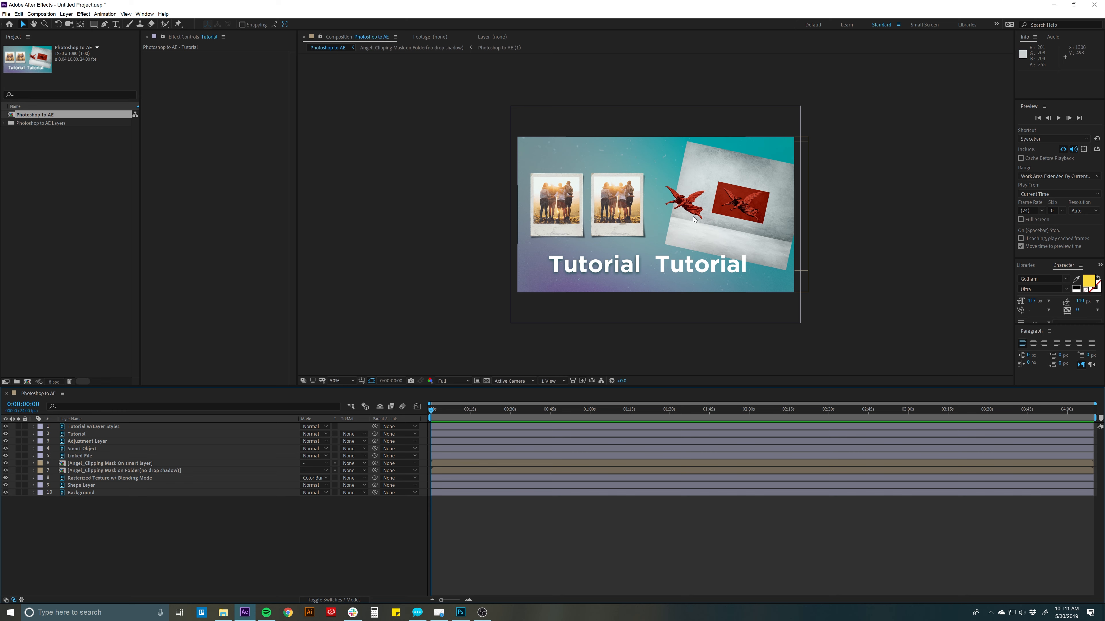
# Step: Switch to Photoshop, try enlarging the Linked File polaroid, and place it in the upper-left part of the artwork
pyautogui.click(460, 612)
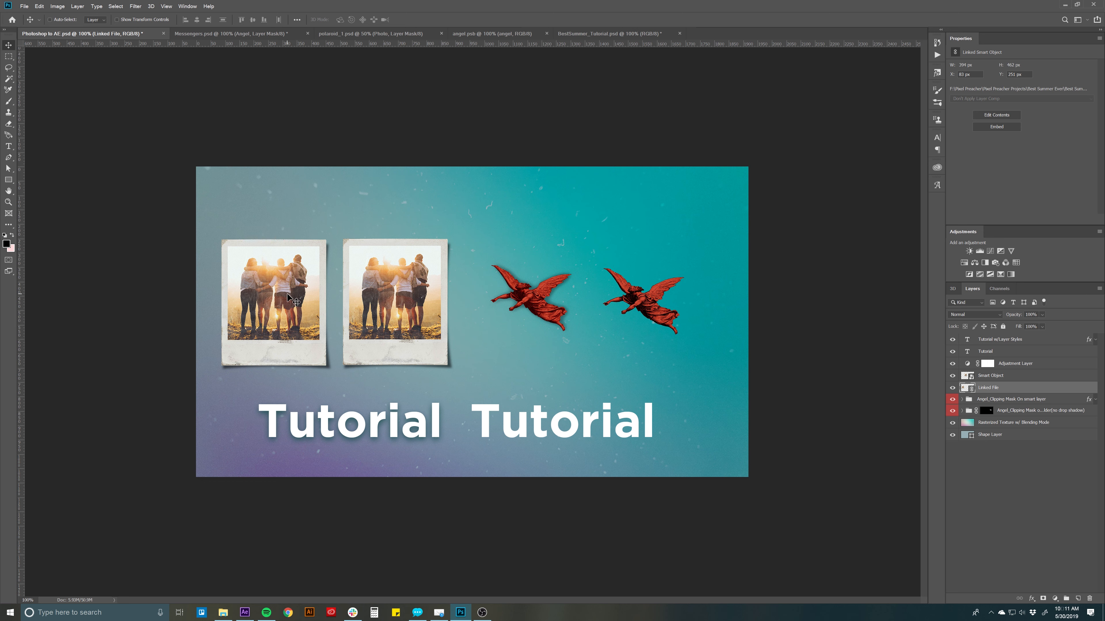
pyautogui.moveTo(296, 302); pyautogui.dragTo(582, 284)
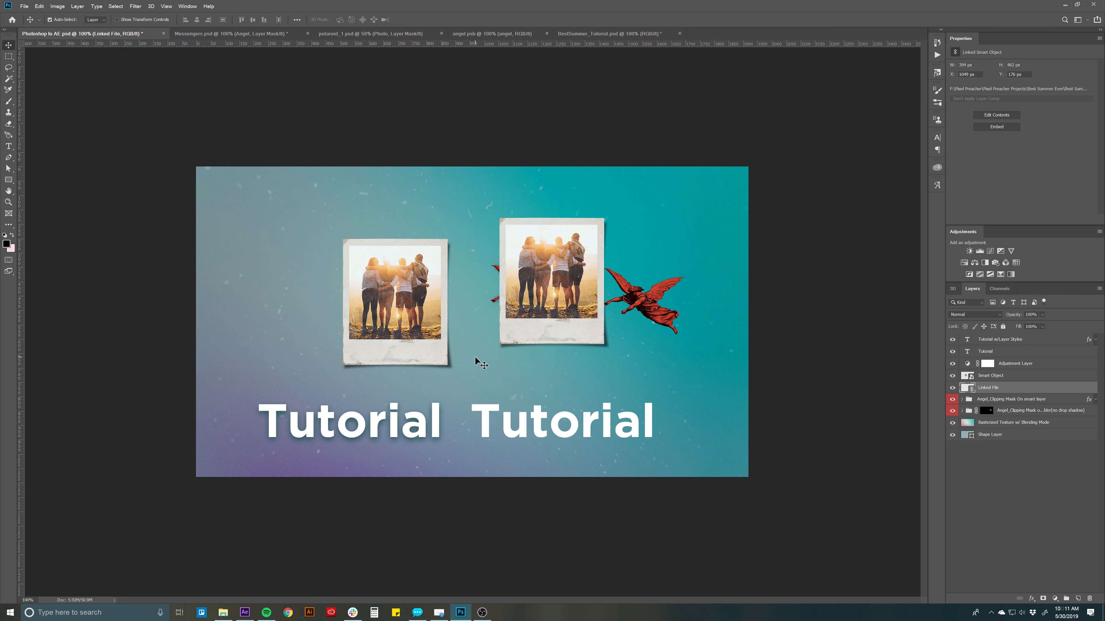
pyautogui.hotkey('ctrl', 't')
pyautogui.moveTo(397, 116); pyautogui.dragTo(306, 63)
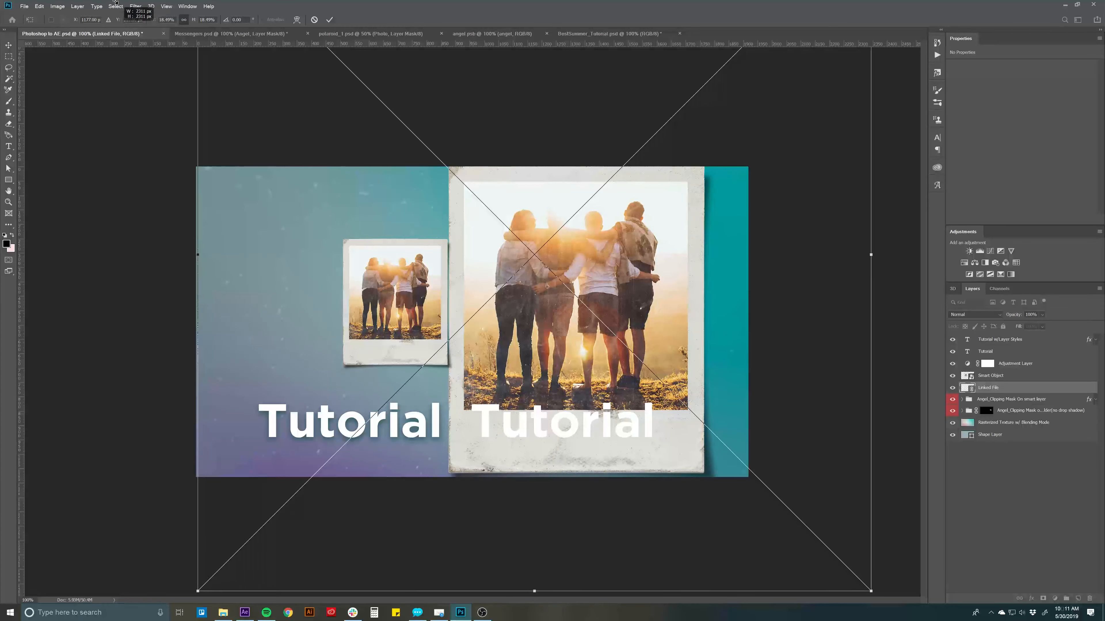
pyautogui.press('Return')
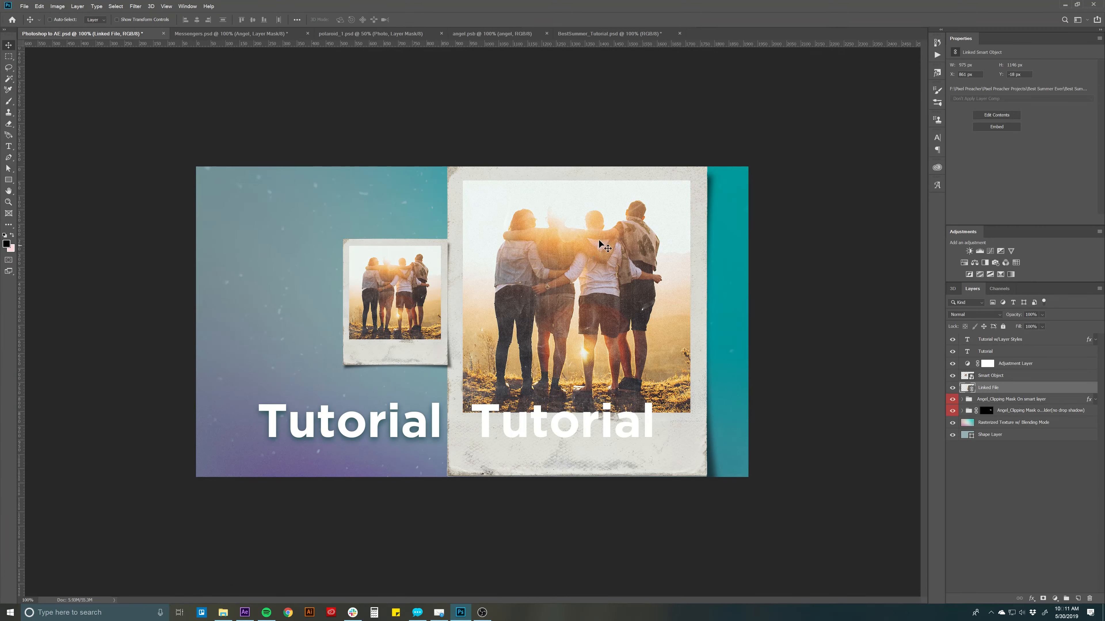
pyautogui.hotkey('ctrl', 'z')
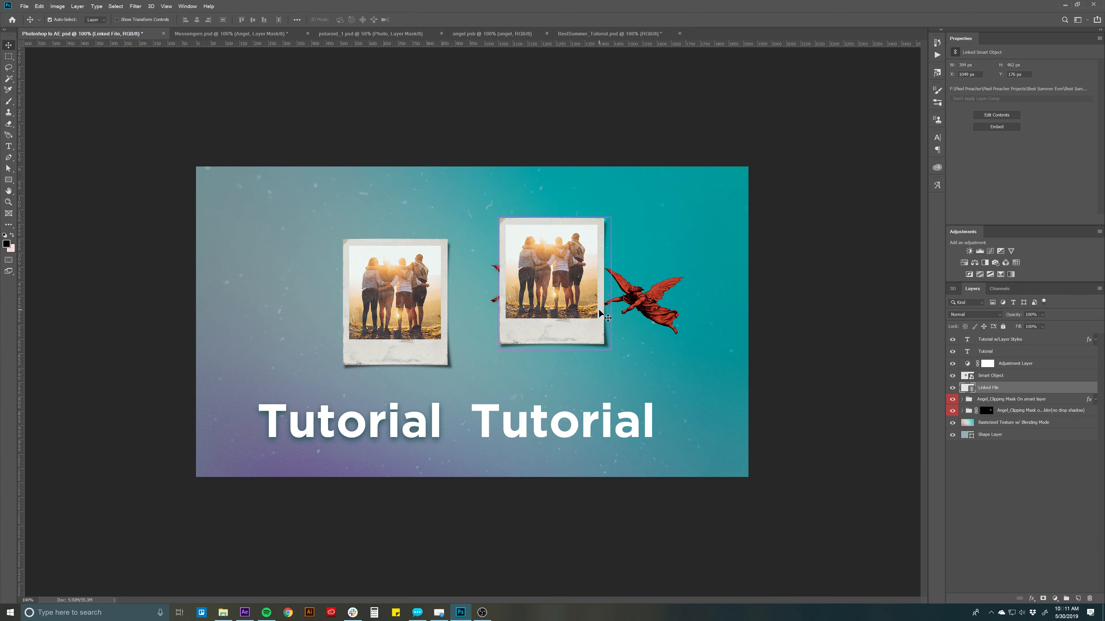
pyautogui.moveTo(565, 283); pyautogui.dragTo(305, 286)
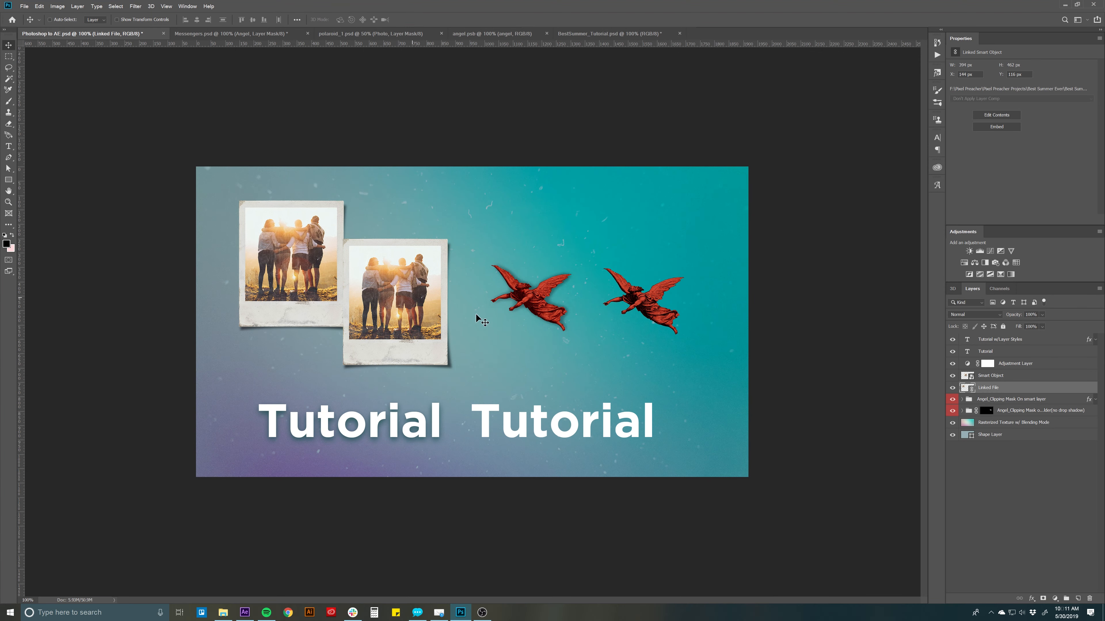
# Step: Inspect the angel smart object and its effects inside the Angel_Clipping Mask On smart layer group
pyautogui.click(1002, 400)
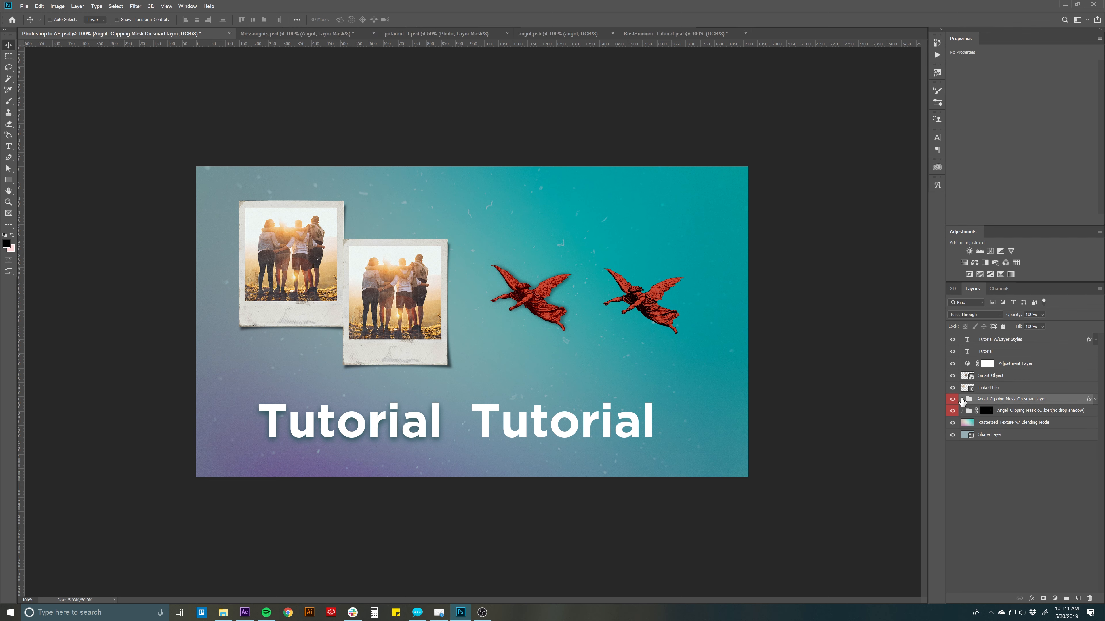
pyautogui.click(962, 400)
pyautogui.click(981, 414)
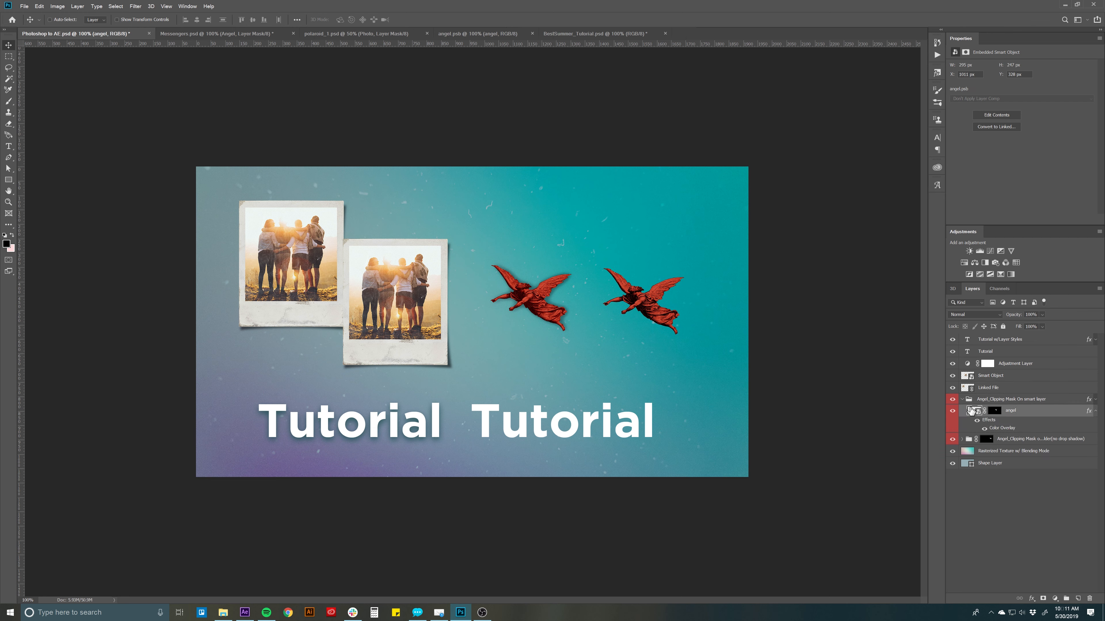
pyautogui.click(963, 400)
# Step: Try enlarging the Angel_Clipping Mask On smart layer group to nearly the canvas height and shifting it right
pyautogui.click(994, 401)
pyautogui.hotkey('ctrl', 't')
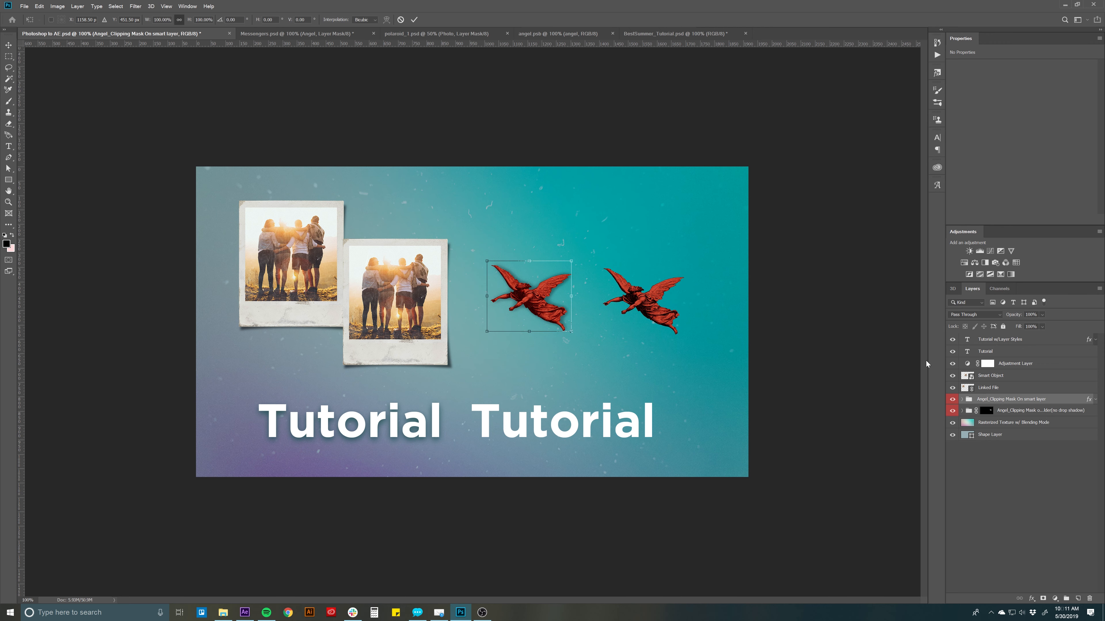
pyautogui.moveTo(490, 331); pyautogui.dragTo(351, 445)
pyautogui.press('Return')
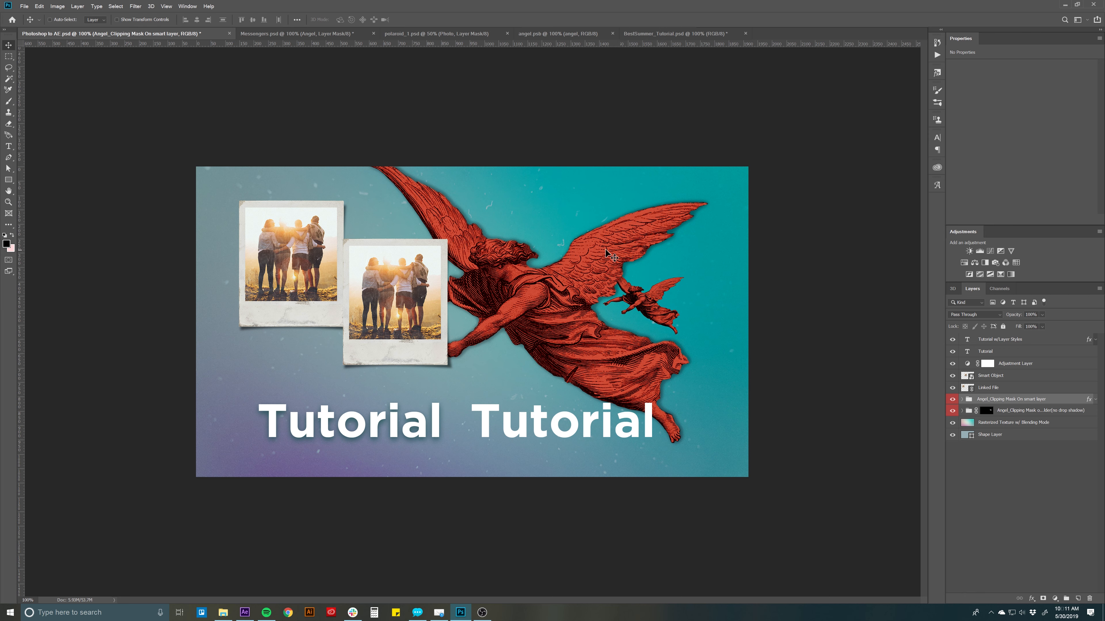
pyautogui.moveTo(526, 307); pyautogui.dragTo(569, 289)
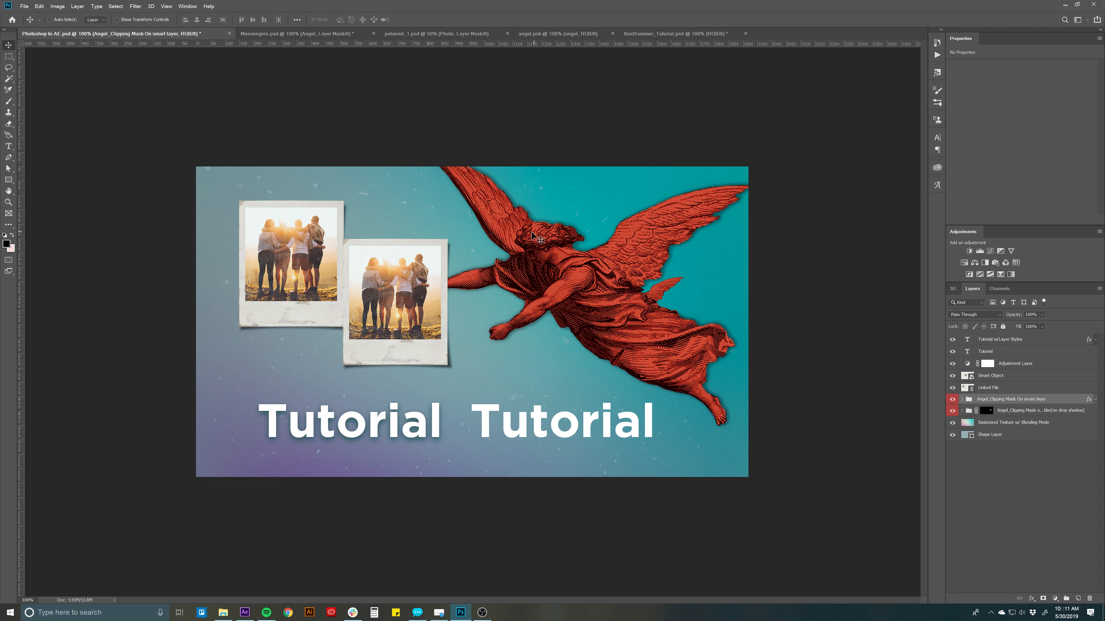
pyautogui.hotkey('ctrl', 'z')
pyautogui.hotkey('ctrl', 'z')
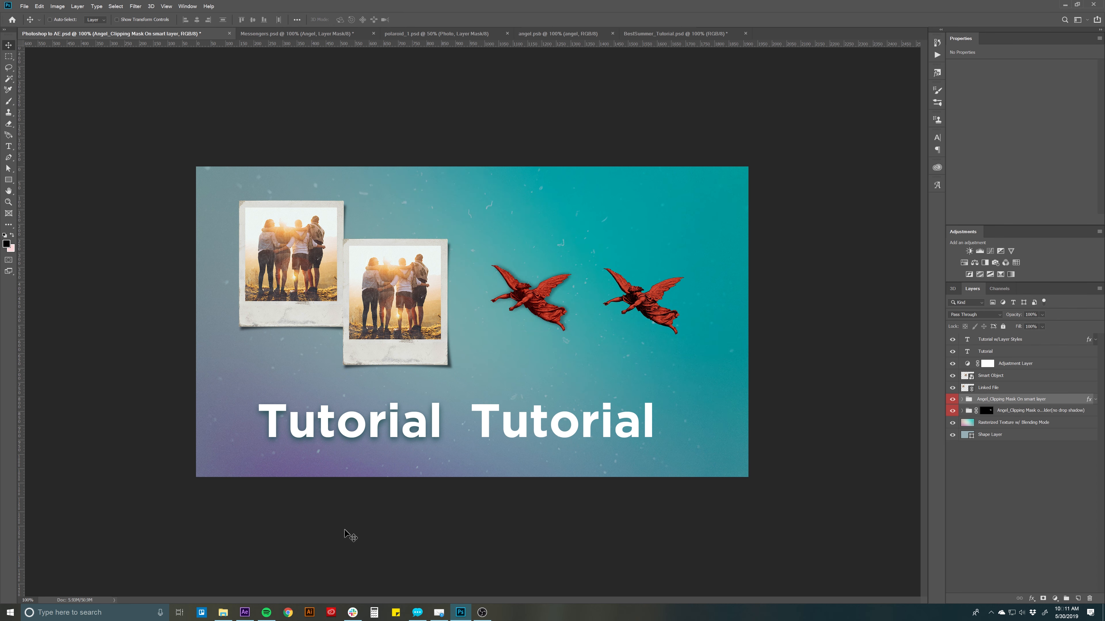
# Step: Switch to After Effects and hide the Angel_Clipping Mask on Folder(no drop shadow) layer
pyautogui.click(245, 614)
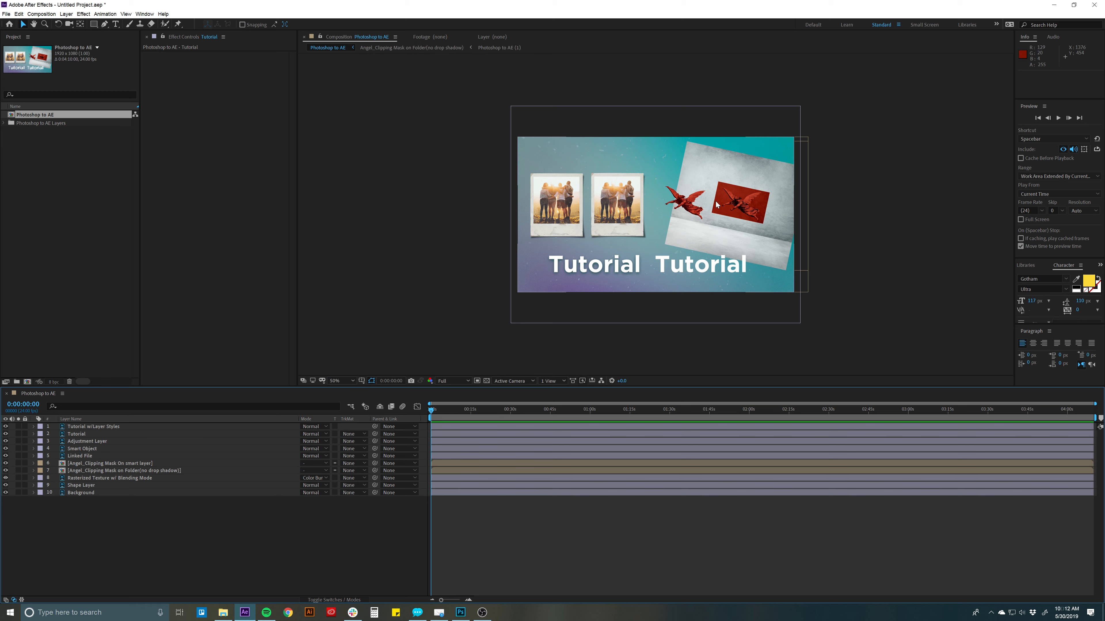
pyautogui.click(84, 472)
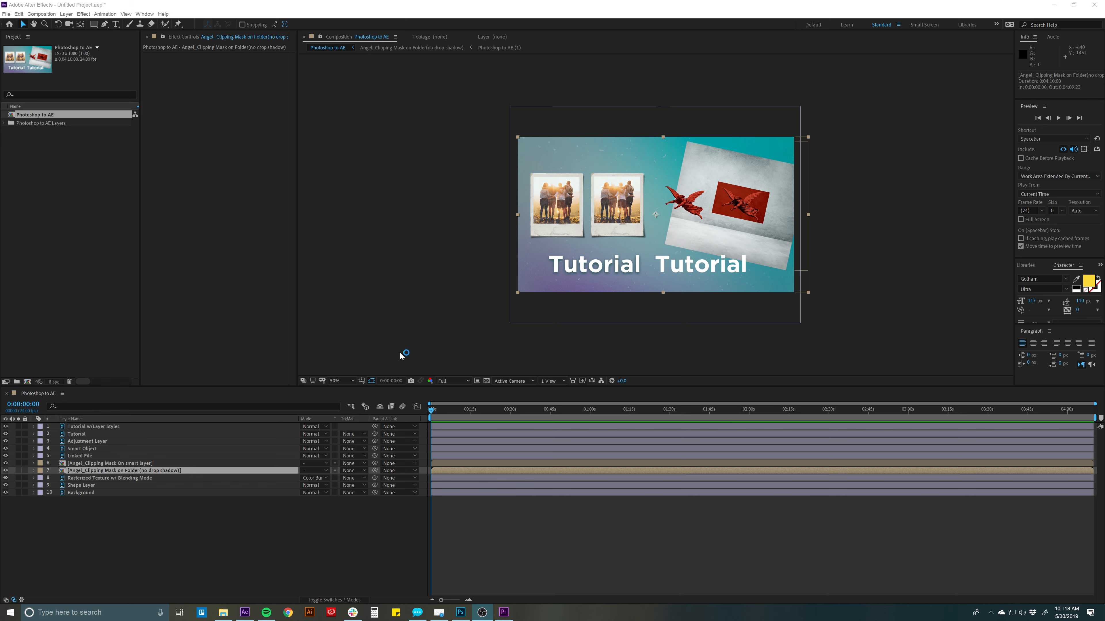
pyautogui.click(110, 464)
pyautogui.click(126, 472)
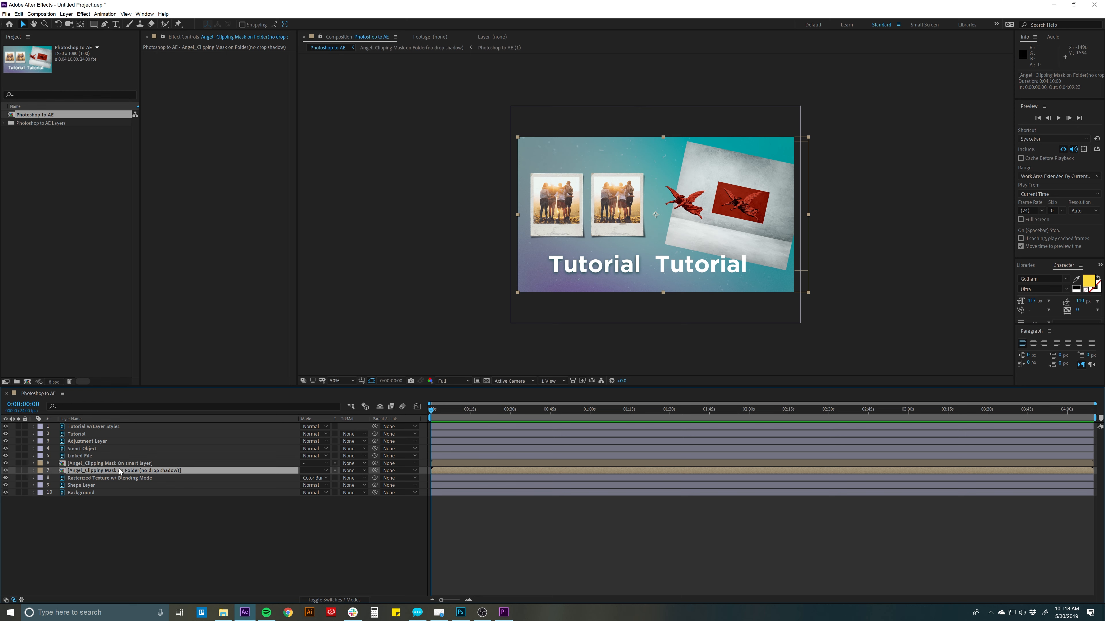
pyautogui.click(131, 464)
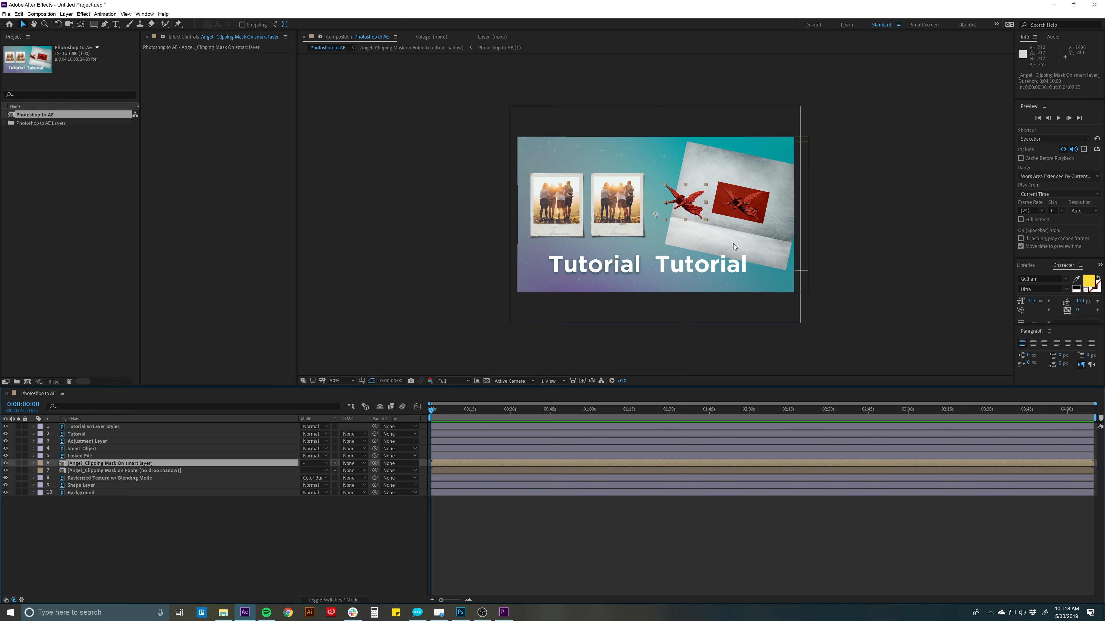
pyautogui.click(114, 471)
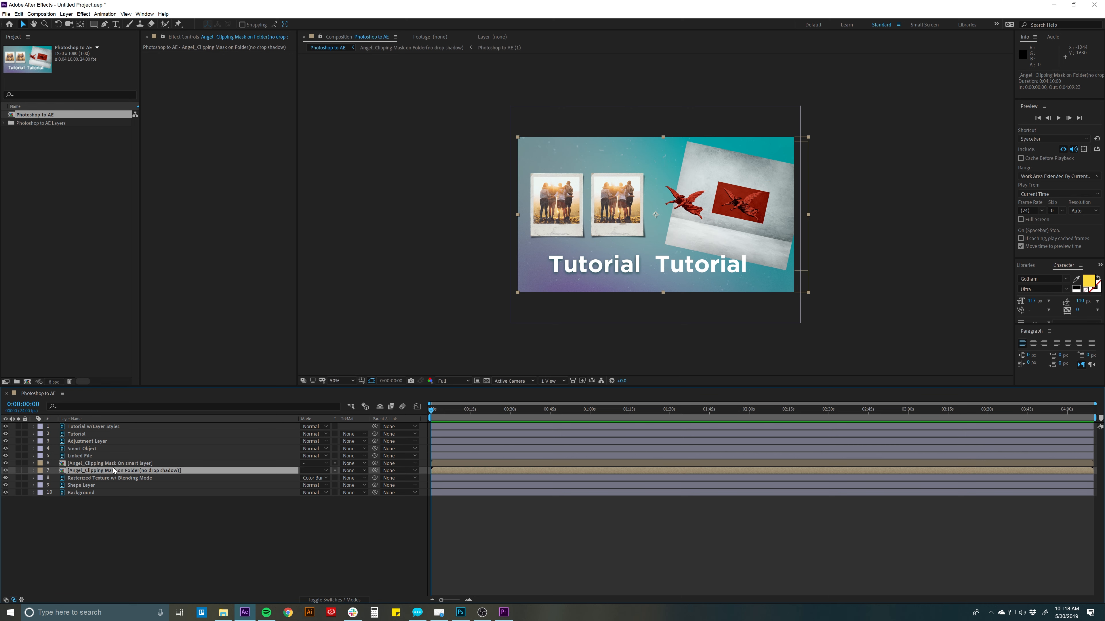
pyautogui.click(5, 471)
# Step: Try scaling the Angel_Clipping Mask On smart layer to about 538% and moving it back into the frame
pyautogui.click(87, 464)
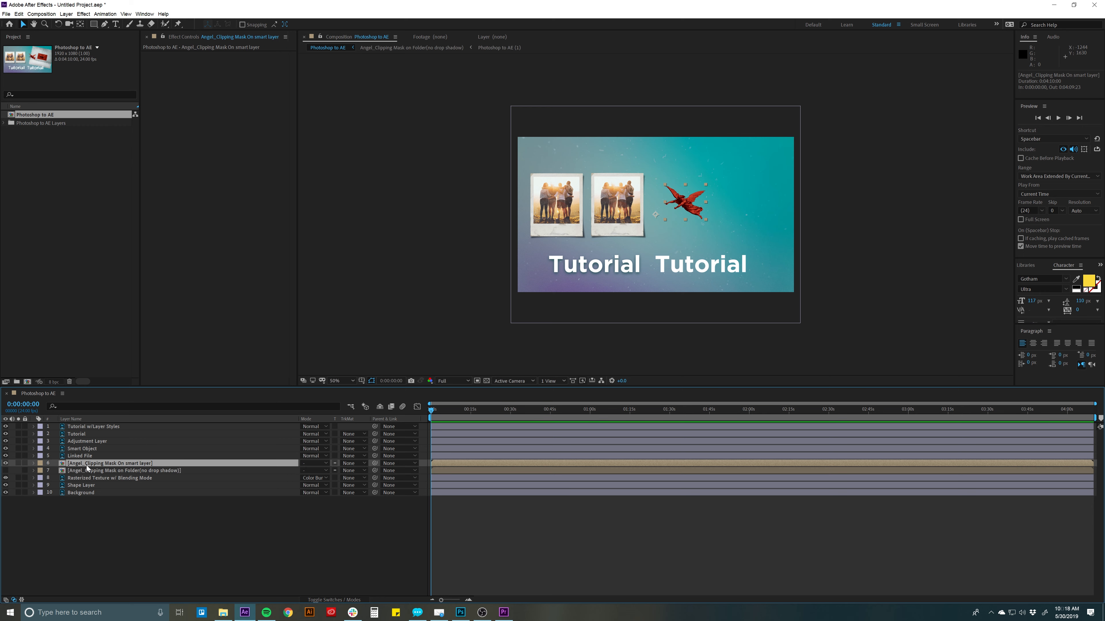
pyautogui.press('s')
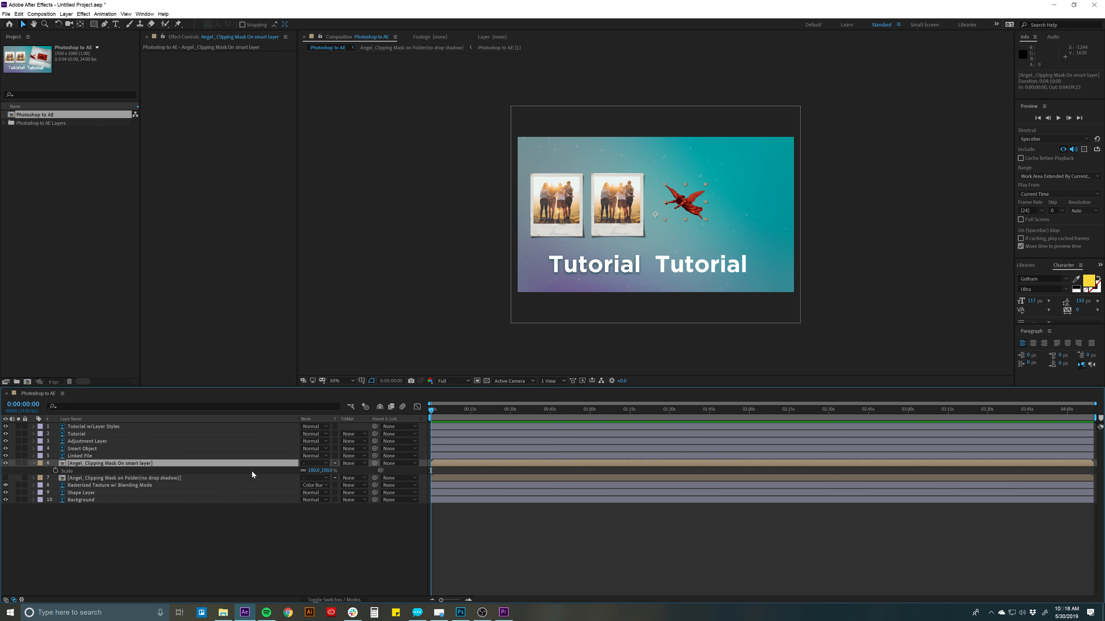
pyautogui.moveTo(313, 475); pyautogui.dragTo(486, 439)
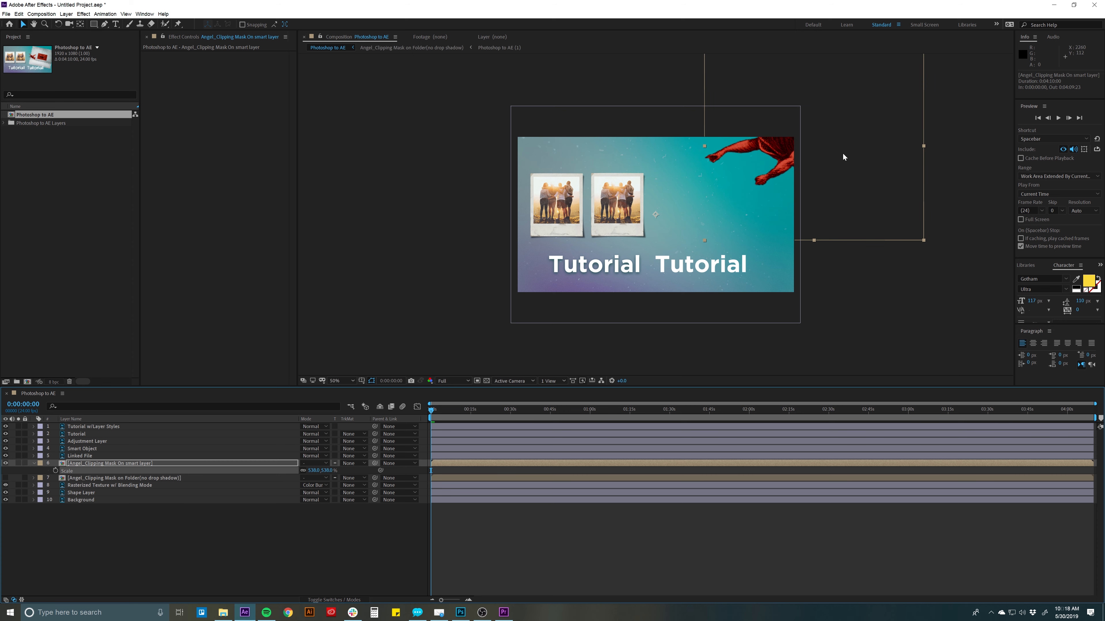
pyautogui.moveTo(795, 169); pyautogui.dragTo(683, 224)
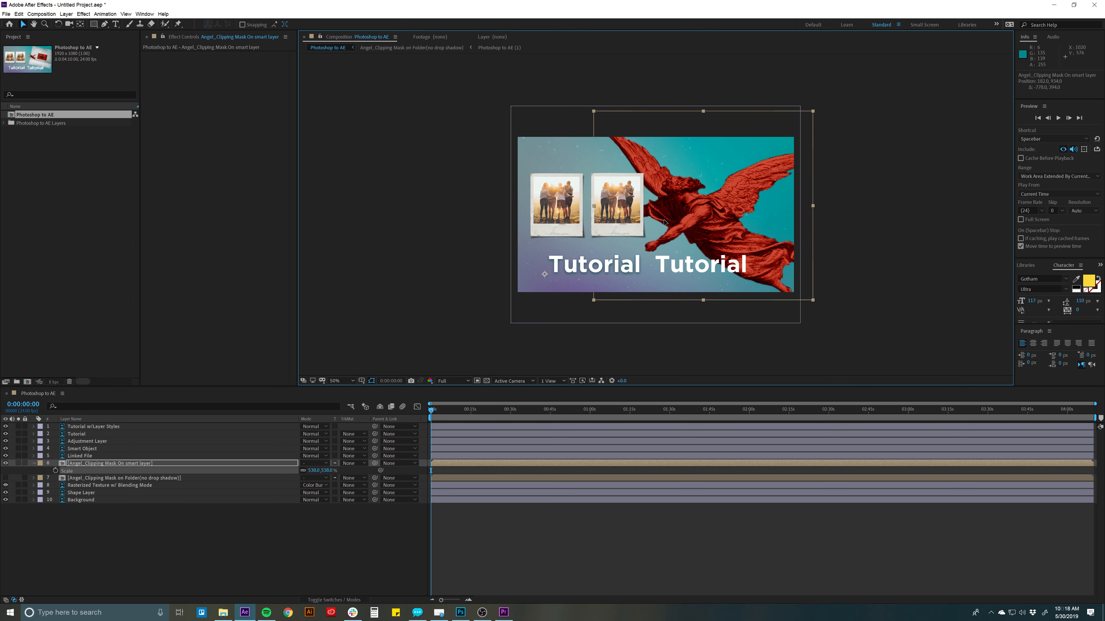
pyautogui.press('/')
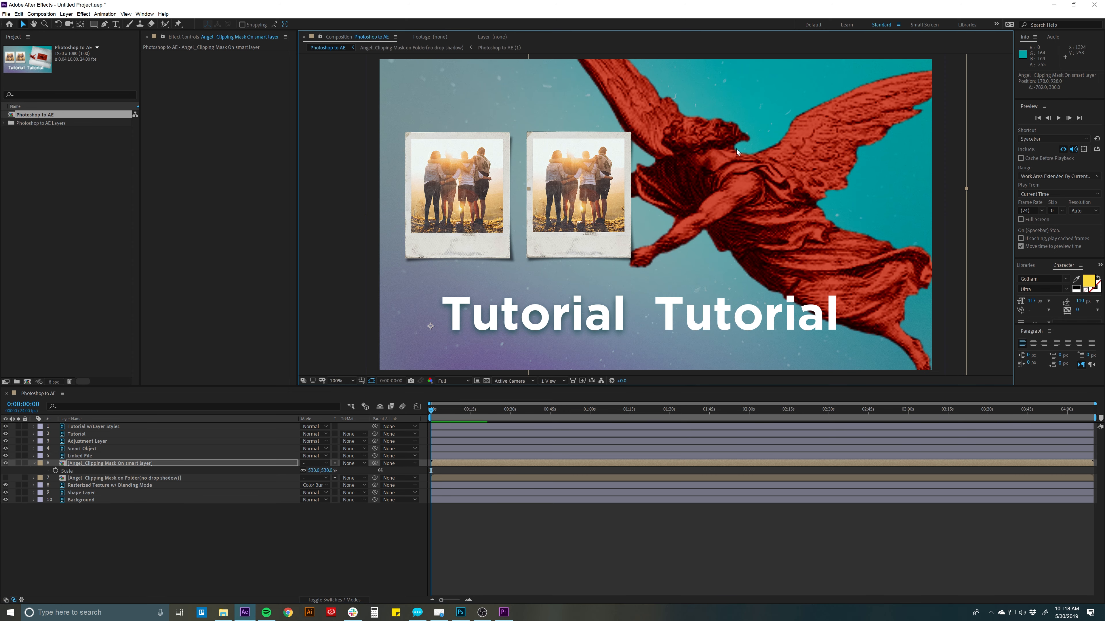
pyautogui.hotkey('ctrl', 'z')
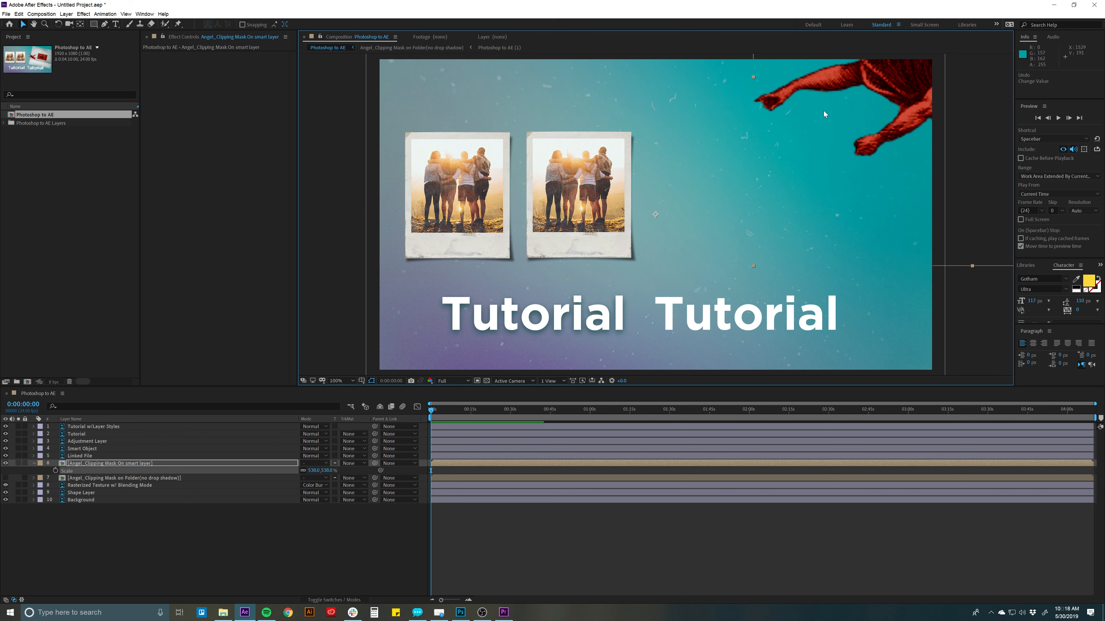
pyautogui.hotkey('ctrl', 'z')
# Step: Nudge the small angel slightly down and to the right in the composition
pyautogui.moveTo(670, 201); pyautogui.dragTo(678, 220)
# Step: Try scaling the Angel_Clipping Mask On smart layer to 245% and repositioning it beside the polaroids
pyautogui.click(120, 464)
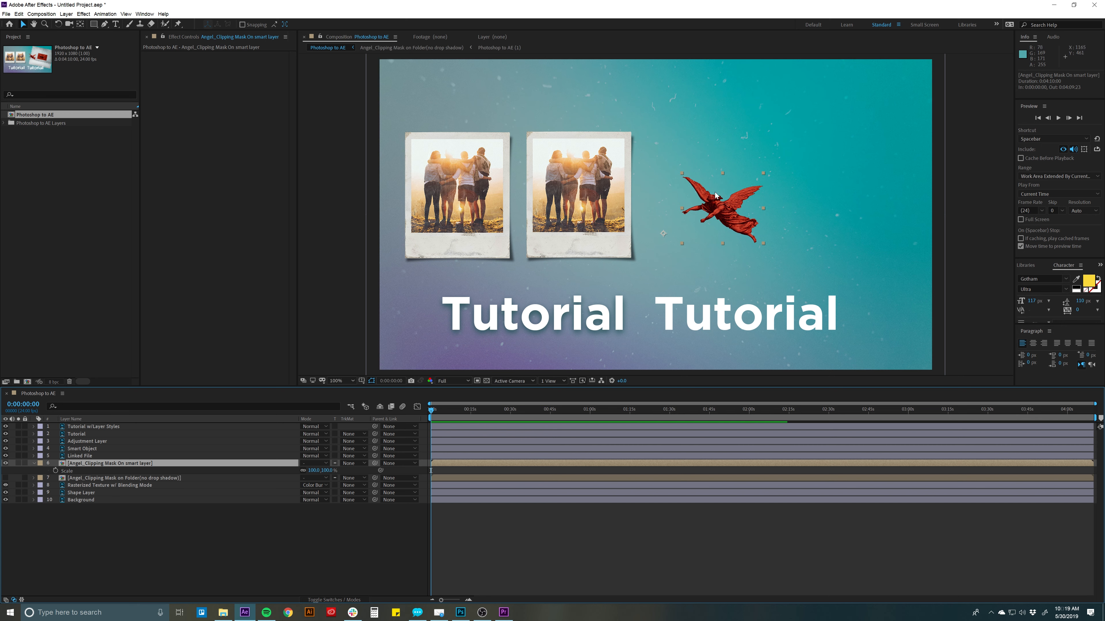
pyautogui.moveTo(317, 475); pyautogui.dragTo(367, 463)
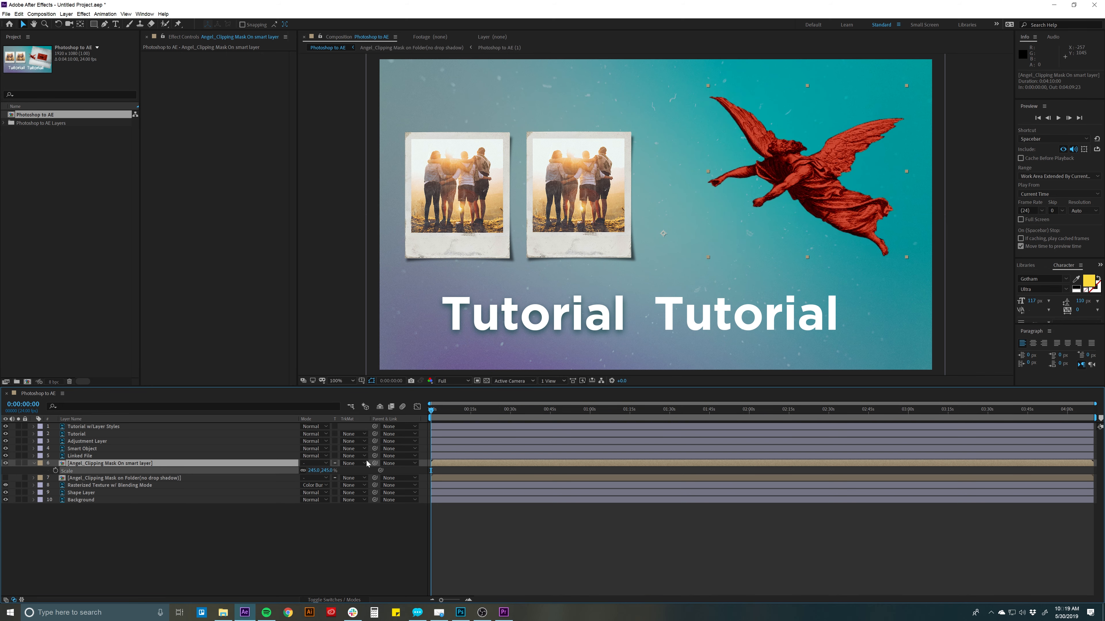
pyautogui.moveTo(735, 155); pyautogui.dragTo(682, 187)
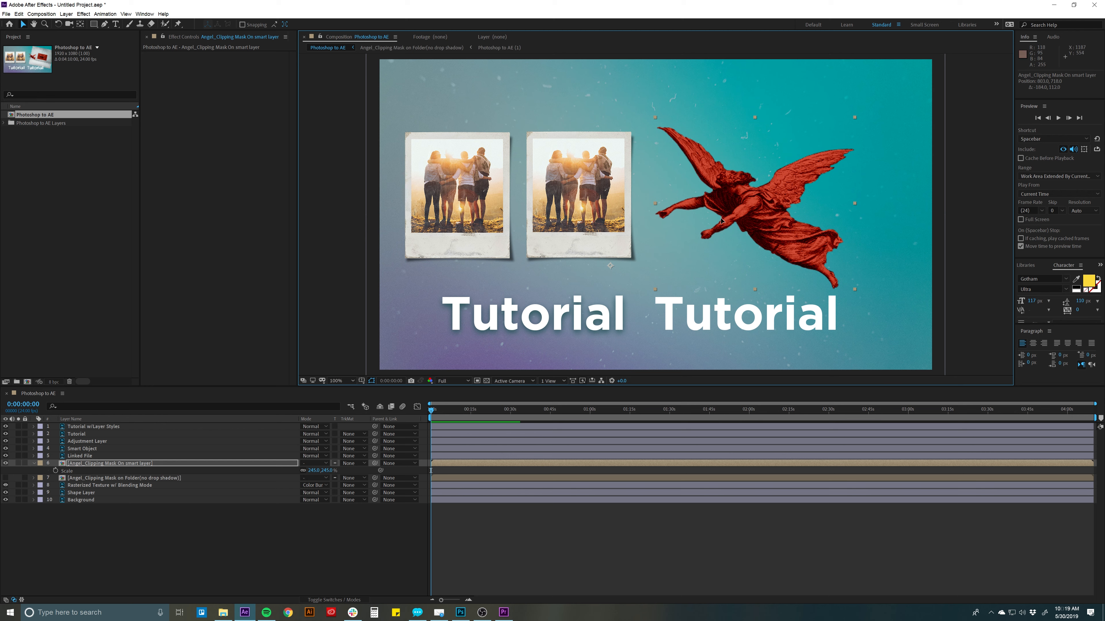
pyautogui.moveTo(721, 219); pyautogui.dragTo(755, 208)
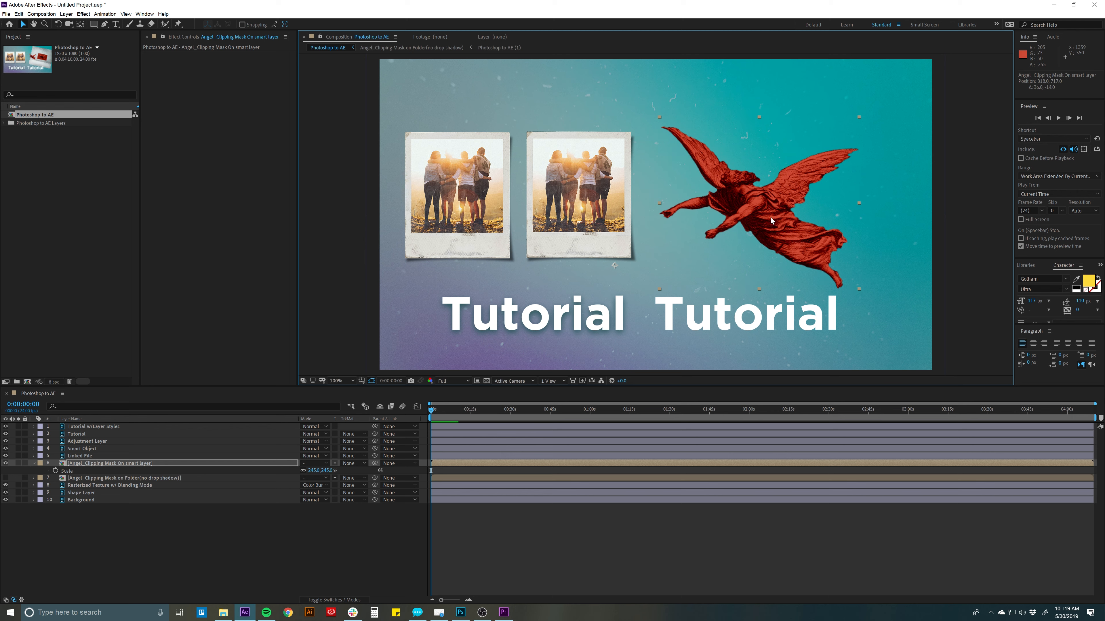
pyautogui.hotkey('ctrl', 'z')
pyautogui.hotkey('ctrl', 'z')
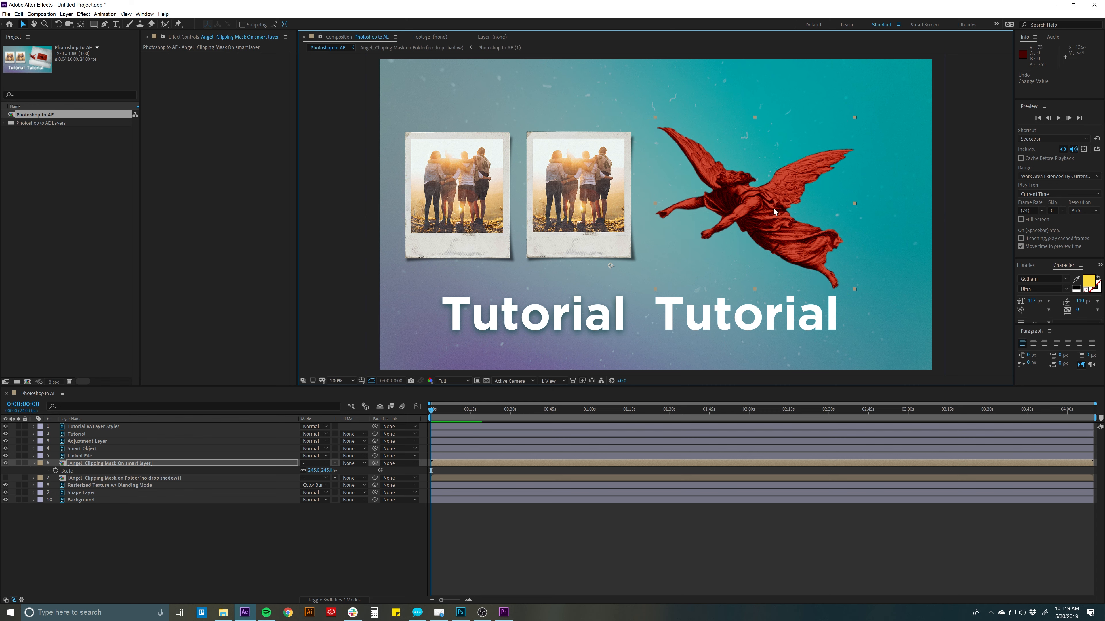
pyautogui.hotkey('ctrl', 'z')
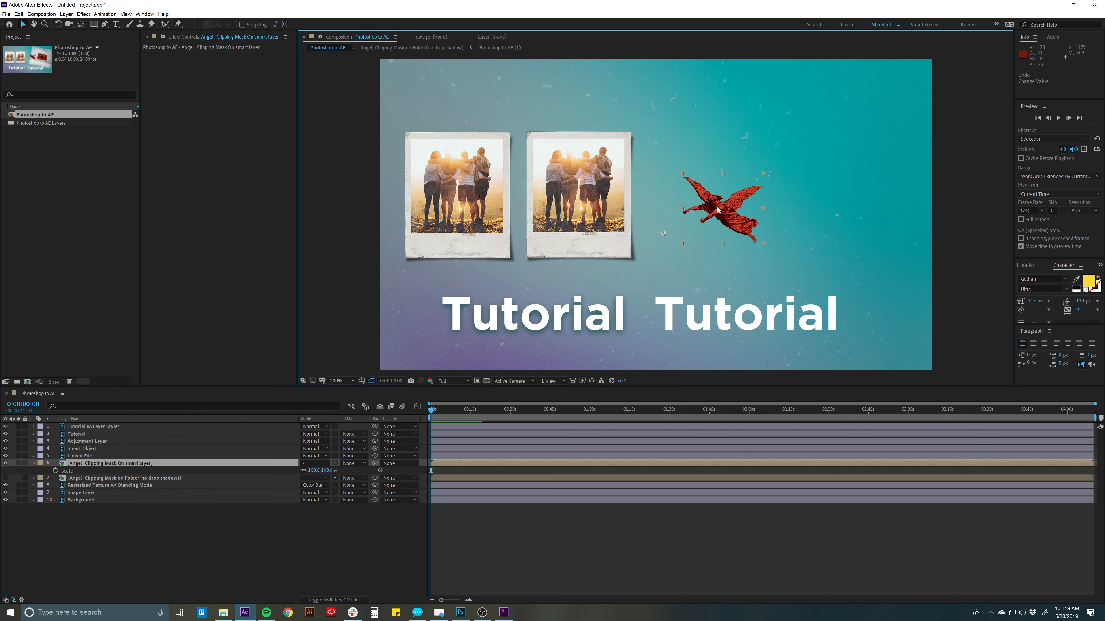
# Step: Open the Angel_Clipping Mask On smart layer precomposition and reveal the angel layer's modified properties
pyautogui.click(103, 464)
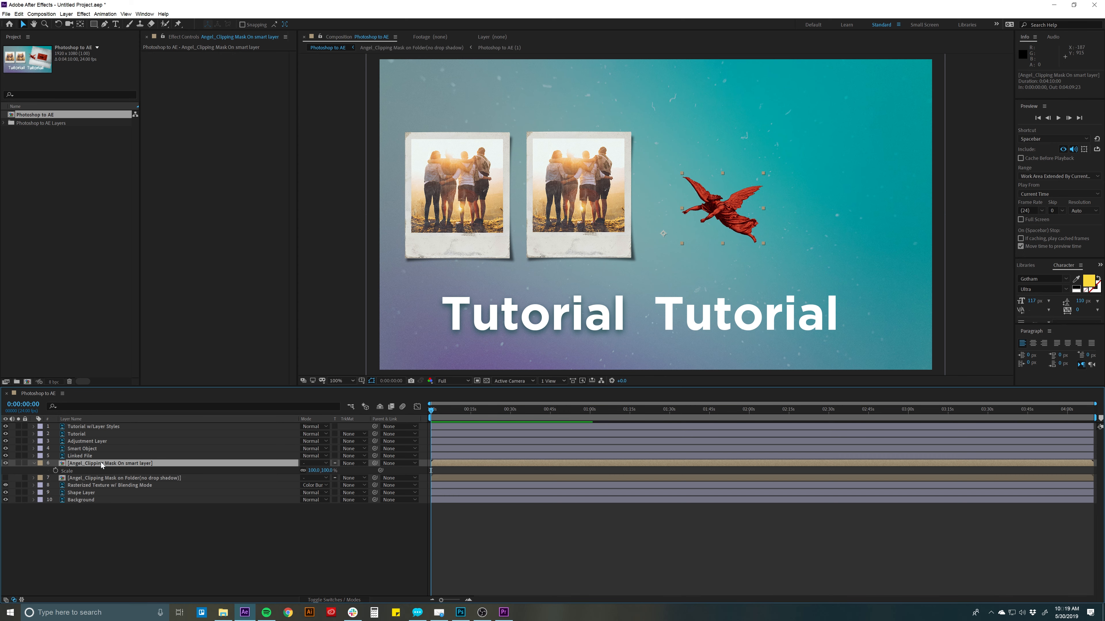
pyautogui.doubleClick(100, 464)
pyautogui.click(80, 427)
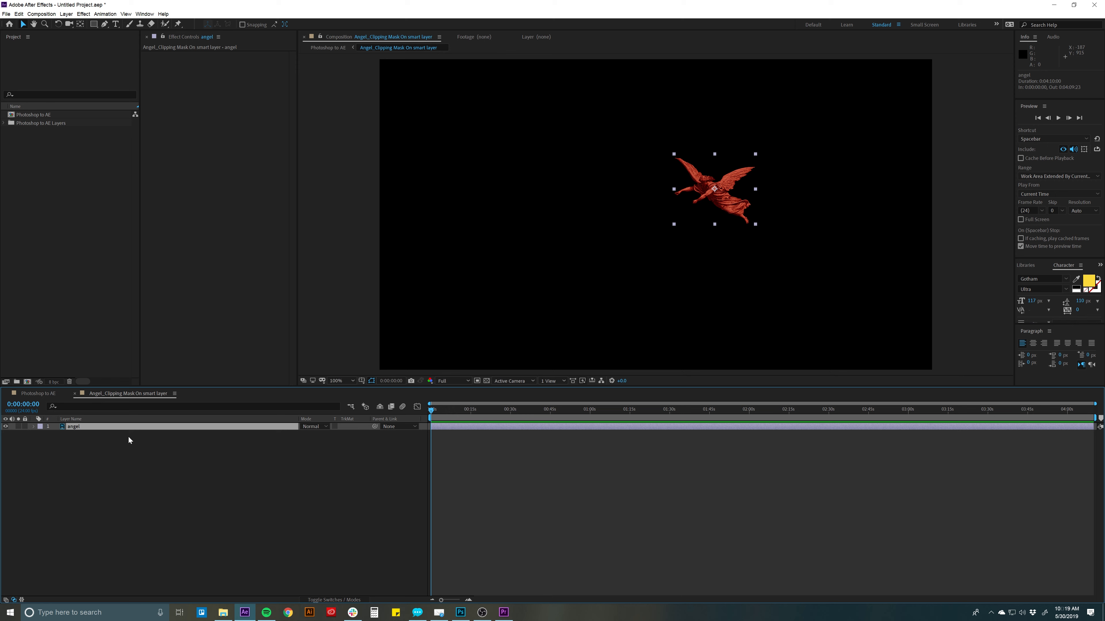
pyautogui.press('u')
pyautogui.press('u')
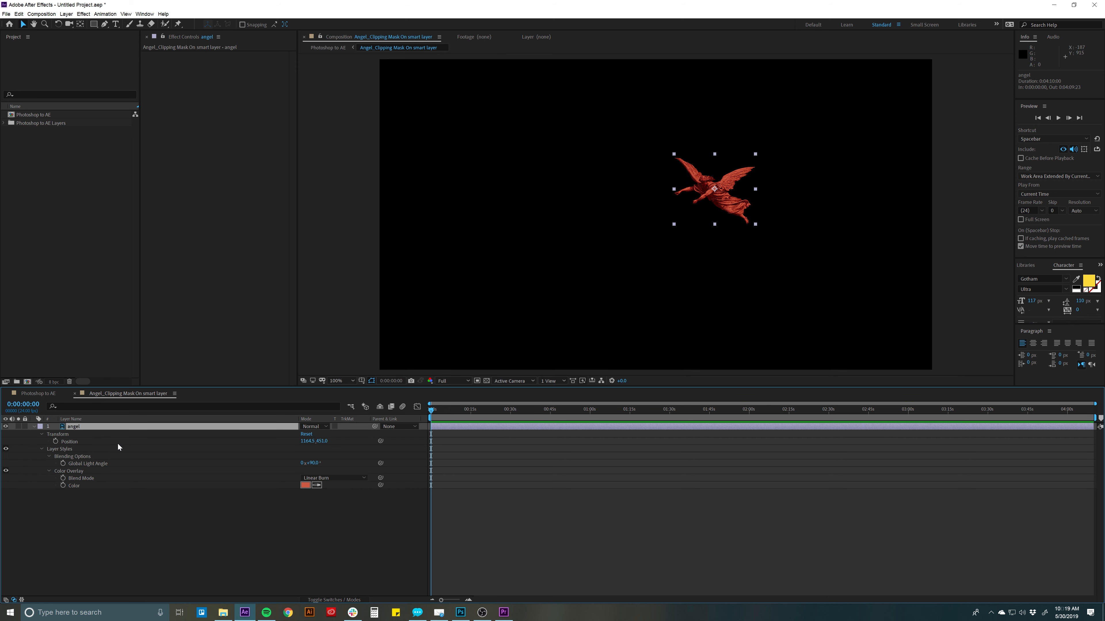
# Step: Examine the angel layer's Layer Styles group and its Color Overlay style
pyautogui.click(60, 450)
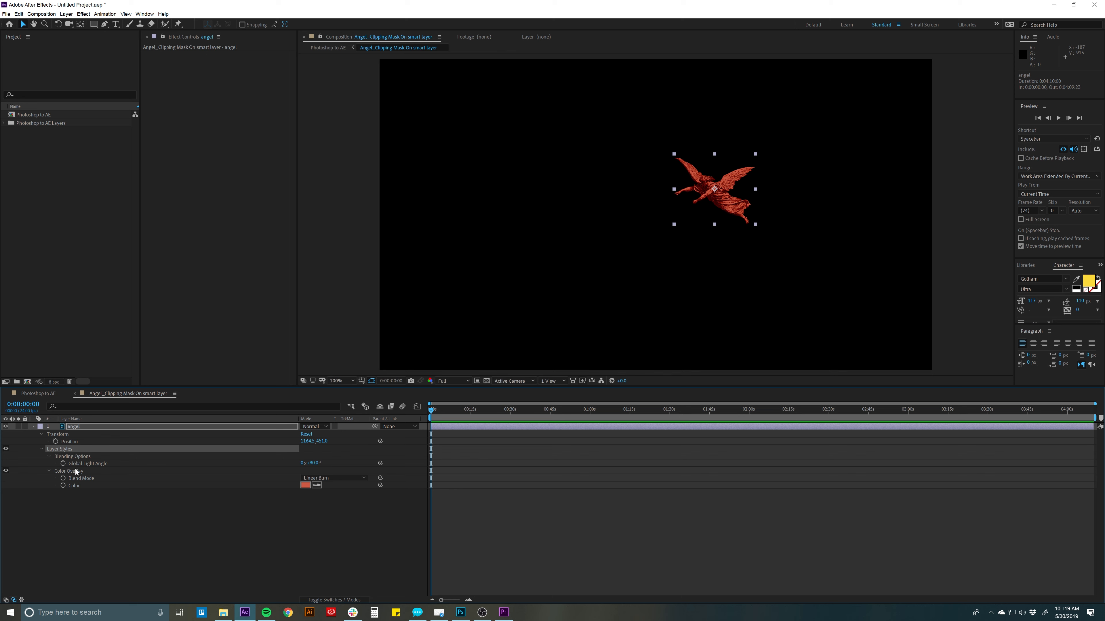
pyautogui.click(75, 429)
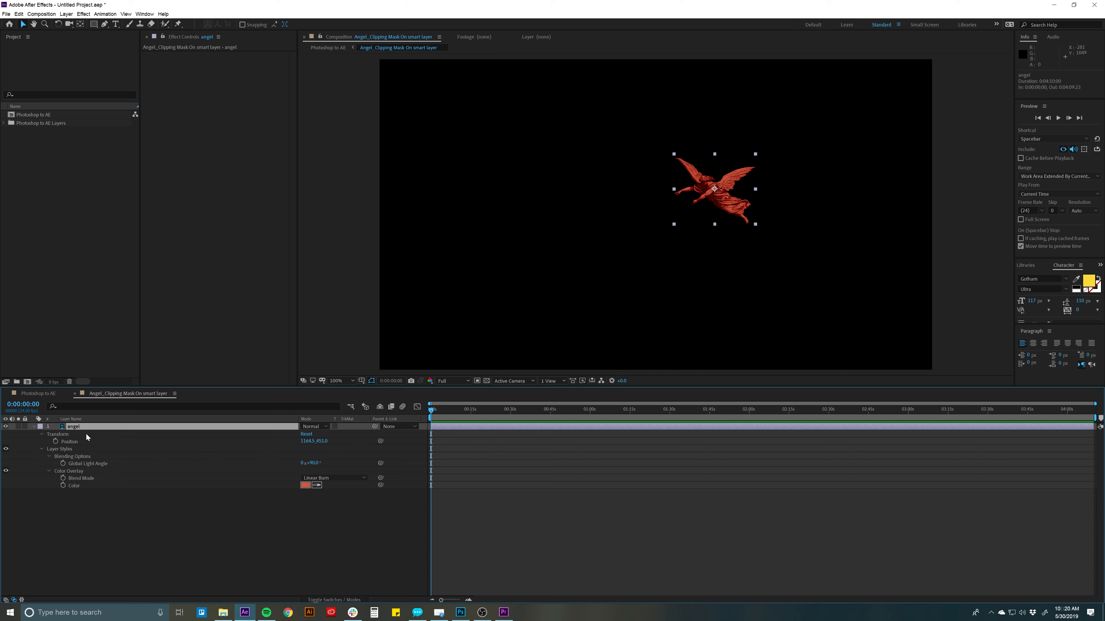
pyautogui.click(73, 471)
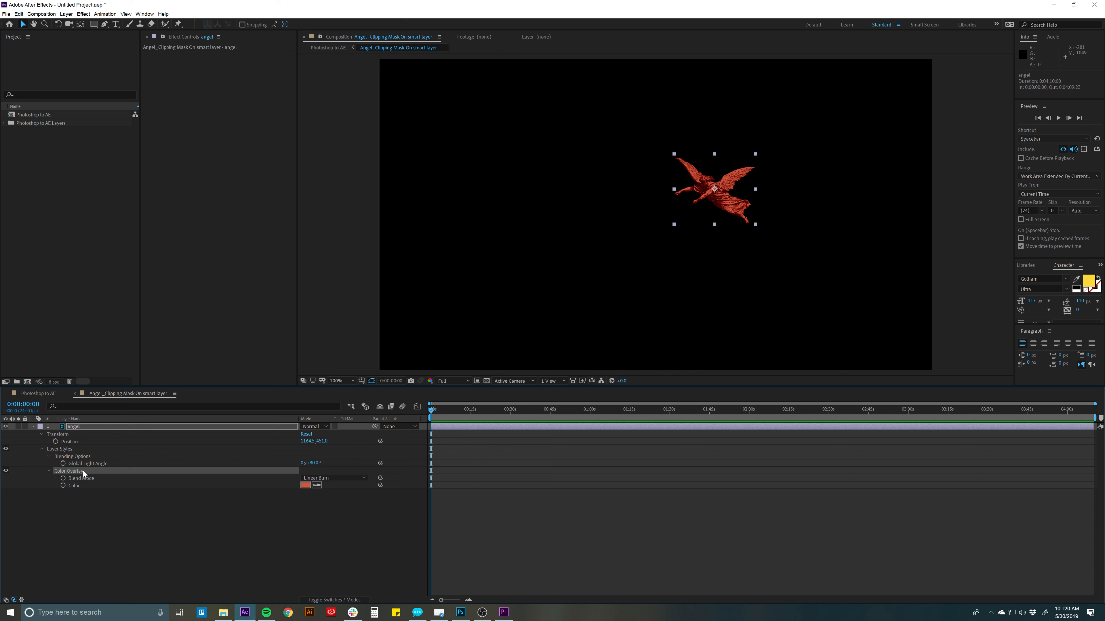
# Step: Try changing the angel layer's Color Overlay color to blue and undo the change
pyautogui.click(305, 485)
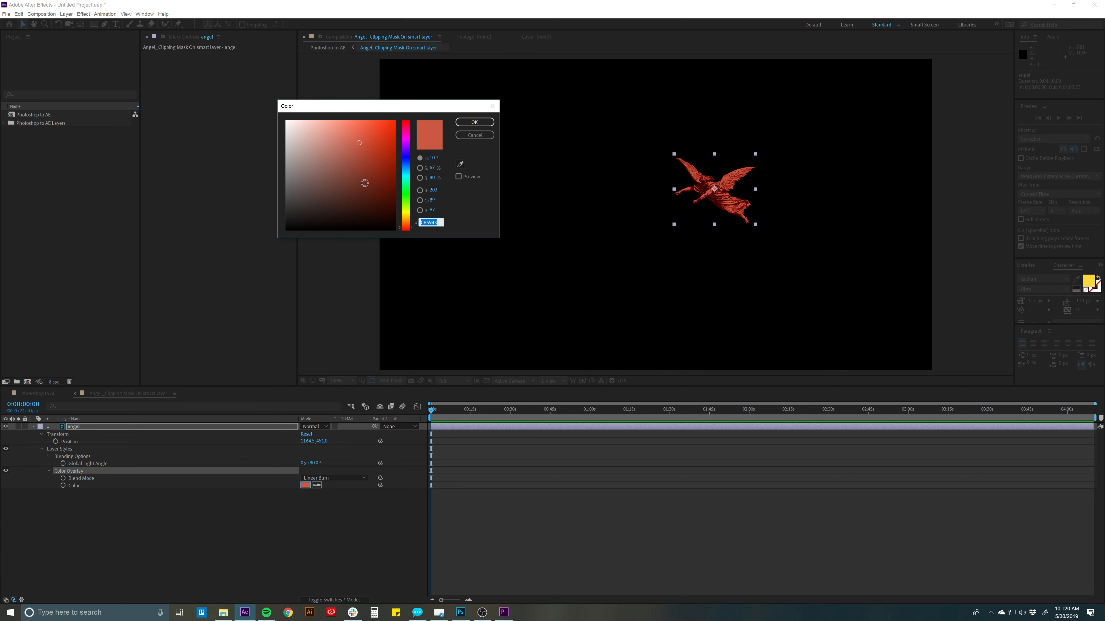
pyautogui.click(405, 163)
pyautogui.click(389, 155)
pyautogui.click(475, 122)
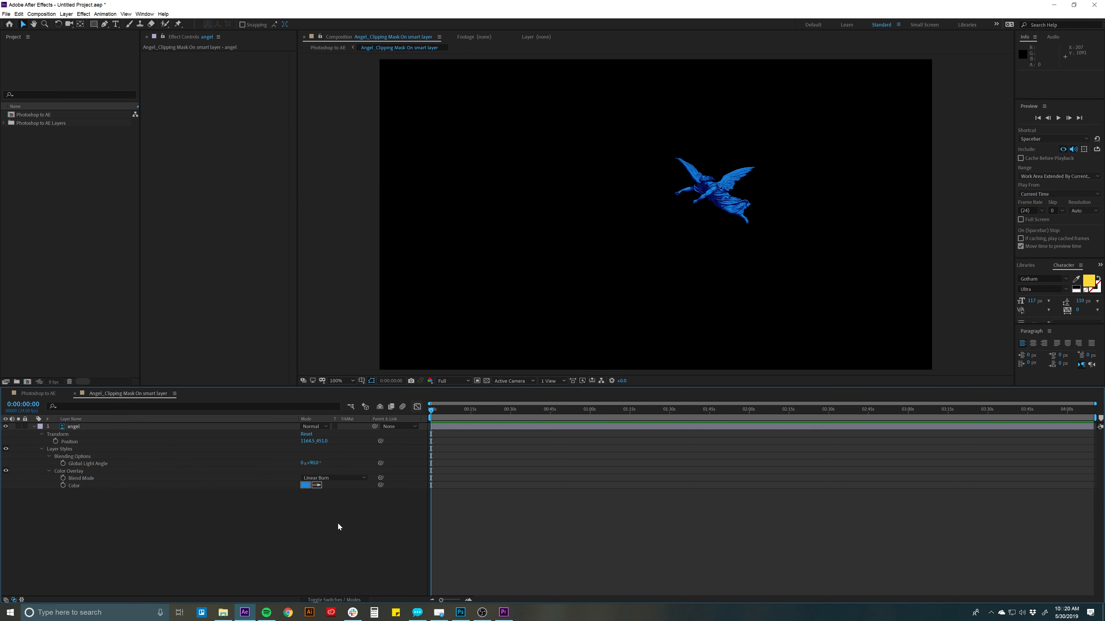
pyautogui.hotkey('ctrl', 'z')
pyautogui.click(486, 515)
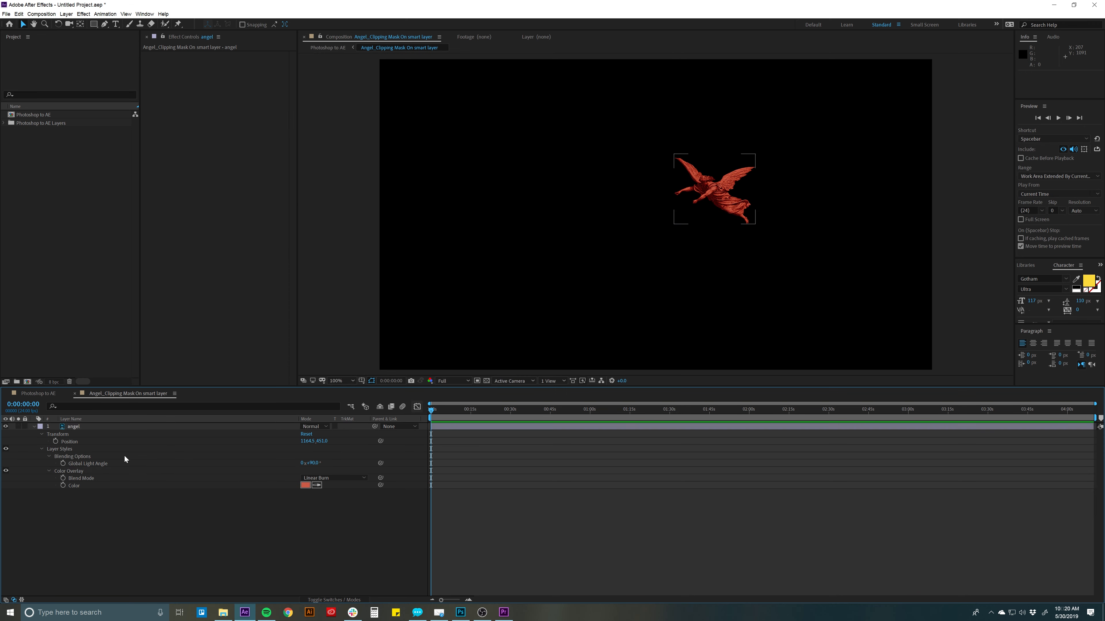
# Step: Try scaling the angel layer up to more than three times its size and undo the scaling
pyautogui.click(89, 428)
pyautogui.press('s')
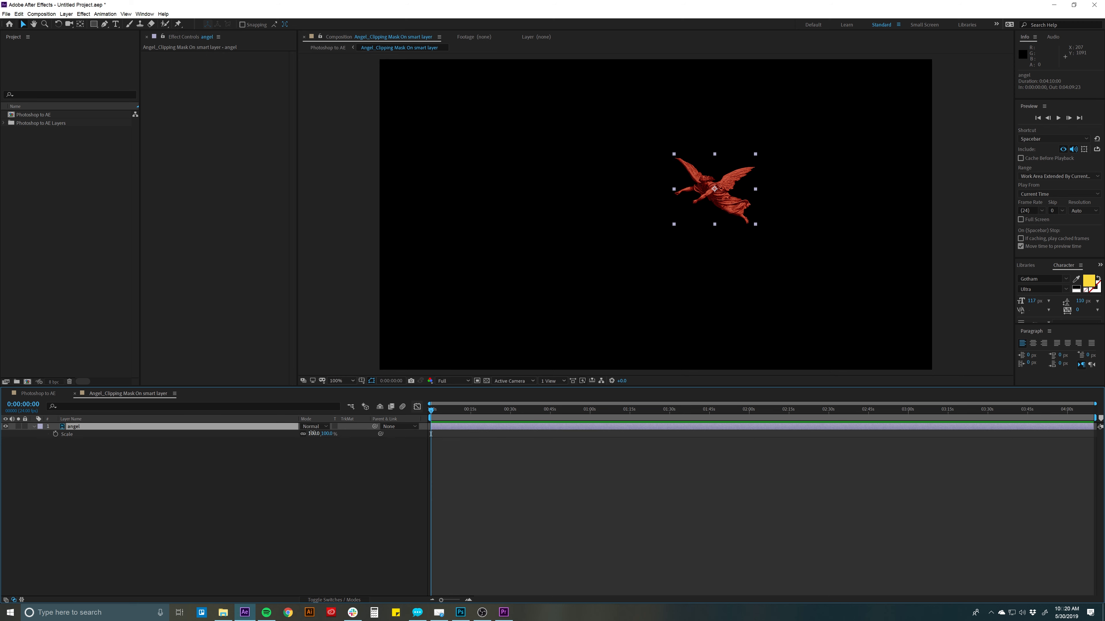
pyautogui.moveTo(311, 433); pyautogui.dragTo(420, 434)
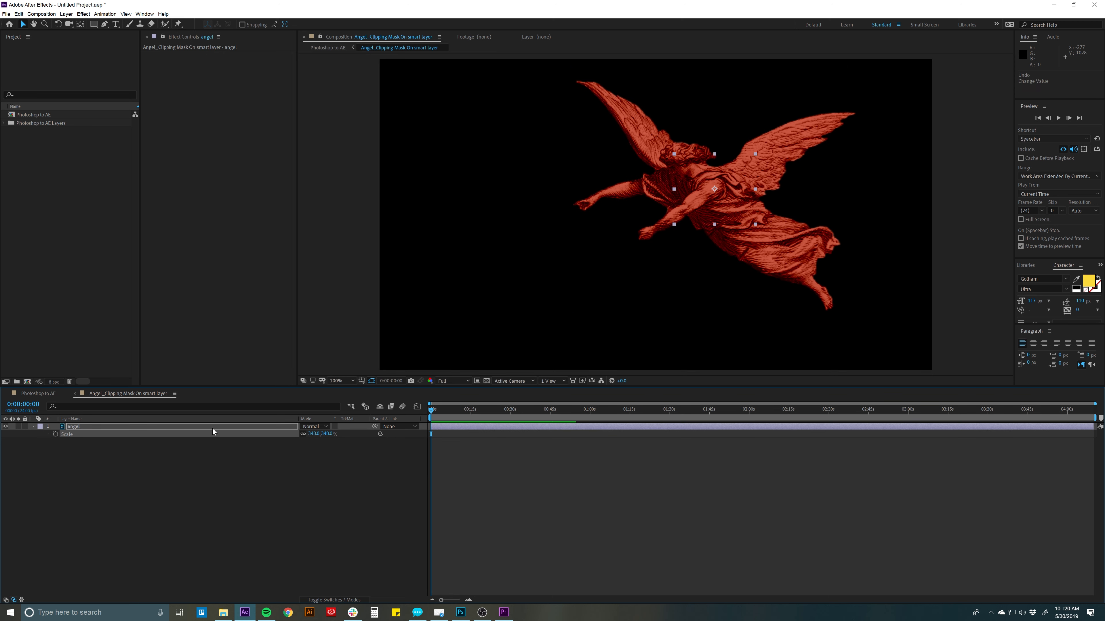
pyautogui.hotkey('ctrl', 'z')
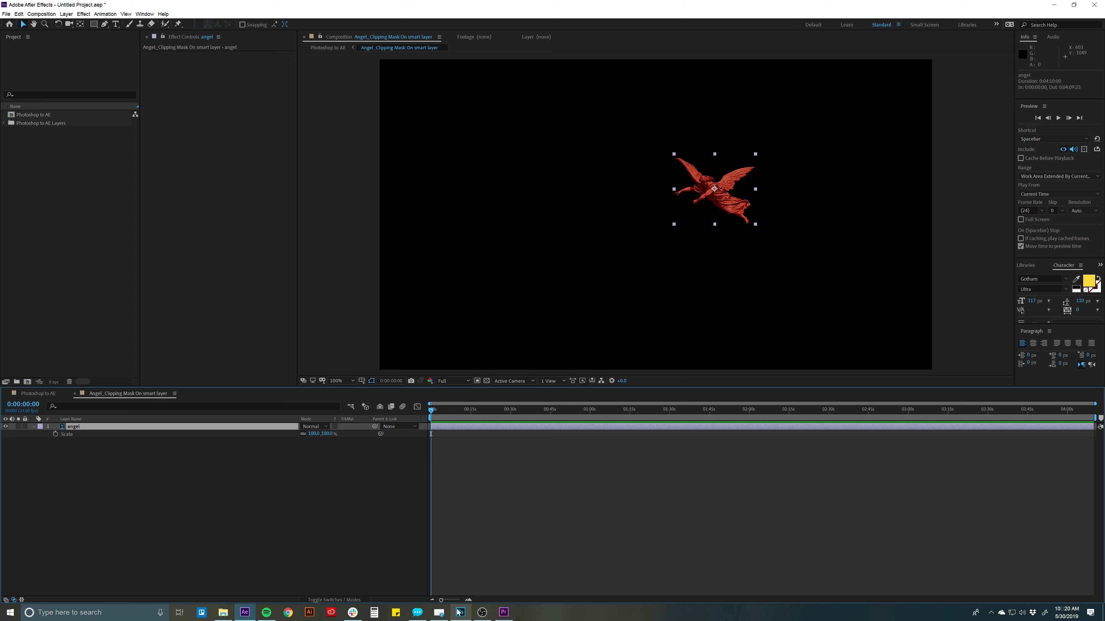
# Step: Switch to Photoshop and open the contents of the angel smart object inside the Angel_Clipping Mask On smart layer group
pyautogui.hotkey('alt', 'Tab')
pyautogui.click(1025, 391)
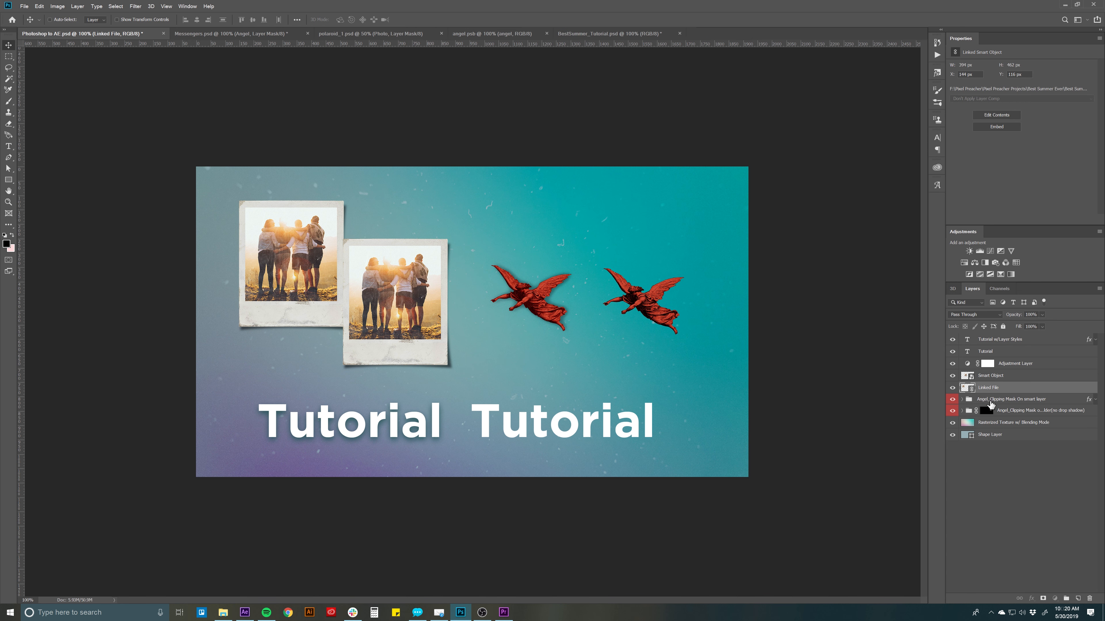
pyautogui.click(984, 400)
pyautogui.click(961, 400)
pyautogui.click(1028, 410)
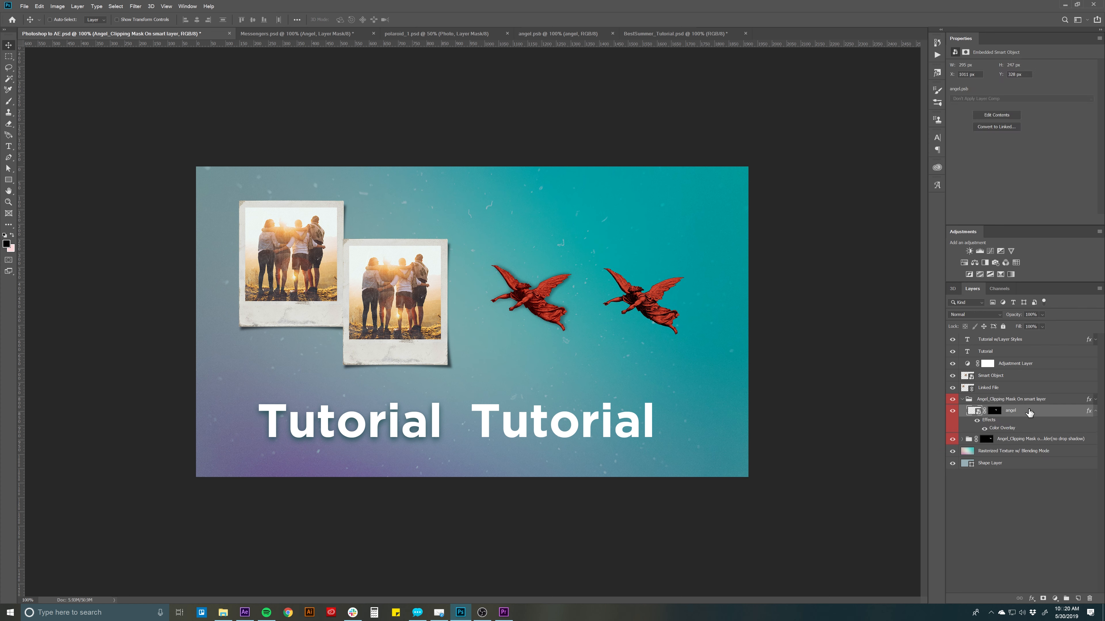
pyautogui.click(963, 401)
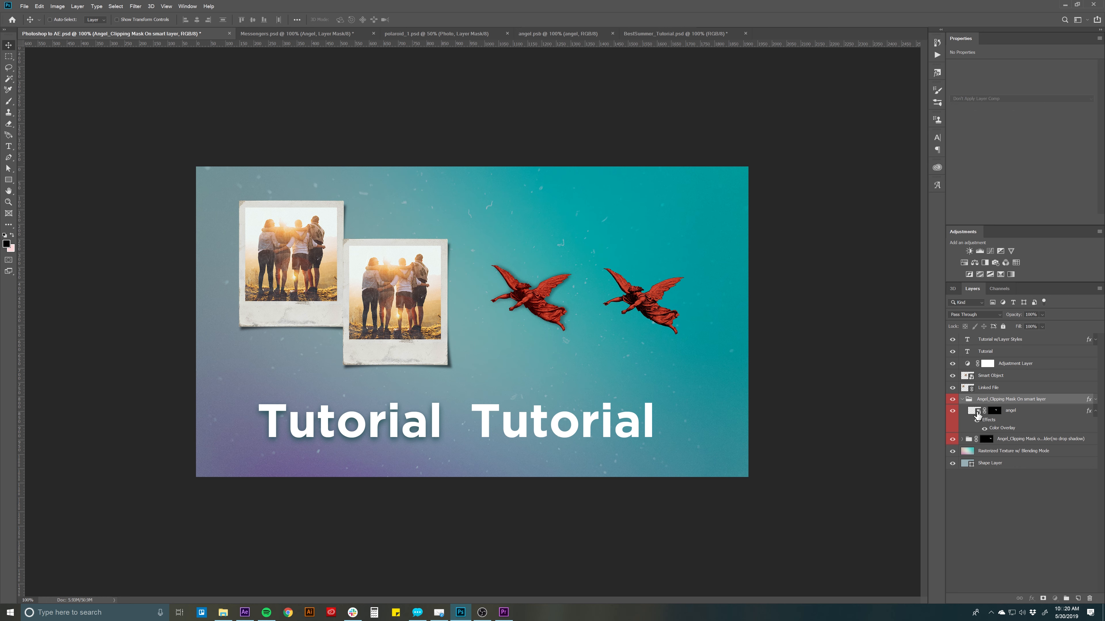
pyautogui.doubleClick(974, 411)
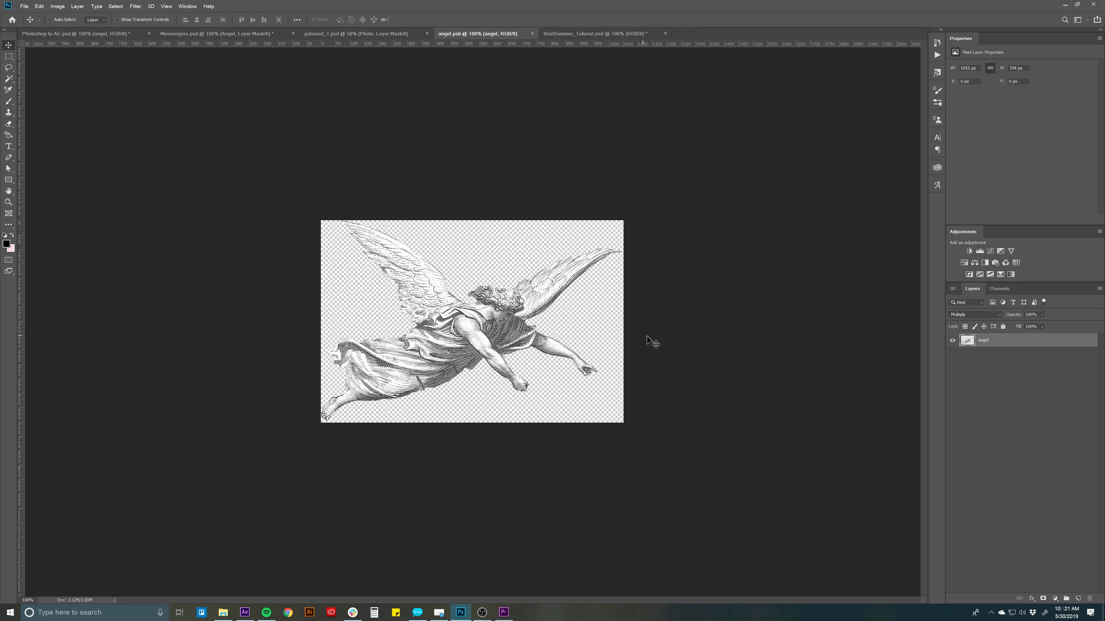
# Step: Save the angel smart object's contents to the Desktop as HiResAngel in Large Document Format (PSB)
pyautogui.hotkey('ctrl', 'shift', 's')
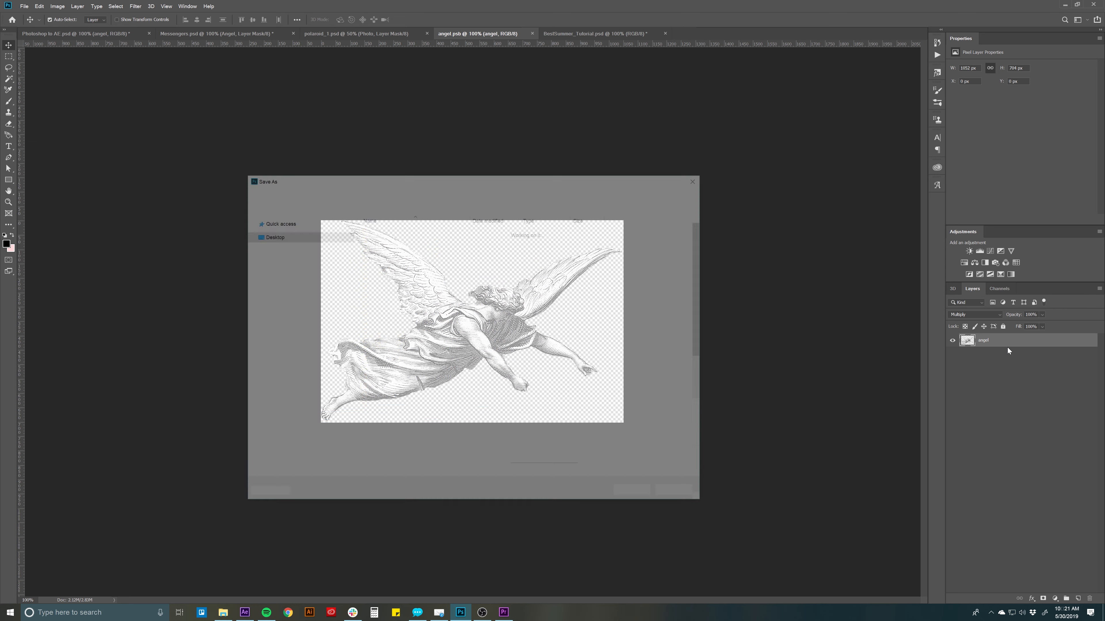
pyautogui.write('HiResAngel')
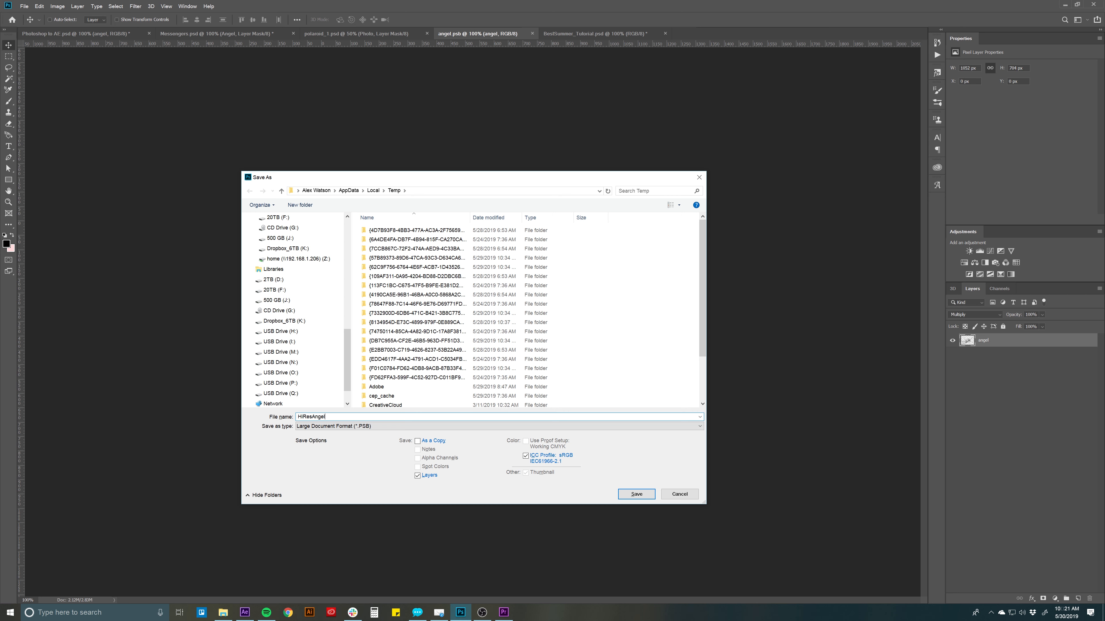
pyautogui.scroll(10, 300, 262)
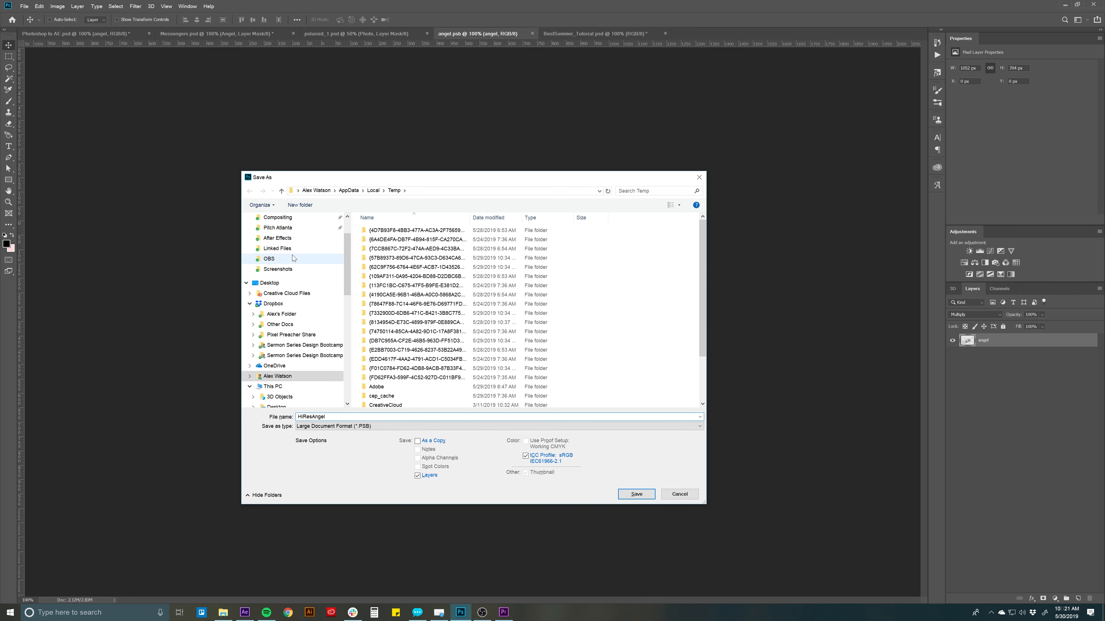
pyautogui.click(270, 234)
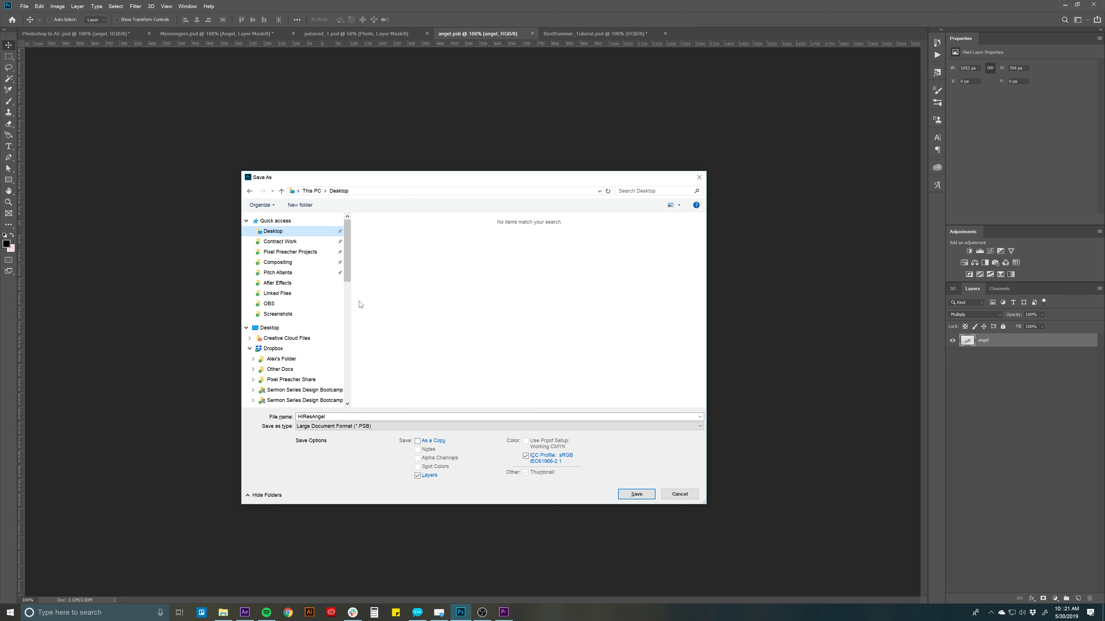
pyautogui.moveTo(377, 182); pyautogui.dragTo(421, 175)
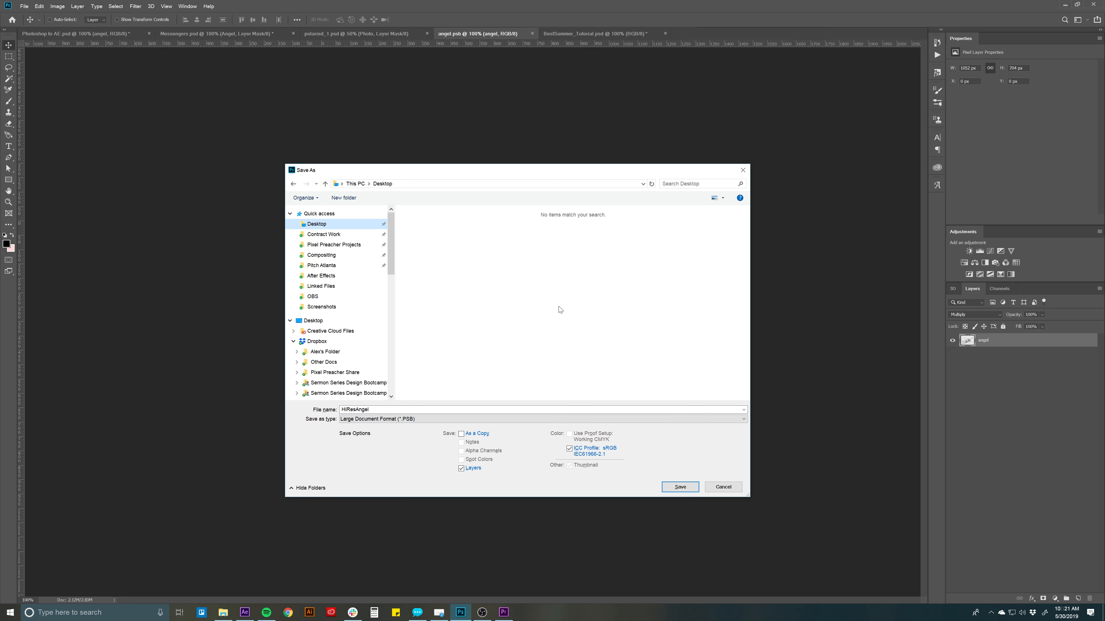
pyautogui.click(365, 420)
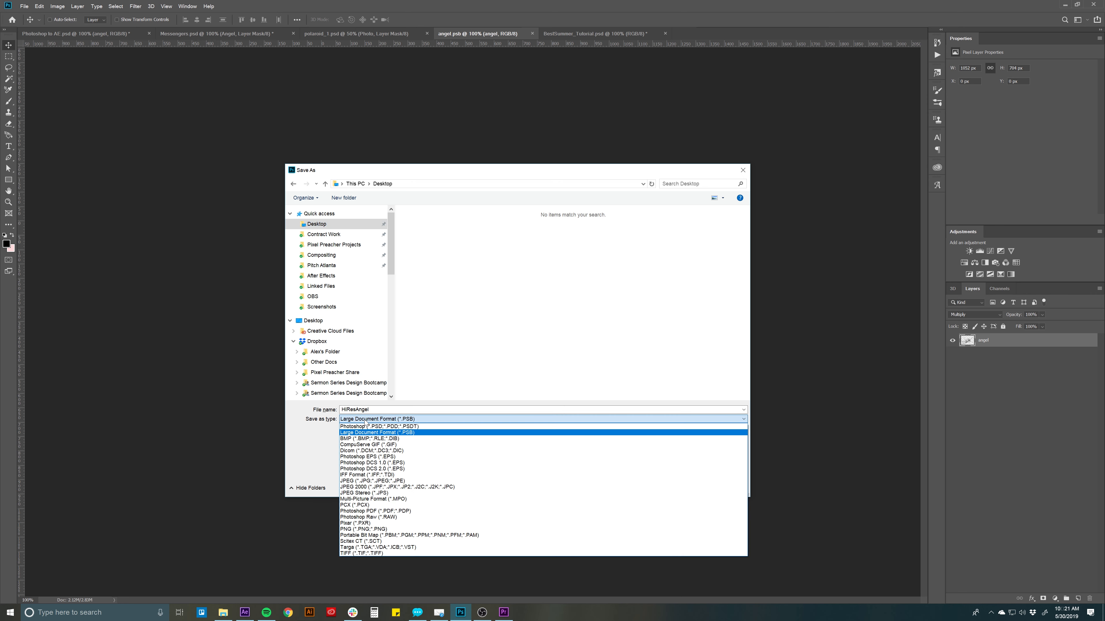
pyautogui.click(379, 420)
pyautogui.click(417, 420)
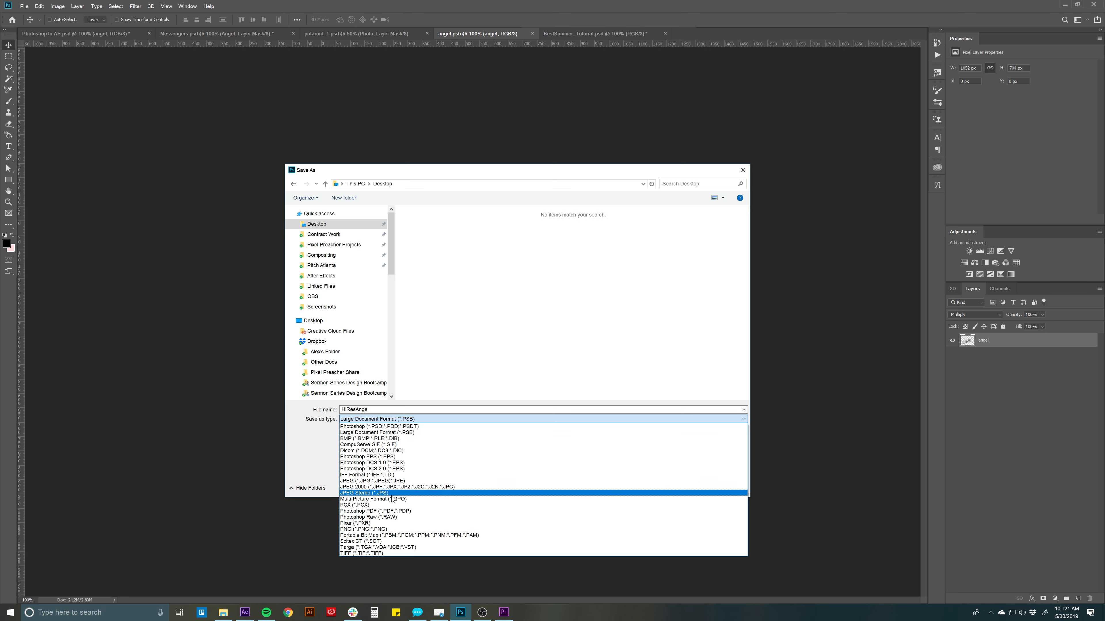
pyautogui.click(399, 419)
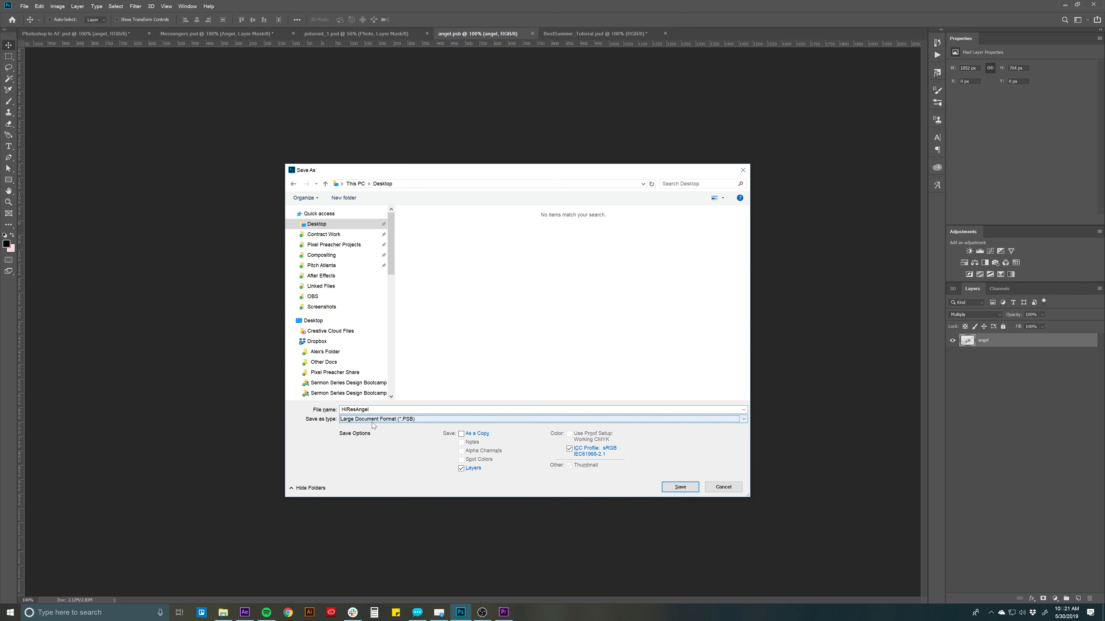
pyautogui.click(680, 487)
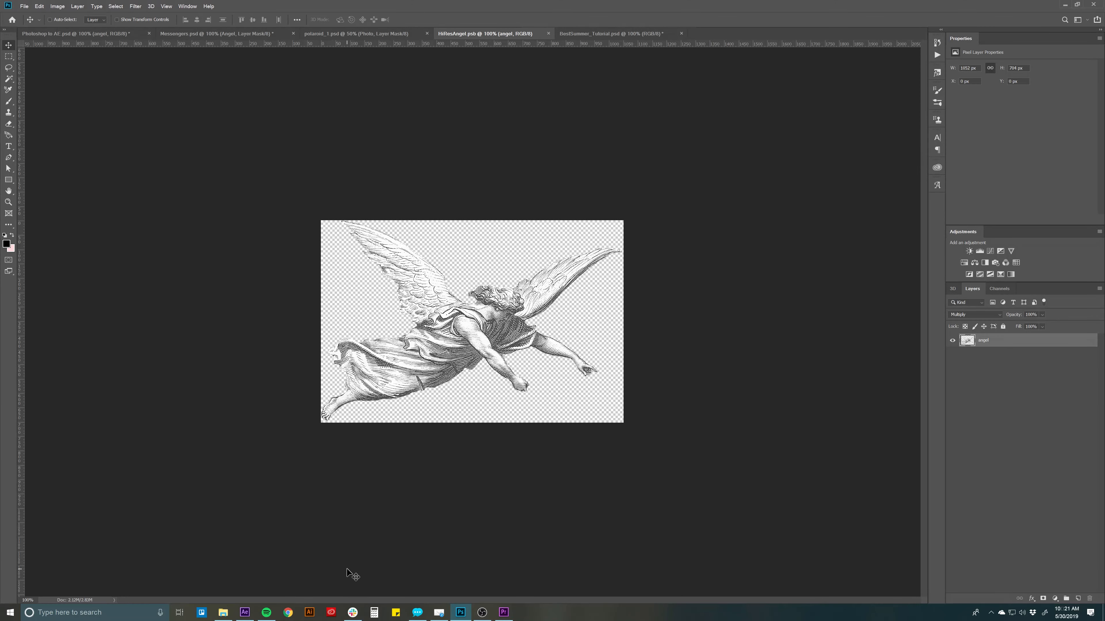
pyautogui.click(245, 612)
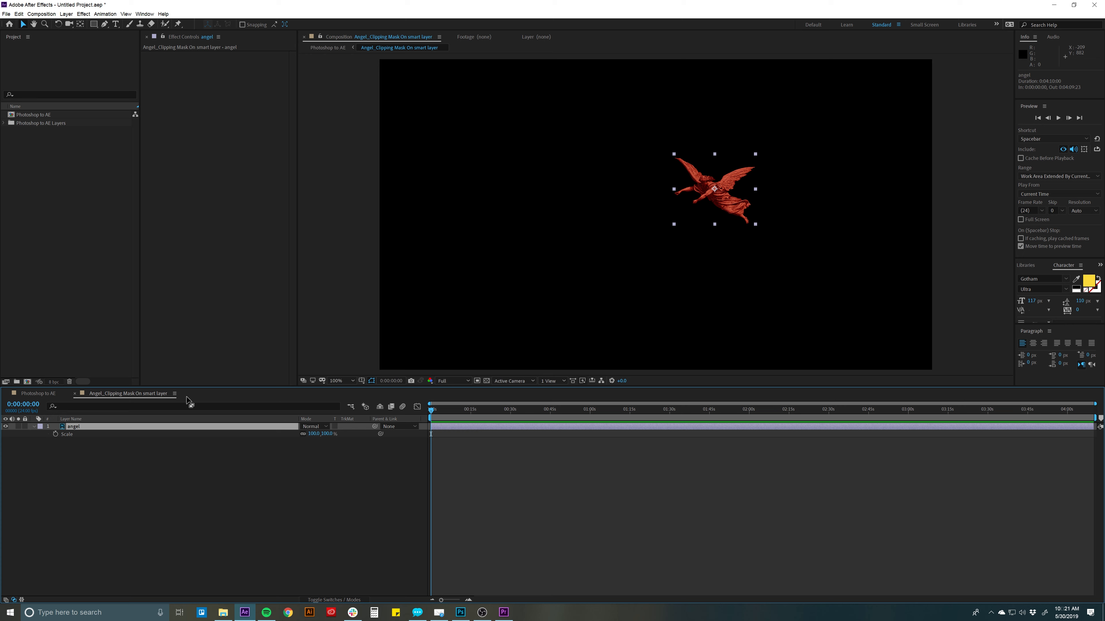
pyautogui.click(461, 612)
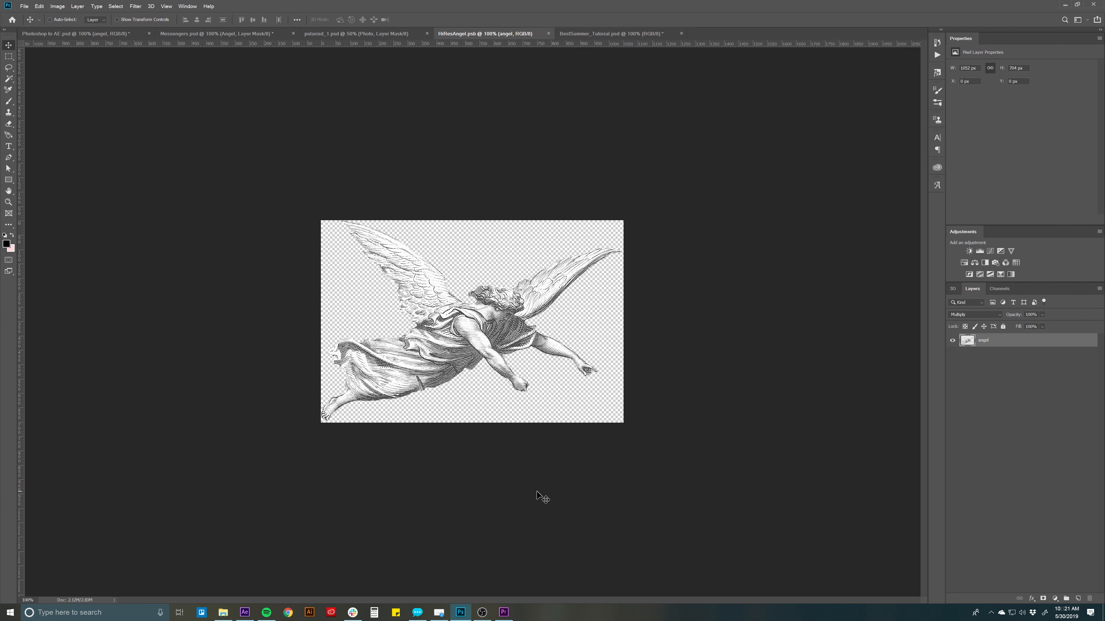
pyautogui.click(89, 33)
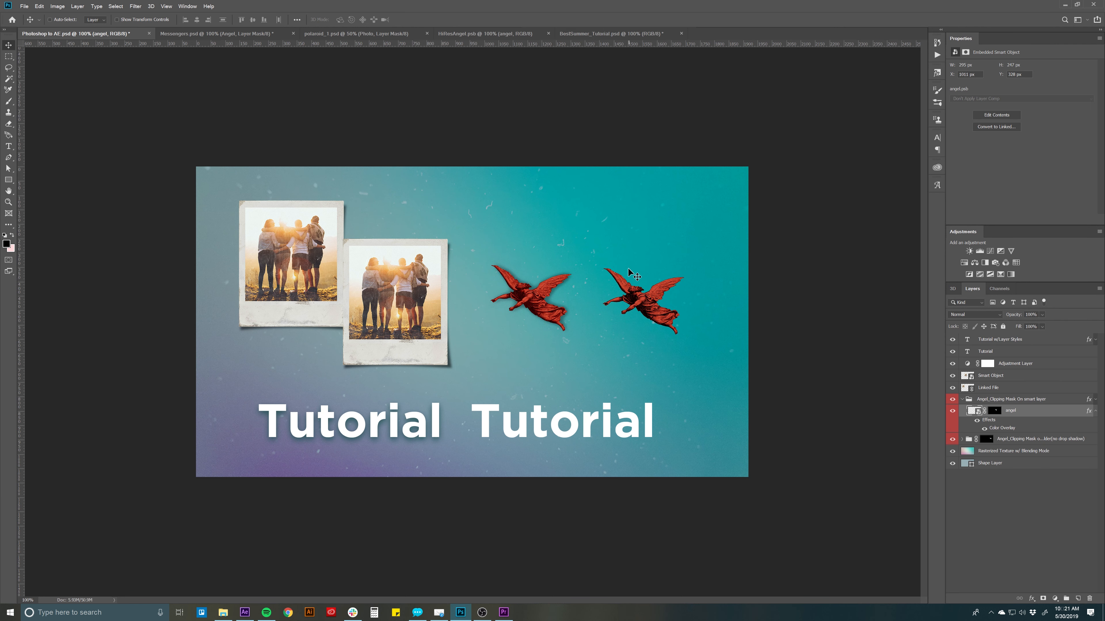
pyautogui.click(569, 34)
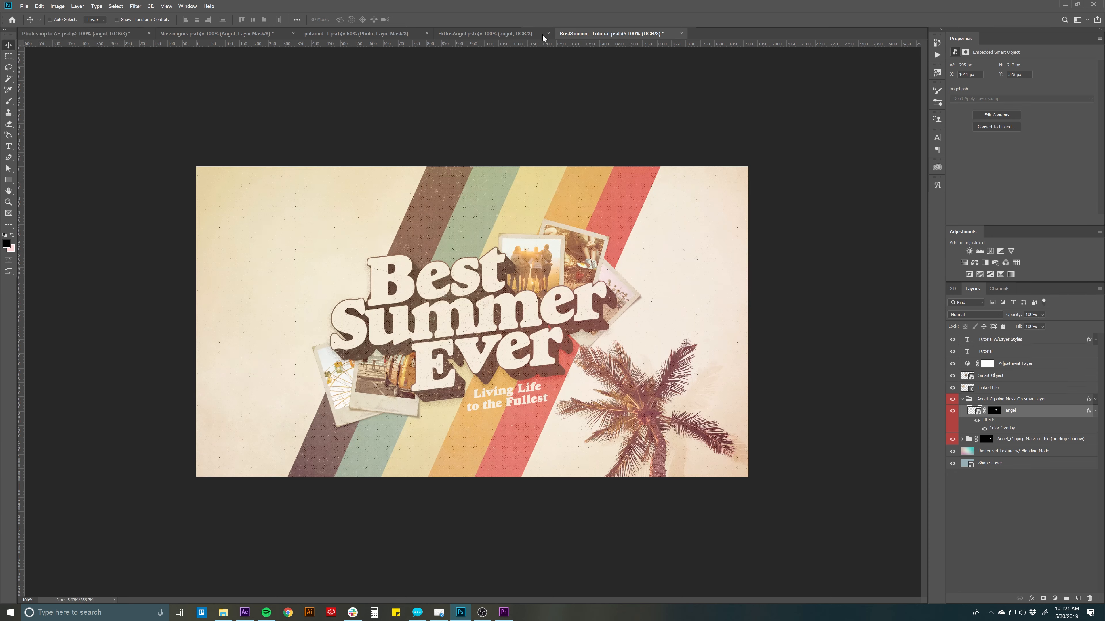
pyautogui.click(483, 33)
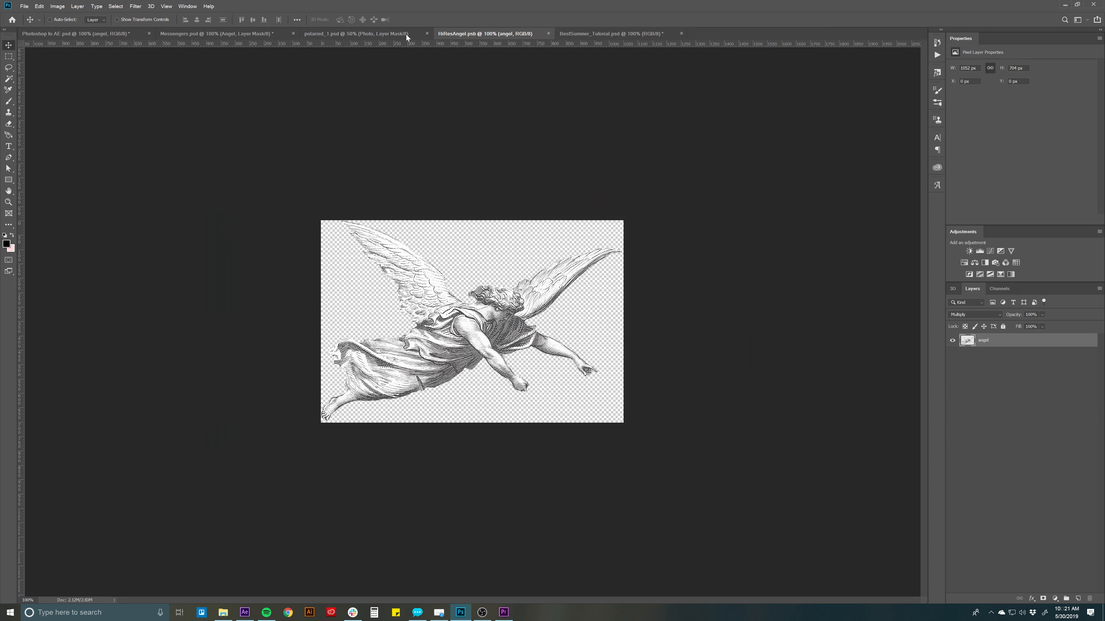
# Step: Switch to After Effects, expand the Photoshop to AE Layers folder and compare its two angel footage items
pyautogui.click(245, 612)
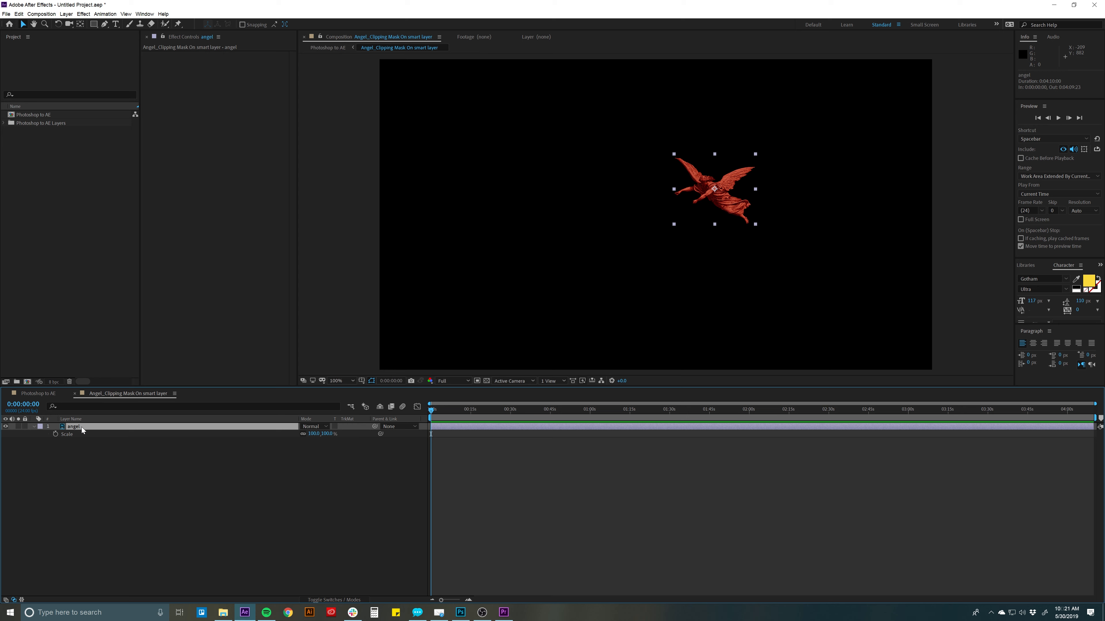
pyautogui.click(9, 123)
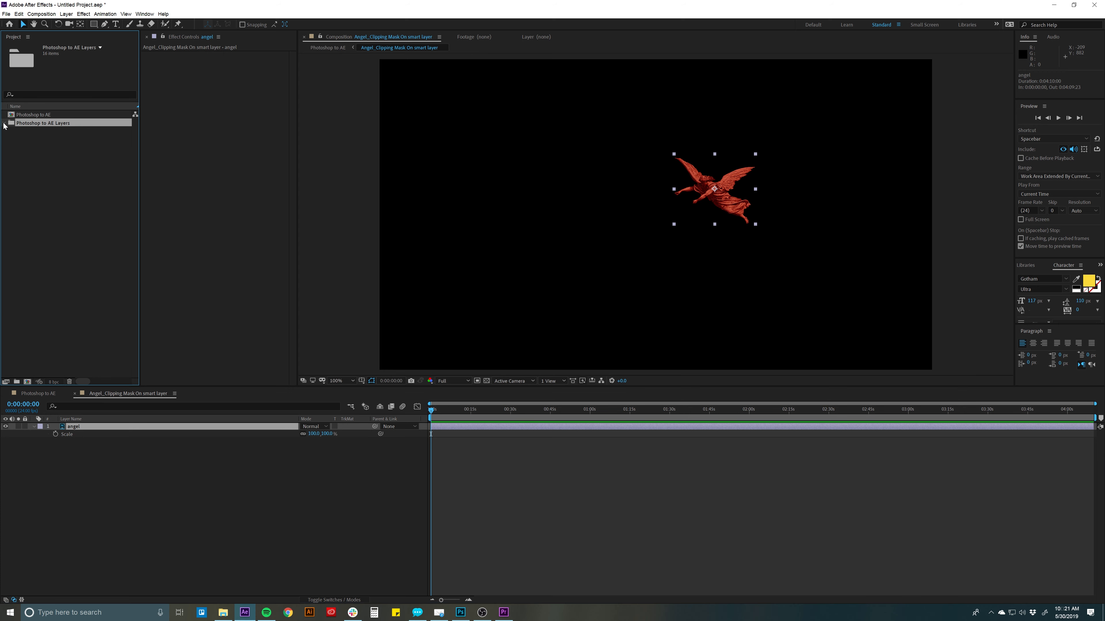
pyautogui.click(4, 123)
pyautogui.click(37, 181)
pyautogui.click(36, 139)
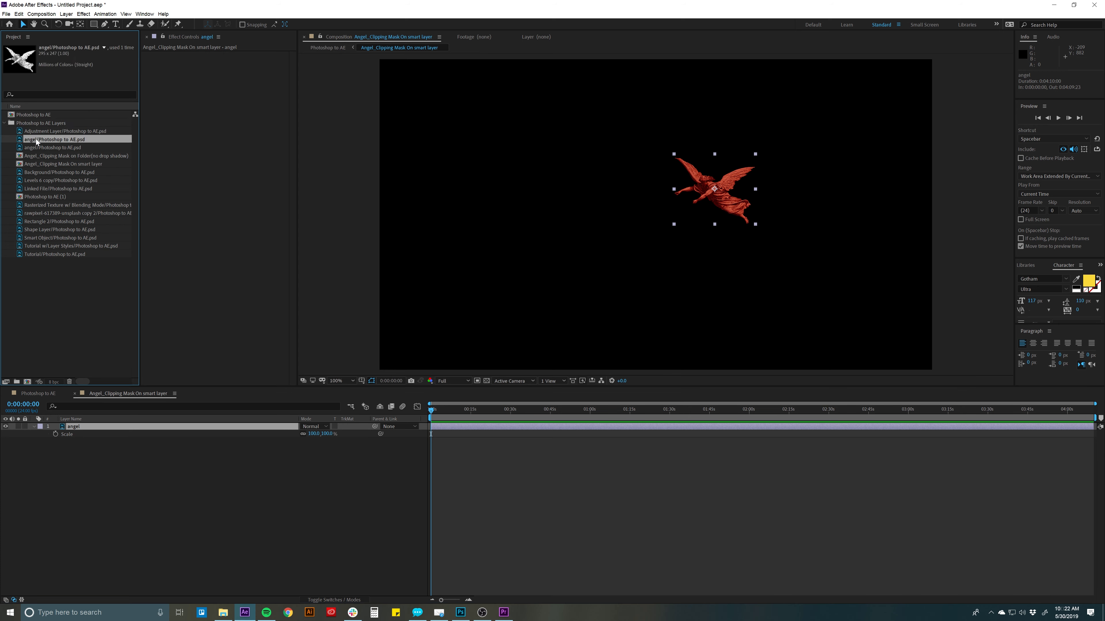
pyautogui.click(36, 145)
pyautogui.click(36, 139)
pyautogui.click(46, 148)
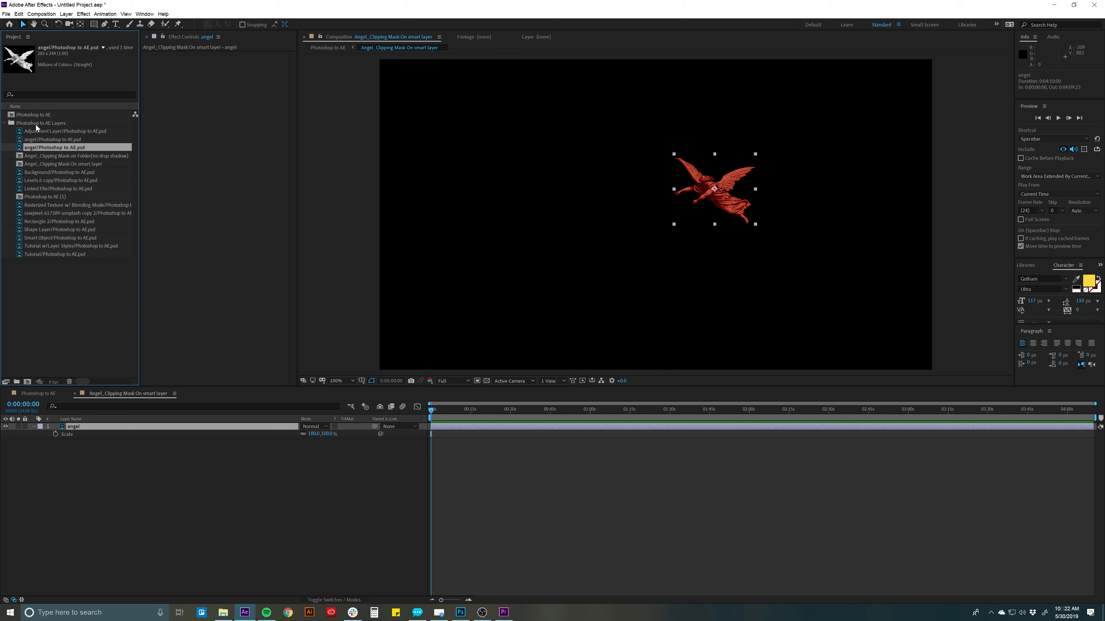
# Step: Try revealing the angel layer's source in the project, and check the Smart Object footage item there
pyautogui.click(116, 460)
pyautogui.click(97, 426)
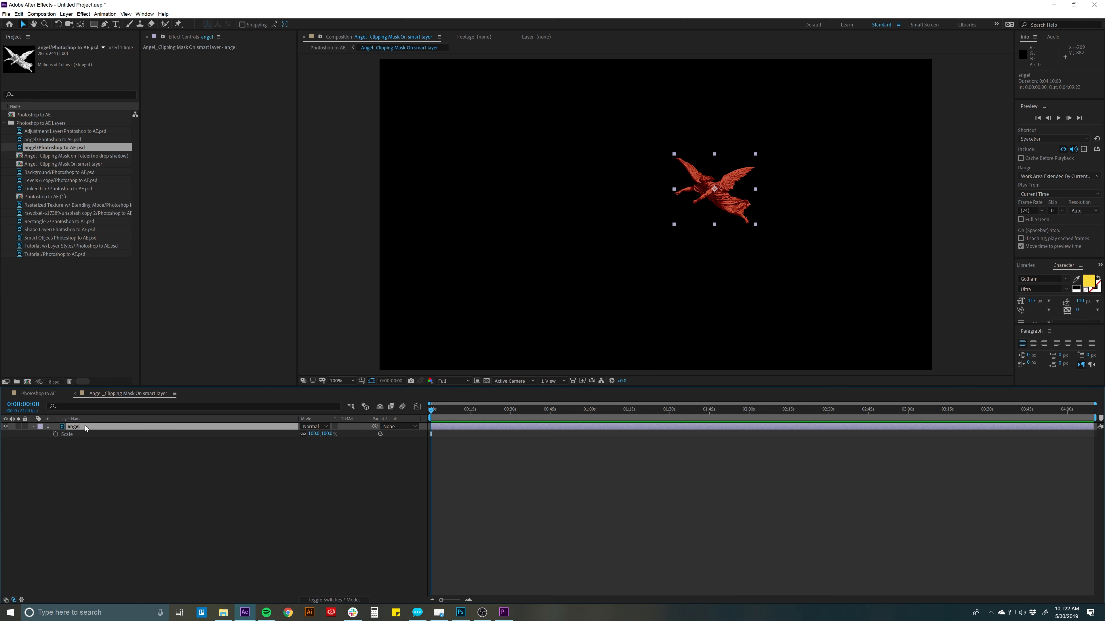
pyautogui.rightClick(86, 429)
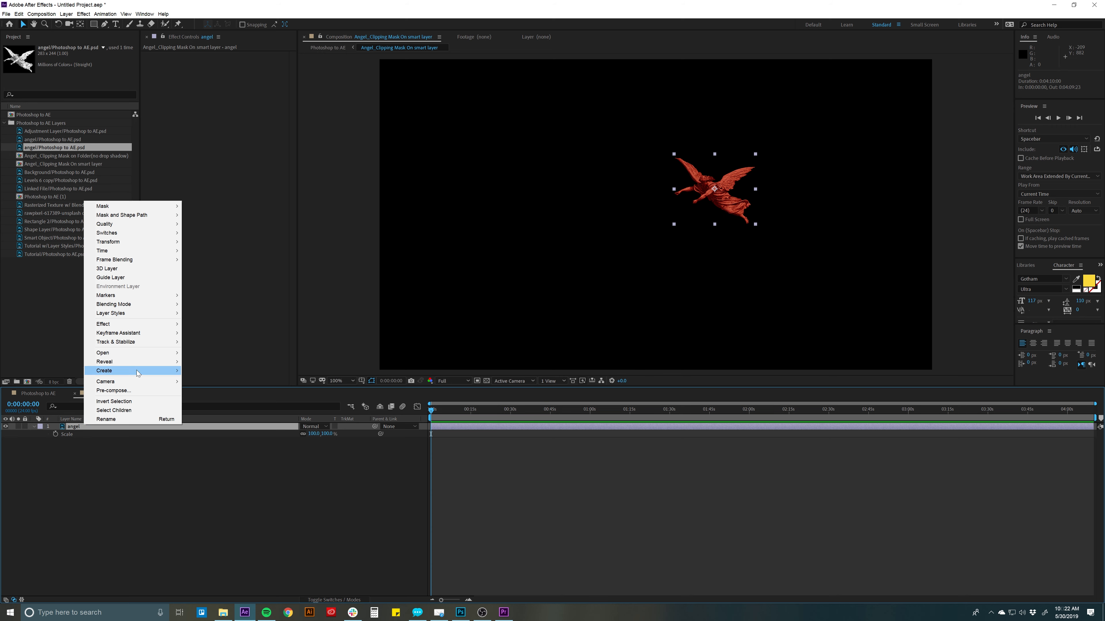
pyautogui.moveTo(137, 364)
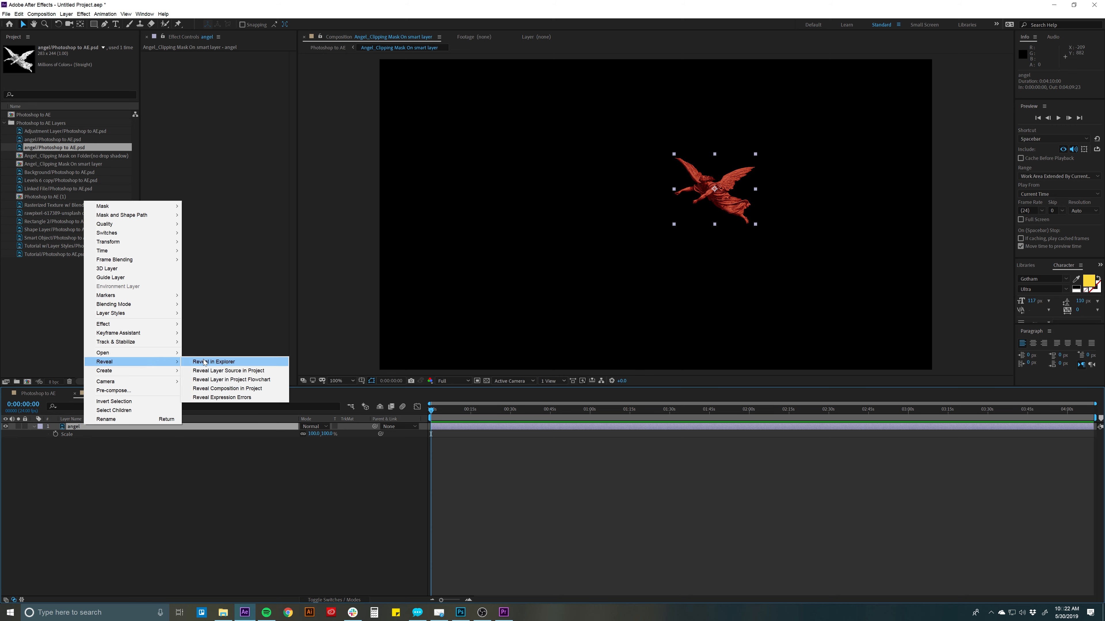
pyautogui.click(223, 371)
pyautogui.click(44, 315)
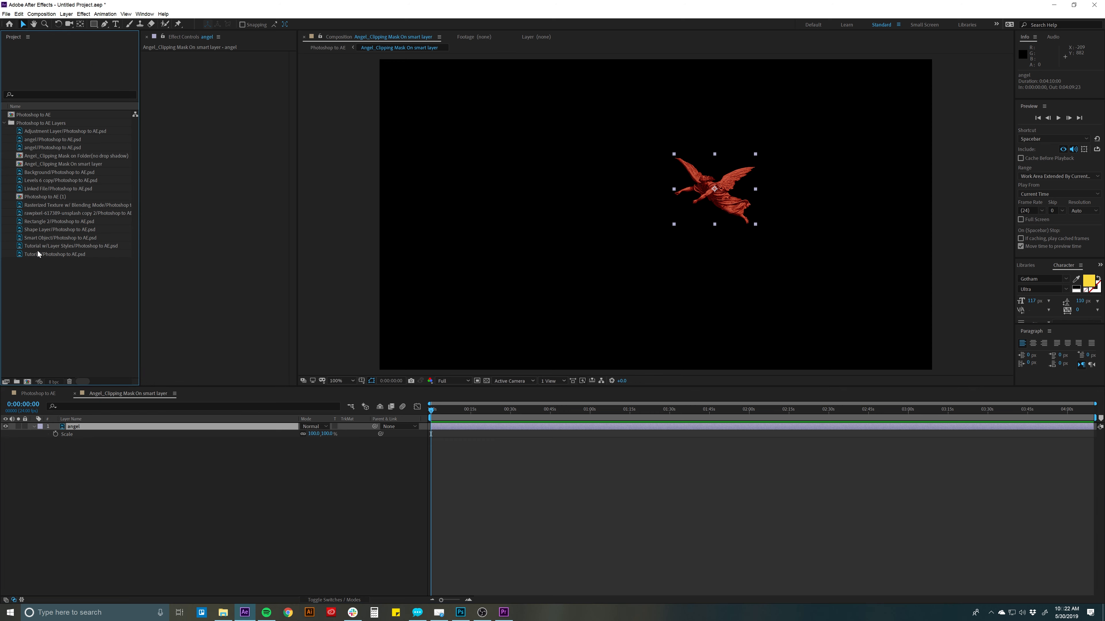
pyautogui.click(43, 239)
pyautogui.click(66, 447)
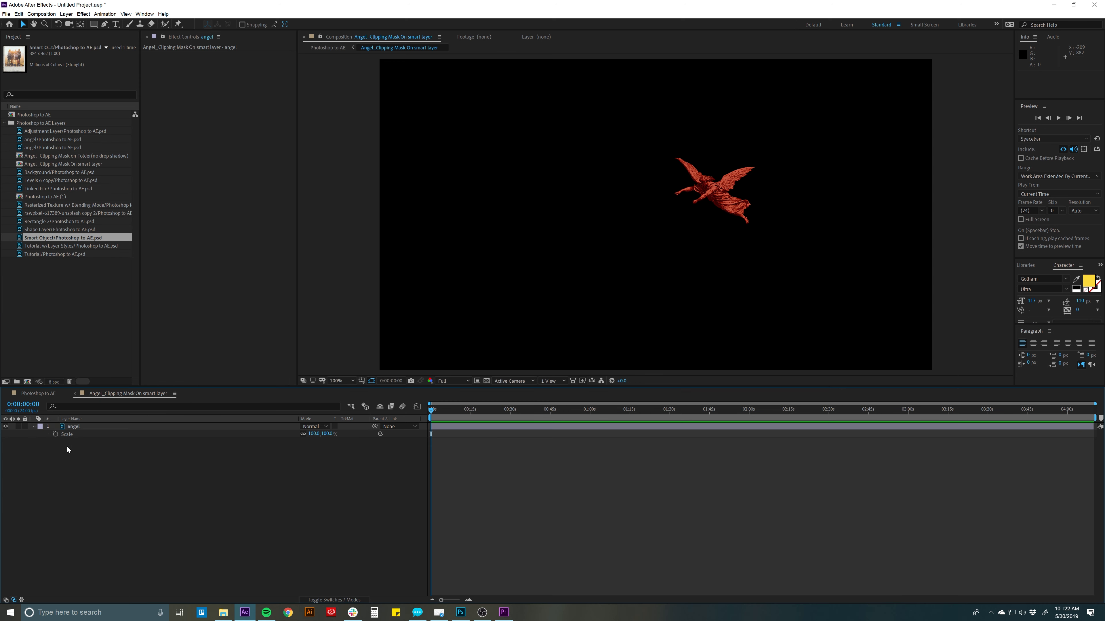
# Step: Reveal the angel layer's source footage item in the Photoshop to AE Layers folder
pyautogui.click(90, 426)
pyautogui.rightClick(75, 428)
pyautogui.moveTo(115, 363)
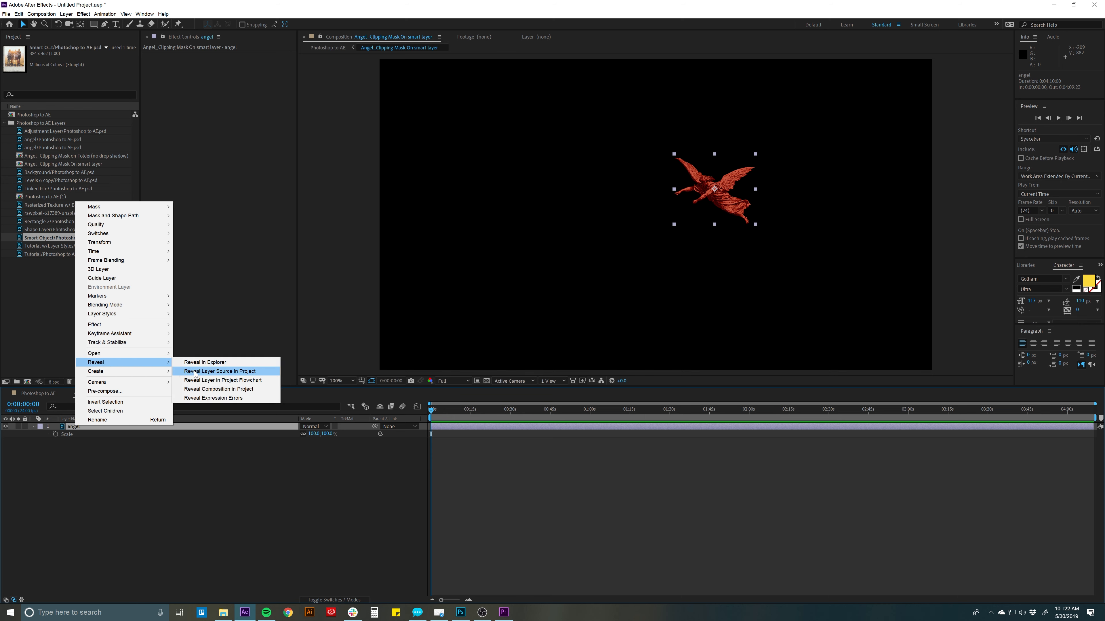
pyautogui.click(224, 372)
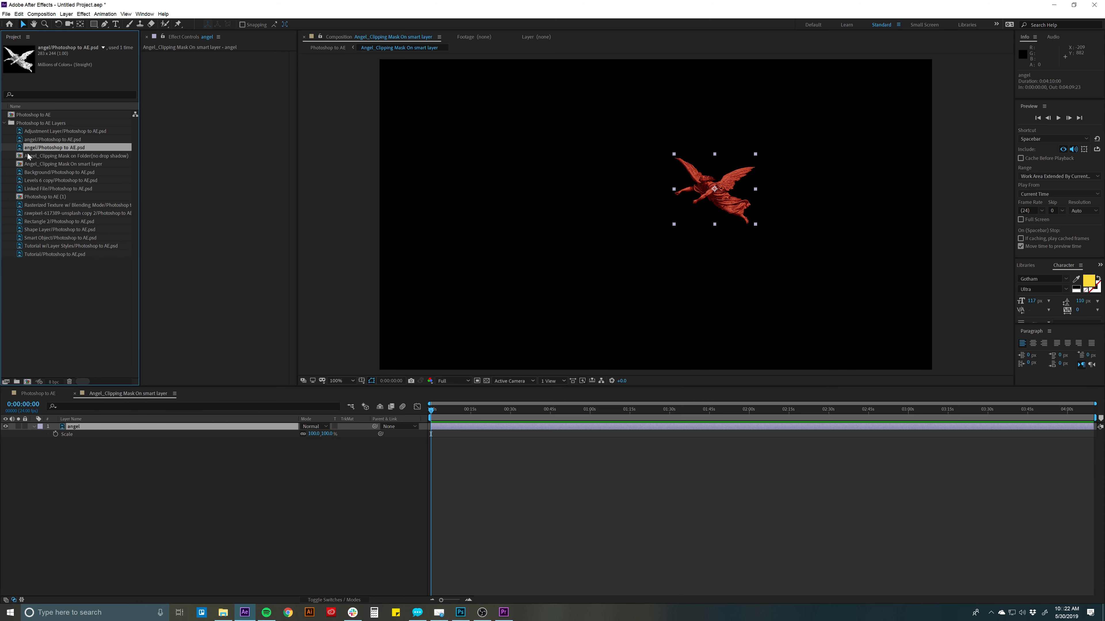
# Step: Replace the selected angel/Photoshop to AE.psd footage with HiResAngel.psb from the Desktop, importing only its angel layer at document size with merged layer styles
pyautogui.rightClick(42, 146)
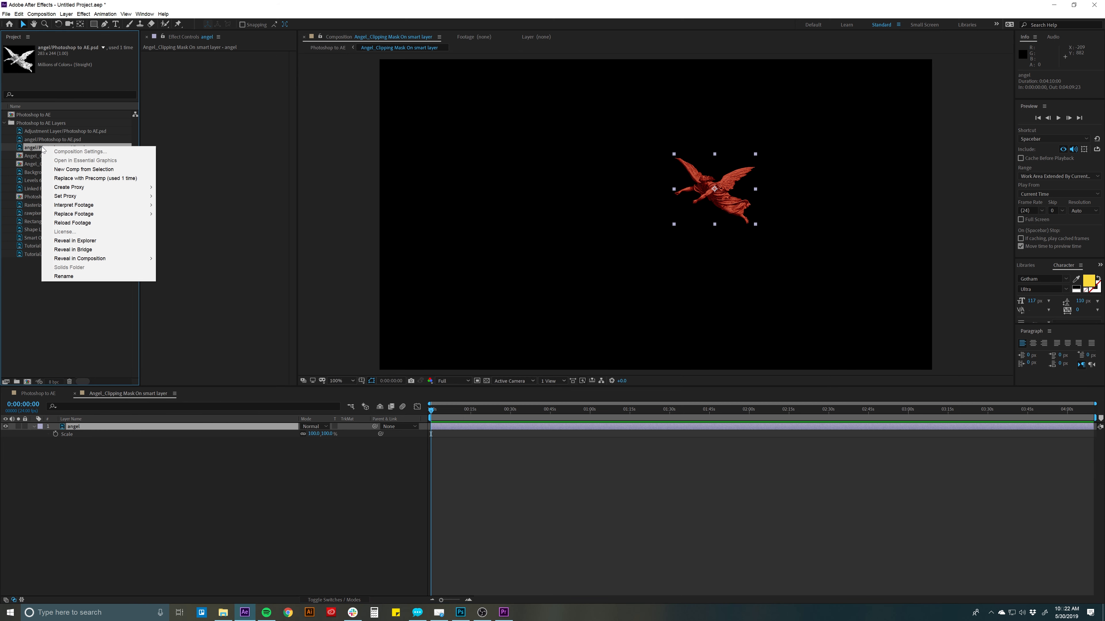
pyautogui.moveTo(103, 218)
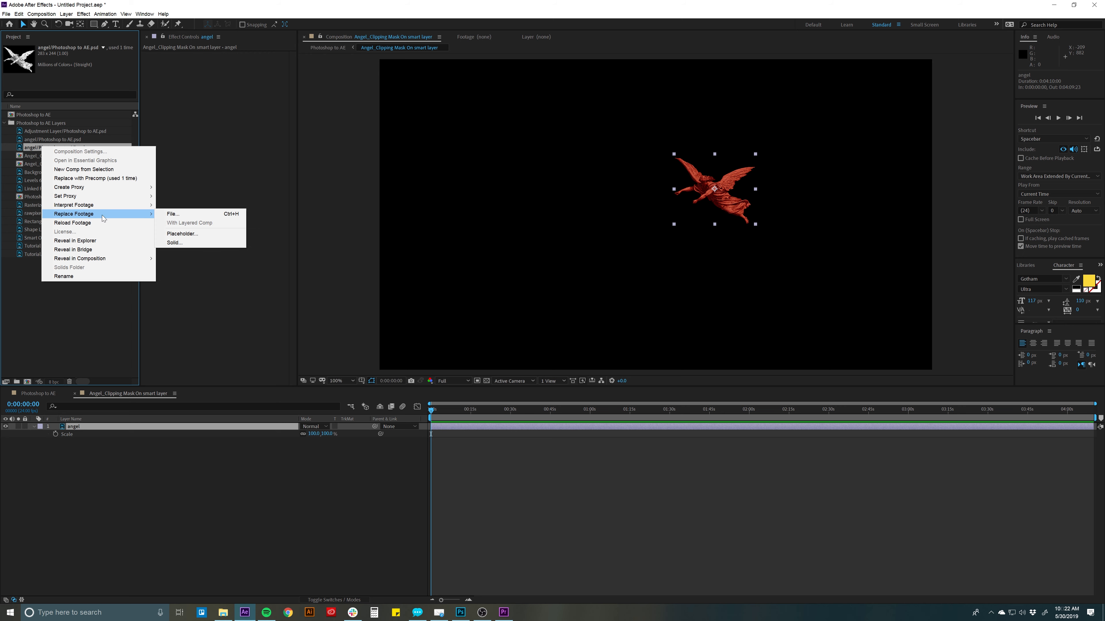
pyautogui.click(173, 214)
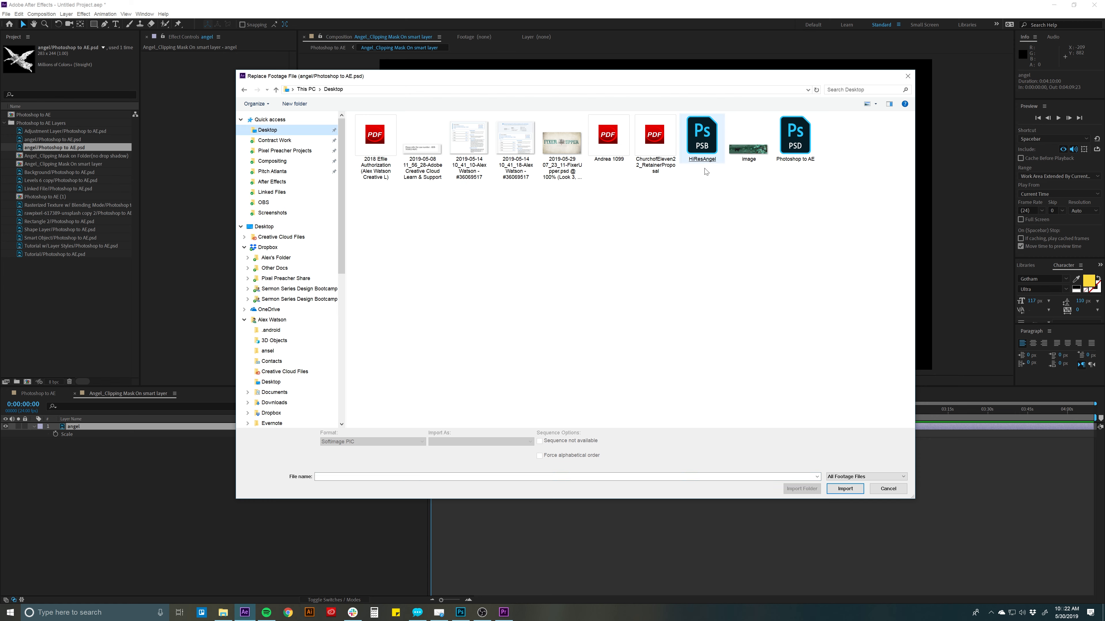
pyautogui.doubleClick(703, 141)
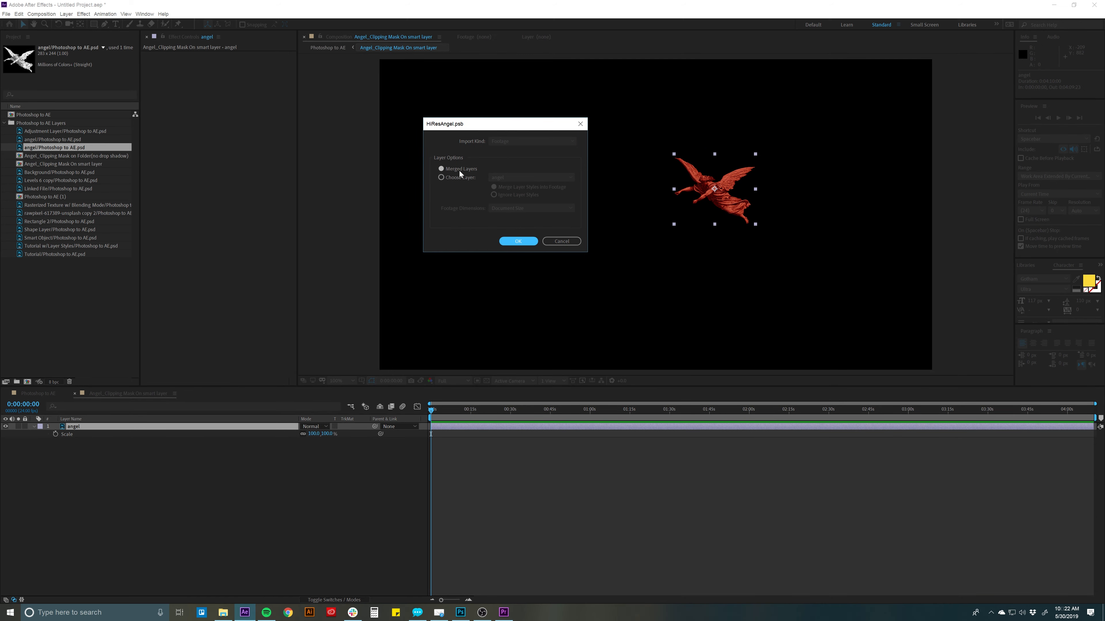
pyautogui.click(450, 176)
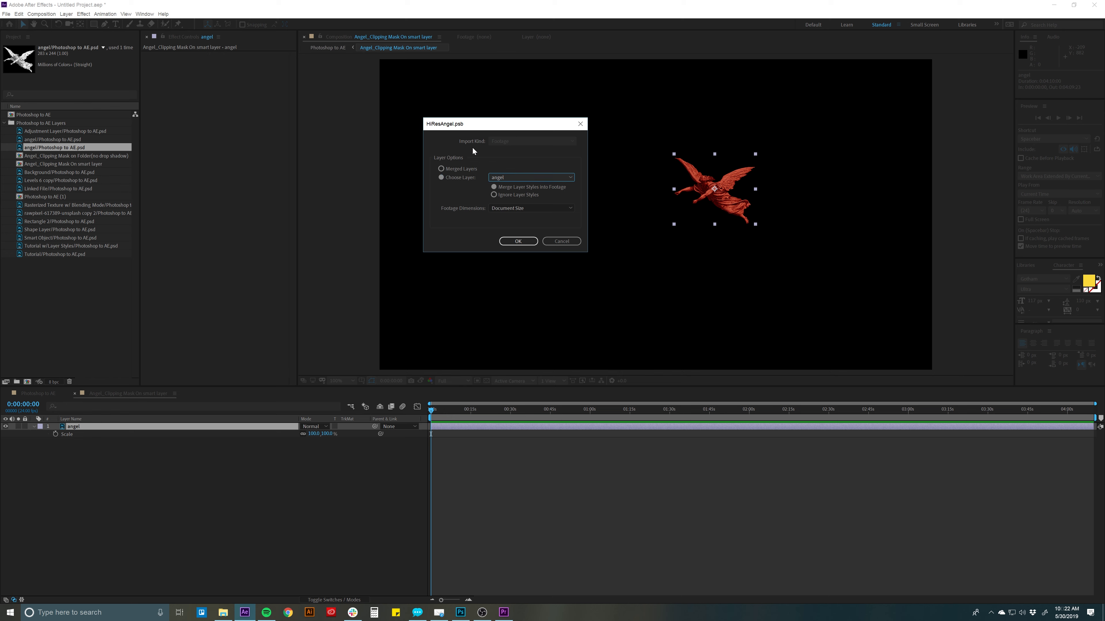
pyautogui.click(517, 244)
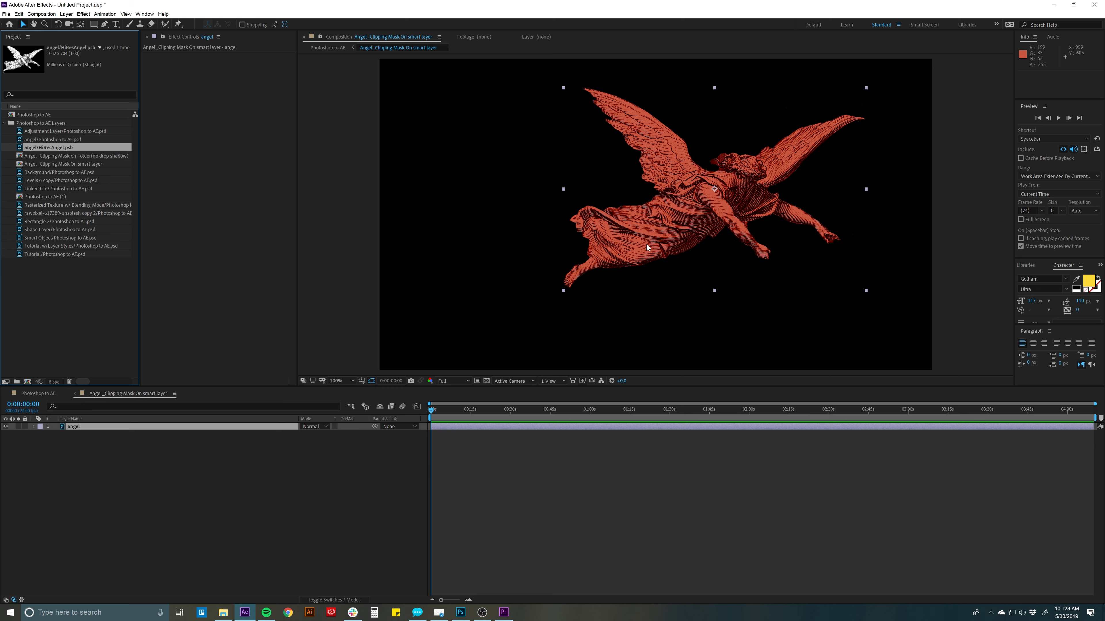
# Step: Check the angel in the Photoshop to AE composition, and scale the angel layer to 135% inside its Angel_Clipping Mask On smart layer composition
pyautogui.click(35, 394)
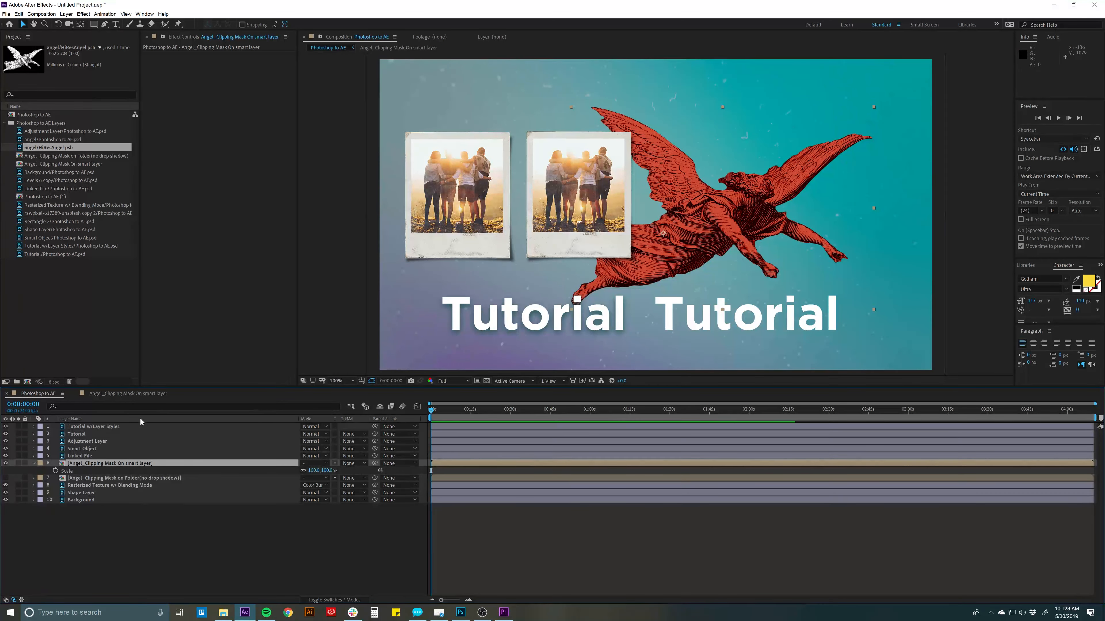
pyautogui.click(139, 395)
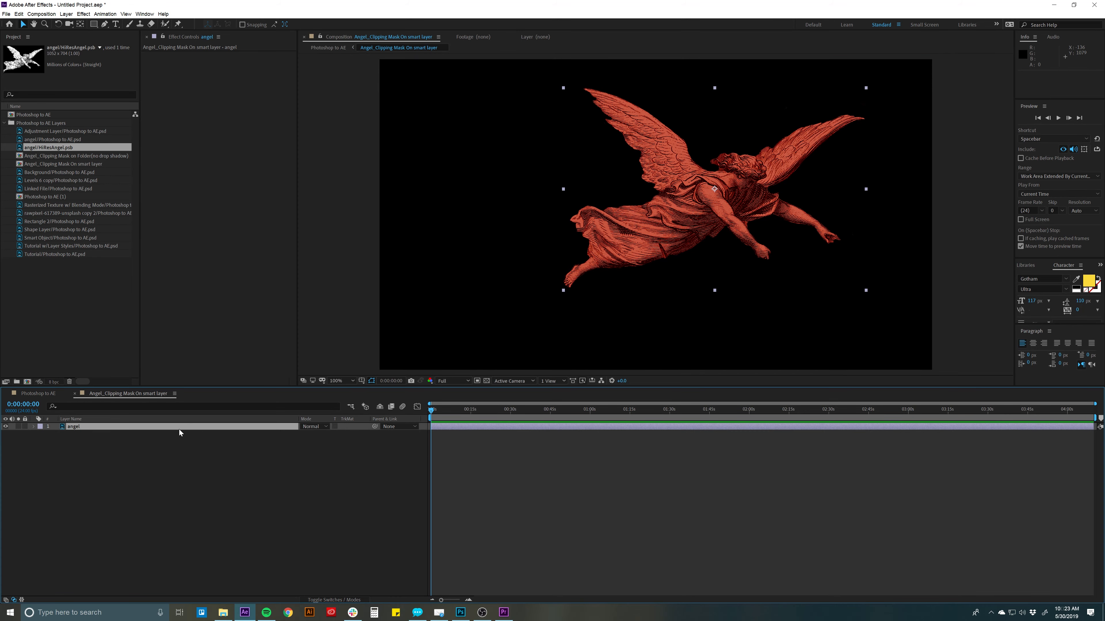
pyautogui.press('s')
pyautogui.moveTo(310, 434)
pyautogui.mouseDown()
pyautogui.moveTo(333, 434)
pyautogui.moveTo(289, 441)
pyautogui.moveTo(329, 428)
pyautogui.moveTo(318, 432)
pyautogui.mouseUp()
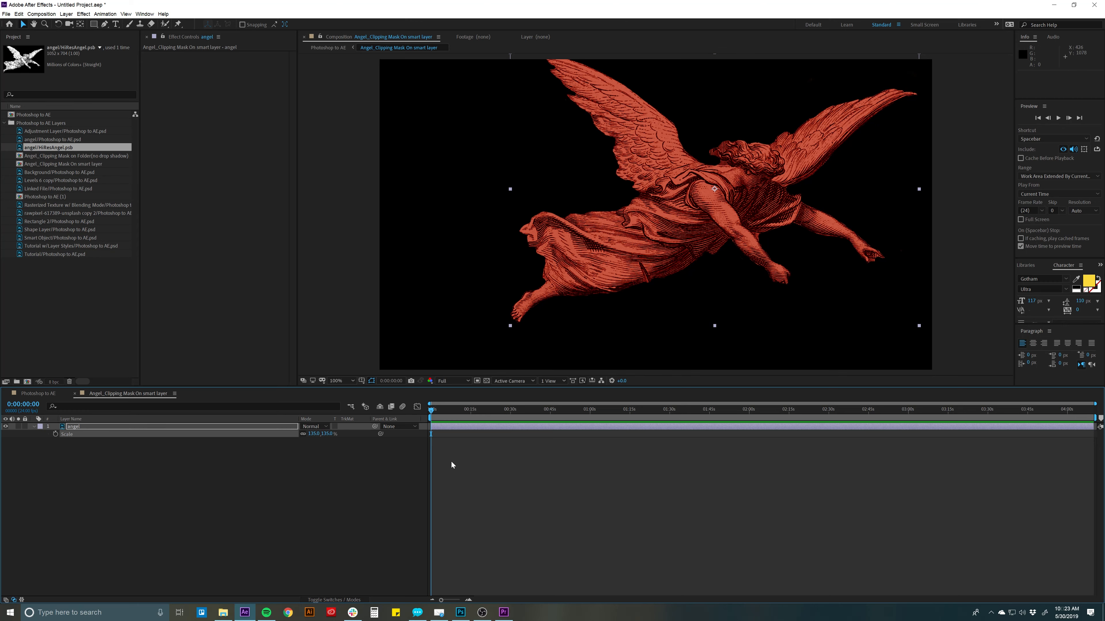
# Step: Show the angel layer's source name in the timeline and return to the Photoshop to AE composition
pyautogui.click(457, 445)
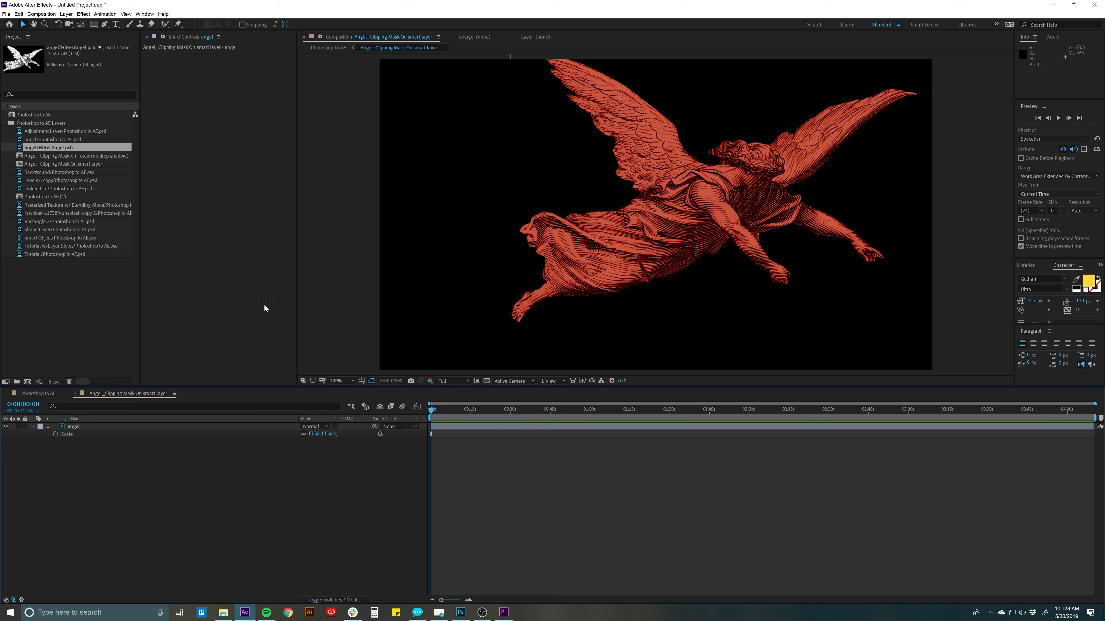
pyautogui.click(128, 424)
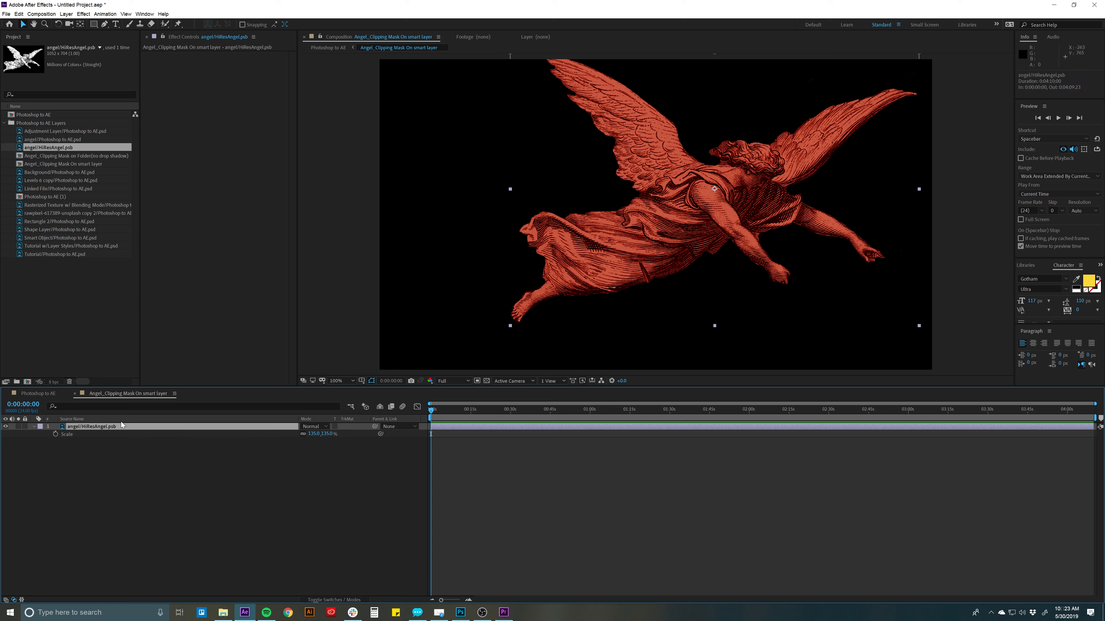
pyautogui.click(46, 394)
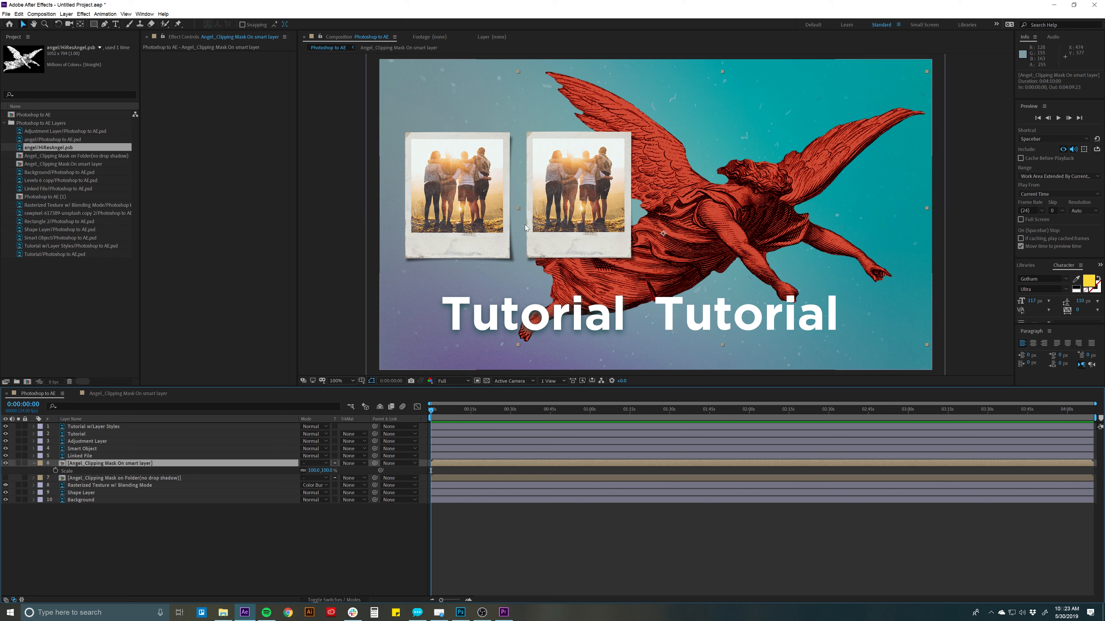
pyautogui.rightClick(37, 147)
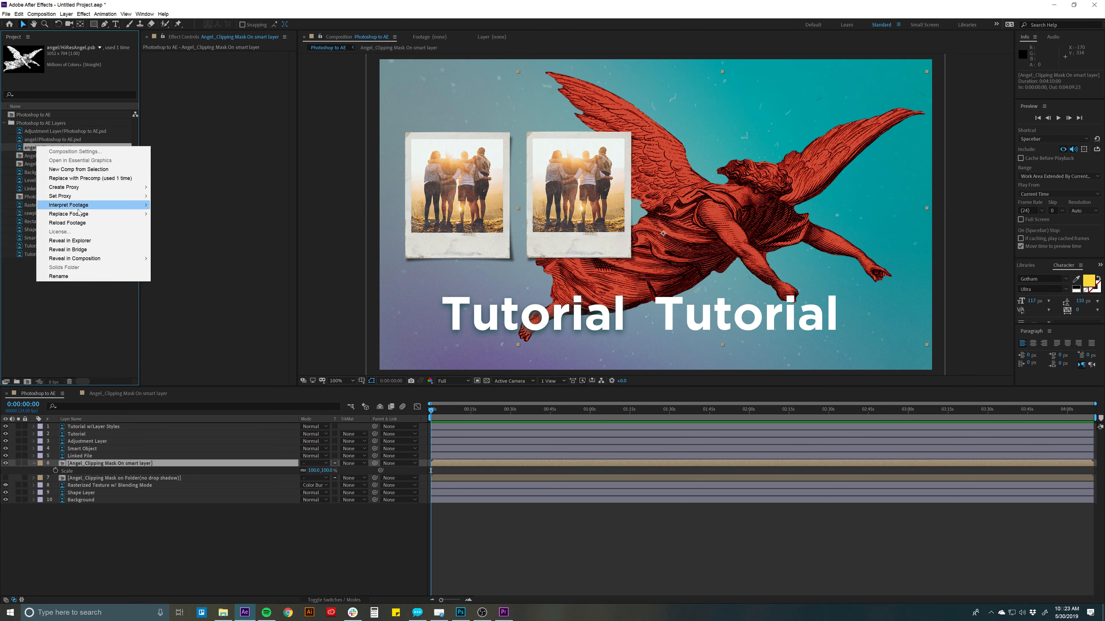
pyautogui.moveTo(140, 214)
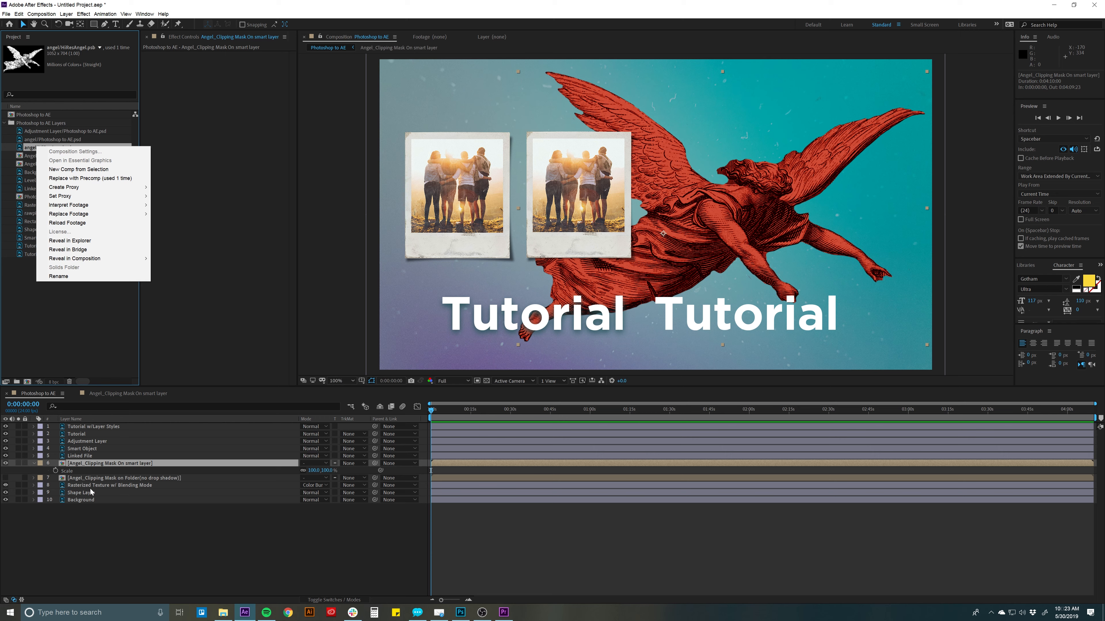
pyautogui.click(106, 516)
# Step: Collapse the Scale property of the Angel_Clipping Mask On smart layer and keep that layer selected
pyautogui.click(82, 464)
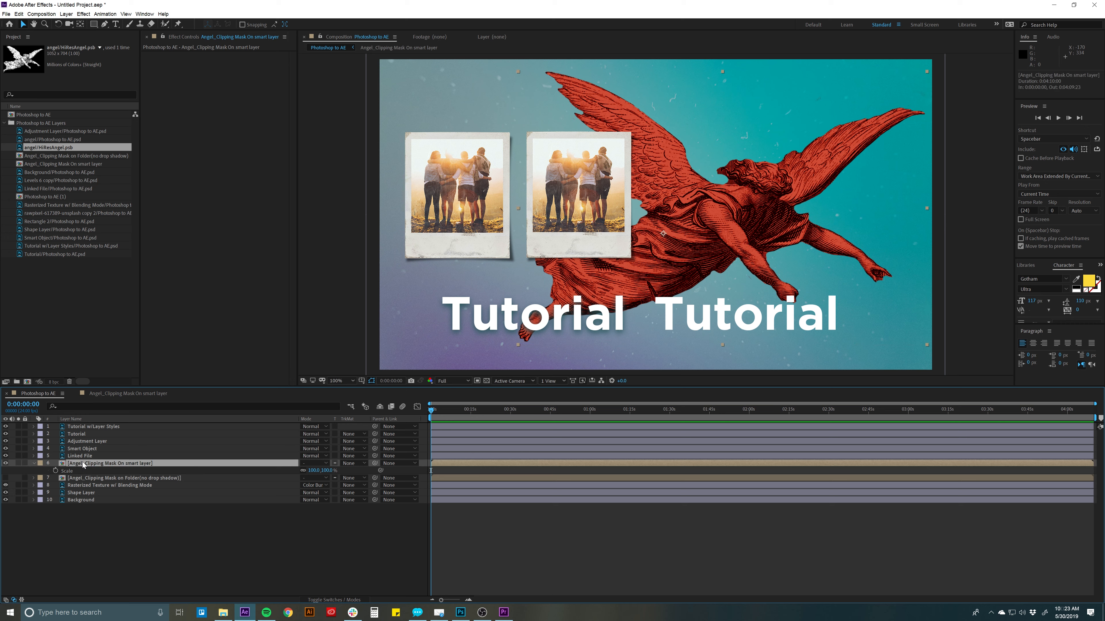
pyautogui.press('s')
pyautogui.click(77, 509)
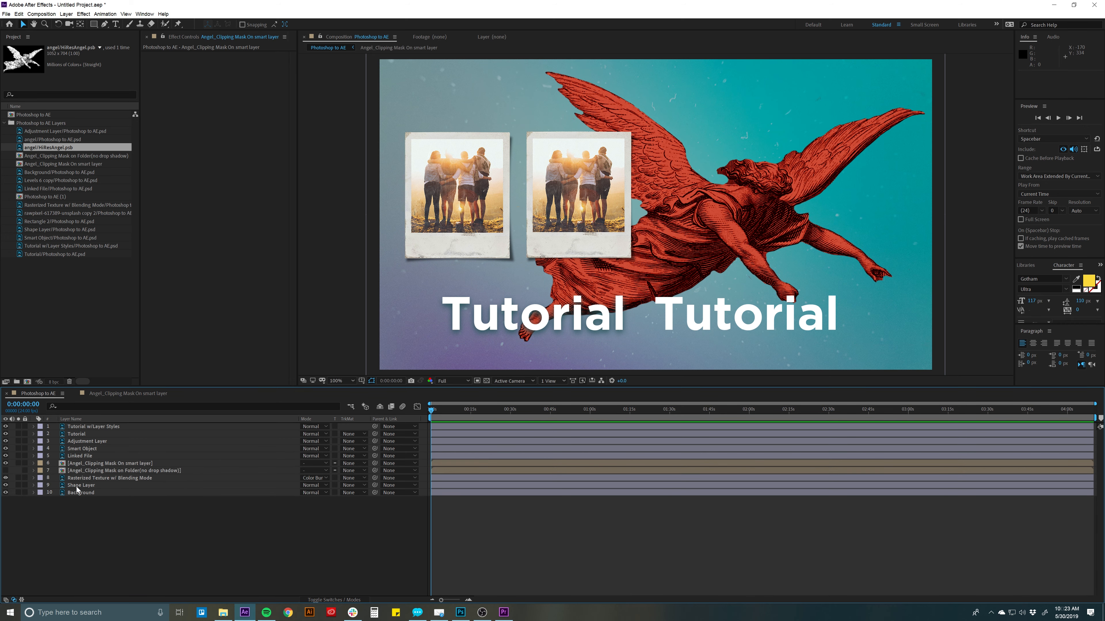
pyautogui.click(77, 465)
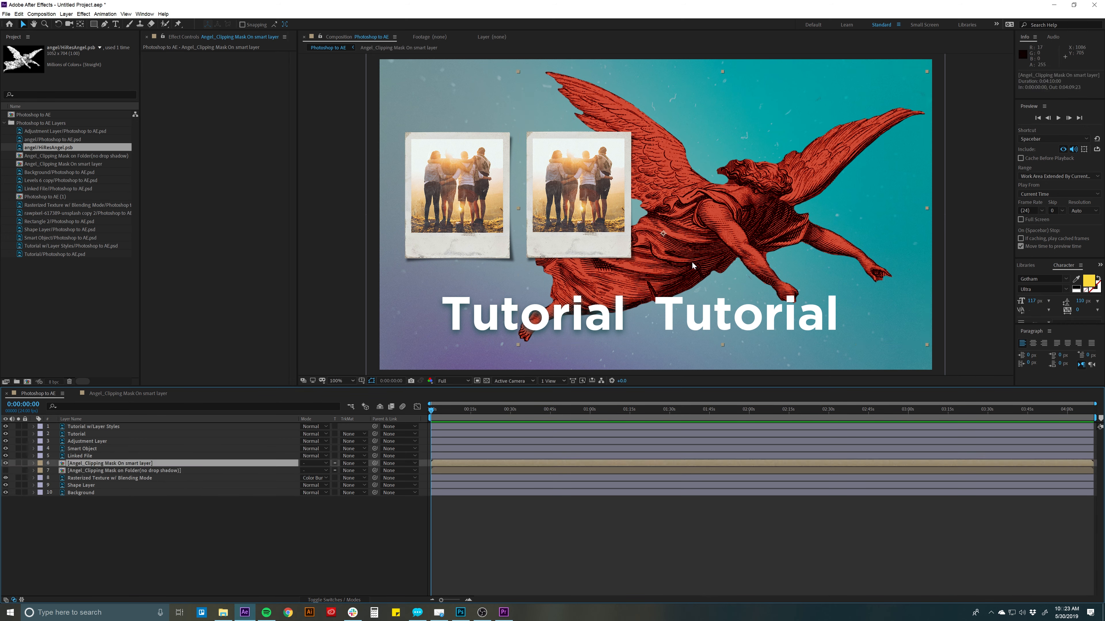
# Step: Hide the Angel_Clipping Mask On smart layer, and briefly show the Angel_Clipping Mask on Folder(no drop shadow) layer to inspect its masking
pyautogui.click(87, 427)
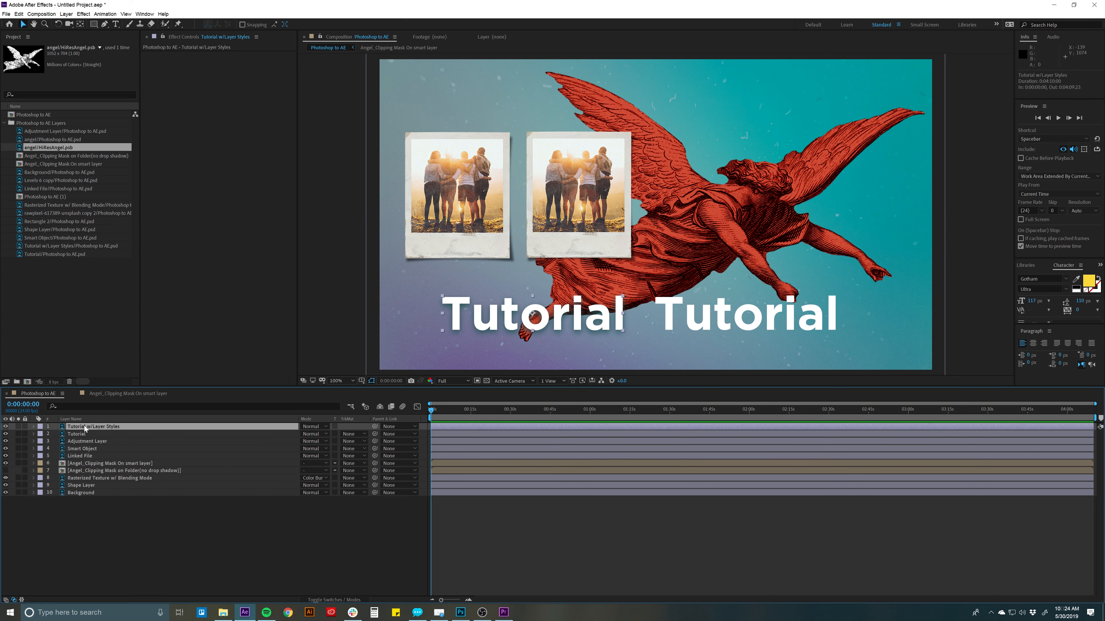
pyautogui.click(112, 463)
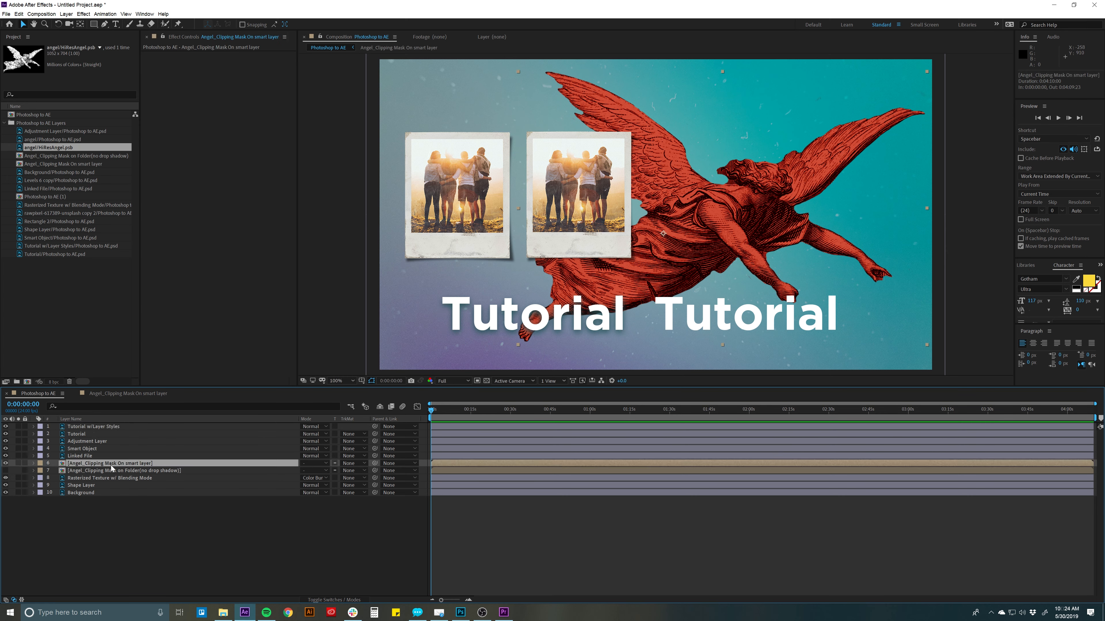
pyautogui.click(5, 463)
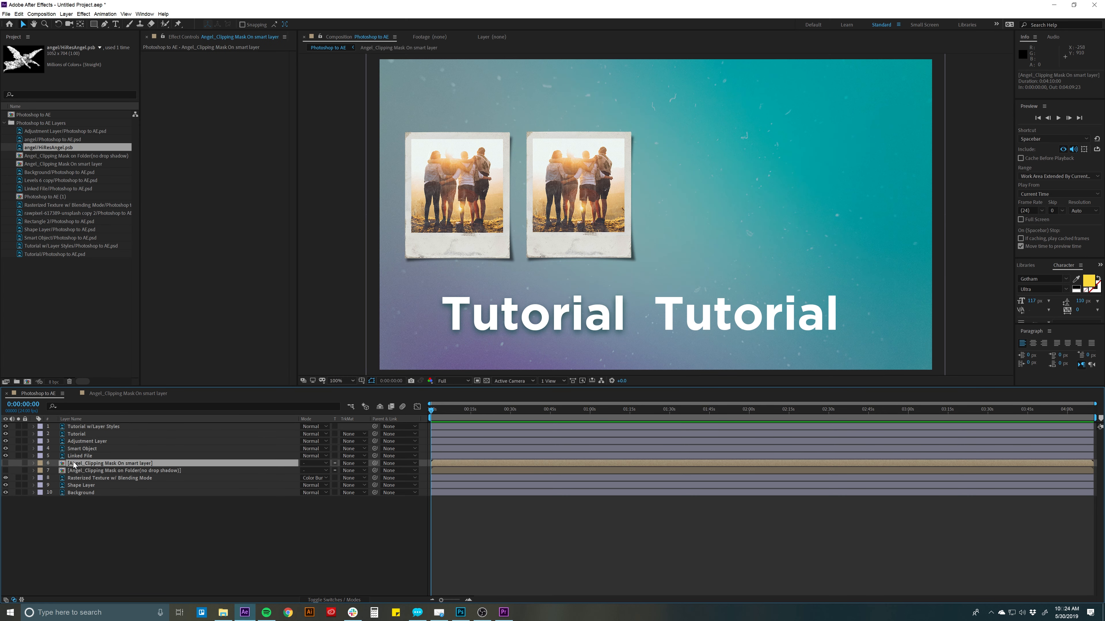
pyautogui.click(88, 471)
pyautogui.click(5, 470)
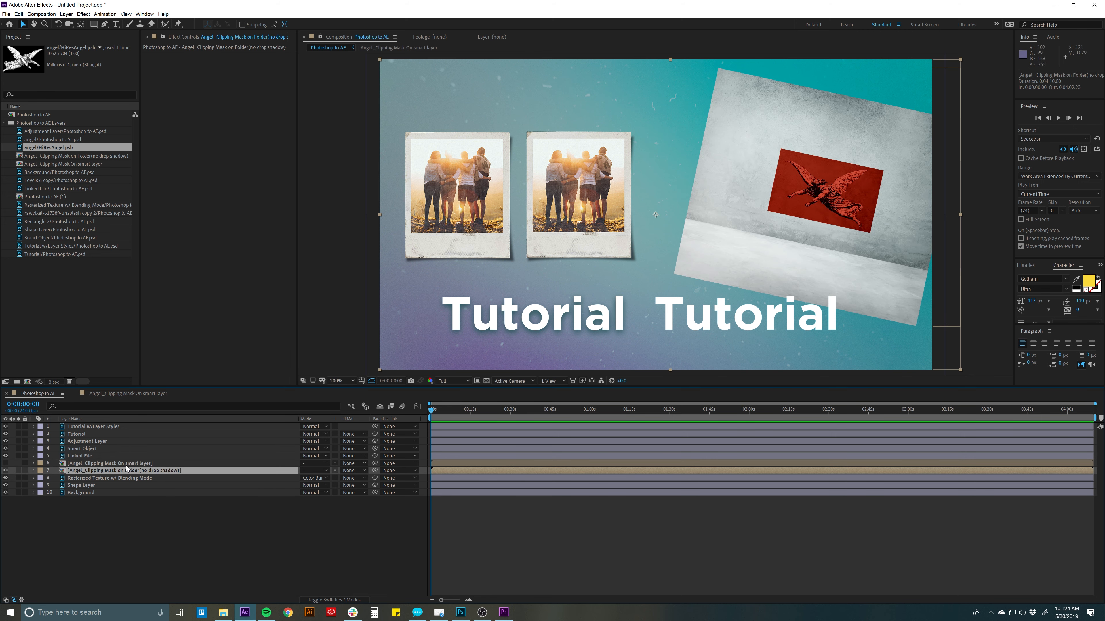
pyautogui.click(6, 471)
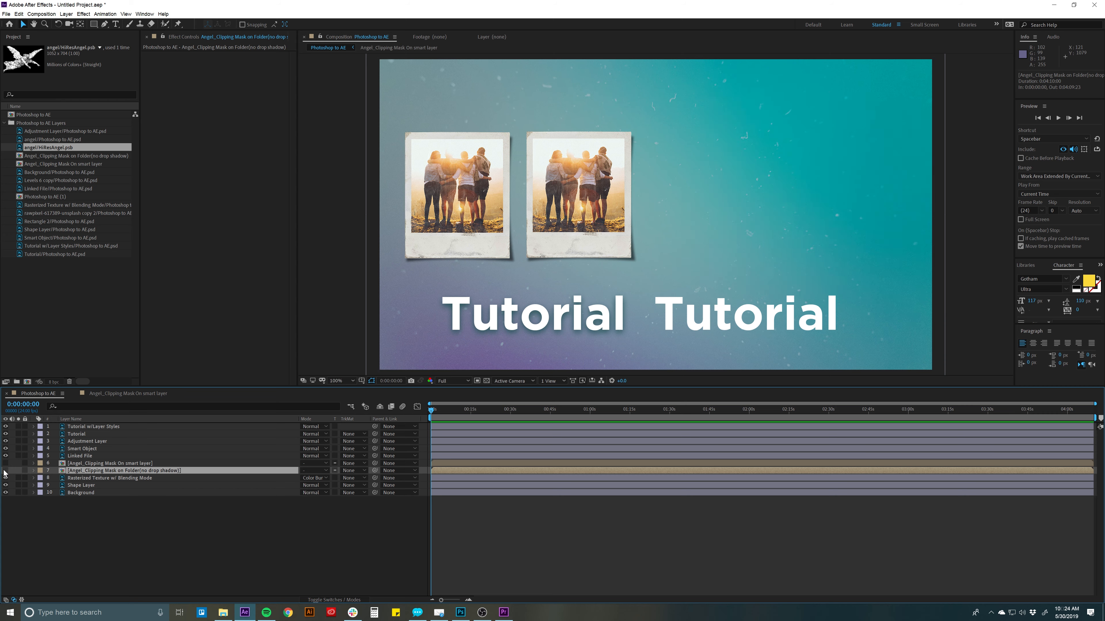
pyautogui.click(96, 464)
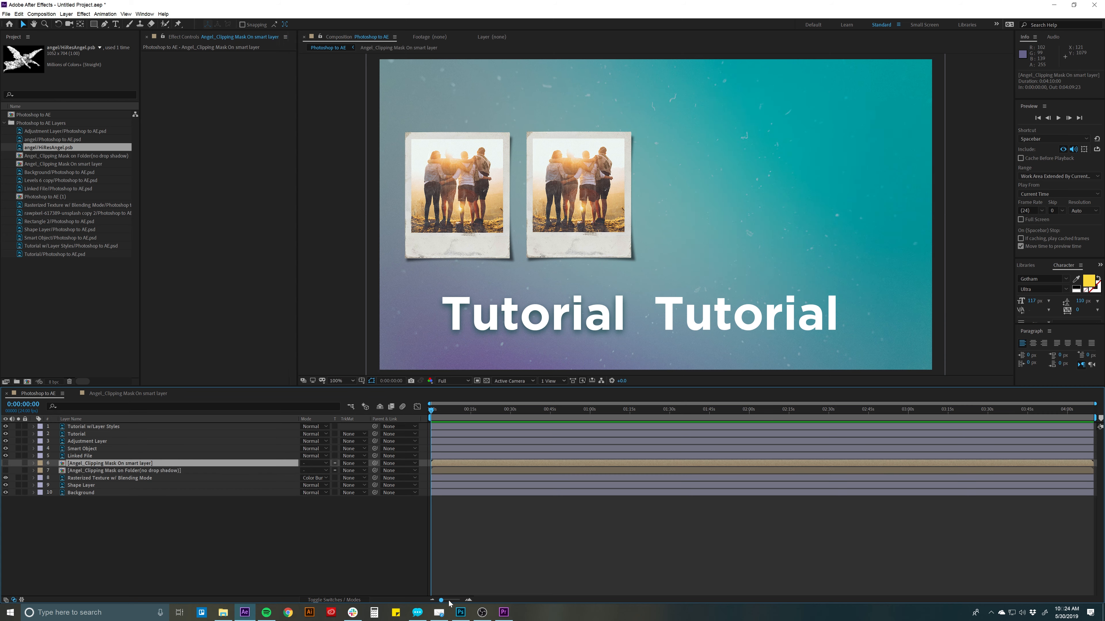
# Step: Switch to Photoshop, bring up the Photoshop to AE document and collapse the Angel_Clipping Mask On smart layer group
pyautogui.click(461, 613)
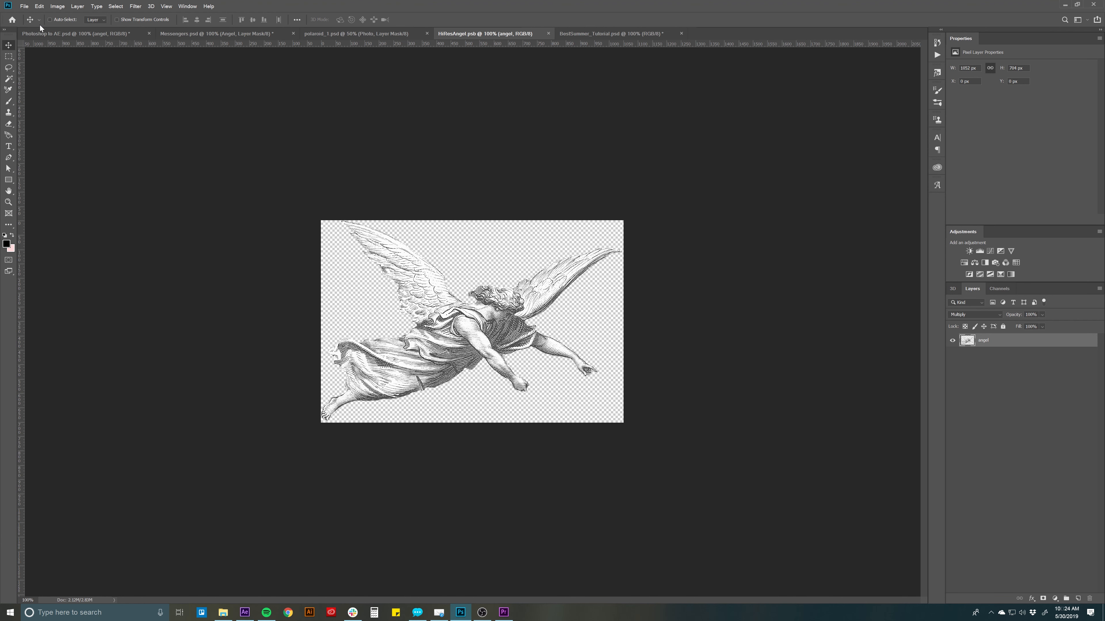
pyautogui.click(52, 33)
pyautogui.click(992, 398)
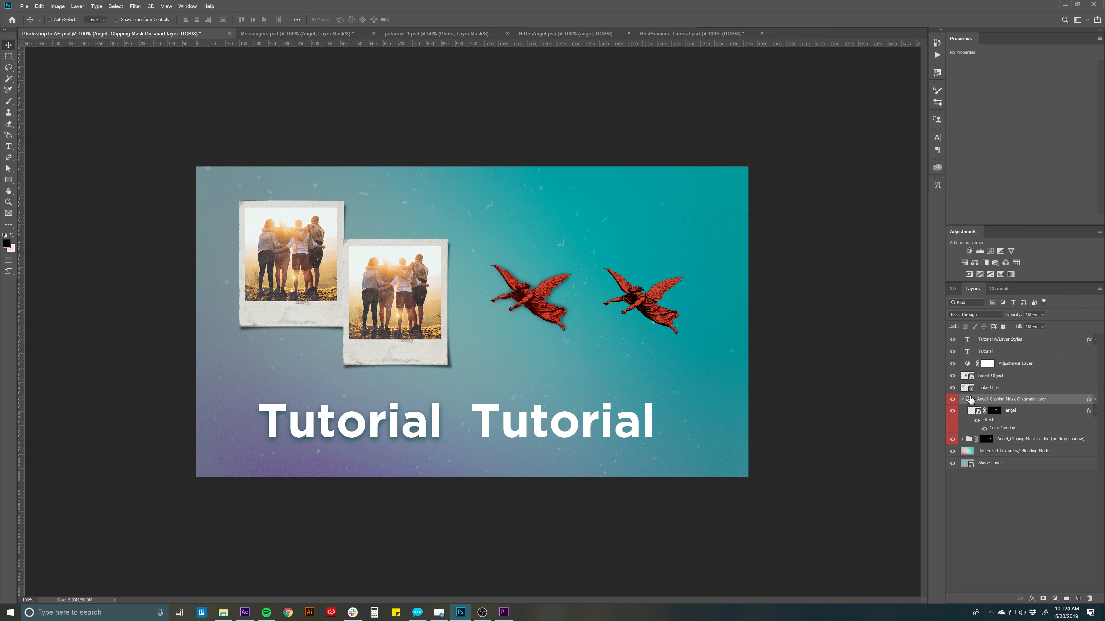
pyautogui.click(961, 399)
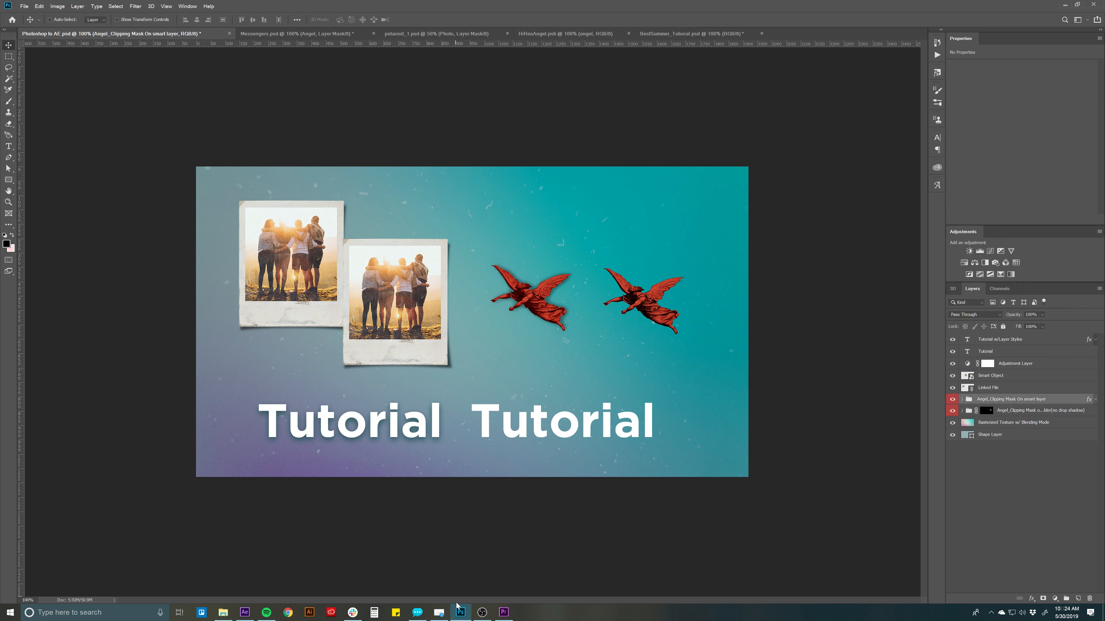
# Step: Switch back to After Effects and inspect the contents of the two angel clipping mask compositions
pyautogui.click(244, 613)
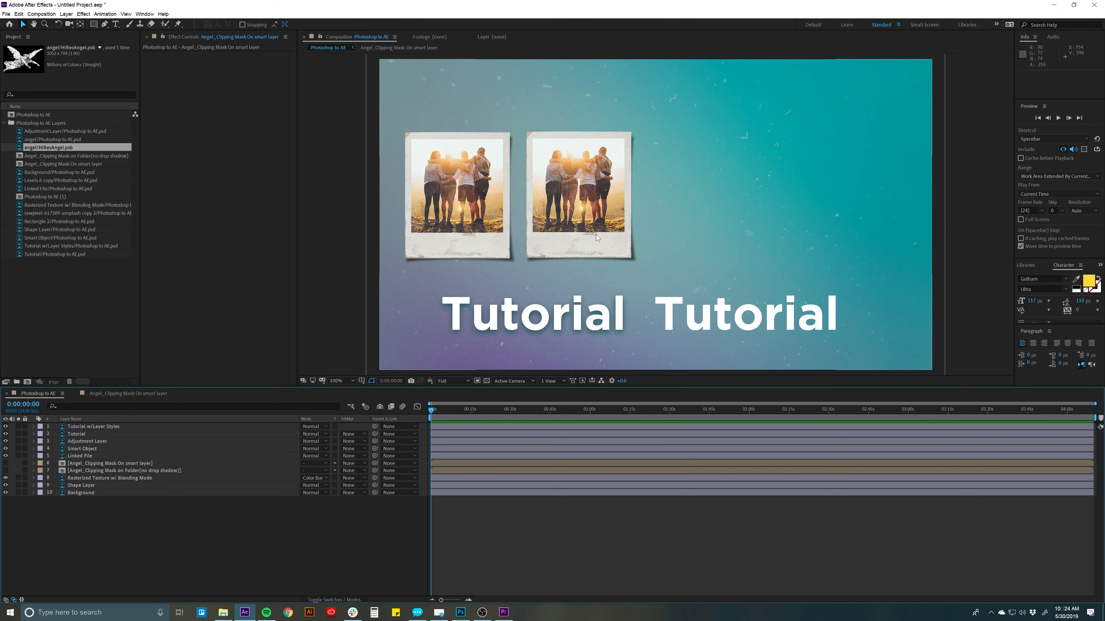
pyautogui.click(95, 462)
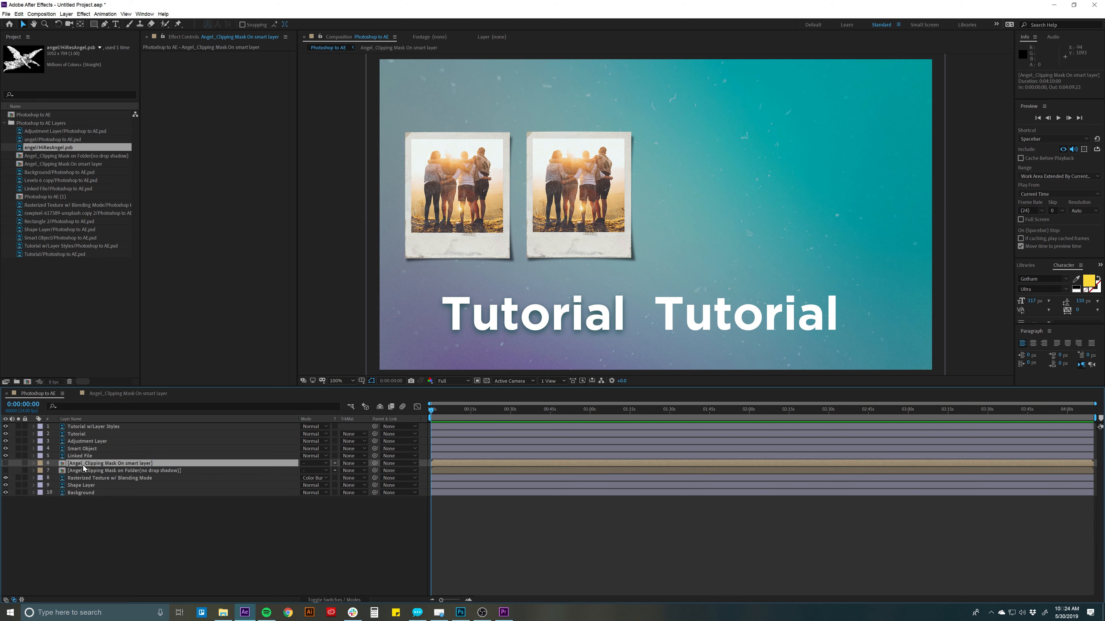
pyautogui.doubleClick(100, 461)
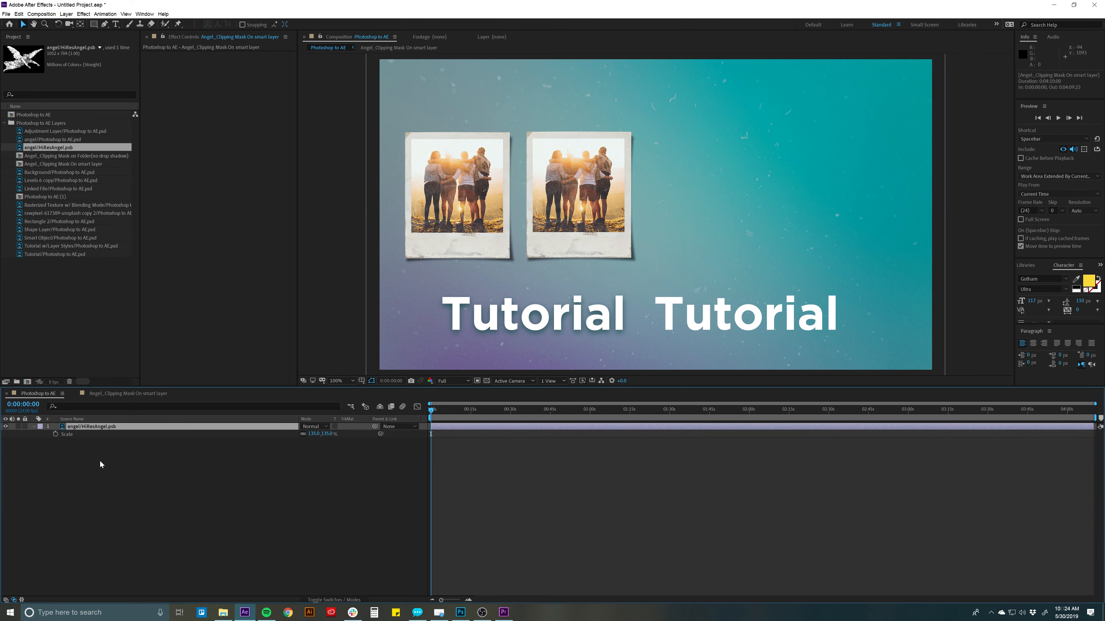
pyautogui.click(26, 394)
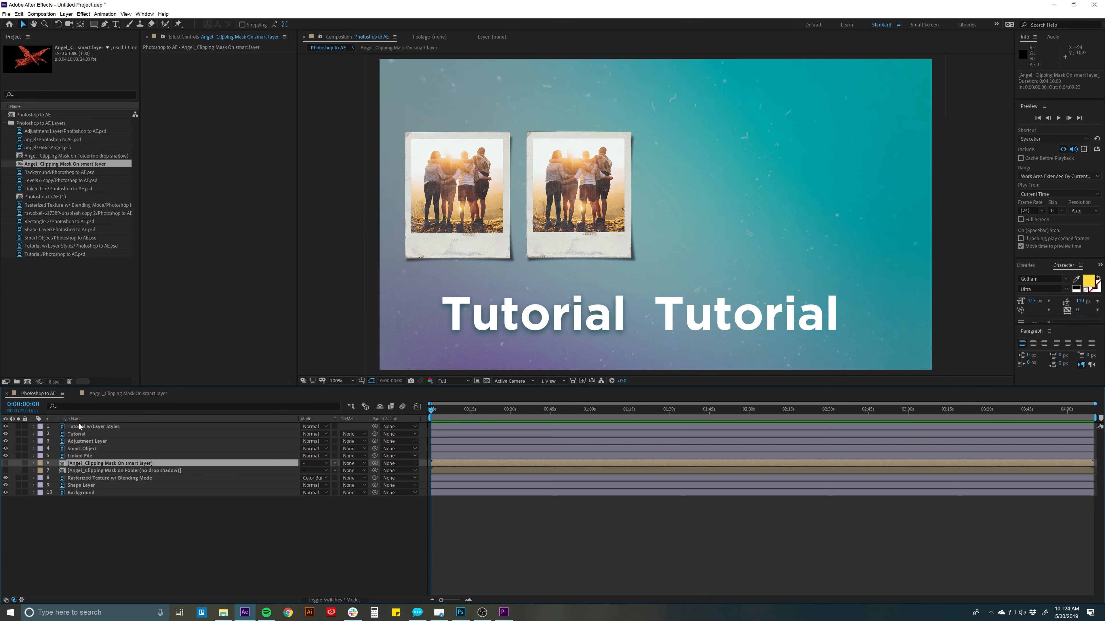
pyautogui.doubleClick(103, 471)
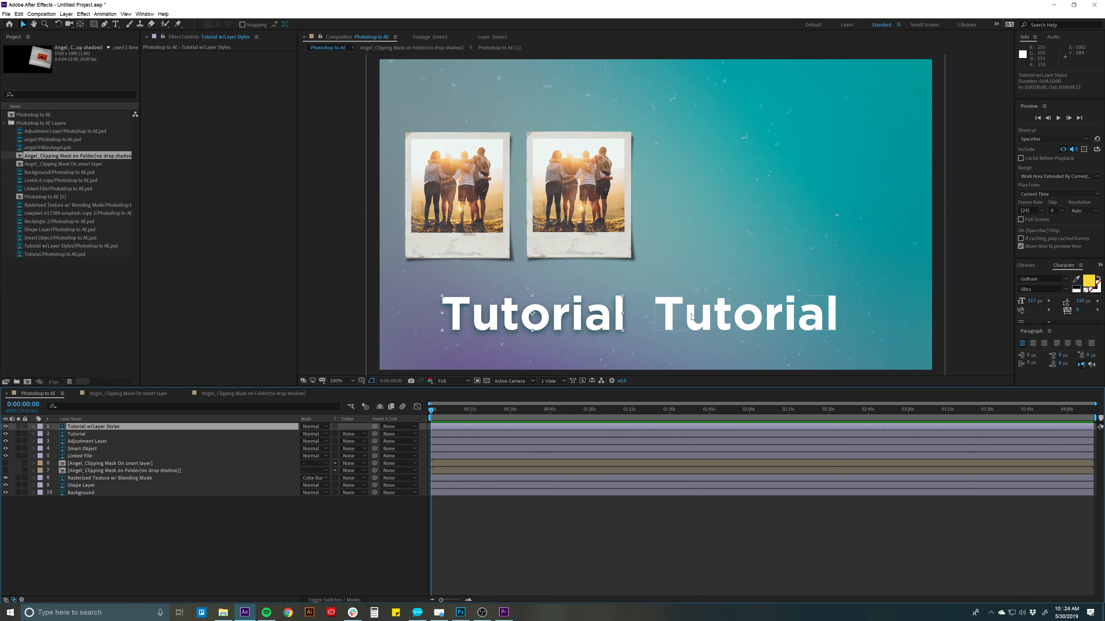
# Step: Move the Tutorial text layer without layer styles slightly to the right in the Photoshop to AE composition
pyautogui.click(690, 313)
pyautogui.click(135, 436)
pyautogui.click(675, 314)
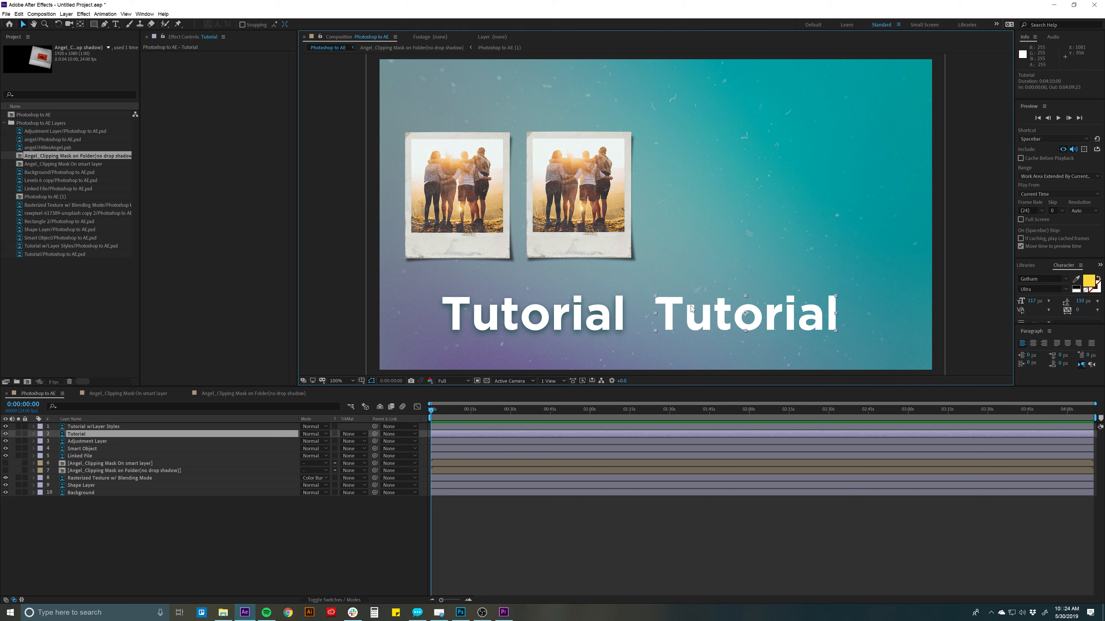
pyautogui.moveTo(690, 306); pyautogui.dragTo(714, 293)
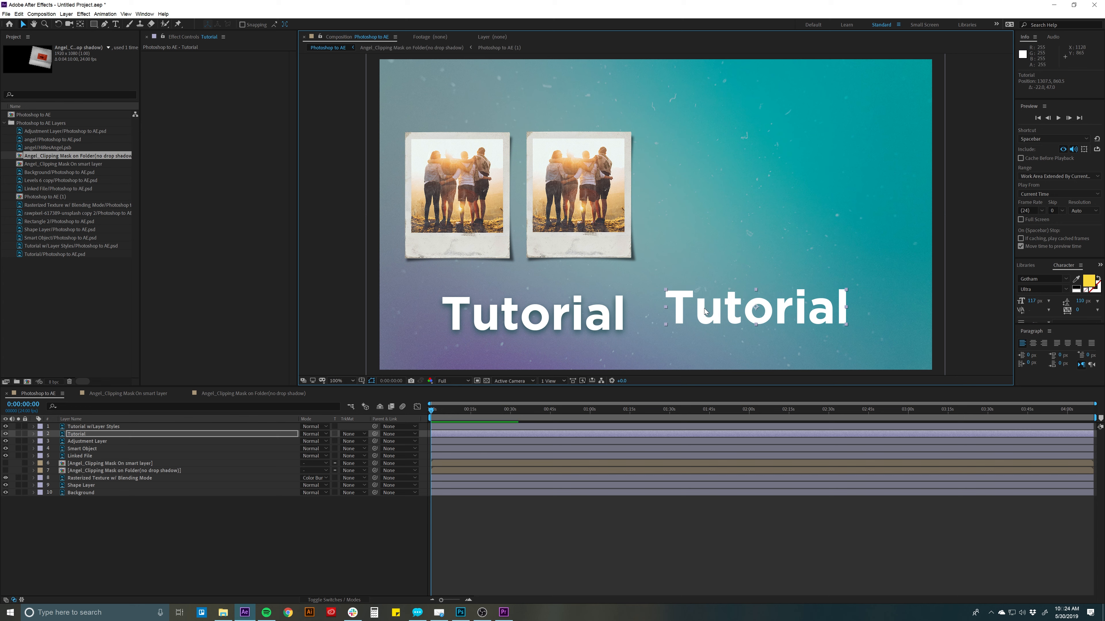
pyautogui.moveTo(705, 308); pyautogui.dragTo(705, 316)
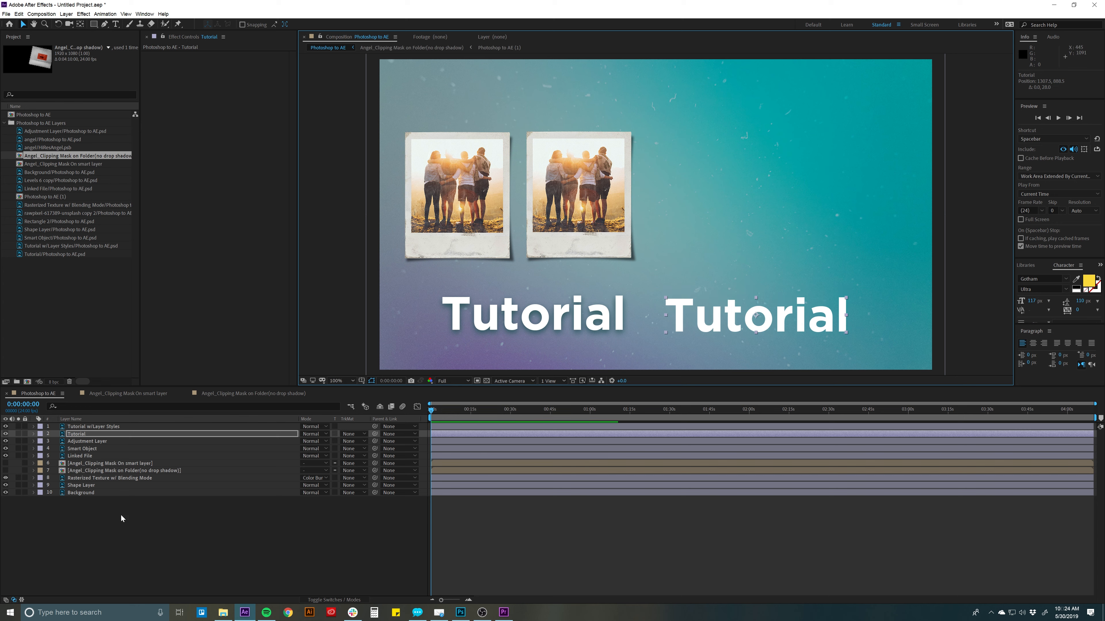
pyautogui.click(105, 433)
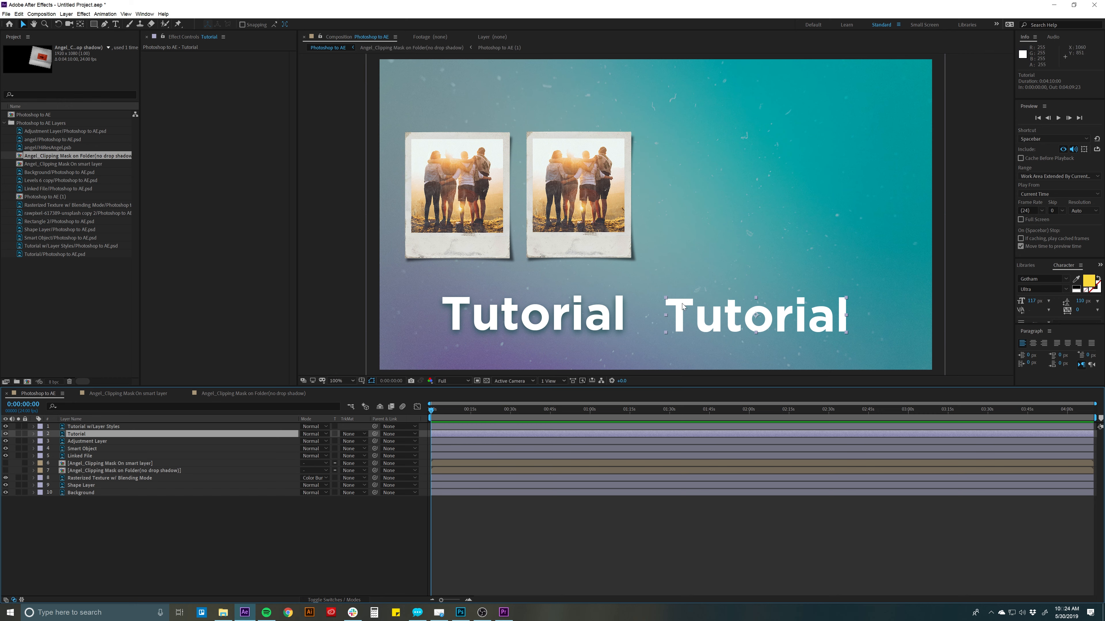
# Step: Switch to Photoshop, replace the text of the Tutorial layer without layer styles with a first name, and save the document
pyautogui.click(459, 612)
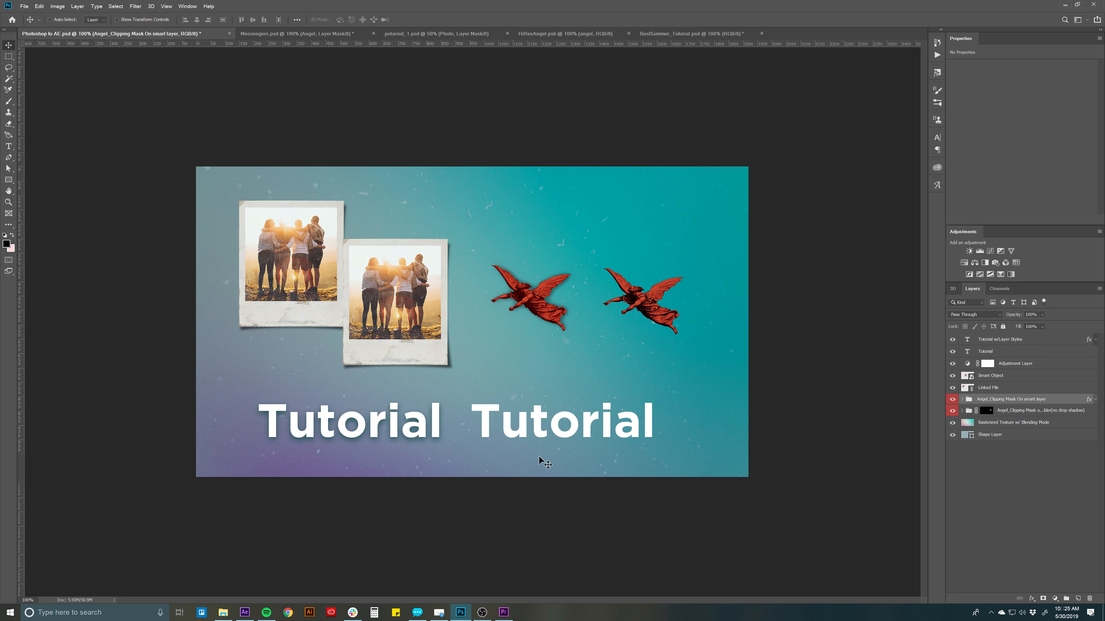
pyautogui.click(1031, 339)
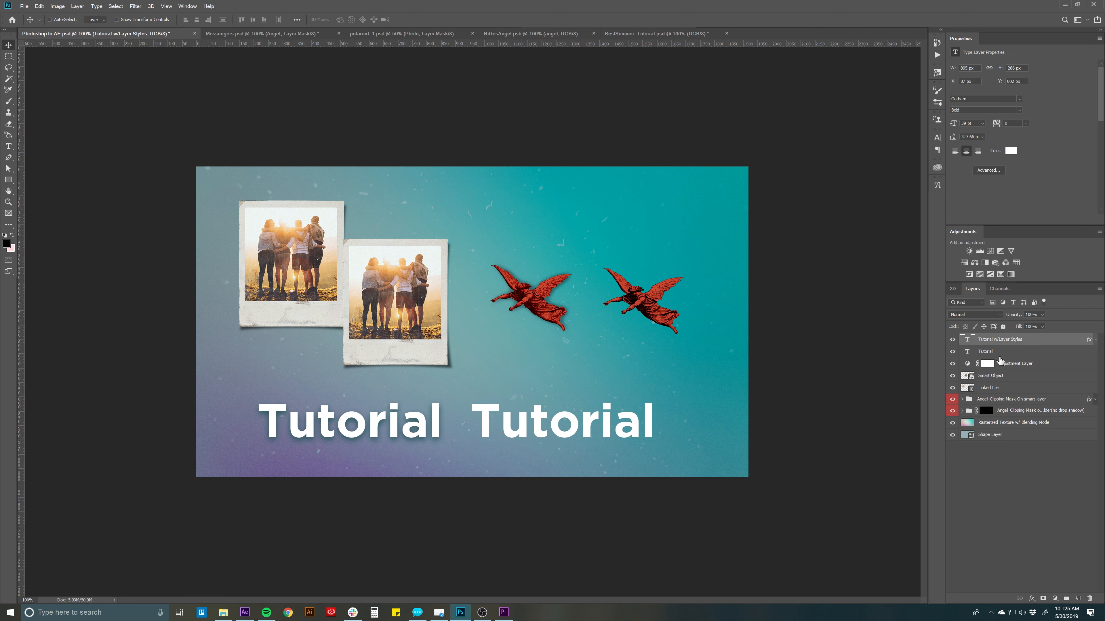
pyautogui.click(996, 352)
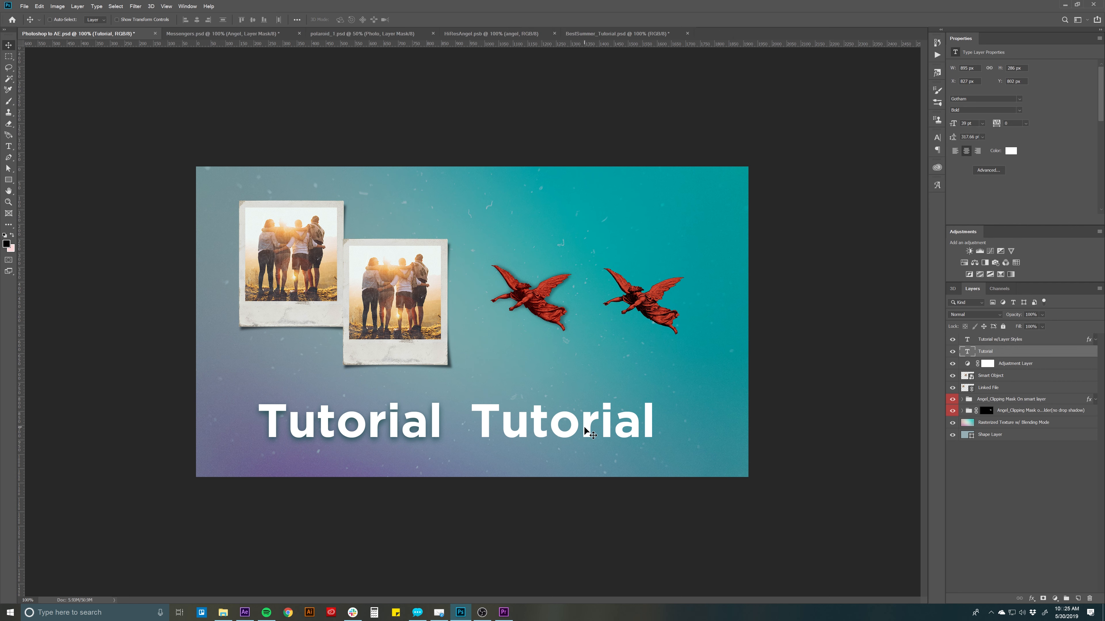
pyautogui.hotkey('ctrl', 't')
pyautogui.press('Return')
pyautogui.press('t')
pyautogui.doubleClick(535, 425)
pyautogui.write('Alex')
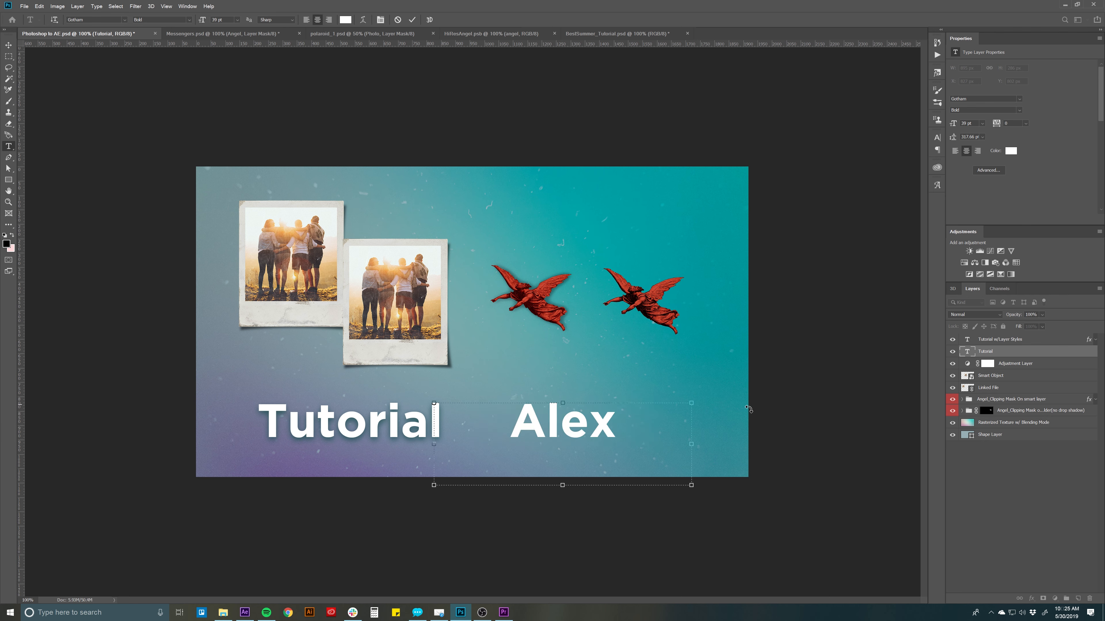
pyautogui.click(998, 500)
pyautogui.hotkey('ctrl', 's')
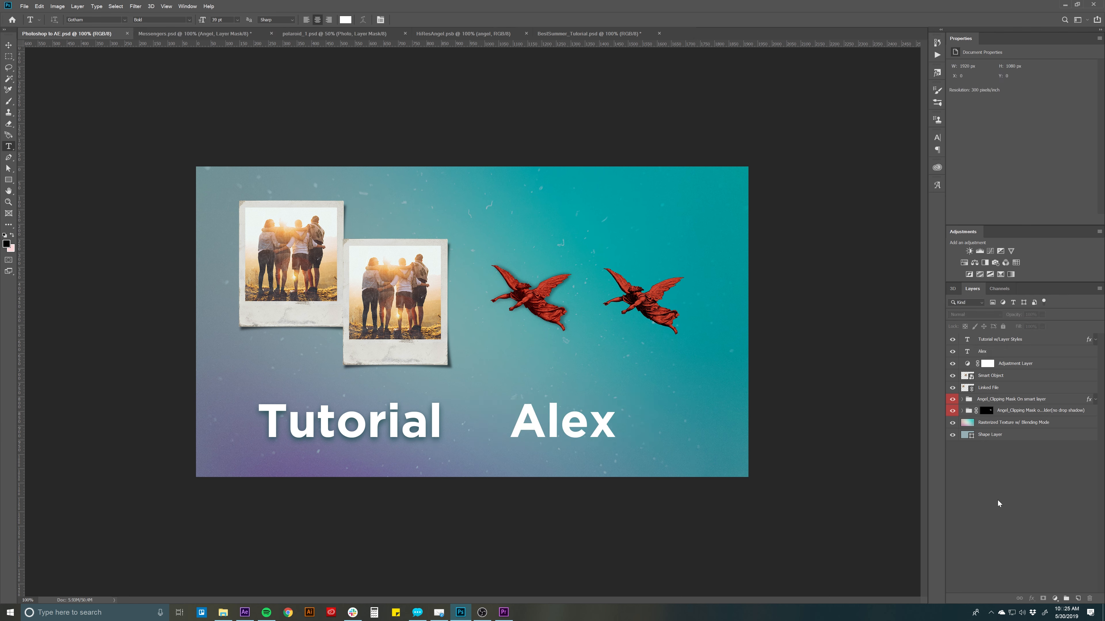
# Step: Switch back to After Effects and choose Photoshop to AE.psd as the replacement file for the updated first-name text footage
pyautogui.click(245, 612)
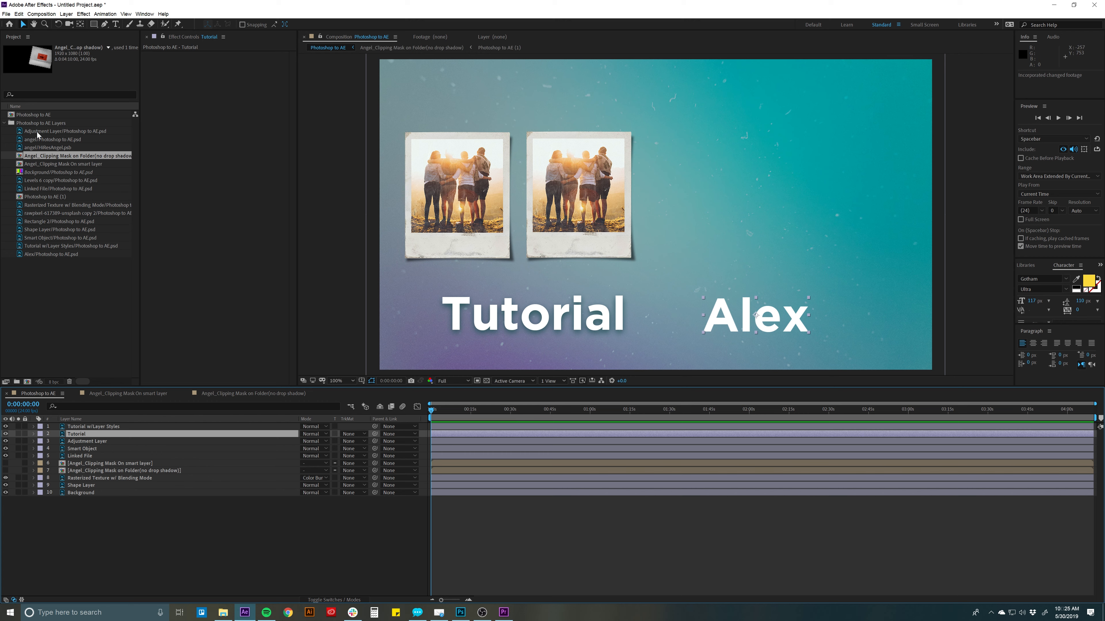
pyautogui.click(31, 254)
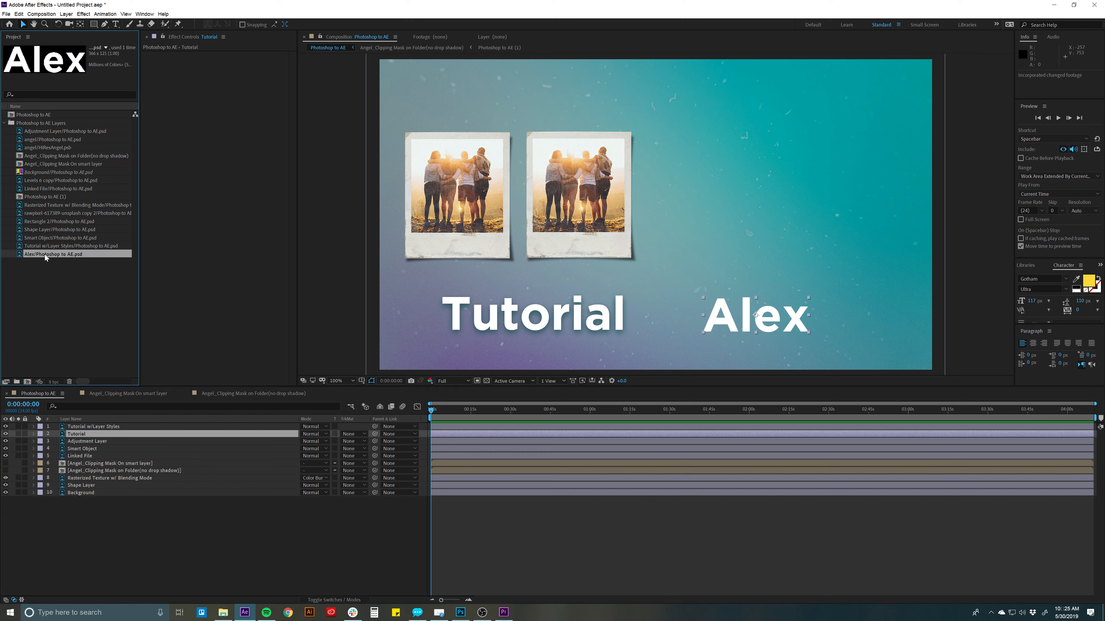
pyautogui.rightClick(37, 252)
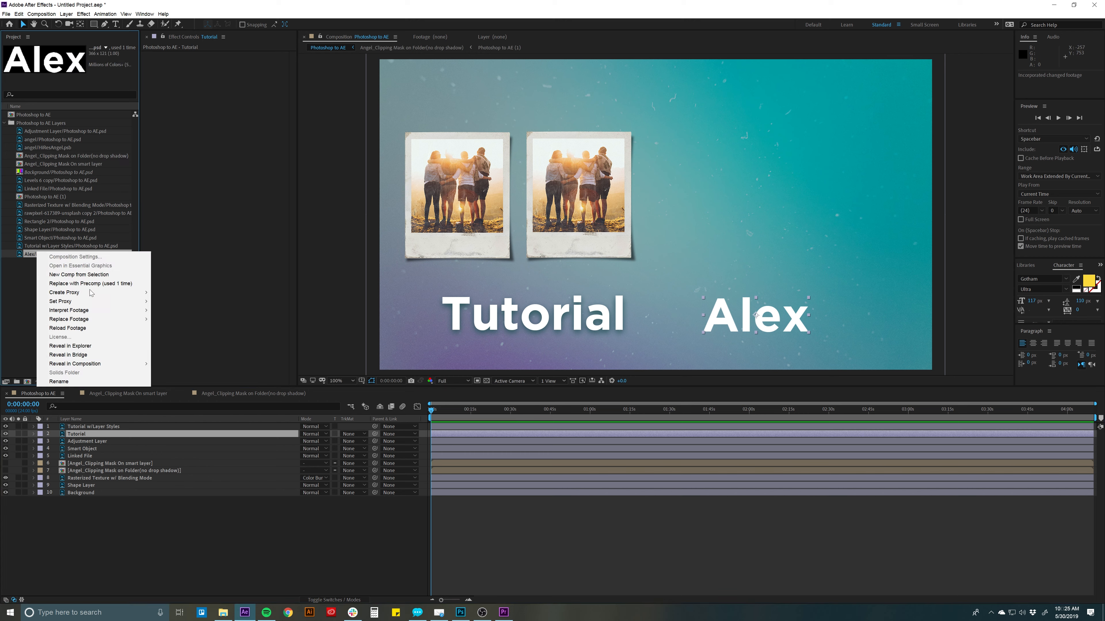
pyautogui.moveTo(65, 319)
pyautogui.click(202, 317)
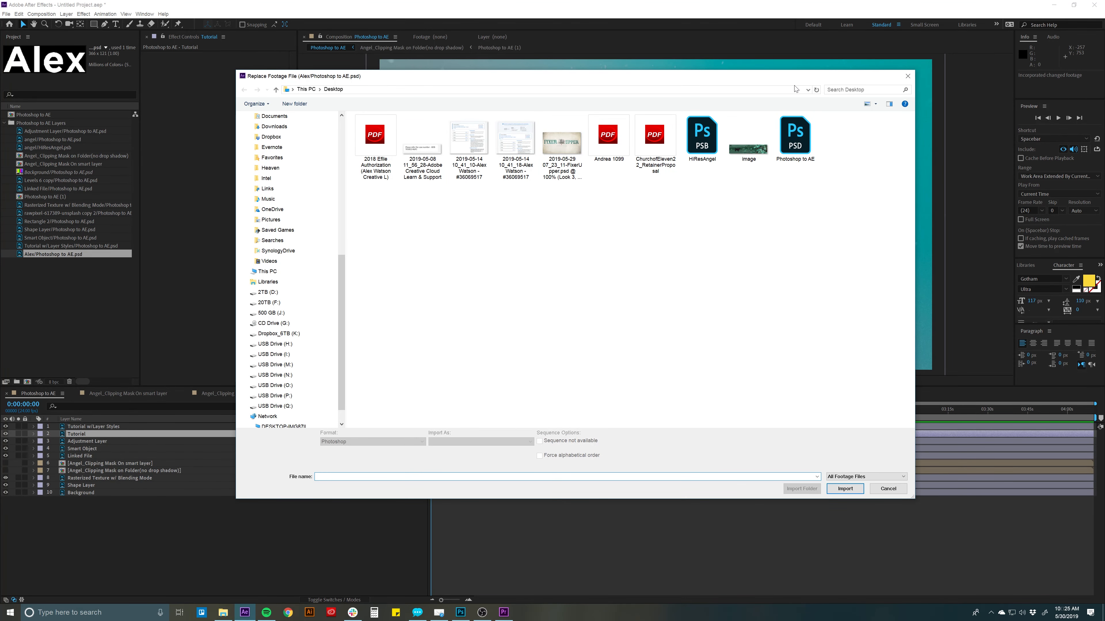
pyautogui.moveTo(791, 84); pyautogui.dragTo(778, 89)
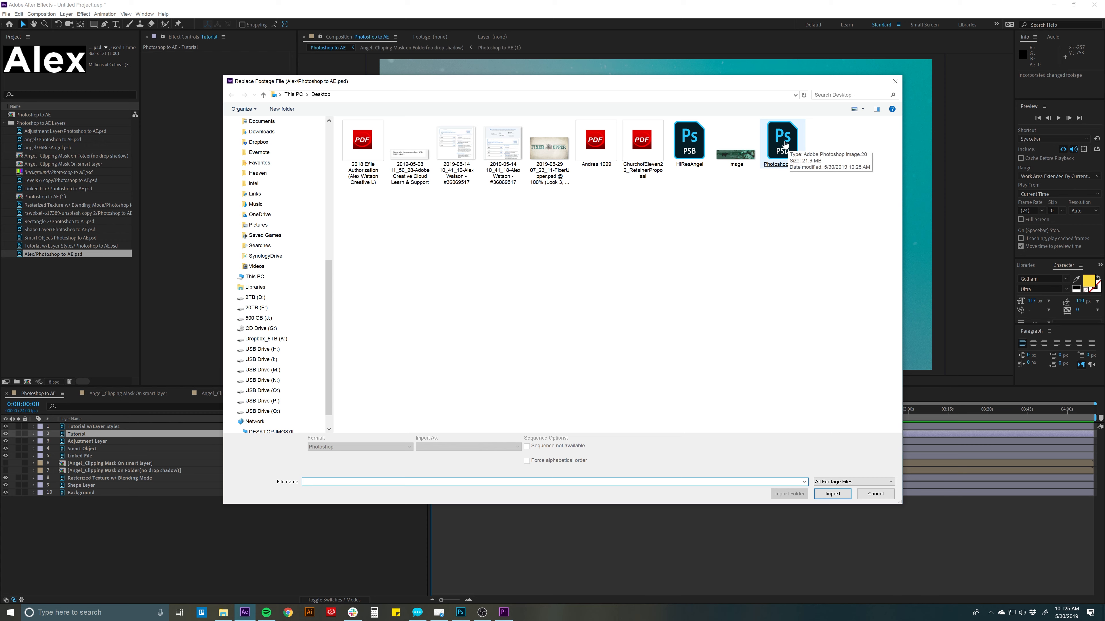
pyautogui.doubleClick(783, 141)
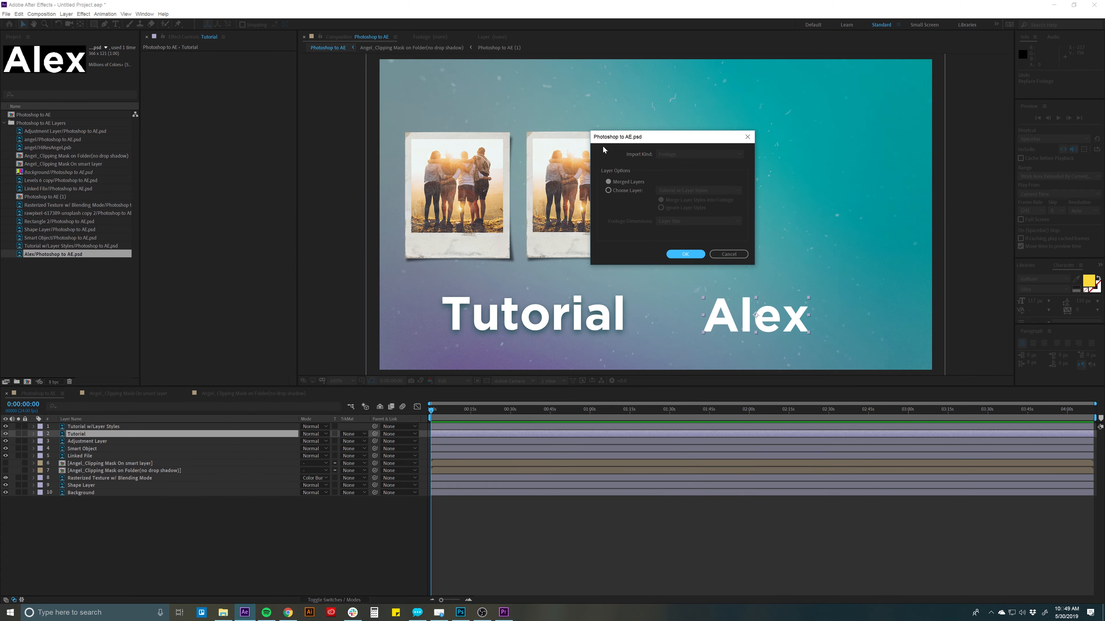
# Step: Import only the first-name text layer from the PSD, with footage dimensions set to Document Size
pyautogui.moveTo(603, 149)
pyautogui.mouseDown()
pyautogui.moveTo(618, 143)
pyautogui.moveTo(609, 152)
pyautogui.mouseUp()
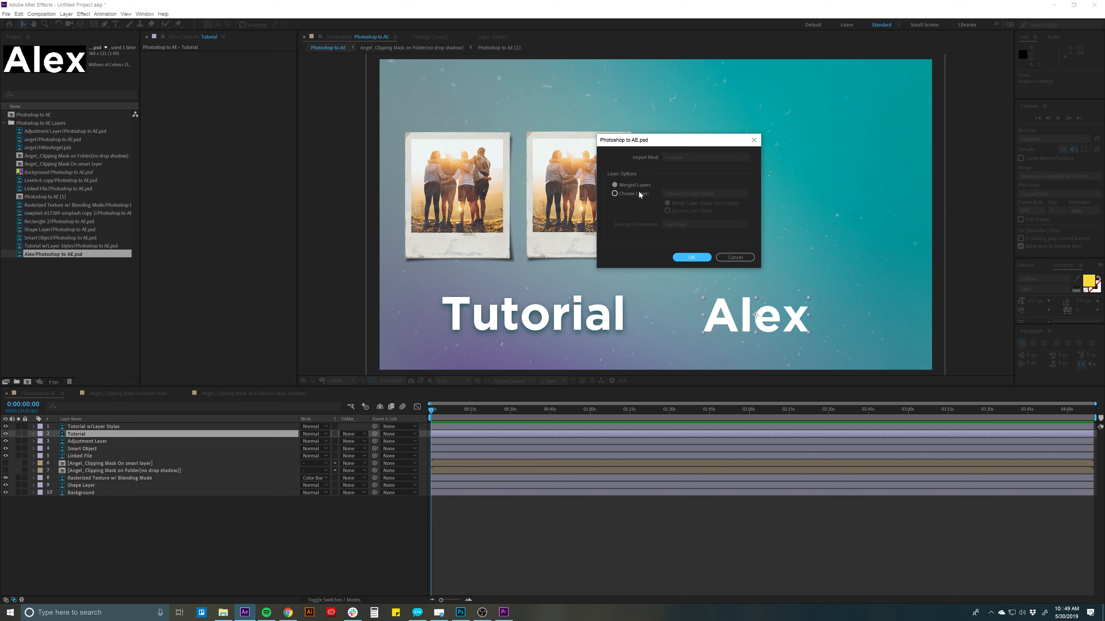
pyautogui.click(632, 194)
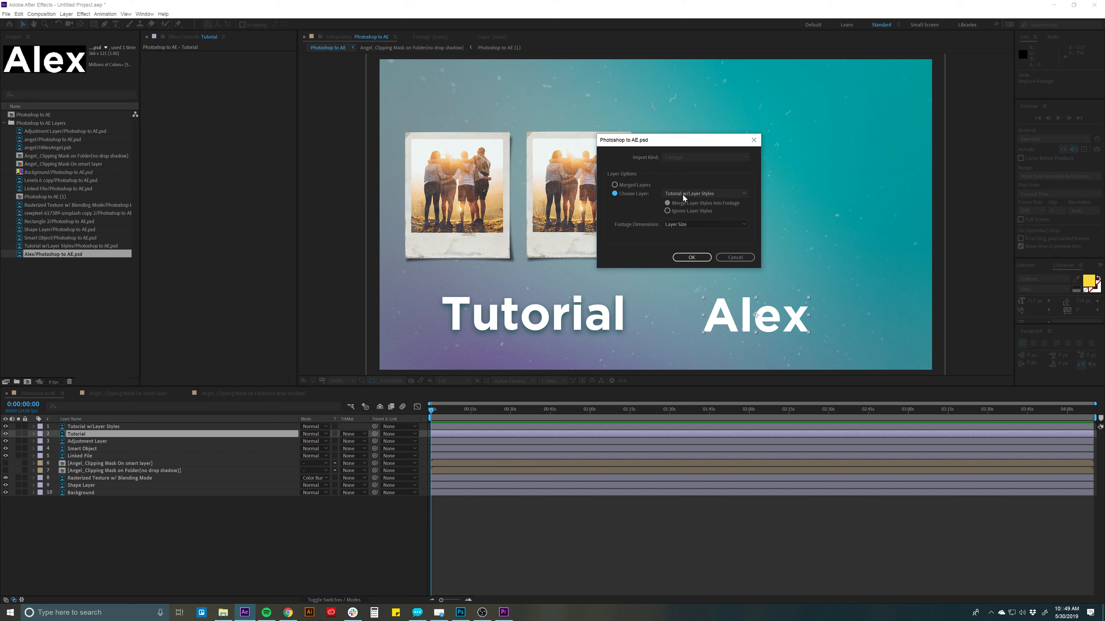
pyautogui.click(683, 195)
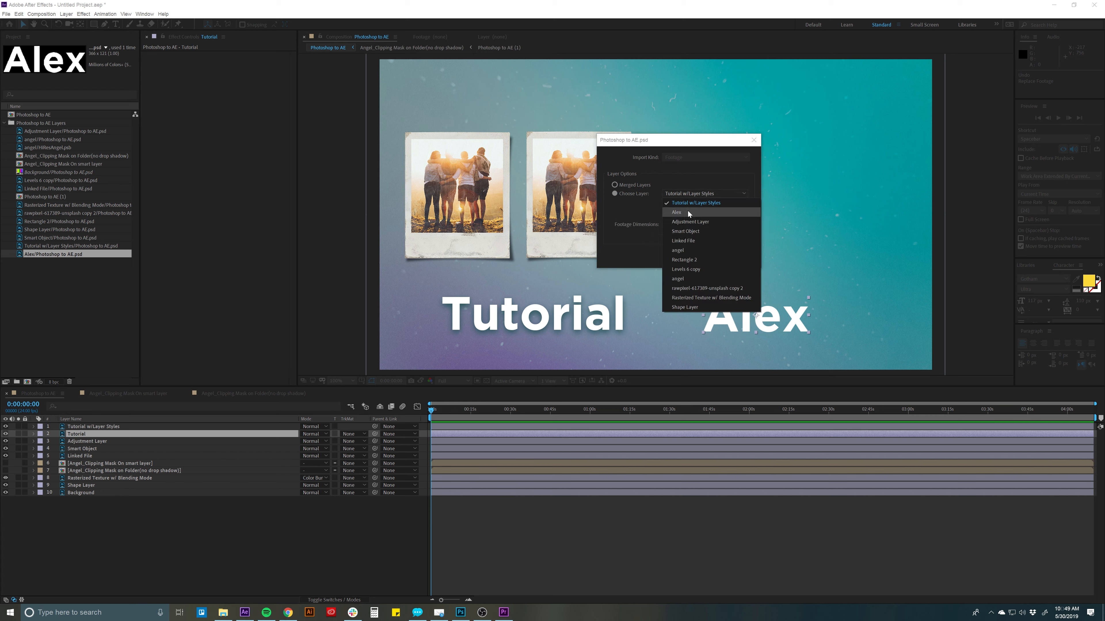
pyautogui.click(675, 212)
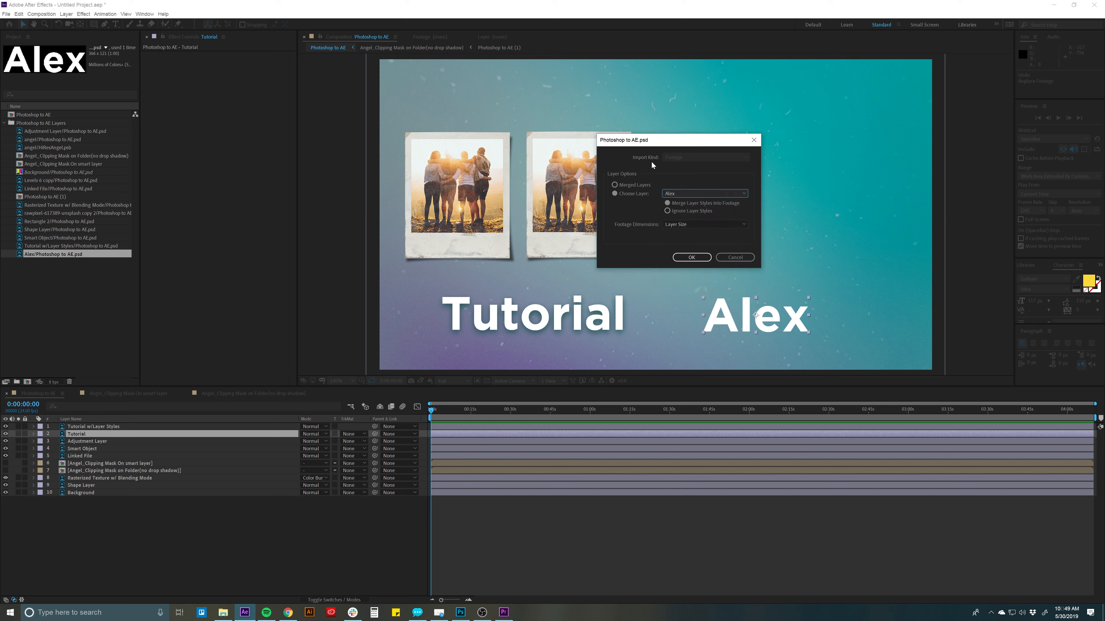
pyautogui.click(678, 225)
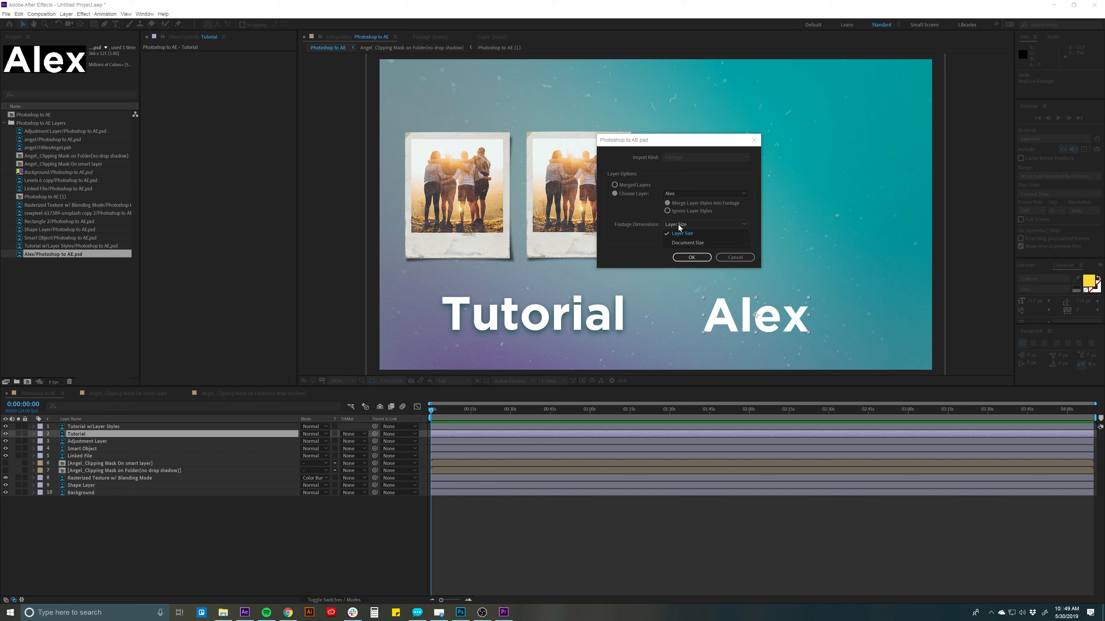
pyautogui.click(680, 244)
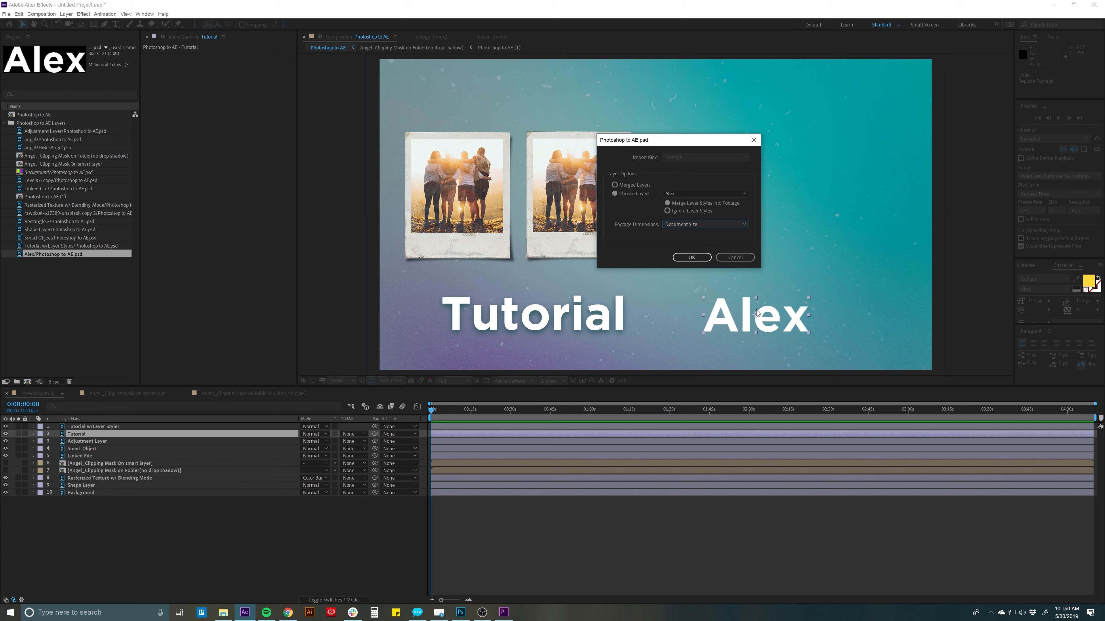
pyautogui.click(688, 258)
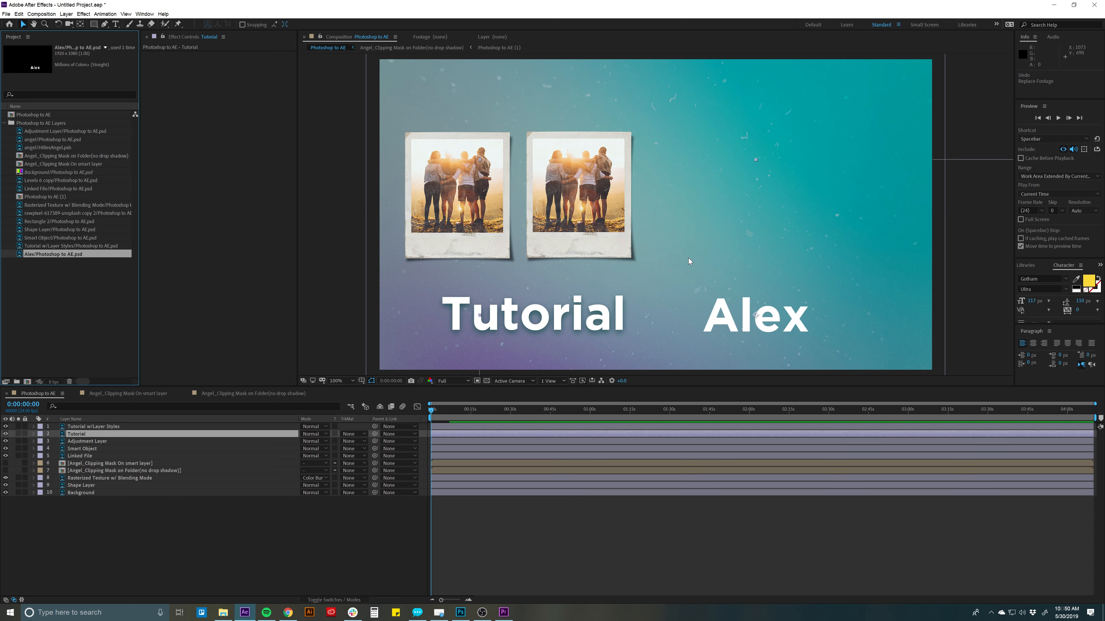
# Step: Move the document-sized Tutorial text layer slightly up and to the left in the composition
pyautogui.press(',')
pyautogui.scroll(-1, 693, 249)
pyautogui.moveTo(716, 268); pyautogui.dragTo(692, 242)
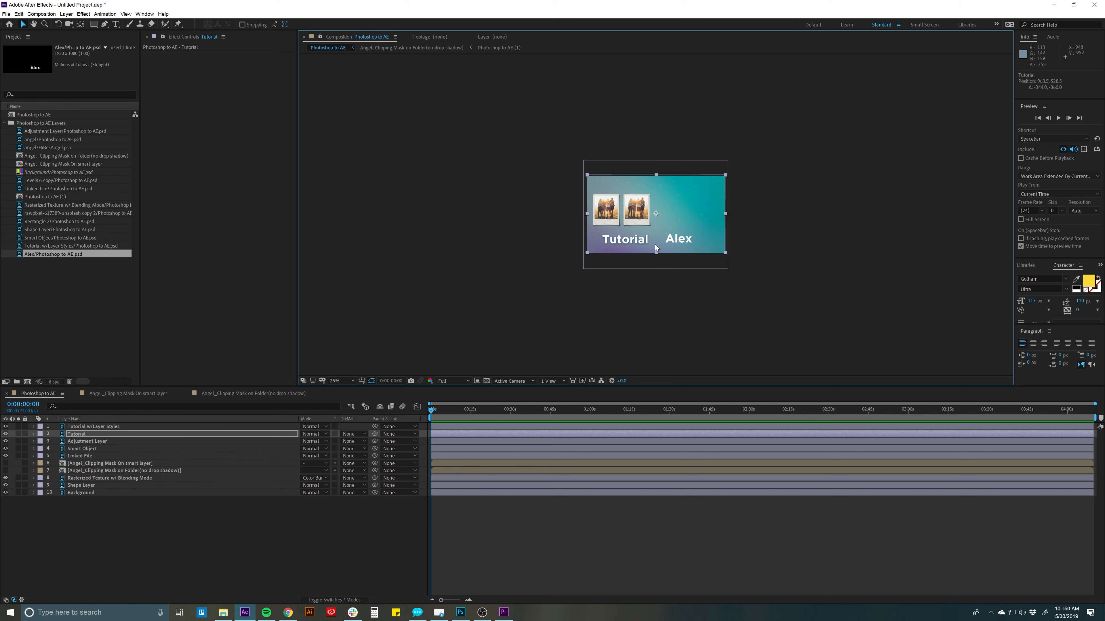
pyautogui.press('/')
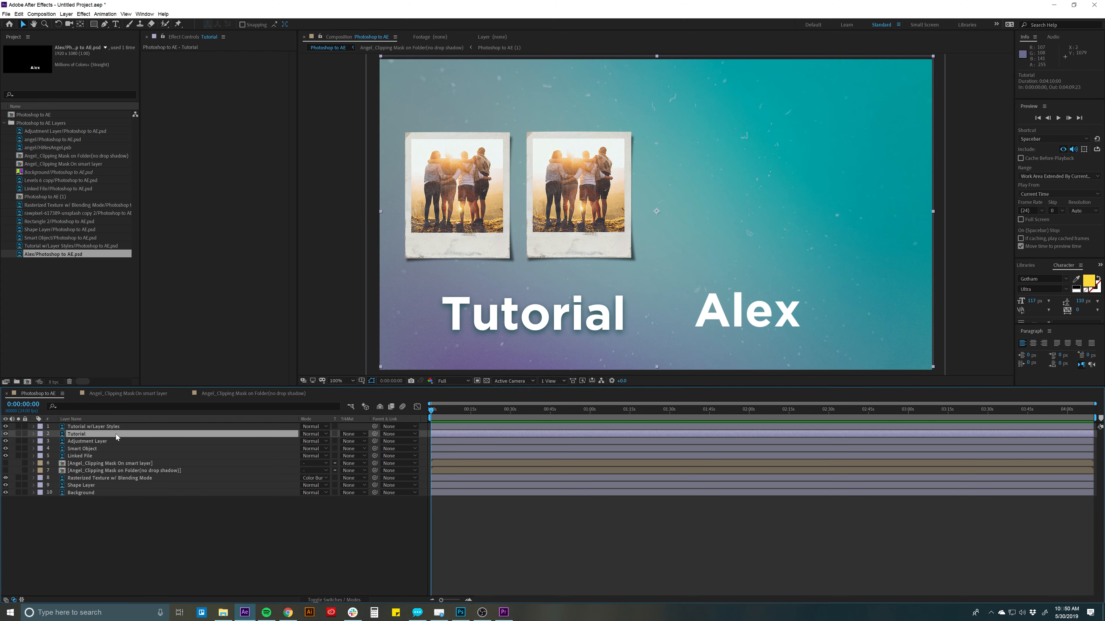
# Step: Convert the Tutorial w/Layer Styles layer to editable text
pyautogui.click(98, 426)
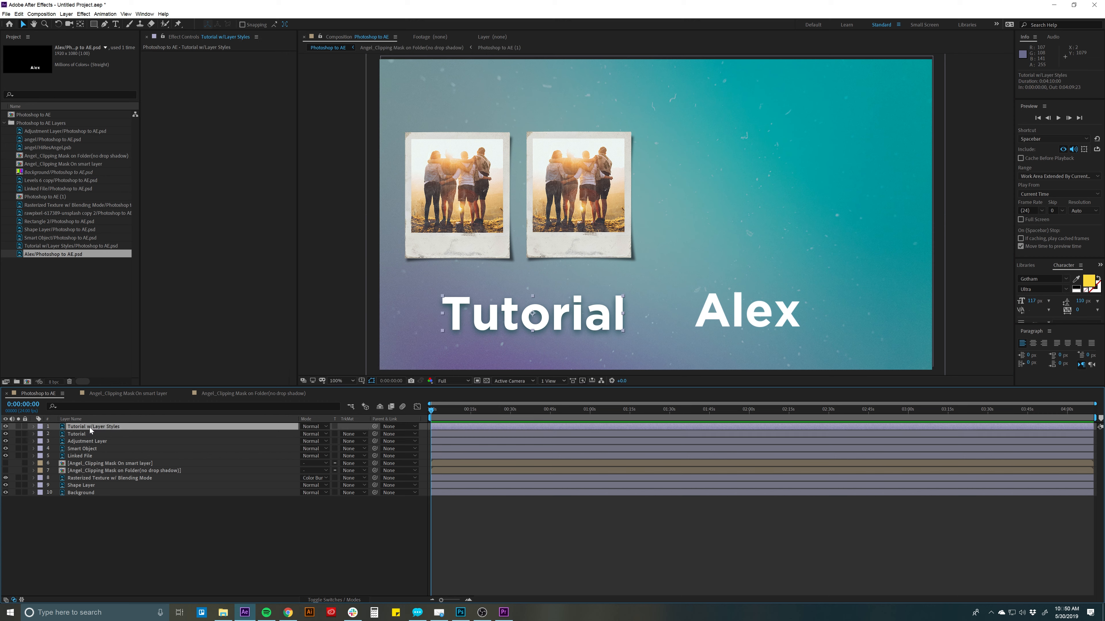
pyautogui.rightClick(86, 426)
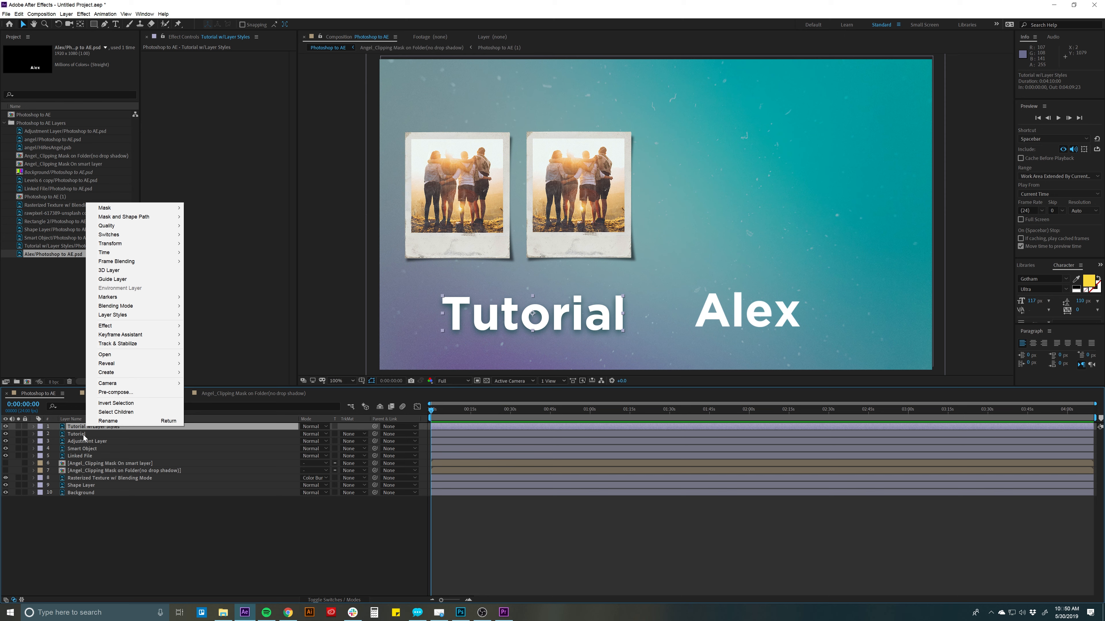
pyautogui.moveTo(136, 382)
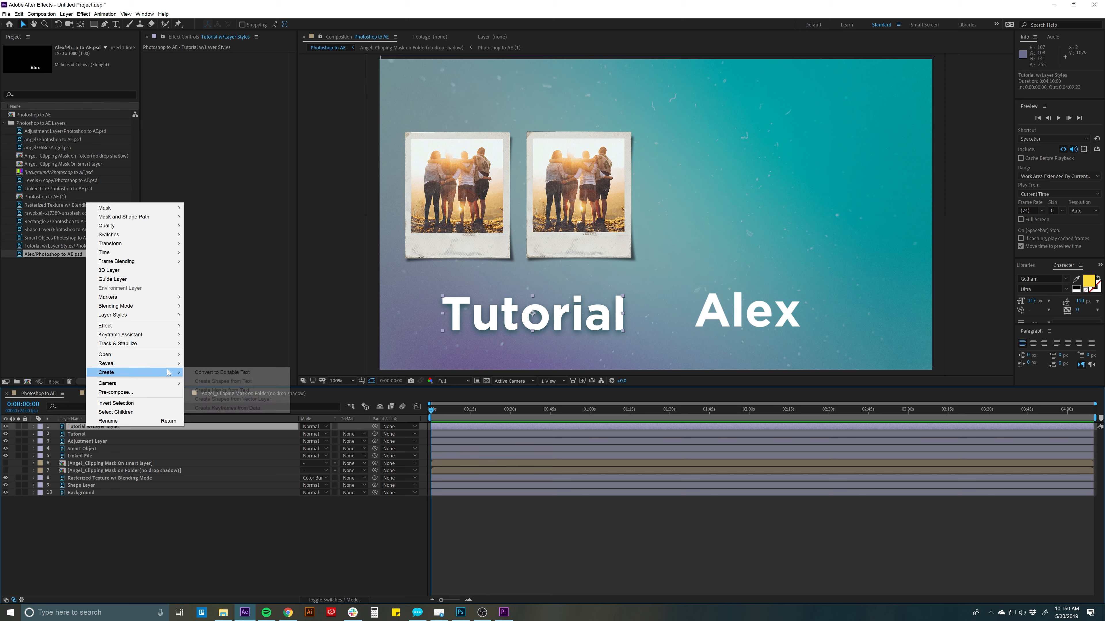
pyautogui.click(219, 375)
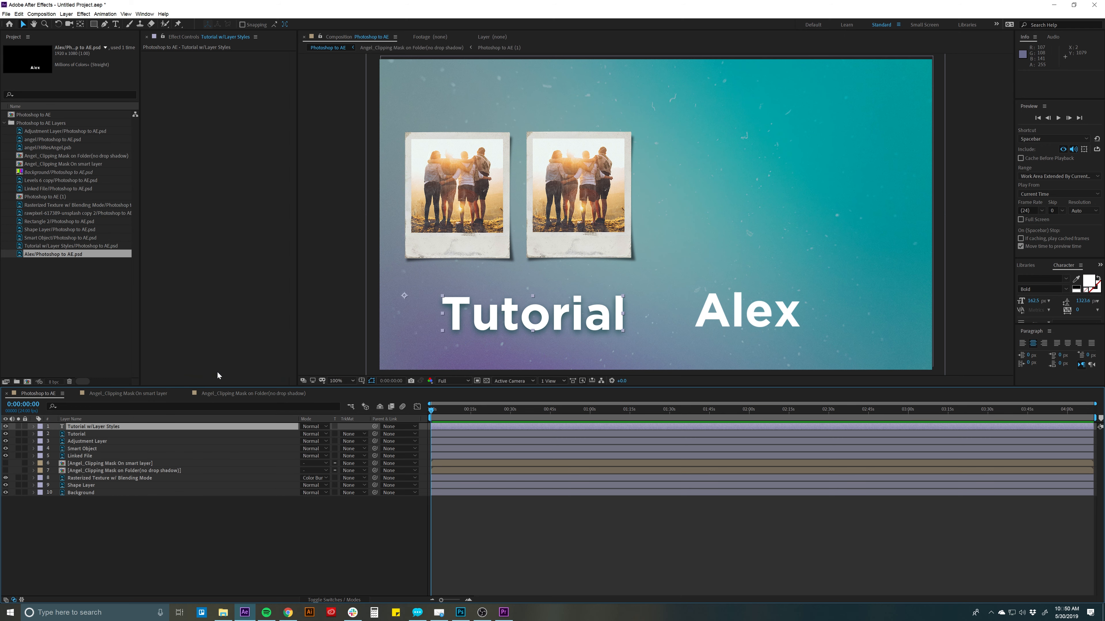
# Step: Replace the word Tutorial in the Tutorial w/Layer Styles text layer with a first name
pyautogui.click(93, 425)
pyautogui.doubleClick(493, 318)
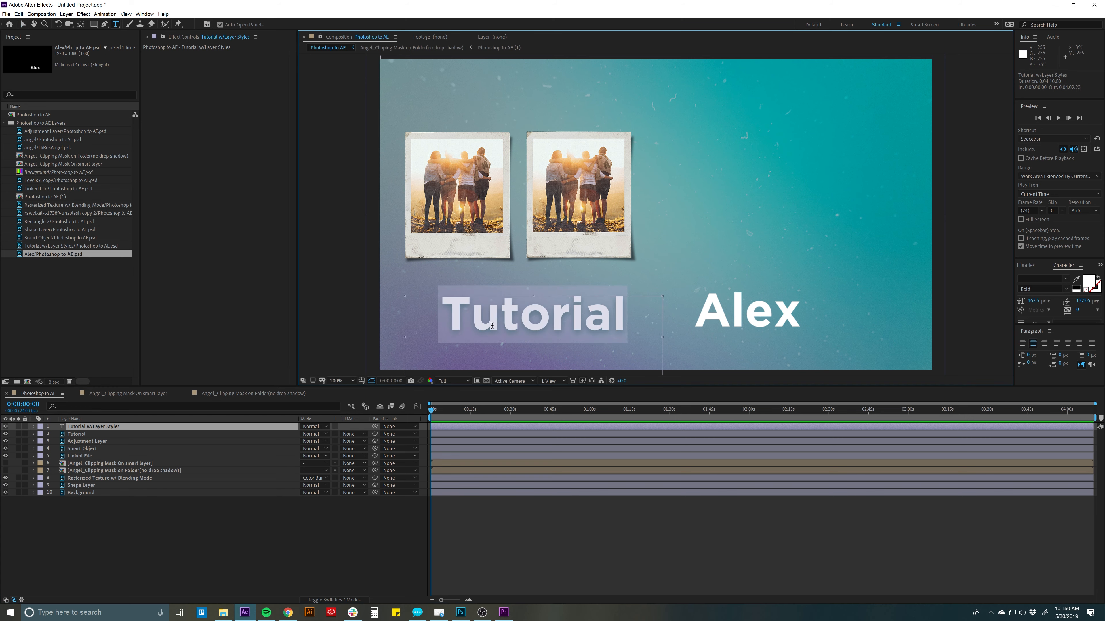
pyautogui.write('Alex')
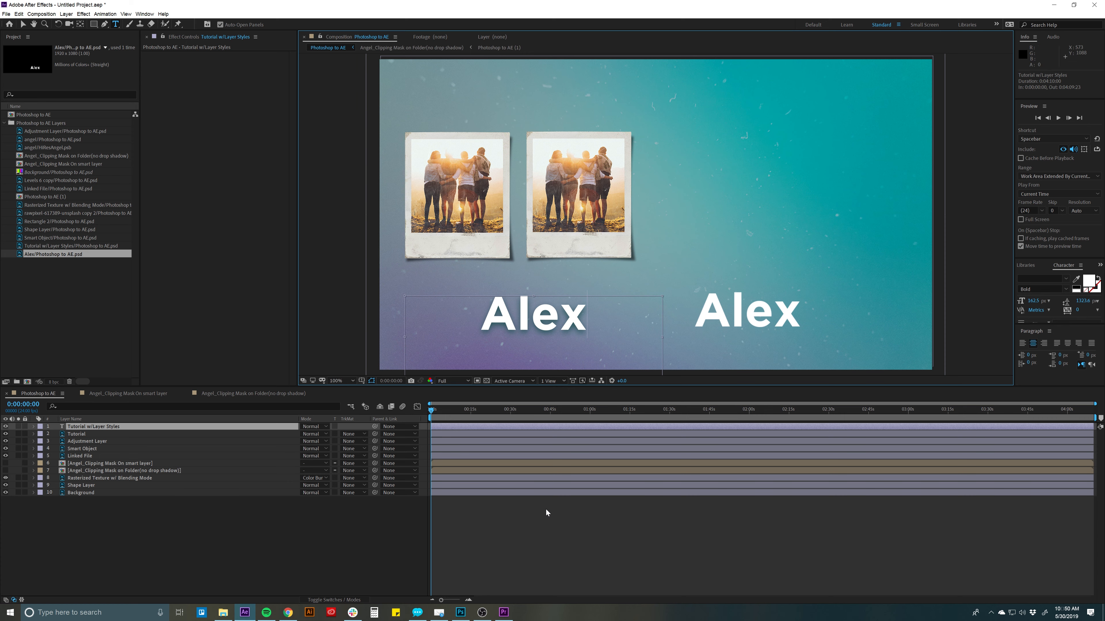
pyautogui.click(546, 509)
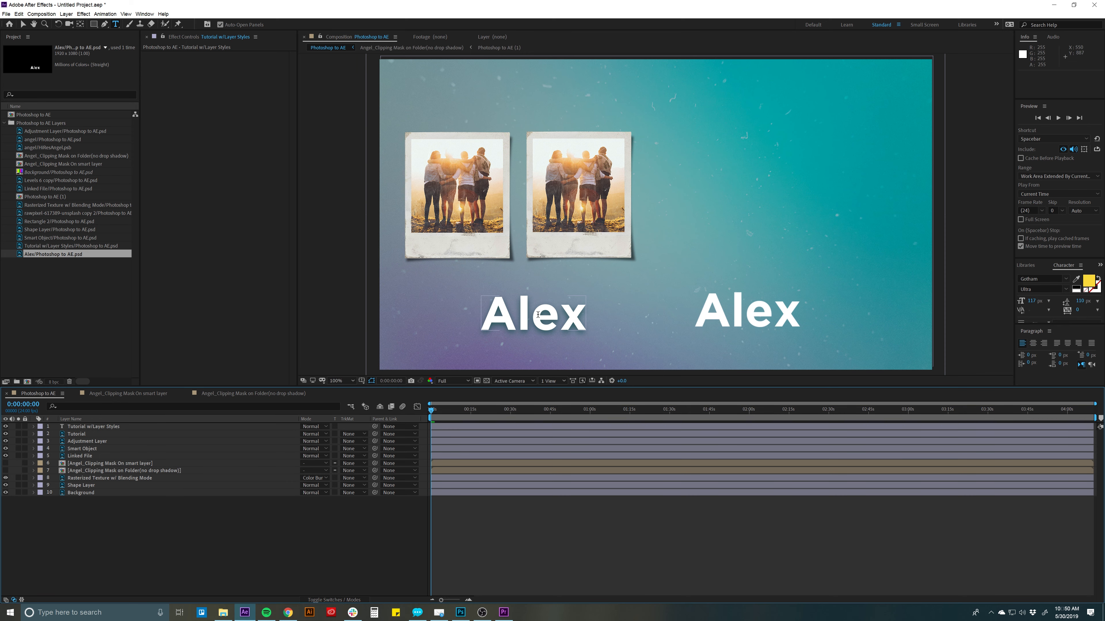
# Step: Reveal the modified properties of the Tutorial w/Layer Styles layer, examine its Drop Shadow style, and collapse the layer again
pyautogui.click(100, 427)
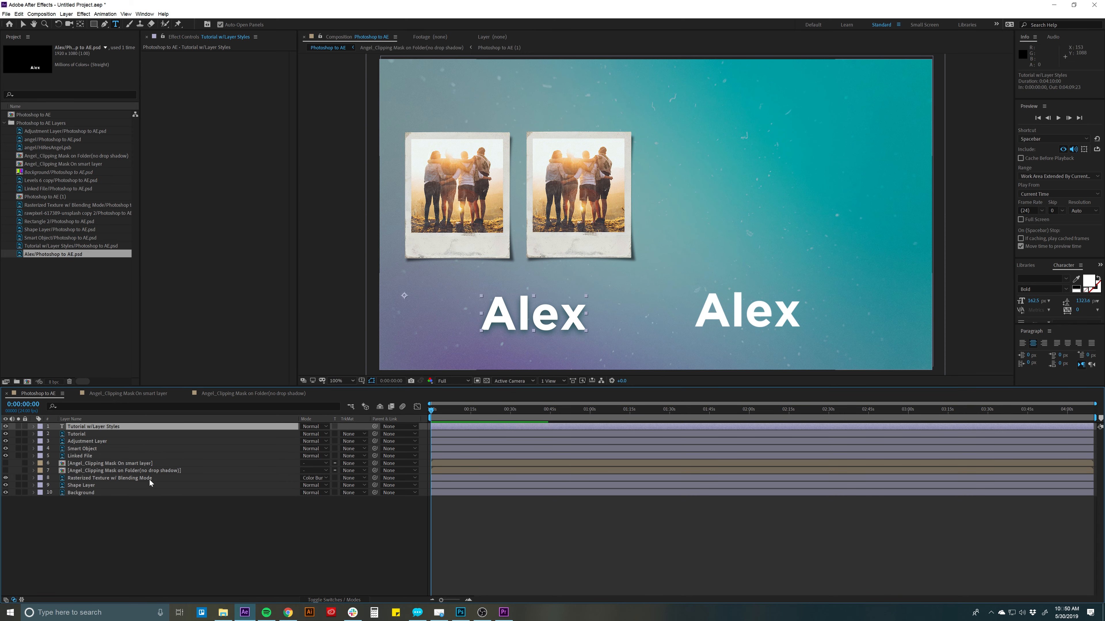
pyautogui.press('u')
pyautogui.press('u')
pyautogui.click(77, 487)
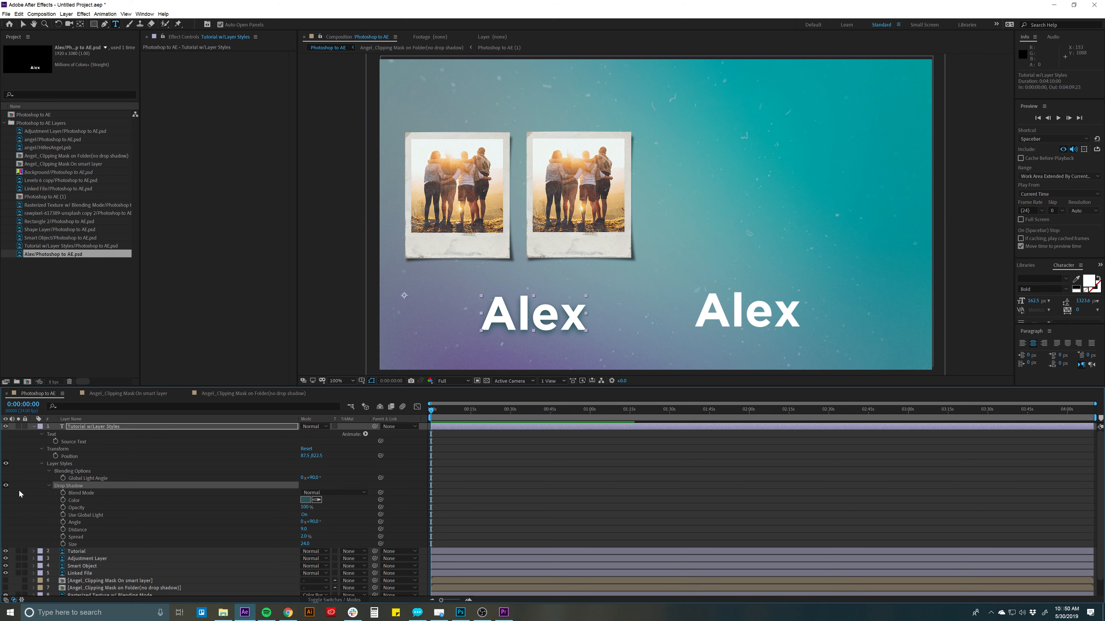
pyautogui.click(5, 487)
pyautogui.click(49, 486)
pyautogui.click(61, 464)
pyautogui.click(42, 464)
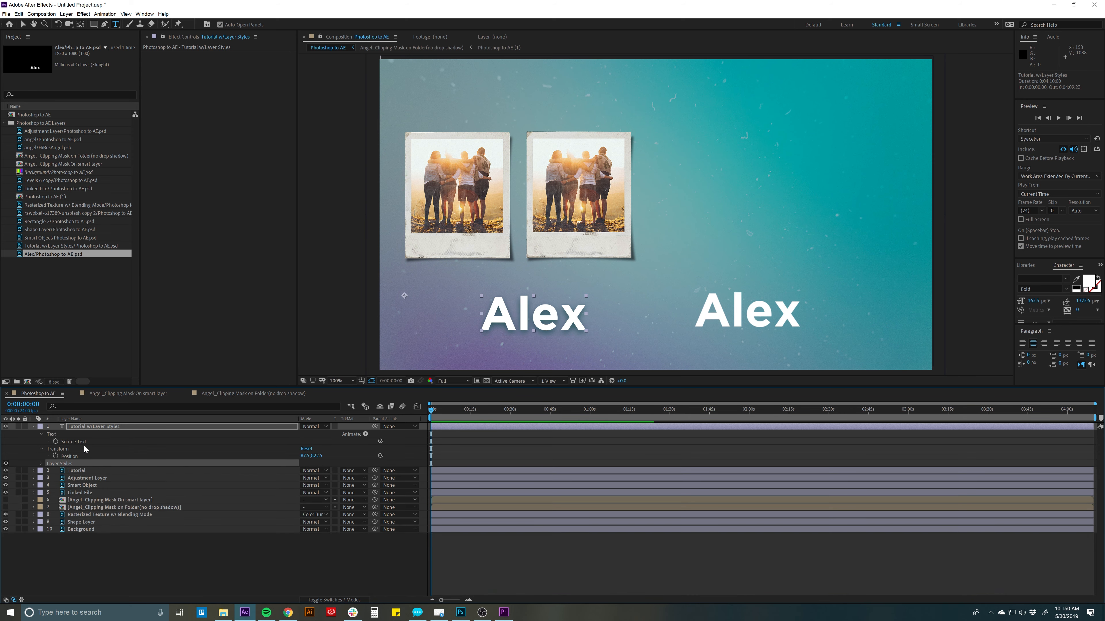
pyautogui.click(103, 427)
pyautogui.click(34, 427)
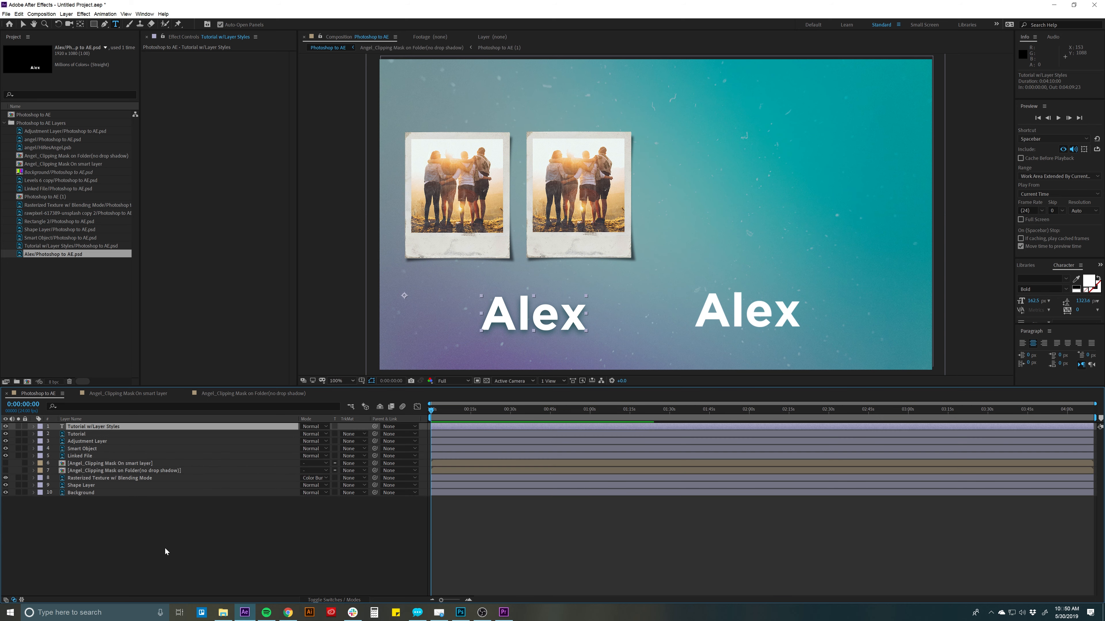
pyautogui.click(165, 548)
# Step: Examine the Curves effect on the imported Adjustment Layer in the Photoshop to AE composition
pyautogui.click(92, 433)
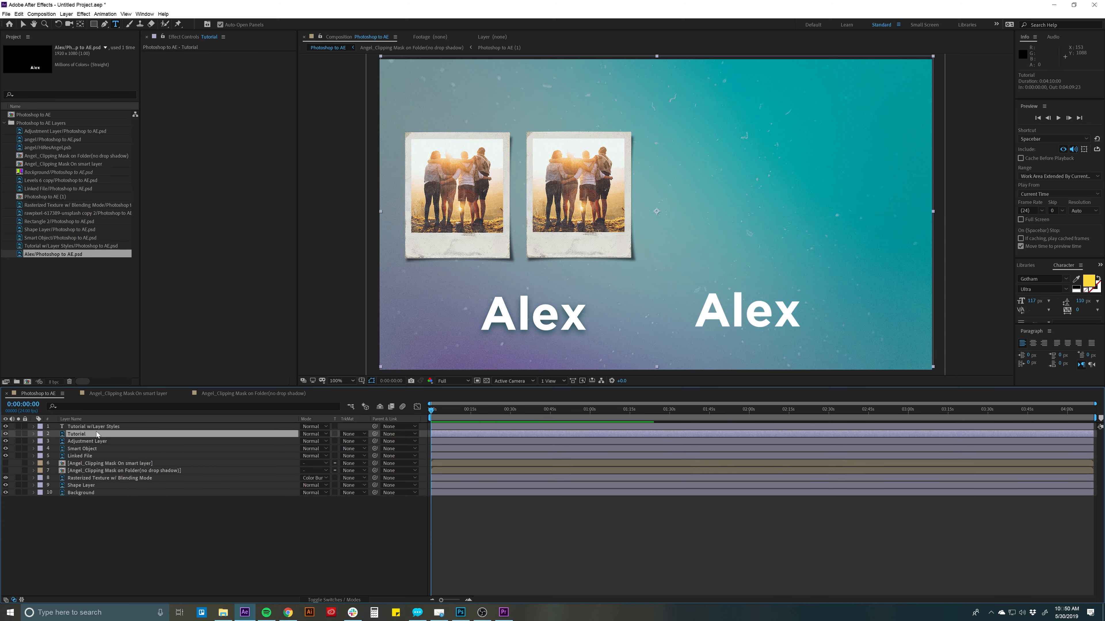
pyautogui.click(104, 428)
pyautogui.click(106, 442)
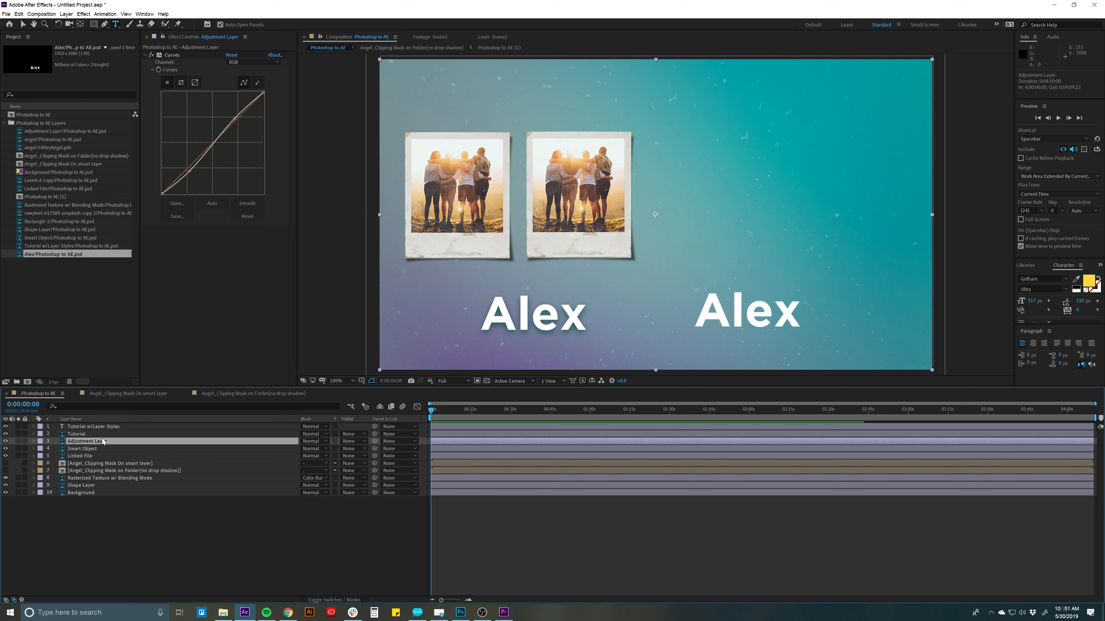
pyautogui.click(109, 575)
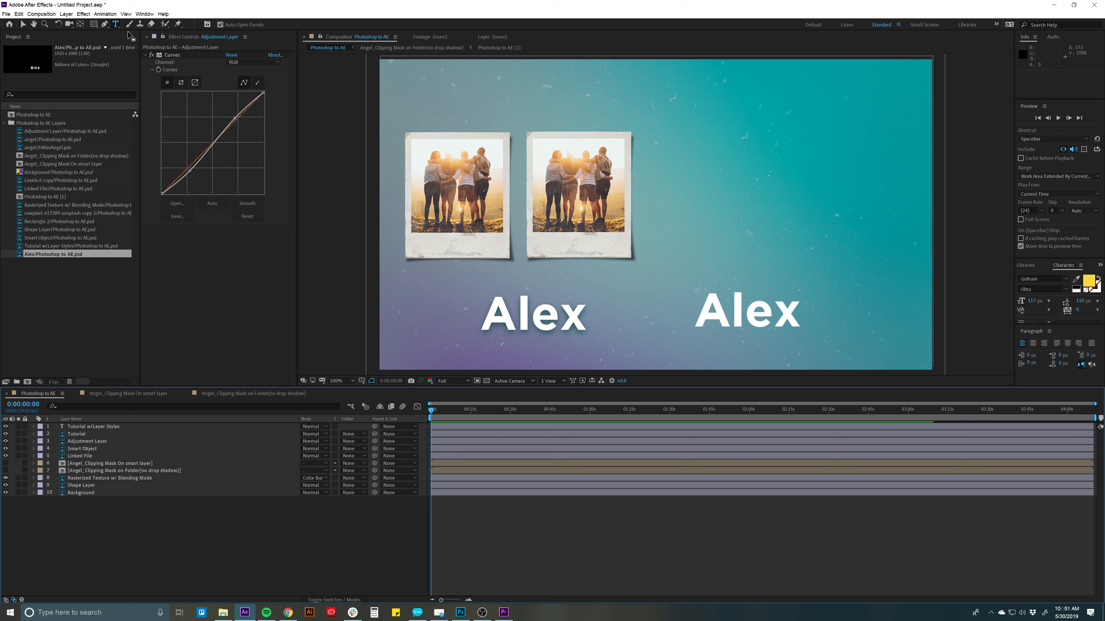
# Step: Add a new adjustment layer at the top of the Photoshop to AE composition
pyautogui.click(42, 14)
pyautogui.moveTo(67, 14)
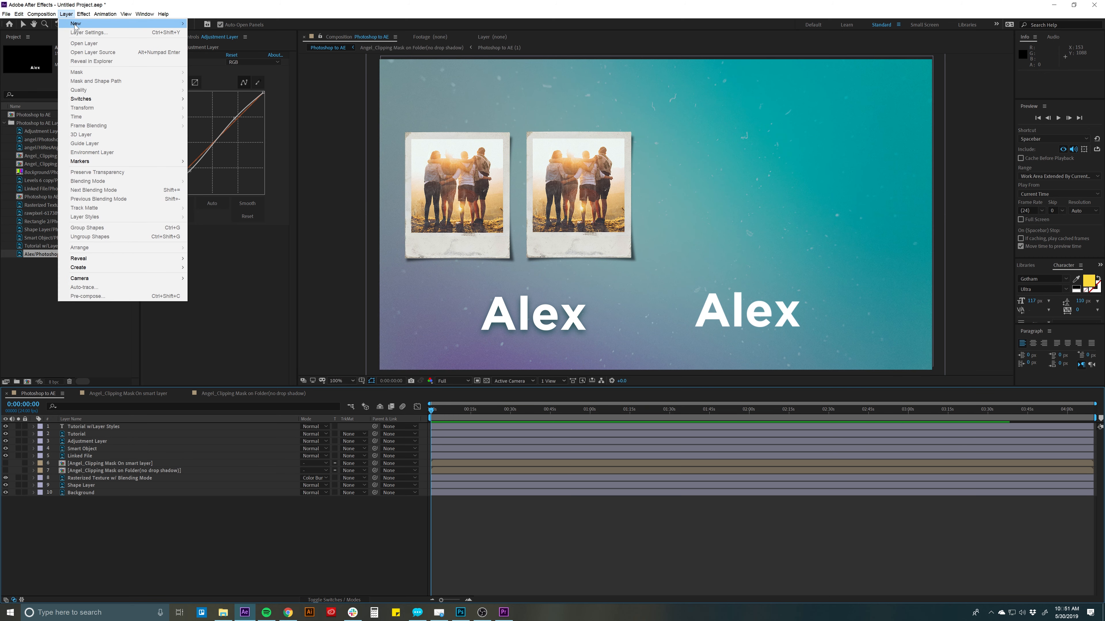
pyautogui.click(227, 76)
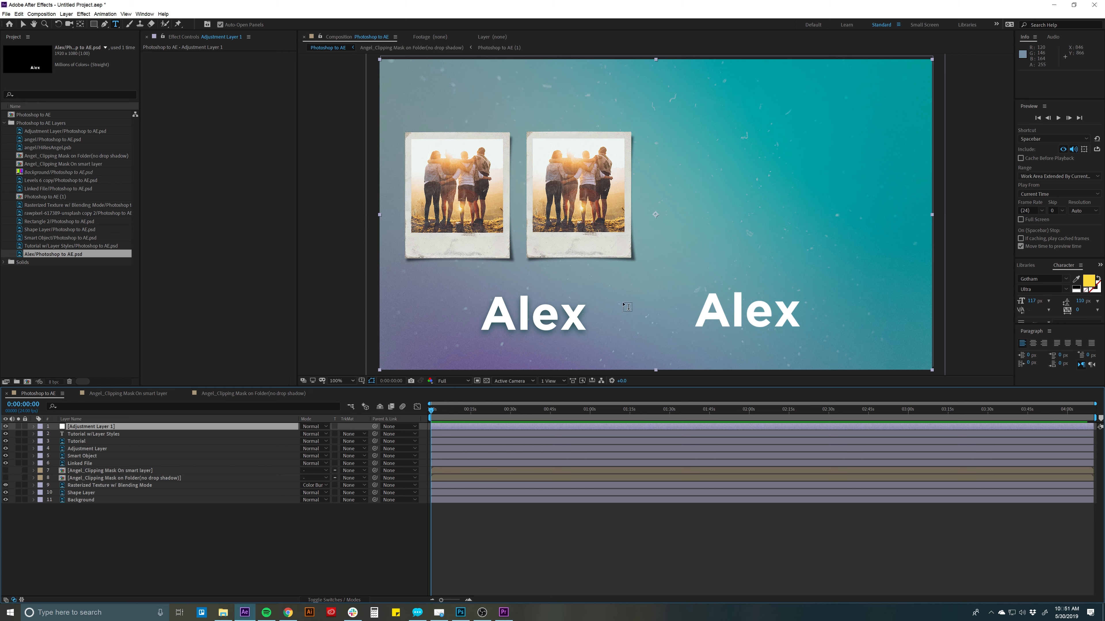
# Step: Apply a Curves color correction to the new adjustment layer and bend its RGB curve into a strong S-shape, darkening shadows and brightening highlights
pyautogui.click(104, 426)
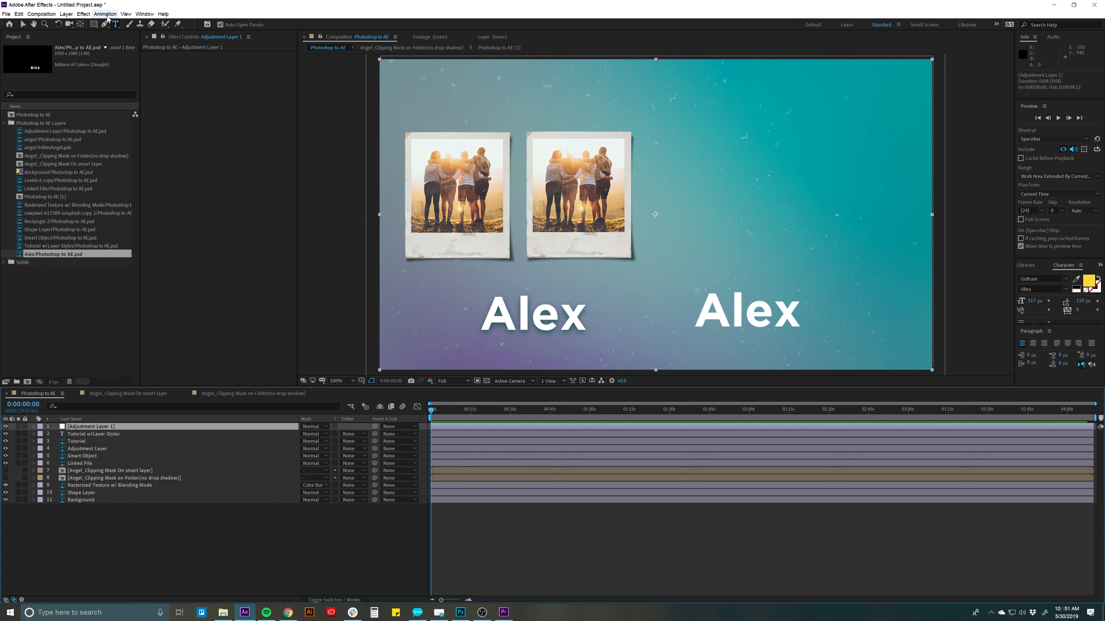
pyautogui.click(83, 13)
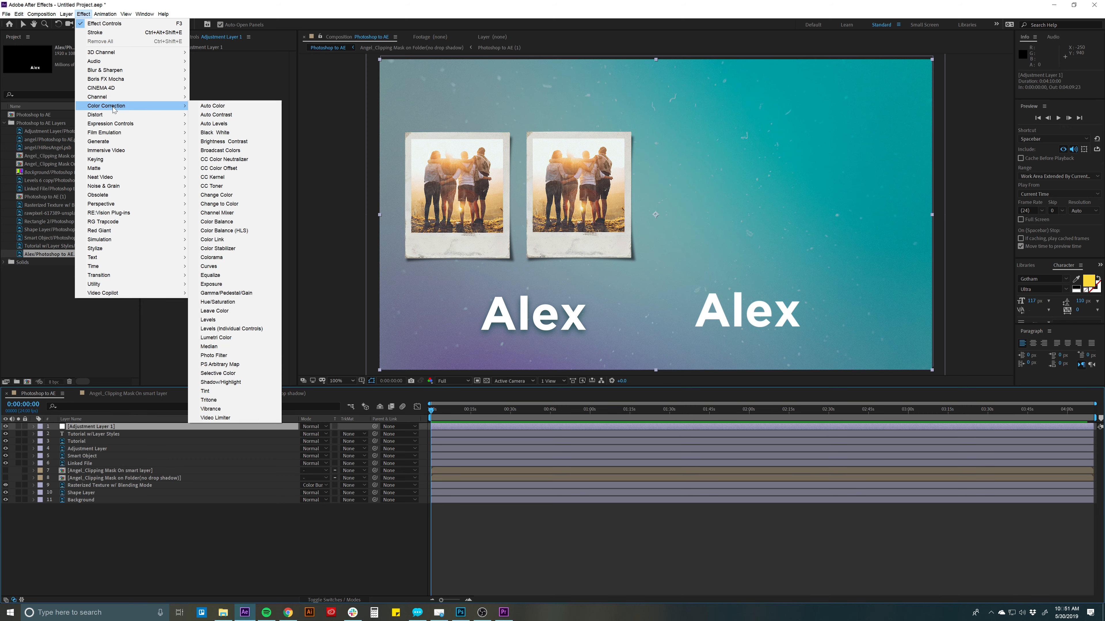
pyautogui.moveTo(111, 96)
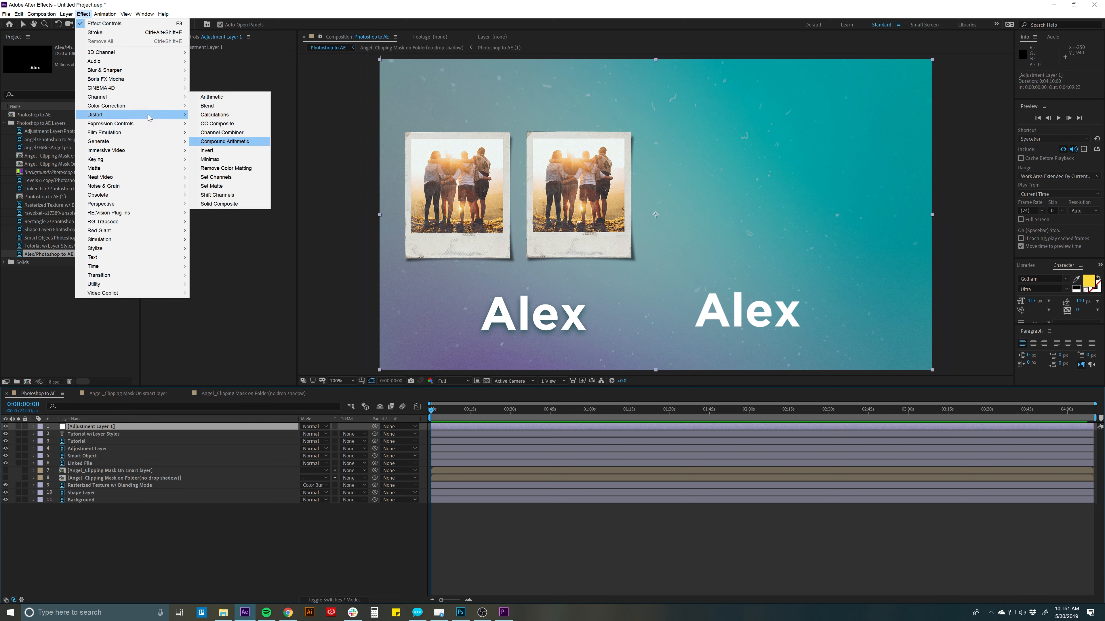
pyautogui.moveTo(148, 105)
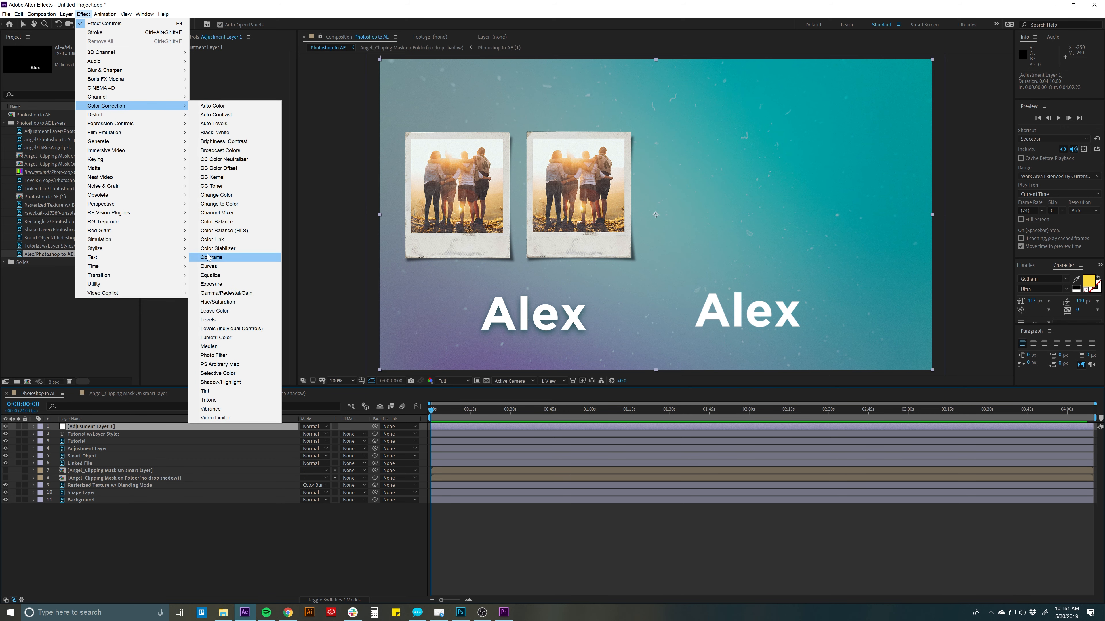
pyautogui.click(209, 266)
pyautogui.moveTo(204, 153); pyautogui.dragTo(206, 178)
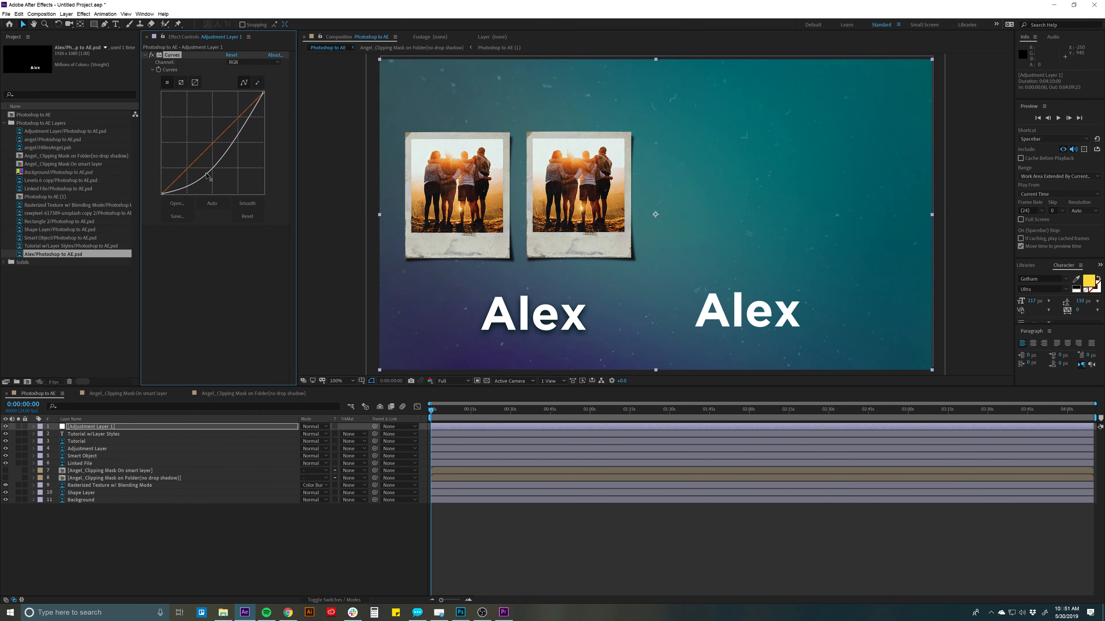
pyautogui.moveTo(238, 129); pyautogui.dragTo(231, 114)
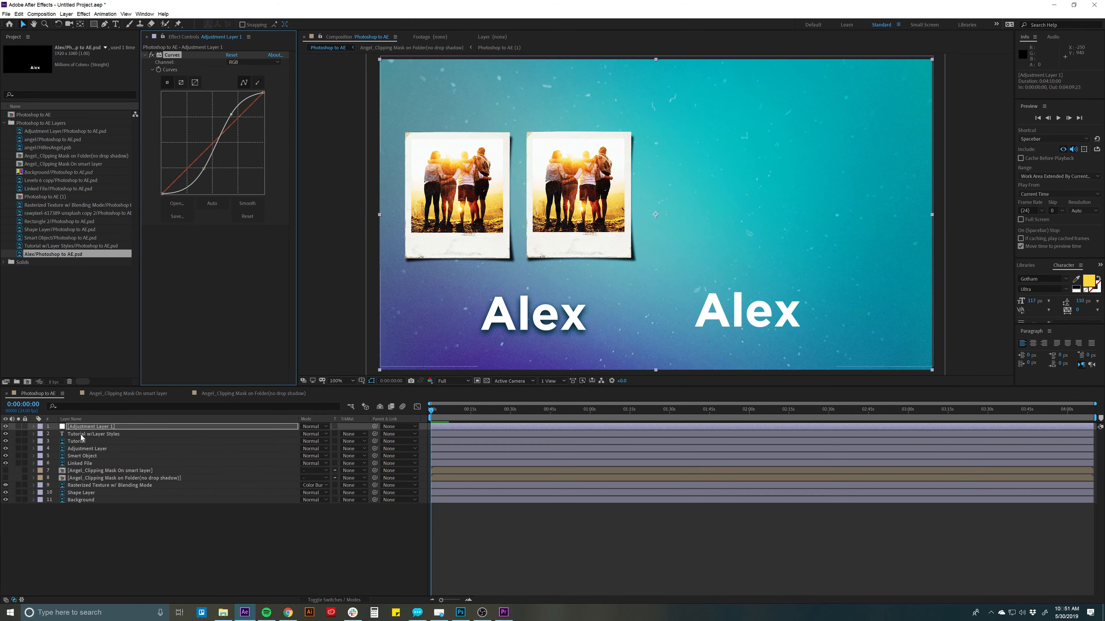
# Step: Delete the newly added Adjustment Layer 1 together with its Curves effect
pyautogui.click(87, 426)
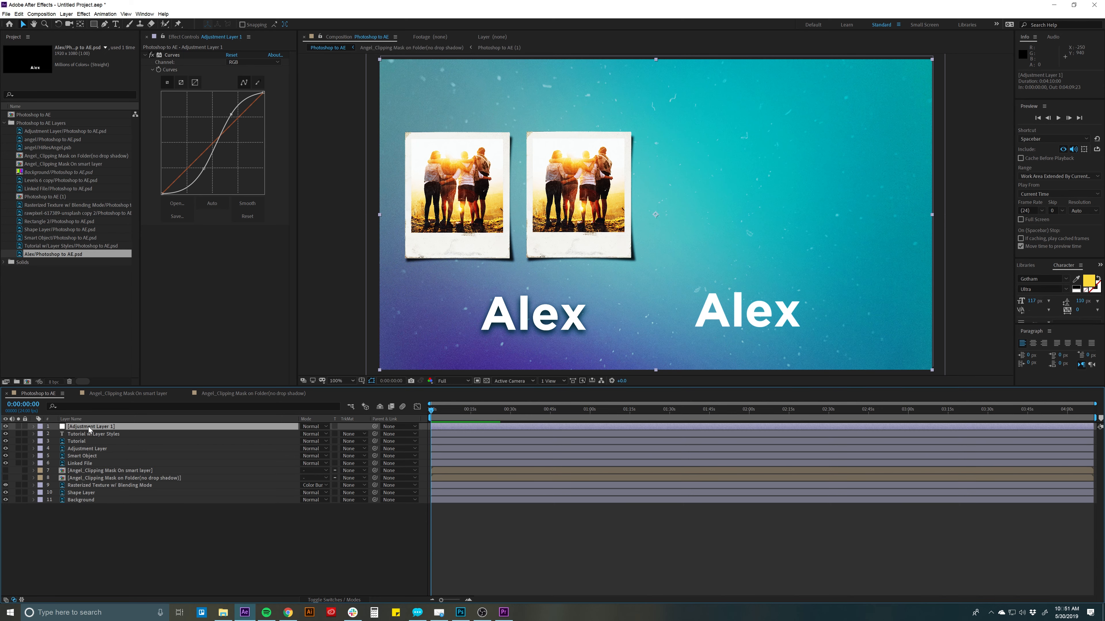
pyautogui.press('Delete')
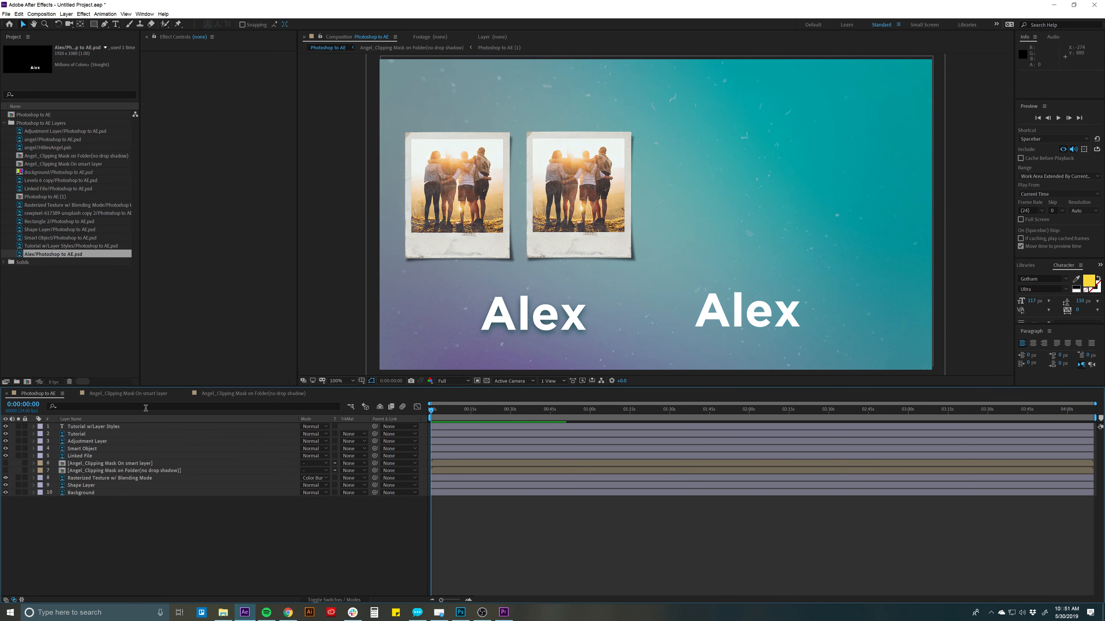
# Step: Examine the Curves effect on the imported Adjustment Layer again, and select the Linked File layer
pyautogui.click(87, 442)
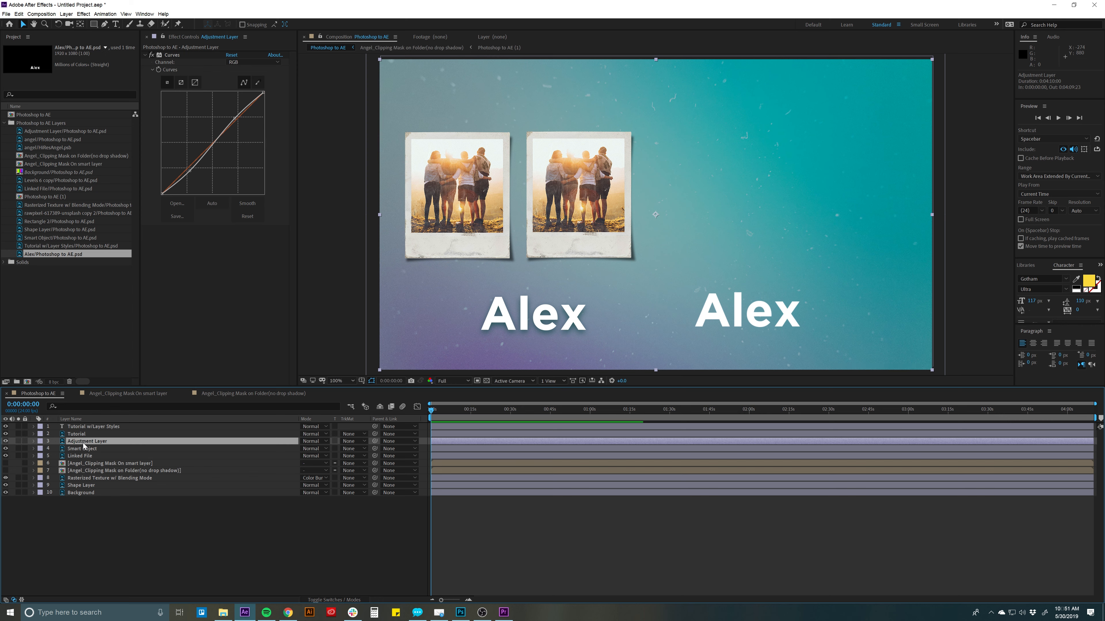
pyautogui.click(174, 55)
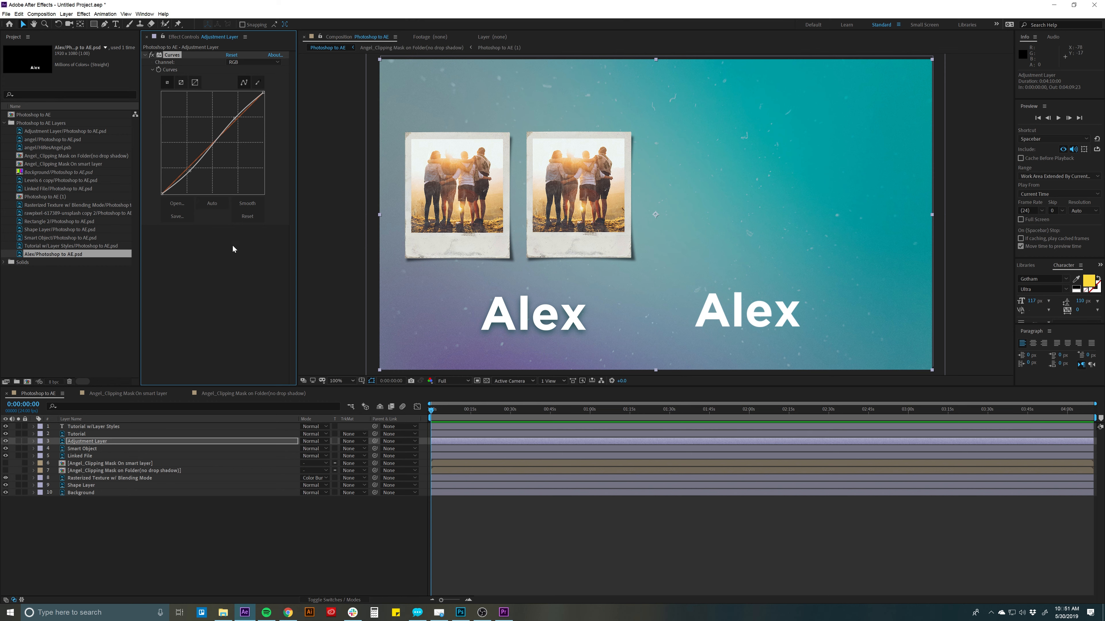
pyautogui.click(504, 527)
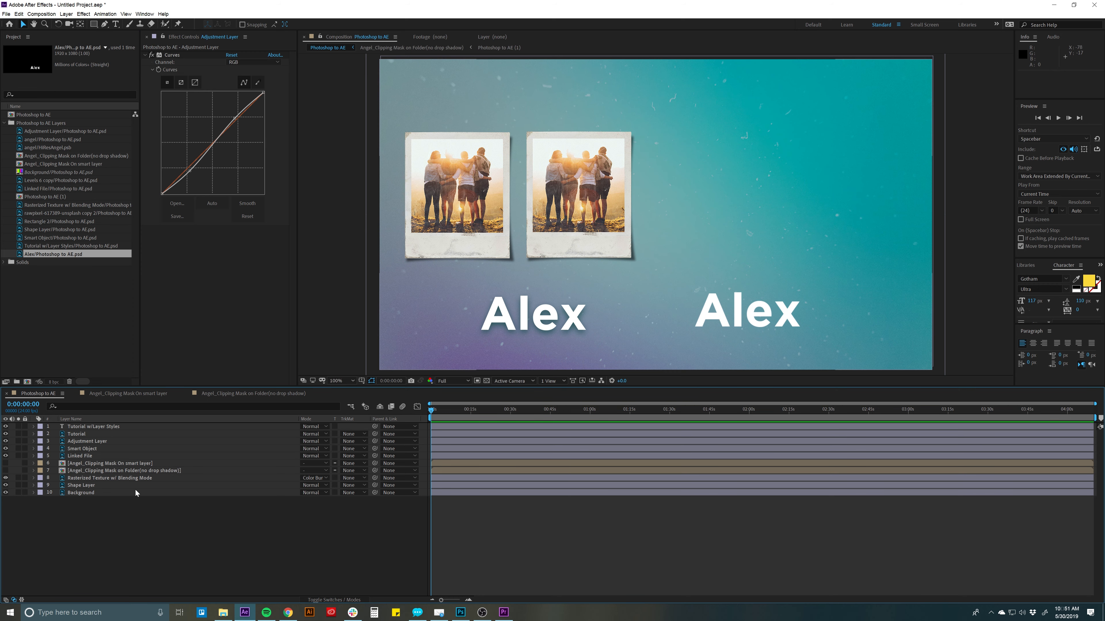
pyautogui.click(82, 442)
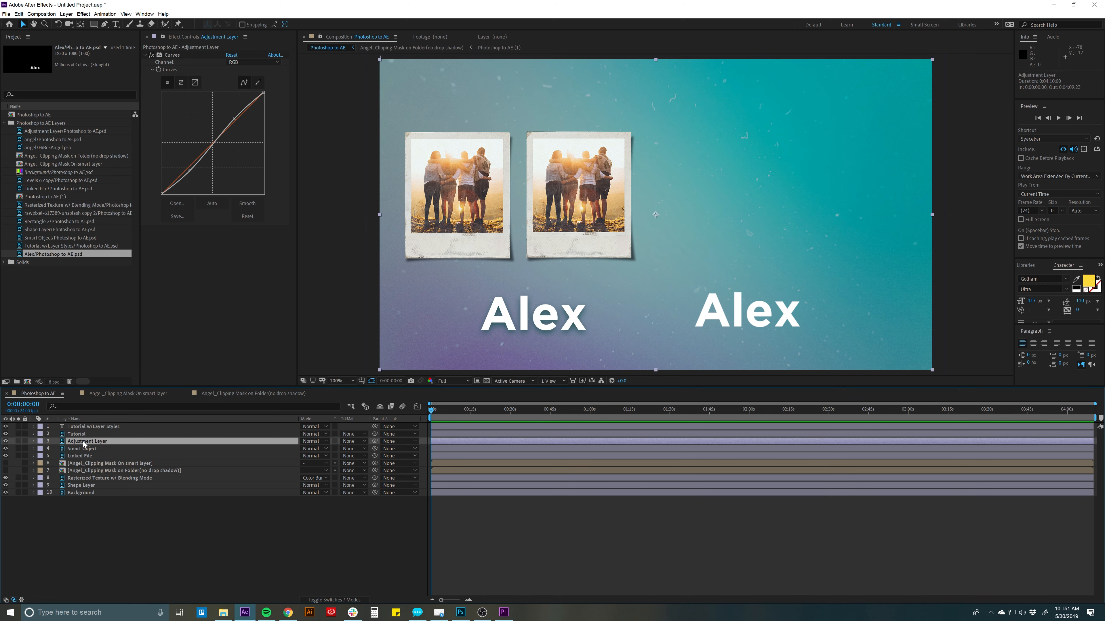
pyautogui.click(83, 457)
pyautogui.click(81, 450)
pyautogui.click(80, 457)
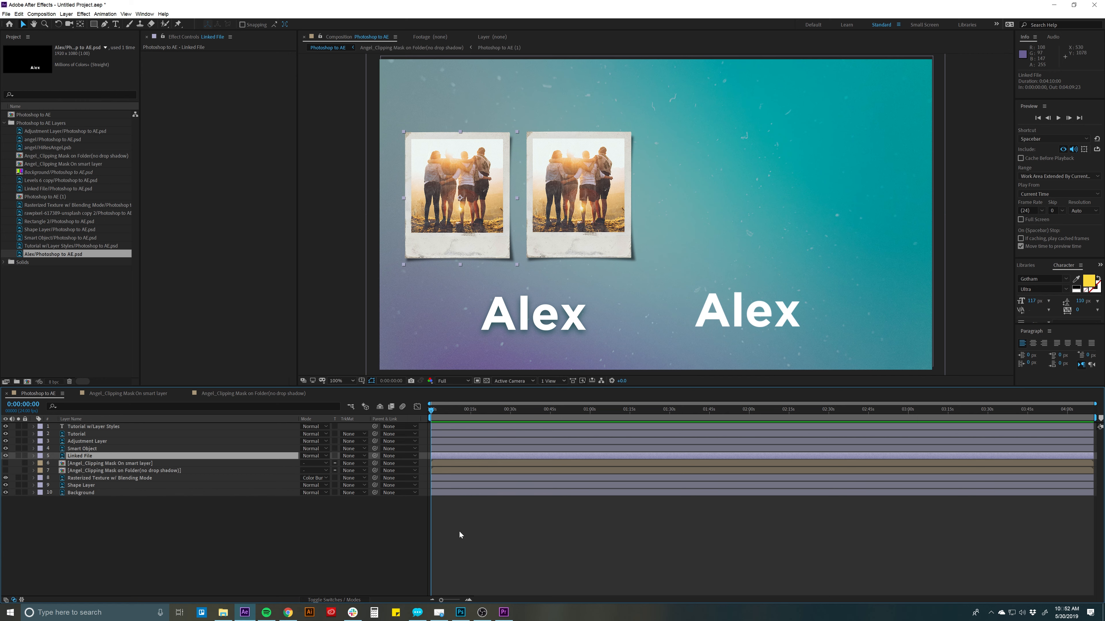
# Step: Switch to Photoshop, open the contents of the Smart Object layer to inspect them, and return to the Photoshop to AE.psd document
pyautogui.click(460, 612)
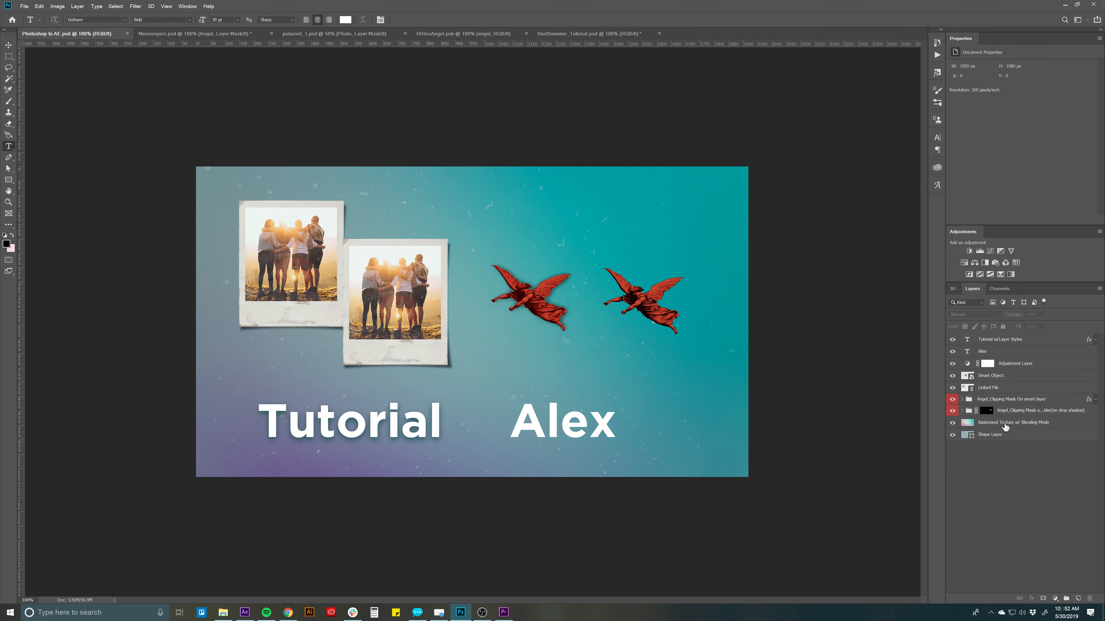
pyautogui.click(1023, 400)
pyautogui.click(999, 377)
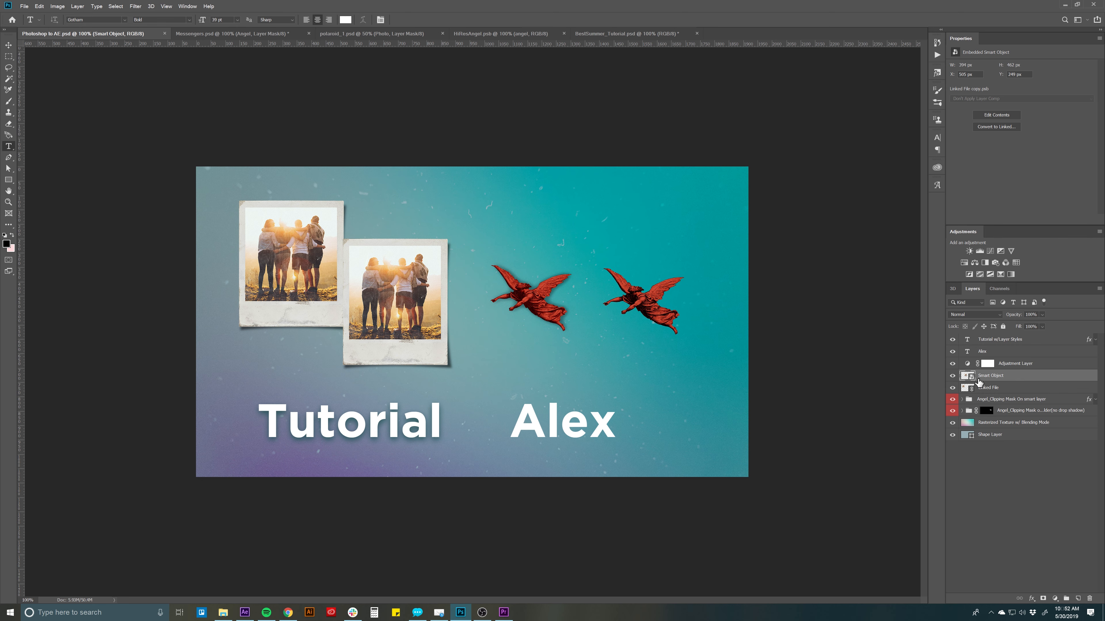
pyautogui.doubleClick(971, 378)
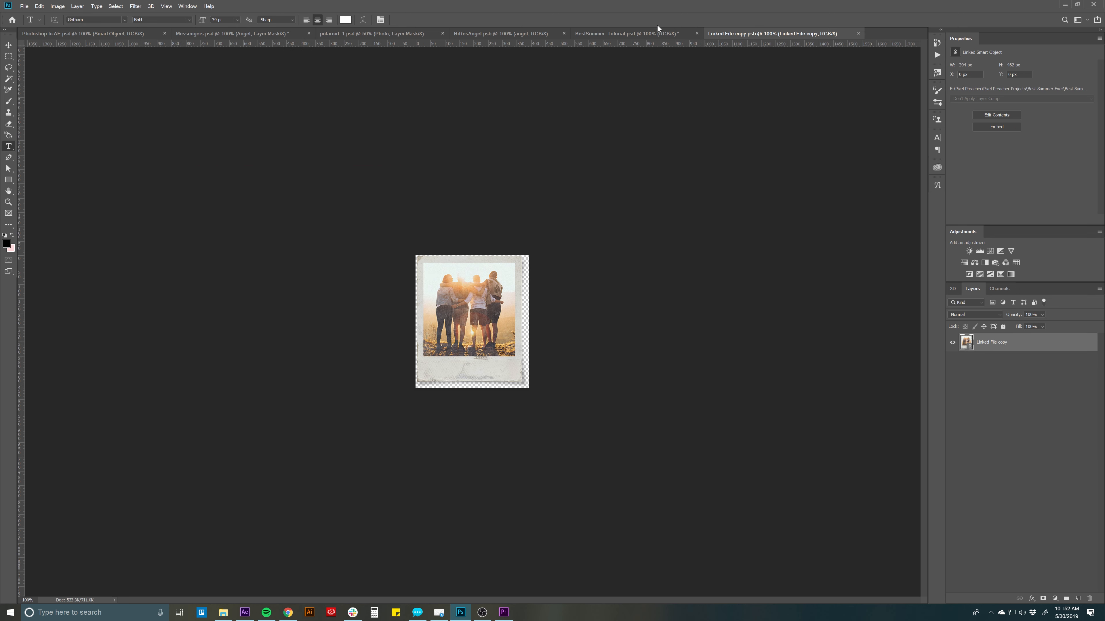
pyautogui.click(103, 35)
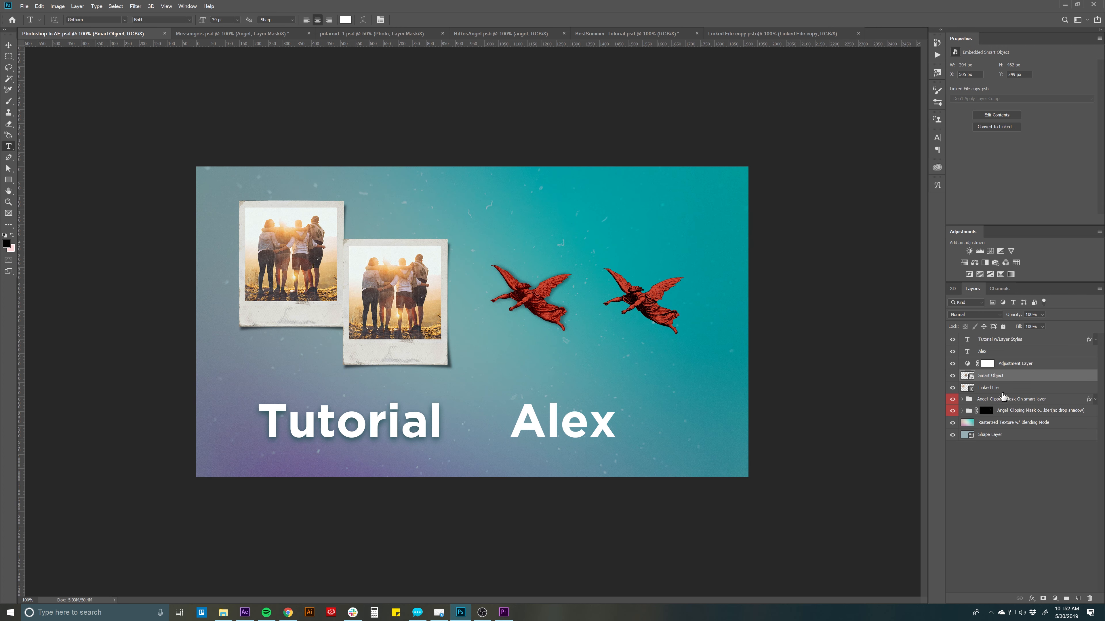
# Step: Open the Linked File layer's source, polaroid_1.psd, hide its Shadow layer, and save the file
pyautogui.doubleClick(969, 388)
pyautogui.click(1009, 395)
pyautogui.click(994, 431)
pyautogui.click(953, 431)
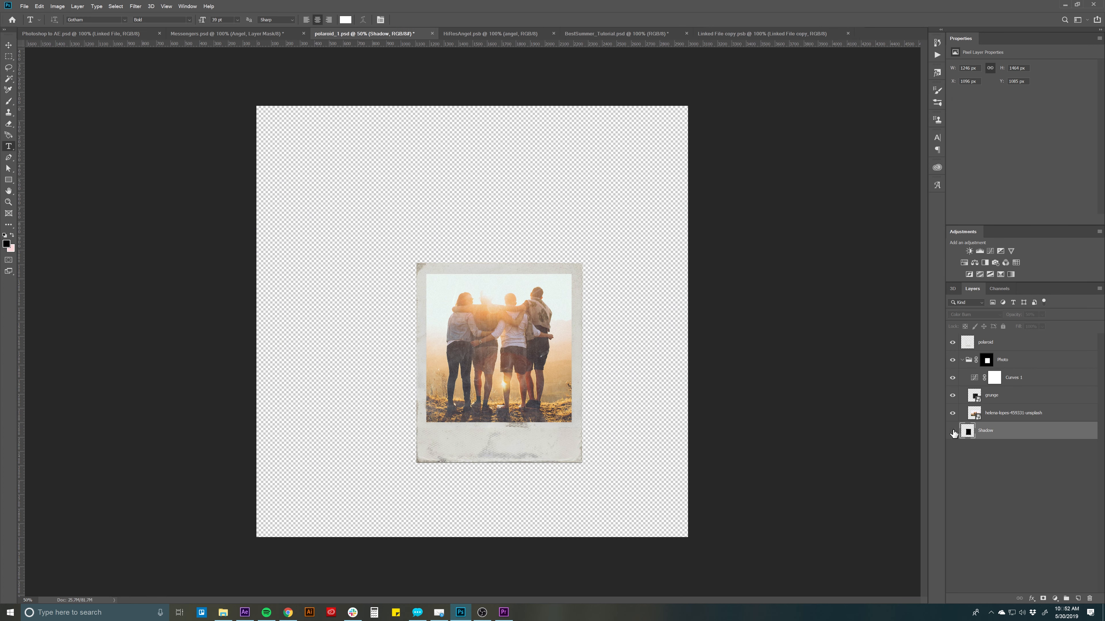
pyautogui.click(1003, 454)
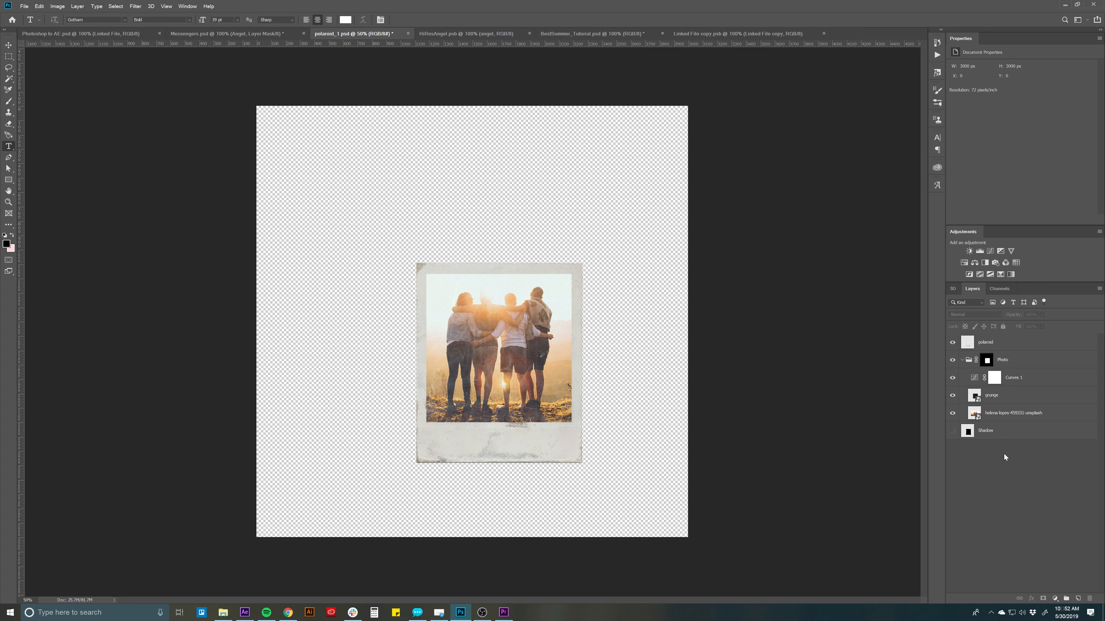
pyautogui.hotkey('ctrl', 's')
# Step: Return to Photoshop to AE.psd, save it with the updated linked polaroid, and switch back to After Effects
pyautogui.click(69, 34)
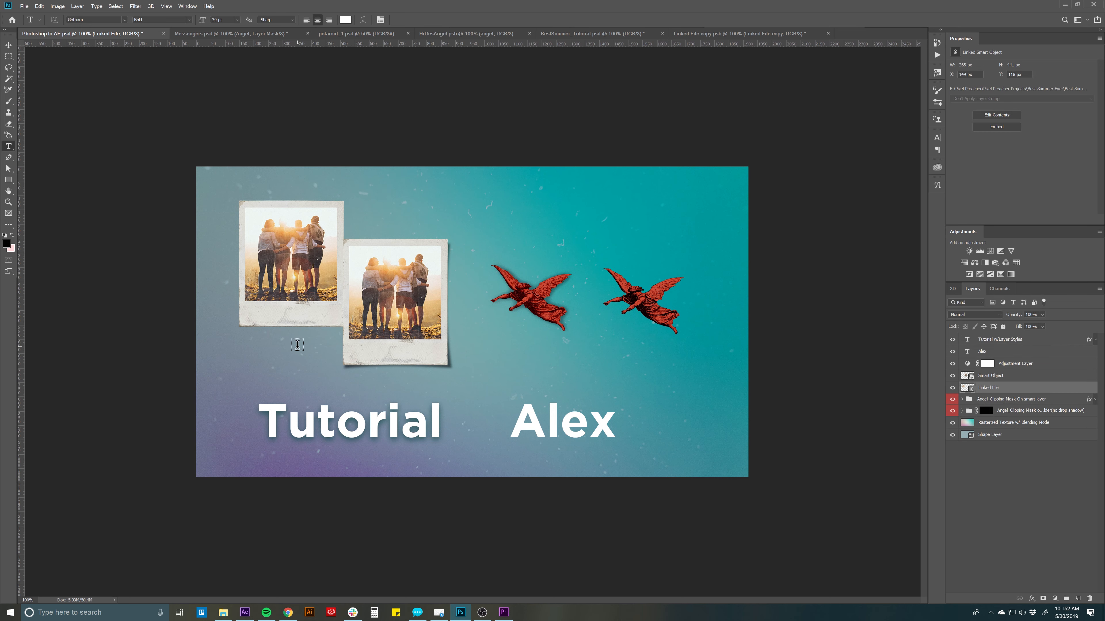
pyautogui.click(990, 510)
pyautogui.hotkey('ctrl', 's')
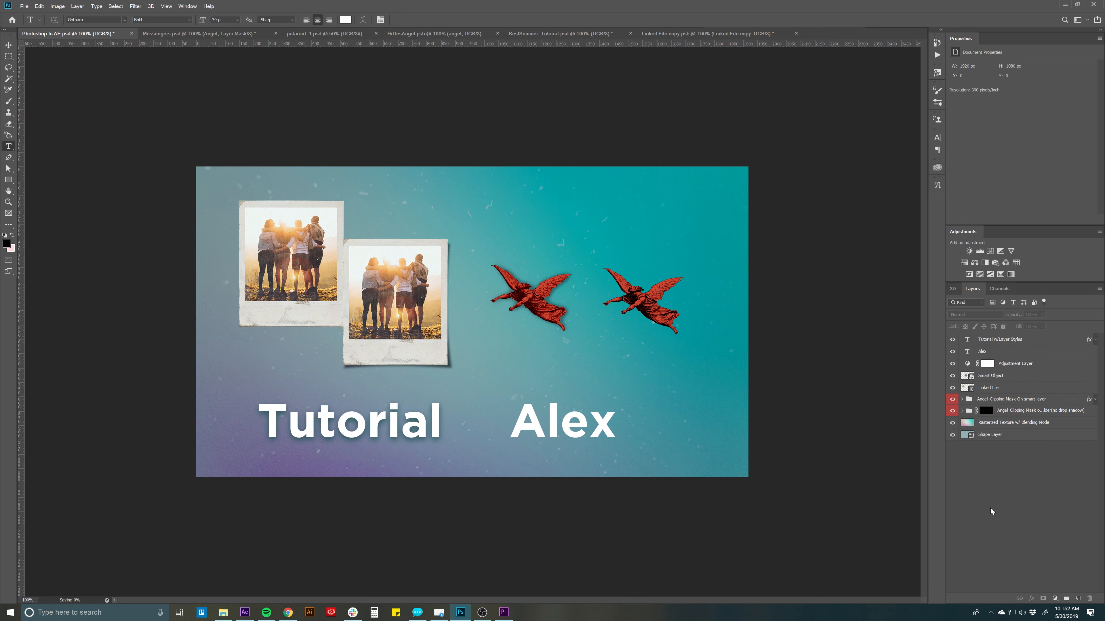
pyautogui.click(250, 612)
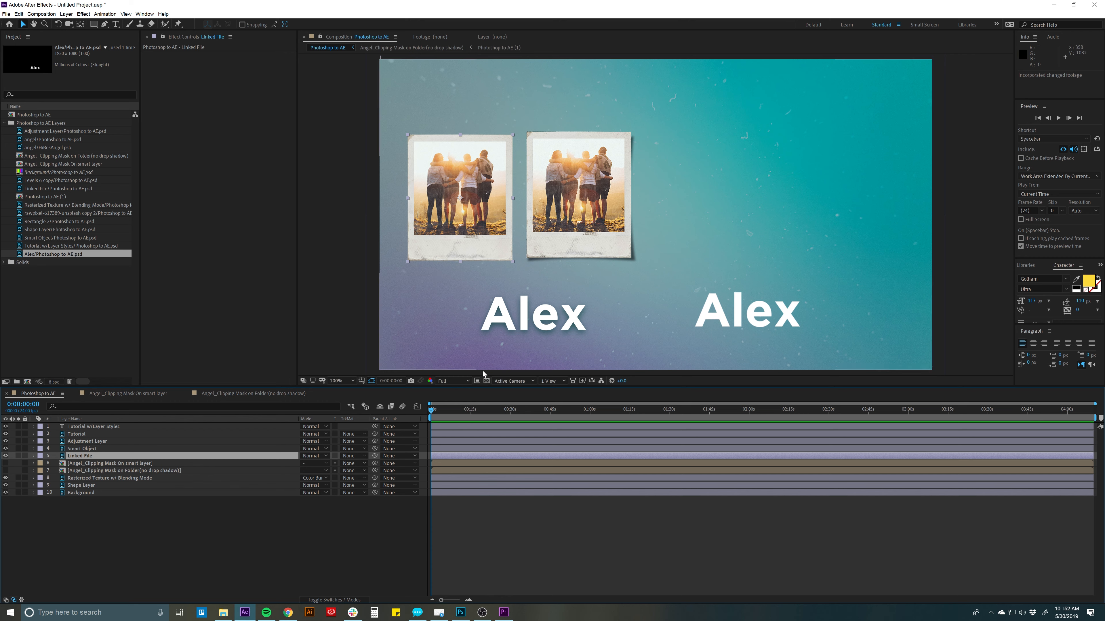
# Step: Set the blending mode of the Rasterized Texture w/ Blending Mode layer to Lighten
pyautogui.click(87, 500)
pyautogui.click(93, 478)
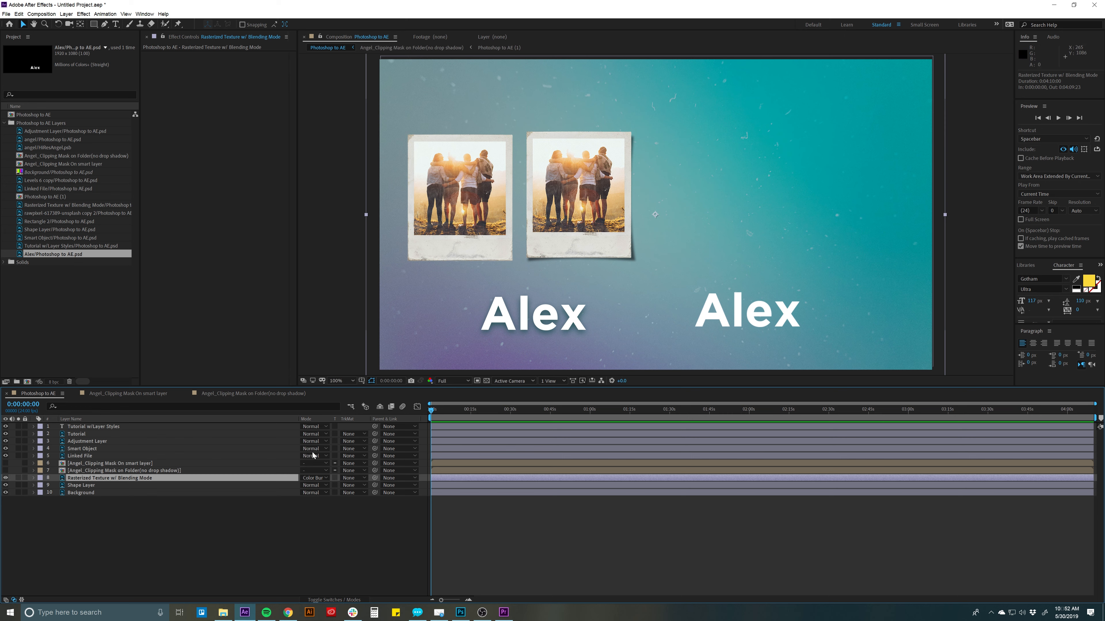
pyautogui.click(313, 478)
pyautogui.click(326, 218)
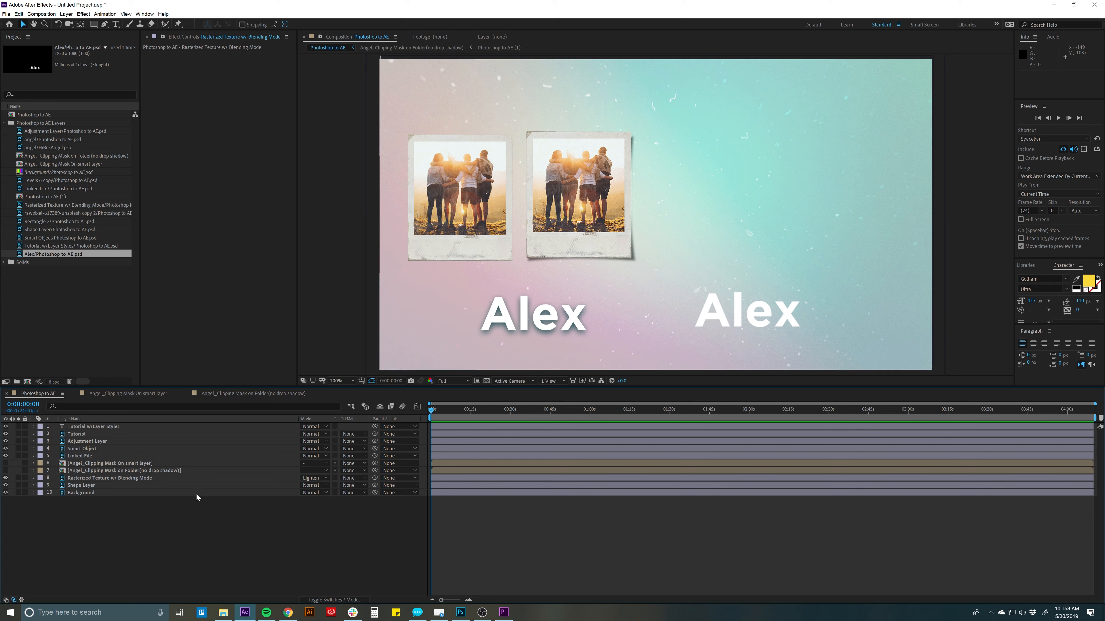
# Step: Try moving the Shape Layer down and to the right in the composition, and undo the move
pyautogui.click(190, 486)
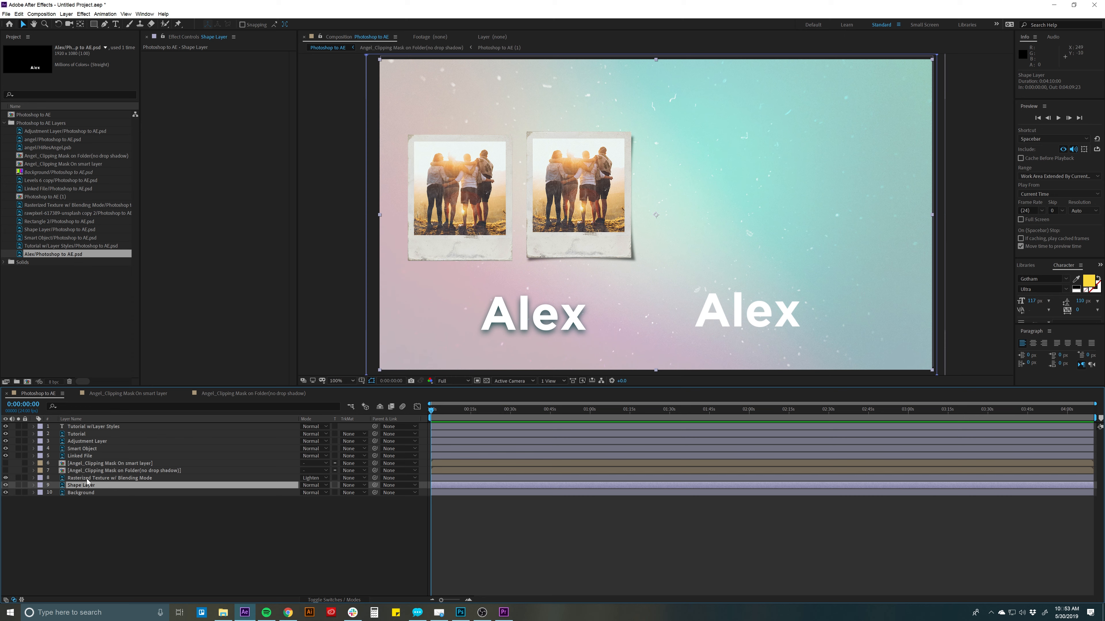
pyautogui.press('g')
pyautogui.click(443, 527)
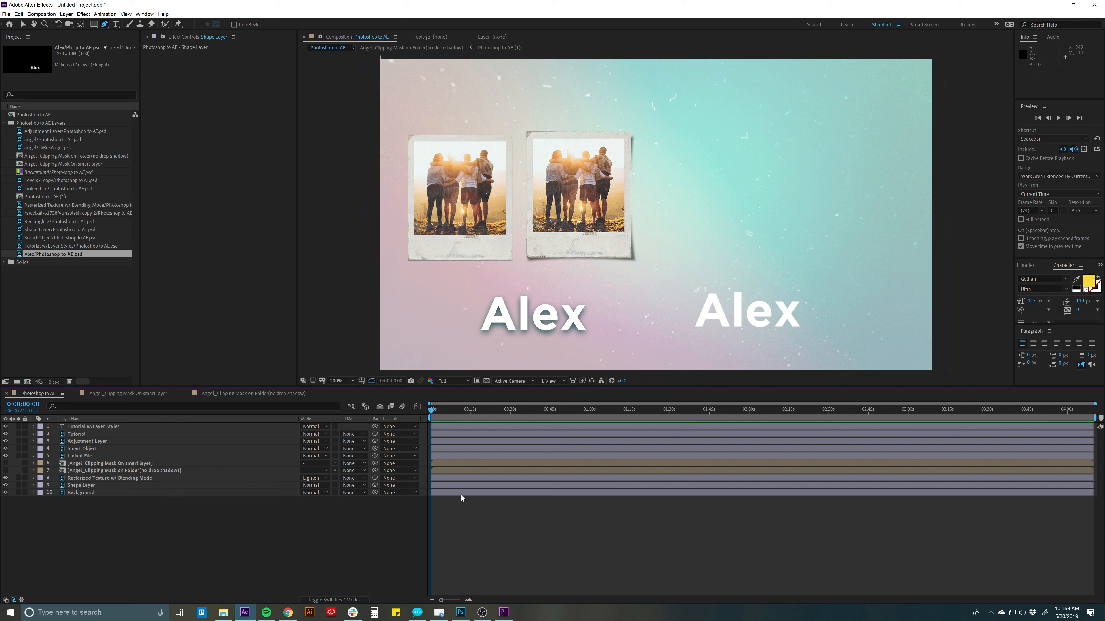
pyautogui.click(458, 479)
pyautogui.click(458, 484)
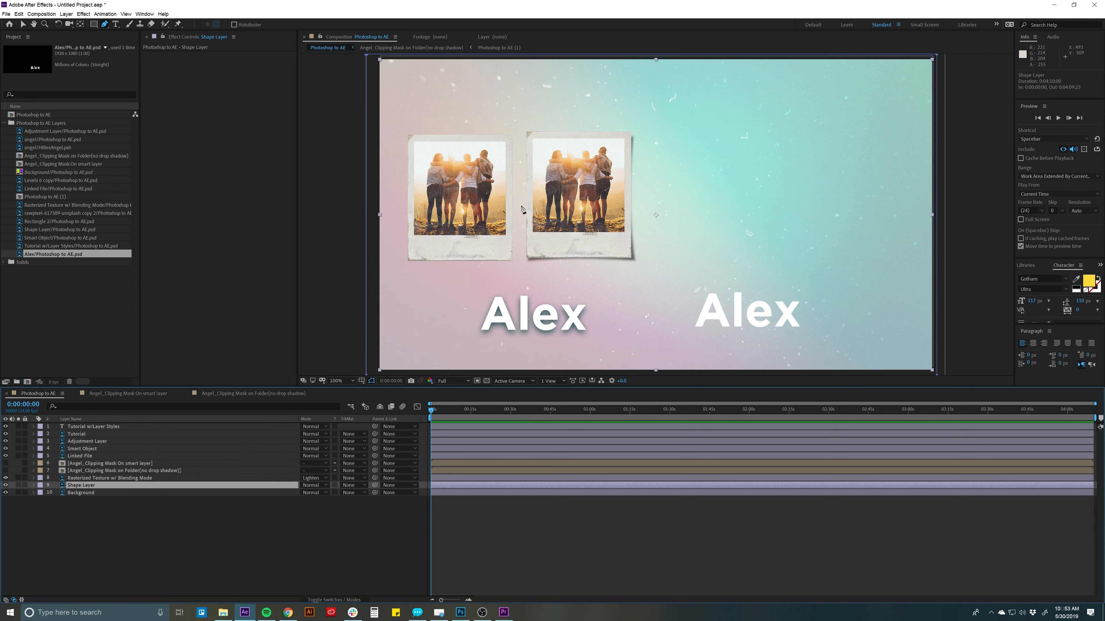
pyautogui.press('v')
pyautogui.moveTo(522, 212); pyautogui.dragTo(561, 226)
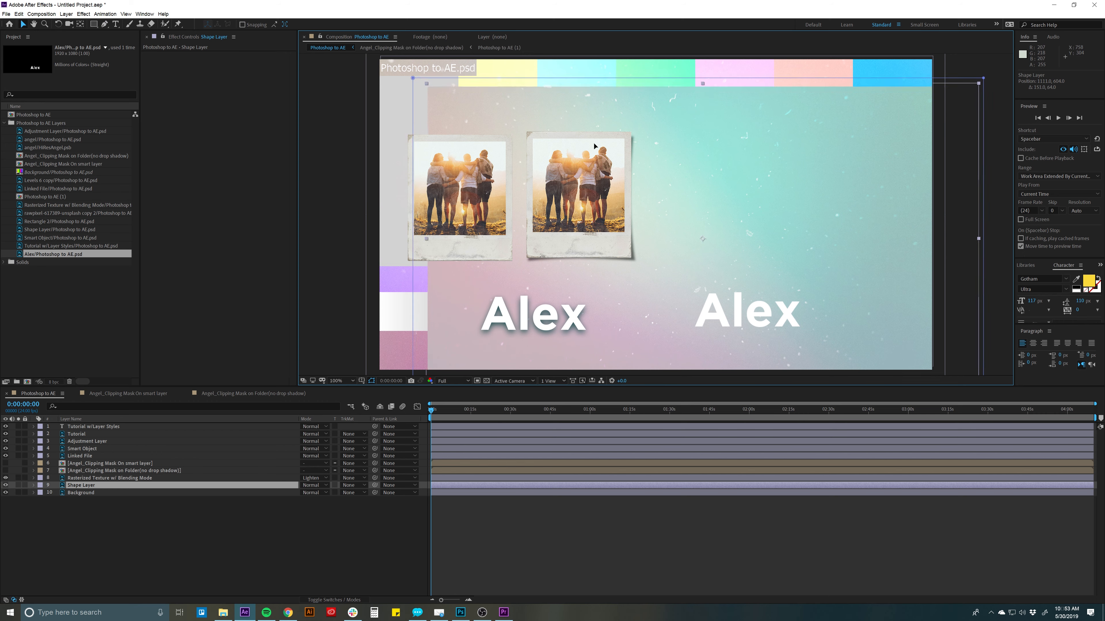
pyautogui.hotkey('ctrl', 'z')
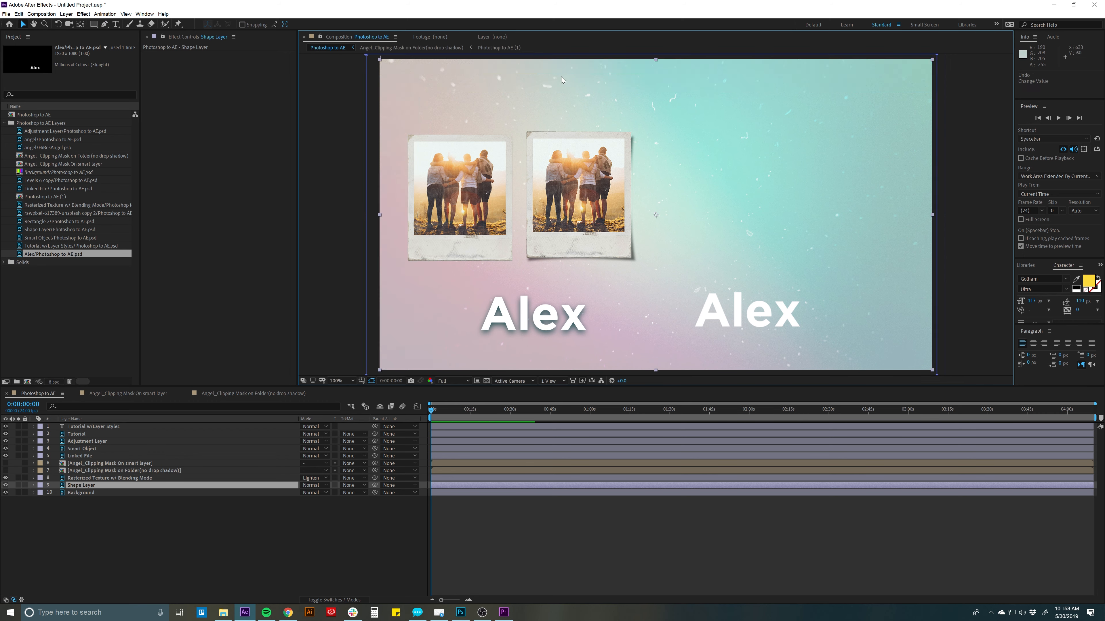
# Step: Delete the Background layer from the Photoshop to AE composition
pyautogui.click(85, 493)
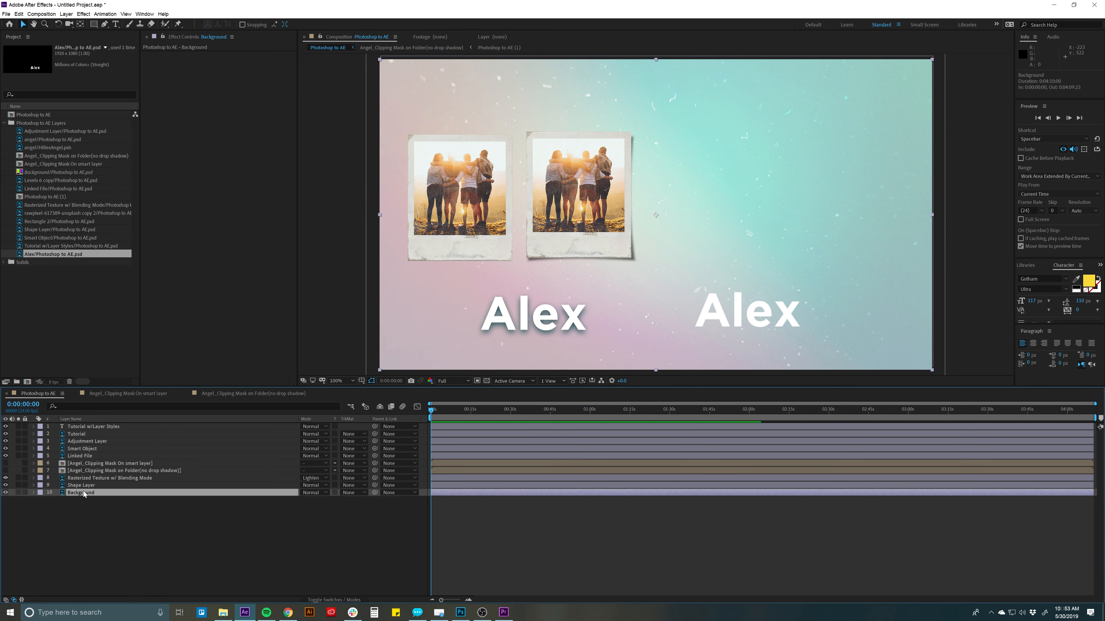
pyautogui.press('Delete')
pyautogui.click(81, 486)
pyautogui.hotkey('ctrl', 'z')
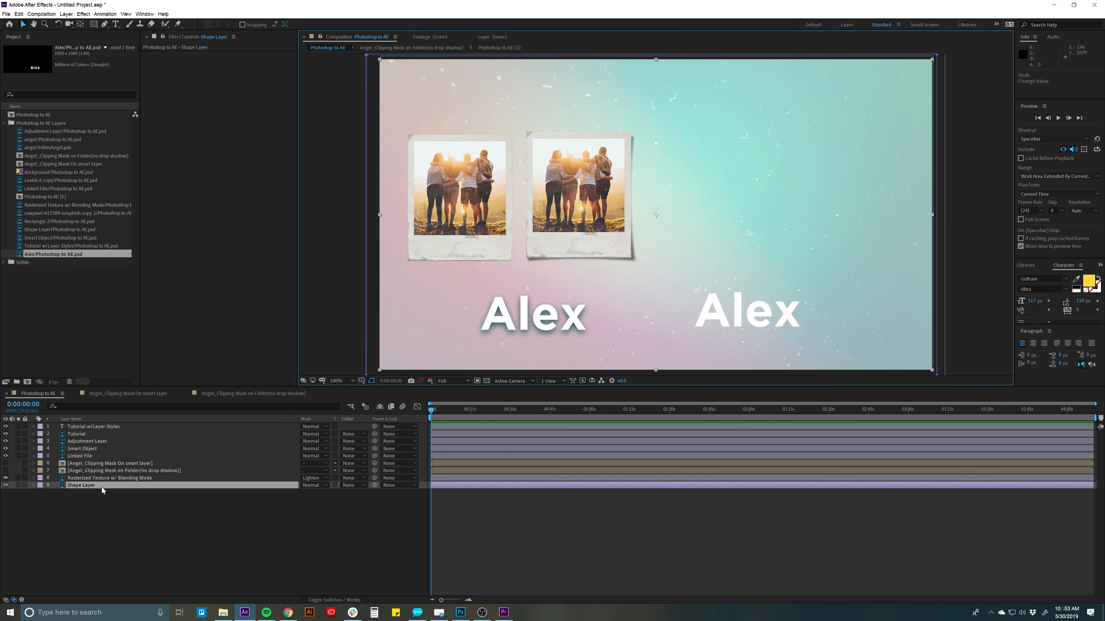
# Step: Open the Shape Layer in its own layer view and examine the full outline of its mask
pyautogui.doubleClick(85, 484)
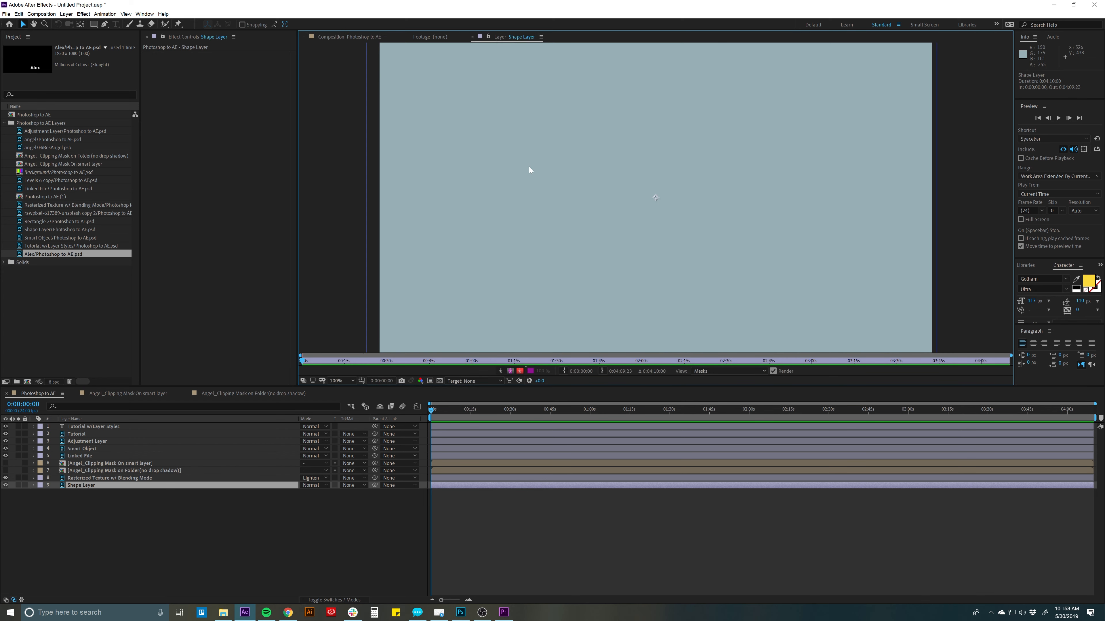
pyautogui.press(',')
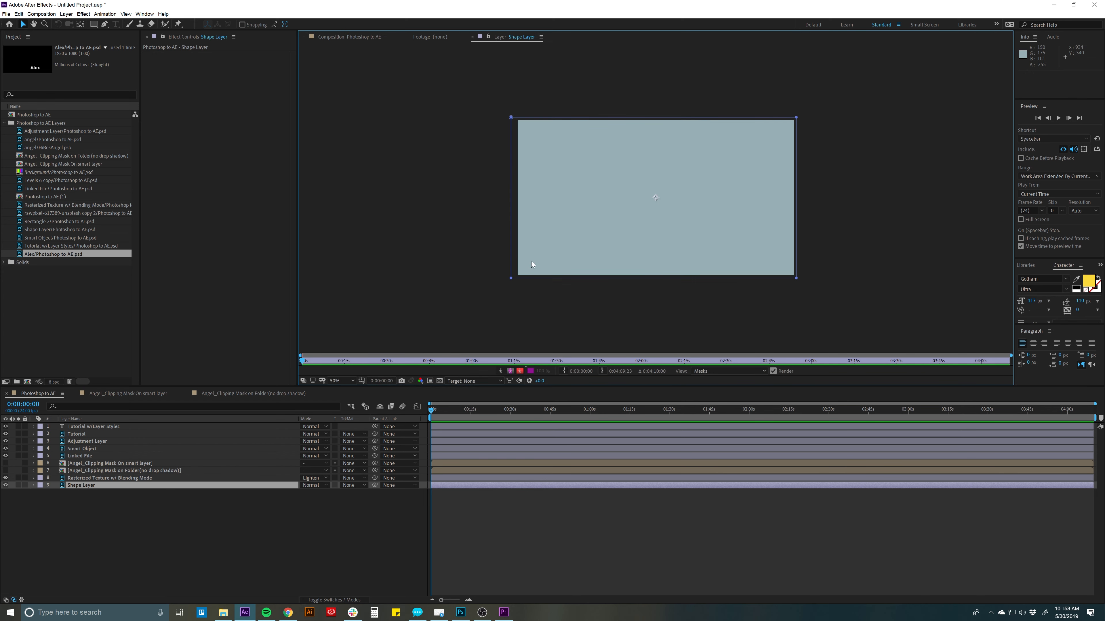
# Step: Return to the Photoshop to AE composition view and examine which commands are available for the Shape Layer
pyautogui.click(105, 486)
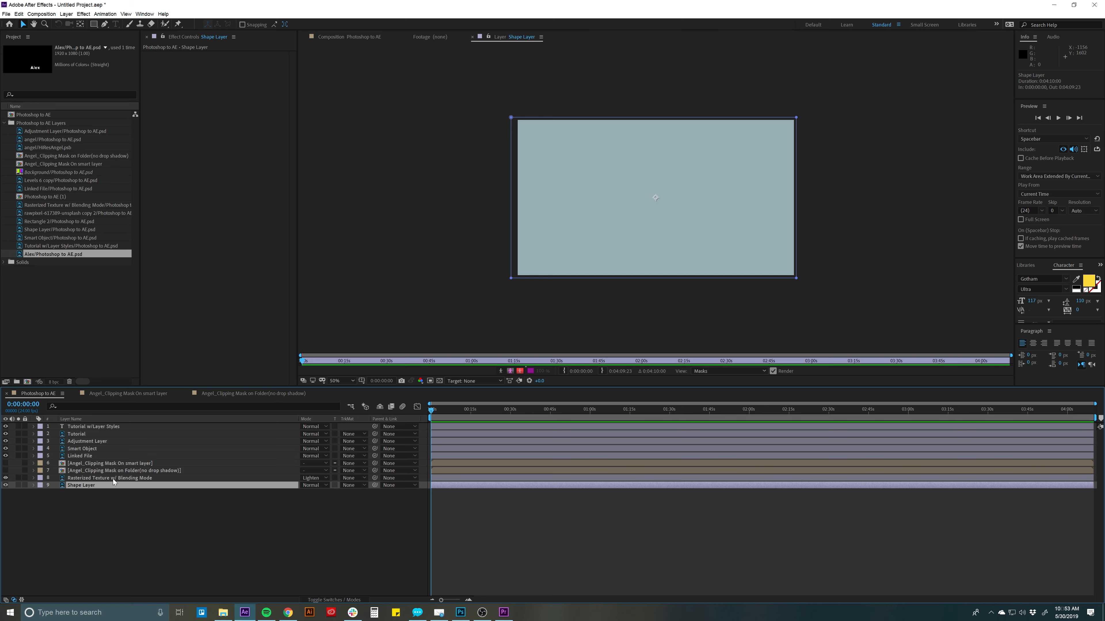
pyautogui.rightClick(110, 484)
pyautogui.click(80, 454)
pyautogui.click(374, 35)
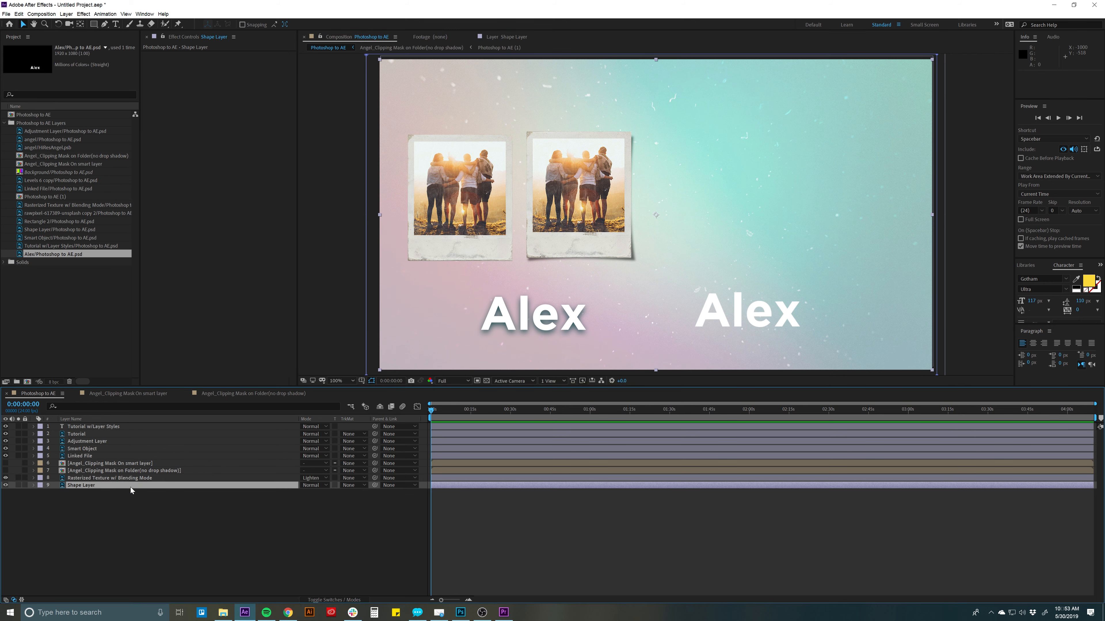
pyautogui.click(140, 488)
pyautogui.press('m')
pyautogui.press('m')
pyautogui.rightClick(103, 486)
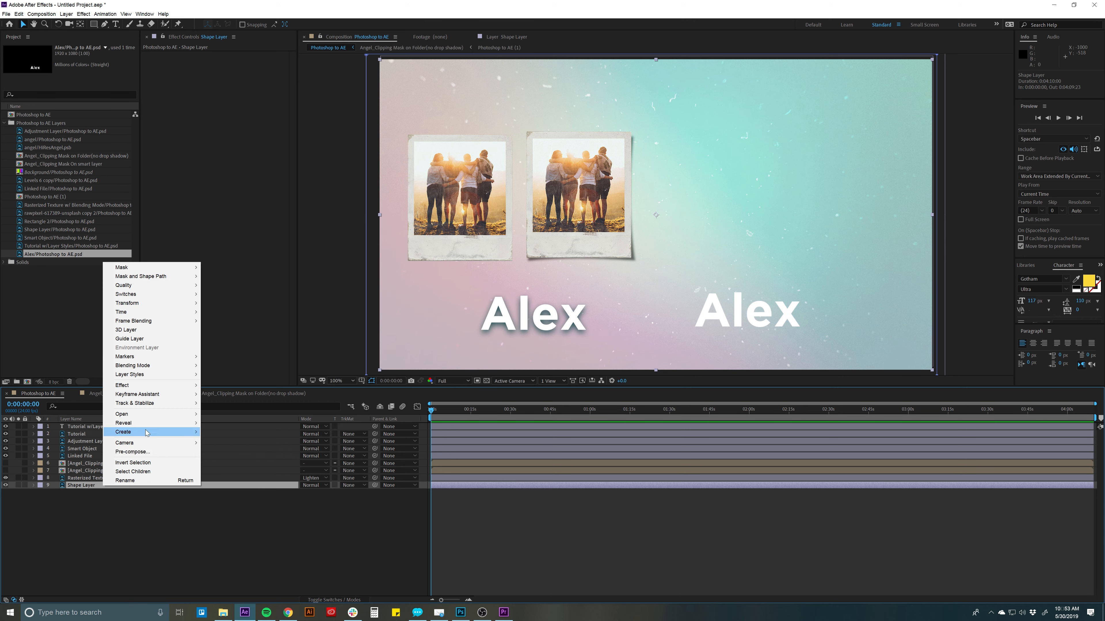
pyautogui.moveTo(147, 433)
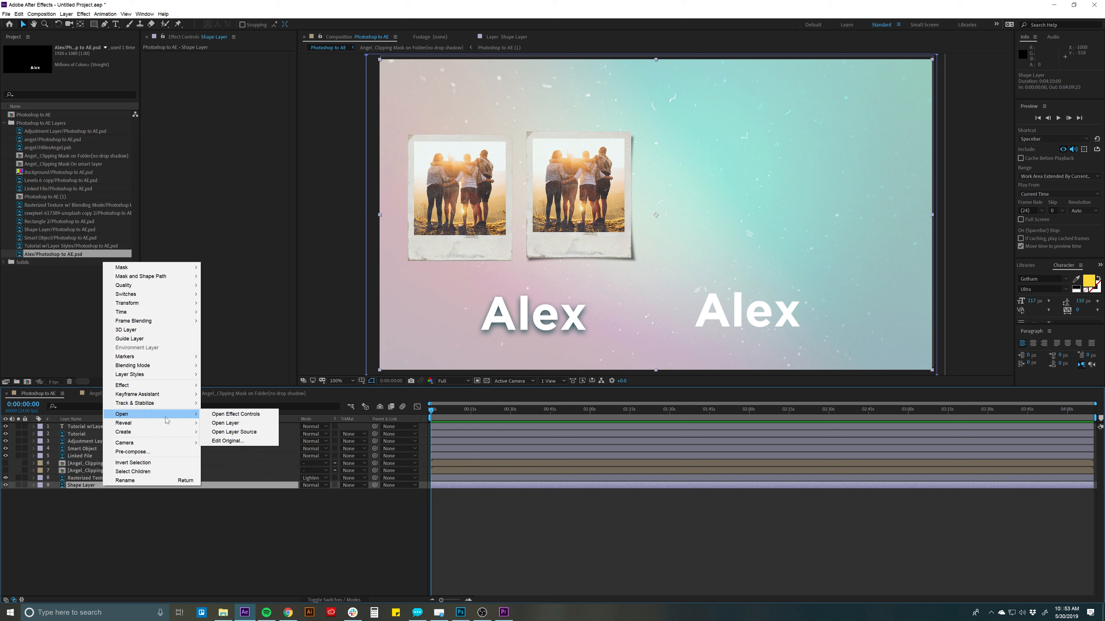
pyautogui.click(162, 500)
# Step: Switch to Photoshop and change the Shape Layer's fill to bright blue, hex 07b5e1
pyautogui.click(460, 612)
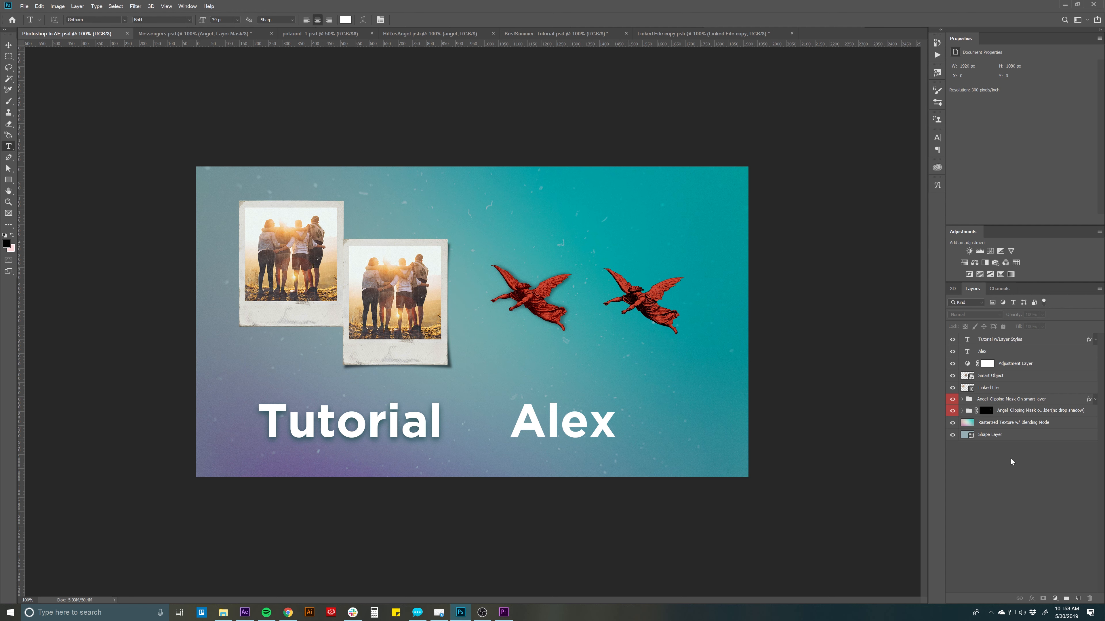
pyautogui.doubleClick(967, 435)
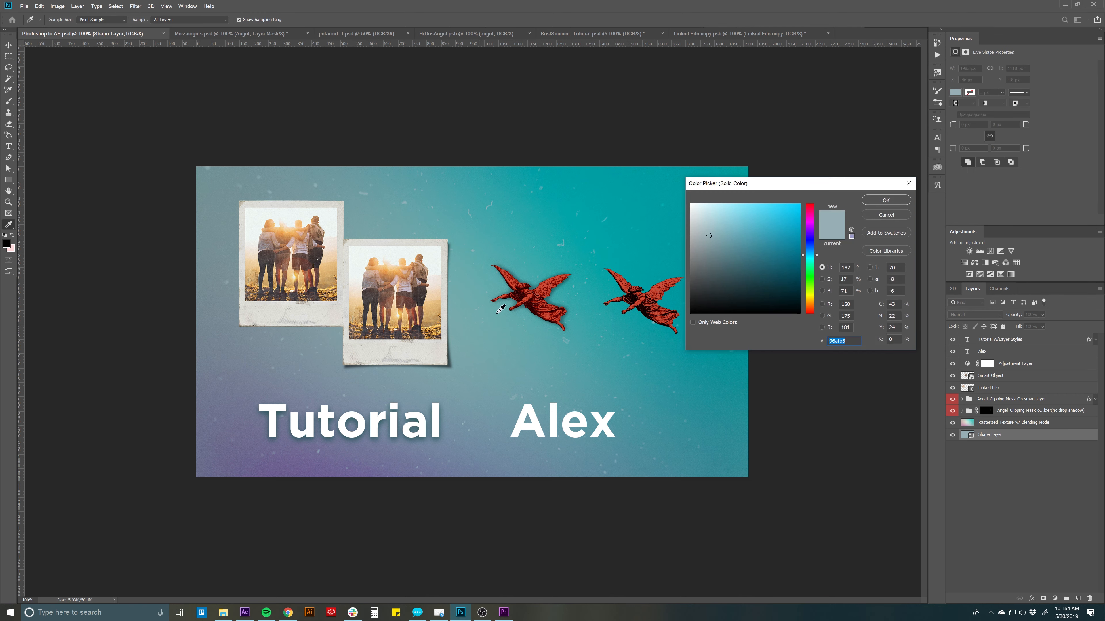
pyautogui.write('07b5e1')
pyautogui.click(870, 201)
pyautogui.press('t')
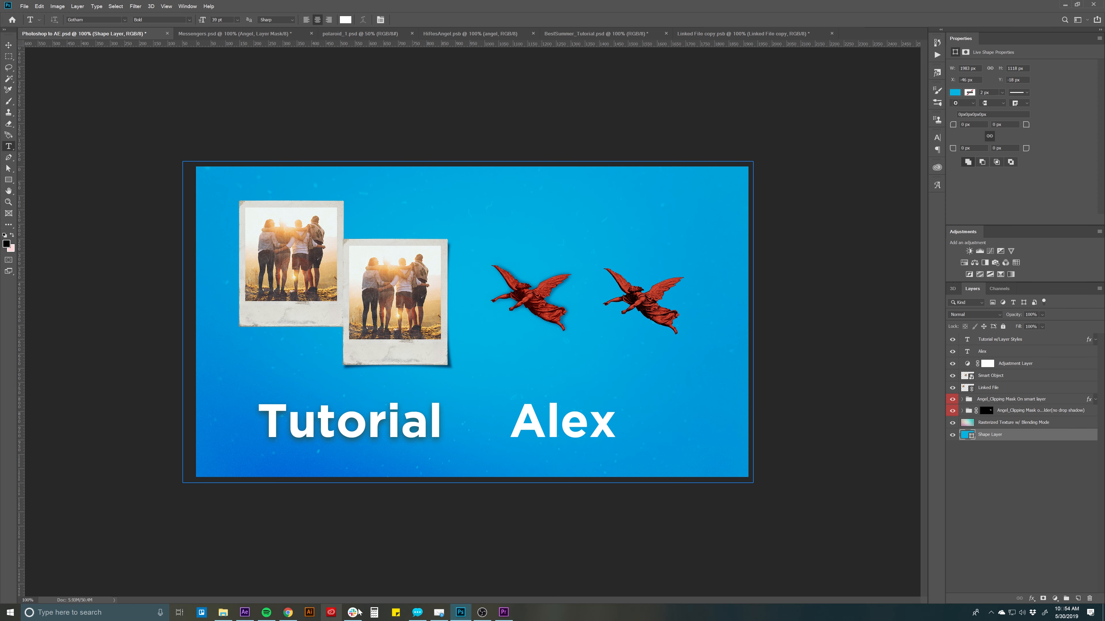
# Step: Switch to After Effects, add a Color Overlay layer style to the Shape Layer, and expand its settings
pyautogui.click(244, 612)
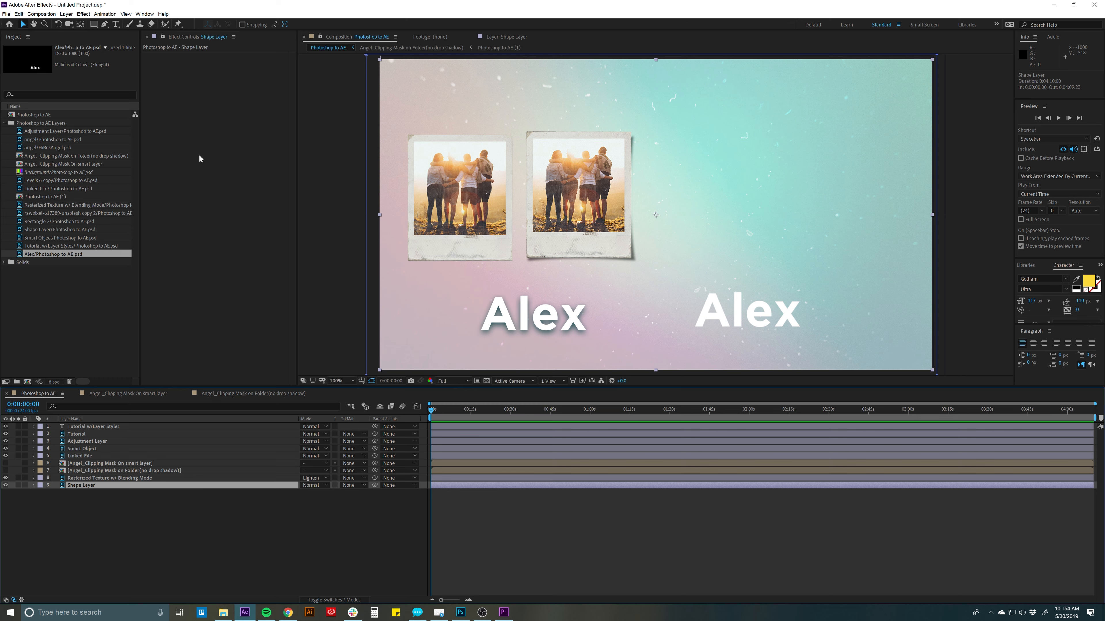
pyautogui.click(66, 13)
pyautogui.moveTo(130, 217)
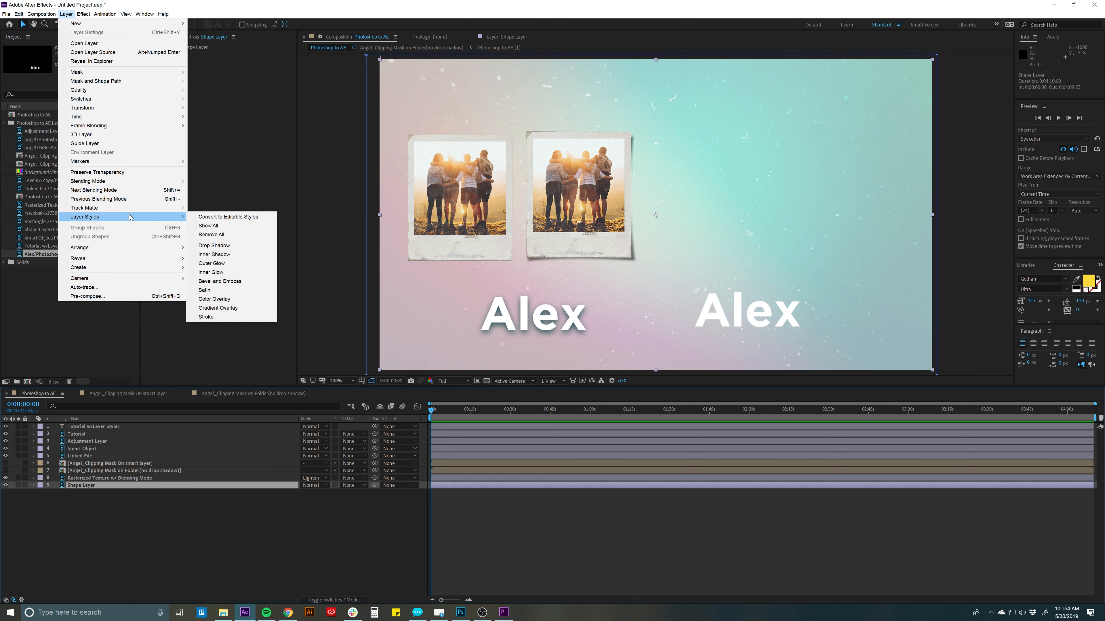
pyautogui.click(215, 299)
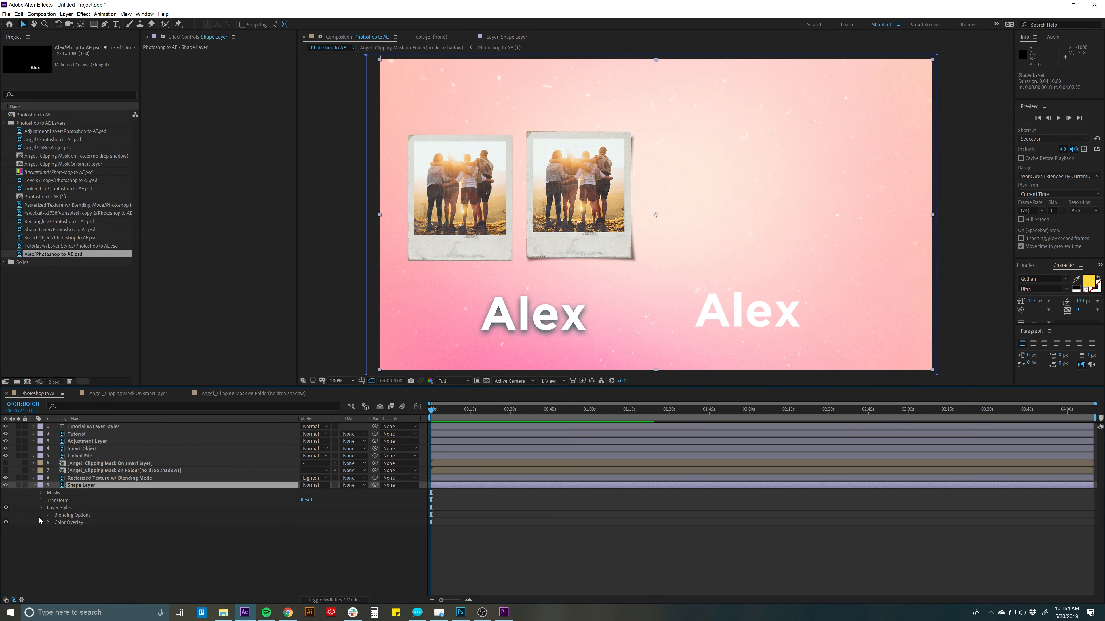
pyautogui.click(48, 522)
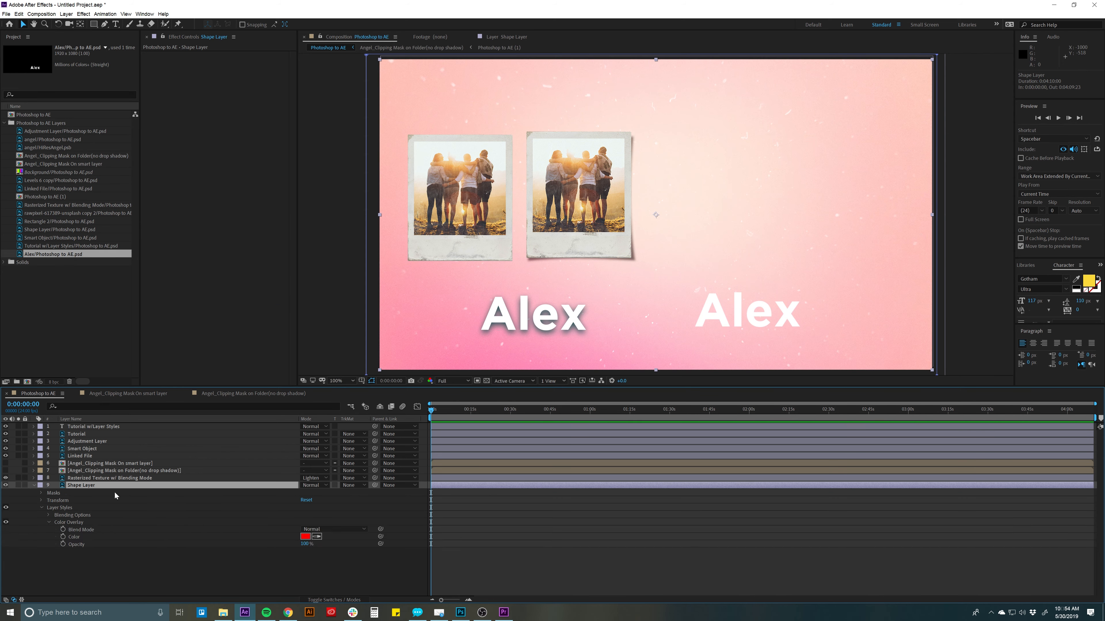
# Step: Delete the Color Overlay style from the Shape Layer and deselect the layer
pyautogui.click(74, 523)
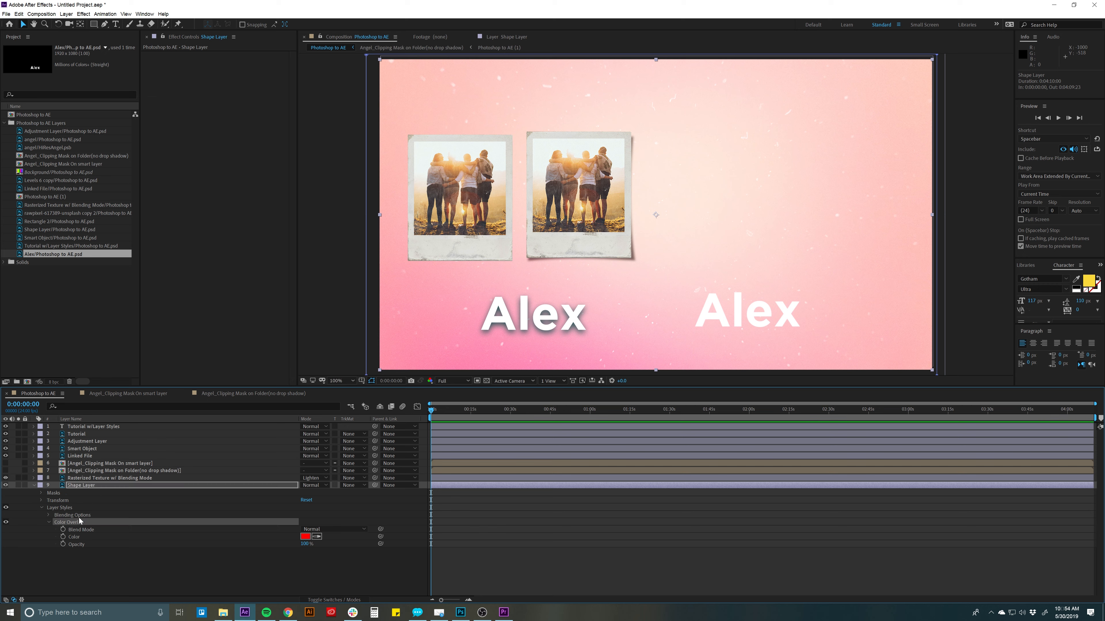
pyautogui.press('Delete')
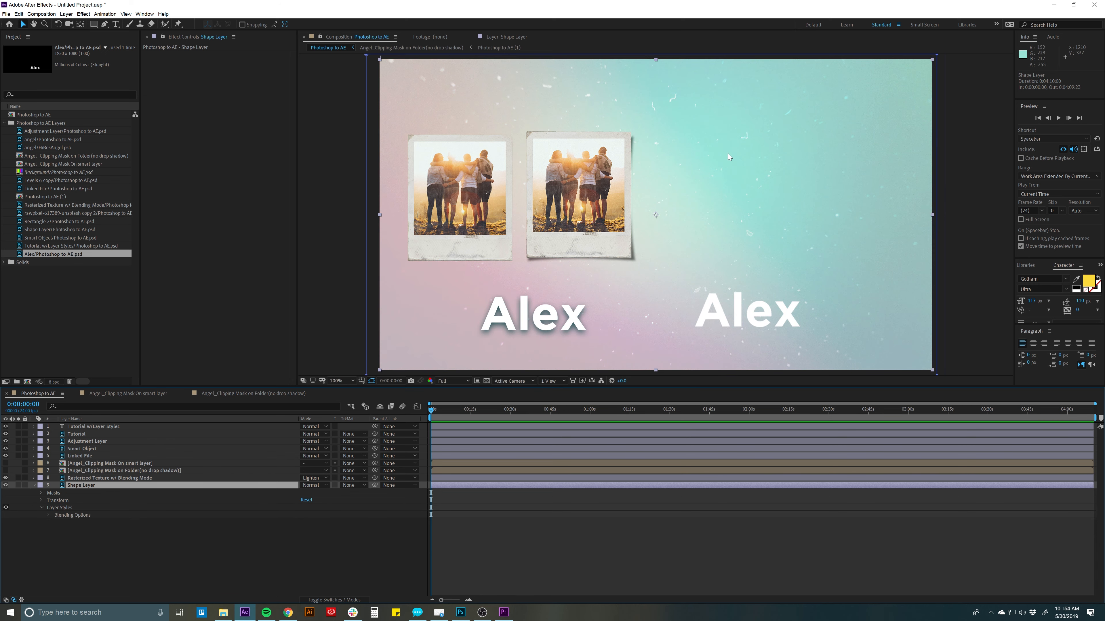
pyautogui.click(648, 538)
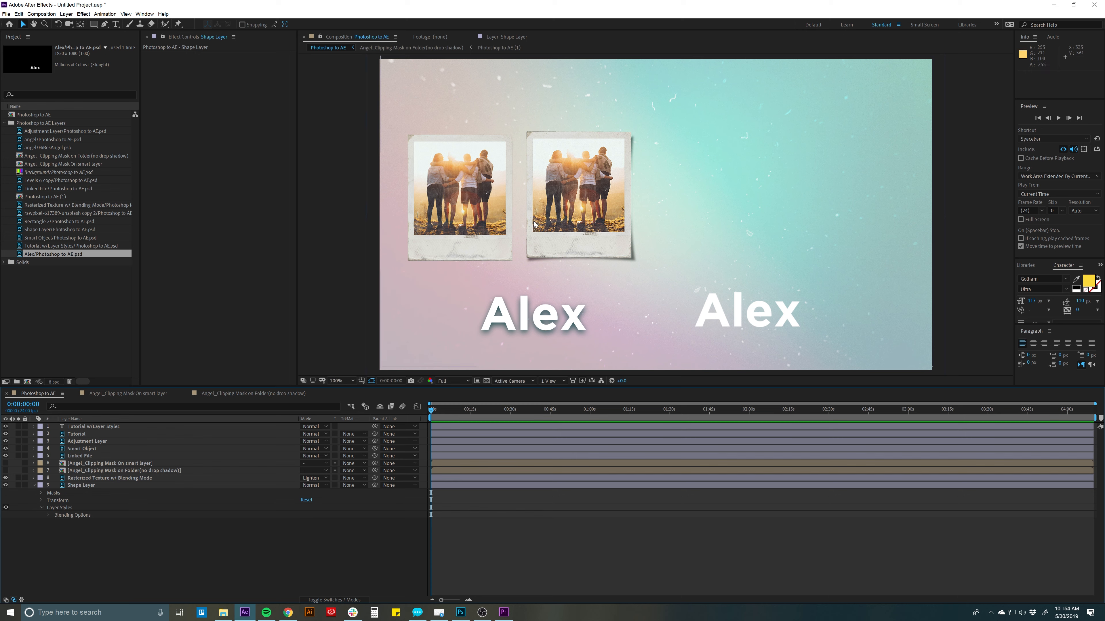
# Step: Expand the Tutorial w/Layer Styles layer's transform properties and move the current time to 0:00:41:08
pyautogui.click(482, 428)
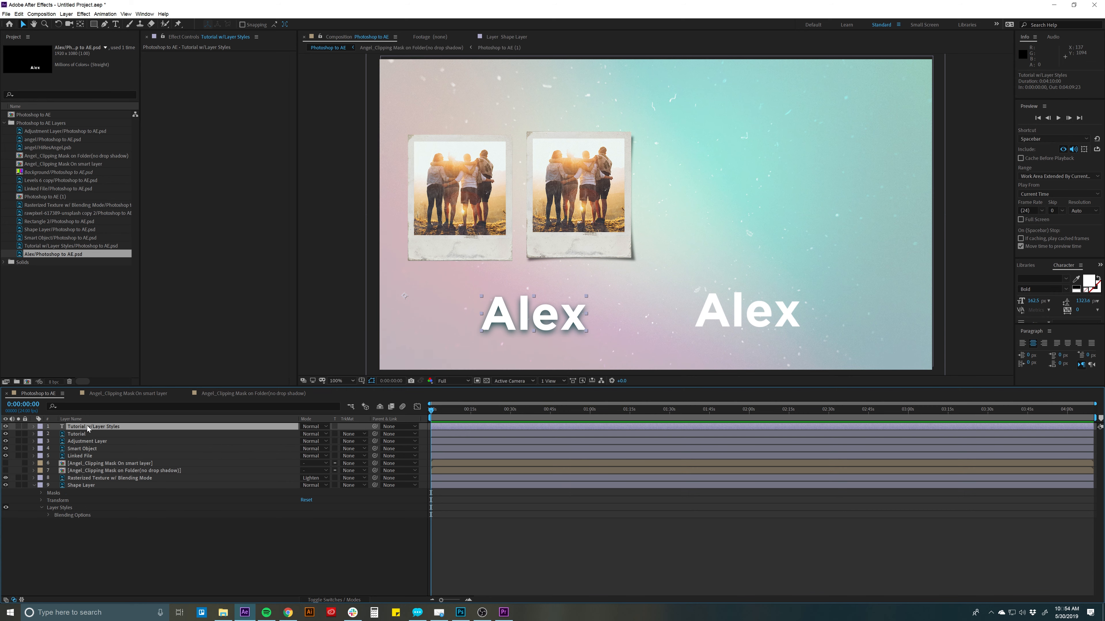
pyautogui.click(34, 427)
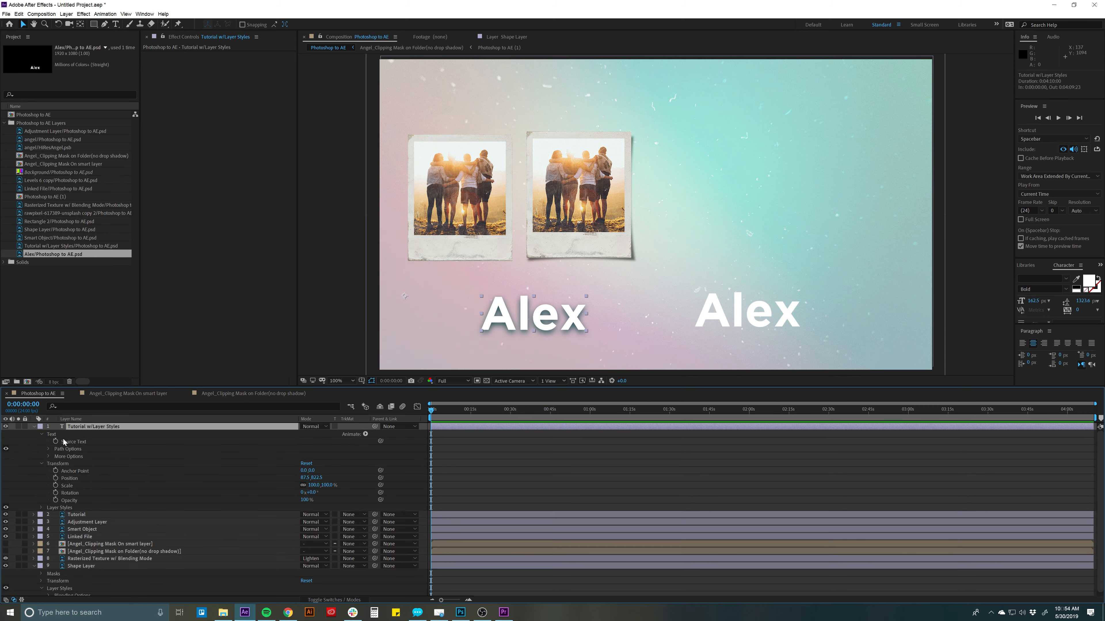
pyautogui.click(68, 478)
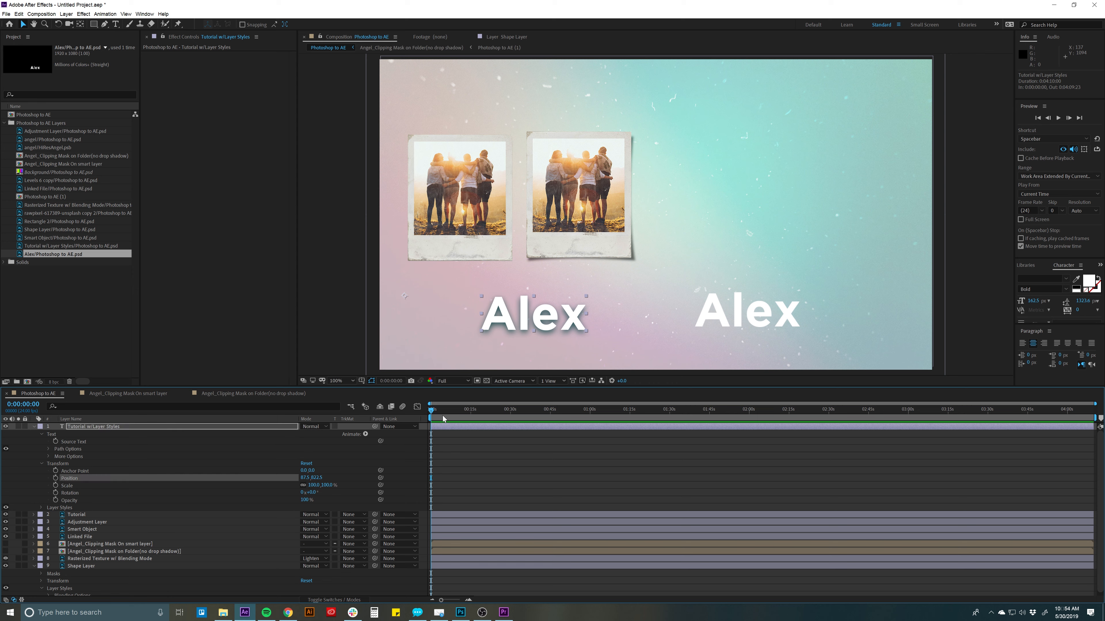
pyautogui.moveTo(473, 411)
pyautogui.mouseDown()
pyautogui.moveTo(493, 416)
pyautogui.moveTo(473, 410)
pyautogui.mouseUp()
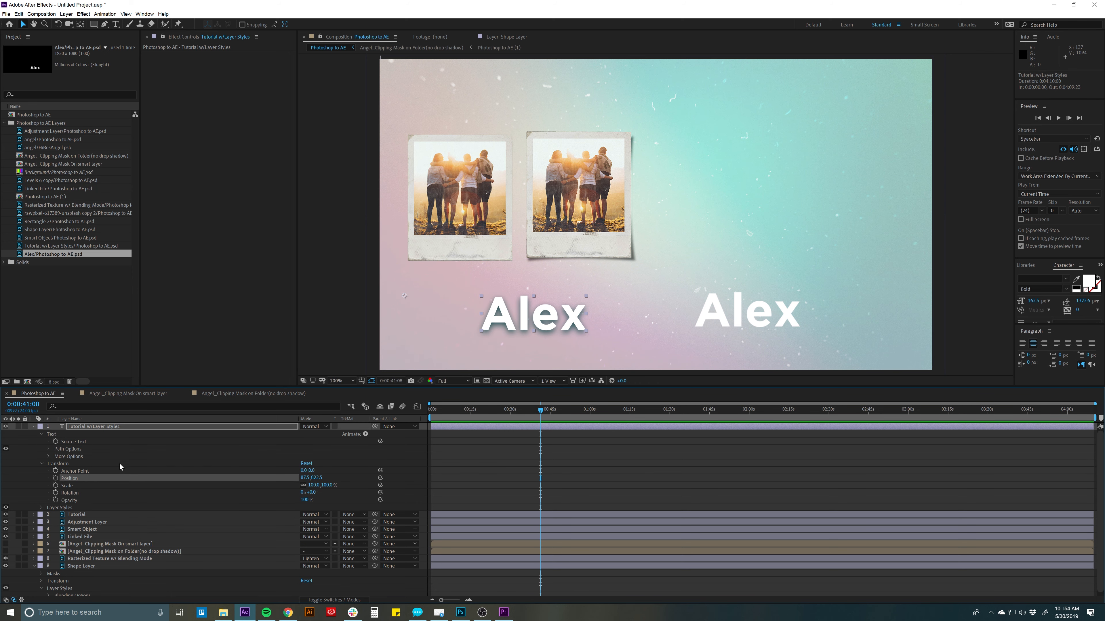
# Step: Show the layer switches and make Tutorial w/Layer Styles a 3D layer
pyautogui.click(108, 429)
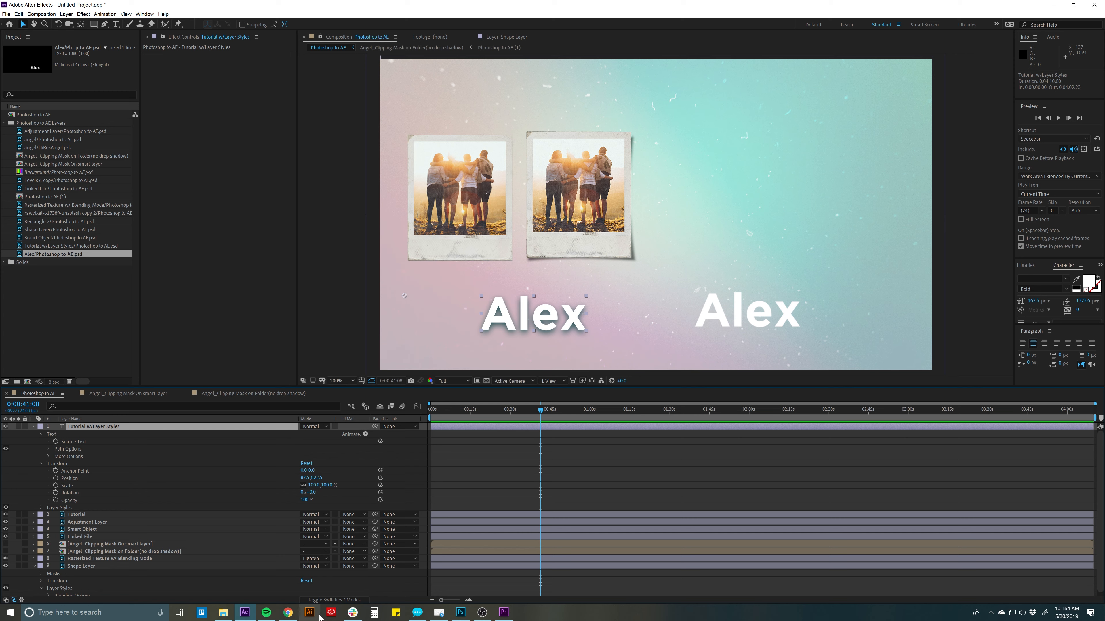
pyautogui.click(334, 600)
pyautogui.click(349, 426)
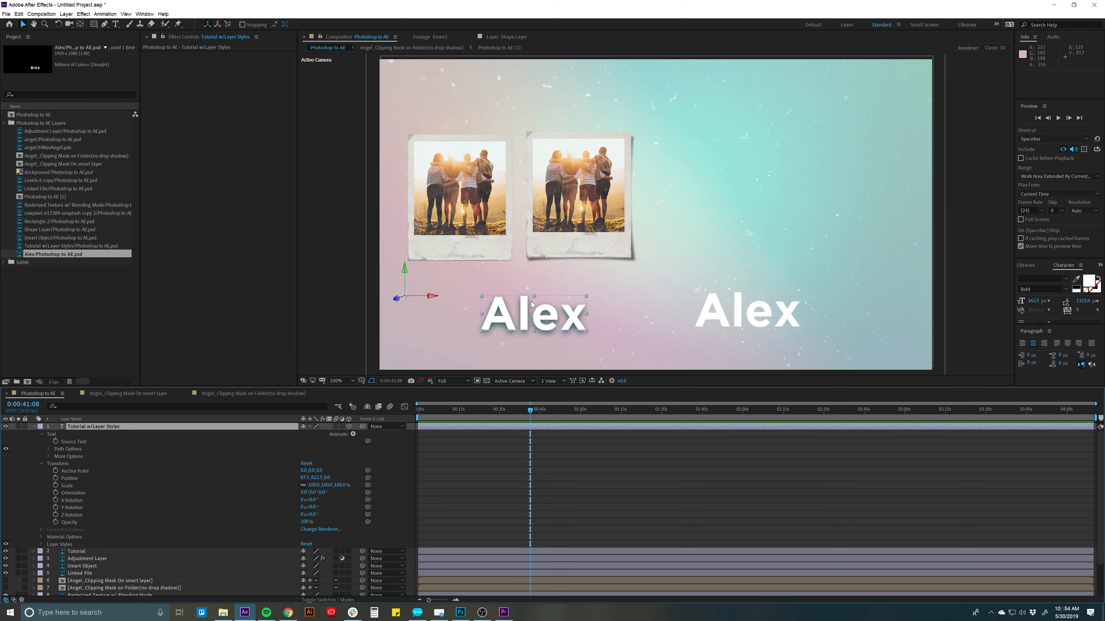
# Step: Try moving the 3D text up and to the right, undo the move, and collapse the layer's properties
pyautogui.moveTo(532, 304); pyautogui.dragTo(591, 269)
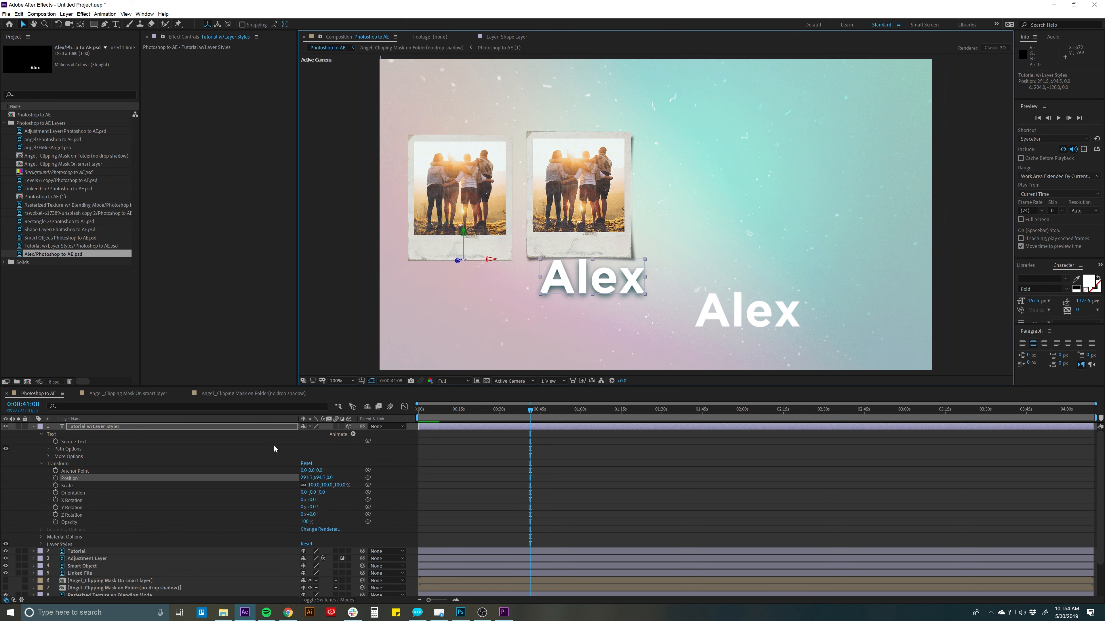
pyautogui.hotkey('ctrl', 'z')
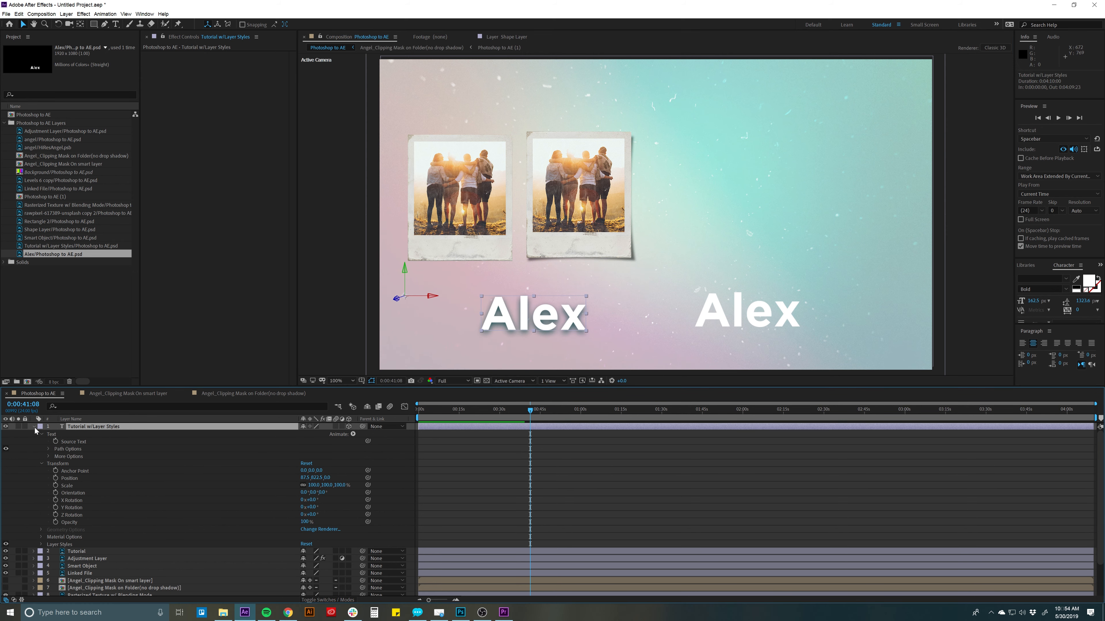
pyautogui.click(33, 427)
# Step: Toggle Collapse Transformations on the Angel_Clipping Mask On smart layer precomp and switch it back
pyautogui.click(235, 555)
pyautogui.click(229, 464)
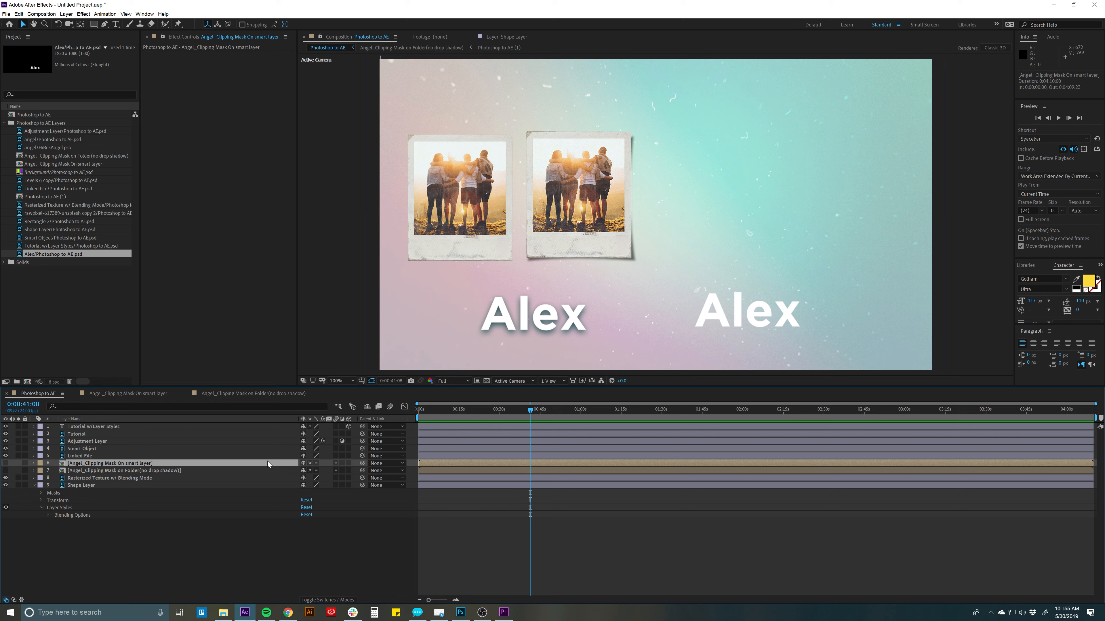
pyautogui.click(310, 464)
pyautogui.click(309, 463)
# Step: Look inside both Angel clipping mask precomps, and return to the Photoshop to AE composition
pyautogui.doubleClick(289, 464)
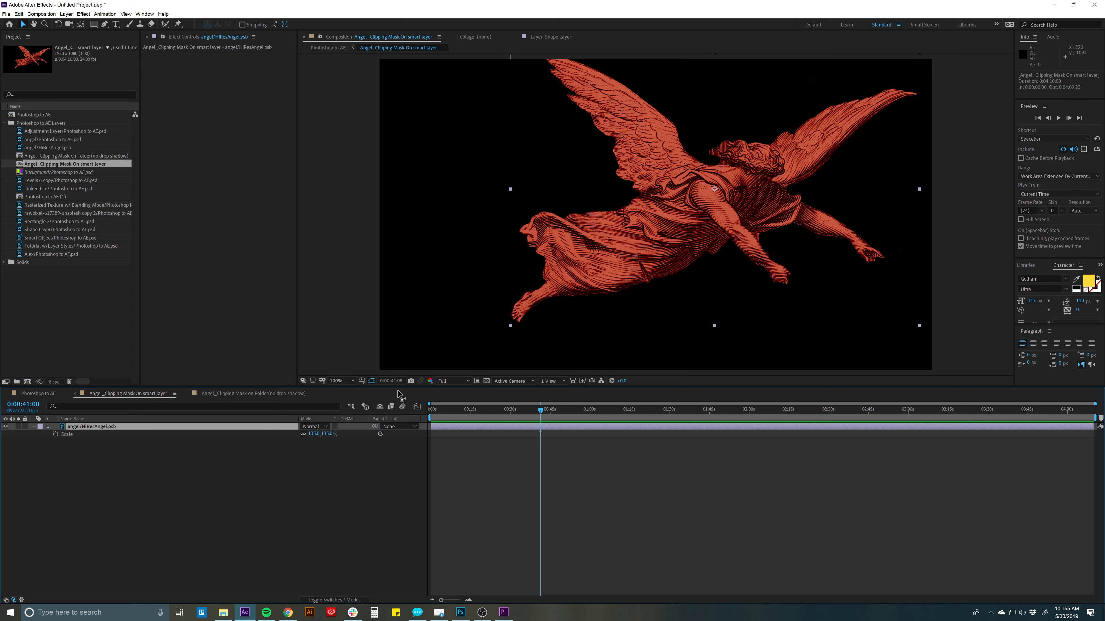
pyautogui.click(235, 394)
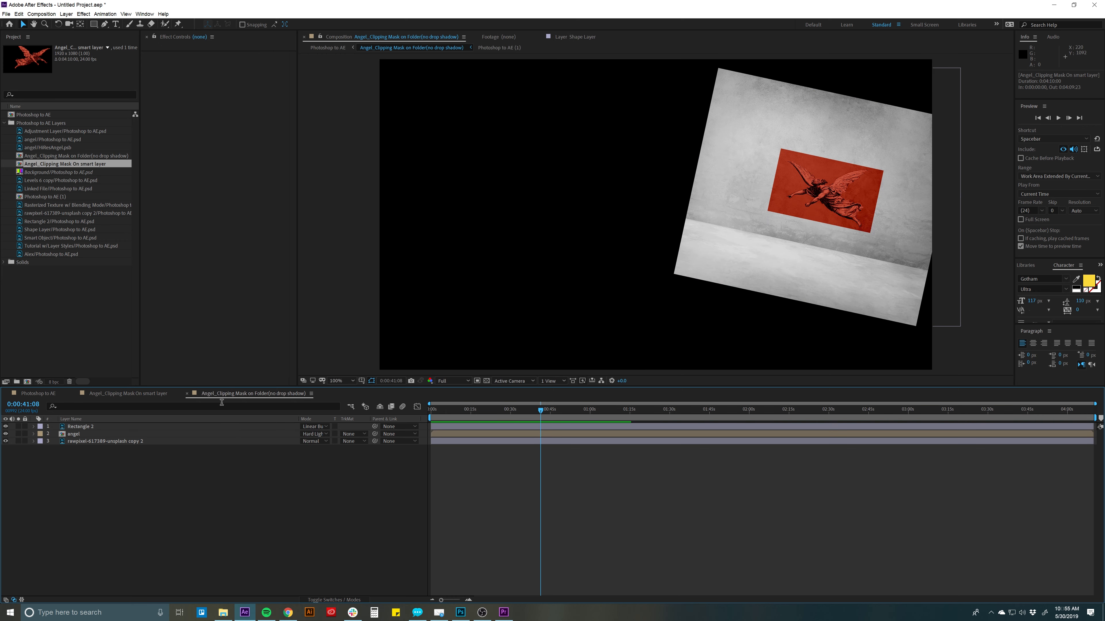
pyautogui.click(29, 393)
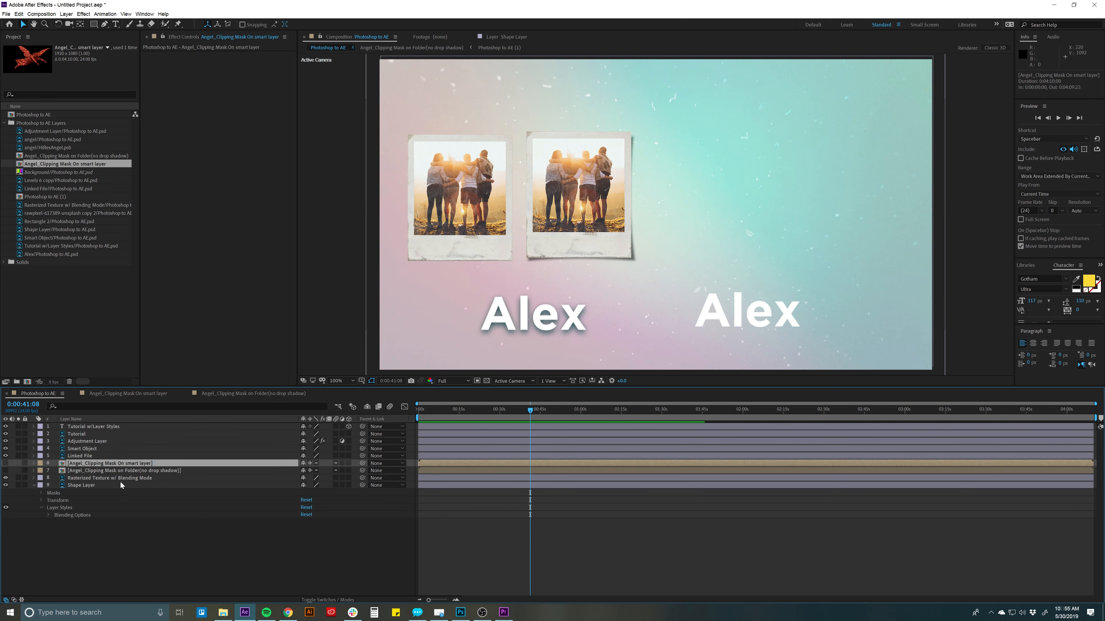
# Step: Reveal the modified properties of Tutorial w/Layer Styles and delete its Drop Shadow style
pyautogui.click(104, 427)
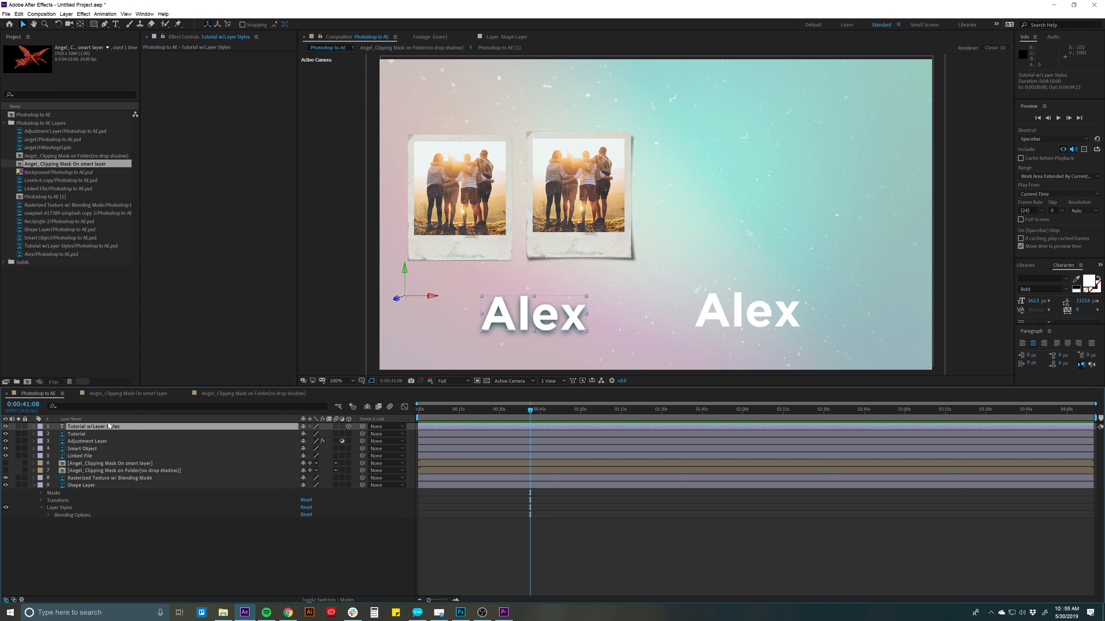
pyautogui.press('u')
pyautogui.press('u')
pyautogui.click(67, 486)
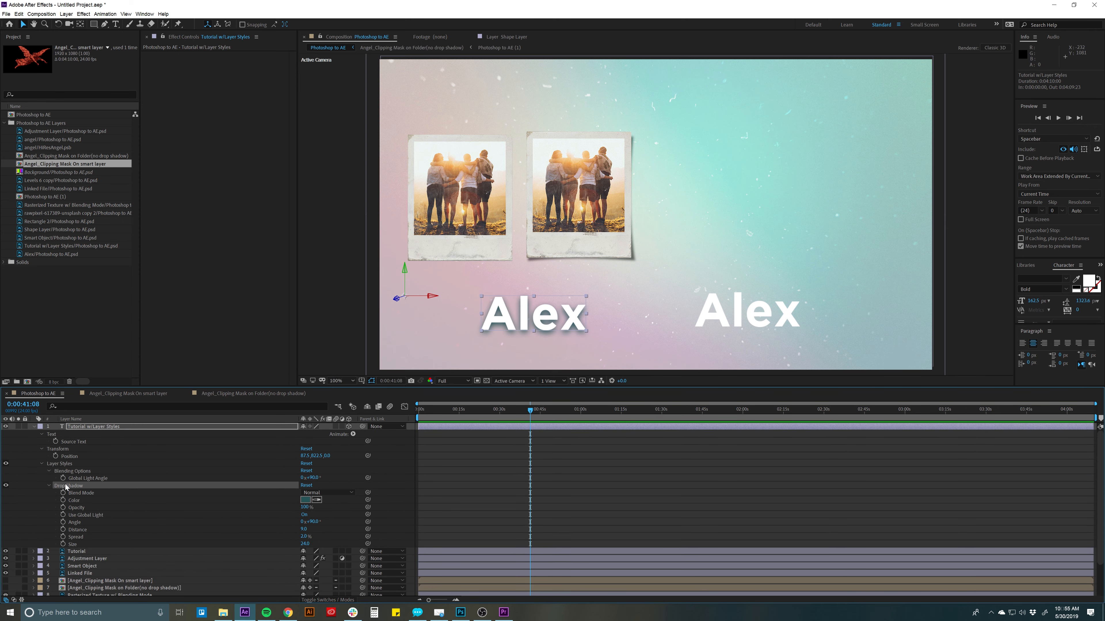
pyautogui.press('Delete')
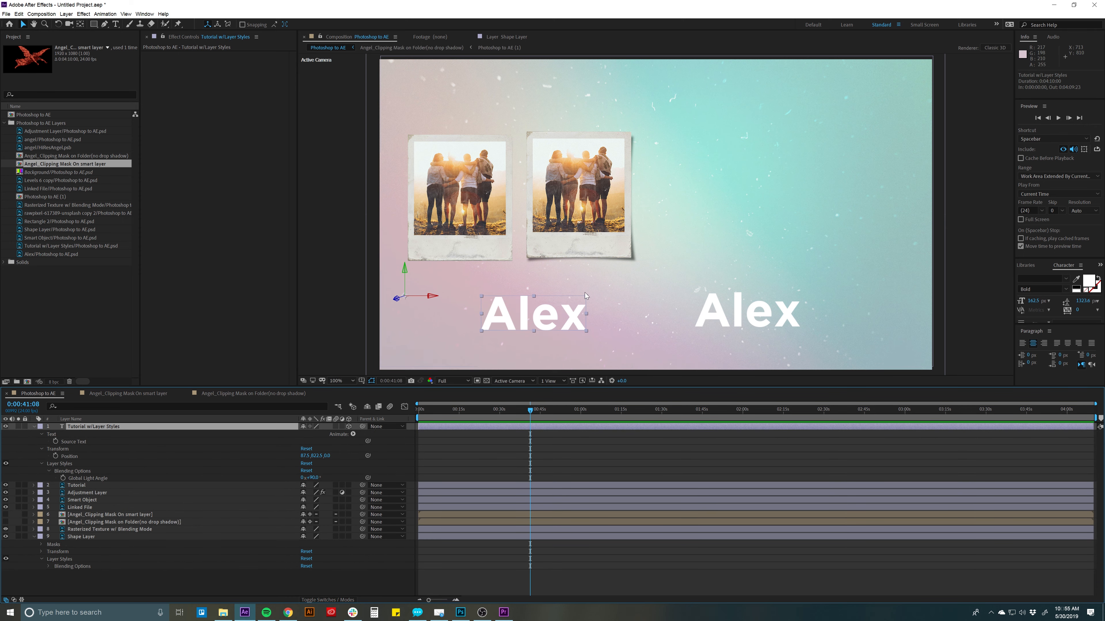
# Step: Move the Tutorial w/Layer Styles text to the right of the photos and centre its anchor point on the word
pyautogui.moveTo(564, 324); pyautogui.dragTo(731, 220)
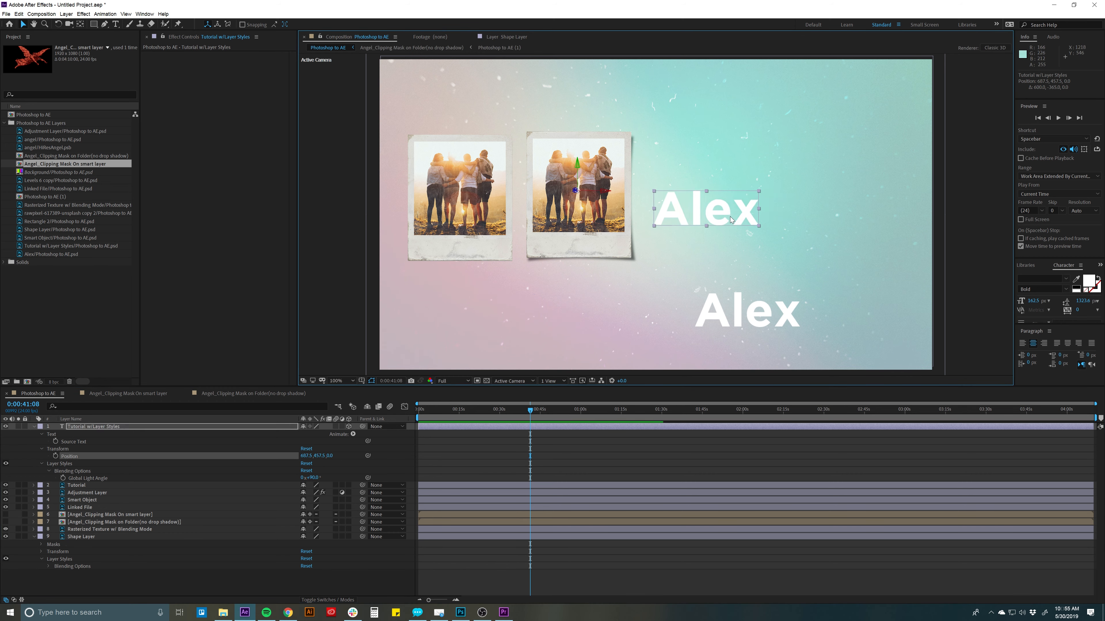
pyautogui.press('y')
pyautogui.moveTo(579, 194); pyautogui.dragTo(701, 211)
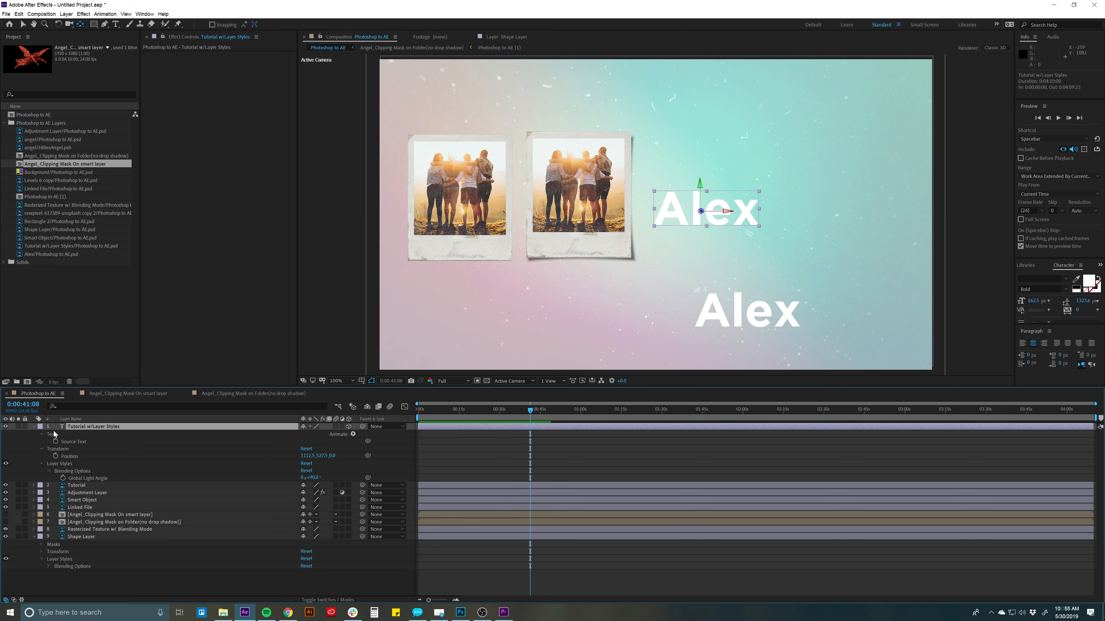
pyautogui.click(35, 426)
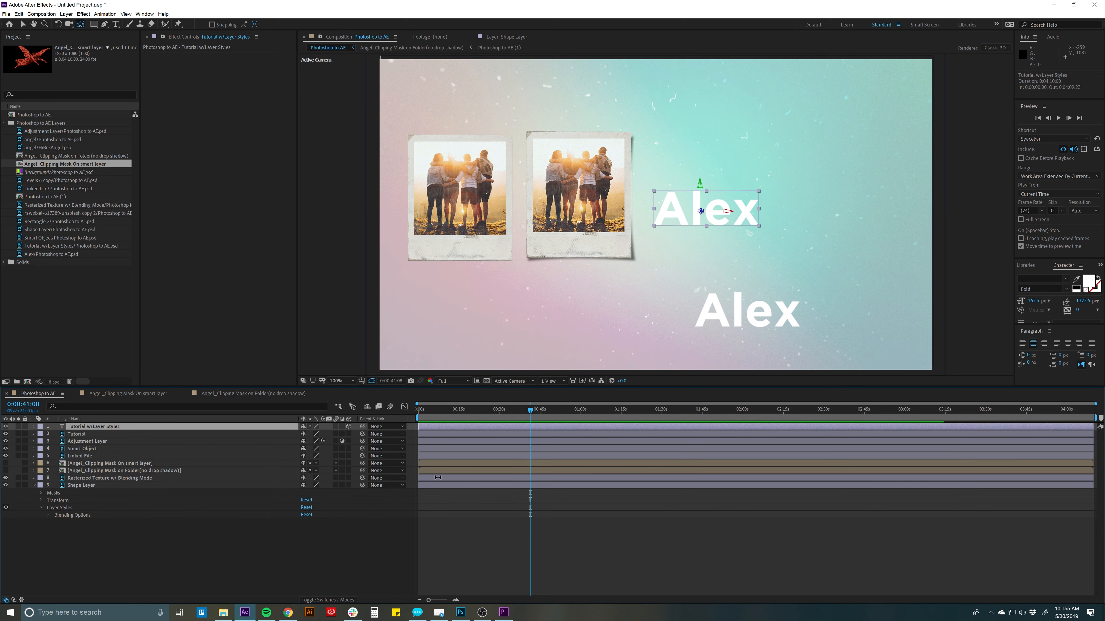
# Step: Move the 3D Tutorial w/Layer Styles text toward the camera until its first letter fills the right part of the frame
pyautogui.press('v')
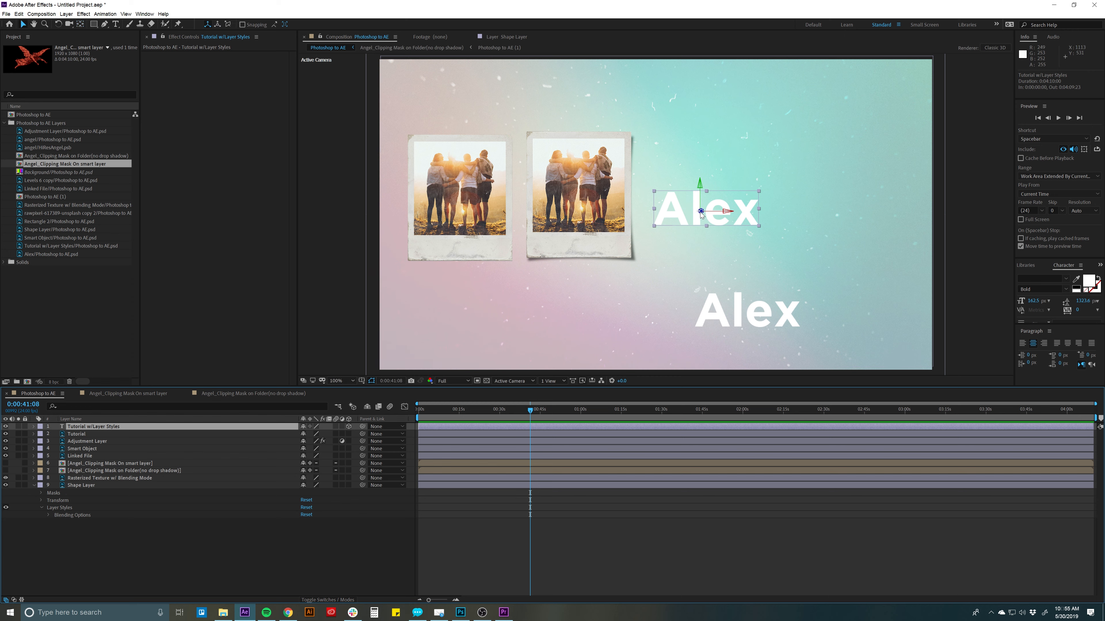
pyautogui.moveTo(700, 210); pyautogui.dragTo(757, 206)
pyautogui.moveTo(1103, 2); pyautogui.dragTo(1104, 3)
pyautogui.moveTo(774, 202); pyautogui.dragTo(812, 173)
pyautogui.moveTo(726, 180); pyautogui.dragTo(692, 189)
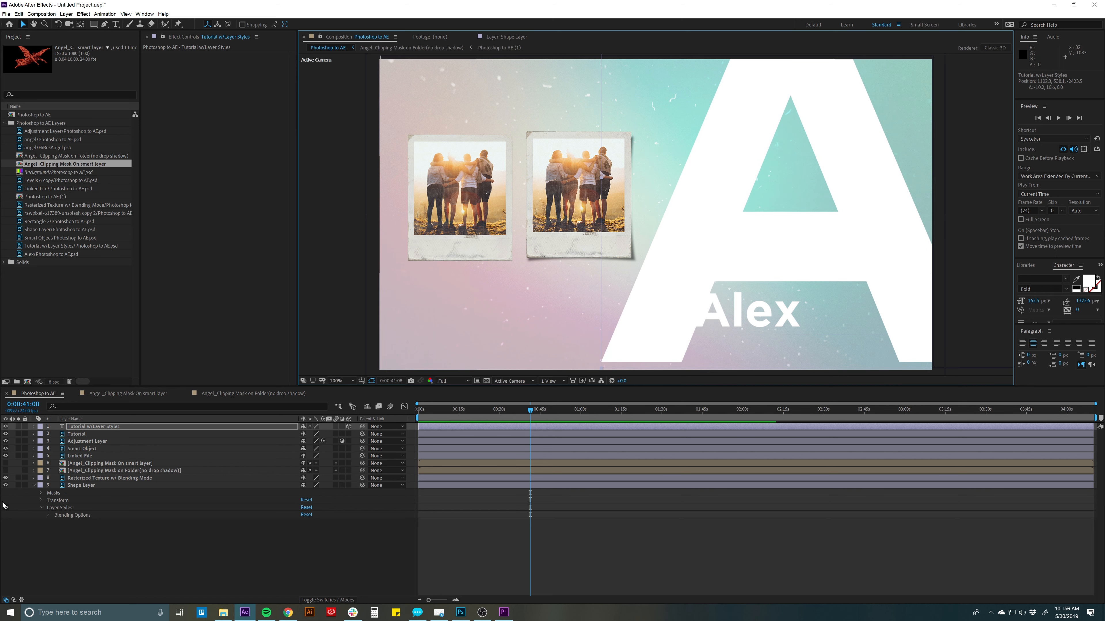
pyautogui.click(97, 427)
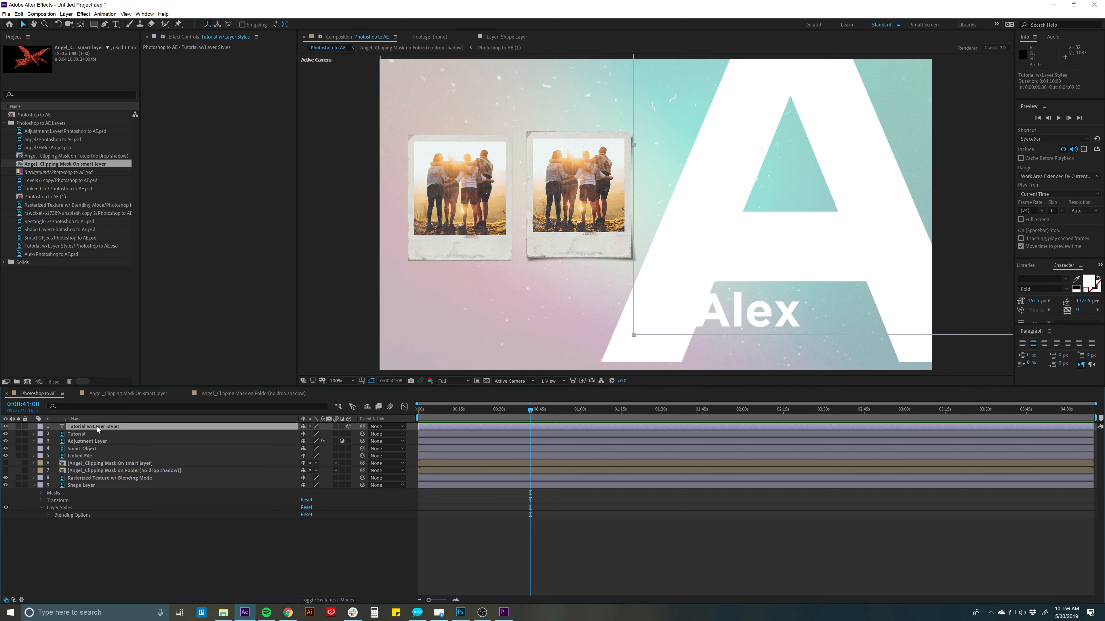
# Step: Undo the last moves of the 3D text toward the camera and pre-compose the Tutorial w/Layer Styles layer as Text
pyautogui.hotkey('ctrl', 'z')
pyautogui.hotkey('ctrl', 'z')
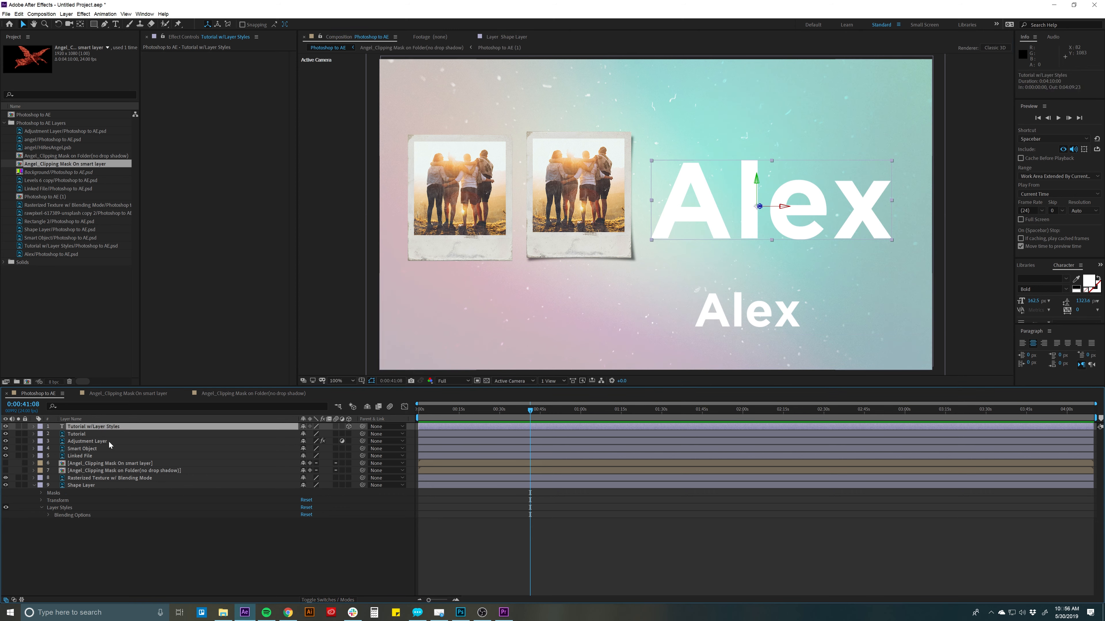
pyautogui.hotkey('ctrl', 'shift', 'c')
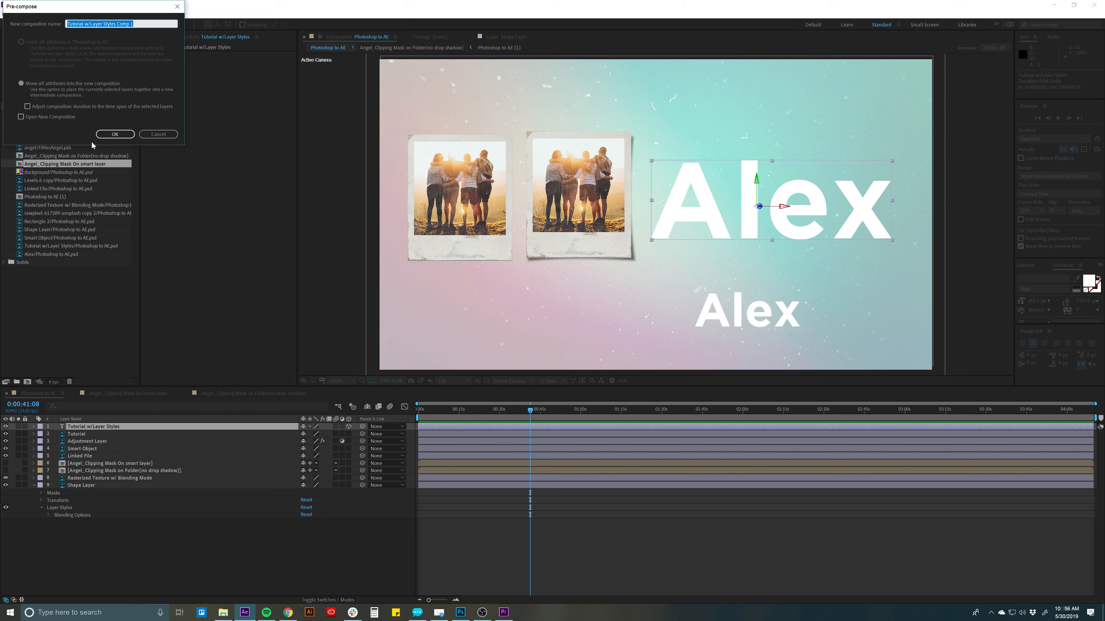
pyautogui.write('Text')
pyautogui.click(115, 134)
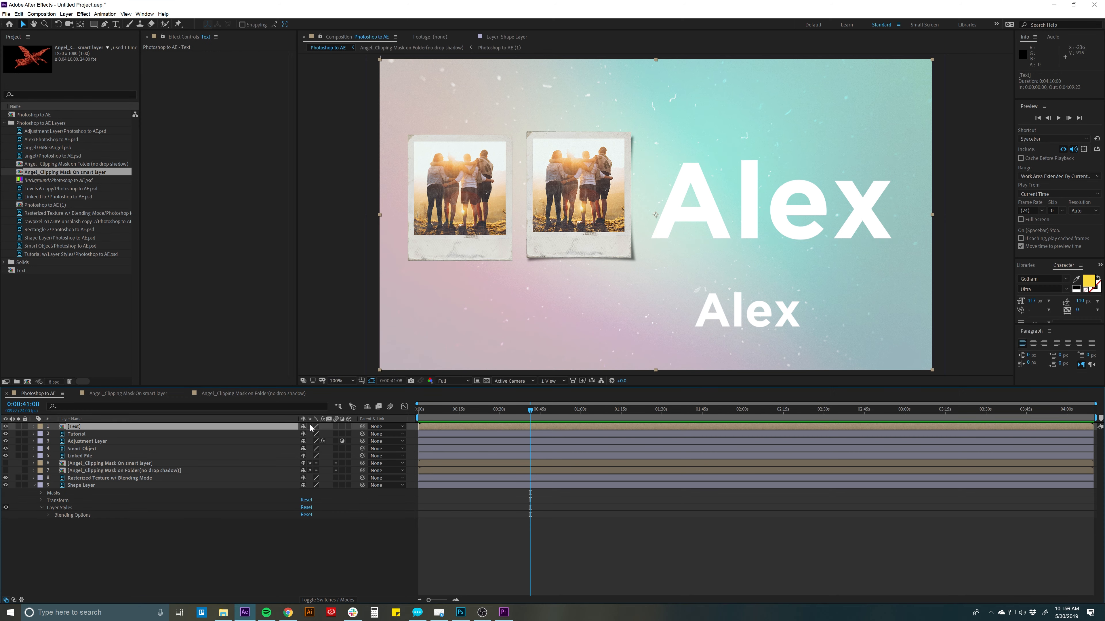
# Step: Make the Text precomp a 3D layer and move it toward the camera until its first letter overfills the frame's right part
pyautogui.click(348, 426)
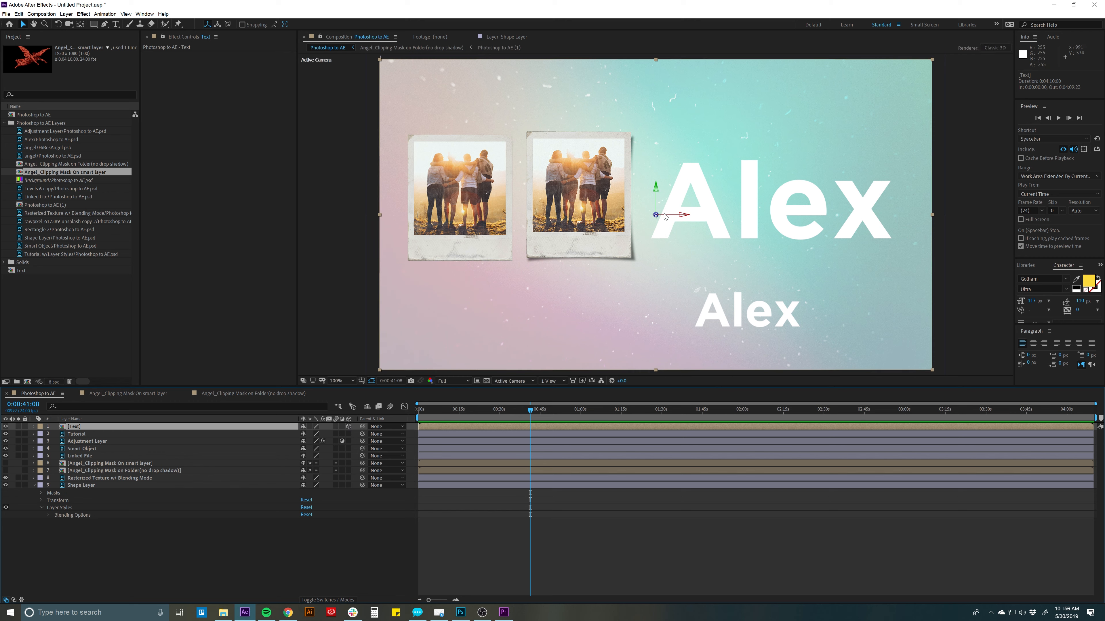
pyautogui.moveTo(656, 214); pyautogui.dragTo(829, 265)
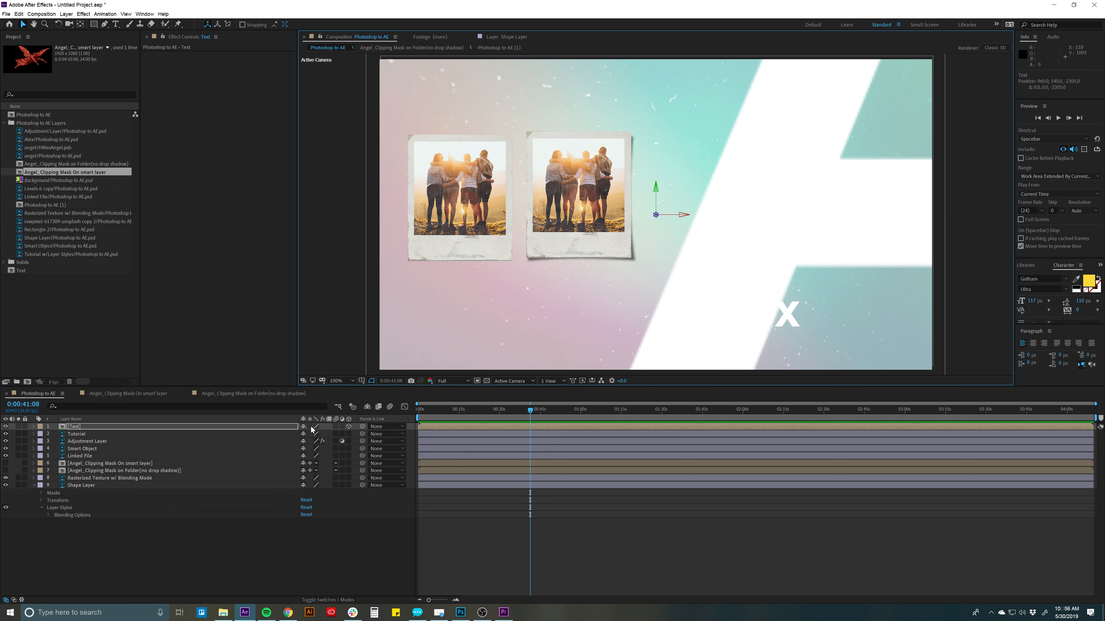
# Step: Enable Collapse Transformations on the Text precomp and reposition it in 3D so the lower opening of its A frames the second photo
pyautogui.click(294, 428)
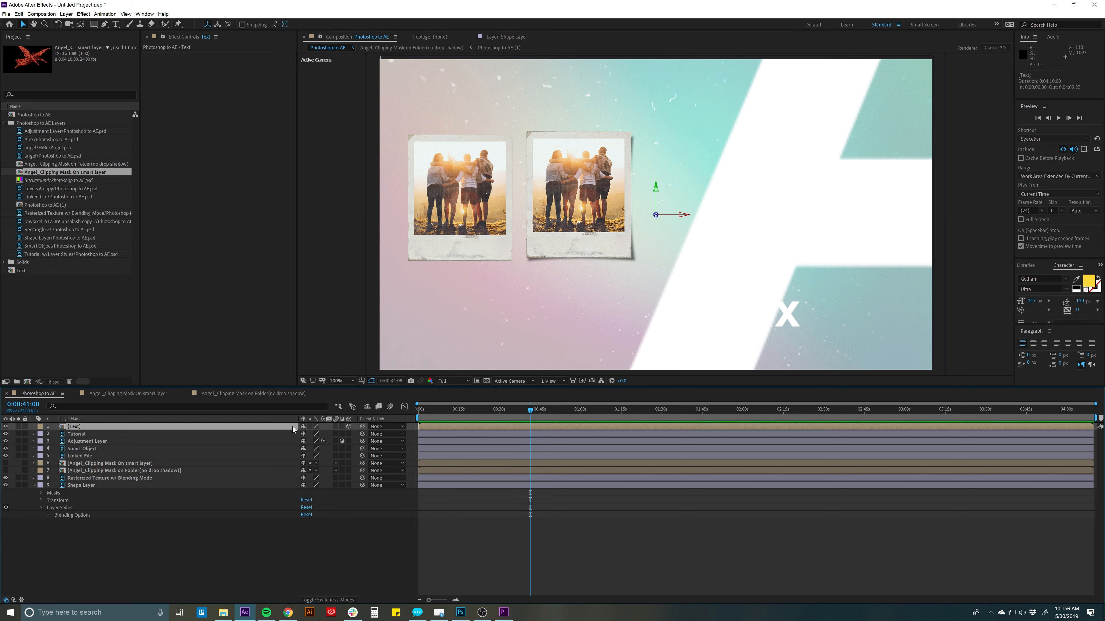
pyautogui.click(310, 427)
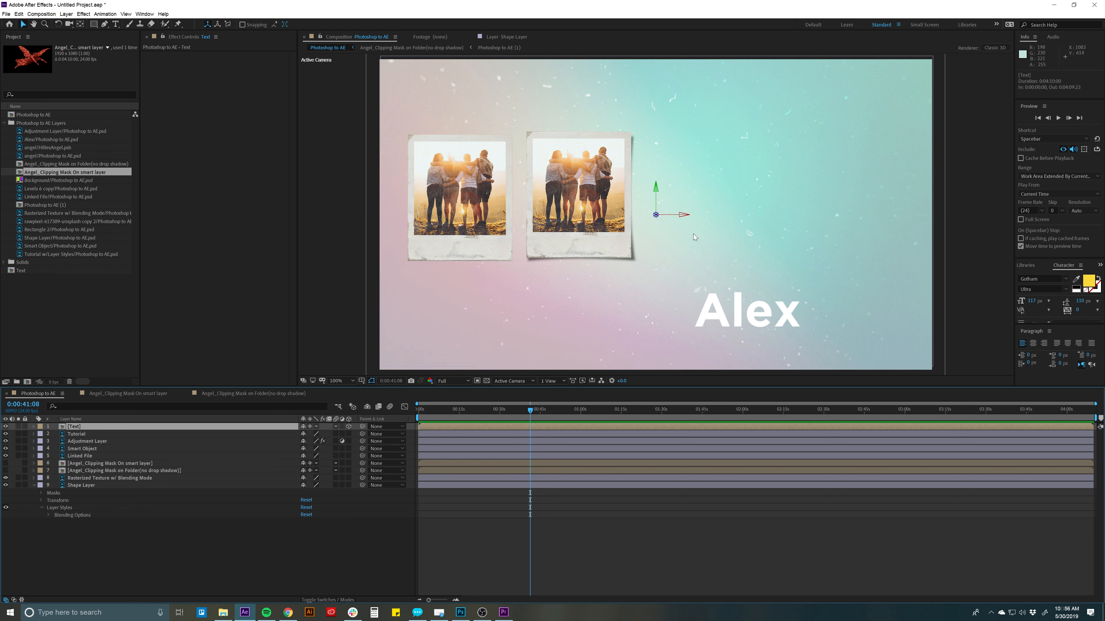
pyautogui.moveTo(655, 216); pyautogui.dragTo(688, 200)
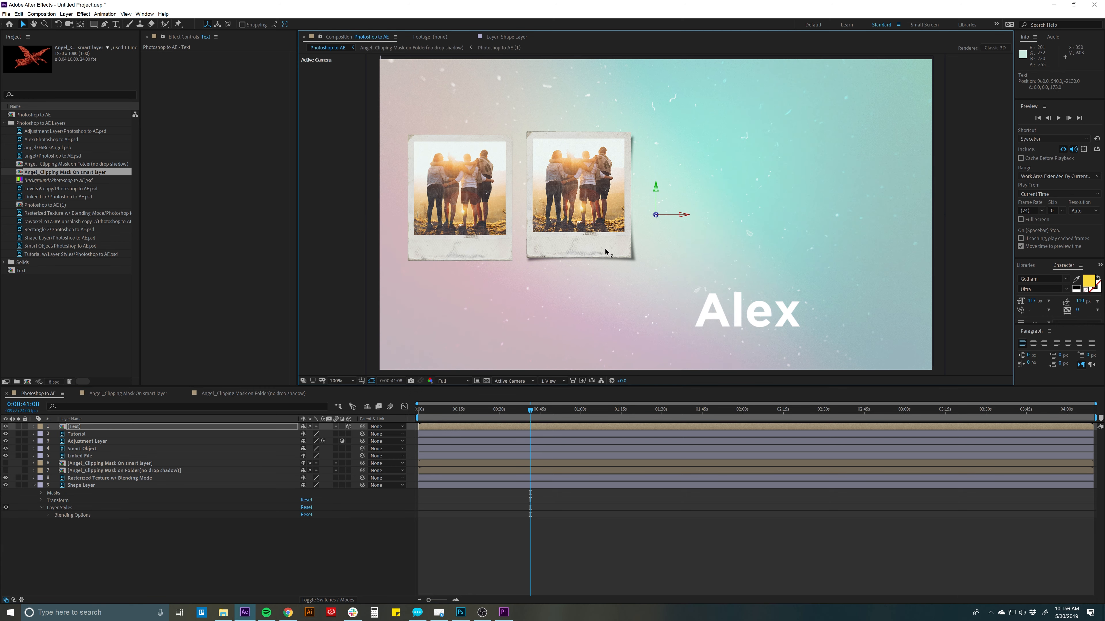
pyautogui.moveTo(606, 252); pyautogui.dragTo(568, 261)
pyautogui.moveTo(477, 337); pyautogui.dragTo(517, 333)
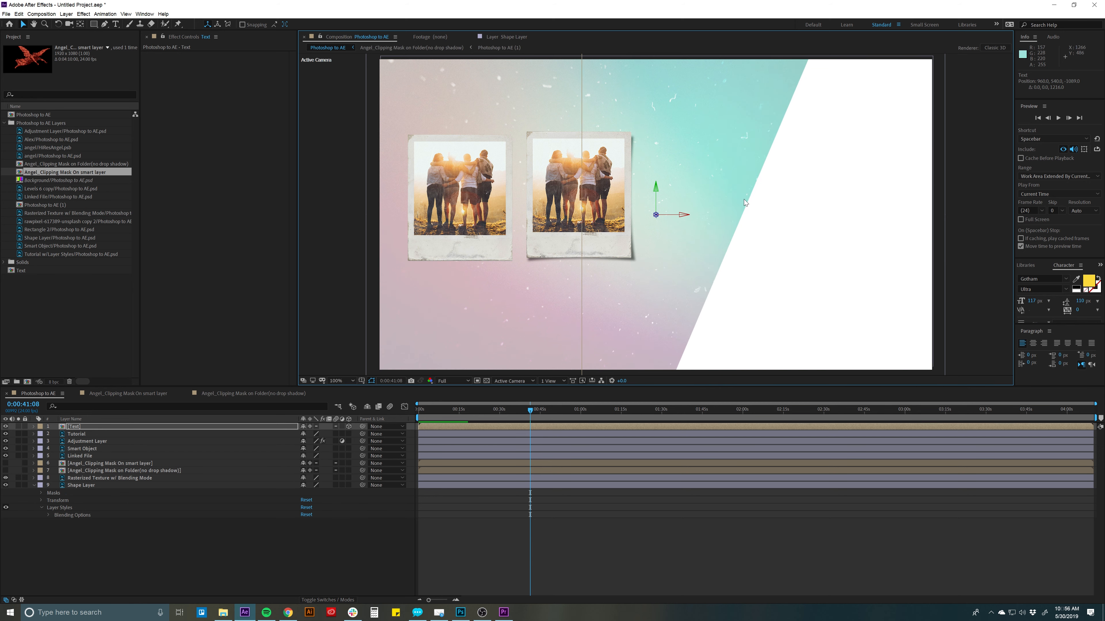
pyautogui.moveTo(780, 237); pyautogui.dragTo(394, 359)
pyautogui.moveTo(613, 255); pyautogui.dragTo(679, 302)
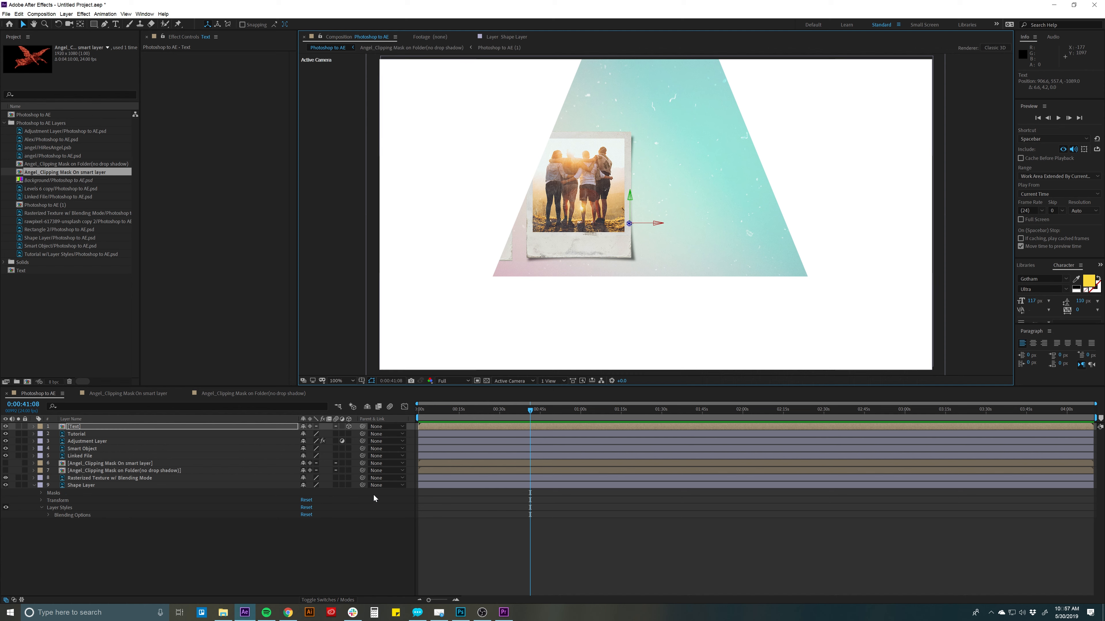
pyautogui.click(301, 427)
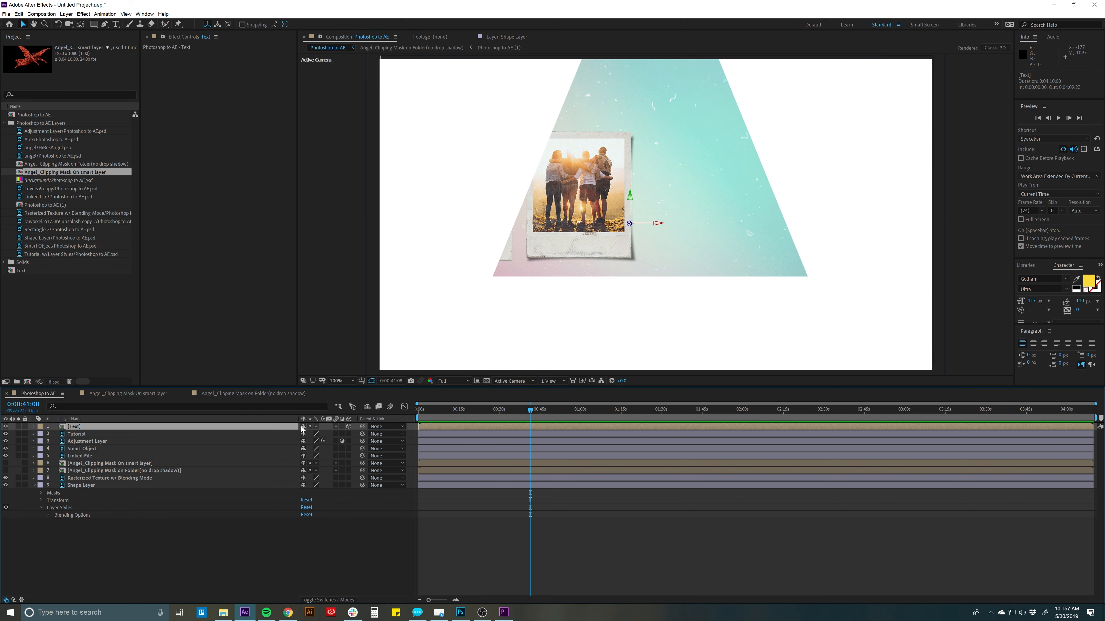
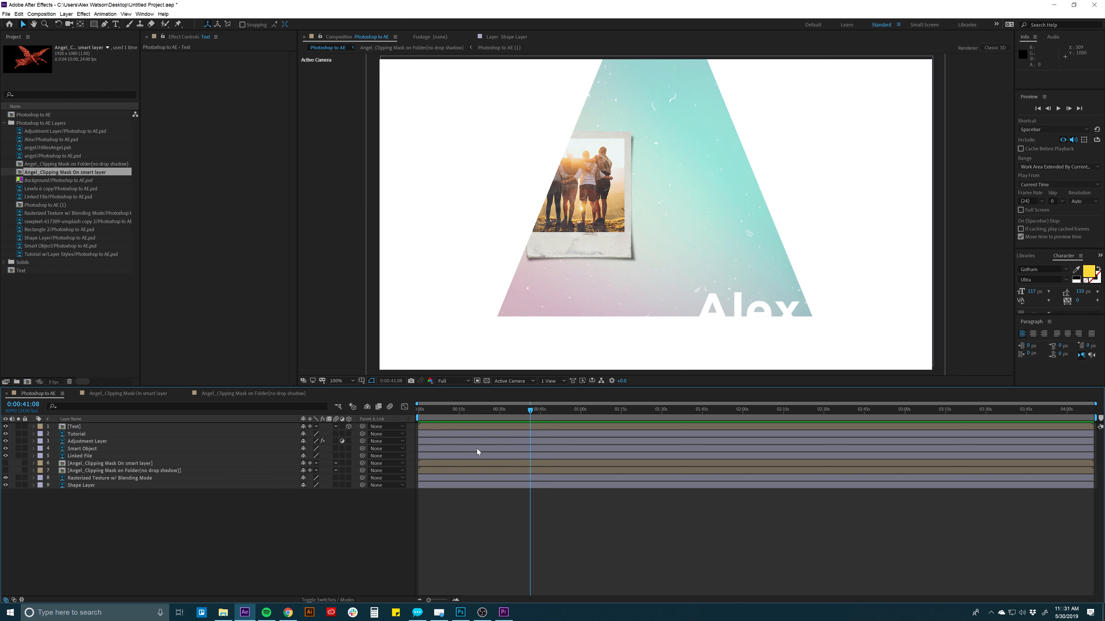
# Step: Delete every item from the project, including the Photoshop to AE composition and its layers folder
pyautogui.click(440, 485)
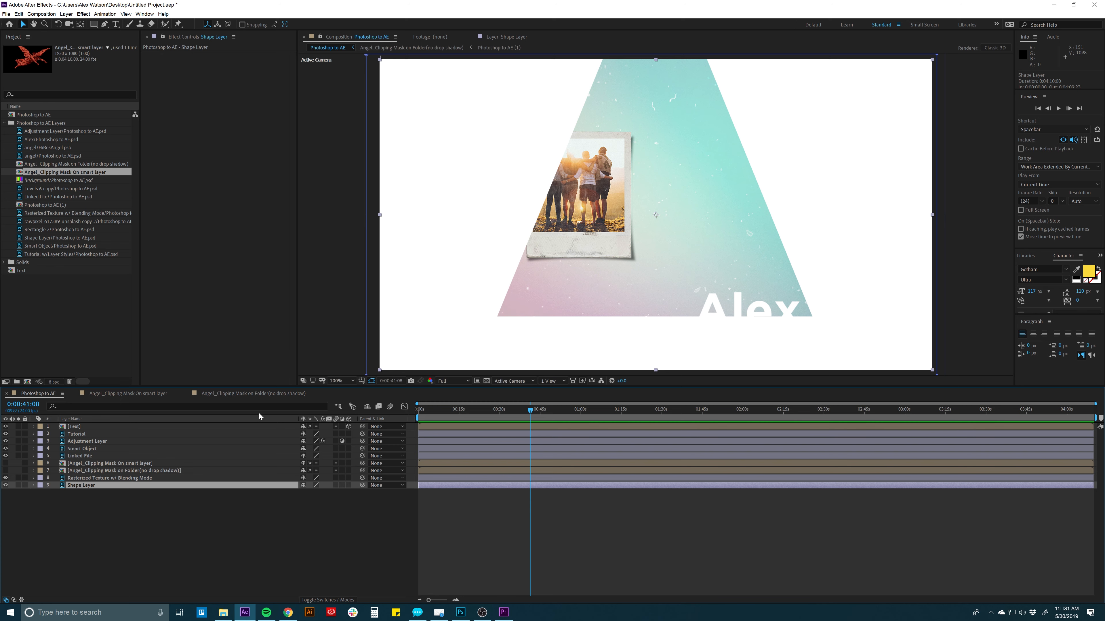
pyautogui.click(95, 328)
pyautogui.hotkey('ctrl', 'a')
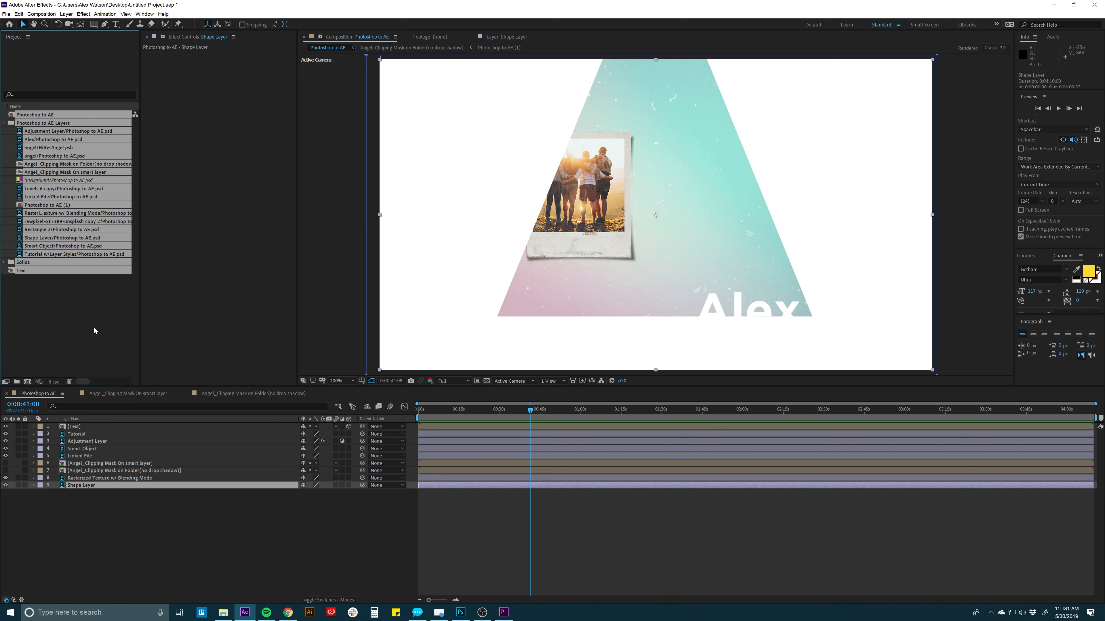
pyautogui.press('Delete')
pyautogui.press('Return')
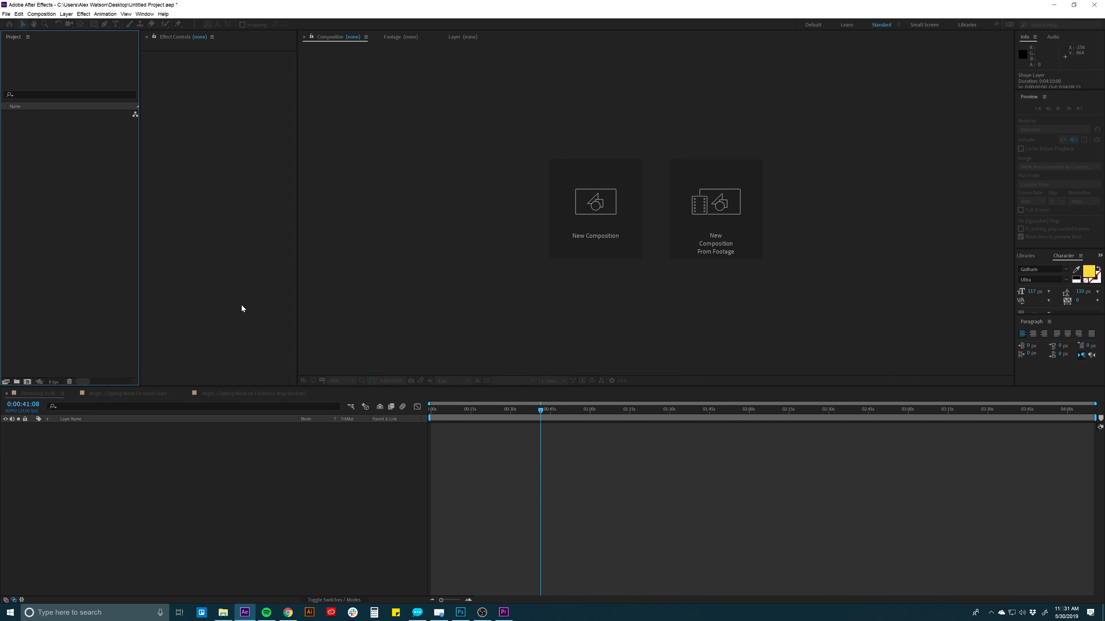
pyautogui.click(500, 482)
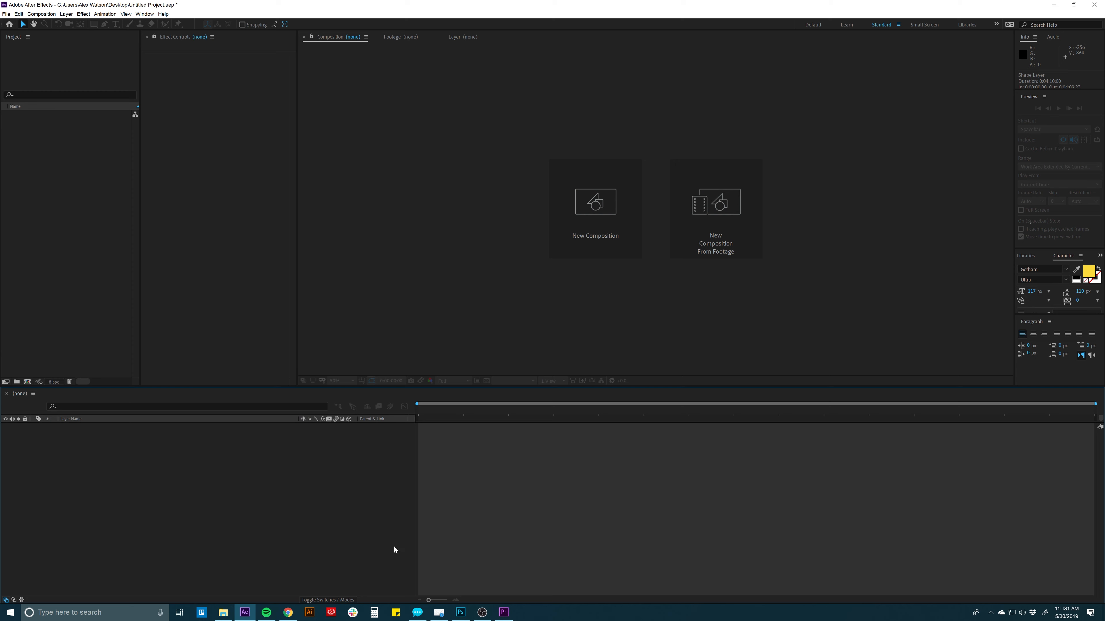
# Step: Switch to Photoshop and examine the layer groups of the BestSummer_Tutorial.psd document, including Color Correction and Overlays and Texture
pyautogui.click(460, 612)
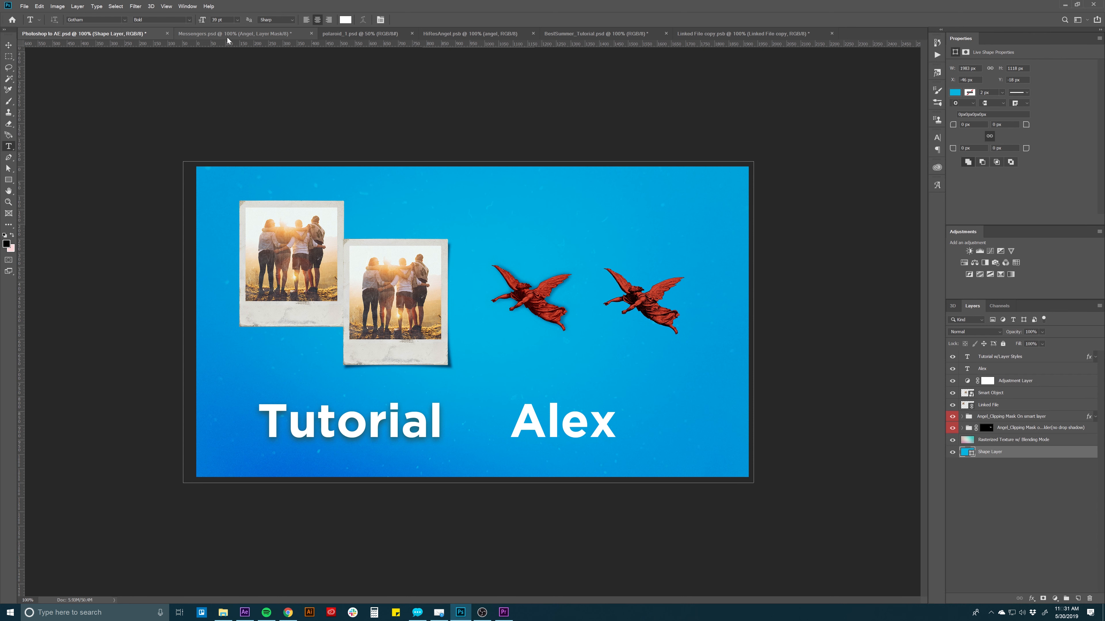
pyautogui.click(616, 37)
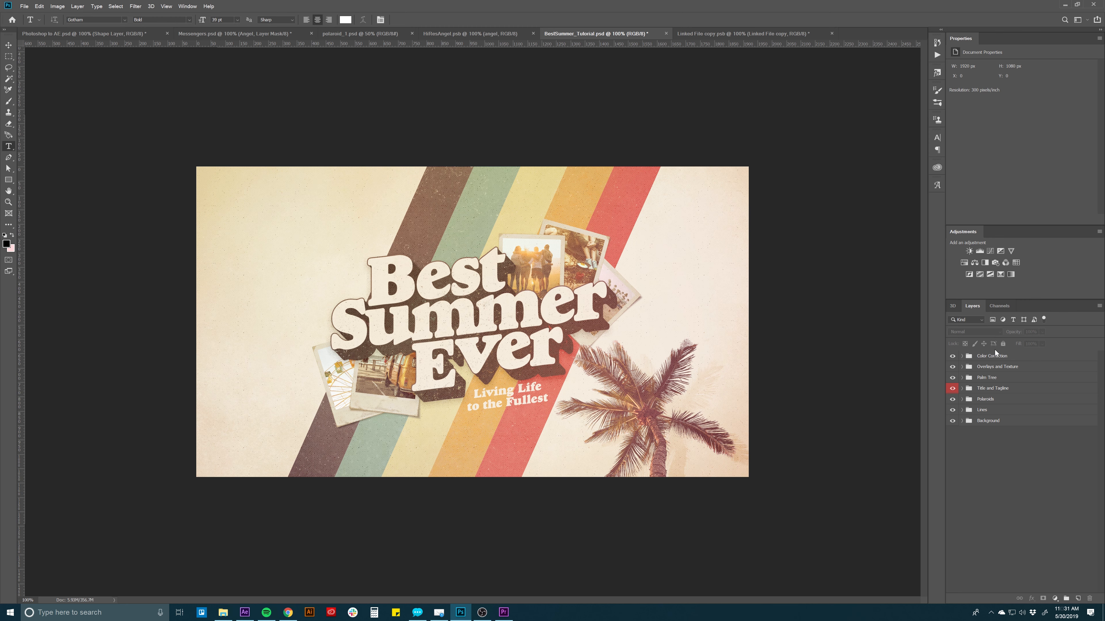
pyautogui.click(998, 356)
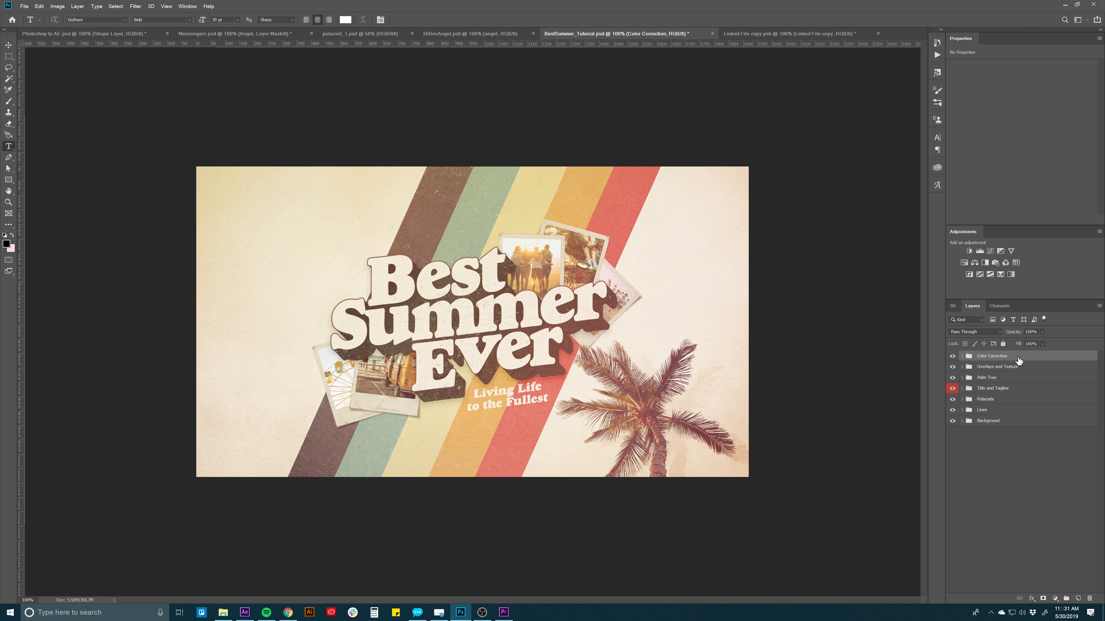
pyautogui.click(998, 368)
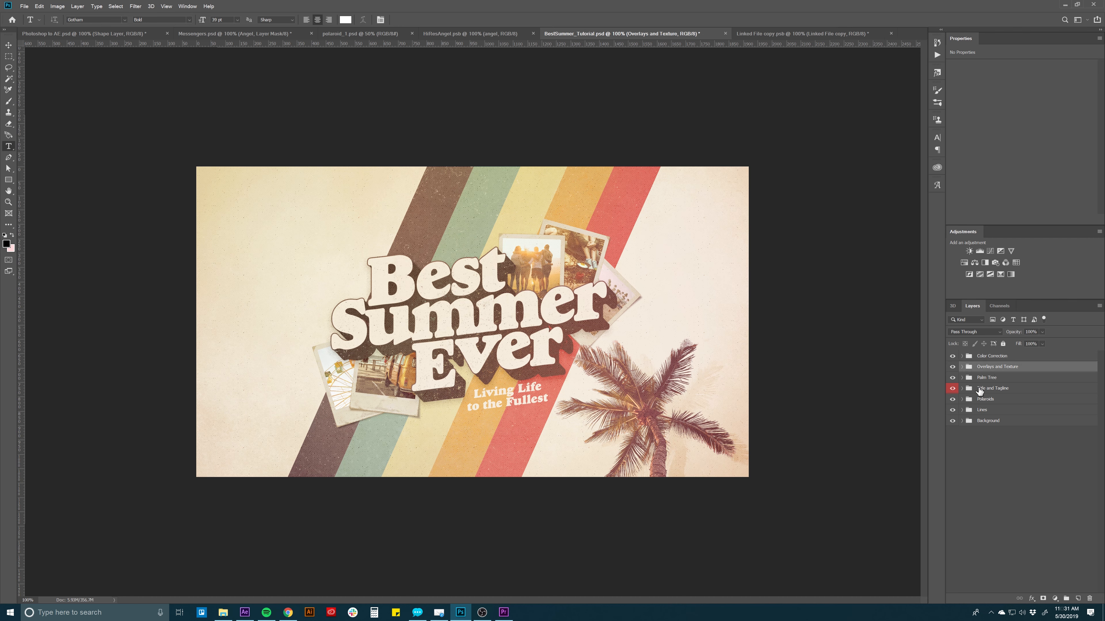
pyautogui.click(1002, 431)
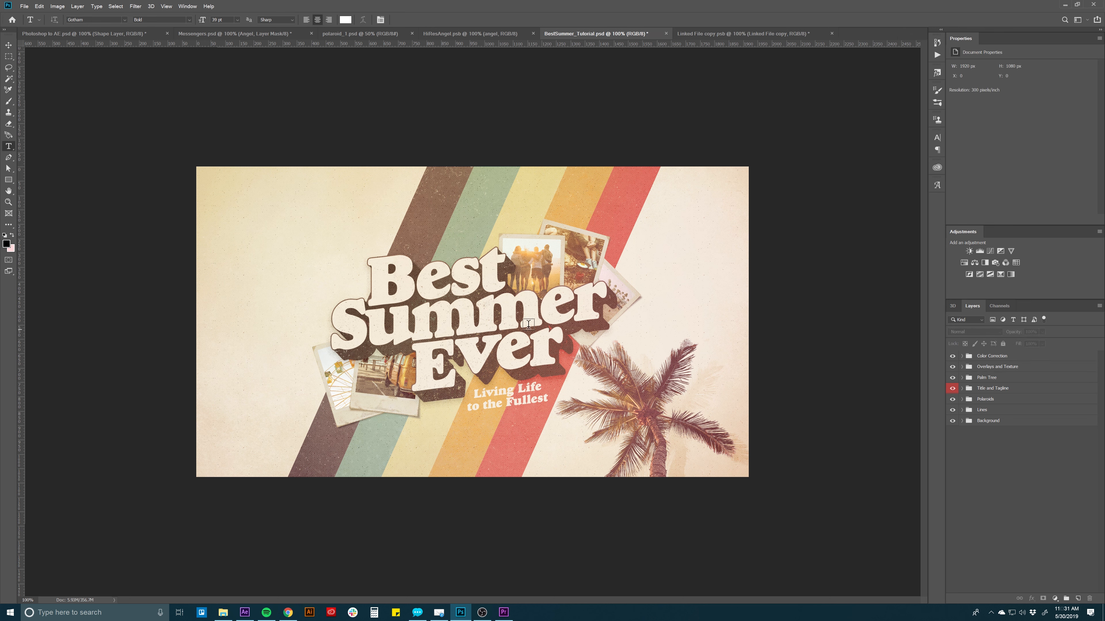
# Step: Switch to After Effects and choose BestSummer_Tutorial from the Best Summer Ever folder in Pixel Preacher Projects for import
pyautogui.click(244, 613)
pyautogui.click(53, 173)
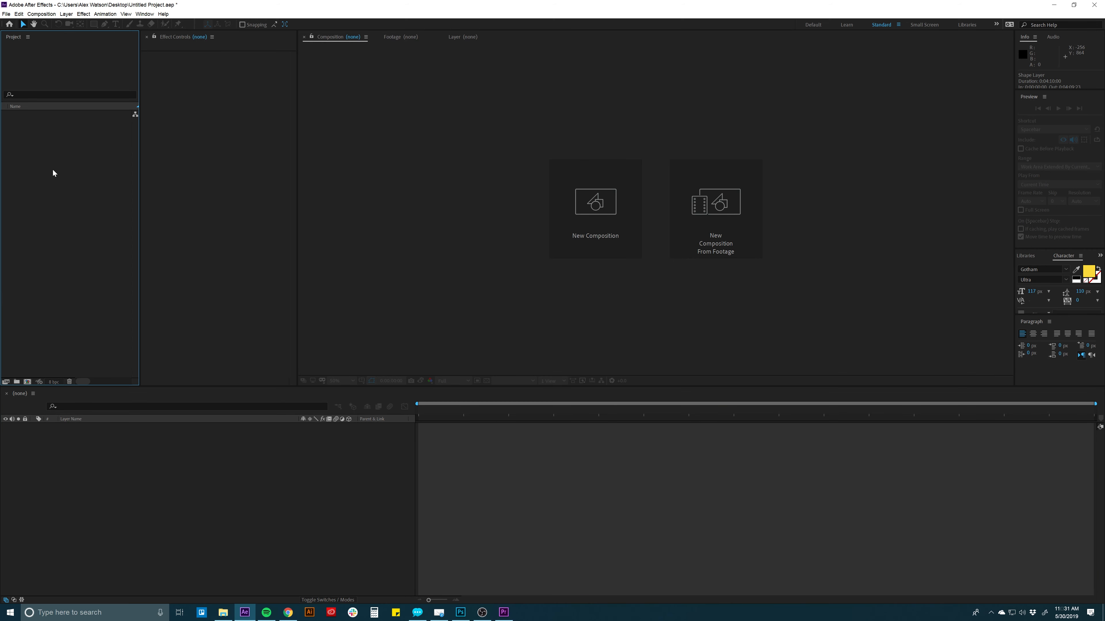
pyautogui.doubleClick(74, 233)
pyautogui.moveTo(559, 81); pyautogui.dragTo(643, 90)
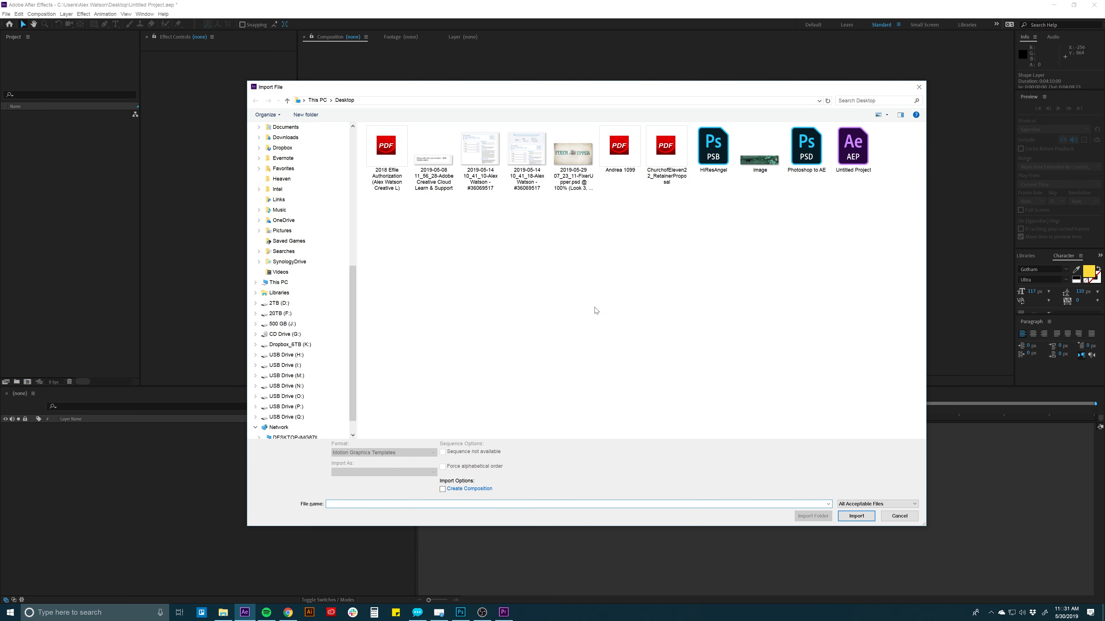
pyautogui.scroll(6, 315, 188)
pyautogui.click(296, 161)
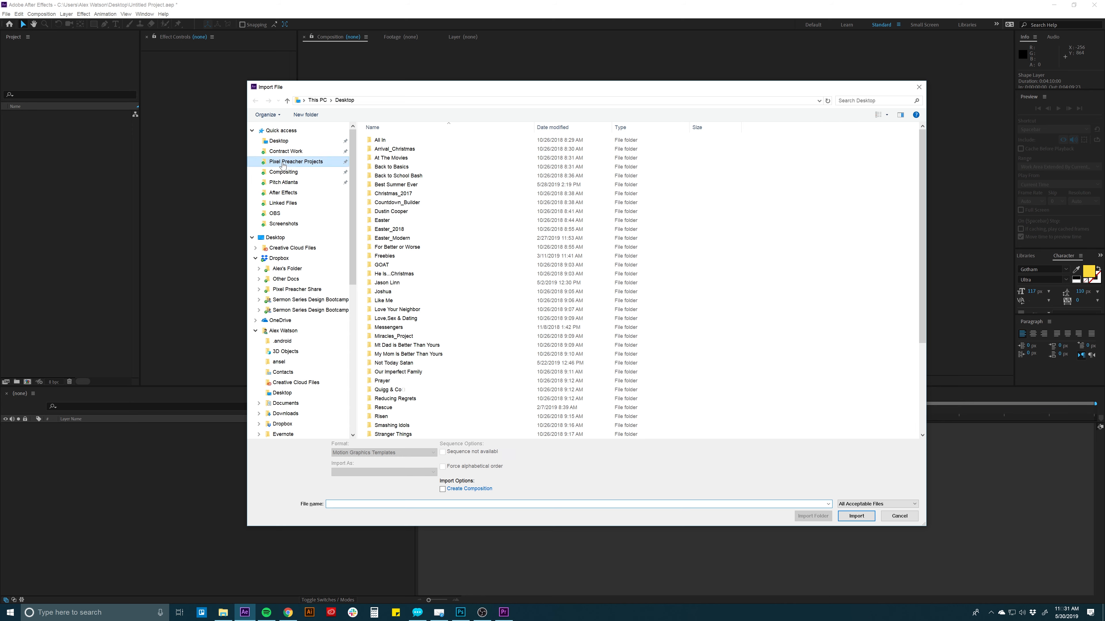
pyautogui.moveTo(373, 84); pyautogui.dragTo(344, 82)
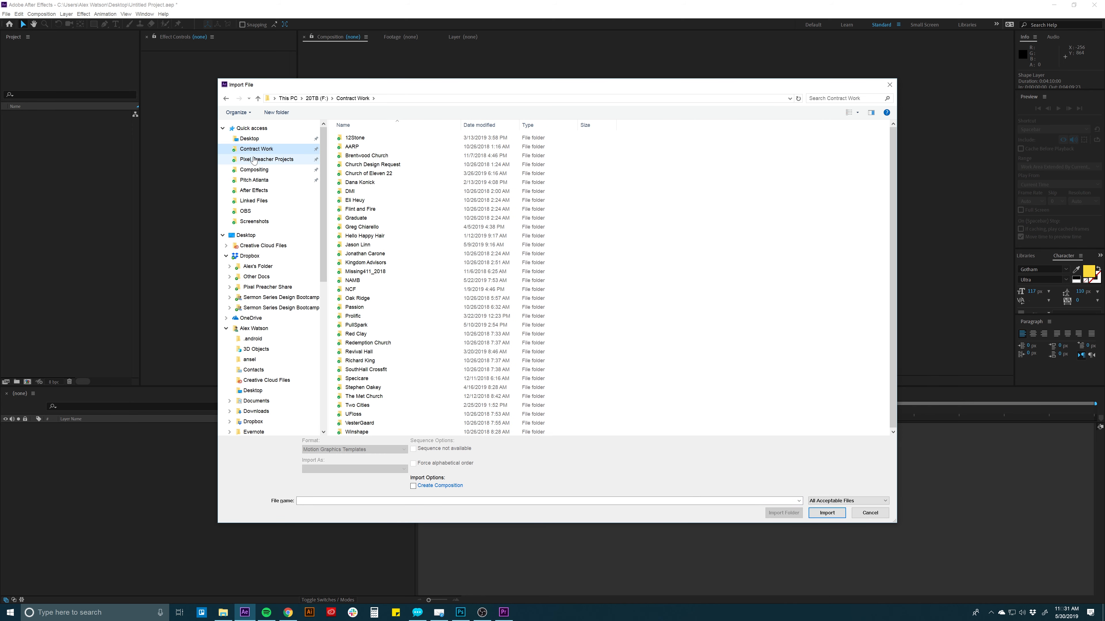
pyautogui.doubleClick(367, 182)
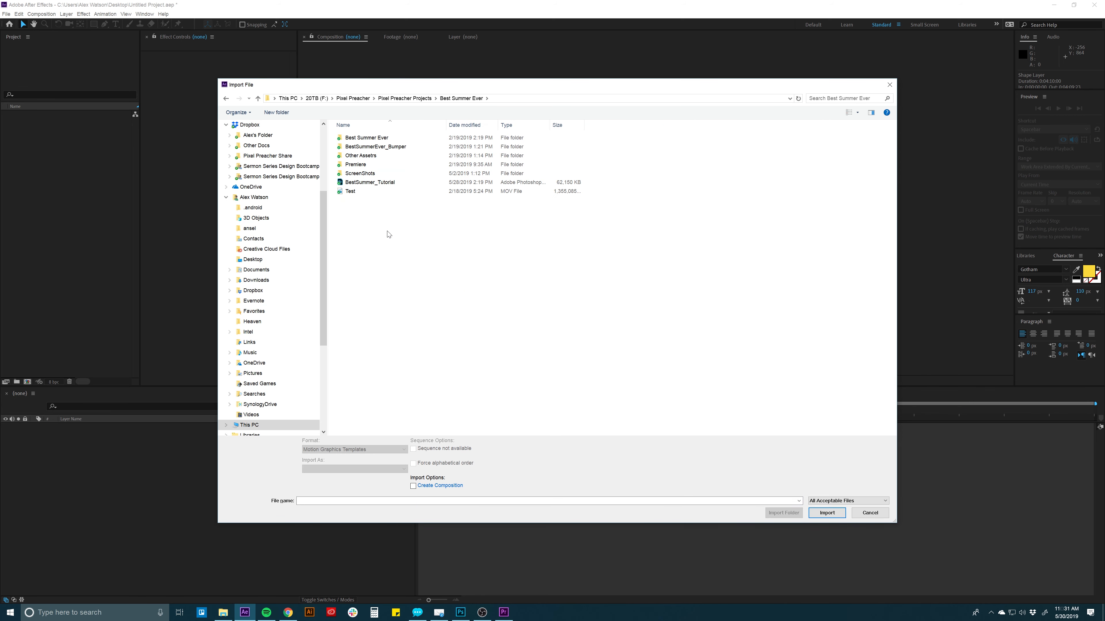
pyautogui.doubleClick(365, 183)
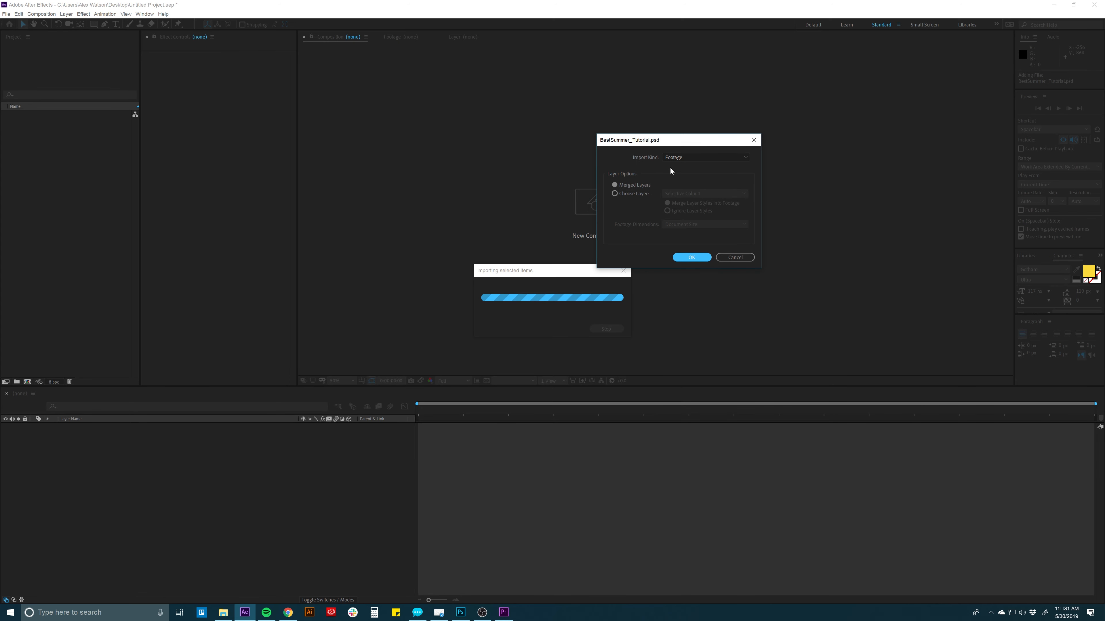
# Step: Import BestSummer_Tutorial.psd as Composition - Retain Layer Sizes with Editable Layer Styles
pyautogui.moveTo(661, 142); pyautogui.dragTo(609, 165)
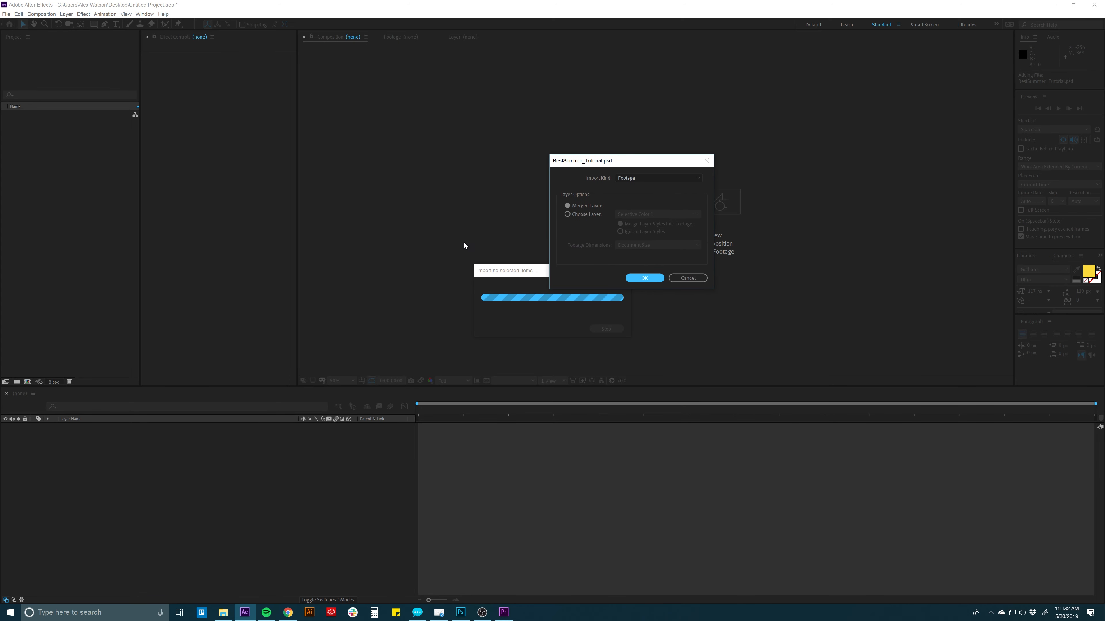
pyautogui.moveTo(632, 161); pyautogui.dragTo(630, 157)
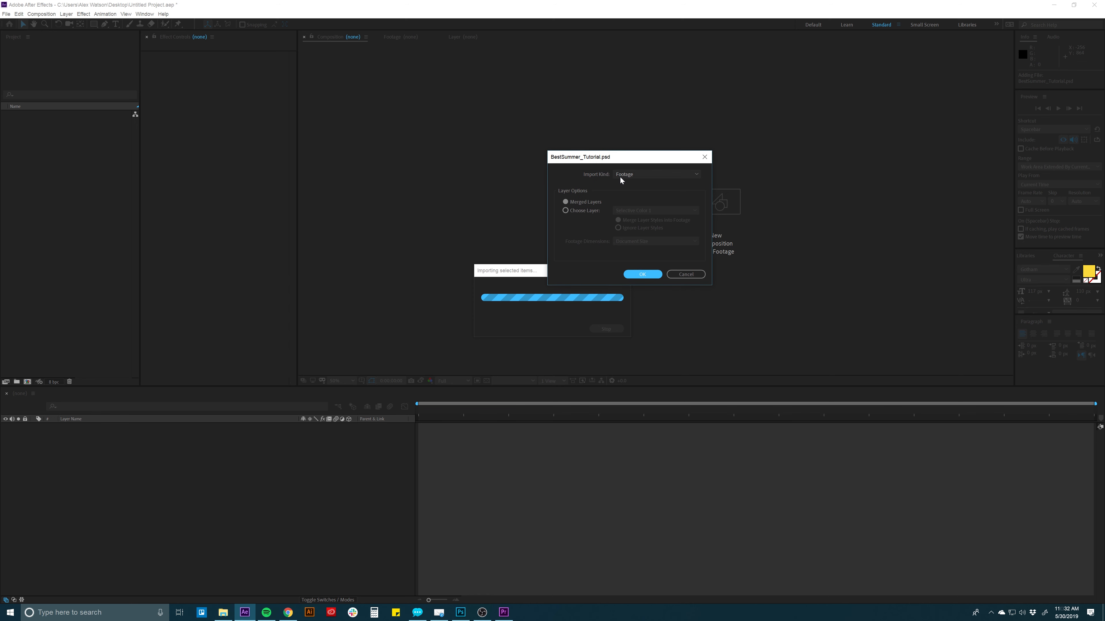
pyautogui.click(628, 175)
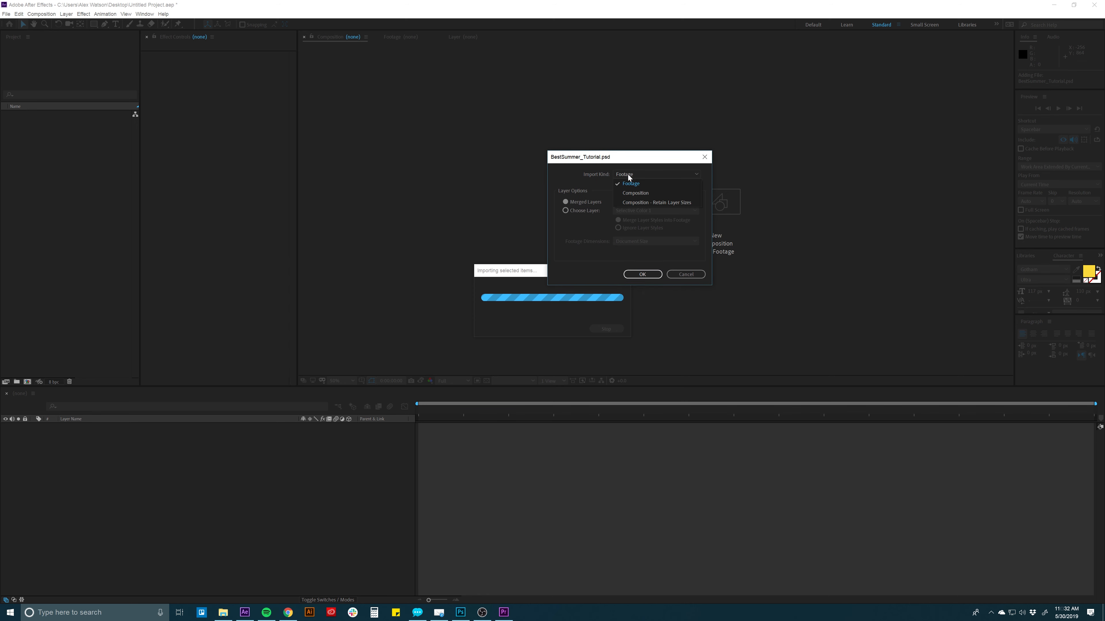
pyautogui.click(645, 202)
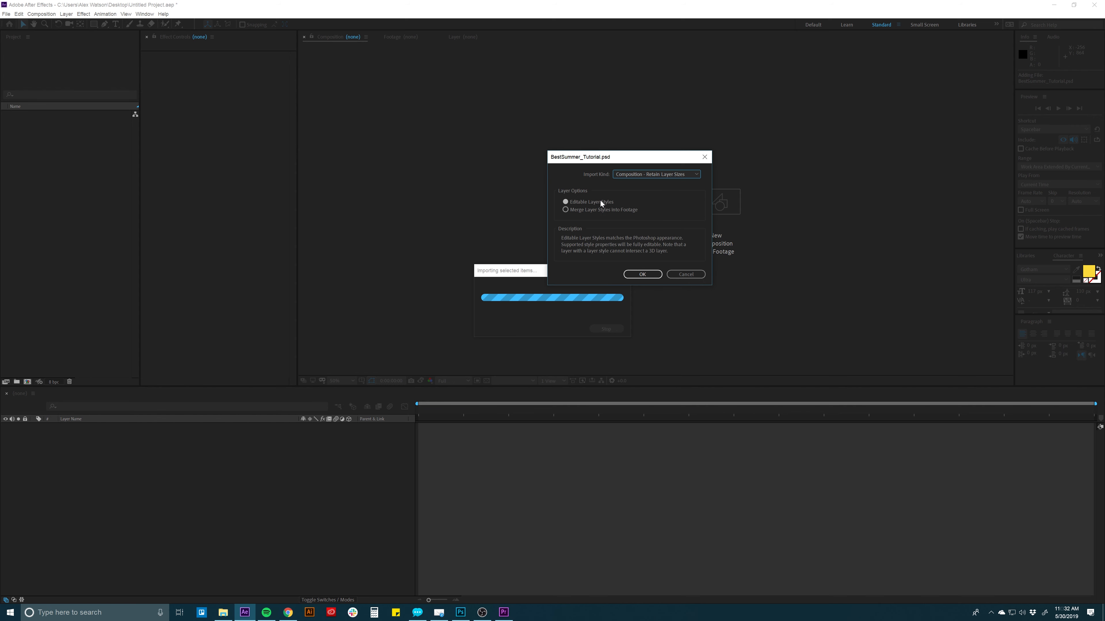
pyautogui.click(642, 273)
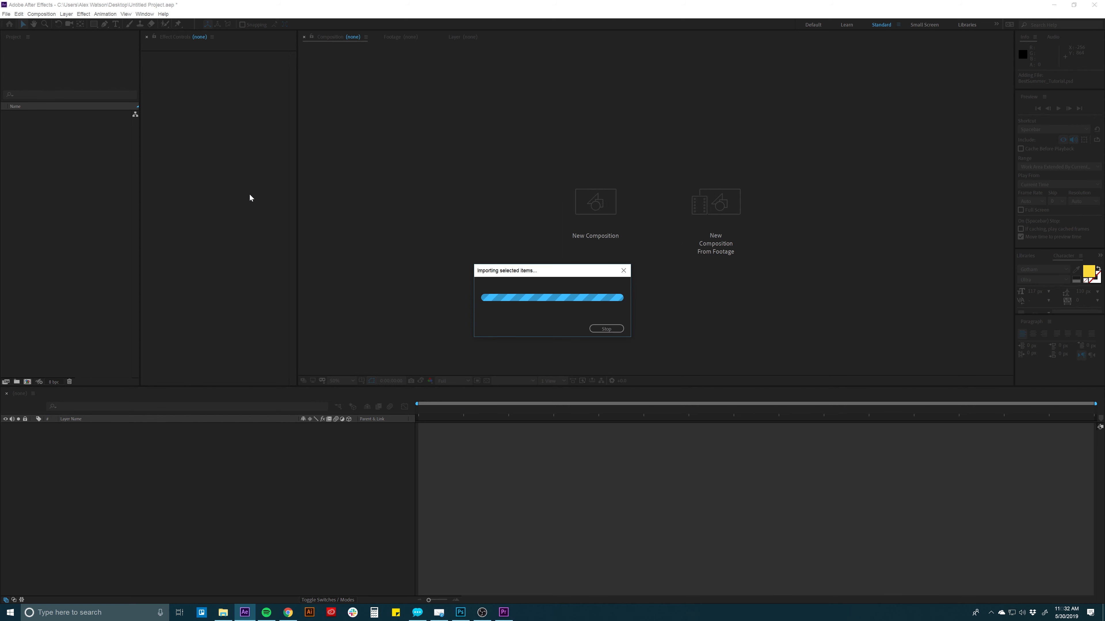
# Step: Collapse the BestSummer_Tutorial Layers folder and select the BestSummer_Tutorial composition in the project
pyautogui.click(46, 123)
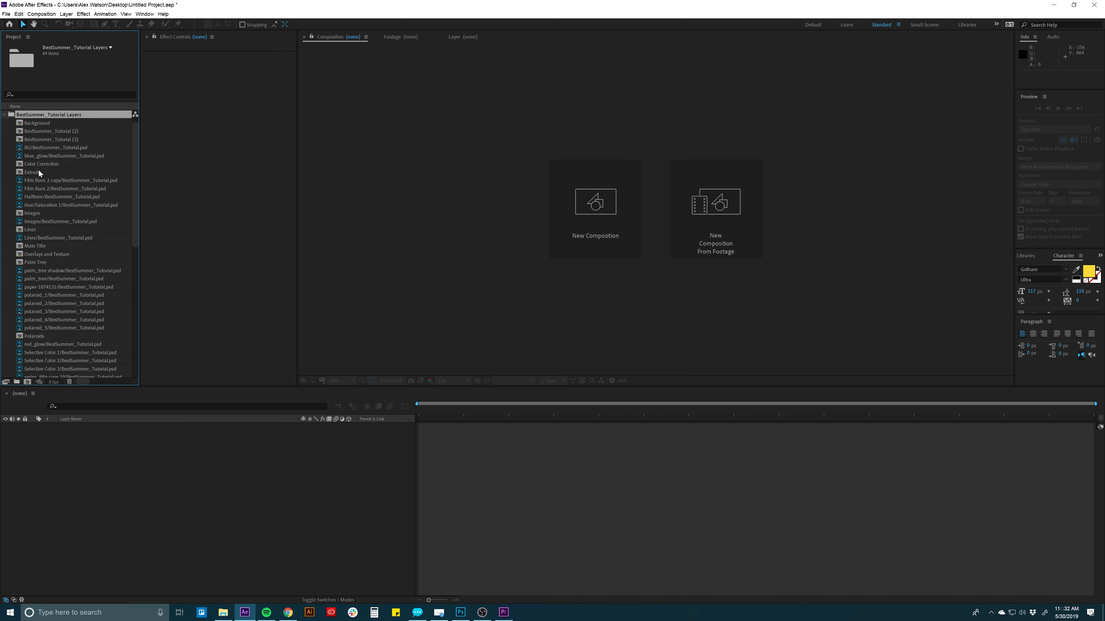
pyautogui.click(4, 114)
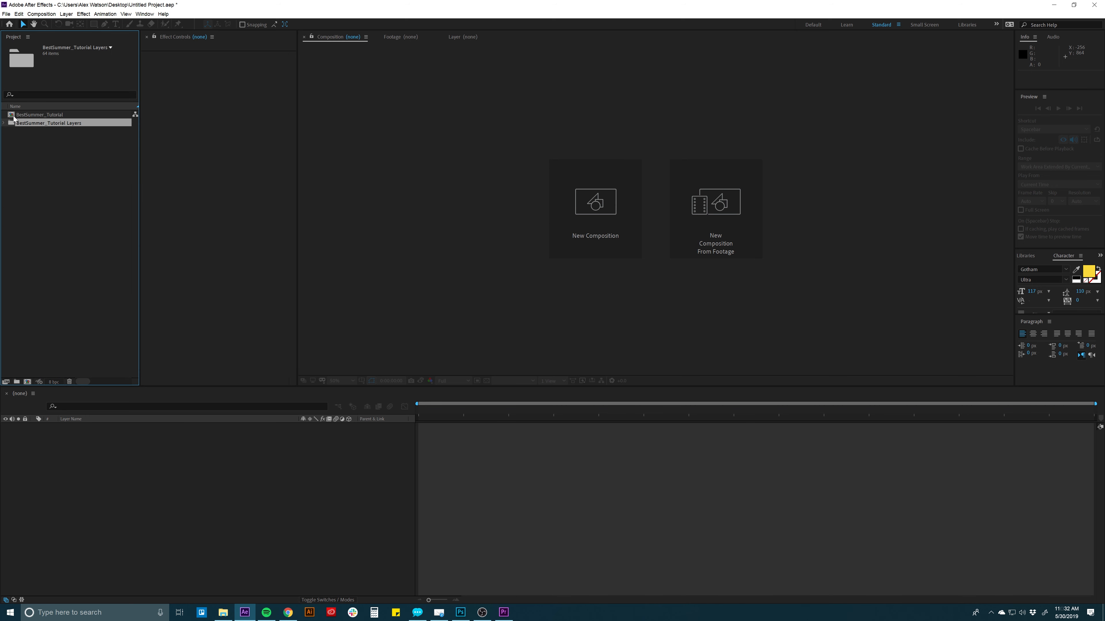
pyautogui.click(16, 118)
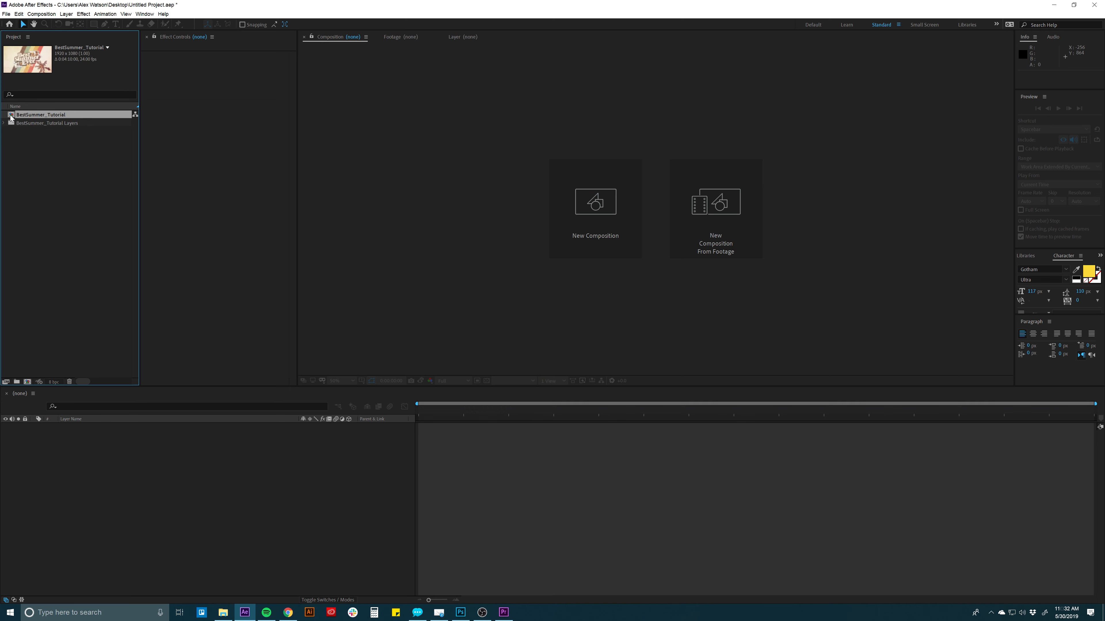
# Step: Open the BestSummer_Tutorial composition and move the current time to 0:00:22:13
pyautogui.doubleClick(11, 117)
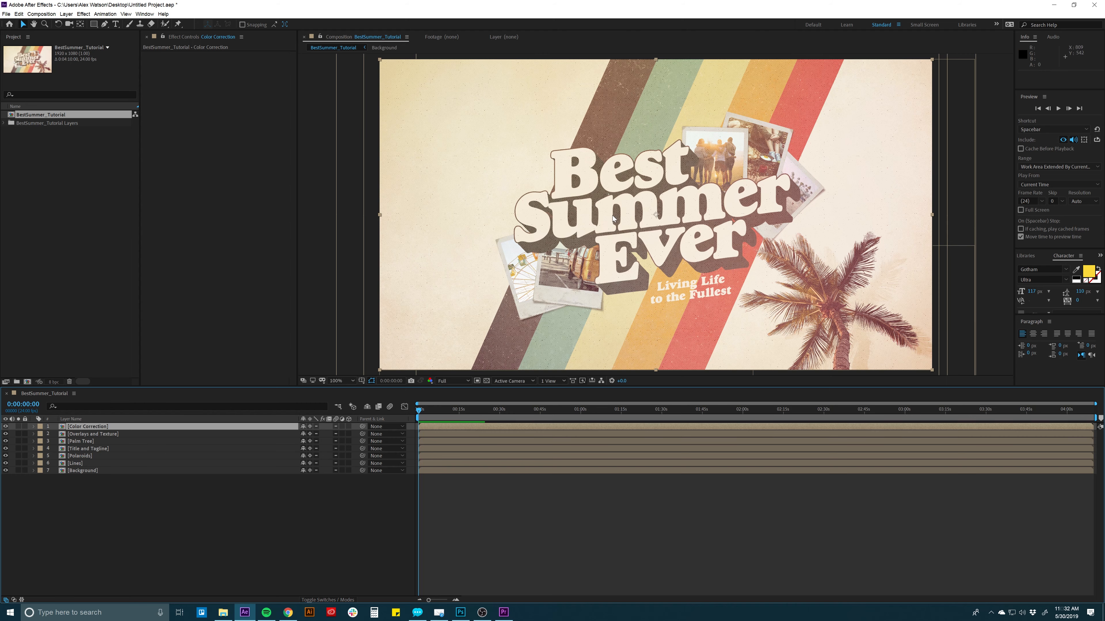
pyautogui.moveTo(466, 411); pyautogui.dragTo(480, 412)
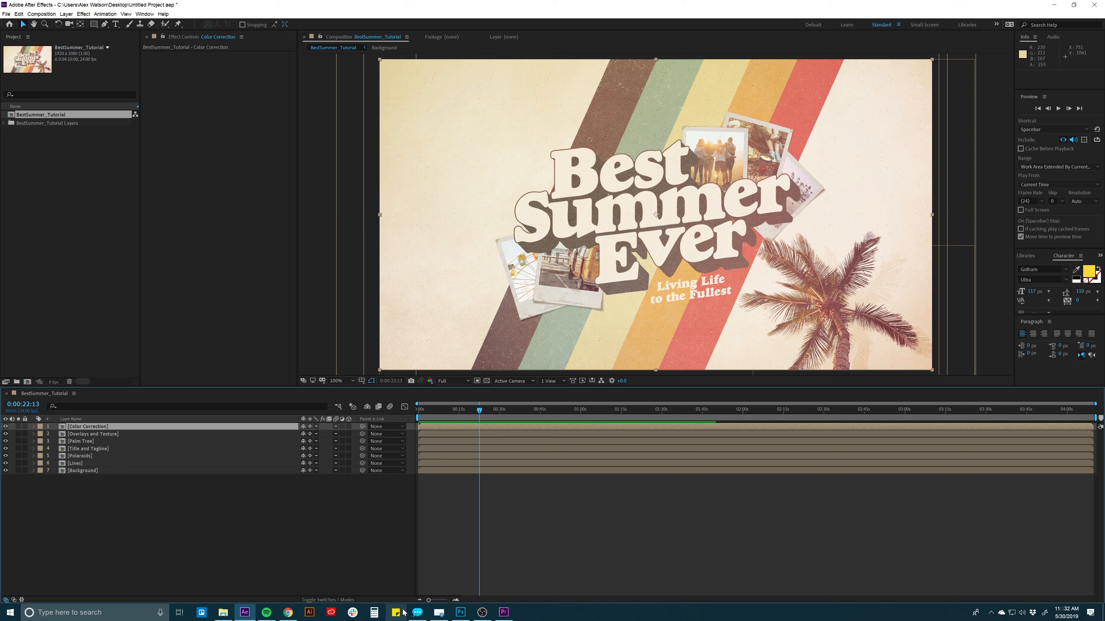
# Step: Switch to Photoshop and examine the texture on the title, tagline and palm tree of BestSummer_Tutorial.psd up close
pyautogui.click(460, 612)
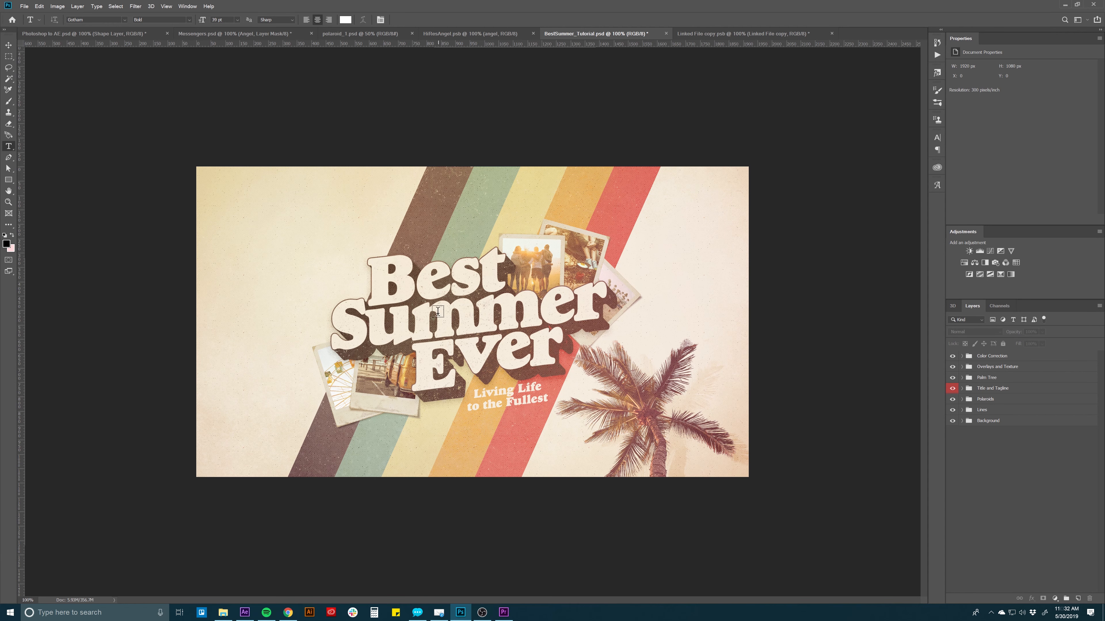
pyautogui.press('z')
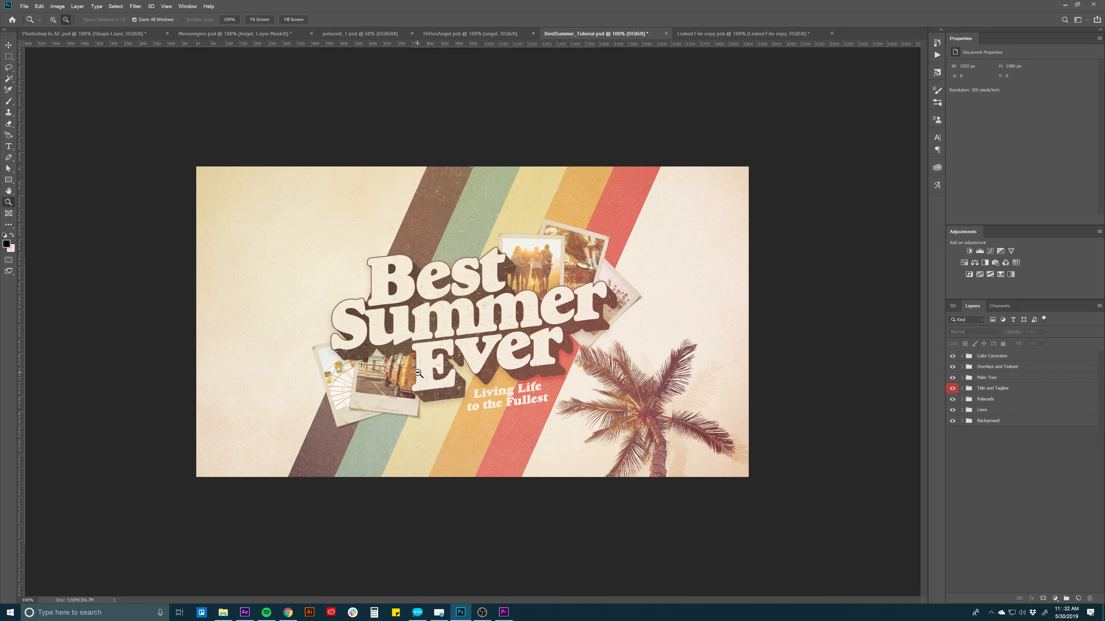
pyautogui.keyDown('alt'); pyautogui.click(441, 378); pyautogui.keyUp('alt')
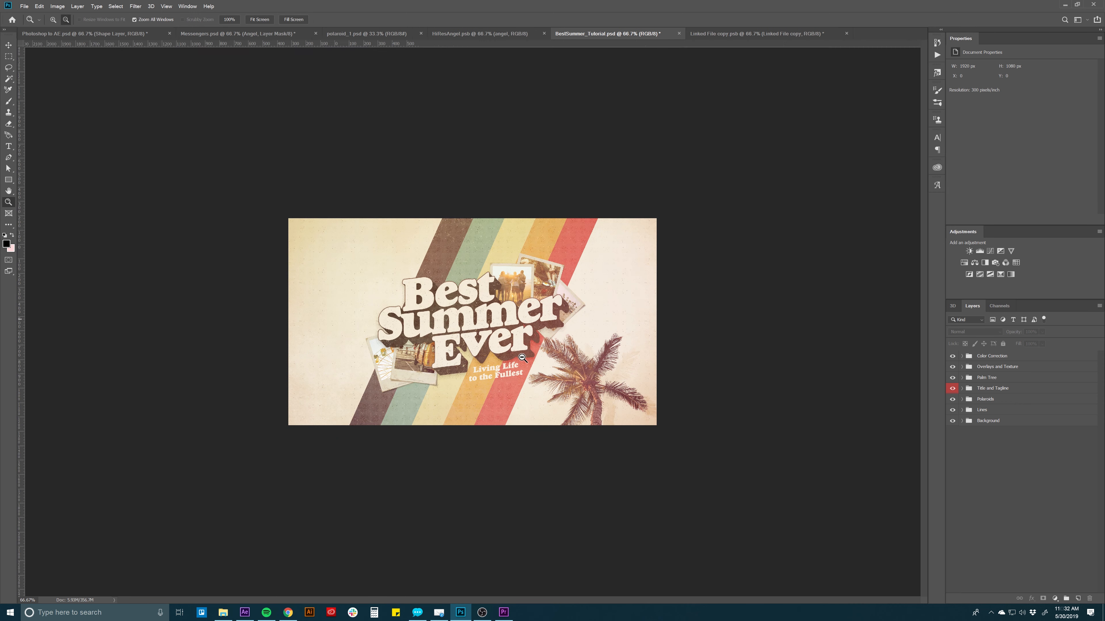
pyautogui.keyDown('alt'); pyautogui.click(449, 321); pyautogui.keyUp('alt')
pyautogui.press('super')
pyautogui.press('super')
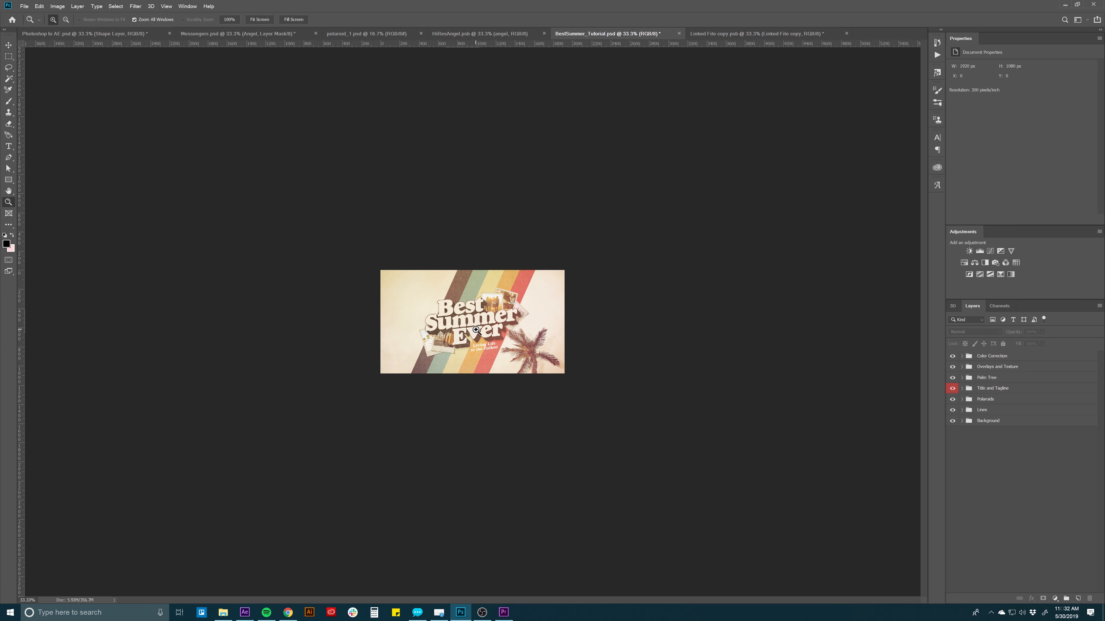
pyautogui.moveTo(453, 320); pyautogui.dragTo(557, 379)
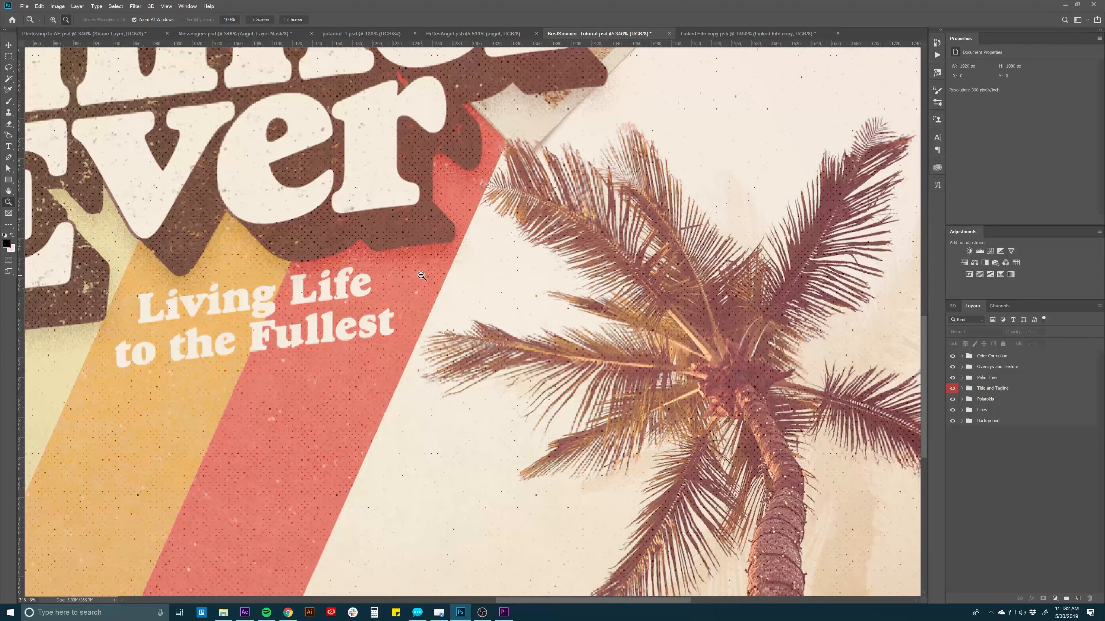
pyautogui.click(361, 177)
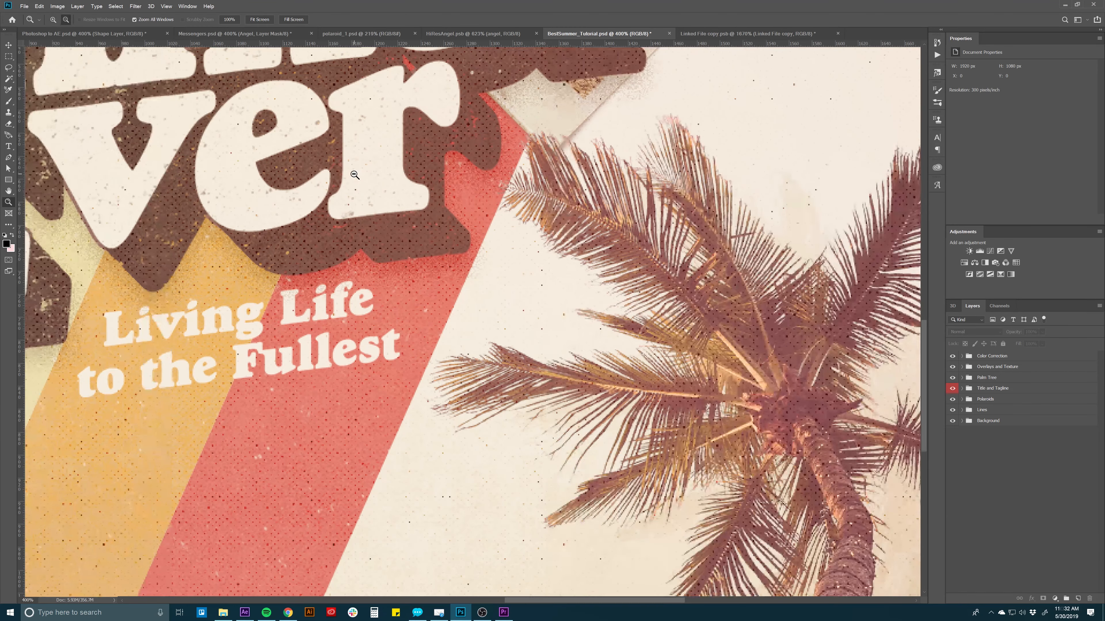
pyautogui.keyDown('alt'); pyautogui.click(341, 172); pyautogui.keyUp('alt')
pyautogui.keyDown('alt'); pyautogui.click(307, 148); pyautogui.keyUp('alt')
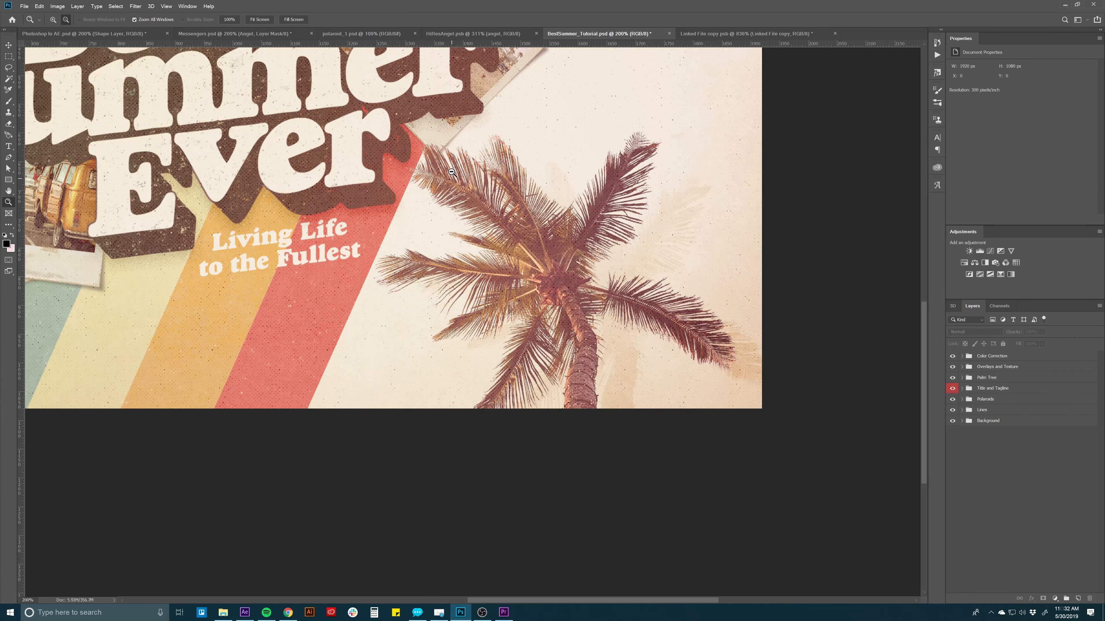
# Step: Expand the Title and Tagline group and the masked Text group inside Main Title, with the Text group selected
pyautogui.click(989, 389)
pyautogui.click(962, 388)
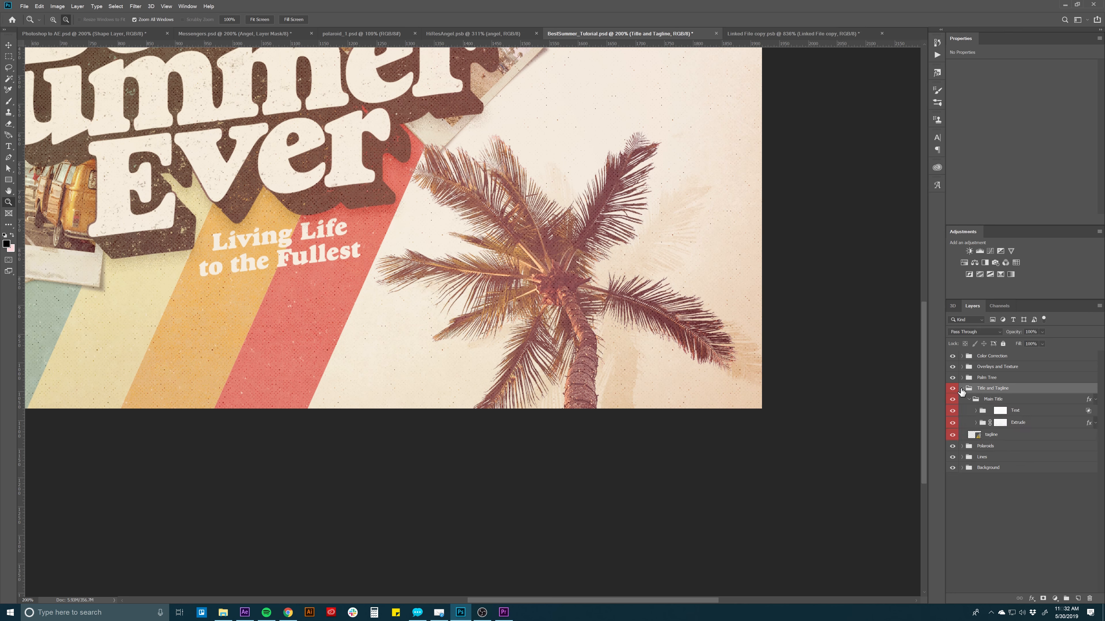
pyautogui.click(1029, 415)
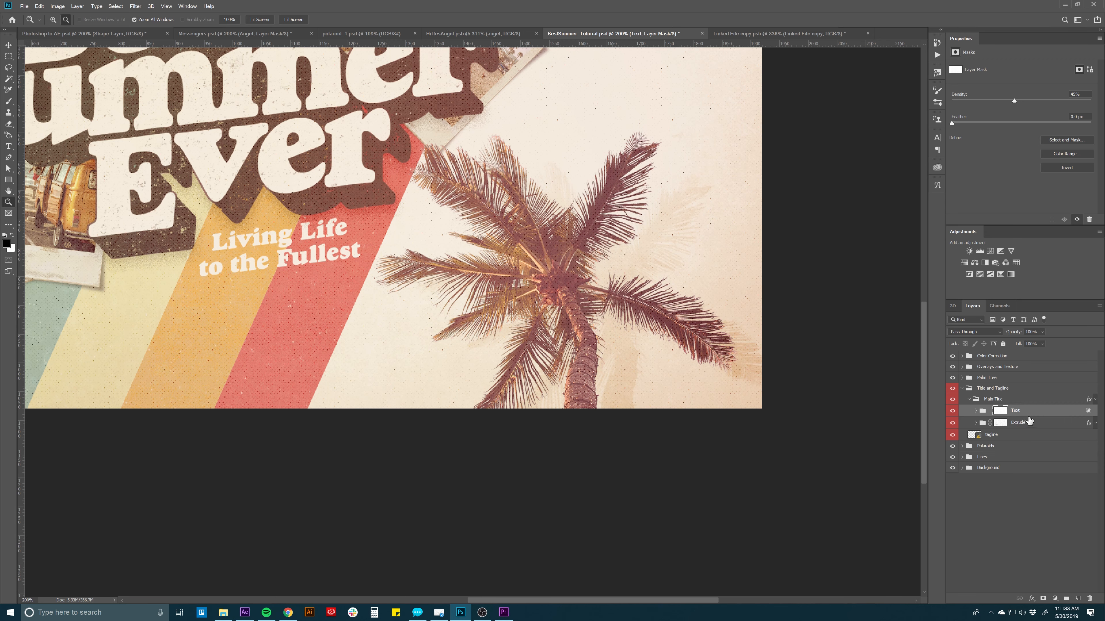
pyautogui.keyDown('alt'); pyautogui.click(331, 183); pyautogui.keyUp('alt')
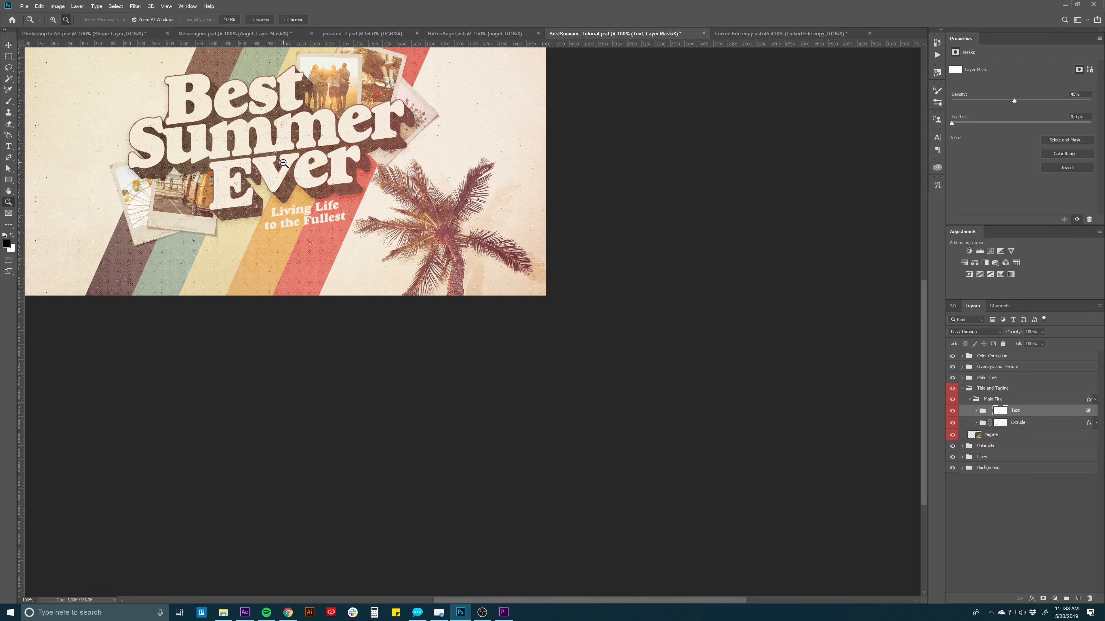
pyautogui.press('h')
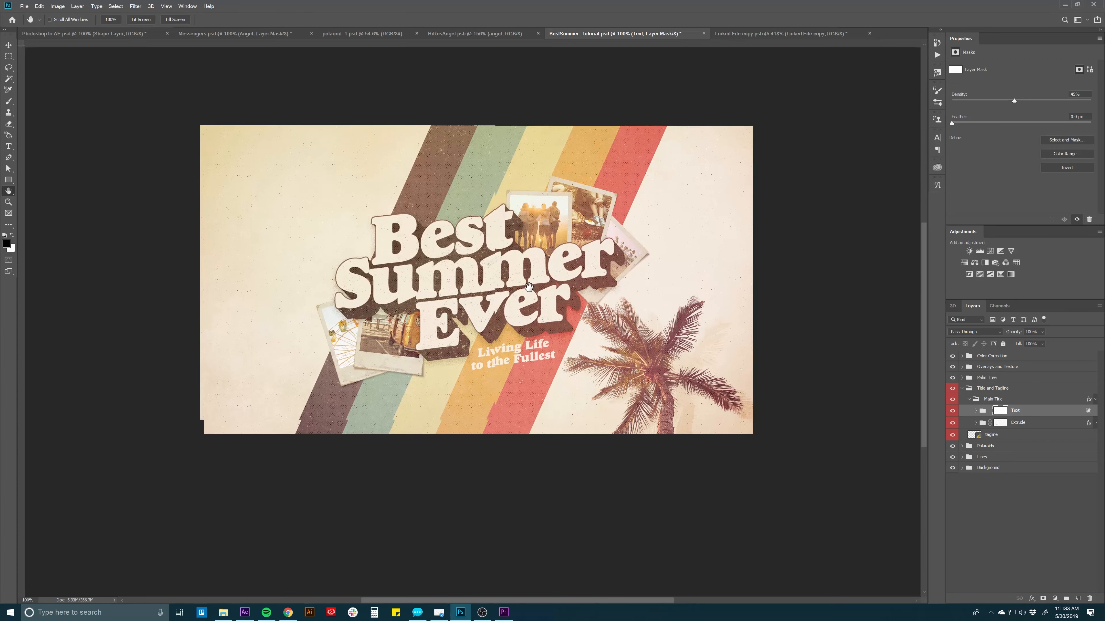
pyautogui.hotkey('ctrl', 'r')
pyautogui.press('v')
pyautogui.click(1039, 414)
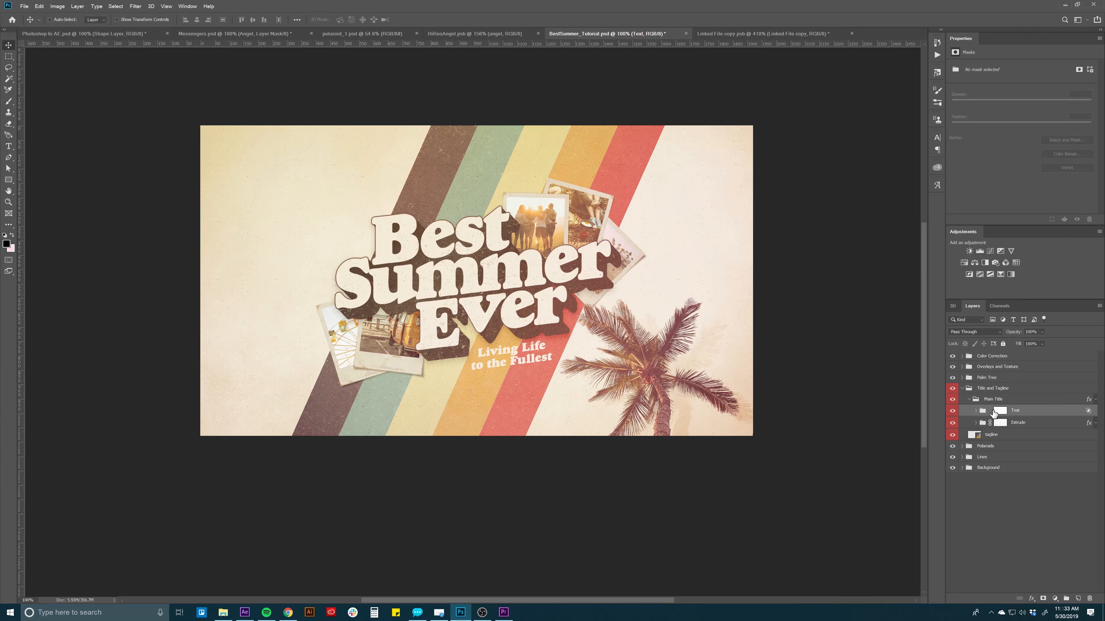
pyautogui.click(976, 423)
pyautogui.click(977, 423)
pyautogui.click(976, 412)
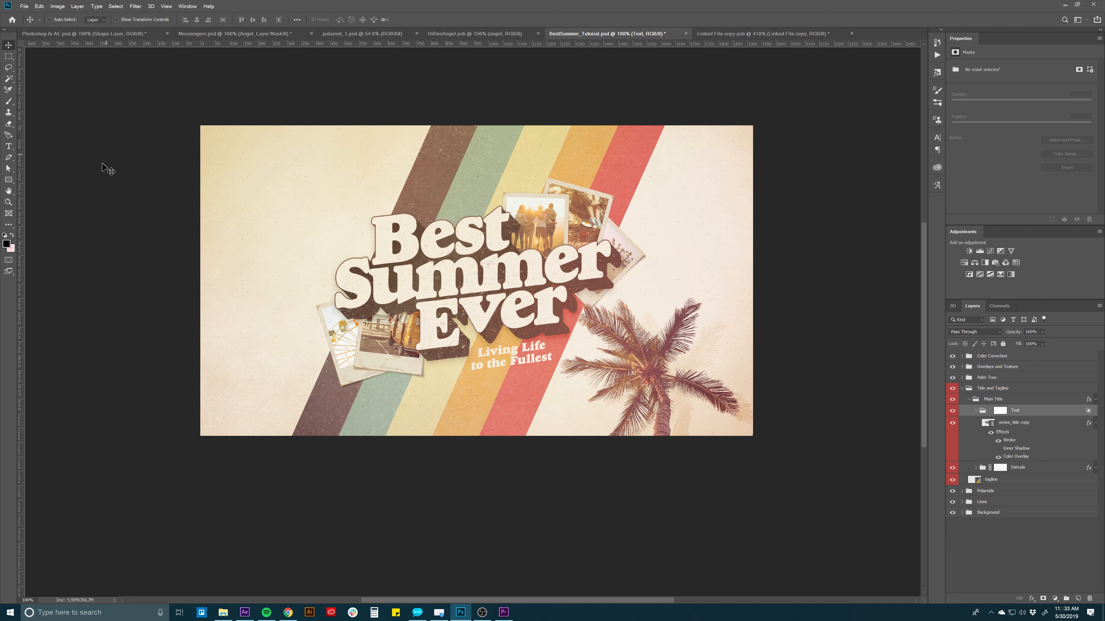
# Step: Draw a white-filled rectangle shape about 1980 × 1173 px covering the whole canvas
pyautogui.click(8, 180)
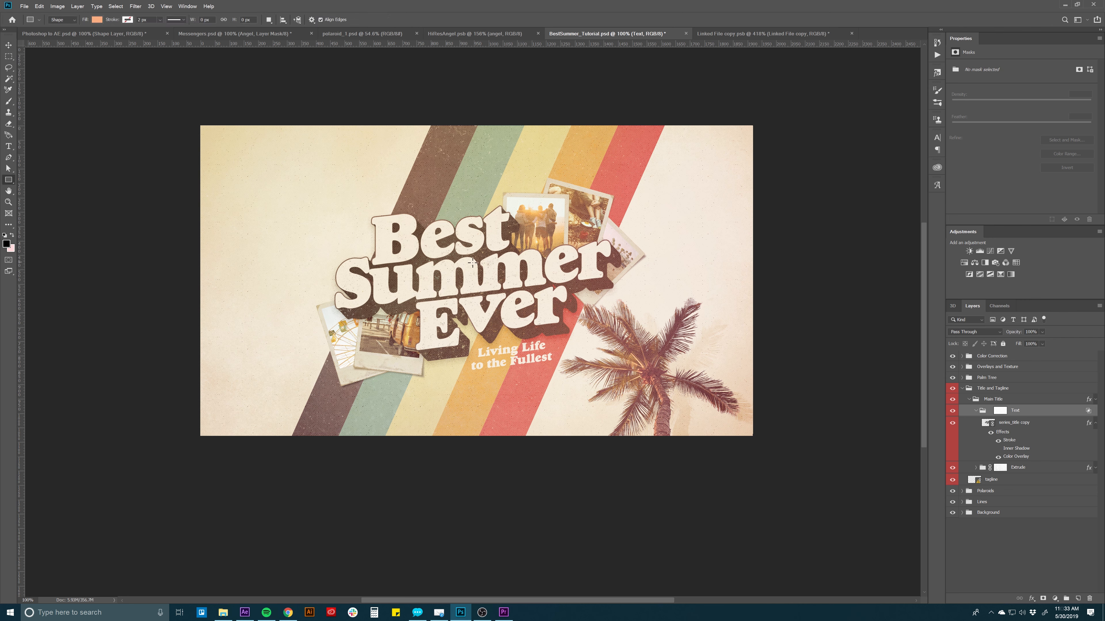
pyautogui.click(96, 20)
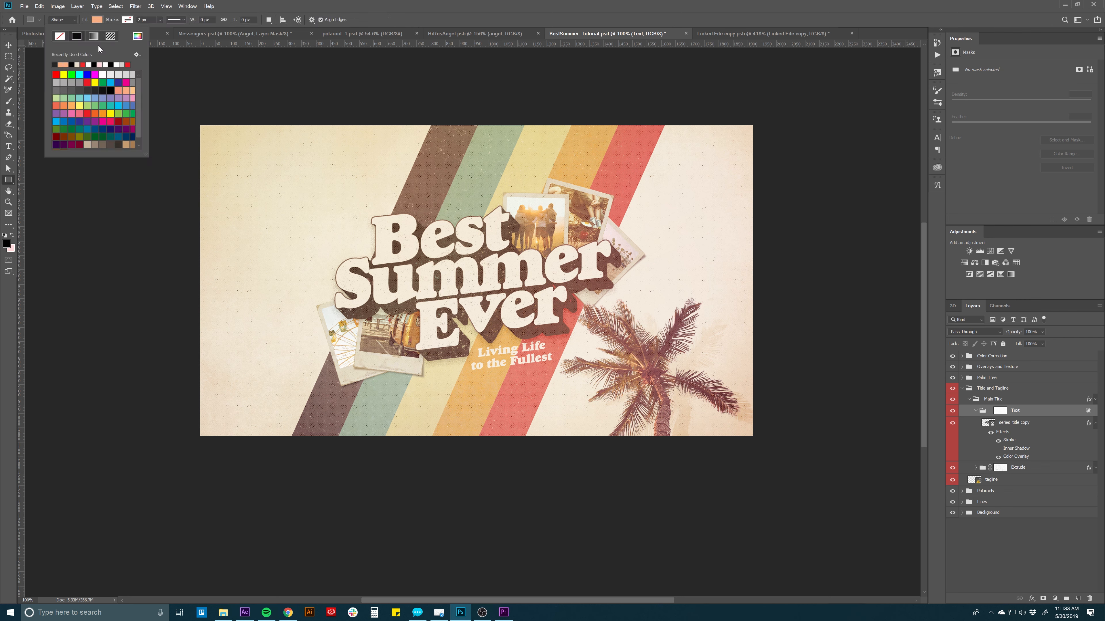
pyautogui.click(100, 64)
pyautogui.press('Return')
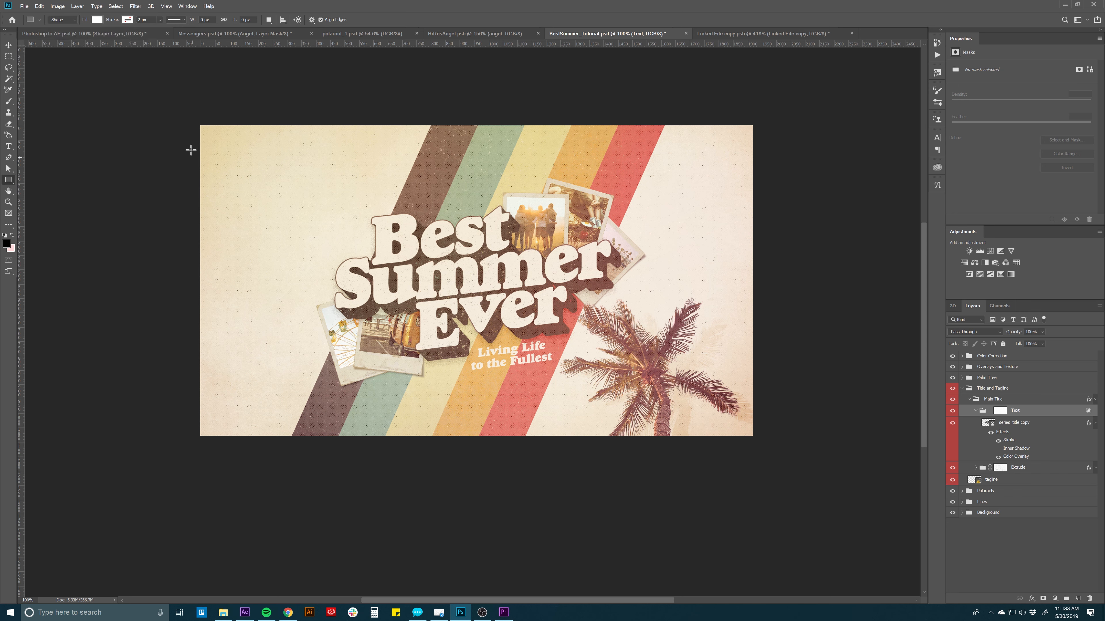
pyautogui.moveTo(197, 116); pyautogui.dragTo(766, 452)
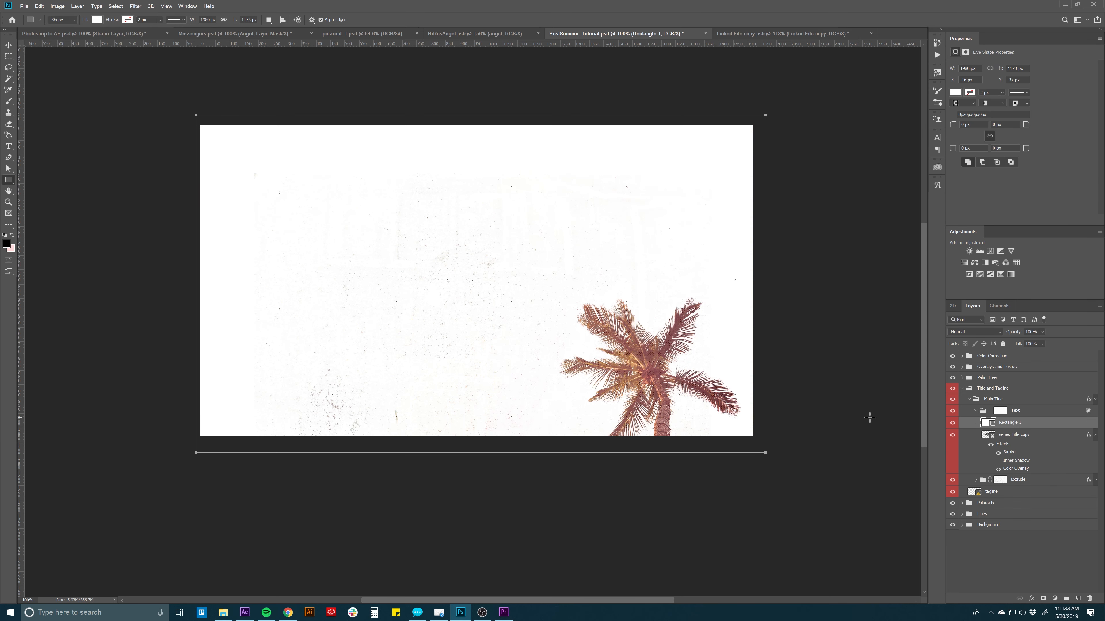
# Step: Move the white rectangle layer to the top of the layer stack, above the Color Correction group, and keep that group collapsed
pyautogui.moveTo(1073, 422); pyautogui.dragTo(1005, 354)
pyautogui.click(961, 357)
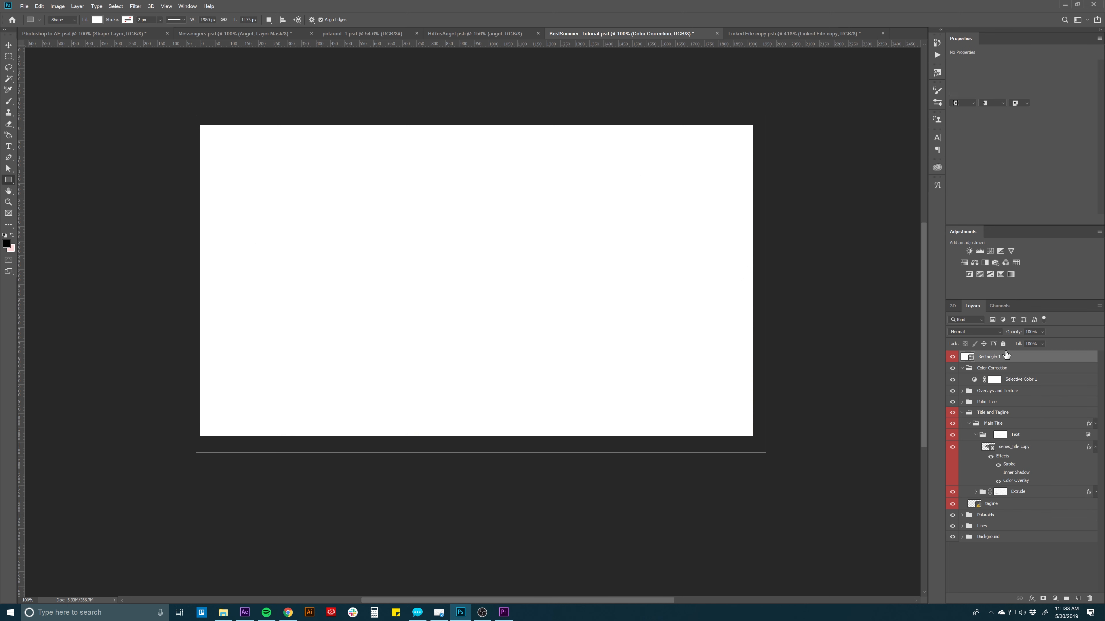
pyautogui.click(962, 369)
# Step: Copy the Text group's layer mask onto the white Rectangle 1 layer
pyautogui.click(1027, 425)
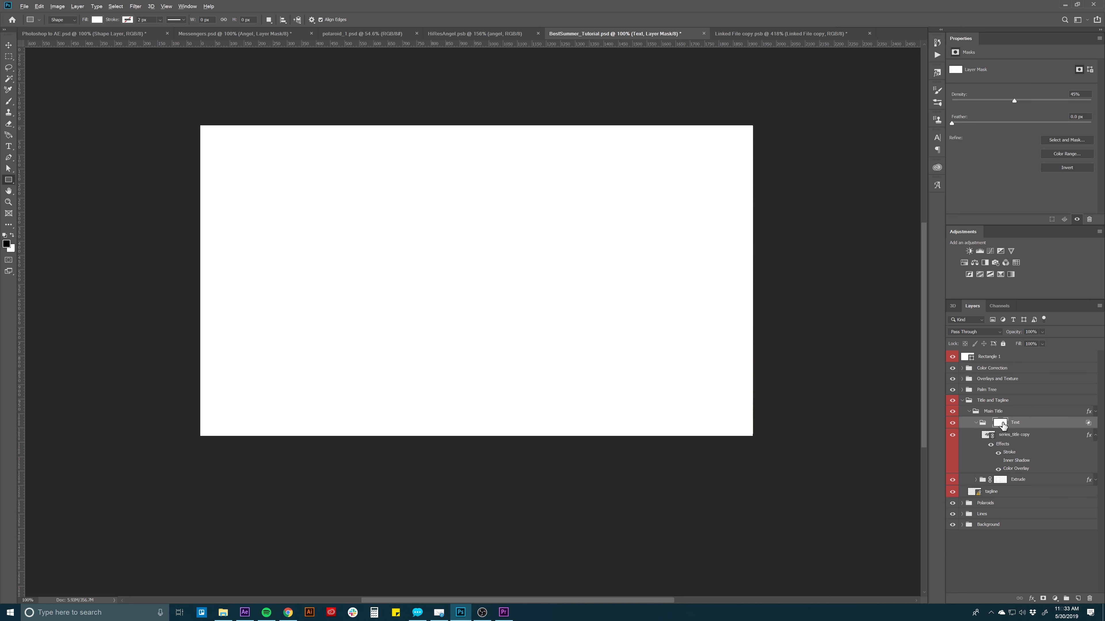
pyautogui.moveTo(1003, 426); pyautogui.dragTo(1000, 359)
pyautogui.press('z')
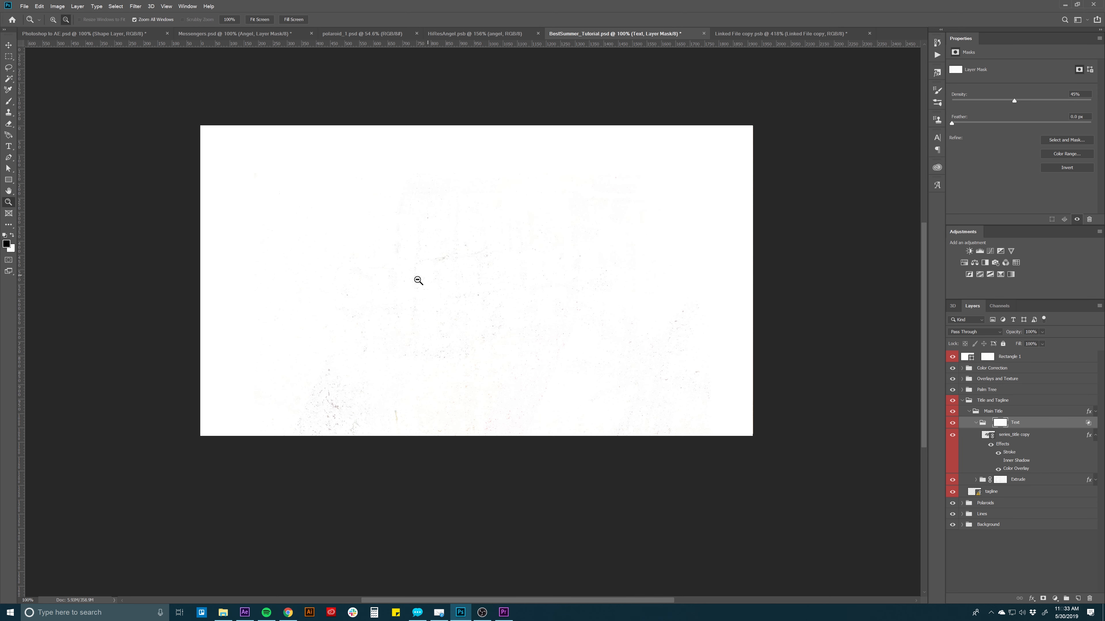
pyautogui.keyDown('alt'); pyautogui.click(418, 279); pyautogui.keyUp('alt')
pyautogui.click(419, 279)
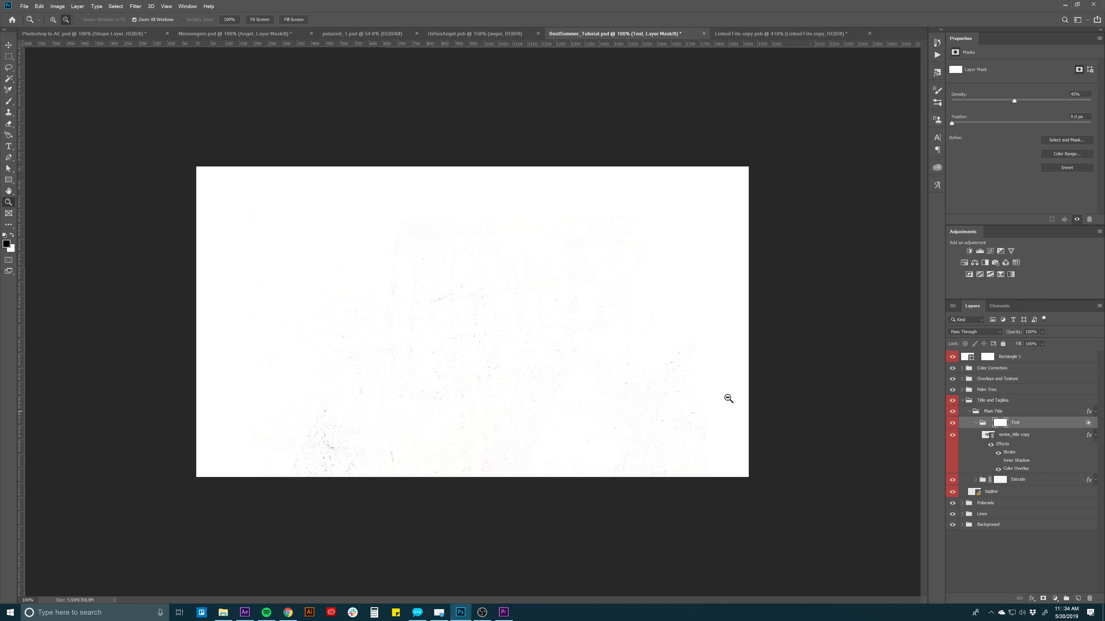
# Step: Try a black fill on the masked Rectangle 1 shape, and undo it
pyautogui.click(1010, 359)
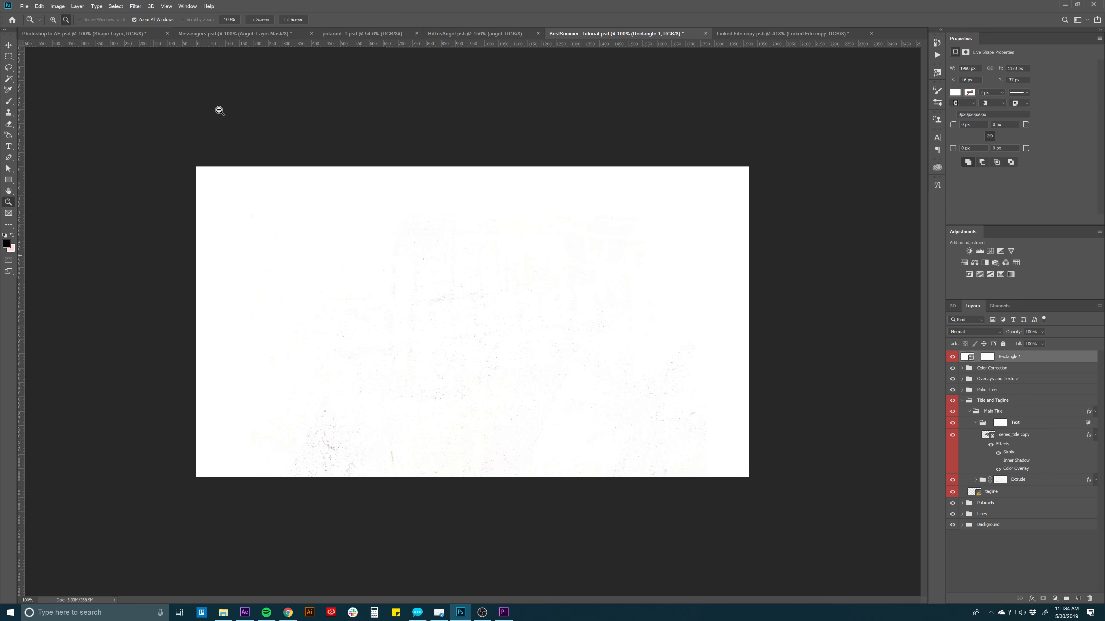
pyautogui.click(8, 180)
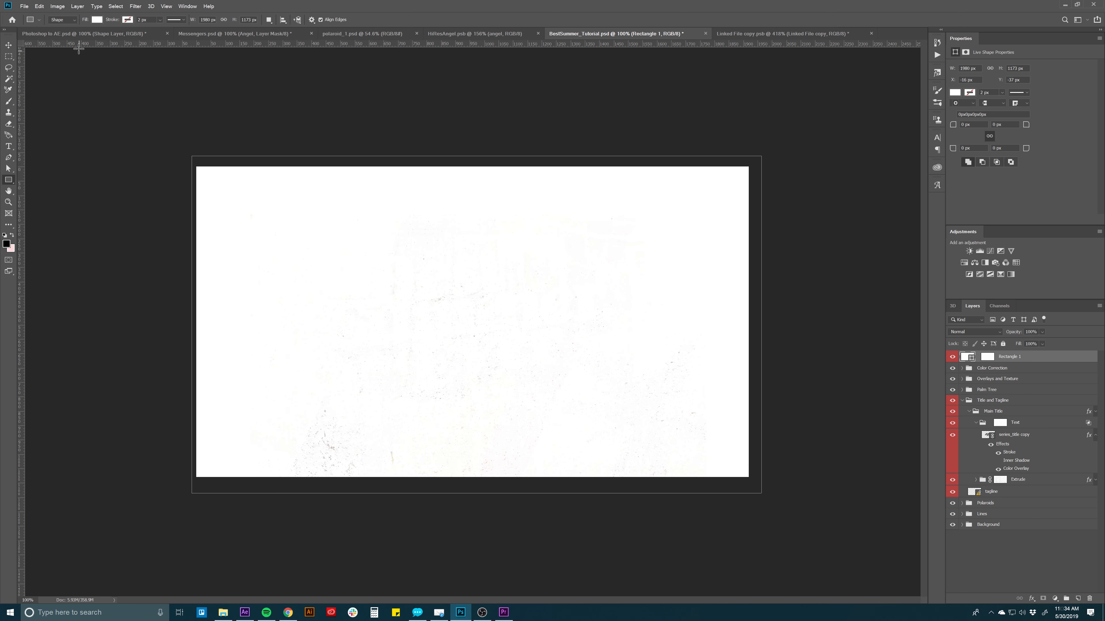
pyautogui.click(96, 20)
pyautogui.click(94, 66)
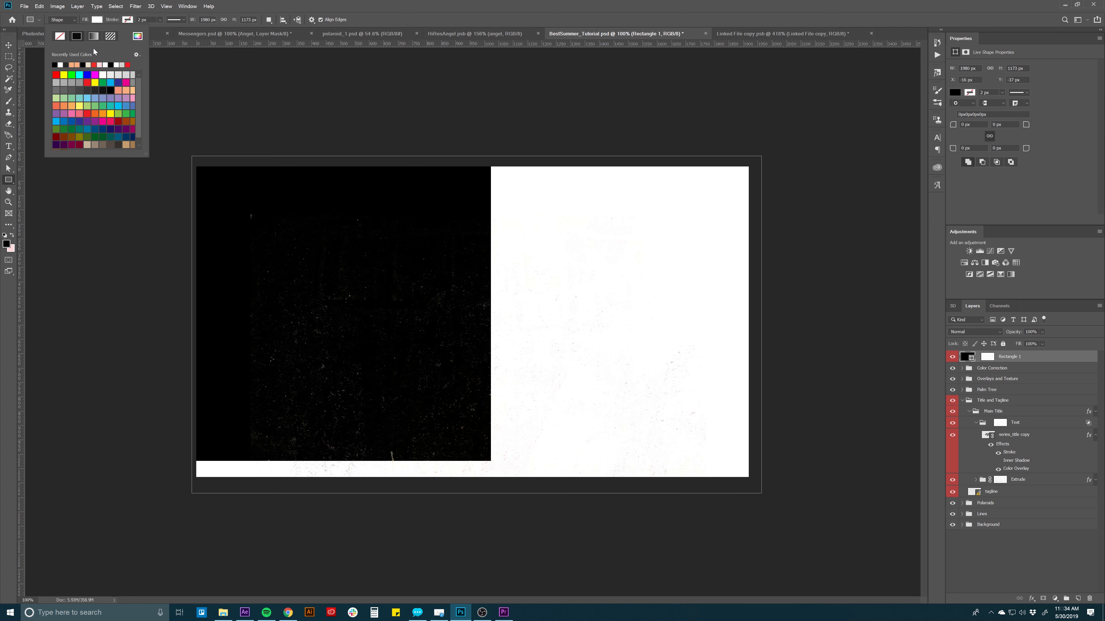
pyautogui.click(106, 20)
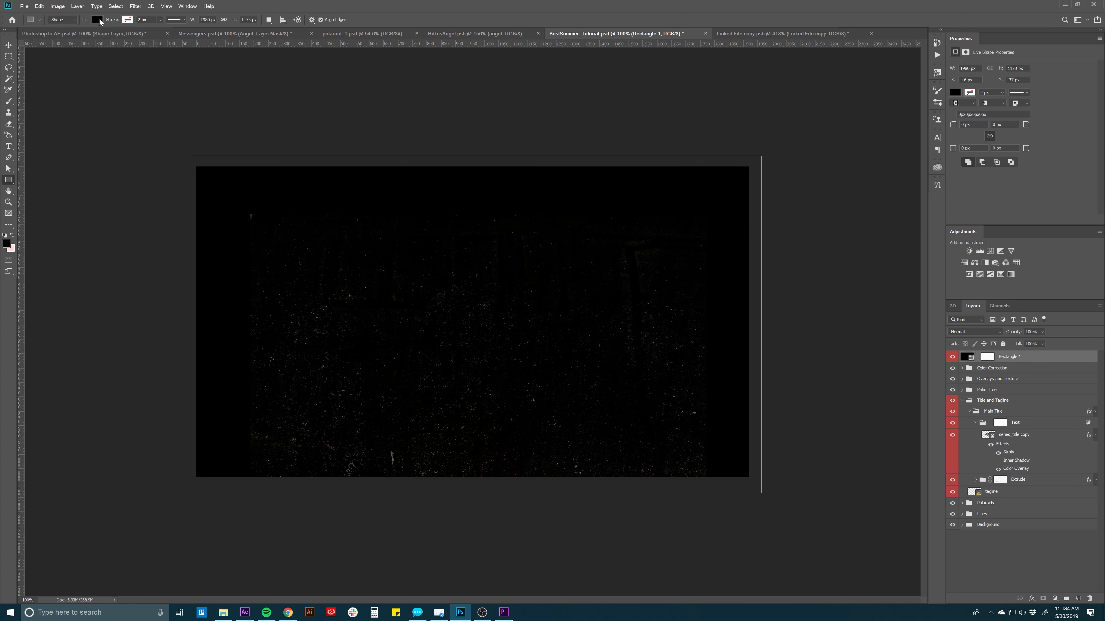
pyautogui.hotkey('ctrl', 'z')
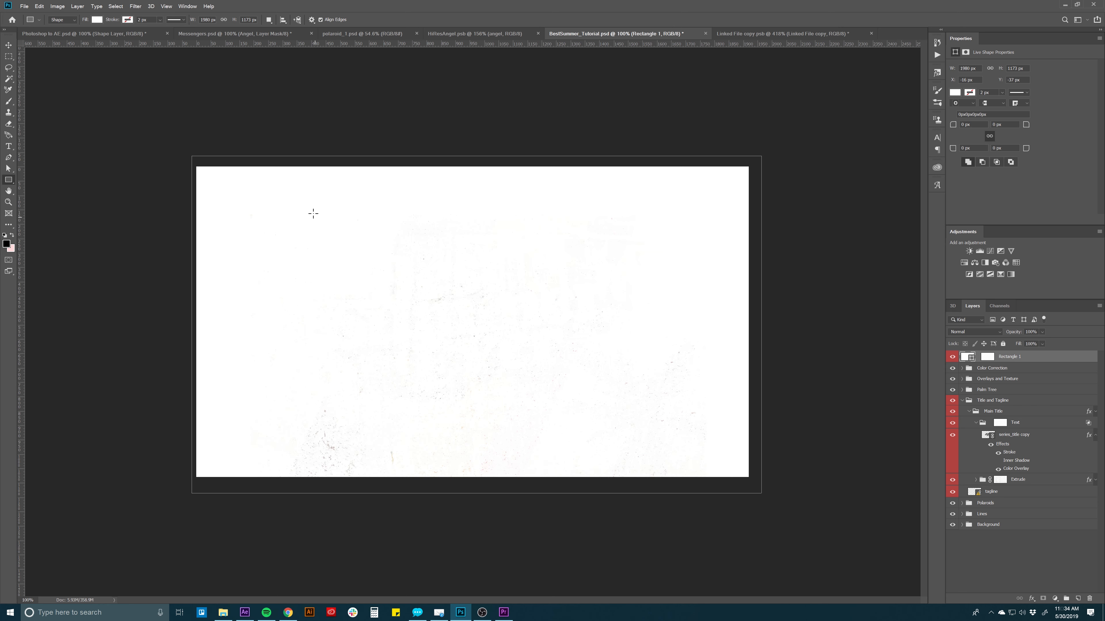
# Step: Draw a second rectangle about 2036 × 1185 px over the canvas, place it below Rectangle 1 and fill it with black 000000
pyautogui.moveTo(181, 154)
pyautogui.mouseDown()
pyautogui.moveTo(638, 440)
pyautogui.moveTo(766, 494)
pyautogui.mouseUp()
pyautogui.moveTo(966, 357); pyautogui.dragTo(965, 375)
pyautogui.doubleClick(965, 369)
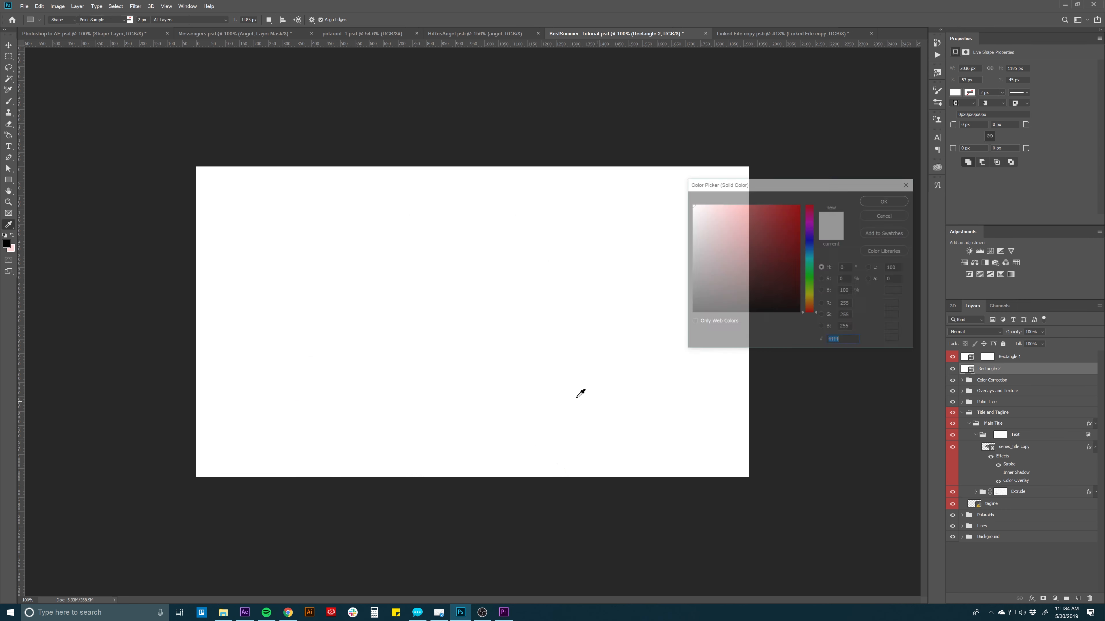
pyautogui.write('000000')
pyautogui.click(902, 201)
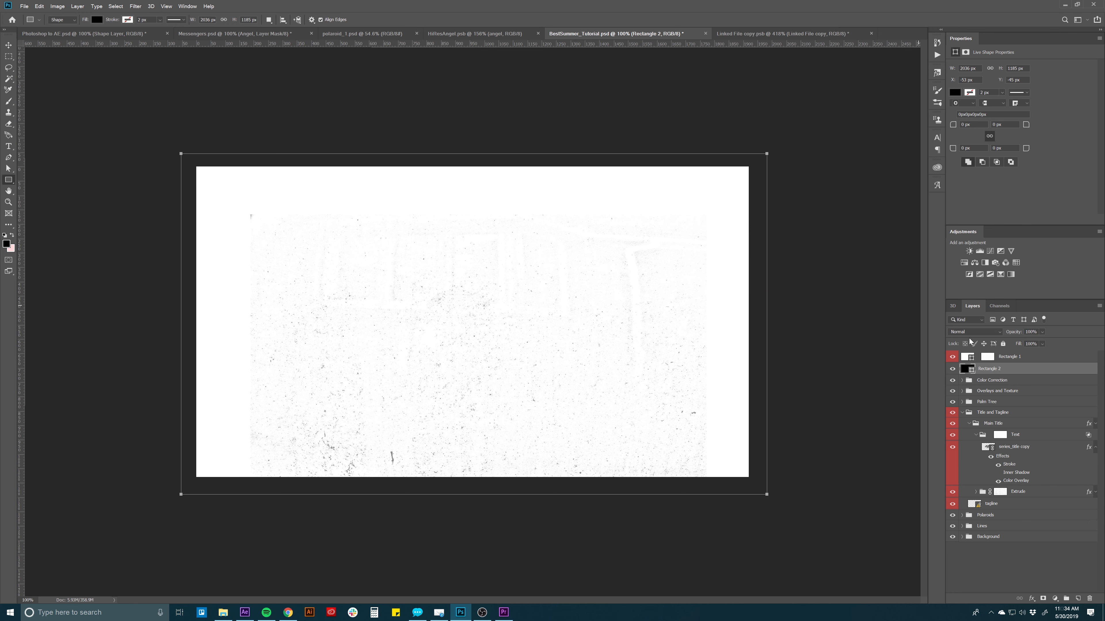
# Step: Compare the Text group's mask with the mask on Rectangle 1, leaving Rectangle 1 selected
pyautogui.click(1006, 357)
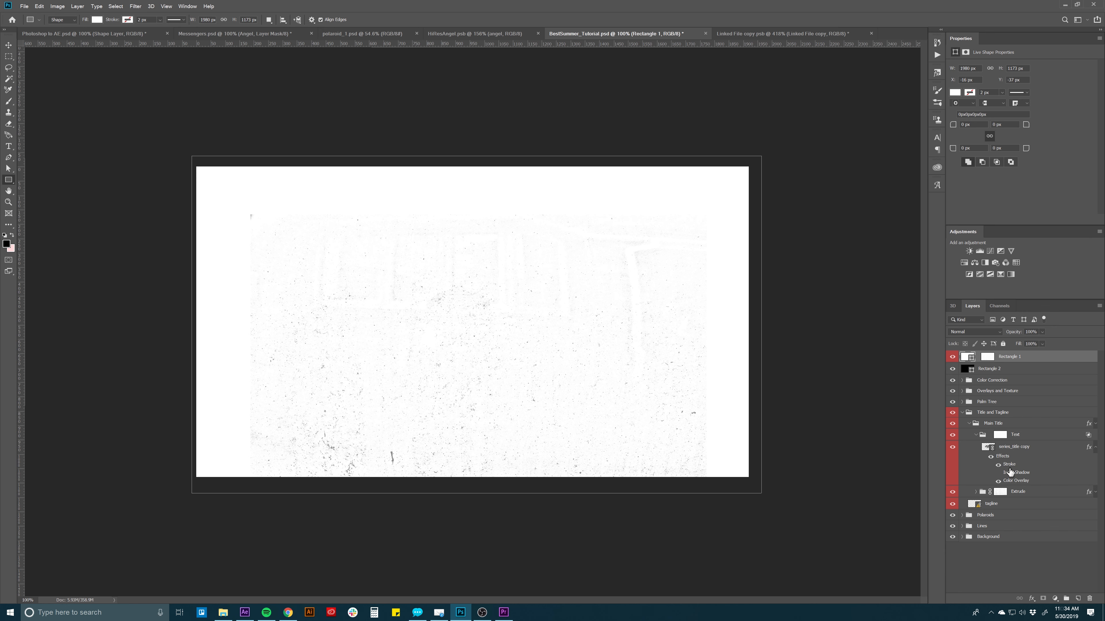
pyautogui.click(1001, 436)
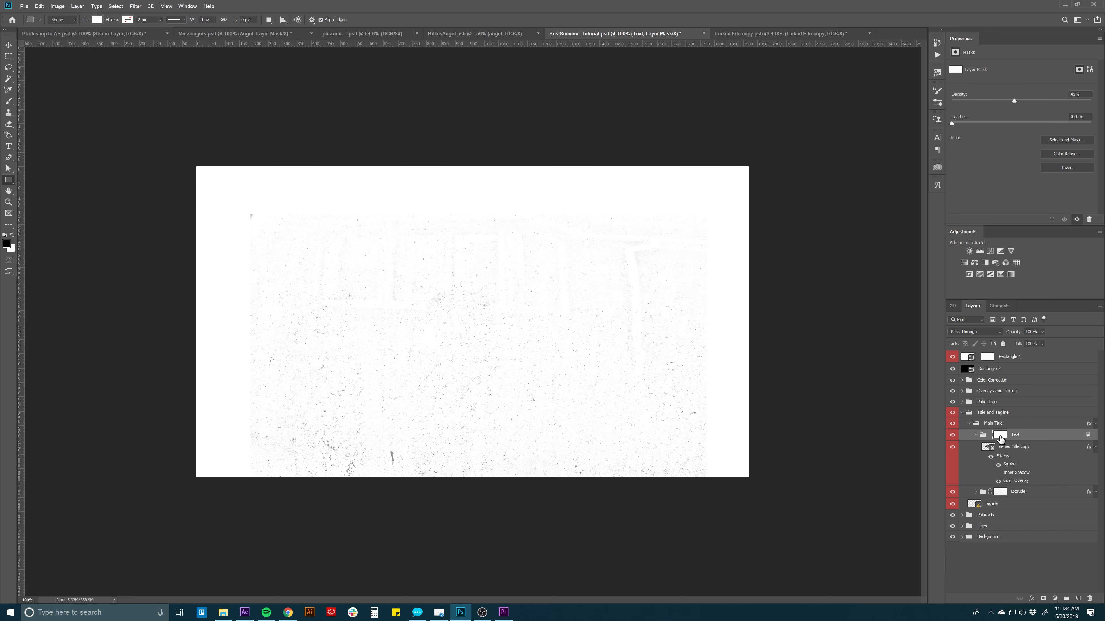
pyautogui.moveTo(1000, 439); pyautogui.dragTo(1008, 357)
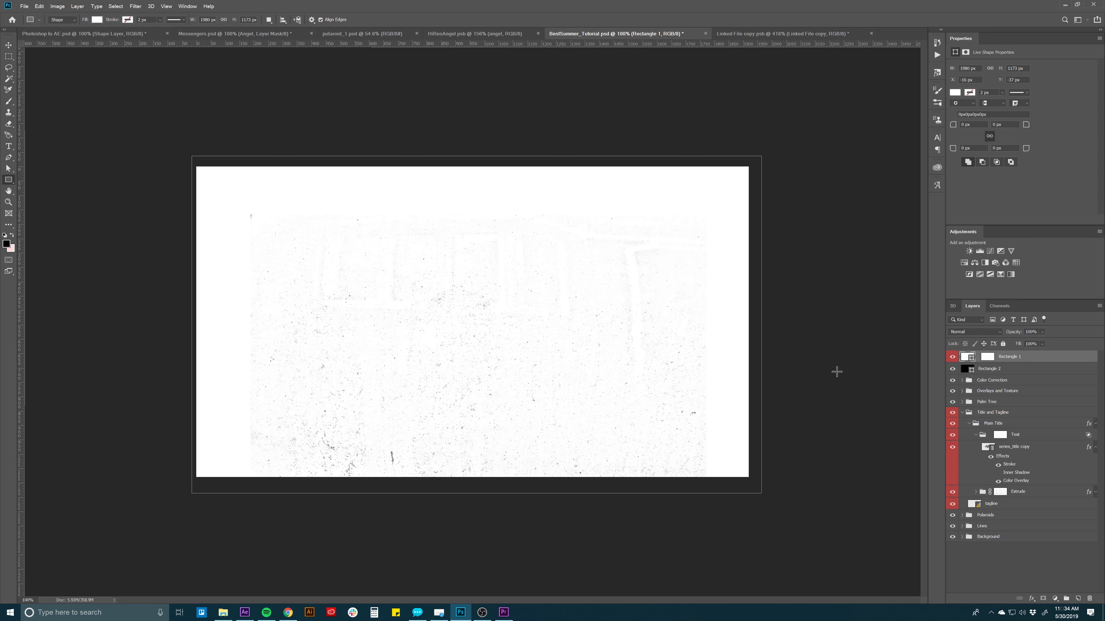
# Step: Save the black-and-white mask artwork as a JPEG named grunge_overlay at maximum quality 12 in the Best Summer Ever folder
pyautogui.hotkey('ctrl', 'shift', 's')
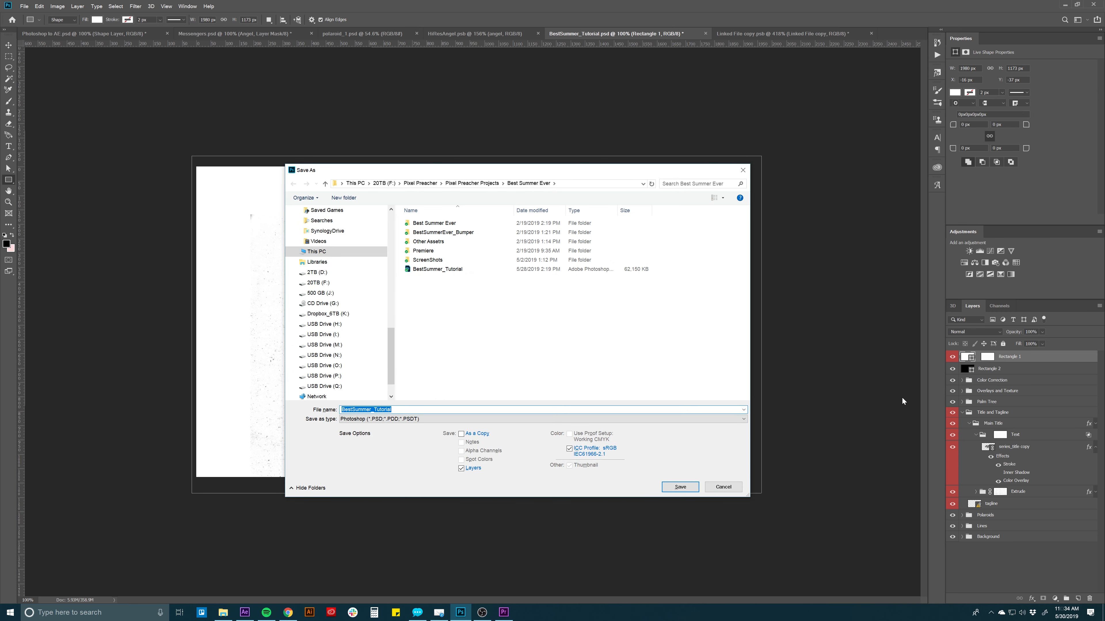
pyautogui.write('grunge_overlay')
pyautogui.click(437, 418)
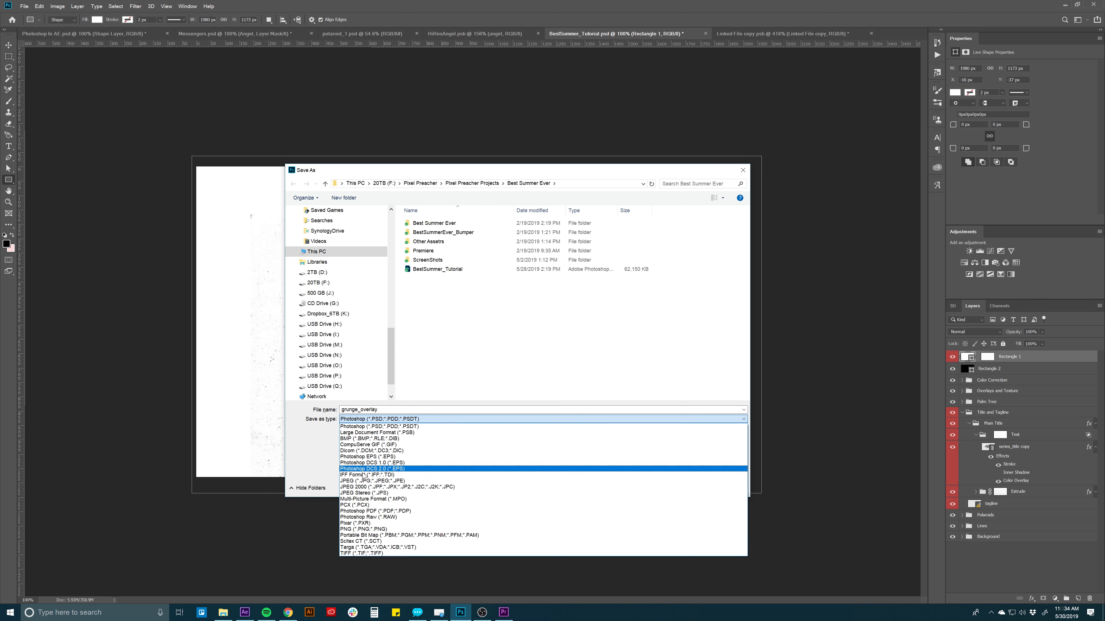
pyautogui.click(435, 486)
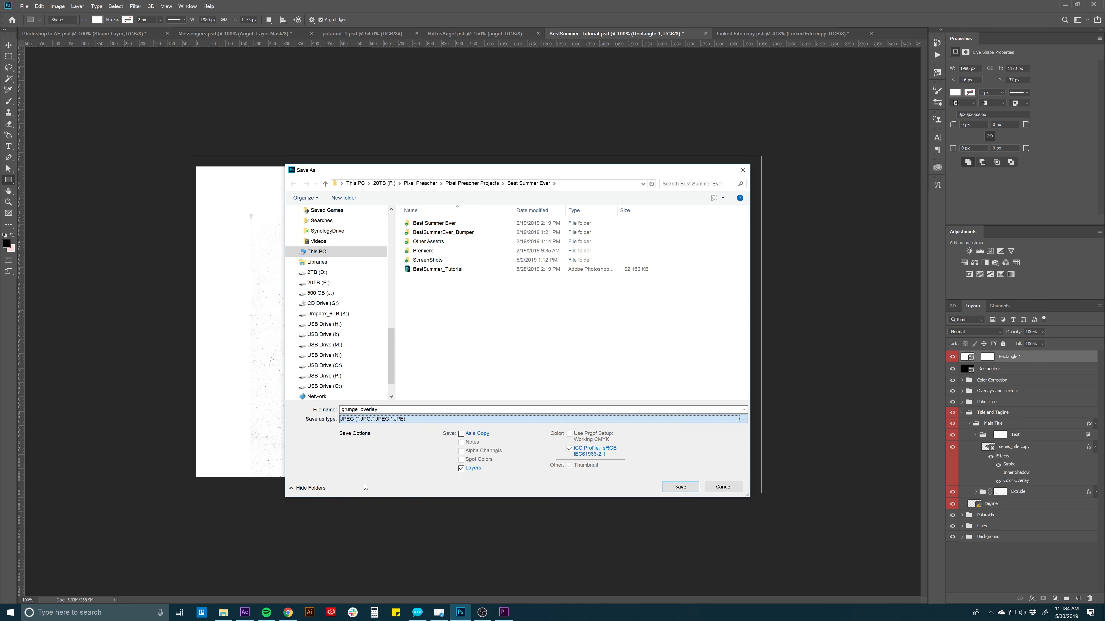
pyautogui.click(679, 488)
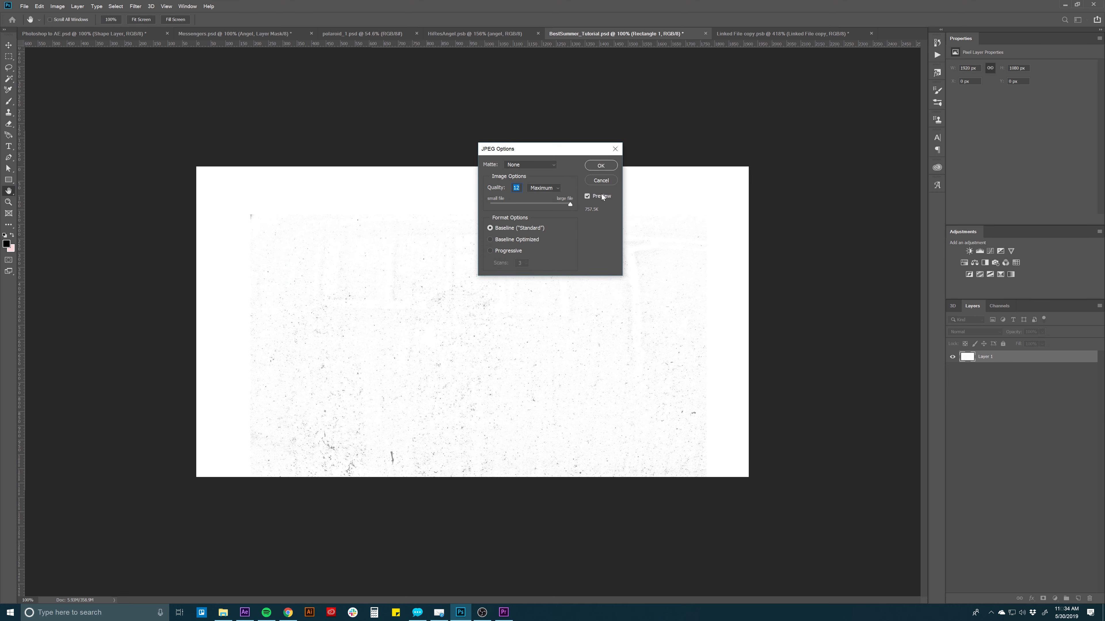
pyautogui.click(600, 169)
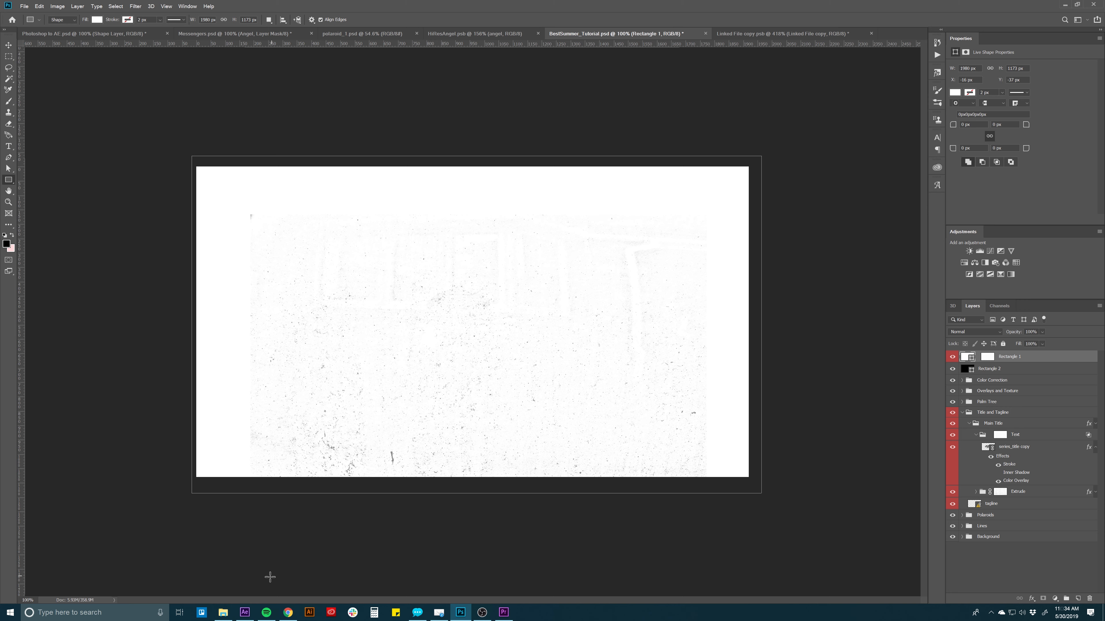
# Step: Switch to After Effects and import grunge_overlay.jpg into the project
pyautogui.click(244, 612)
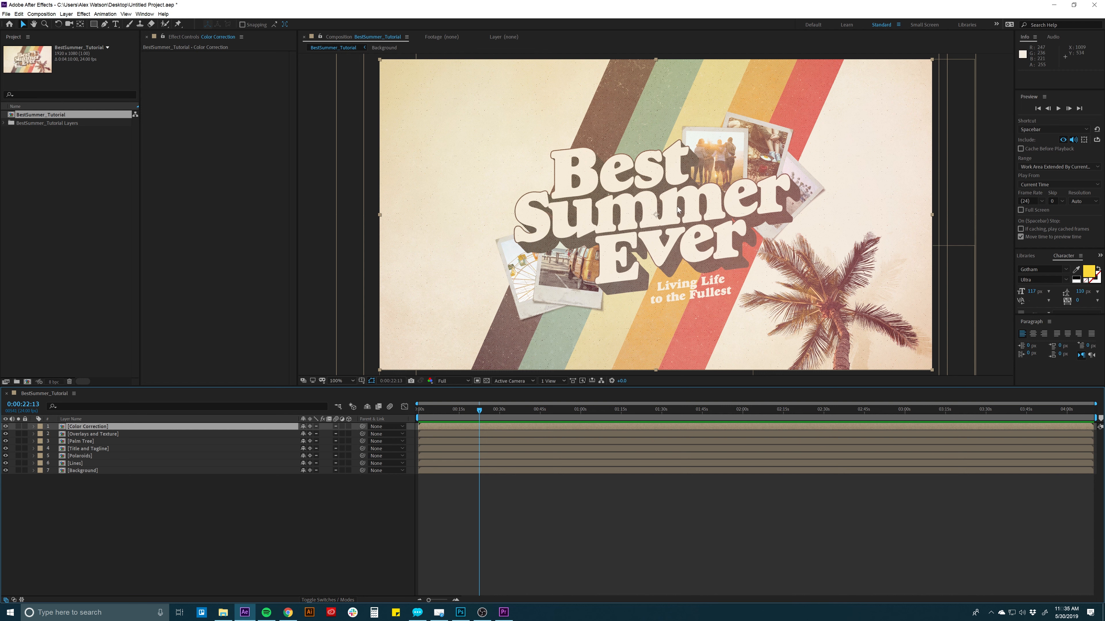
pyautogui.click(87, 449)
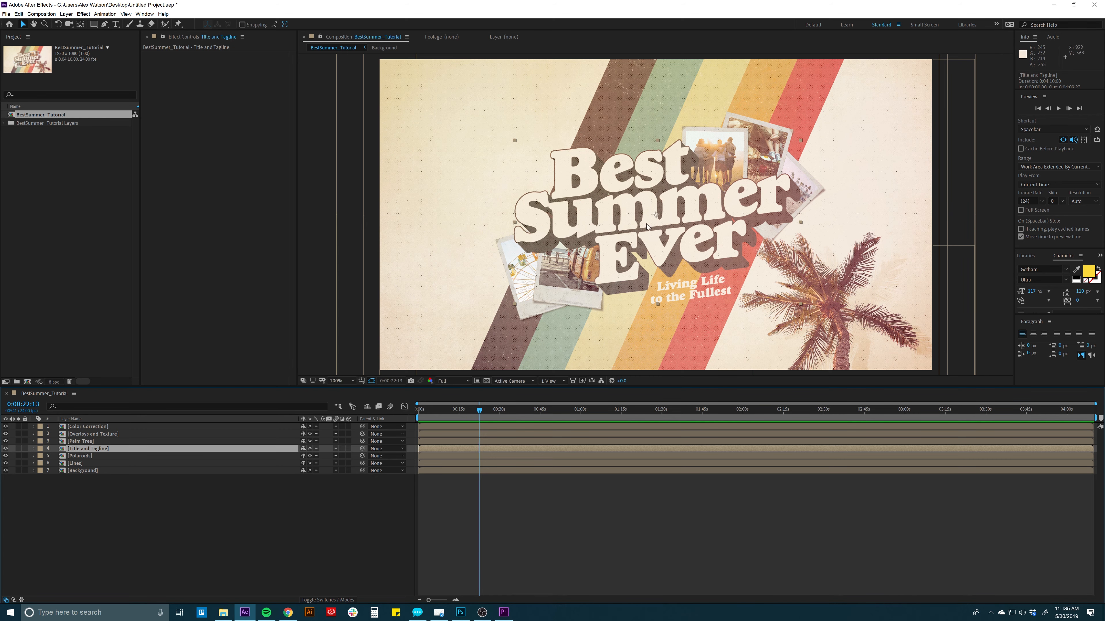
pyautogui.click(34, 153)
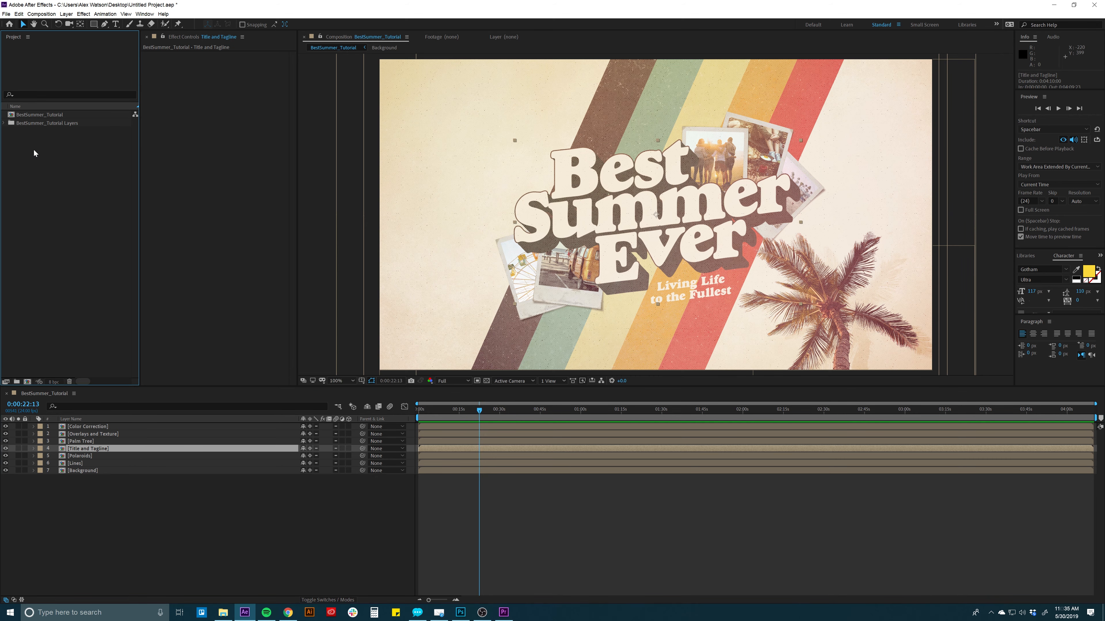
pyautogui.doubleClick(27, 222)
pyautogui.doubleClick(370, 192)
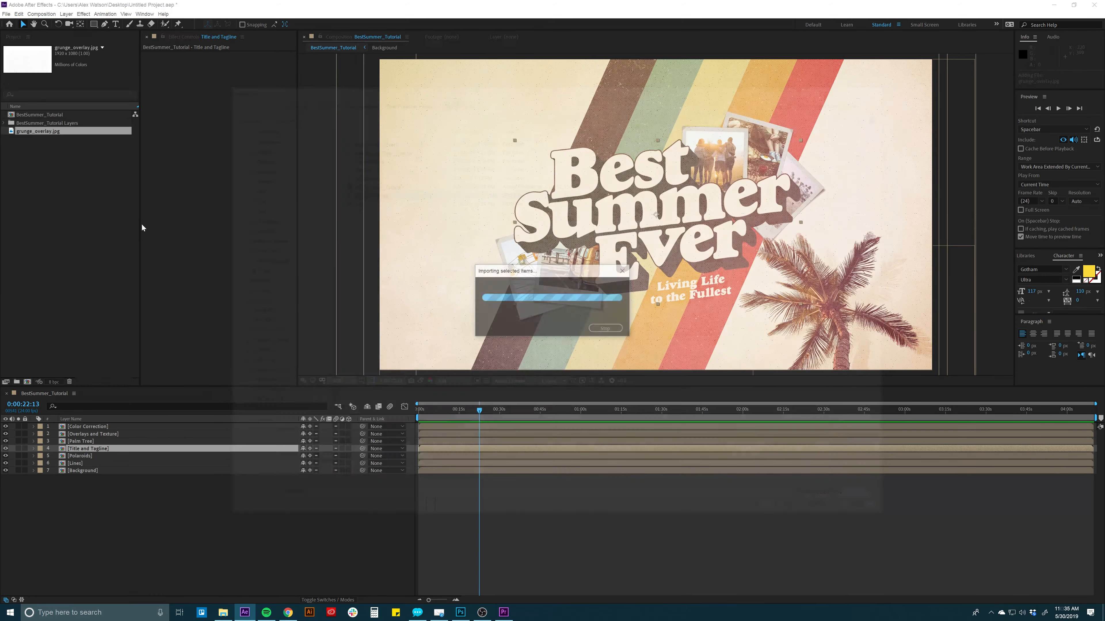
# Step: Add grunge_overlay.jpg to BestSummer_Tutorial directly above the Title and Tagline layer and shift it slightly up and to the right
pyautogui.moveTo(46, 133); pyautogui.dragTo(134, 447)
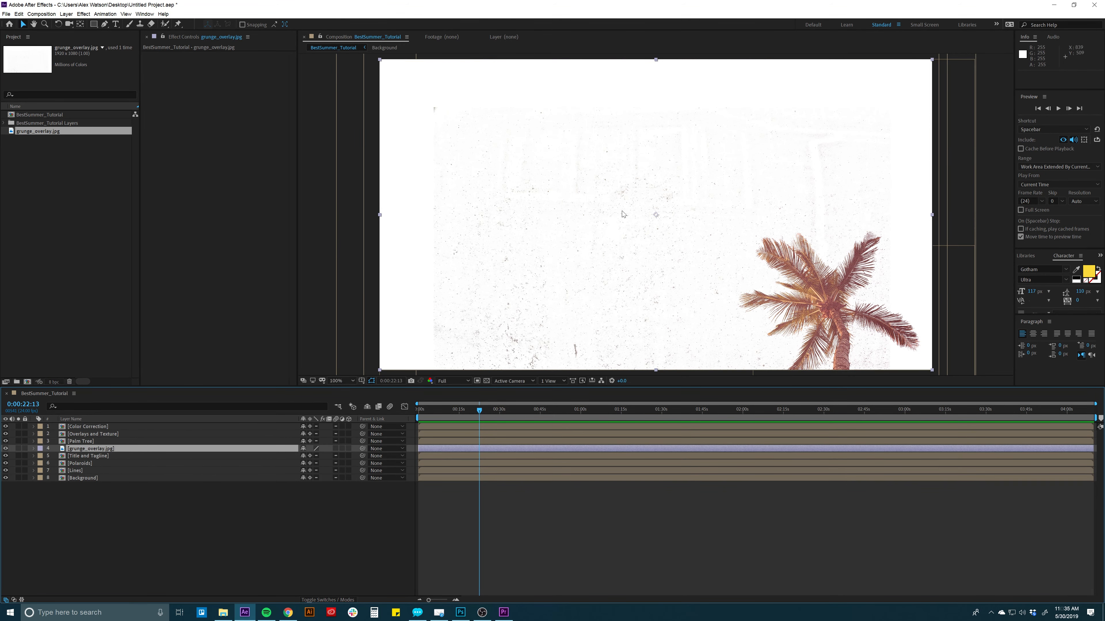
pyautogui.moveTo(624, 239); pyautogui.dragTo(656, 212)
pyautogui.moveTo(648, 260); pyautogui.dragTo(643, 281)
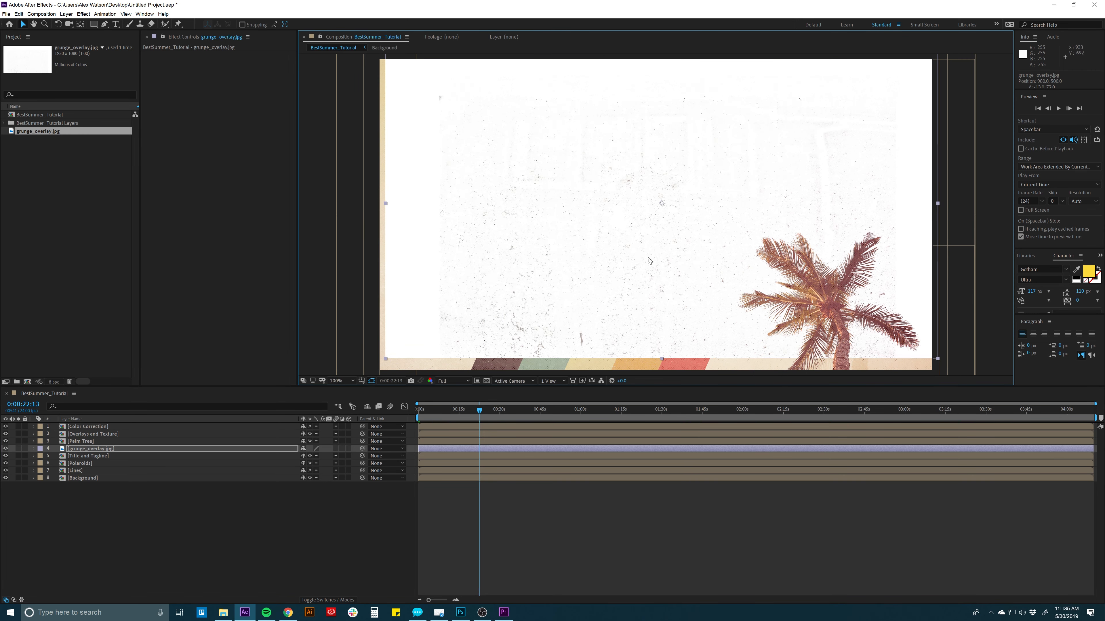
# Step: Set the Title and Tagline layer's track matte to Luma Matte using grunge_overlay.jpg, and check the title up close
pyautogui.click(109, 456)
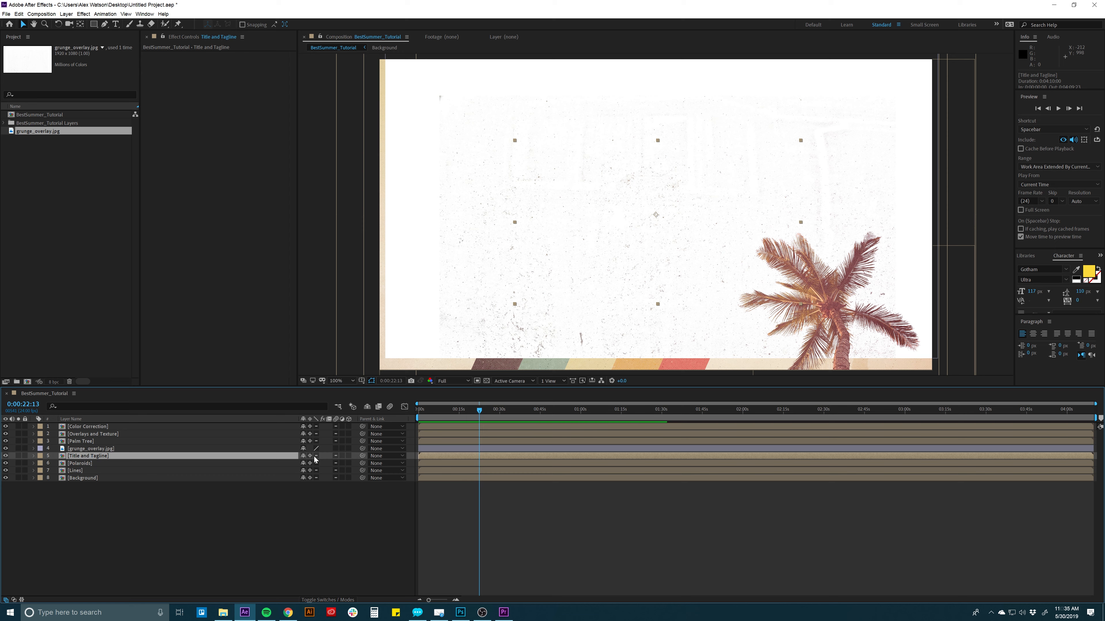
pyautogui.click(328, 600)
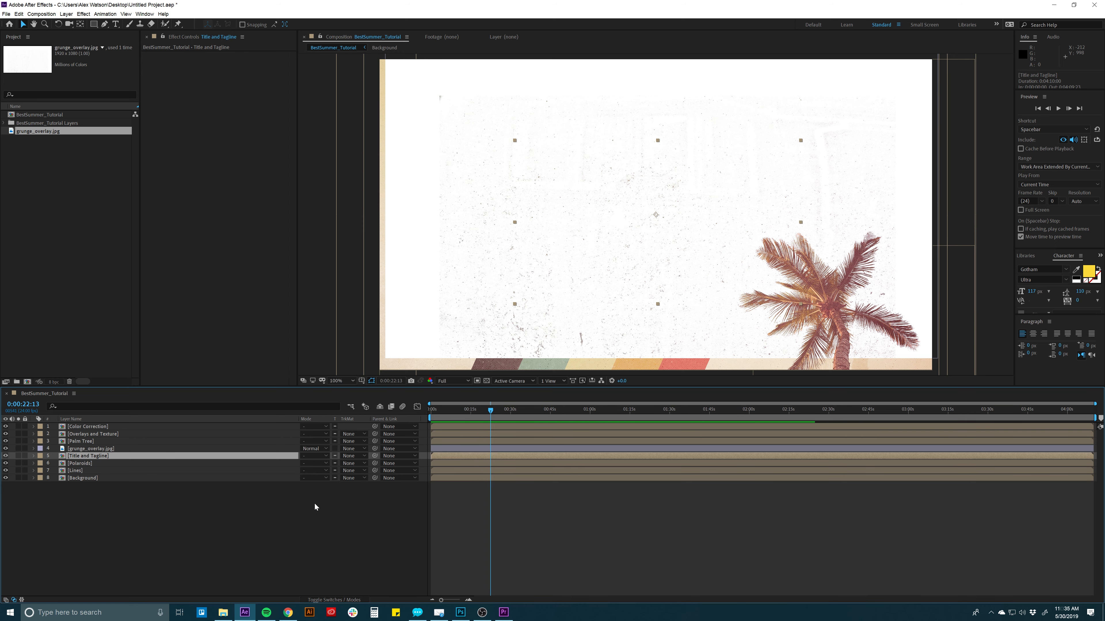
pyautogui.click(222, 448)
pyautogui.click(199, 457)
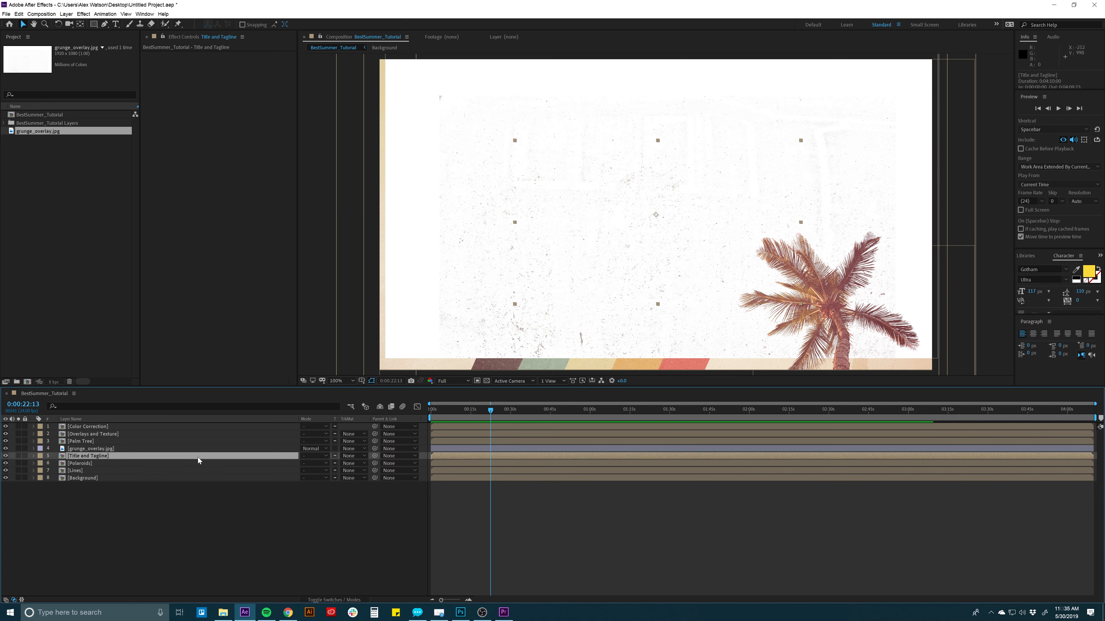
pyautogui.click(357, 457)
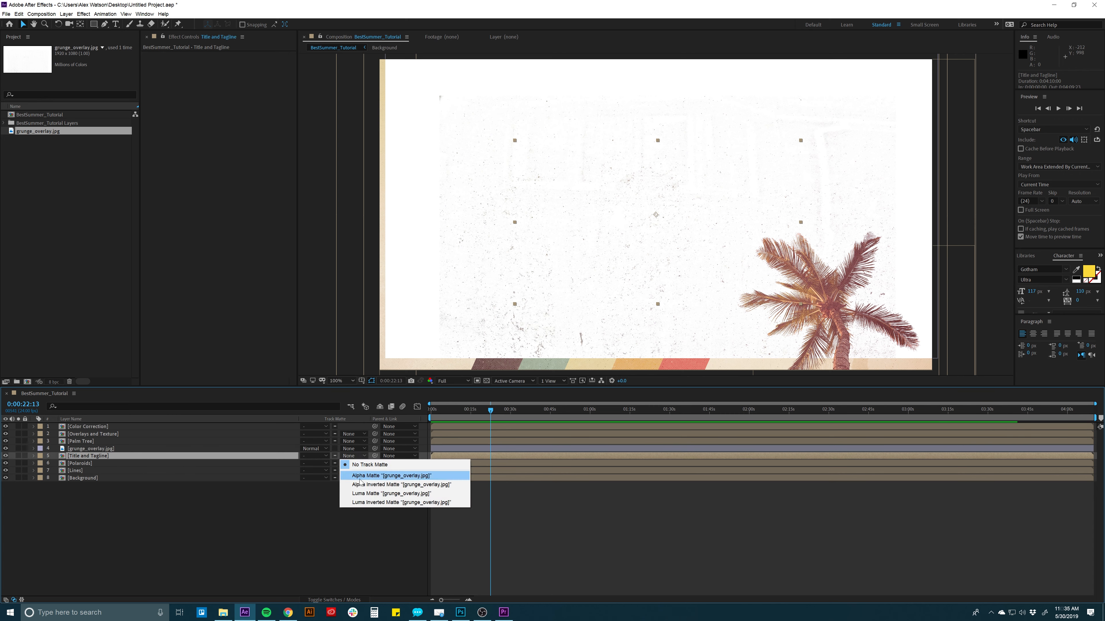
pyautogui.click(365, 494)
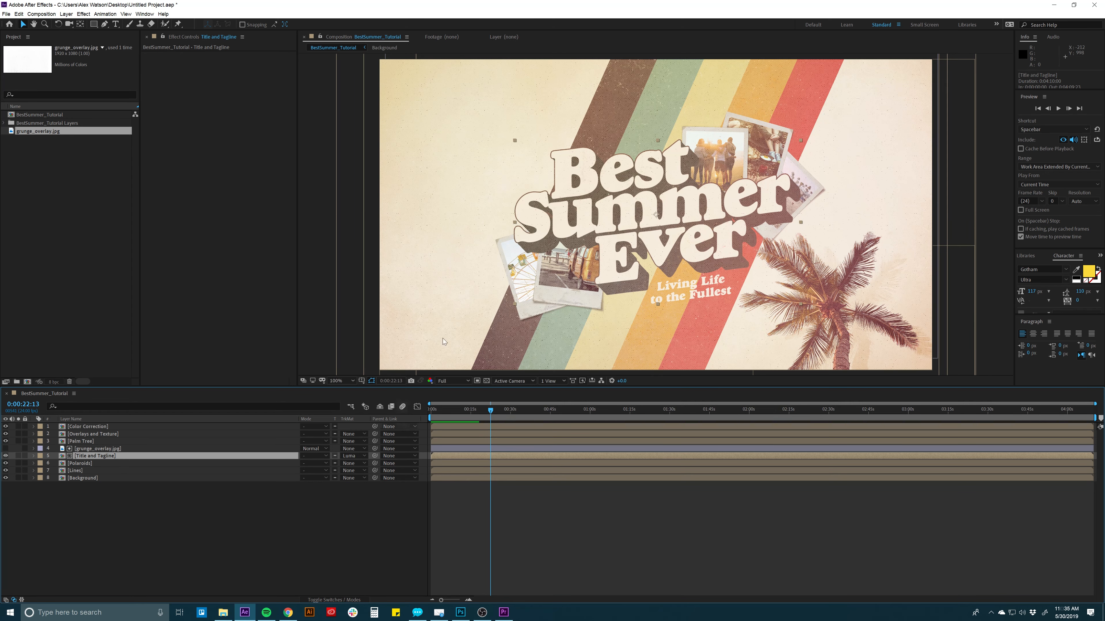
pyautogui.scroll(2, 594, 197)
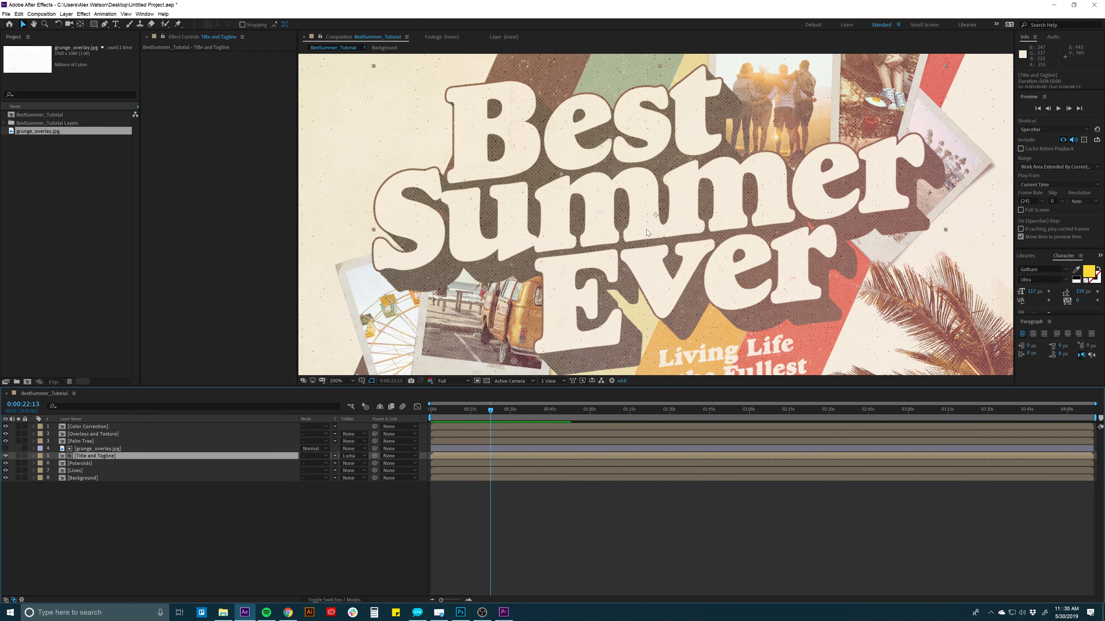
pyautogui.scroll(-2, 617, 194)
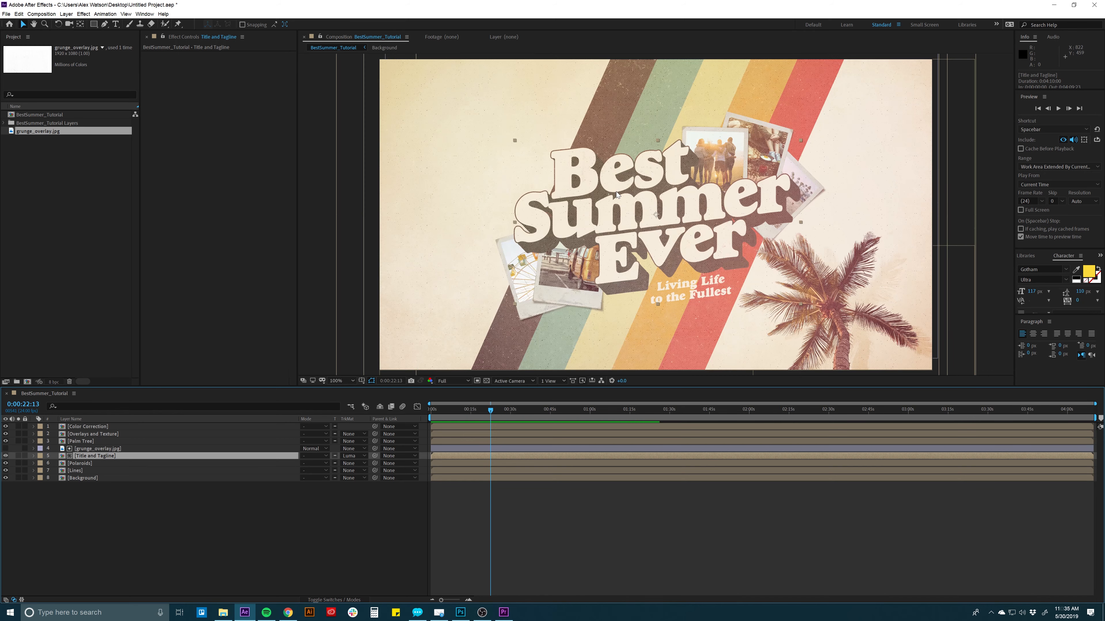
# Step: Apply the Levels effect to the grunge_overlay.jpg layer and set Input Black to 130
pyautogui.click(92, 449)
pyautogui.click(79, 14)
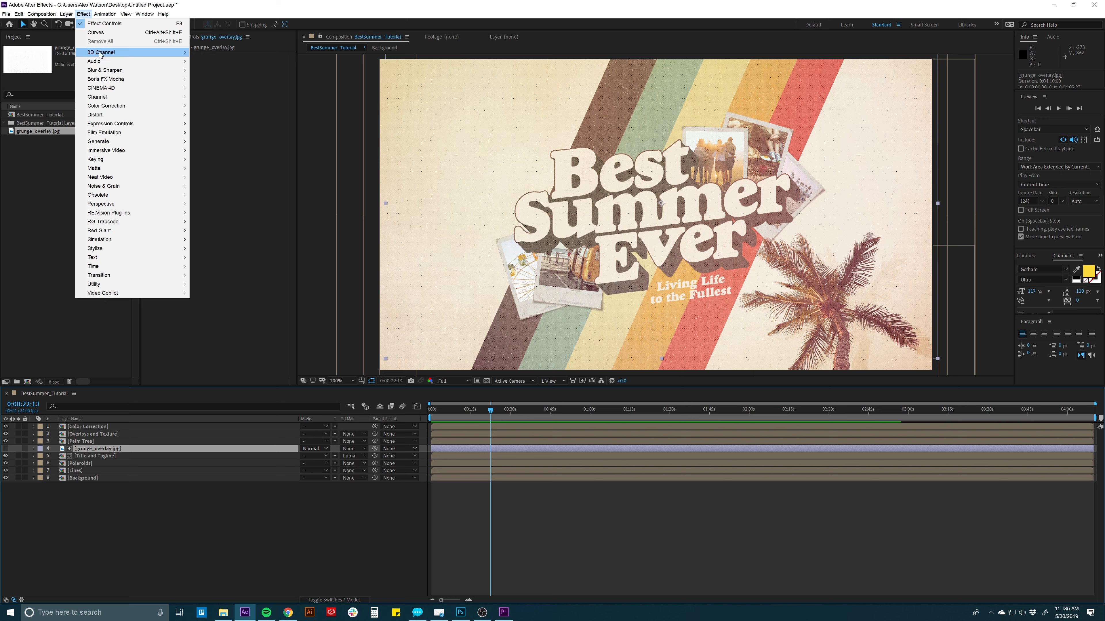
pyautogui.moveTo(127, 109)
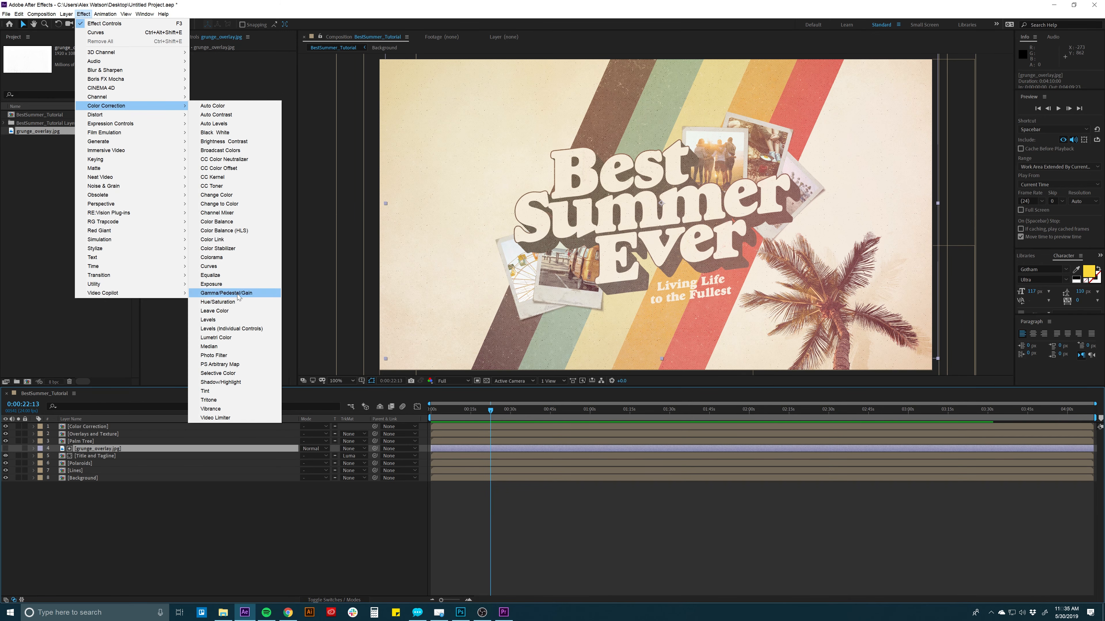
pyautogui.click(235, 319)
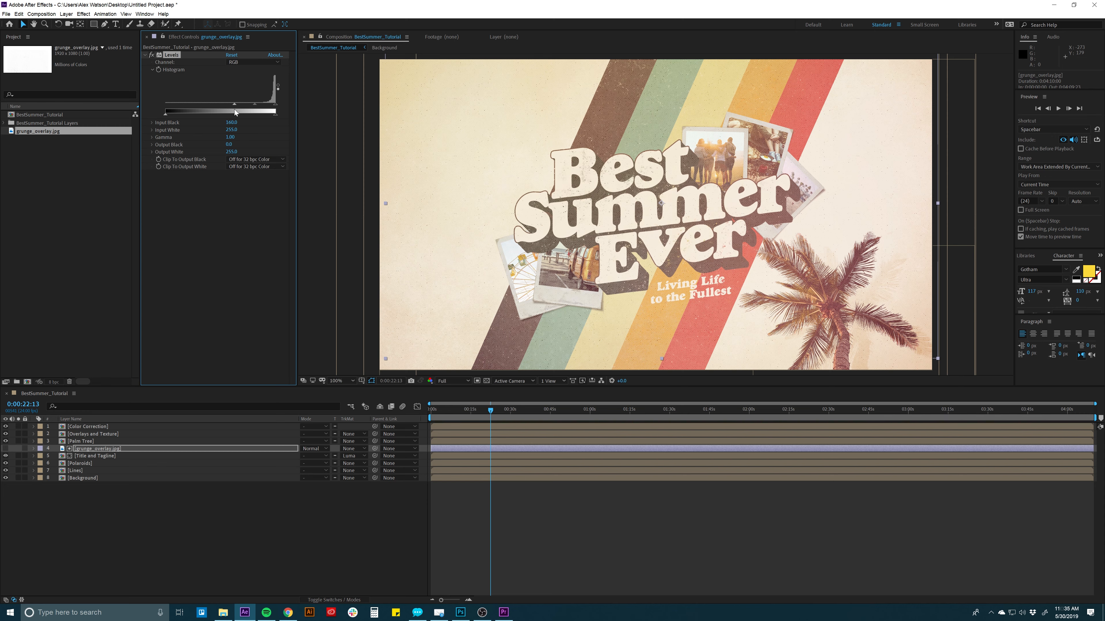
pyautogui.moveTo(246, 111); pyautogui.dragTo(247, 111)
pyautogui.moveTo(247, 107); pyautogui.dragTo(223, 108)
pyautogui.click(525, 567)
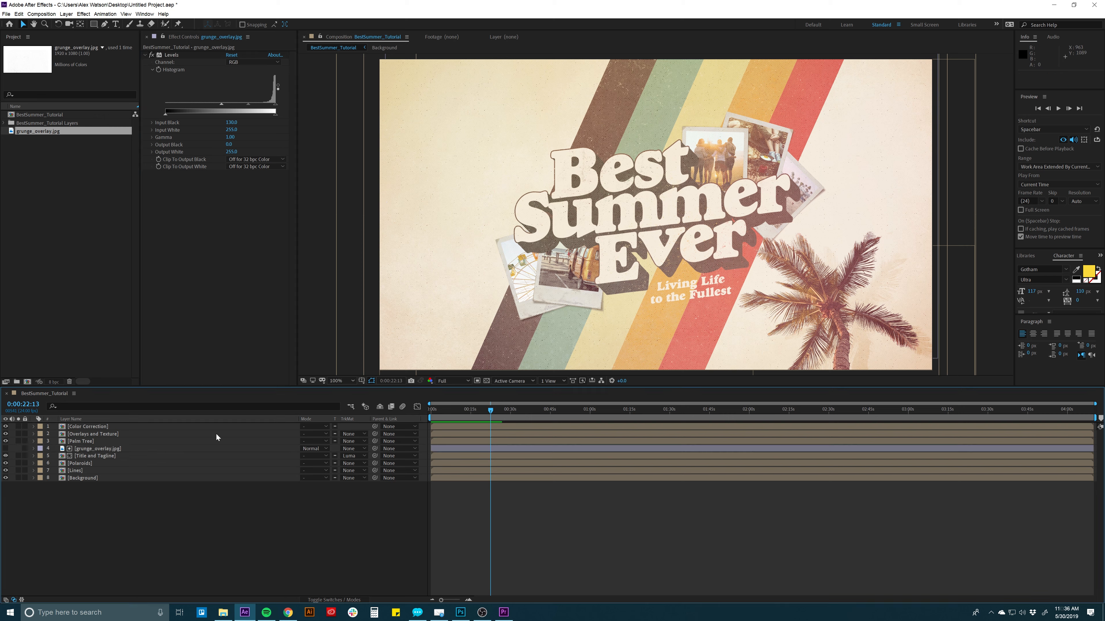
# Step: Inspect the contents of the Color Correction precomposition and return to the BestSummer_Tutorial composition
pyautogui.click(128, 448)
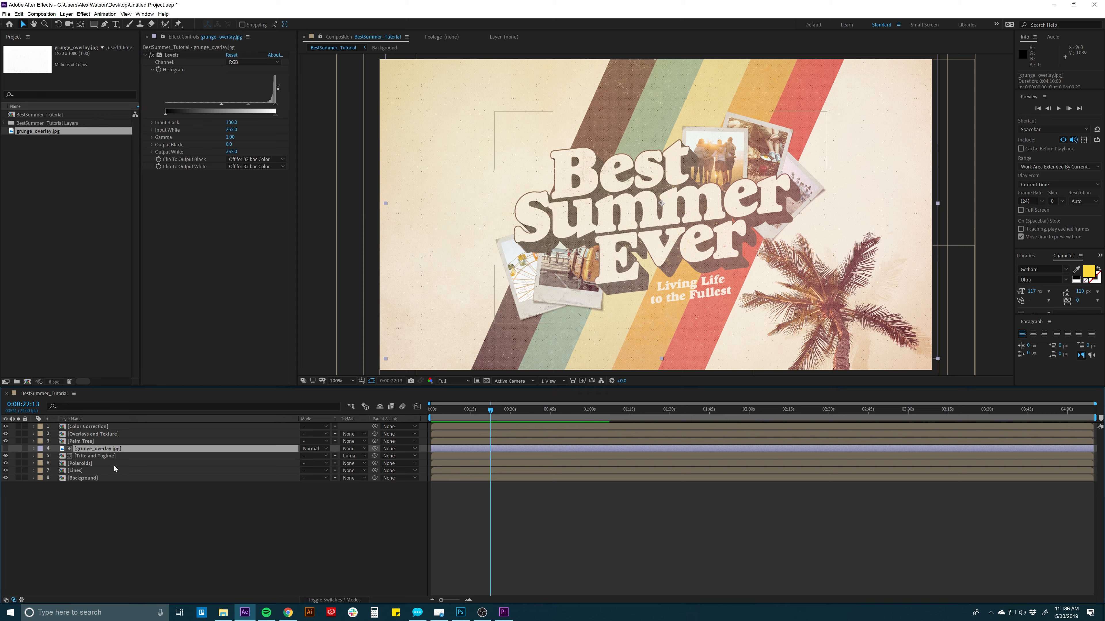
pyautogui.click(94, 428)
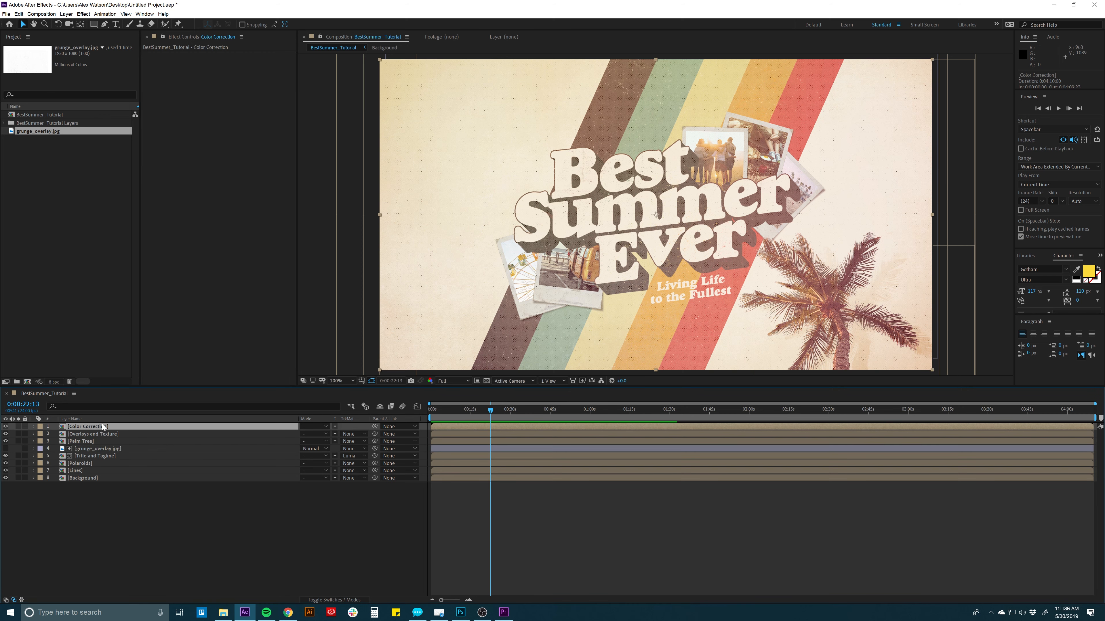
pyautogui.doubleClick(117, 426)
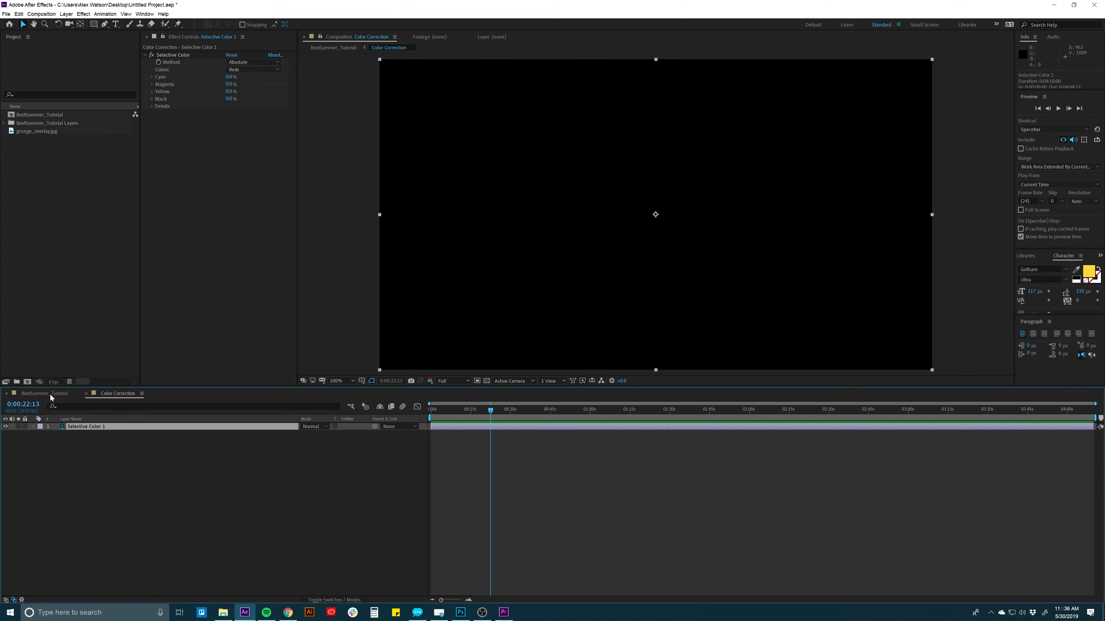
pyautogui.click(50, 394)
# Step: Open the Overlays and Texture precomposition and examine the blending modes of its halftone, film burn and glow layers
pyautogui.click(84, 434)
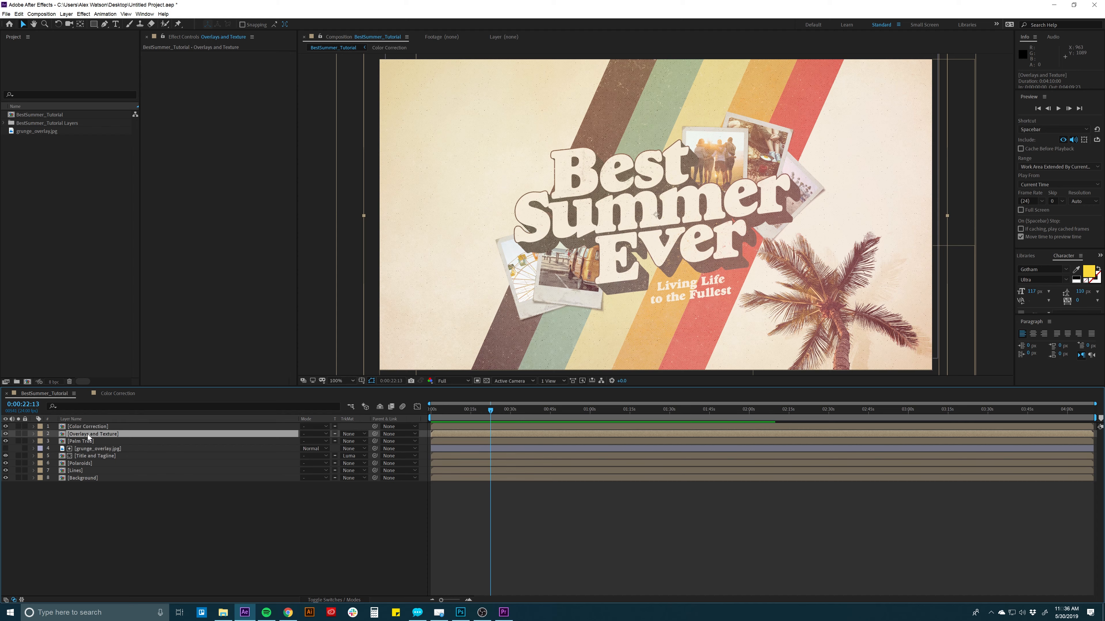
pyautogui.click(325, 599)
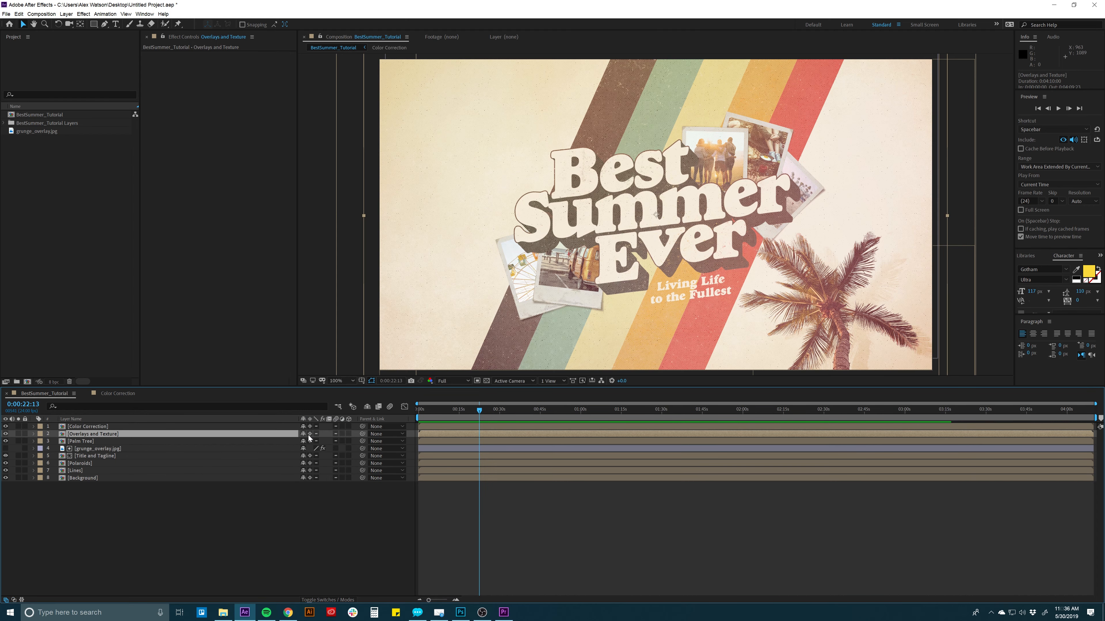
pyautogui.doubleClick(288, 434)
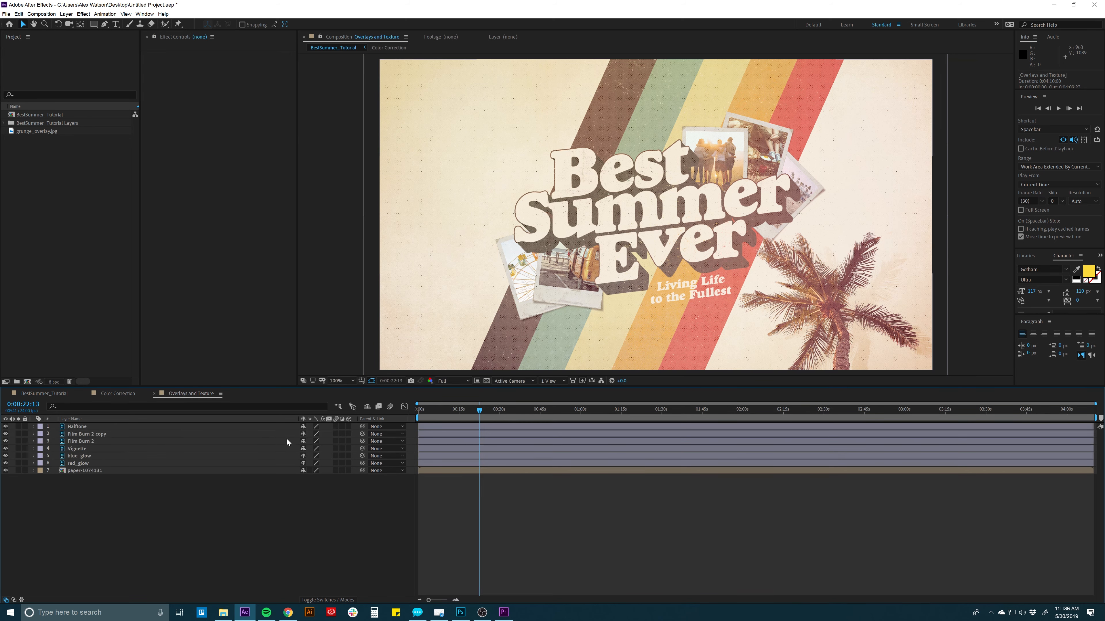
pyautogui.click(108, 426)
pyautogui.click(102, 434)
pyautogui.click(324, 600)
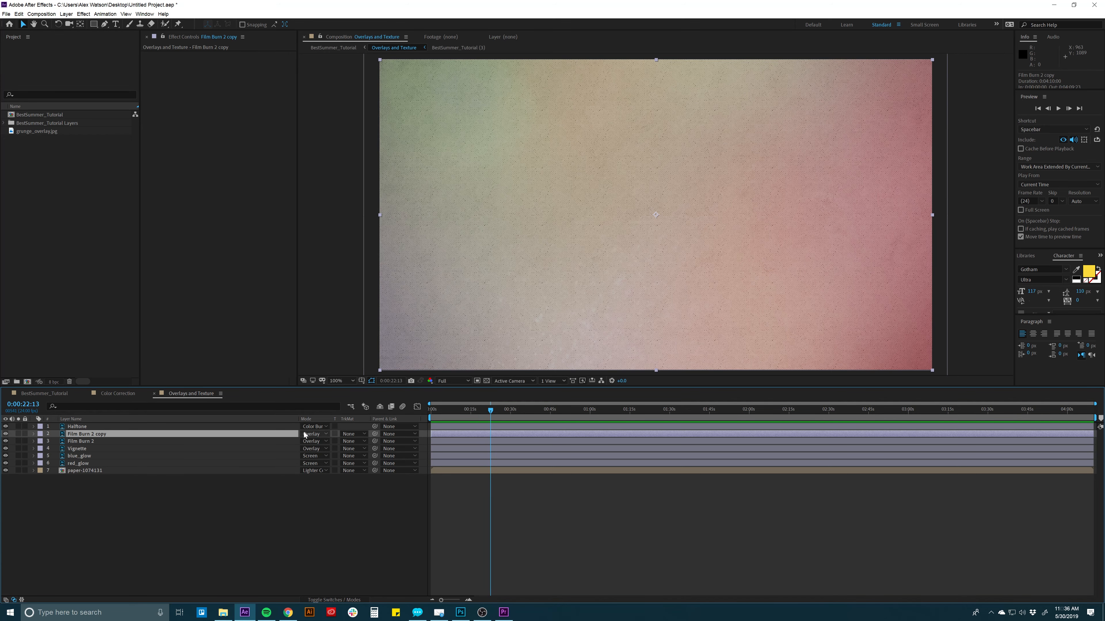
pyautogui.click(277, 427)
pyautogui.click(278, 441)
pyautogui.click(279, 456)
pyautogui.click(279, 463)
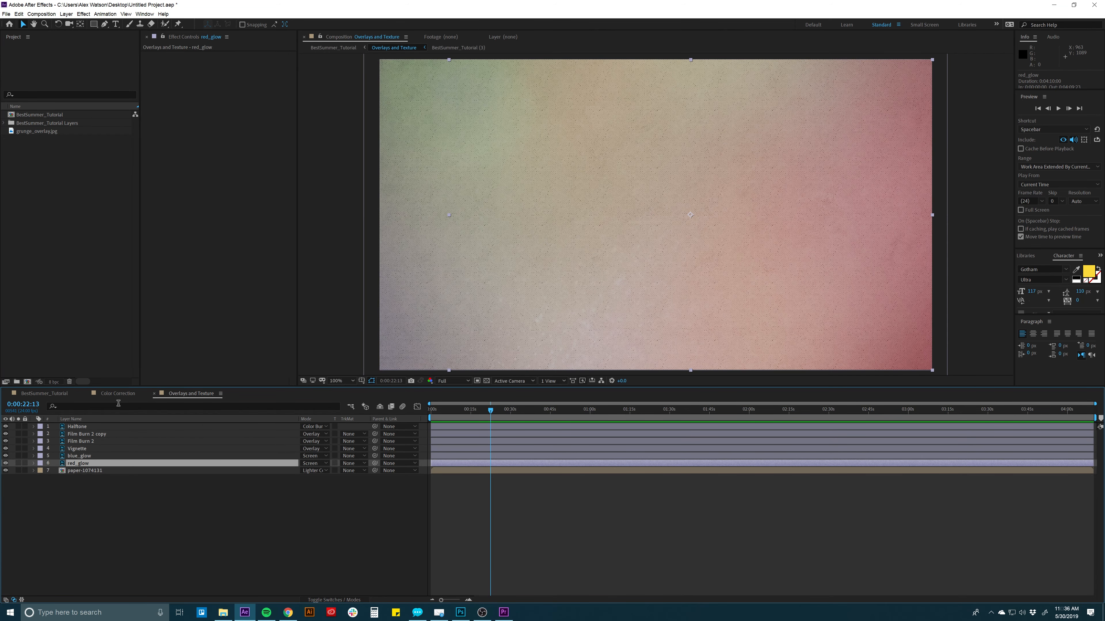
# Step: Return to BestSummer_Tutorial and compare the Overlays and Texture layer with Collapse Transformations off and on, leaving it on
pyautogui.click(118, 394)
pyautogui.click(45, 394)
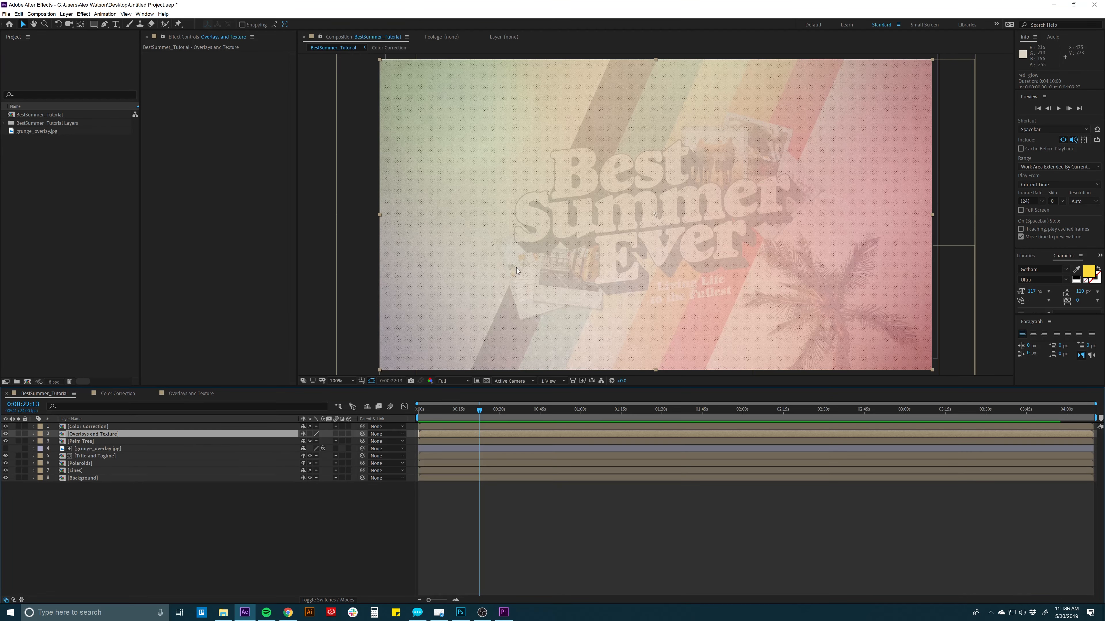
pyautogui.click(309, 434)
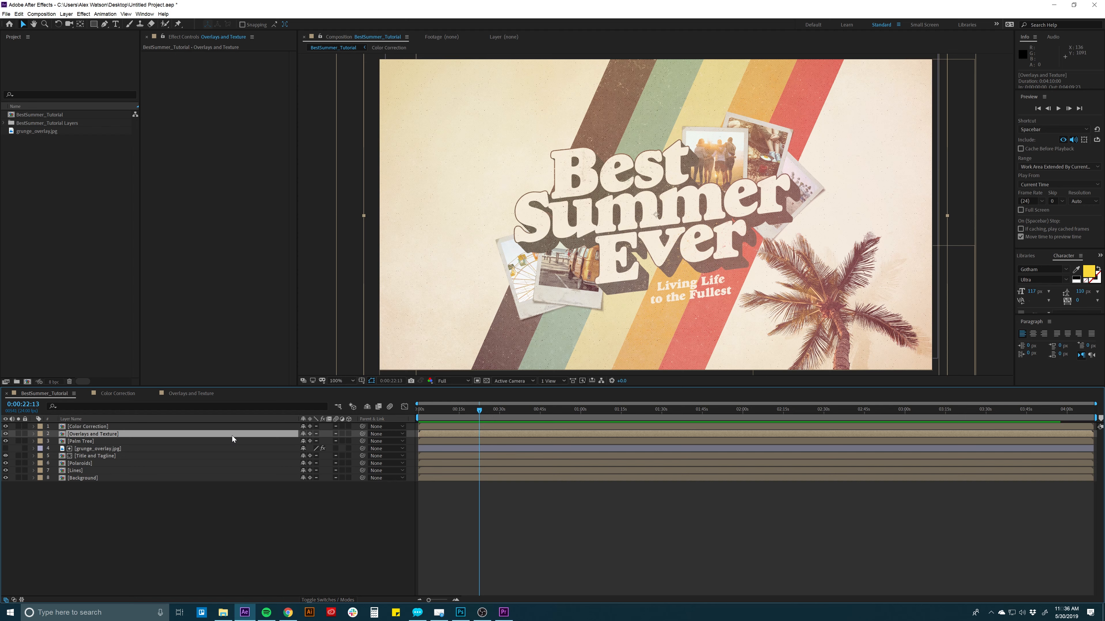
# Step: Review the Palm Tree, Title and Tagline, Polaroids and Lines layers one after another
pyautogui.click(96, 441)
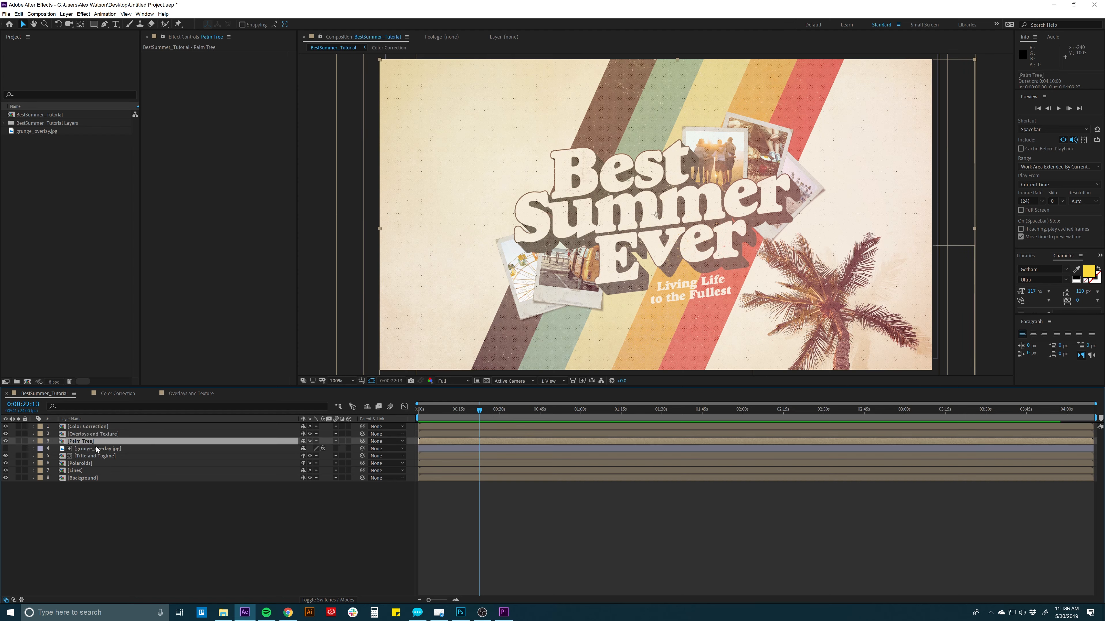
pyautogui.click(92, 457)
pyautogui.click(88, 464)
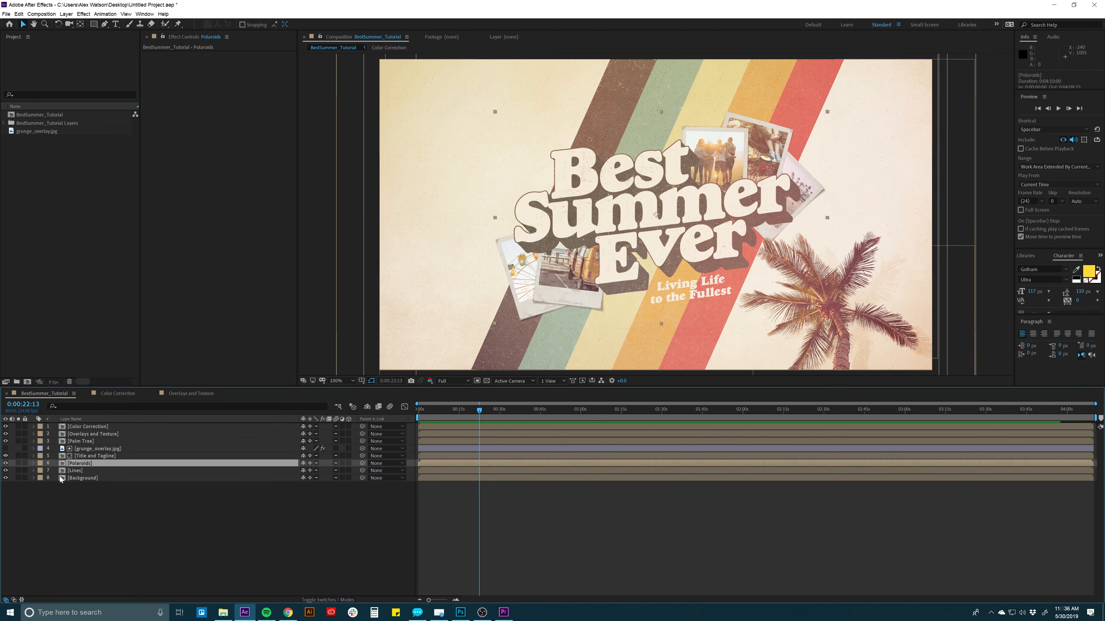
pyautogui.click(74, 472)
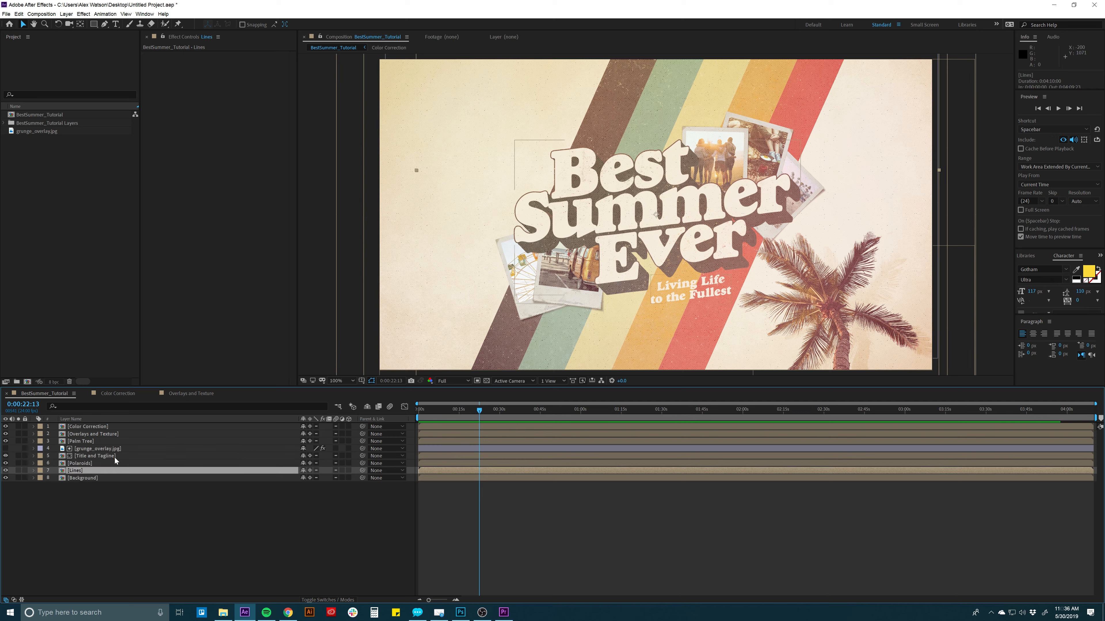
# Step: Review the Background and Lines layers and open the Lines precomposition to inspect its stripe artwork
pyautogui.click(83, 479)
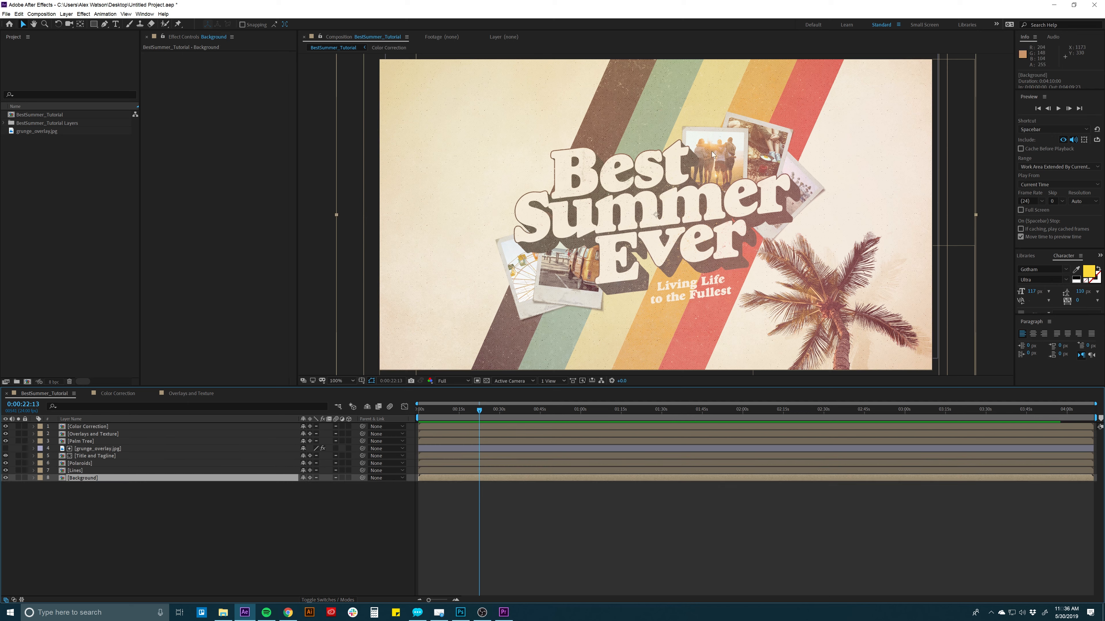
pyautogui.click(82, 472)
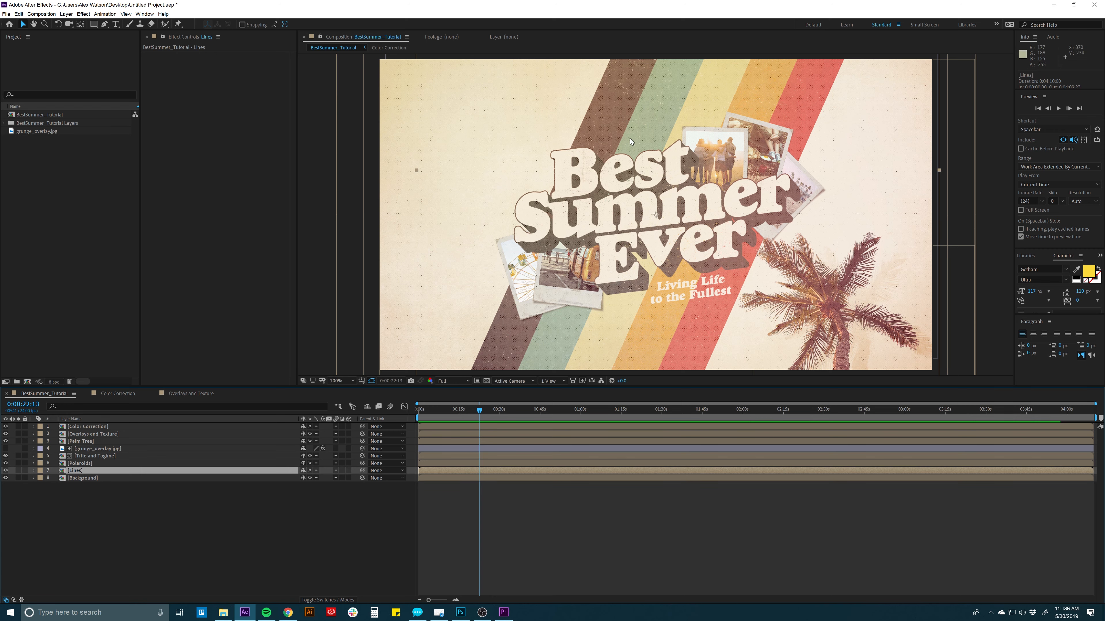
pyautogui.doubleClick(77, 471)
pyautogui.click(508, 428)
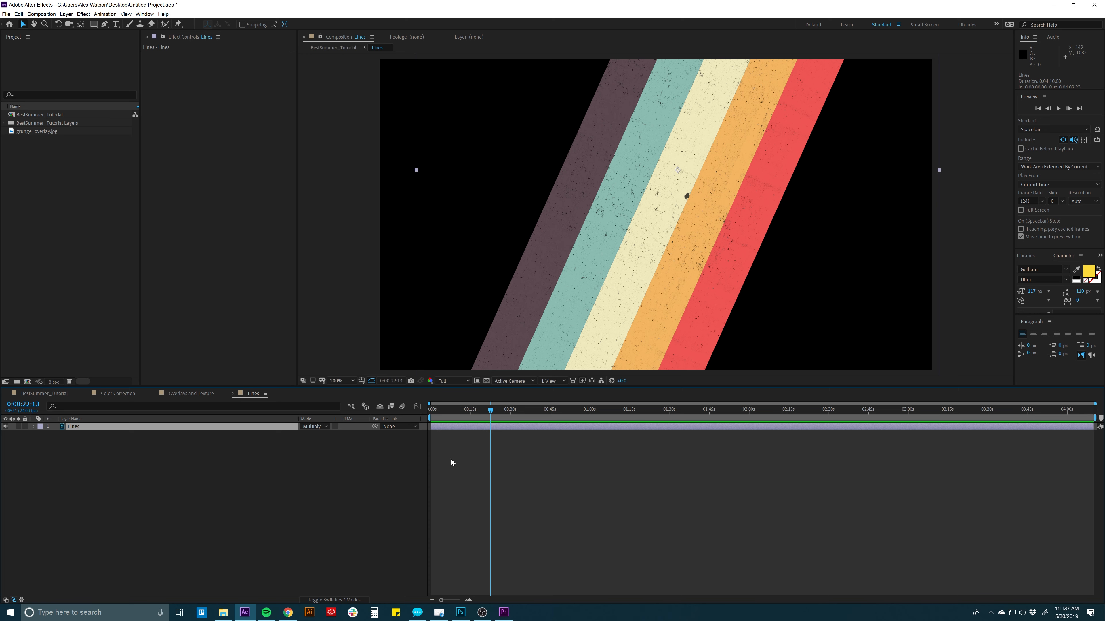
# Step: Check the grunge_overlay.jpg layer in BestSummer_Tutorial and return to the Lines composition
pyautogui.click(54, 393)
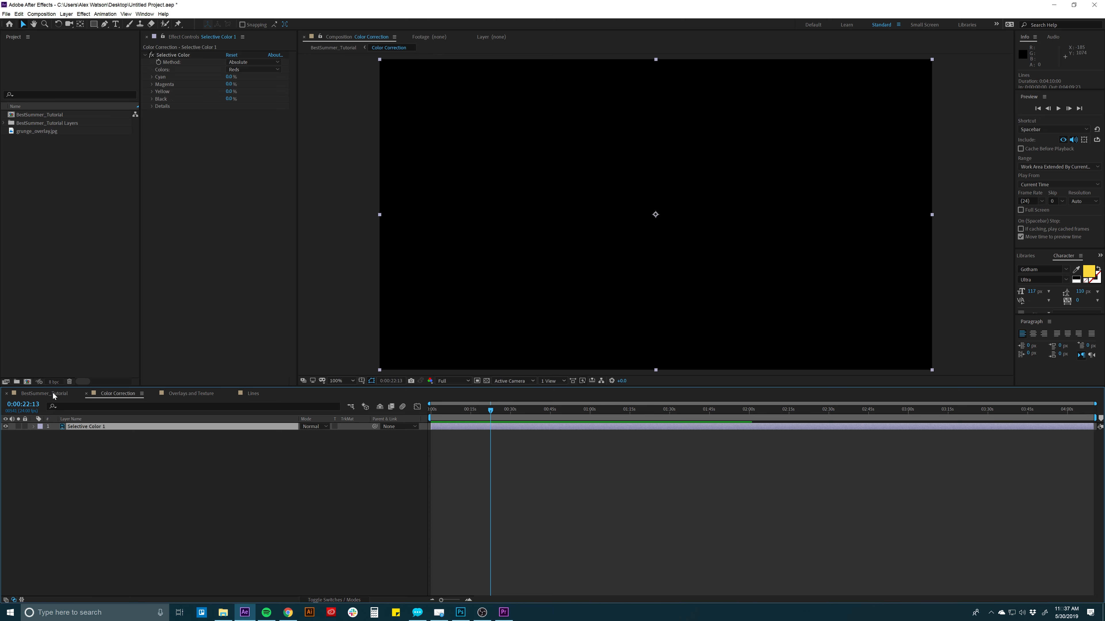
pyautogui.click(85, 448)
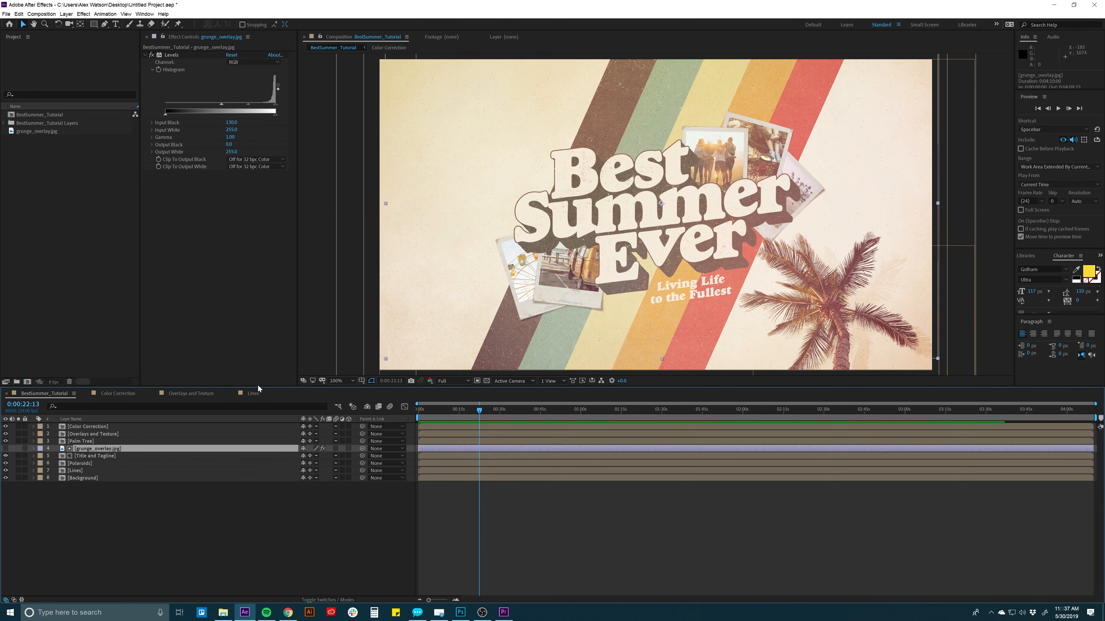
pyautogui.click(253, 393)
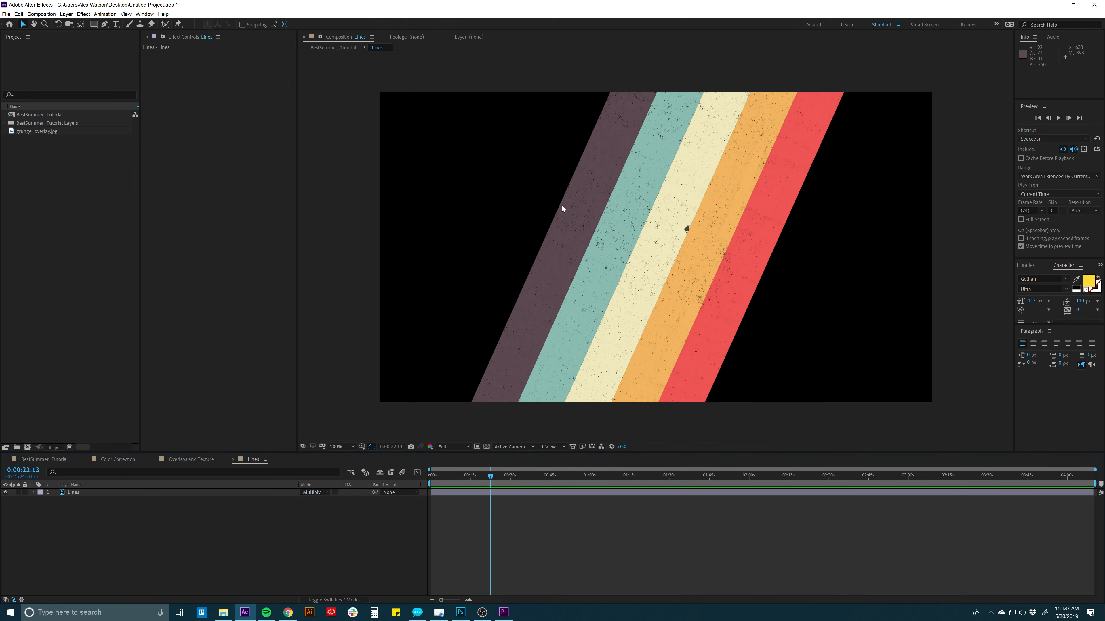
# Step: Draw a straight Pen path with a white 147 px stroke along the brown stripe, from near its upper end to below the frame
pyautogui.press('g')
pyautogui.click(615, 133)
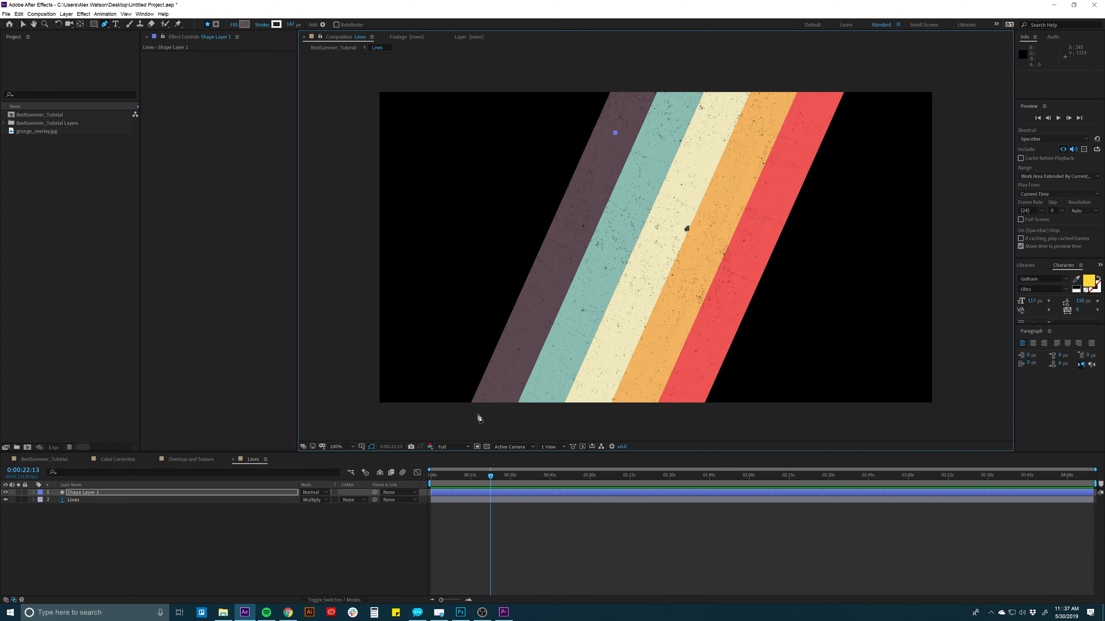
pyautogui.click(477, 436)
pyautogui.press('Right')
pyautogui.press('Right')
pyautogui.press('Down')
pyautogui.press('Left')
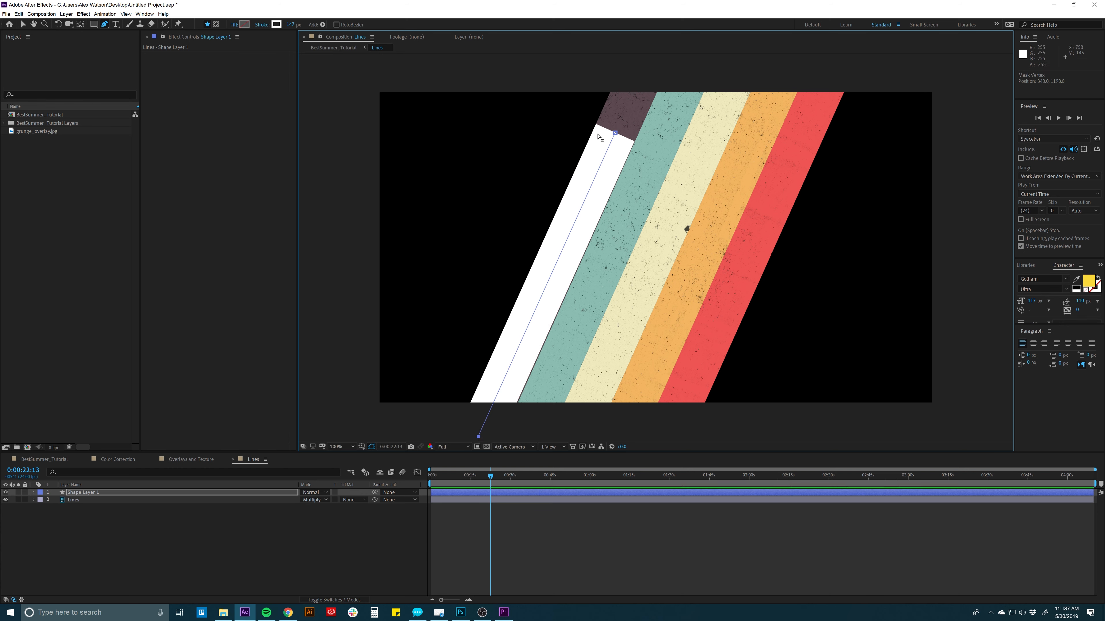
# Step: Nudge the path's lower endpoint to align the white stroke with the brown stripe, and undo the trial stroke width change
pyautogui.press('v')
pyautogui.click(615, 132)
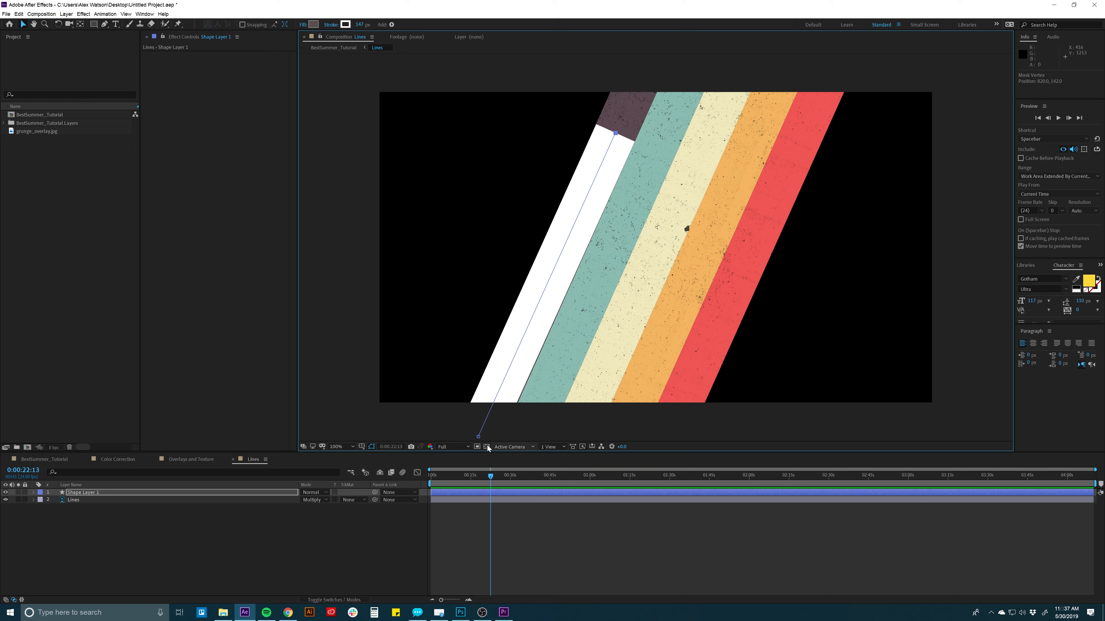
pyautogui.click(478, 436)
pyautogui.press('Right')
pyautogui.press('Right')
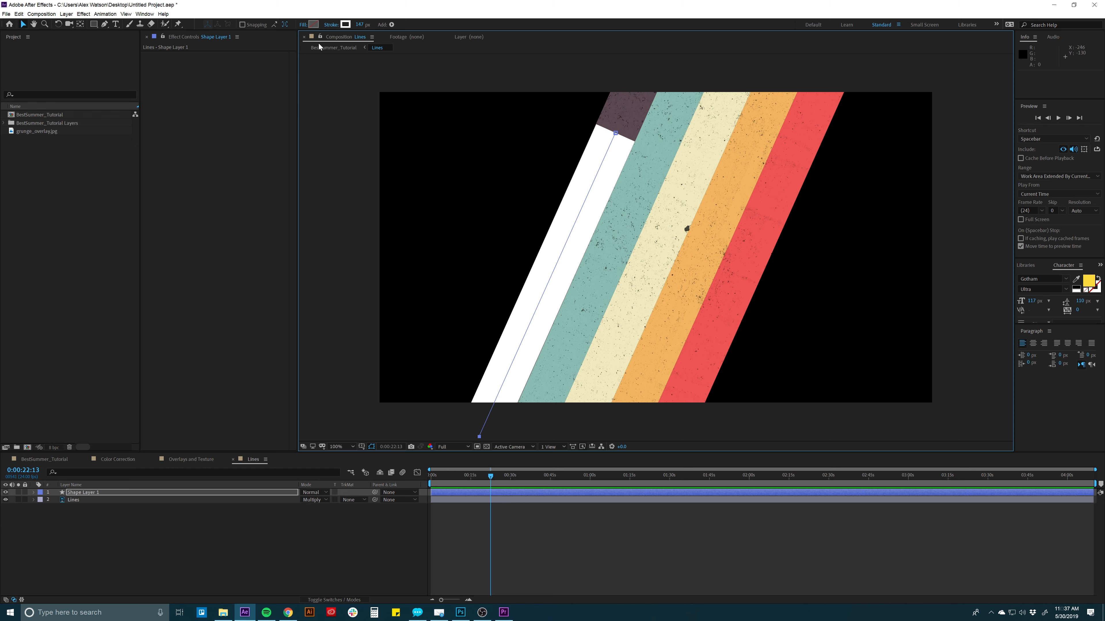
pyautogui.moveTo(360, 25)
pyautogui.mouseDown()
pyautogui.moveTo(344, 25)
pyautogui.moveTo(359, 35)
pyautogui.mouseUp()
pyautogui.hotkey('ctrl', 'z')
# Step: Set the Line Cap of the white stroke in Shape Layer 1 to Round Cap
pyautogui.click(89, 493)
pyautogui.click(34, 493)
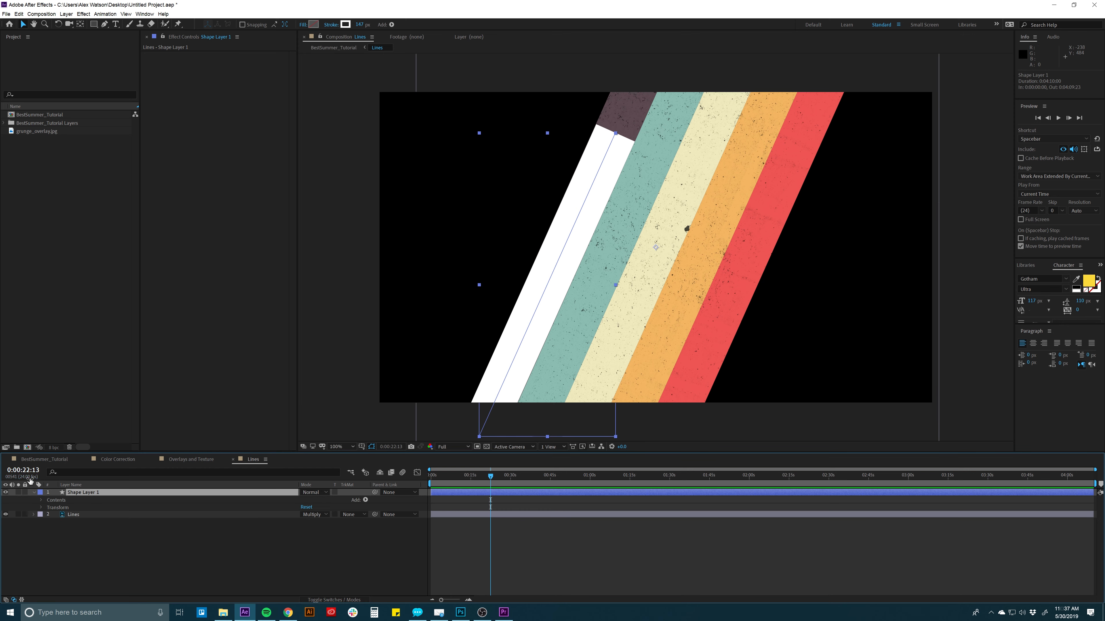
pyautogui.click(42, 500)
pyautogui.click(49, 508)
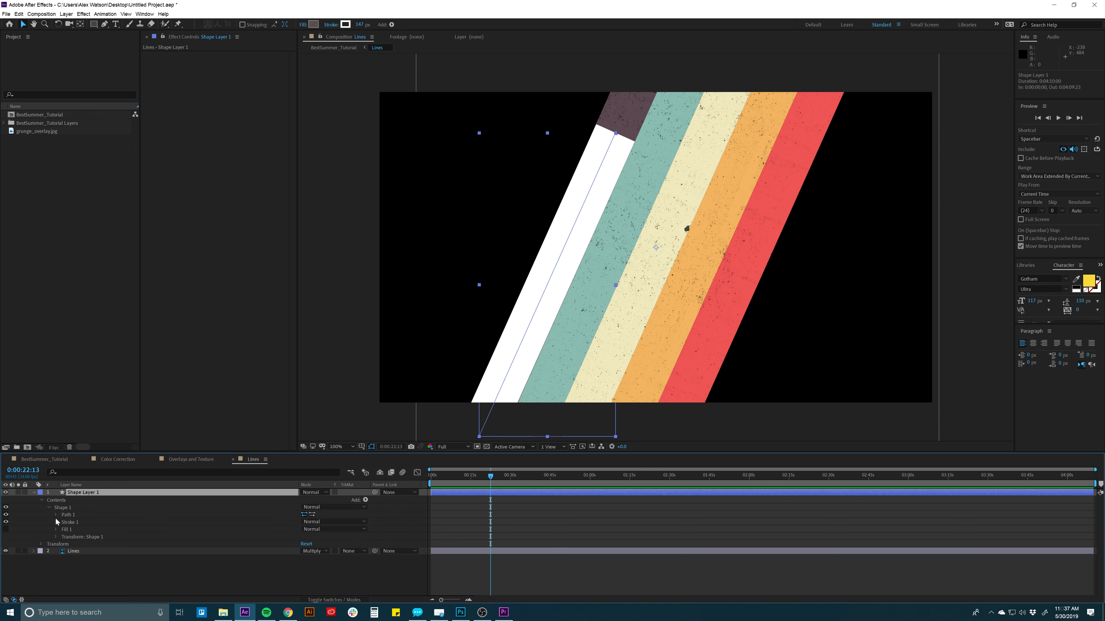
pyautogui.click(57, 522)
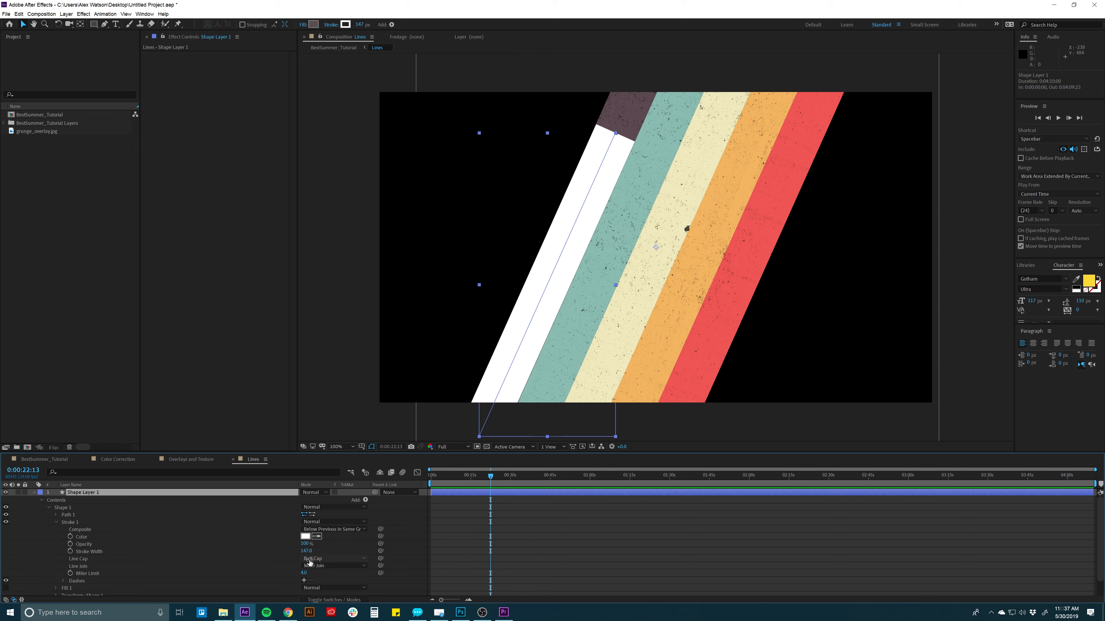
pyautogui.click(329, 559)
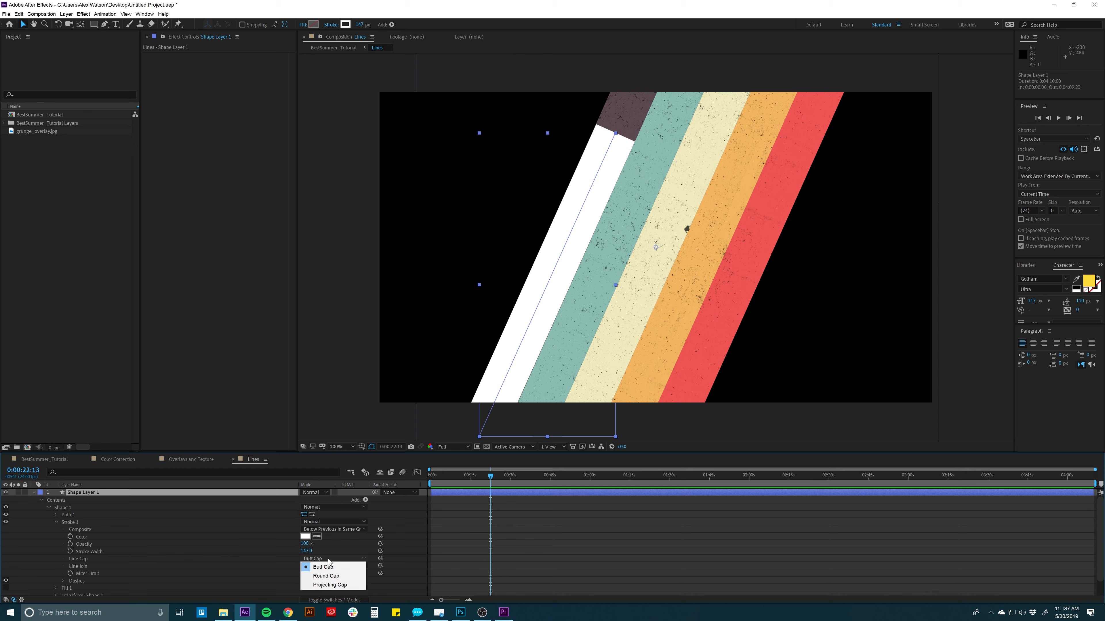
pyautogui.click(326, 576)
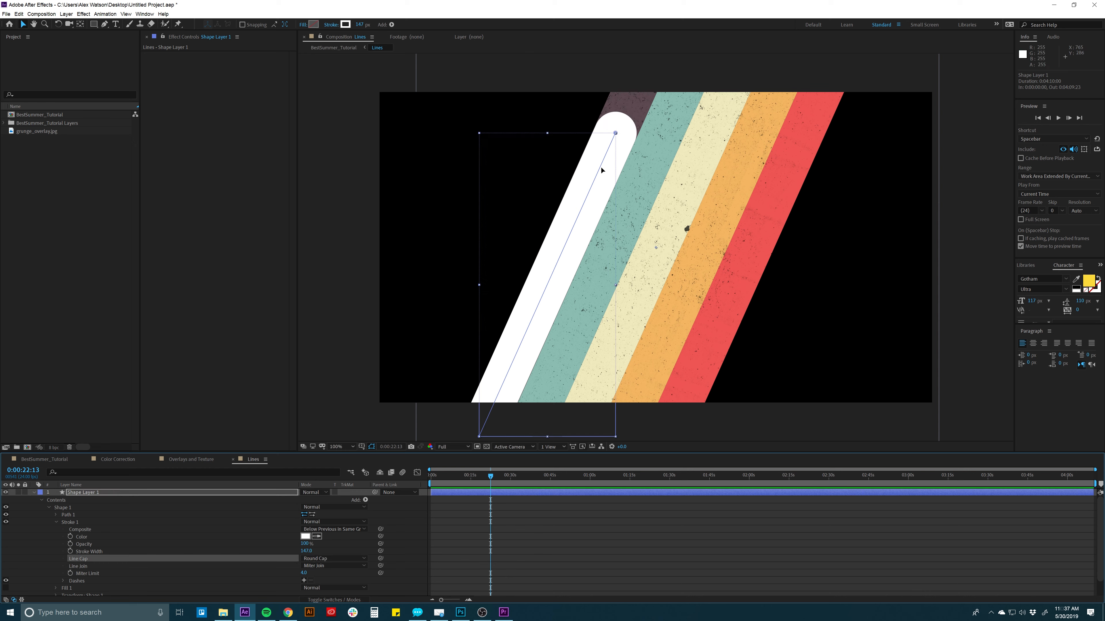
pyautogui.click(489, 492)
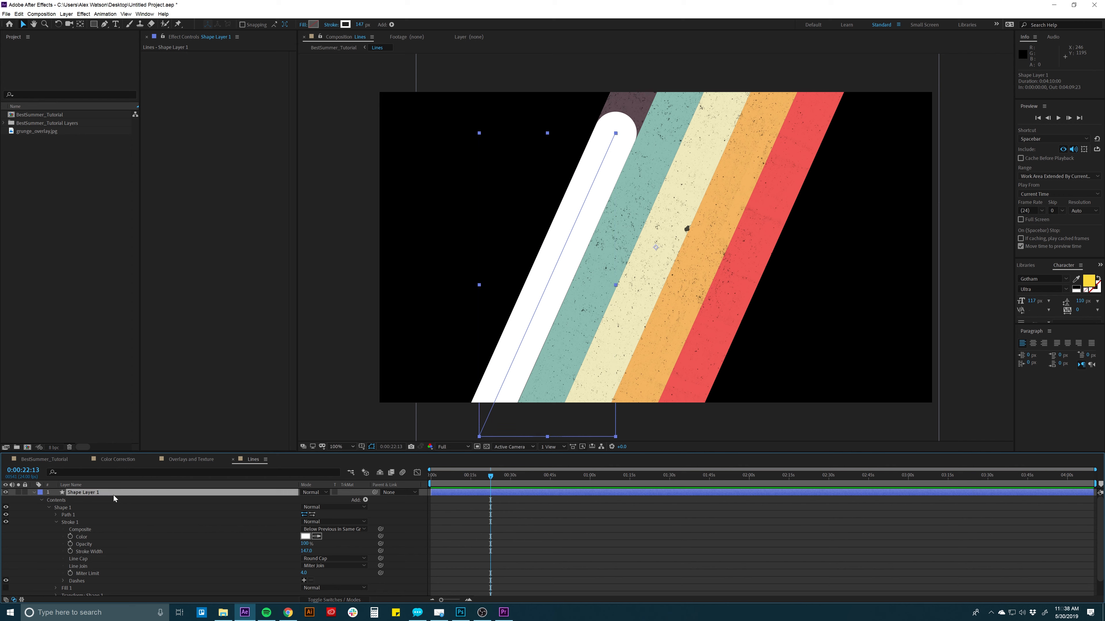
# Step: Reveal Shape Layer 1's Path 1 properties and enable path keyframing at 0:00:22:13
pyautogui.press('u')
pyautogui.click(172, 512)
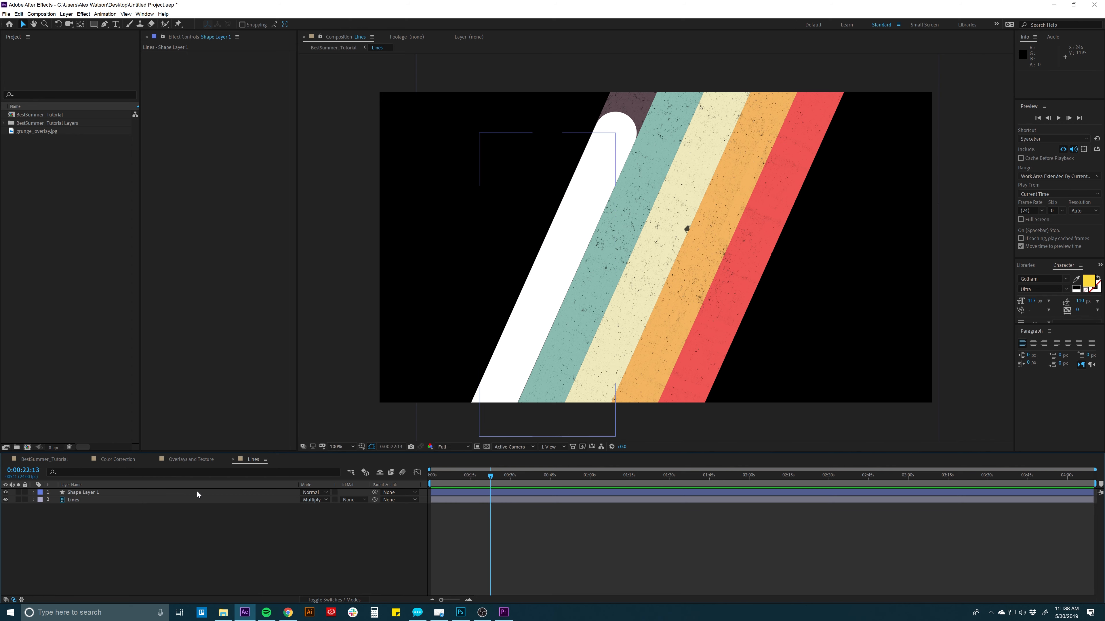
pyautogui.click(187, 492)
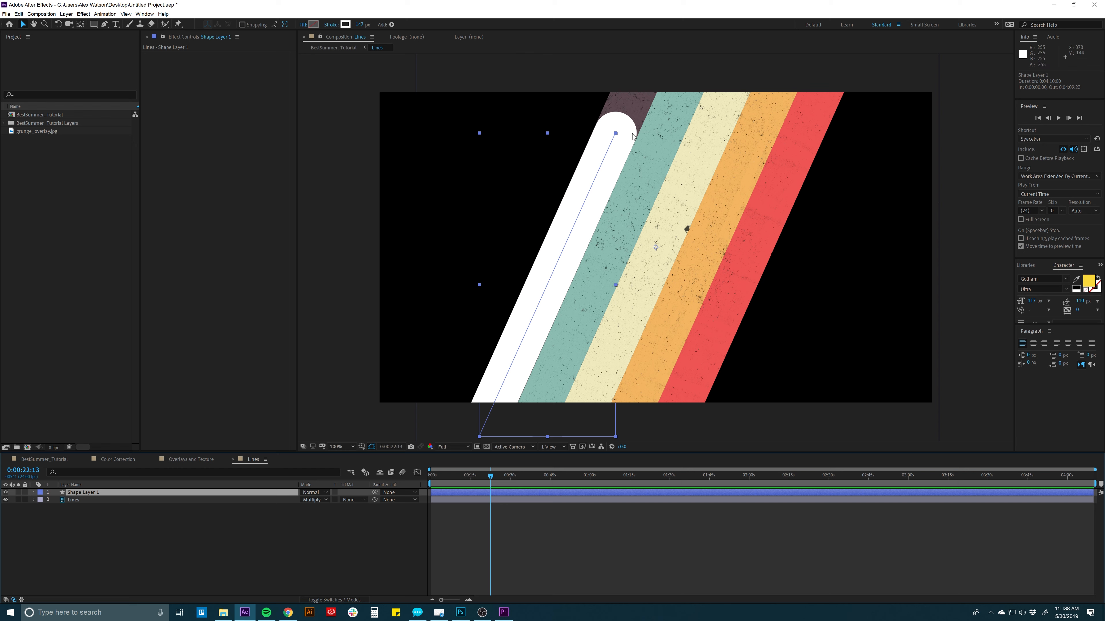
pyautogui.click(34, 492)
pyautogui.click(42, 501)
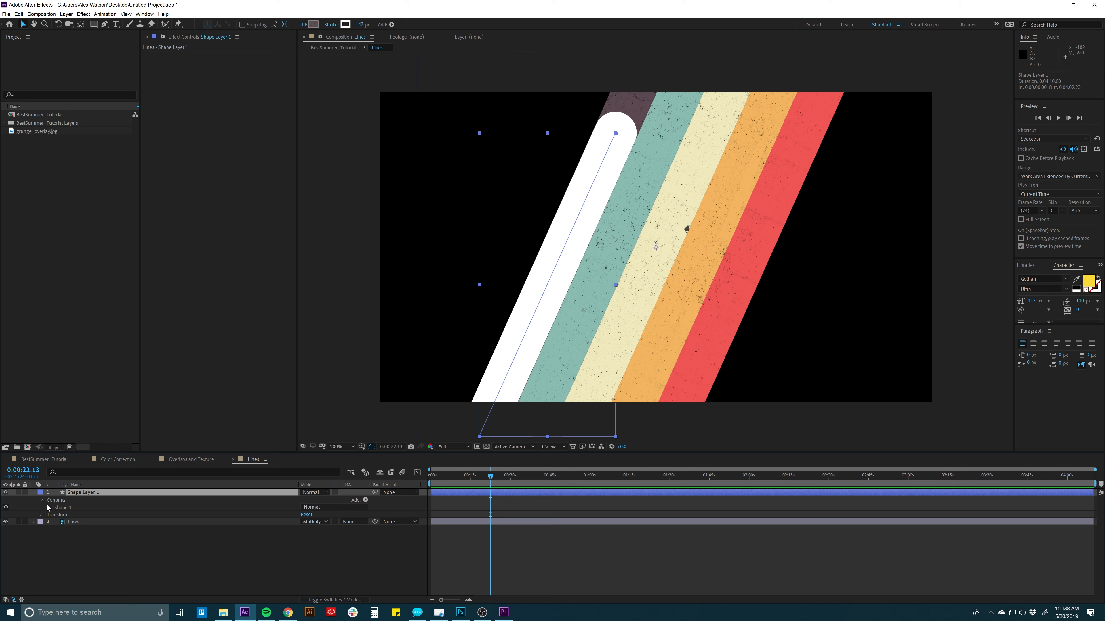
pyautogui.click(49, 507)
pyautogui.click(56, 514)
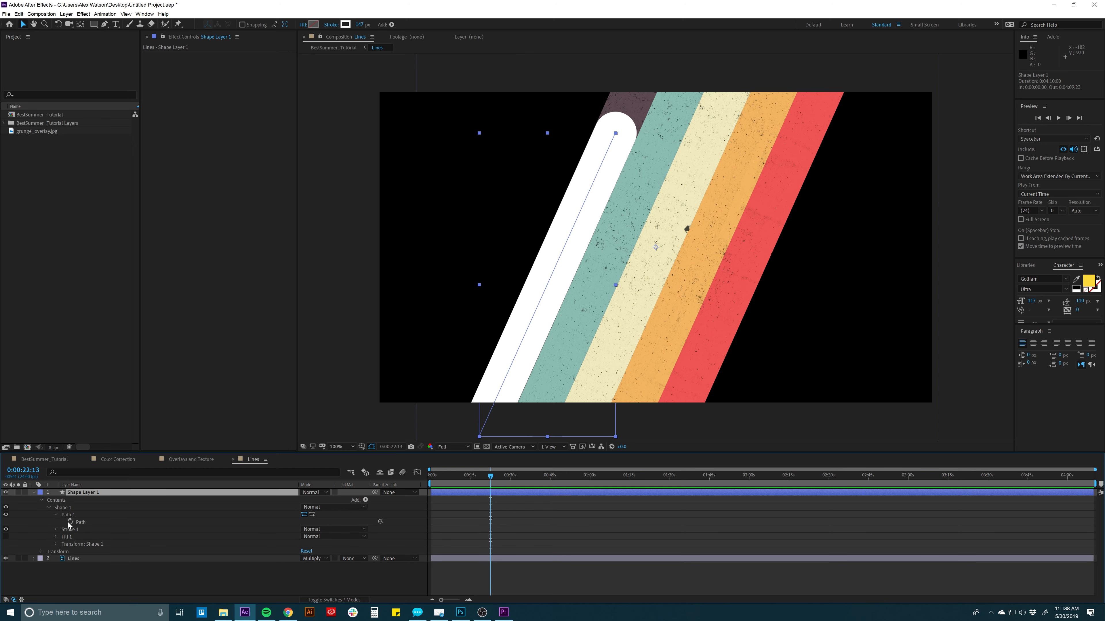
pyautogui.click(69, 522)
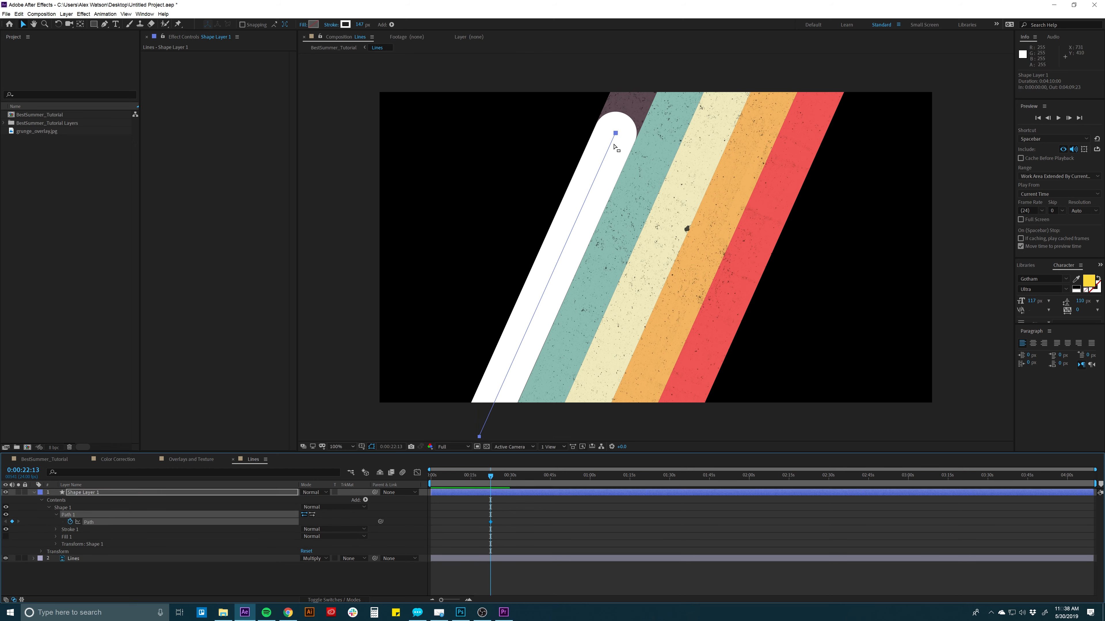
# Step: Extend the white line's upper endpoint beyond the frame's top edge, and collapse it onto the lower endpoint at 0:00:00:00
pyautogui.click(540, 414)
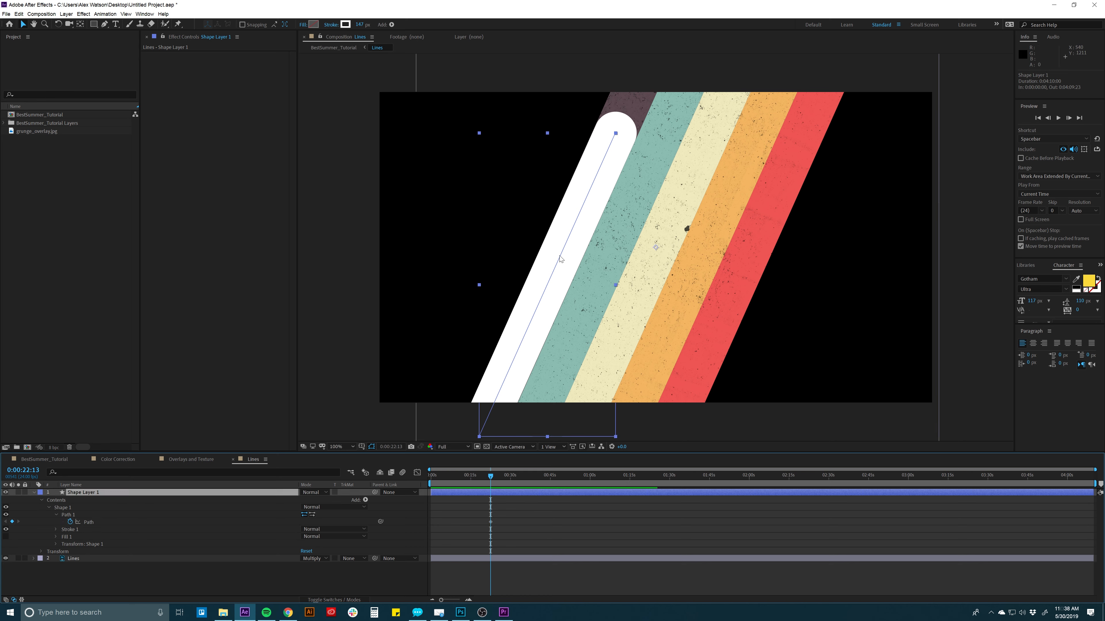
pyautogui.press('g')
pyautogui.moveTo(616, 137); pyautogui.dragTo(641, 77)
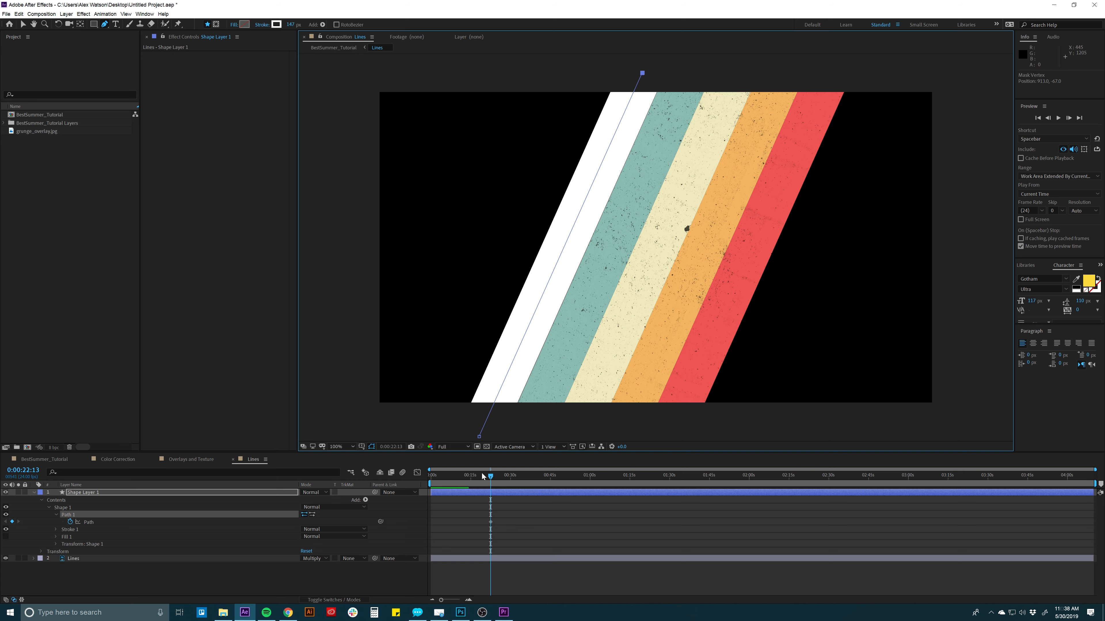
pyautogui.moveTo(490, 476); pyautogui.dragTo(428, 478)
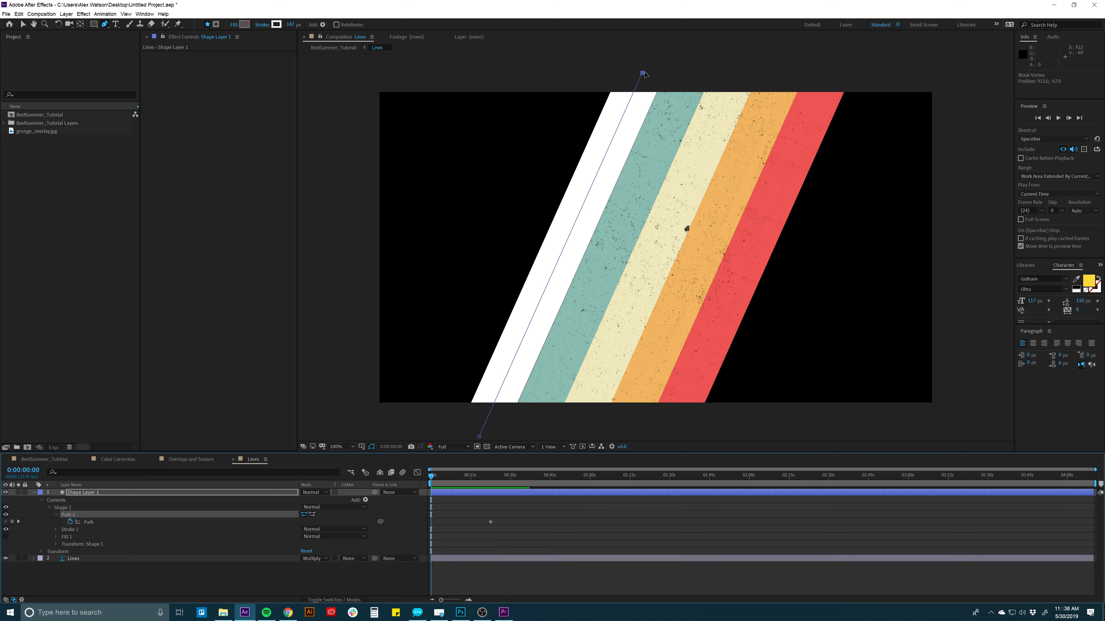
pyautogui.moveTo(642, 73); pyautogui.dragTo(481, 437)
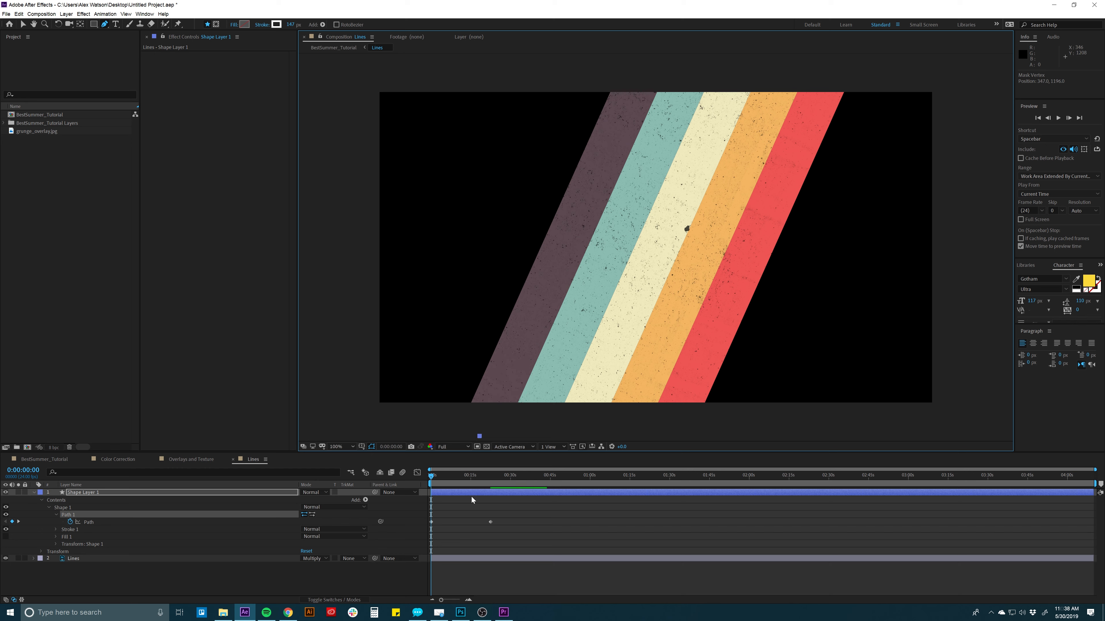
# Step: Shift the ending path keyframe to just before the three-second mark and apply Easy Ease to both path keyframes
pyautogui.moveTo(491, 523); pyautogui.dragTo(446, 524)
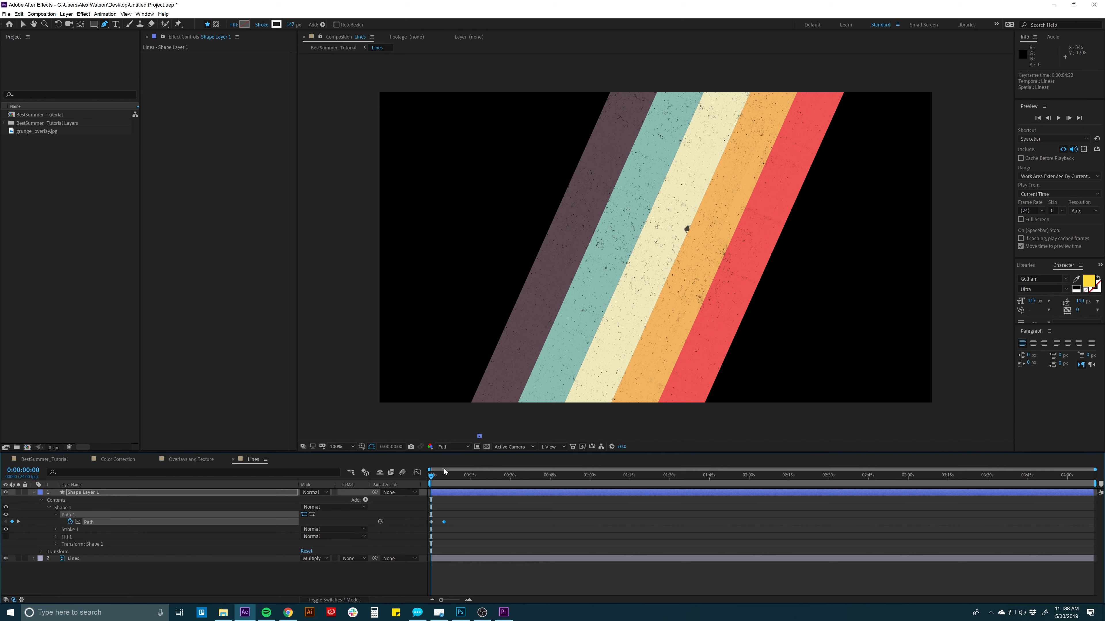
pyautogui.moveTo(445, 472); pyautogui.dragTo(442, 480)
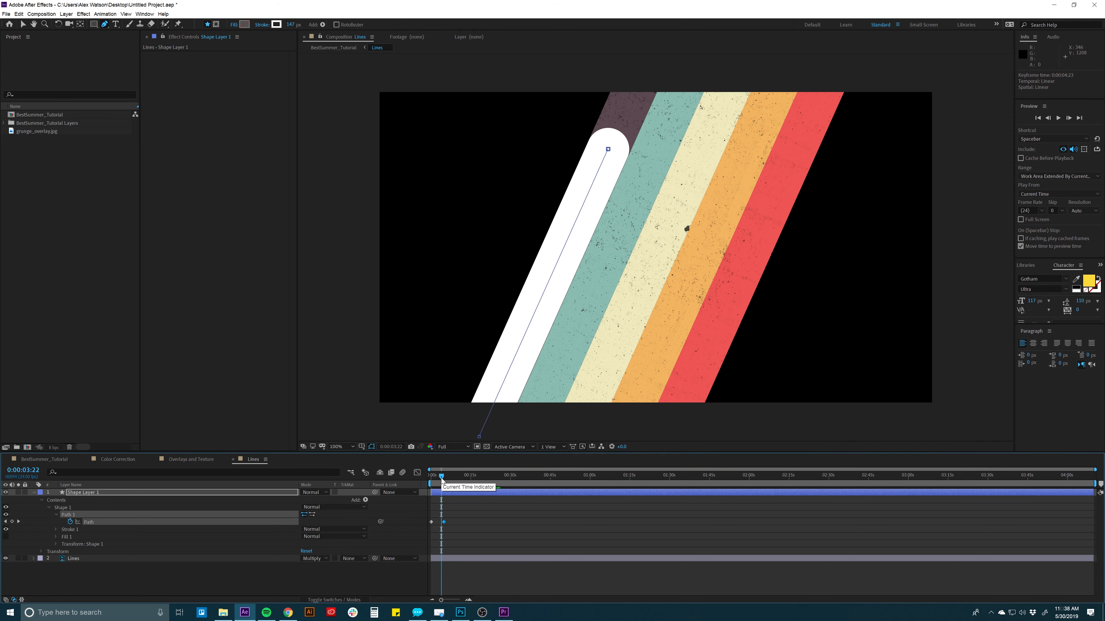
pyautogui.press('=')
pyautogui.press('=')
pyautogui.press('=')
pyautogui.press('=')
pyautogui.hscroll(-3, 483, 482)
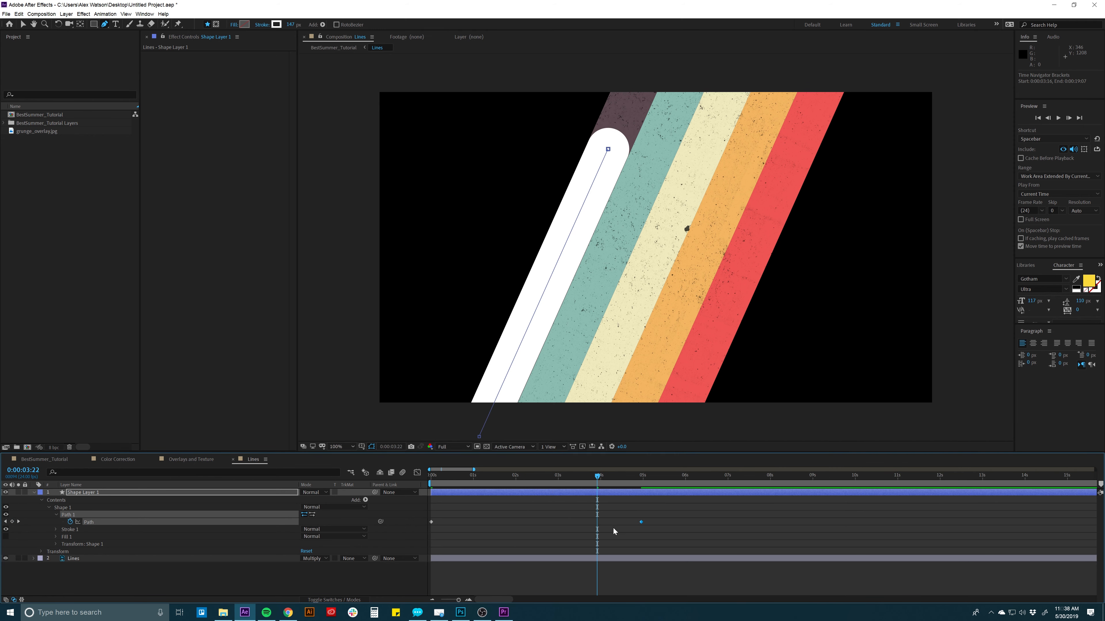
pyautogui.moveTo(640, 523); pyautogui.dragTo(439, 538)
pyautogui.press('F9')
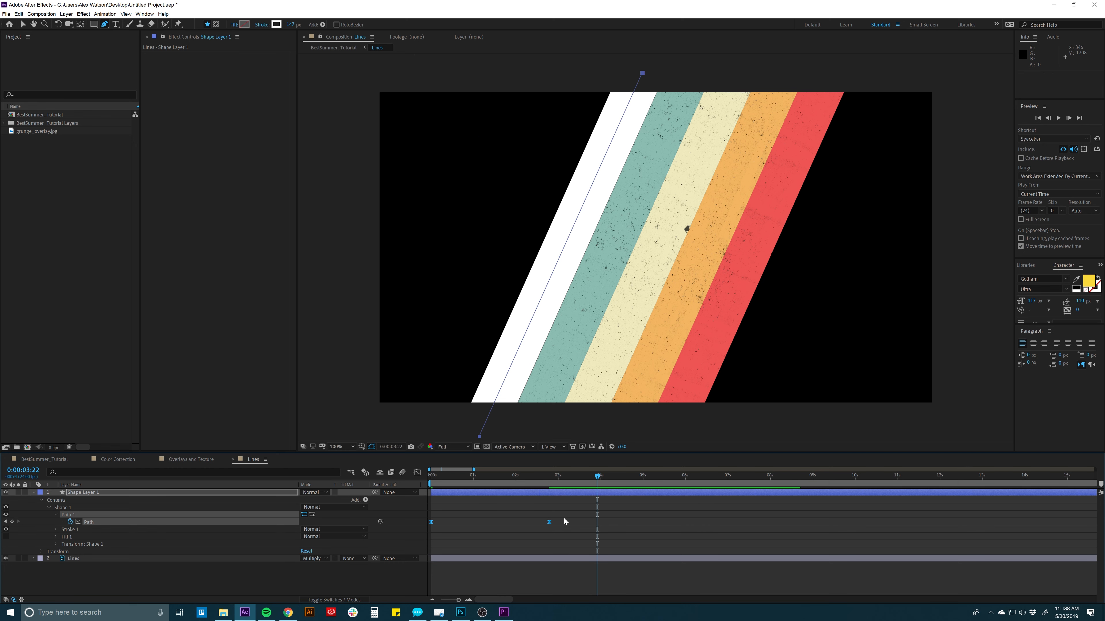
# Step: Reshape the path's speed curve for a fast start and a long, slow finish, and preview the line's growth
pyautogui.click(417, 473)
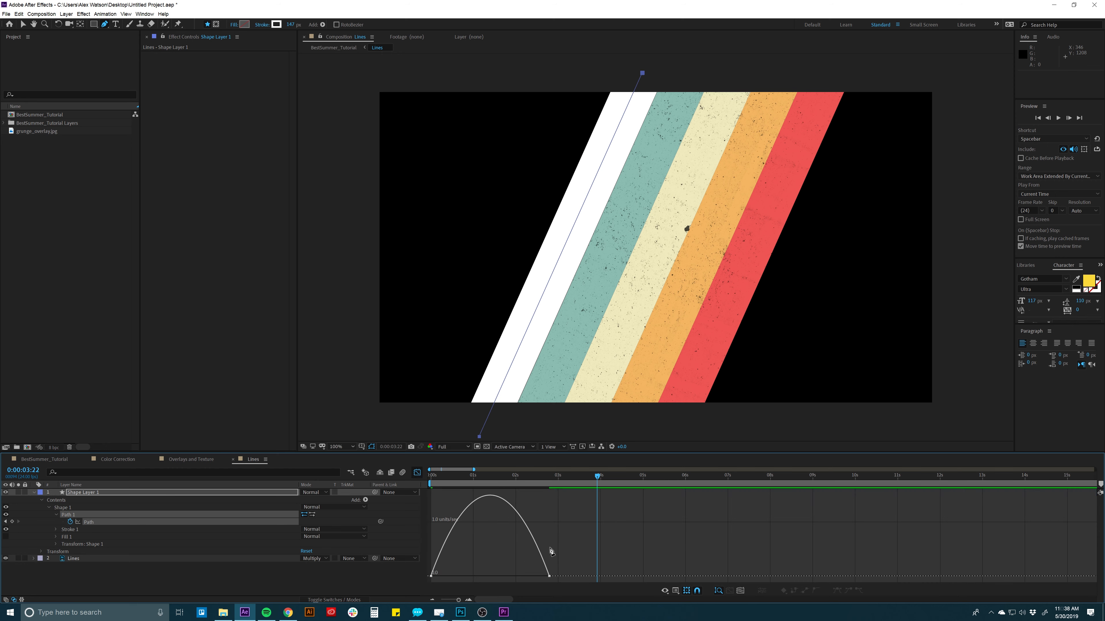
pyautogui.moveTo(521, 550); pyautogui.dragTo(495, 577)
pyautogui.hotkey('shift', 'F3')
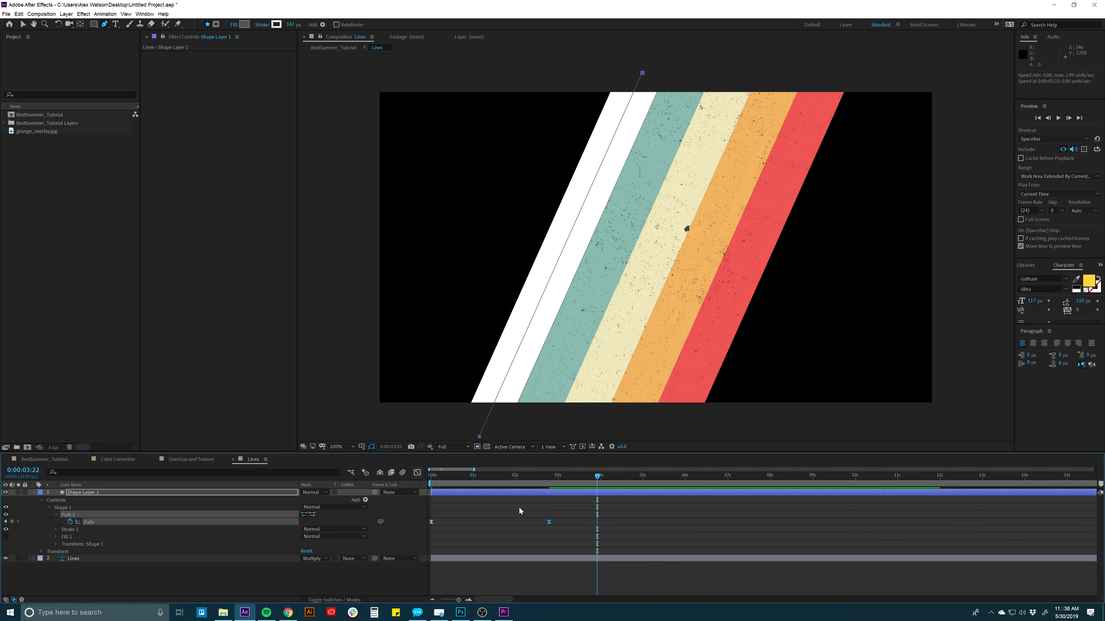
pyautogui.click(517, 510)
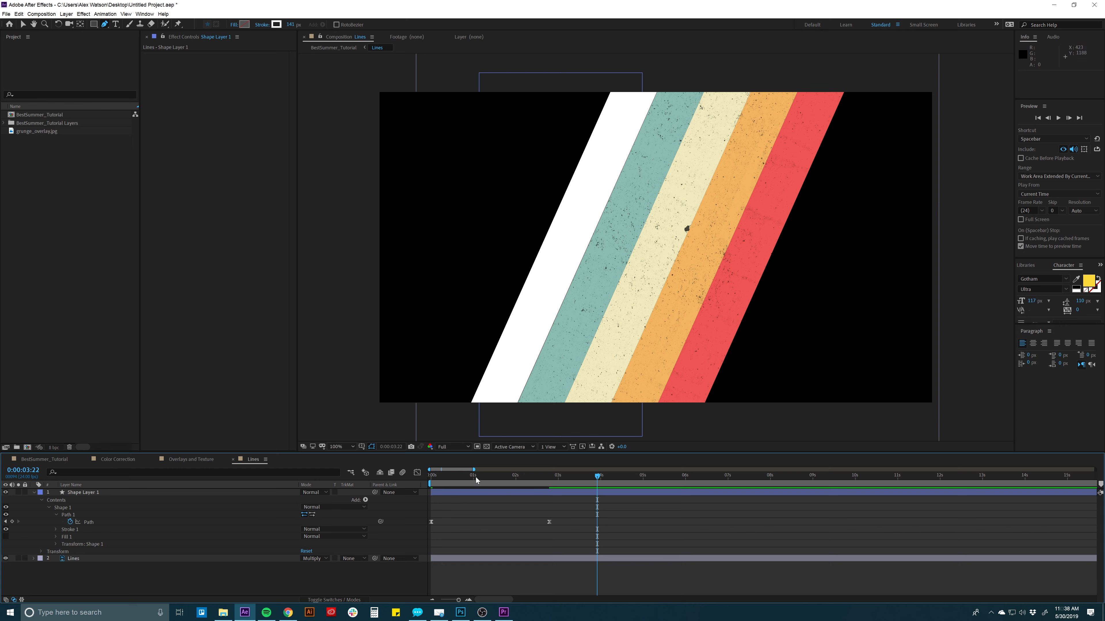
pyautogui.press('space')
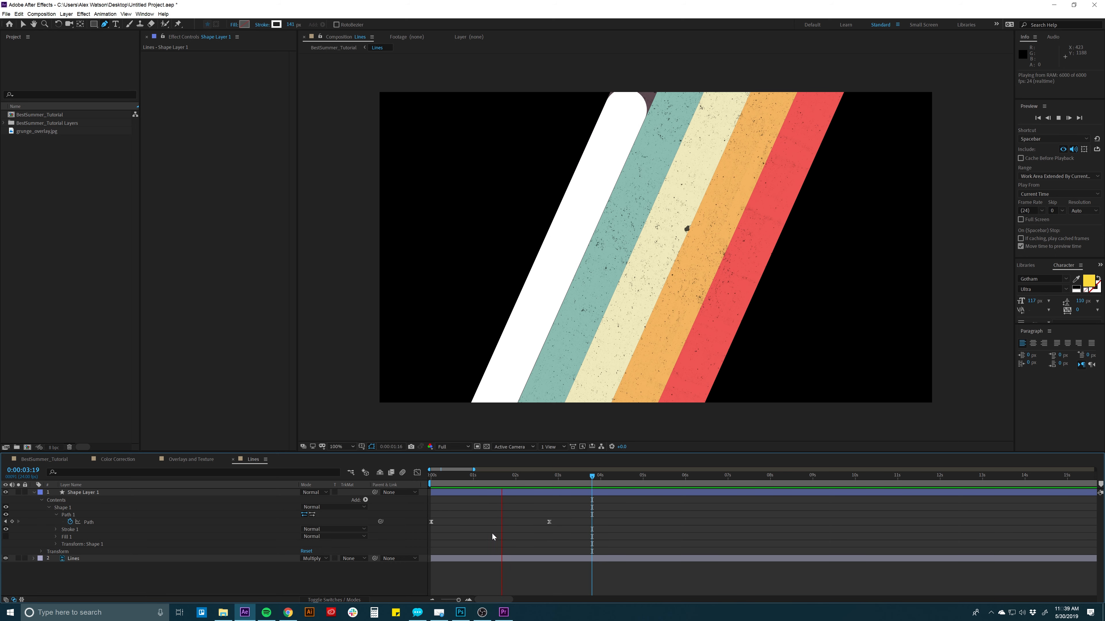
pyautogui.press('space')
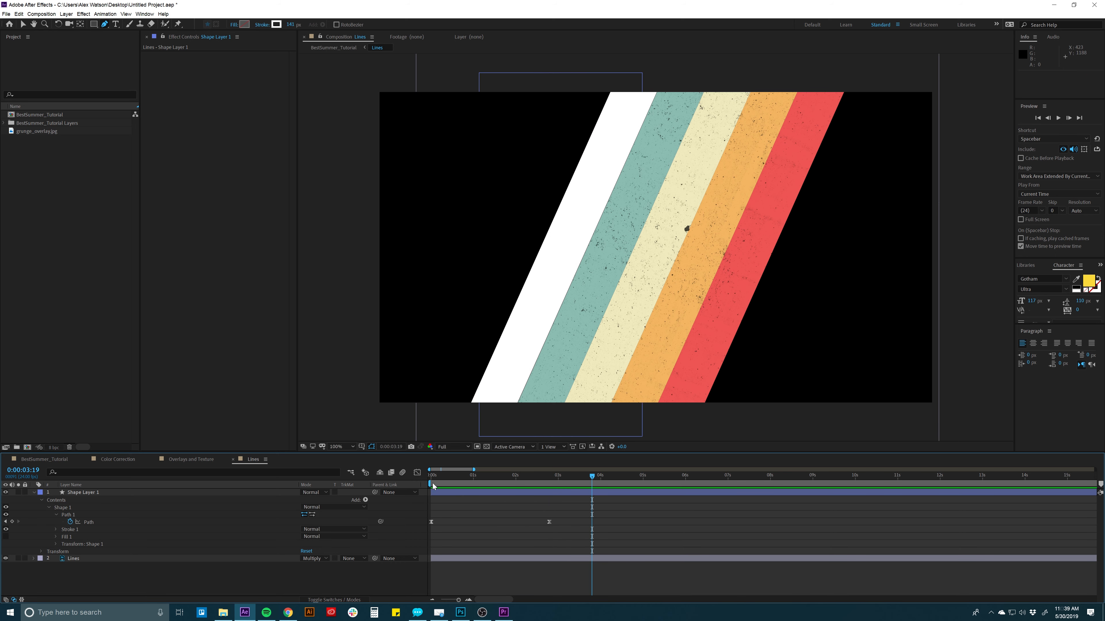
pyautogui.click(416, 473)
pyautogui.click(674, 591)
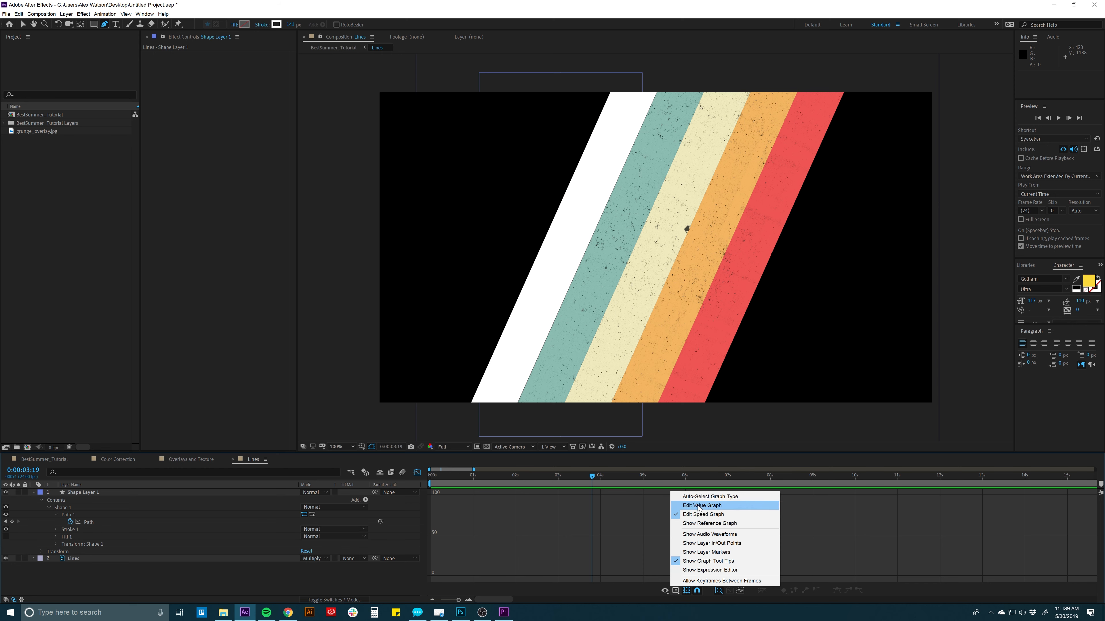
pyautogui.click(525, 518)
pyautogui.click(416, 472)
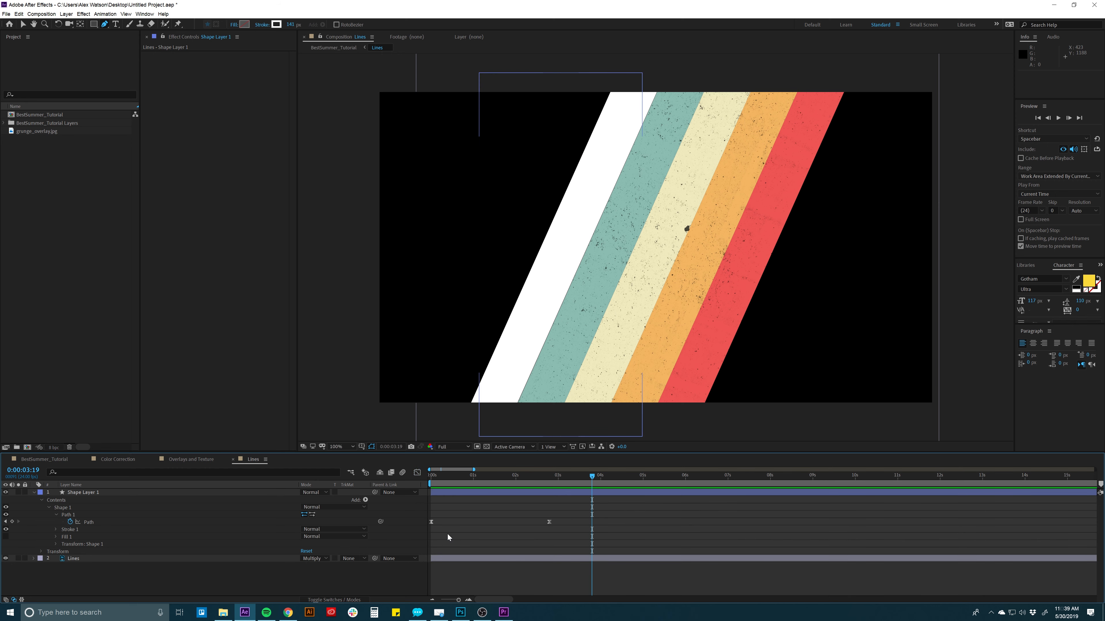
# Step: Replay the line animation, and with Shape Layer 1 selected set the current time to 0:00:01:01
pyautogui.press('space')
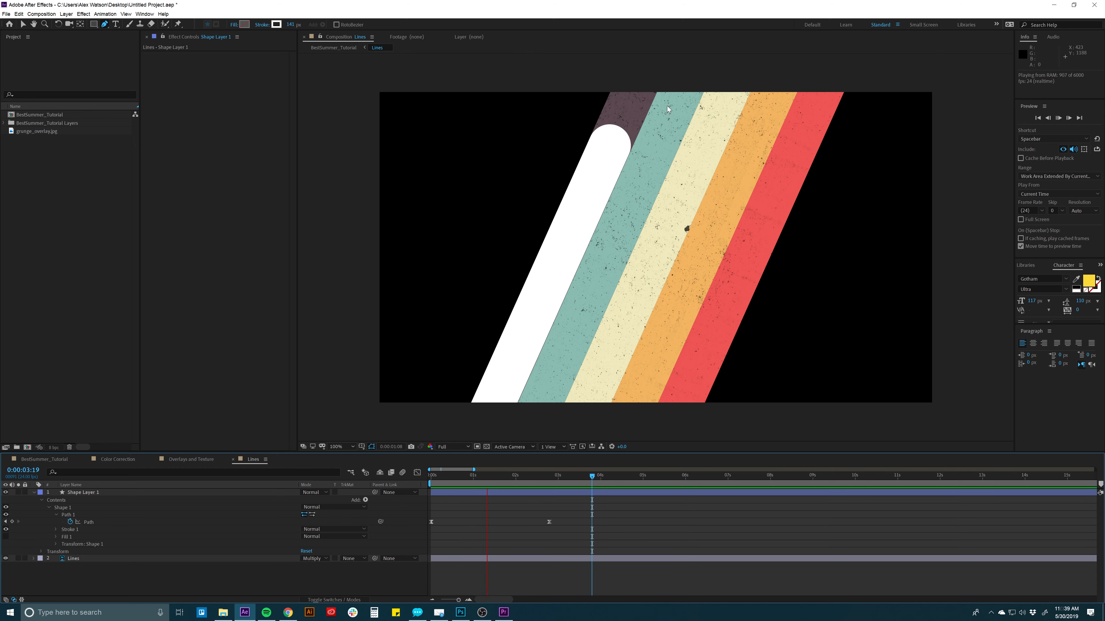
pyautogui.press('space')
pyautogui.click(83, 492)
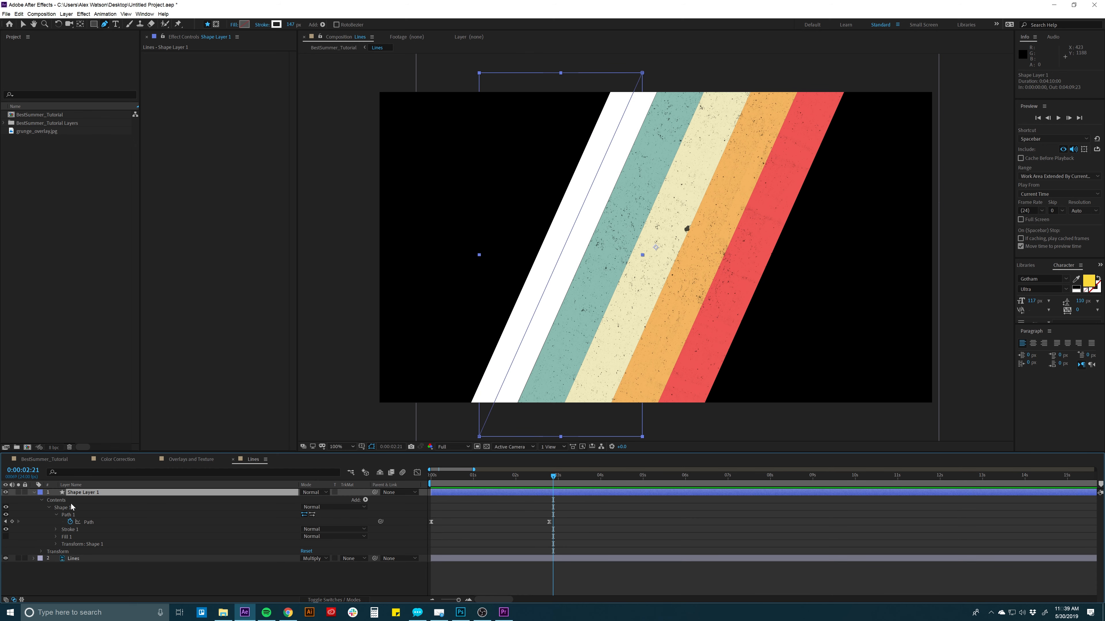
pyautogui.click(504, 480)
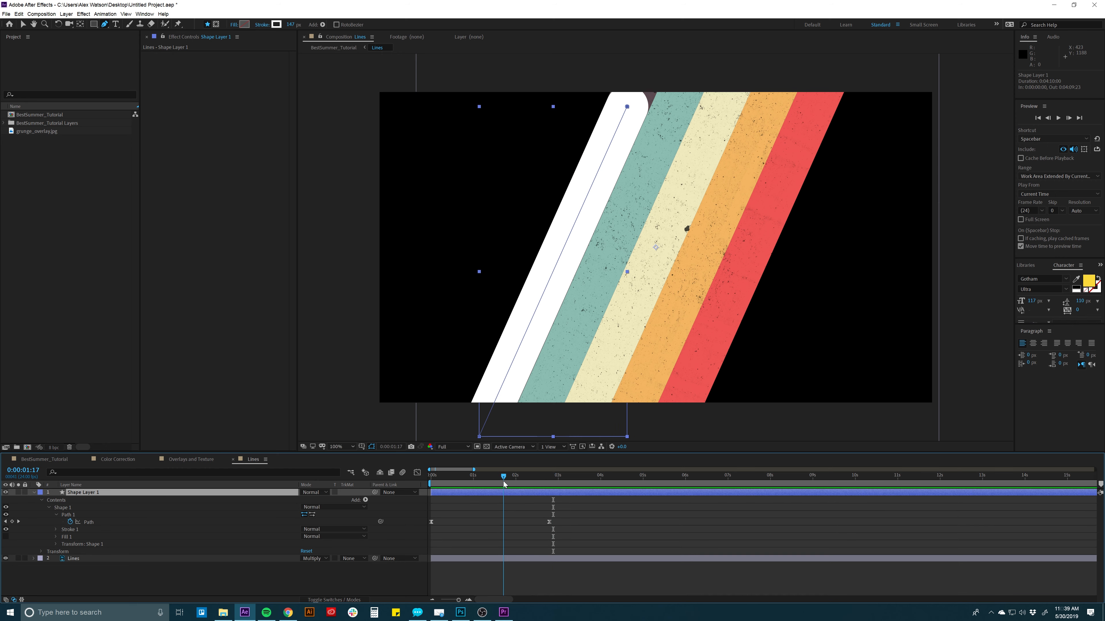
pyautogui.moveTo(503, 480); pyautogui.dragTo(474, 479)
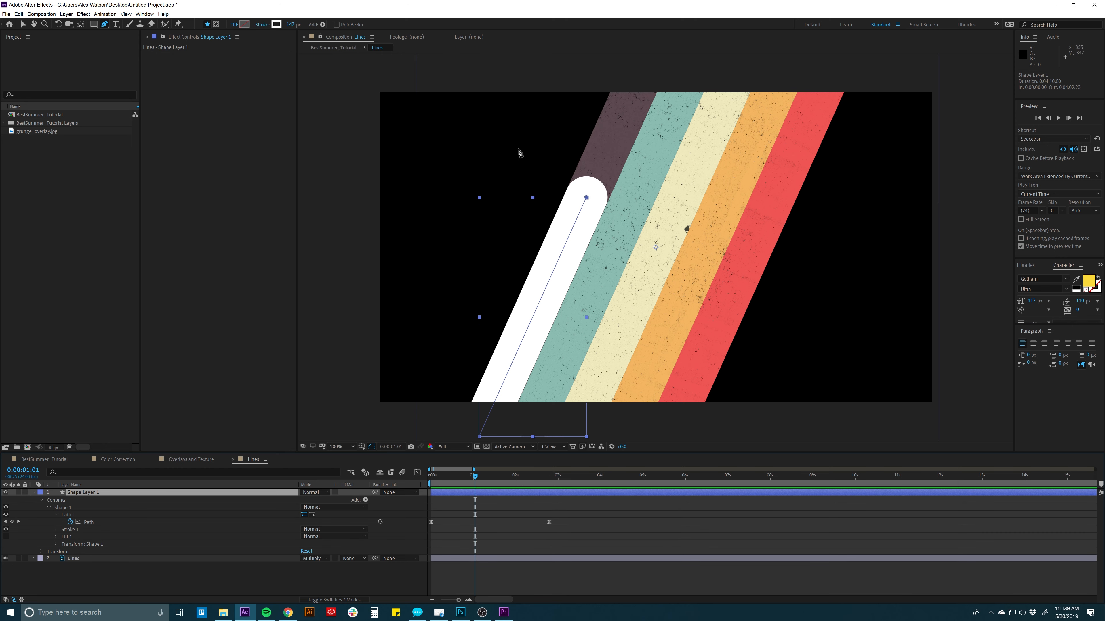
pyautogui.click(277, 25)
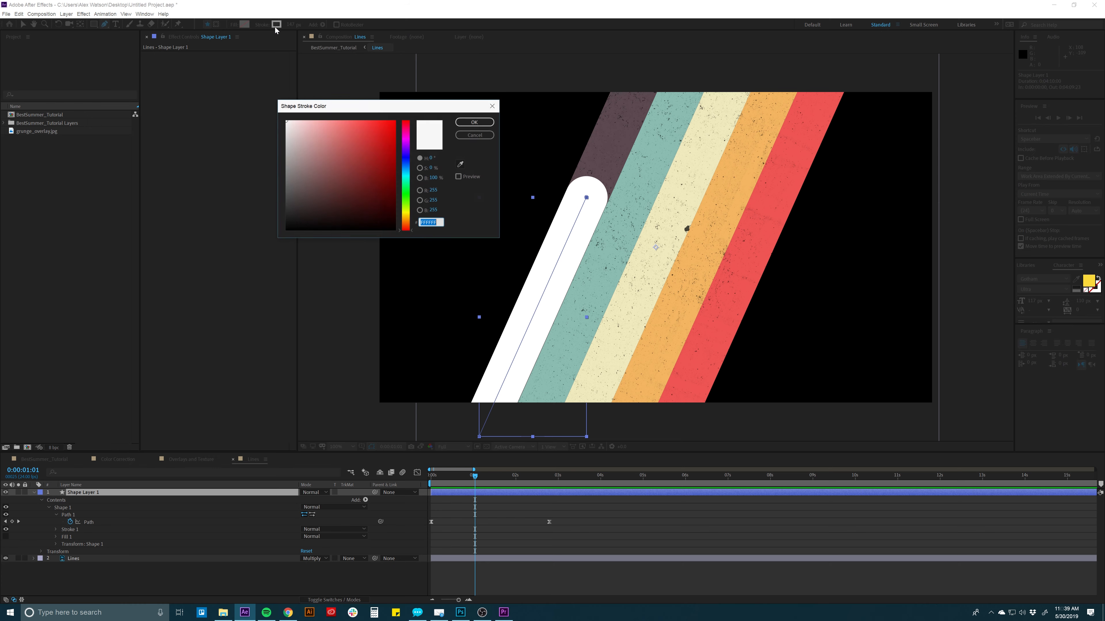
pyautogui.click(461, 164)
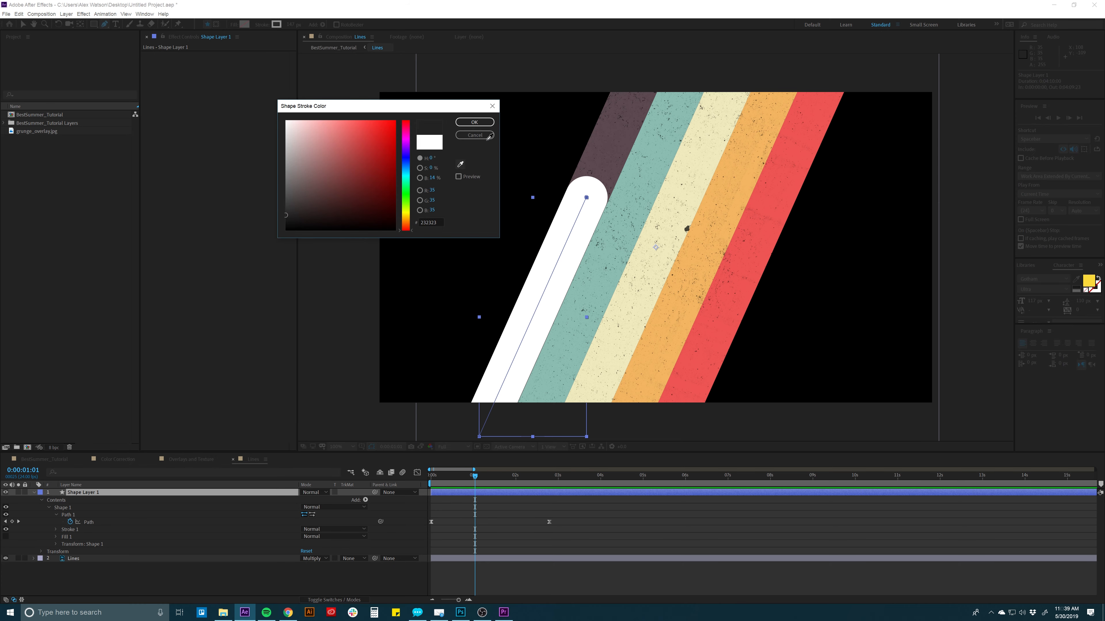
pyautogui.click(477, 135)
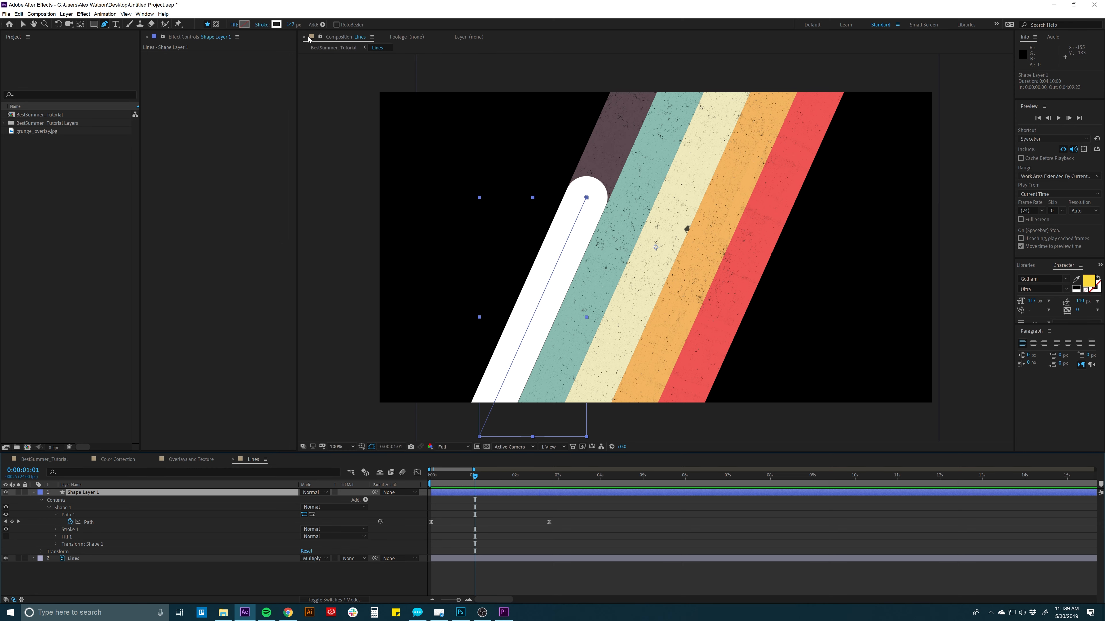
# Step: Set Shape Layer 1's stroke color by sampling the dark purple stripe above the line's rounded end
pyautogui.click(277, 24)
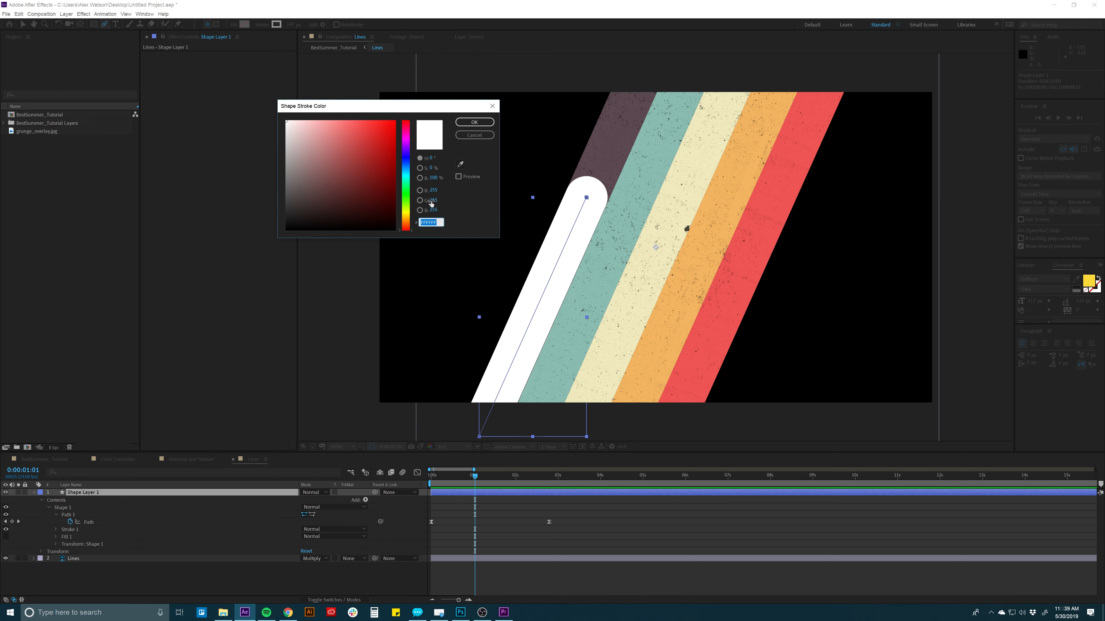
pyautogui.click(460, 165)
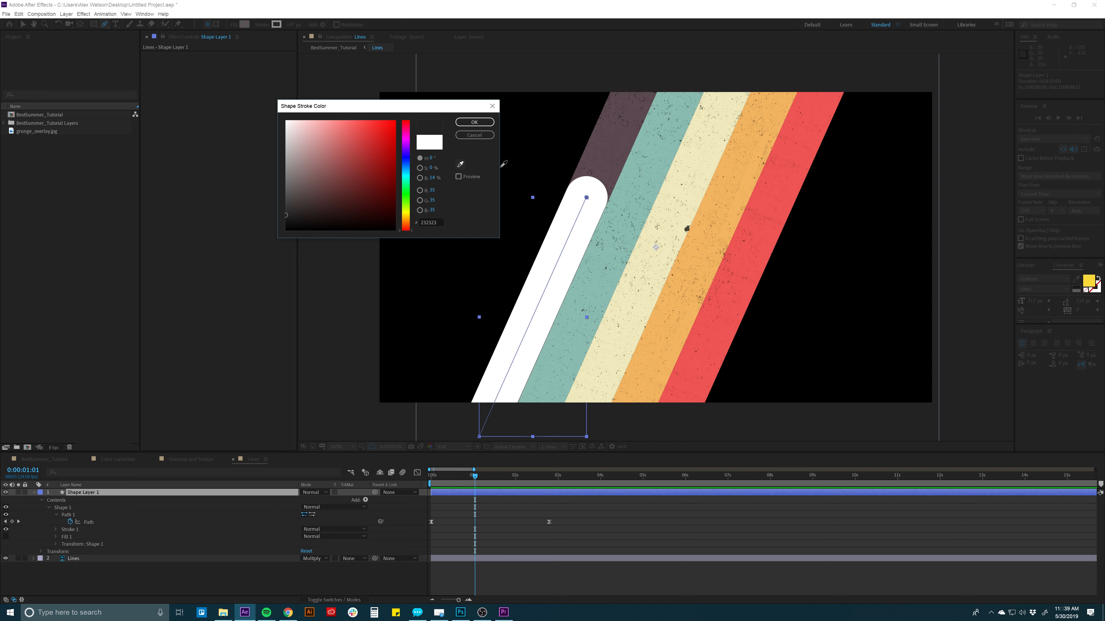
pyautogui.click(601, 150)
pyautogui.click(474, 122)
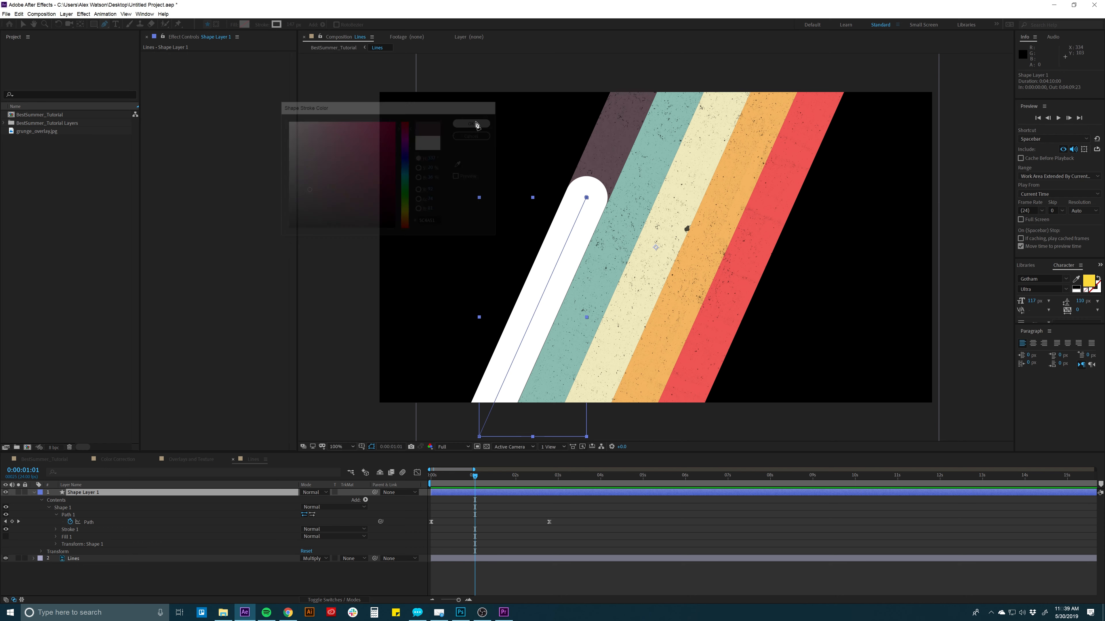
# Step: Duplicate Shape Layer 1 and move the copy over the teal stripe, to position about 1105, 579
pyautogui.click(94, 493)
pyautogui.hotkey('ctrl', 'd')
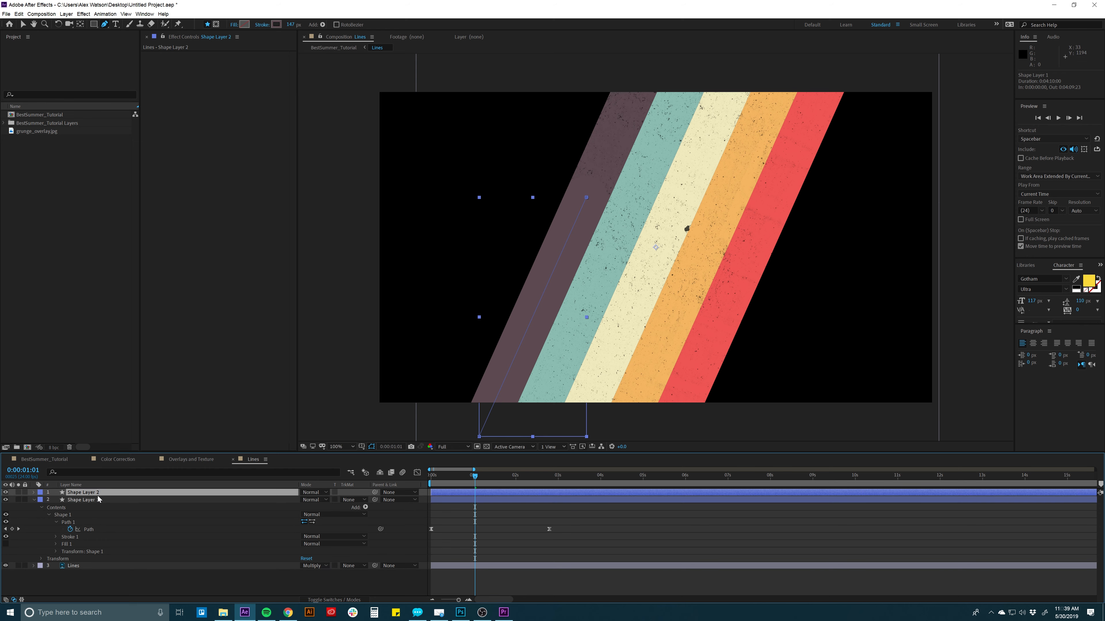
pyautogui.press('v')
pyautogui.moveTo(522, 307); pyautogui.dragTo(564, 317)
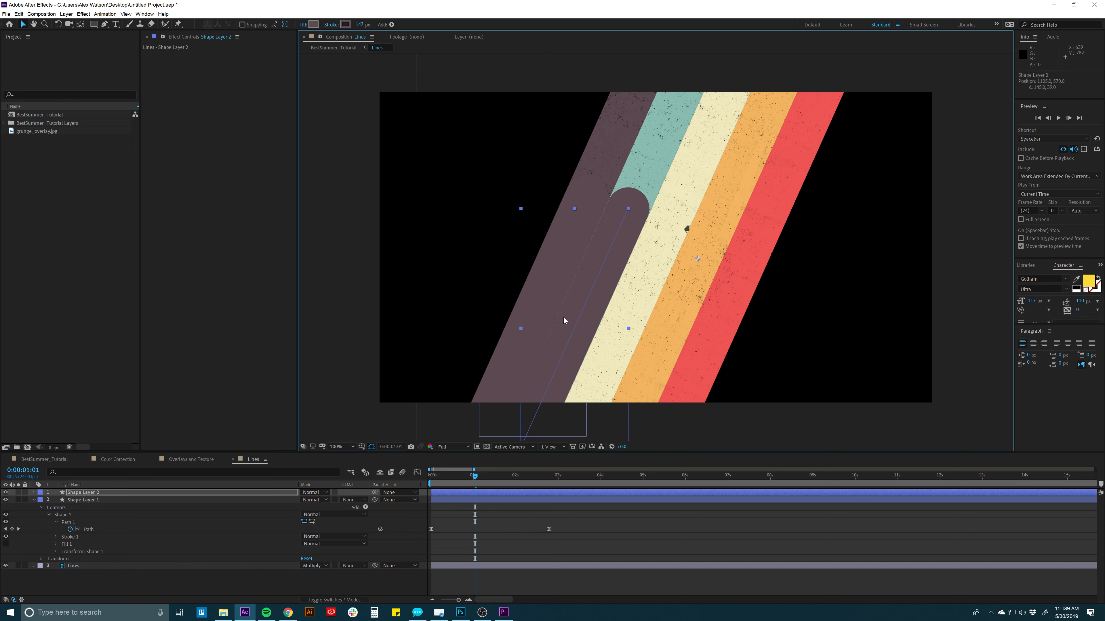
# Step: Set the duplicated line's stroke color to the teal sampled from its stripe (#8BBDB1) and select its layer
pyautogui.click(346, 24)
pyautogui.click(460, 163)
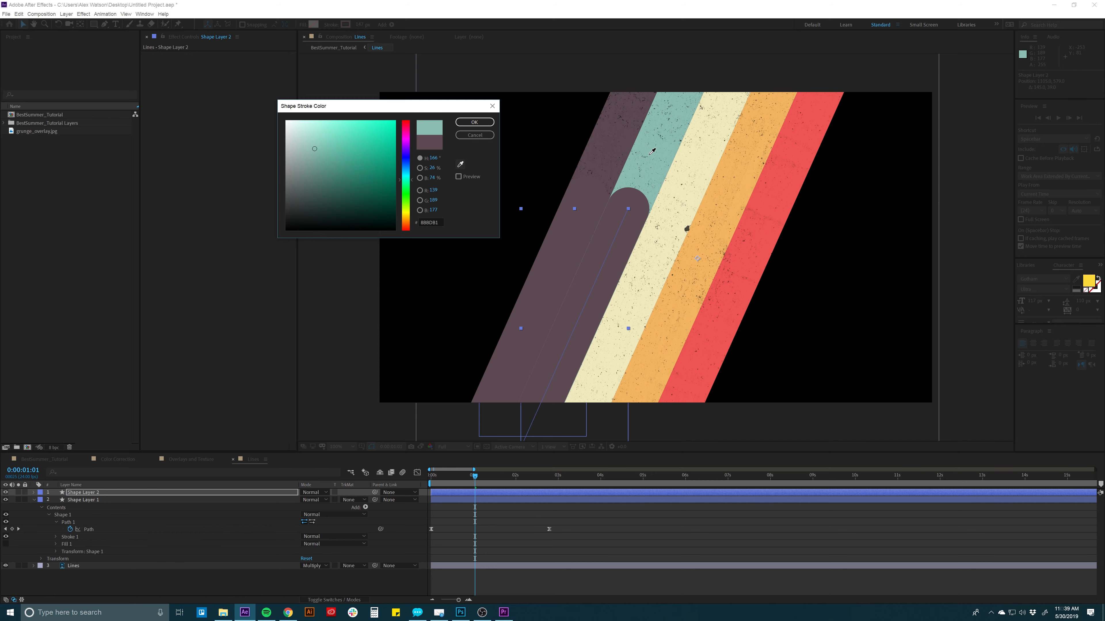
pyautogui.click(477, 125)
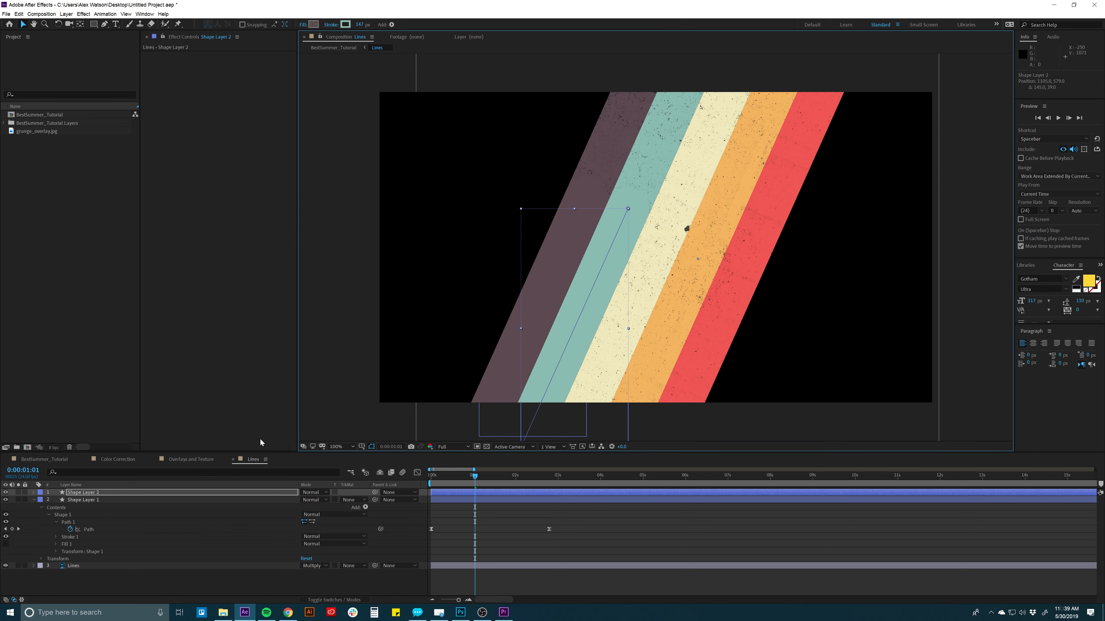
pyautogui.click(103, 494)
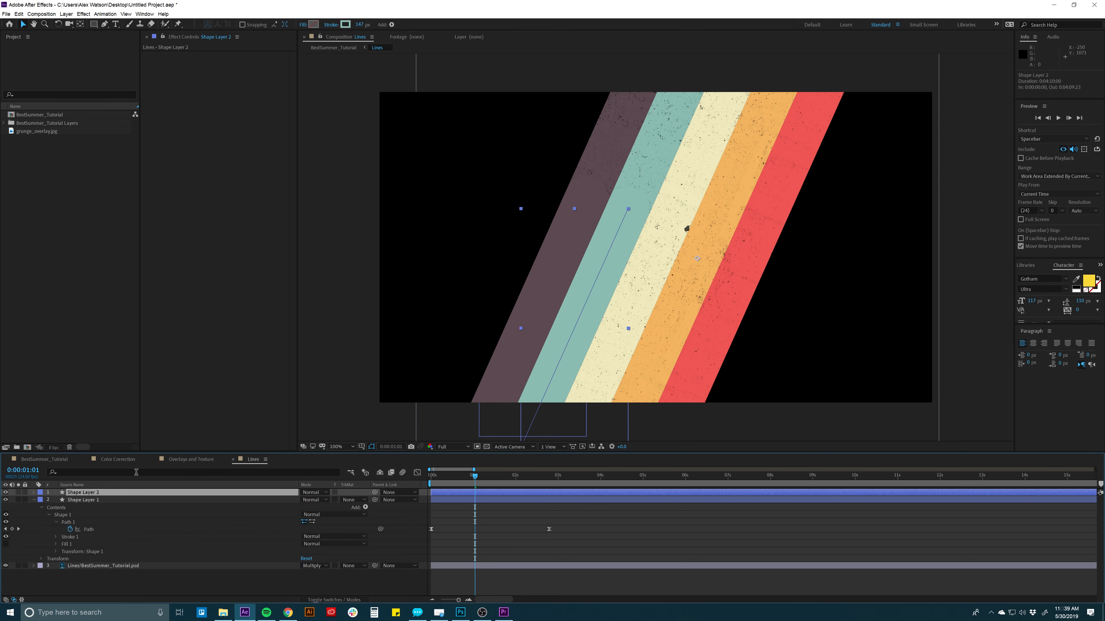
# Step: Duplicate Shape Layer 2 over the cream stripe, to position about 1278, 556, and set the copy's stroke to the sampled cream (#F1EBBE)
pyautogui.hotkey('ctrl', 'd')
pyautogui.moveTo(564, 312); pyautogui.dragTo(612, 305)
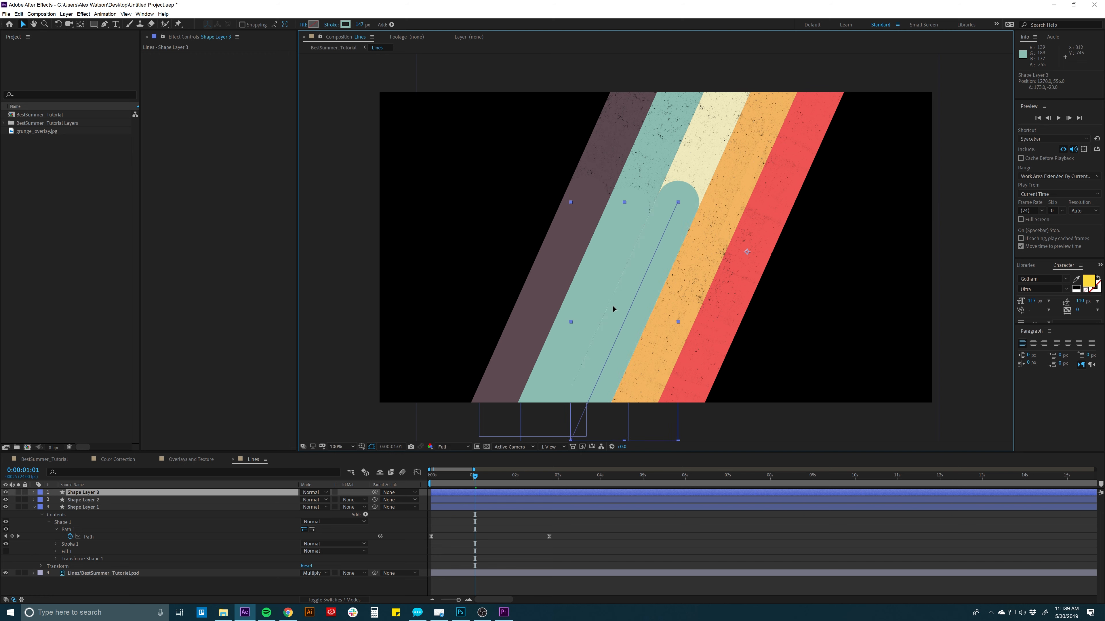
pyautogui.click(345, 25)
pyautogui.click(460, 166)
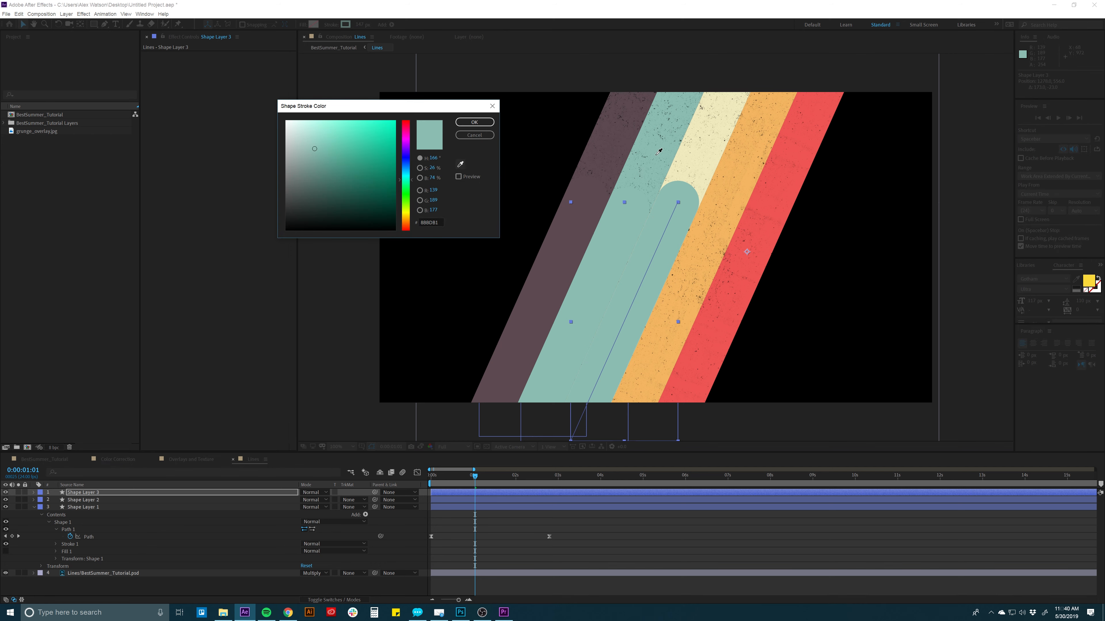
pyautogui.click(705, 172)
pyautogui.click(482, 124)
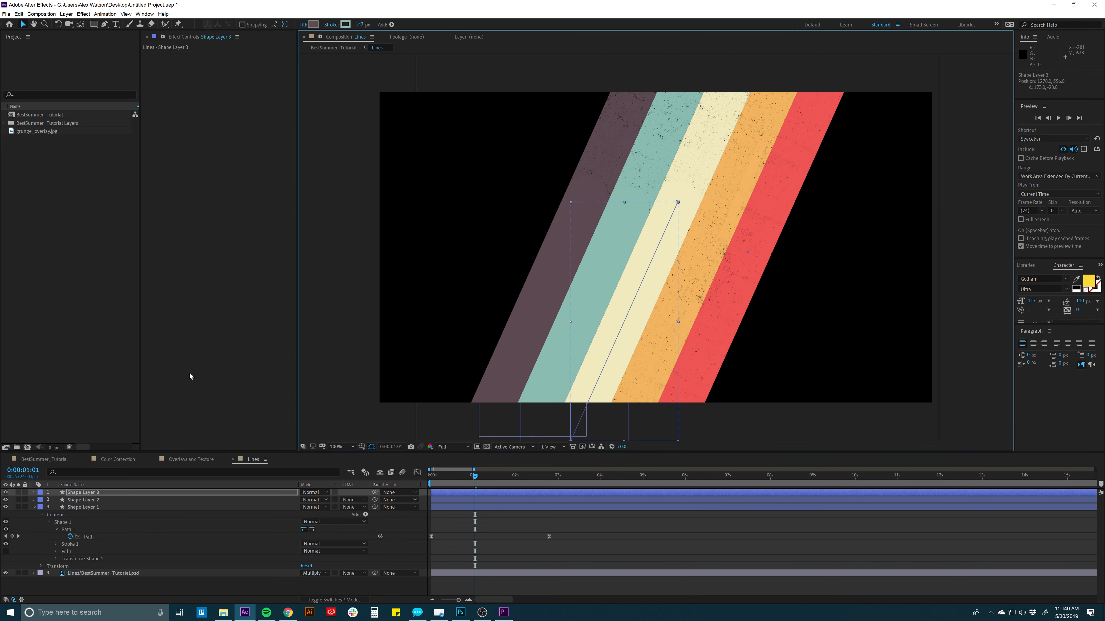
# Step: Duplicate Shape Layer 3 over the orange stripe, to position about 1439, 558, and set the copy's stroke to the sampled orange
pyautogui.hotkey('ctrl', 'd')
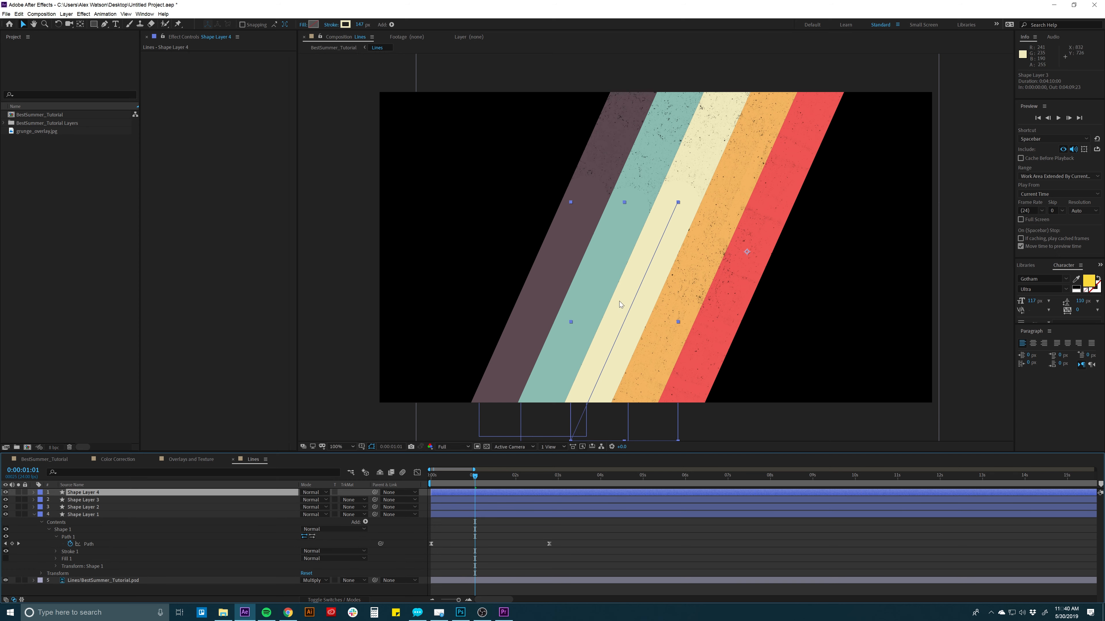
pyautogui.moveTo(619, 304); pyautogui.dragTo(666, 304)
pyautogui.click(345, 25)
pyautogui.click(459, 165)
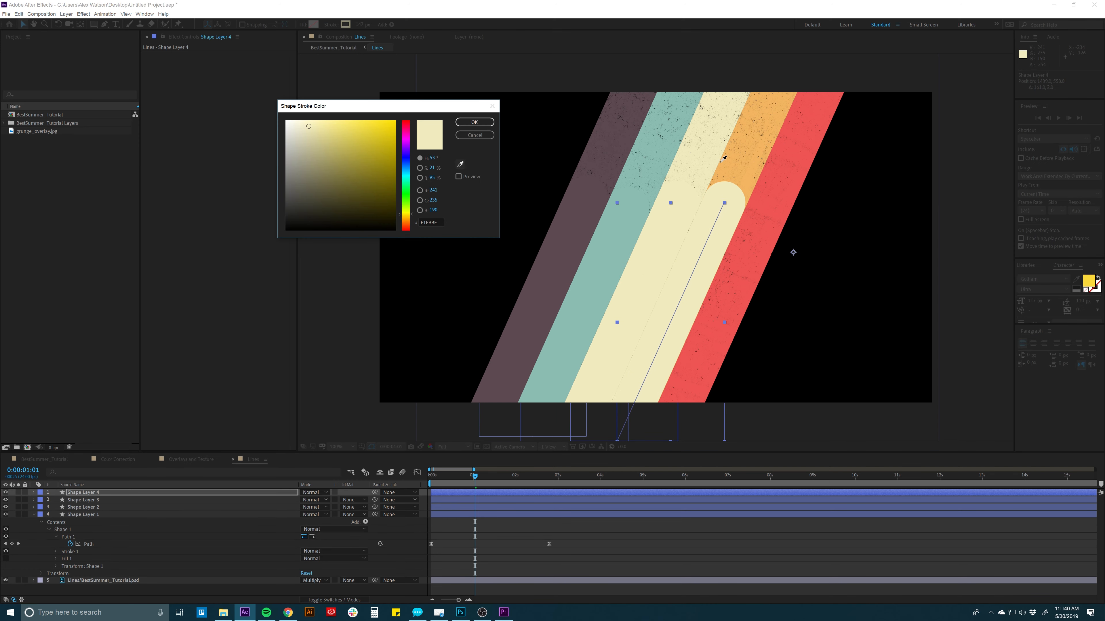
pyautogui.click(735, 167)
pyautogui.click(484, 123)
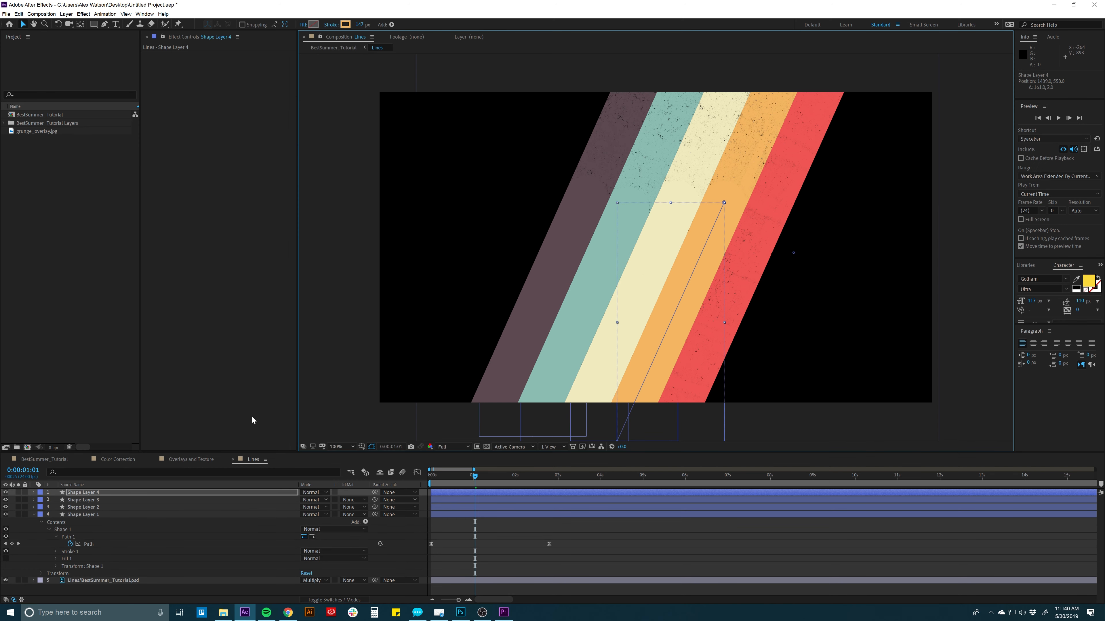
# Step: Move Shape Layer 4 over the red stripe and set its stroke color to the sampled red (#EF5554)
pyautogui.click(117, 492)
pyautogui.moveTo(681, 286); pyautogui.dragTo(726, 284)
pyautogui.click(345, 24)
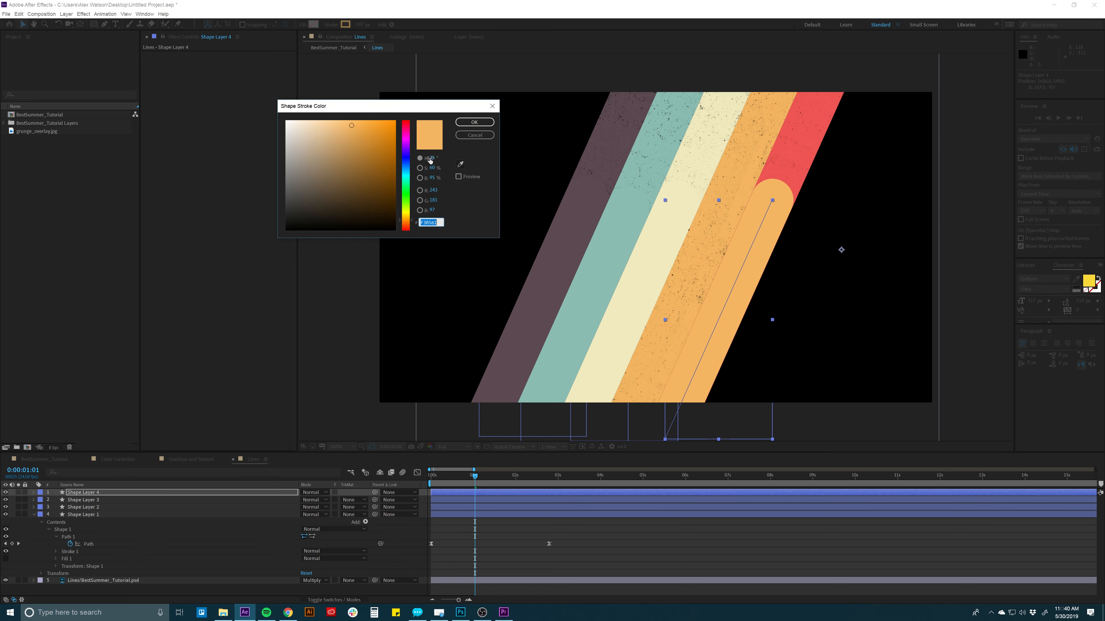
pyautogui.click(460, 163)
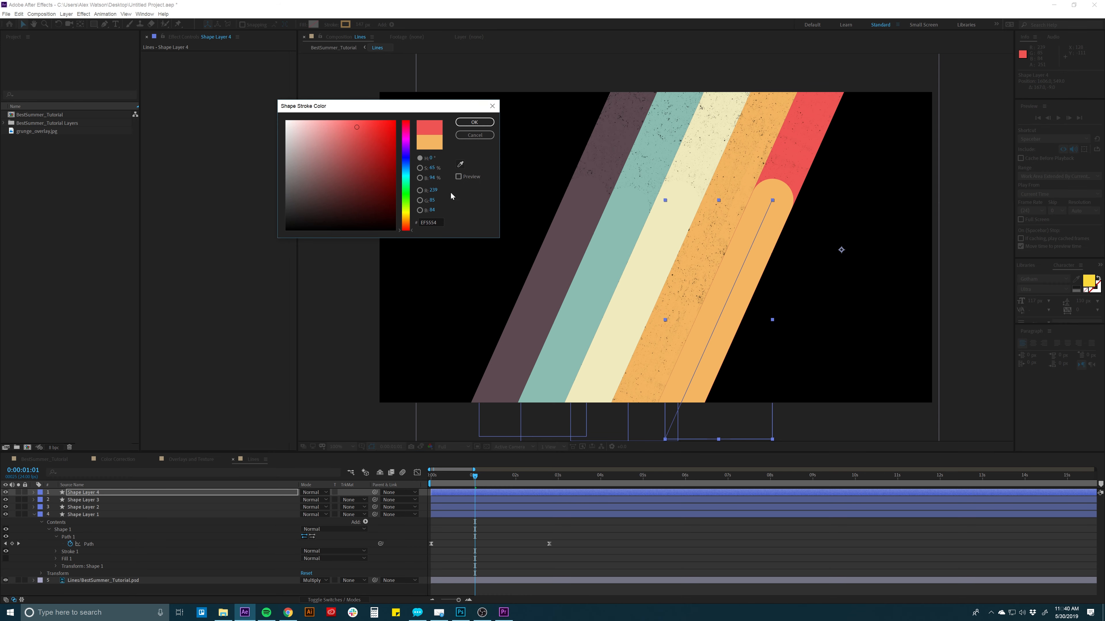
pyautogui.click(474, 122)
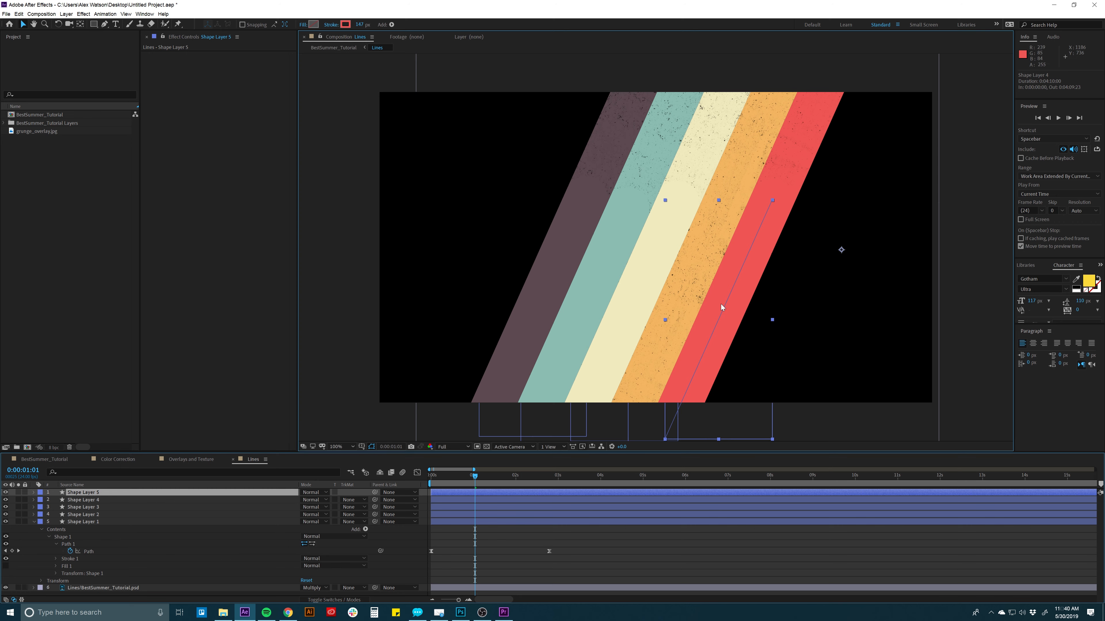
# Step: Duplicate Shape Layer 4 over the orange stripe, to position about 1429, 583, and set the copy's stroke to the sampled orange
pyautogui.hotkey('ctrl', 'd')
pyautogui.moveTo(721, 304); pyautogui.dragTo(670, 313)
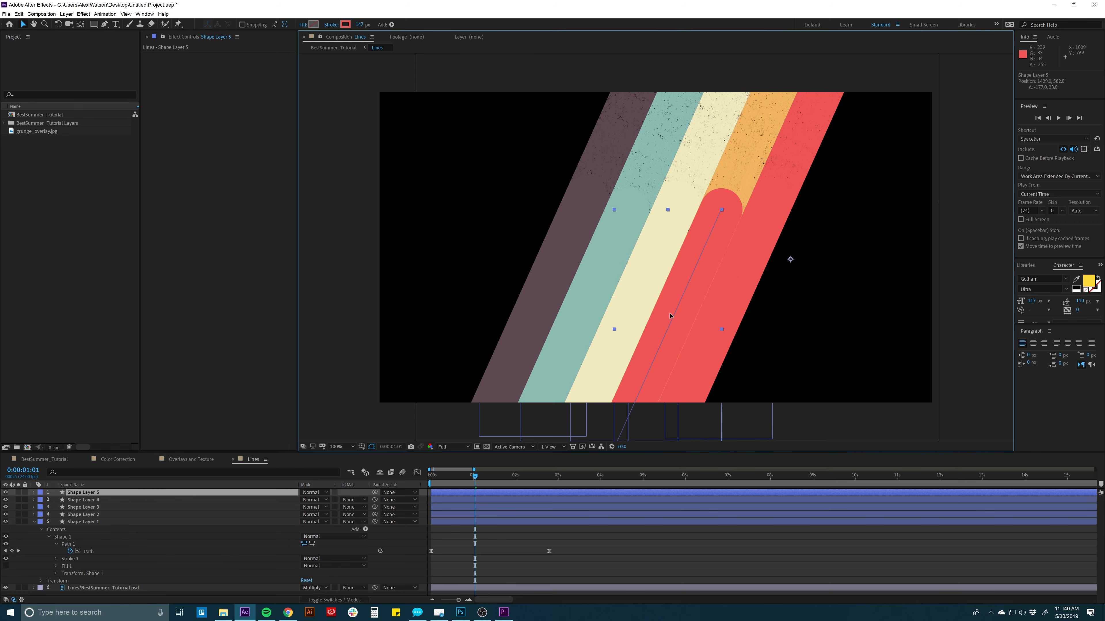
pyautogui.click(345, 24)
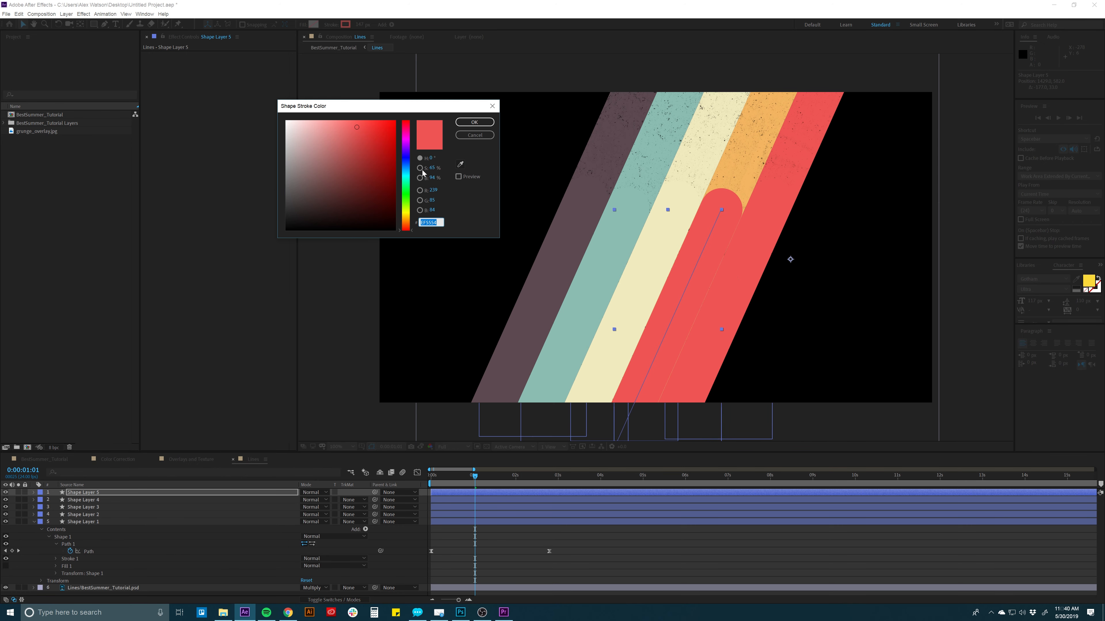
pyautogui.click(460, 165)
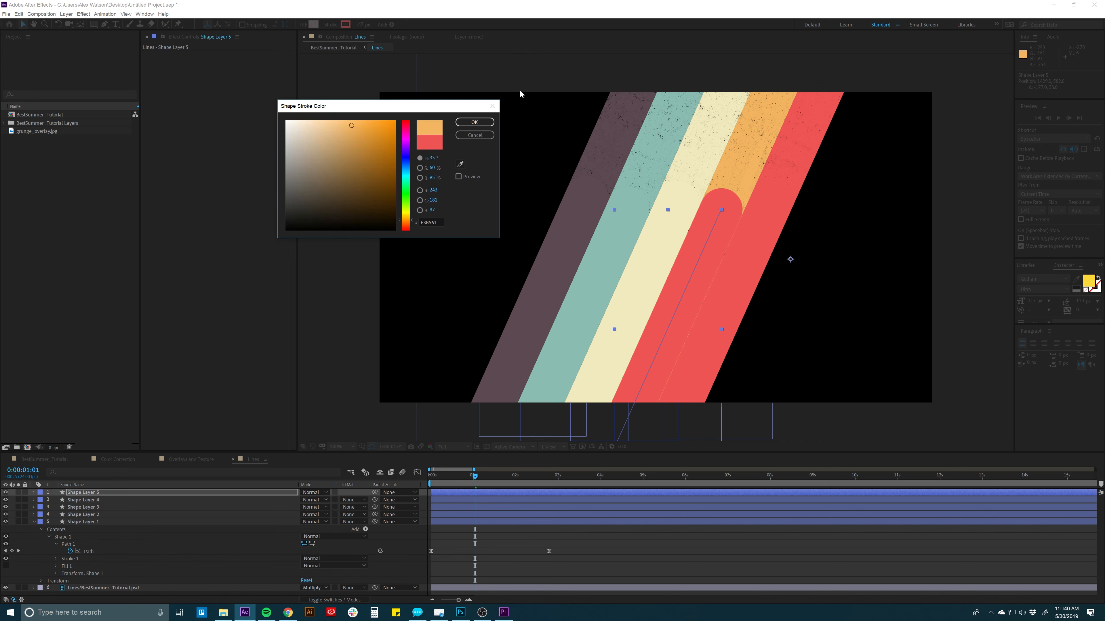
pyautogui.click(471, 125)
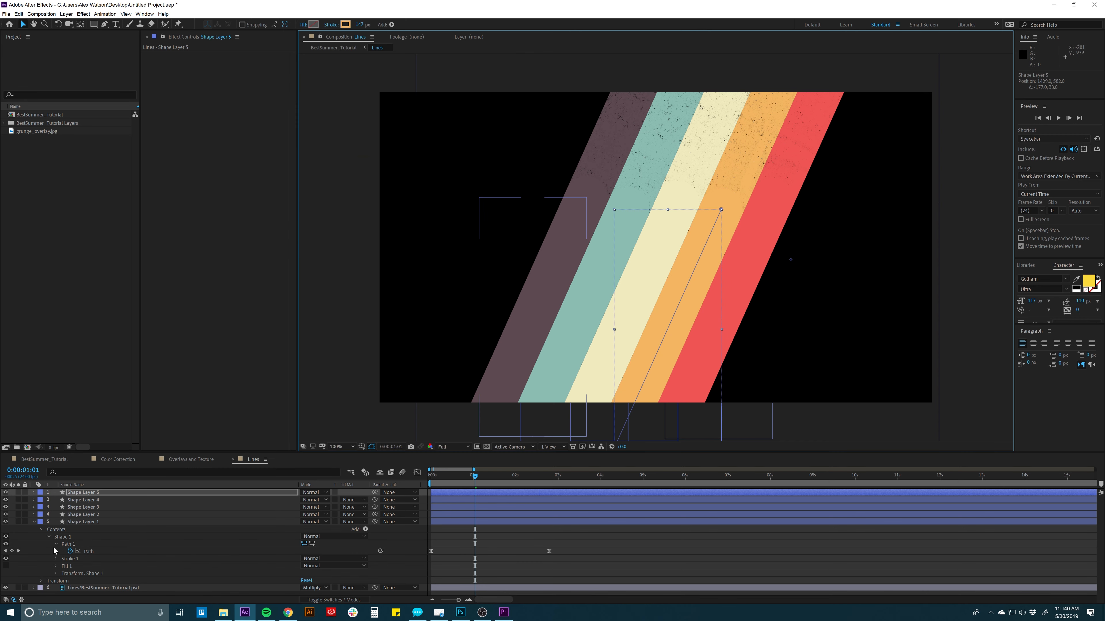
# Step: Hide the Lines/BestSummer_Tutorial.psd reference layer and set the current time to 0:00:01:09 with the stripes partly grown
pyautogui.click(90, 493)
pyautogui.moveTo(471, 479); pyautogui.dragTo(542, 475)
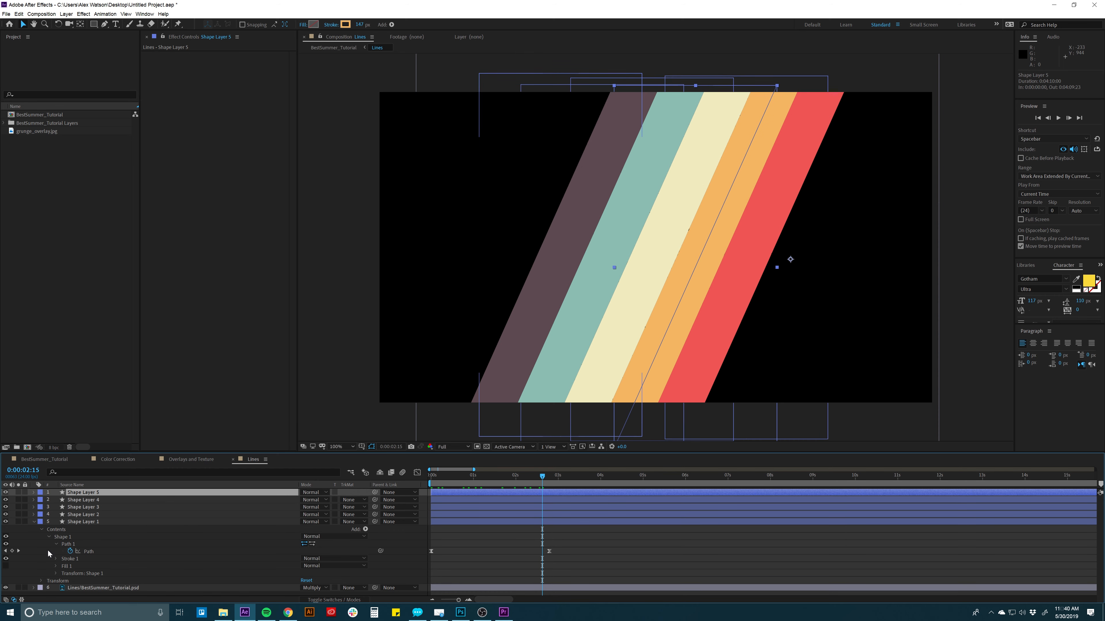
pyautogui.click(6, 588)
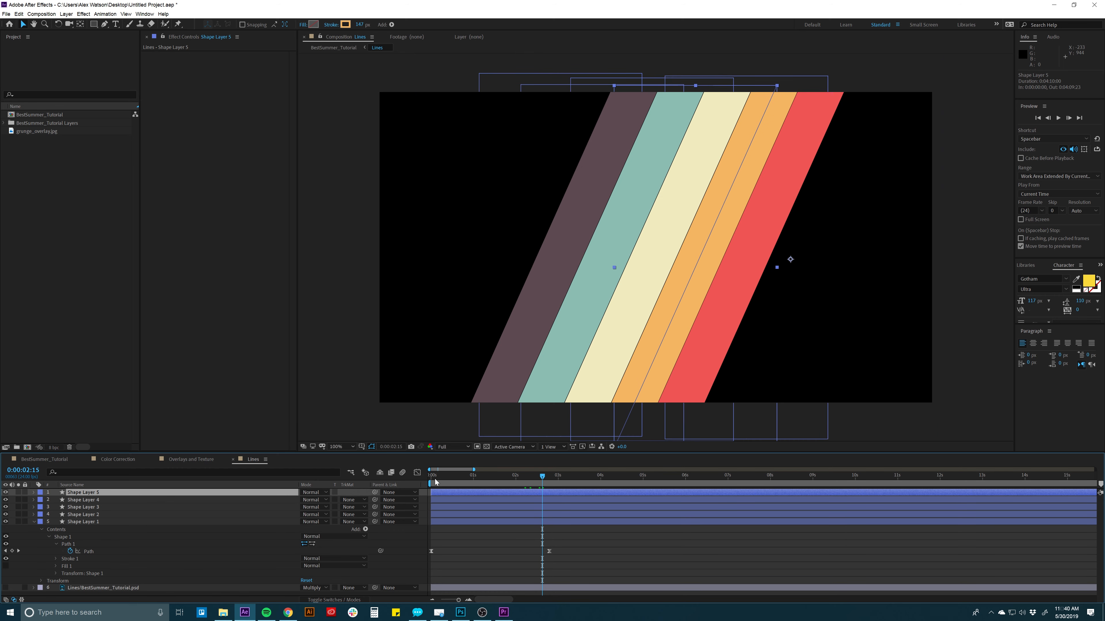
pyautogui.moveTo(435, 482); pyautogui.dragTo(490, 481)
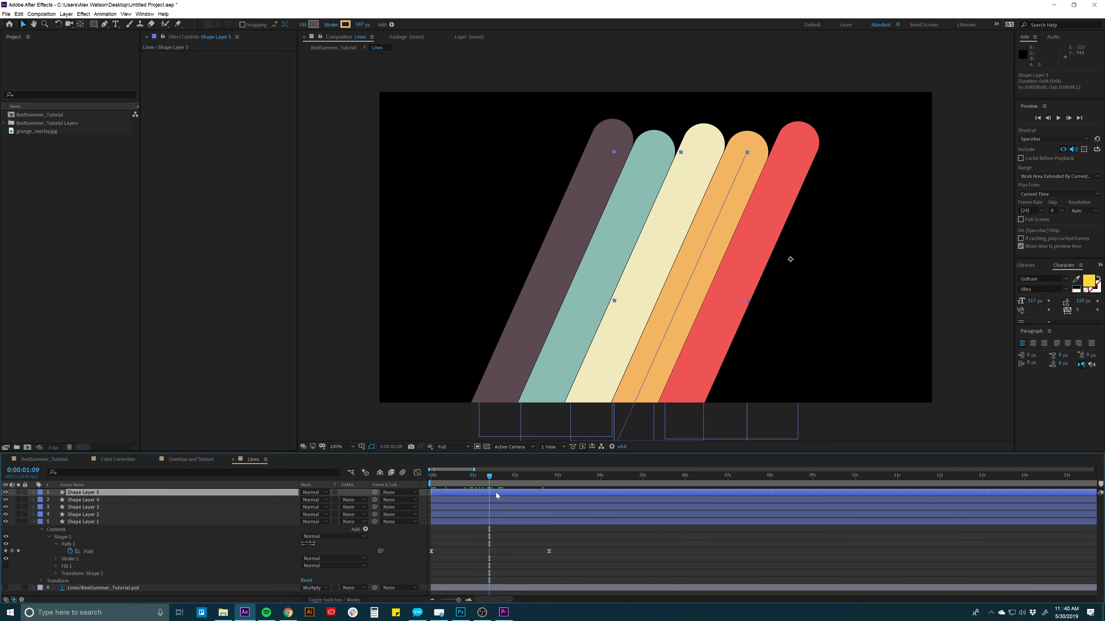
# Step: Reveal the keyframes of all layers and stagger Shape Layers 2, 3 and 5 to start slightly later, with Shape Layer 3 last
pyautogui.hotkey('ctrl', 'a')
pyautogui.press('u')
pyautogui.click(471, 583)
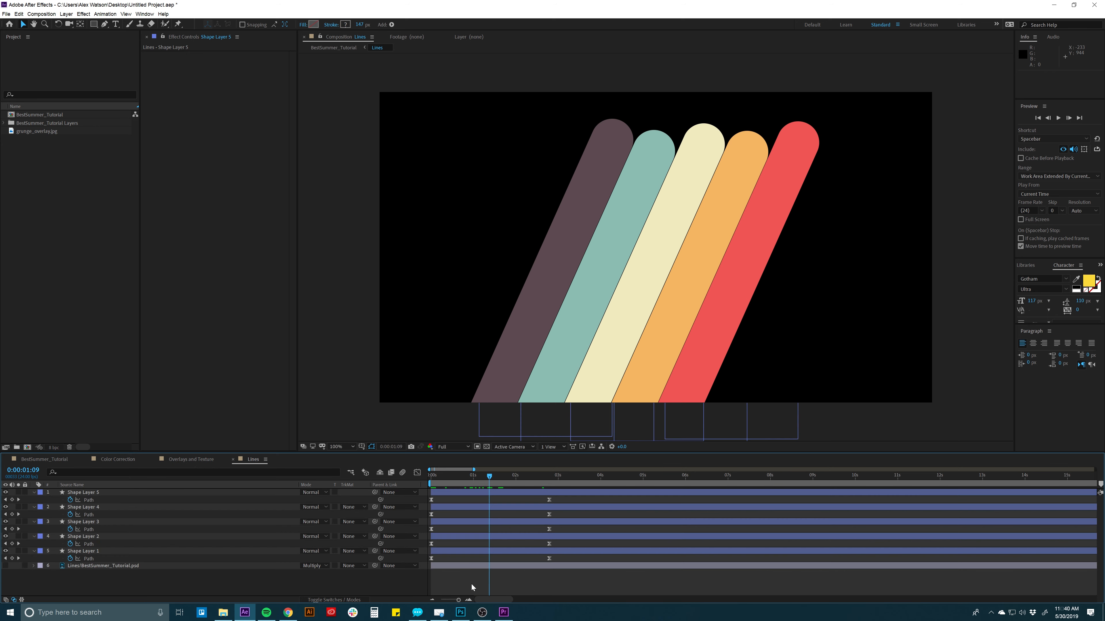
pyautogui.moveTo(444, 539); pyautogui.dragTo(471, 492)
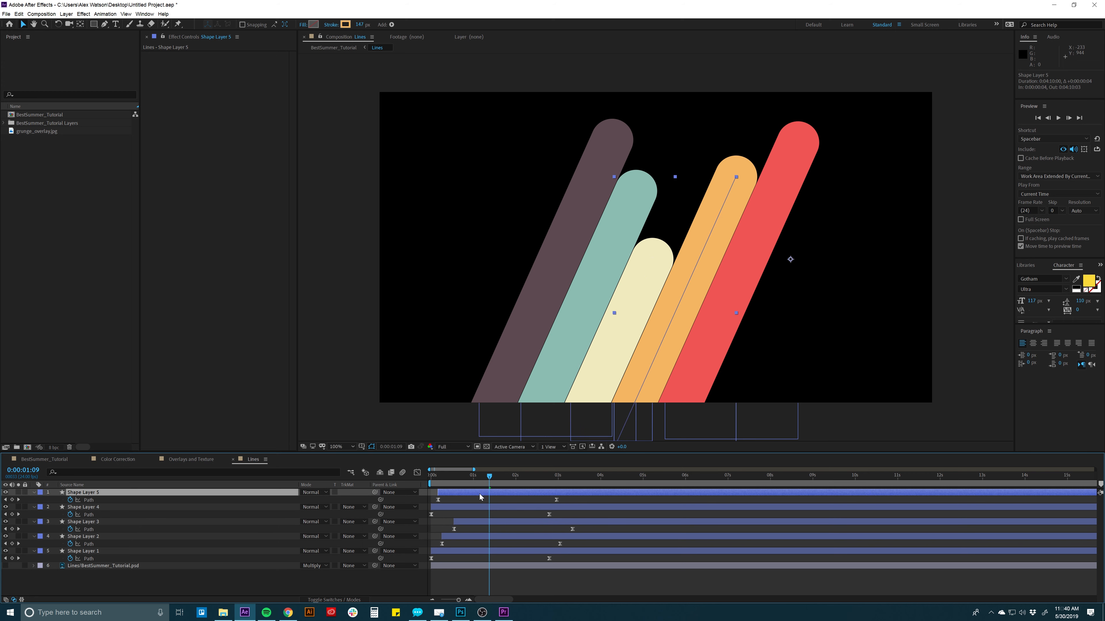
# Step: Play back the staggered stripe animation, and replay it from the start
pyautogui.press('space')
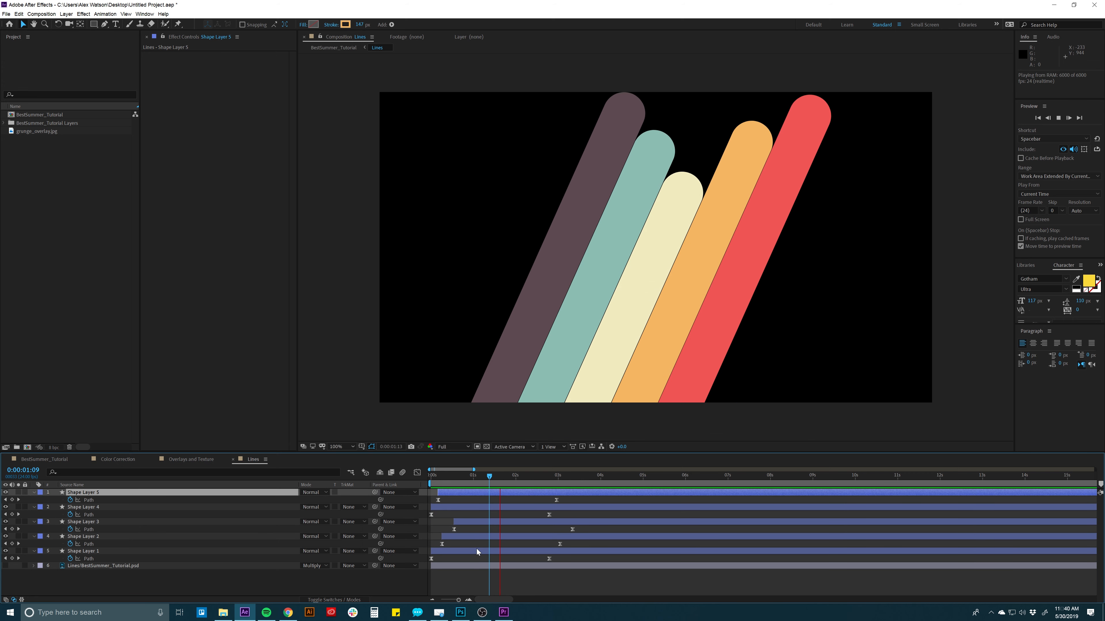
pyautogui.press('space')
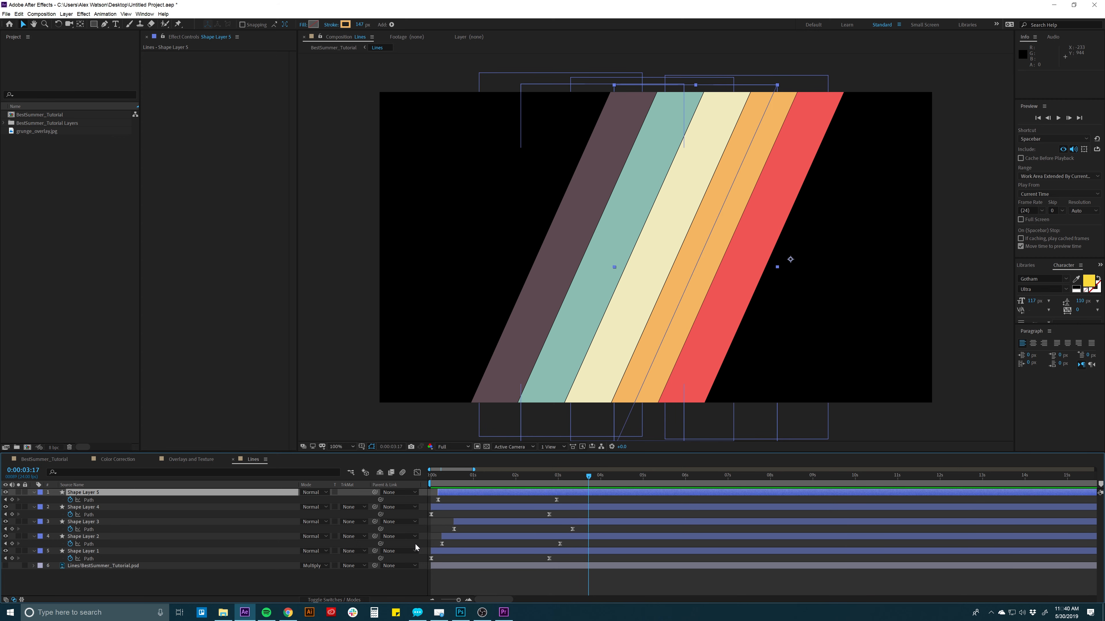
pyautogui.moveTo(456, 478); pyautogui.dragTo(428, 482)
pyautogui.press('space')
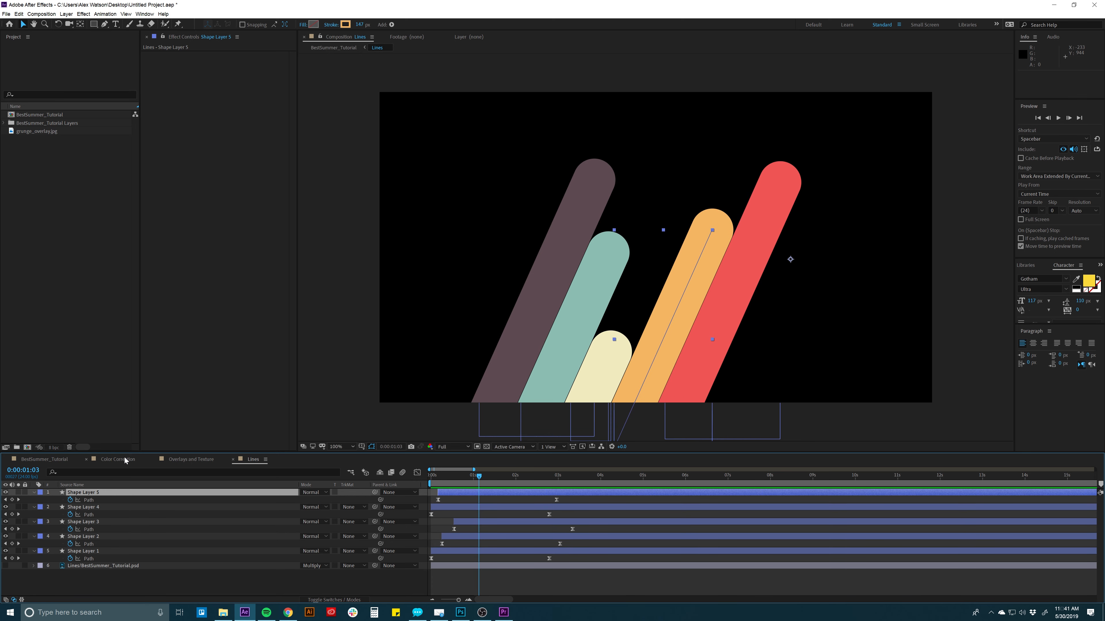
# Step: In the BestSummer_Tutorial composition, duplicate grunge_overlay.jpg, place the copy directly above the Lines layer, and set the time to 0:00:19:23
pyautogui.click(46, 459)
pyautogui.click(89, 515)
pyautogui.hotkey('ctrl', 'd')
pyautogui.moveTo(88, 513); pyautogui.dragTo(85, 541)
pyautogui.click(470, 479)
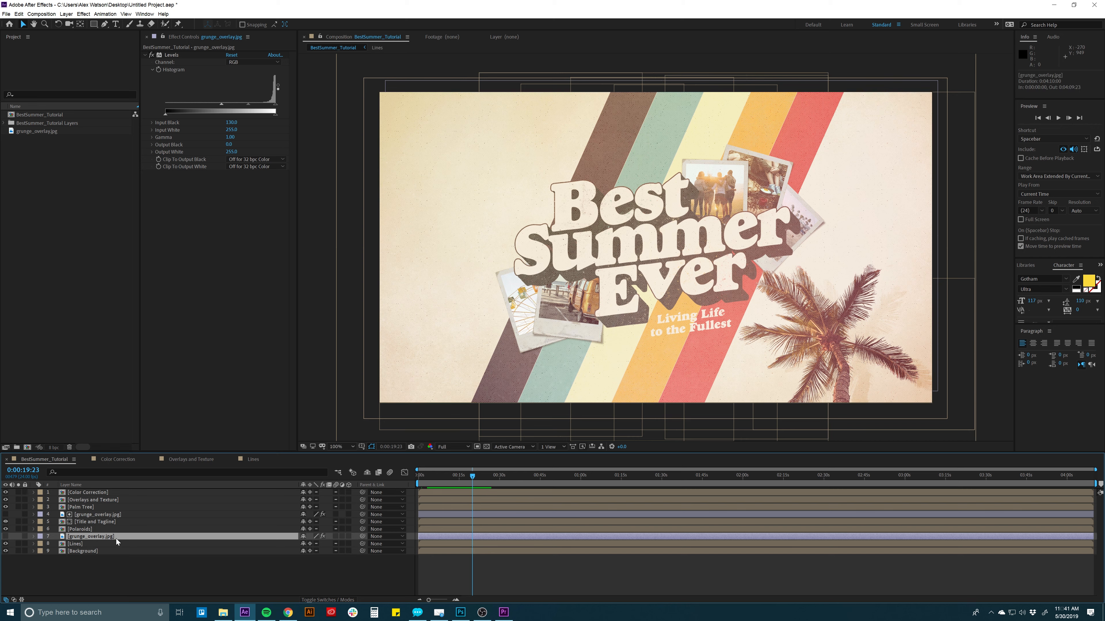
# Step: Show the track matte options and set the Lines layer to use the grunge_overlay.jpg above it as a Luma Matte
pyautogui.click(104, 520)
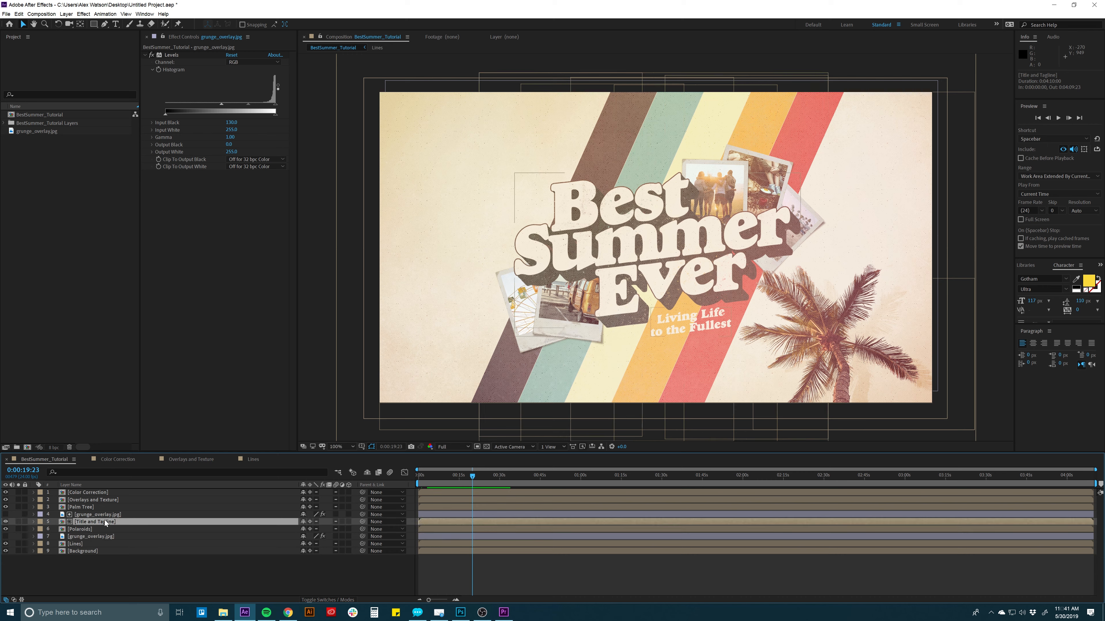
pyautogui.click(324, 601)
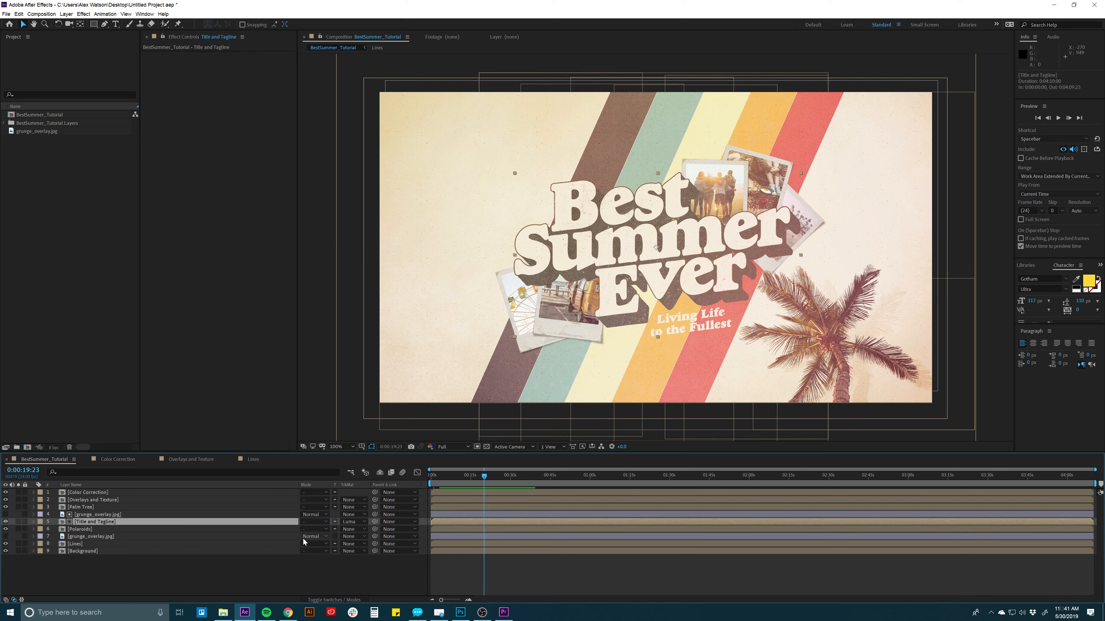
pyautogui.click(91, 542)
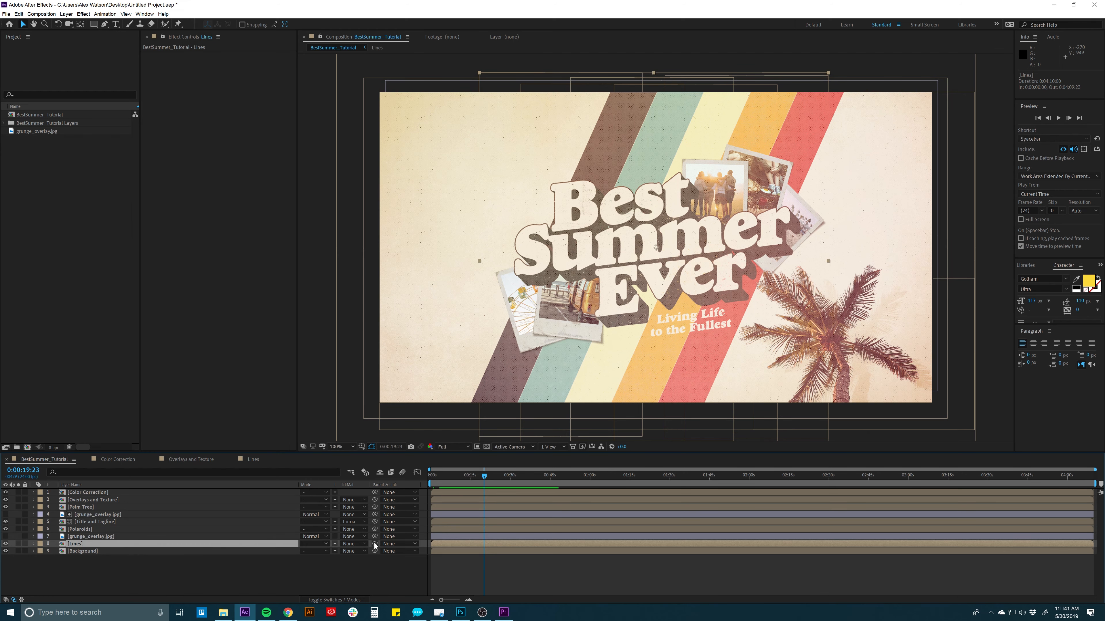
pyautogui.click(356, 544)
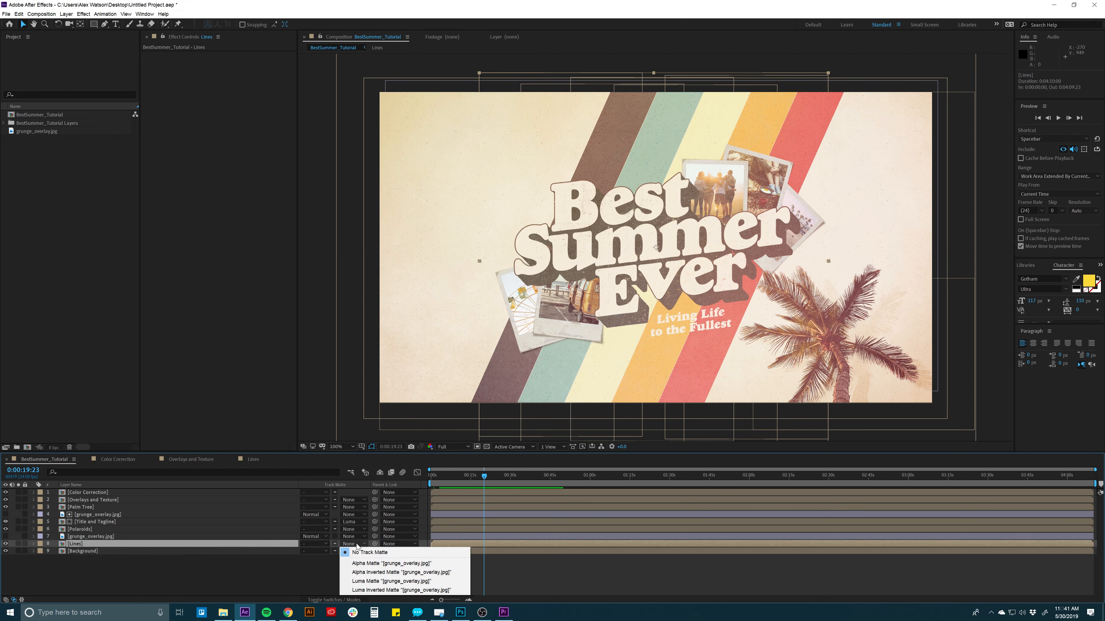
pyautogui.click(368, 582)
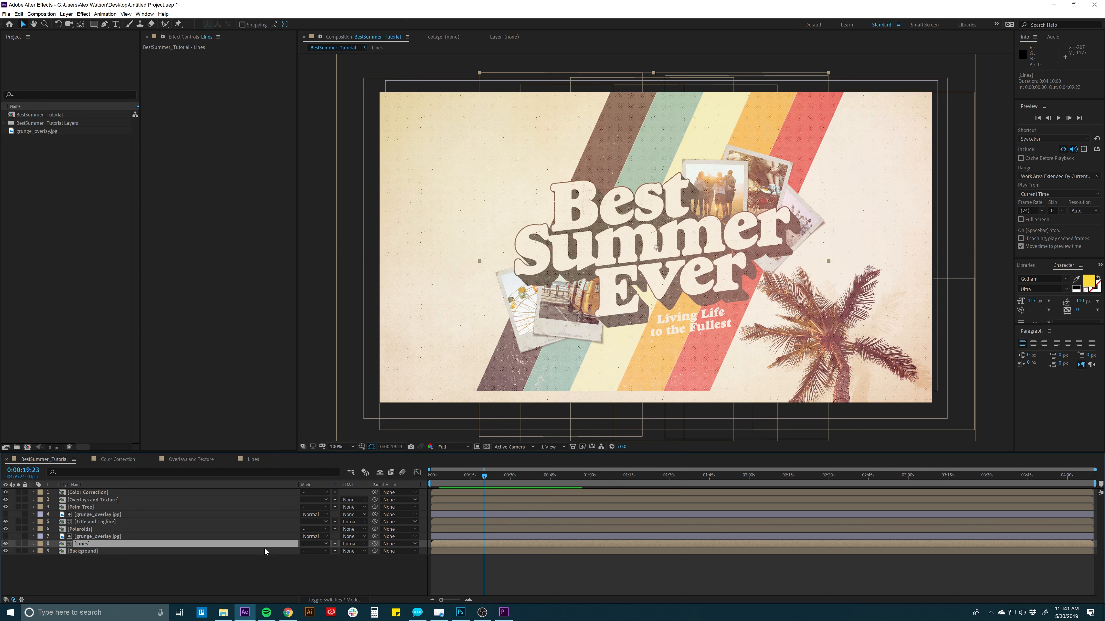
pyautogui.press('s')
pyautogui.moveTo(320, 550); pyautogui.dragTo(328, 551)
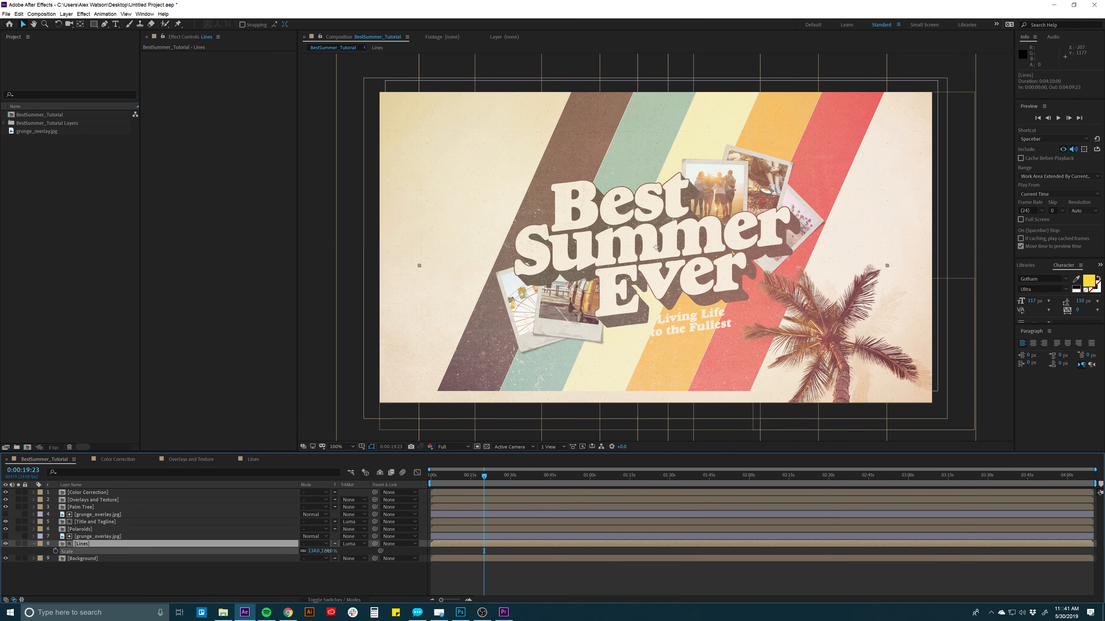
pyautogui.hotkey('ctrl', 'z')
# Step: Scale the grunge_overlay.jpg matte above Lines to 127% and move it down to position about 978, 541 to cover the stripes
pyautogui.click(97, 537)
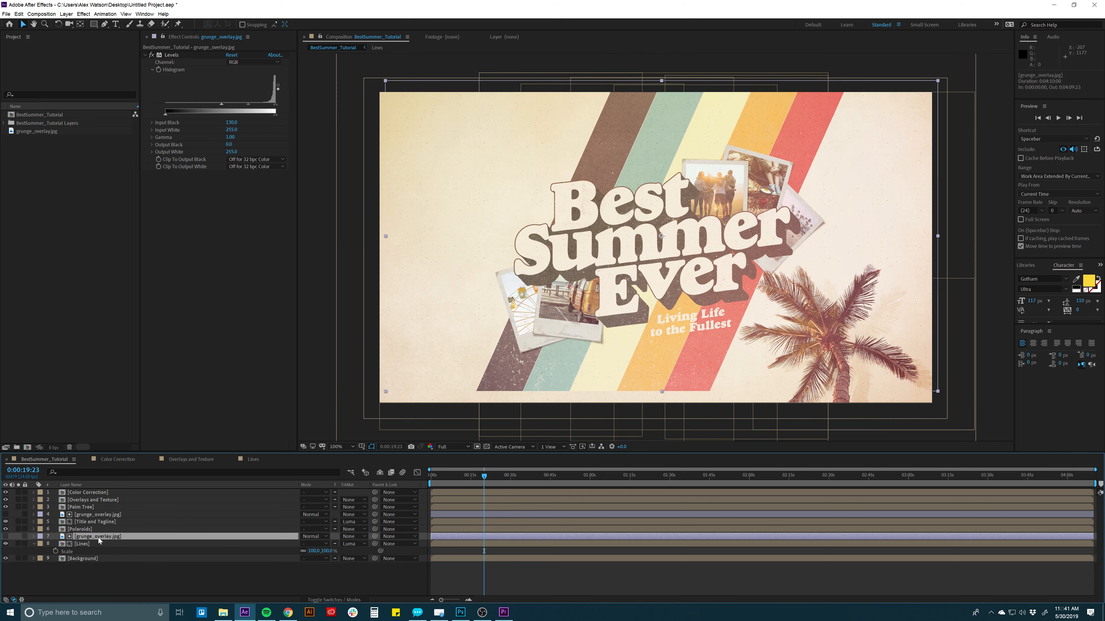
pyautogui.press('s')
pyautogui.moveTo(314, 543); pyautogui.dragTo(326, 543)
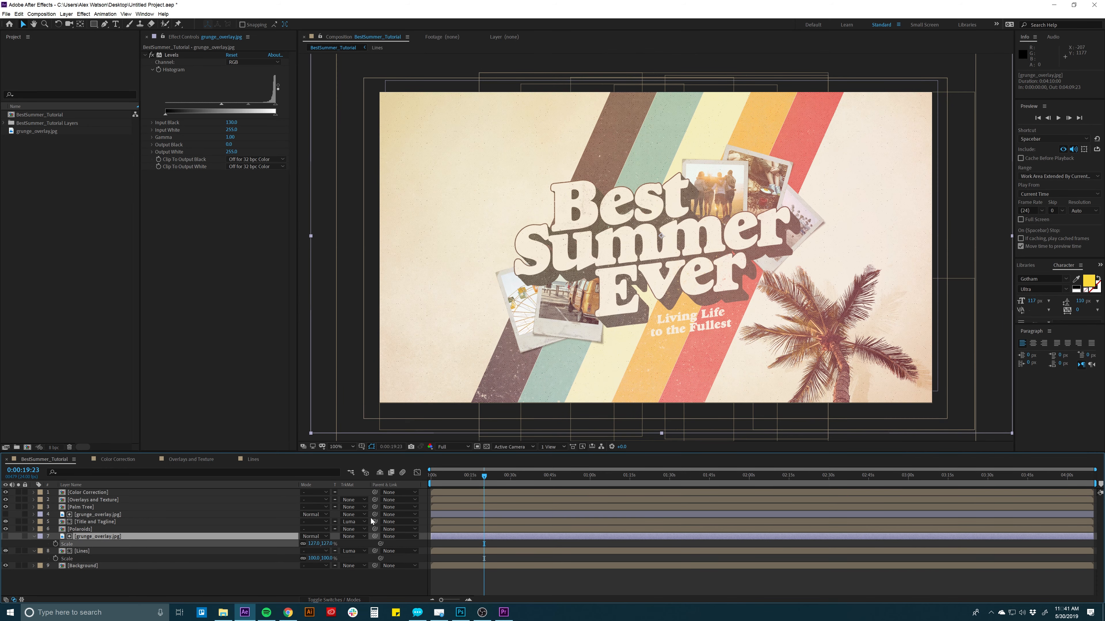
pyautogui.moveTo(757, 166); pyautogui.dragTo(758, 175)
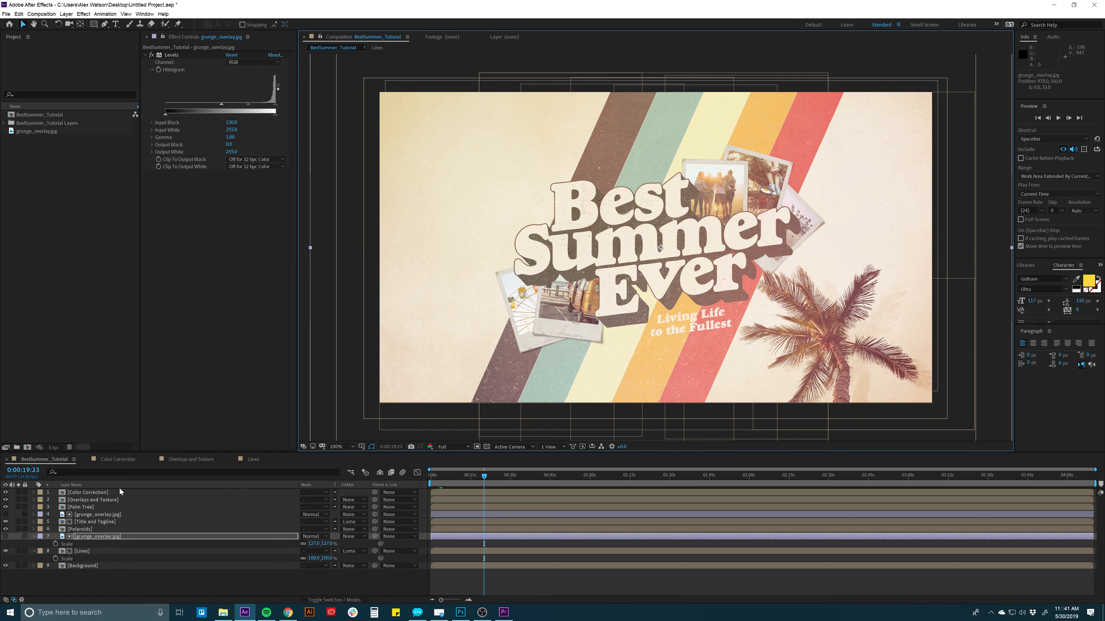
pyautogui.click(117, 536)
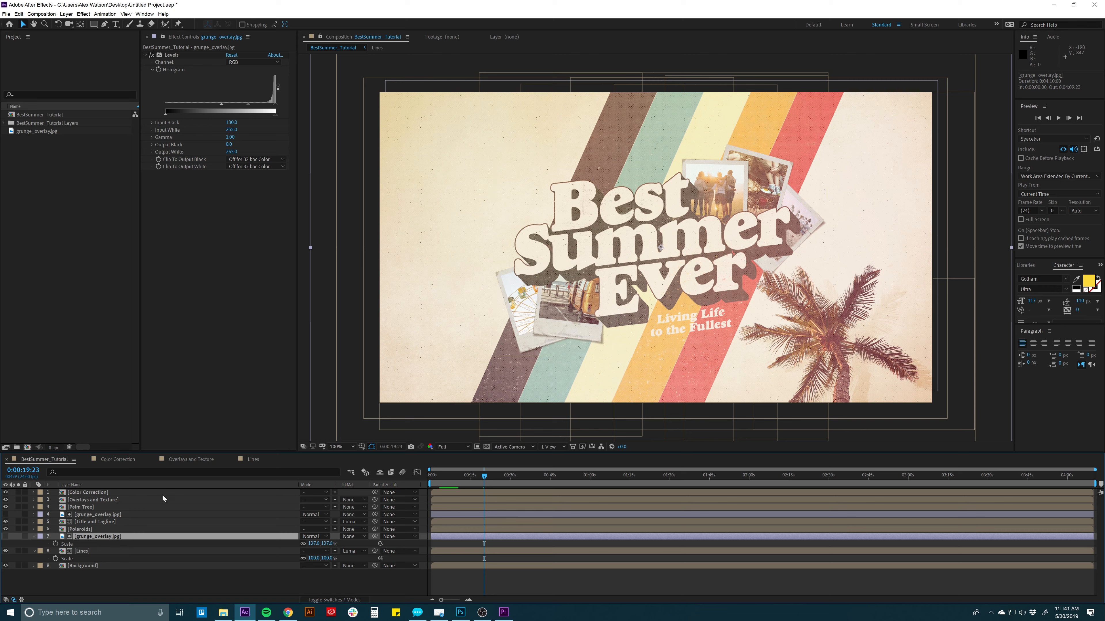
# Step: Collapse the scale properties of the lower grunge_overlay.jpg and Lines layers, and set the current time to 0:00:07:04
pyautogui.click(87, 551)
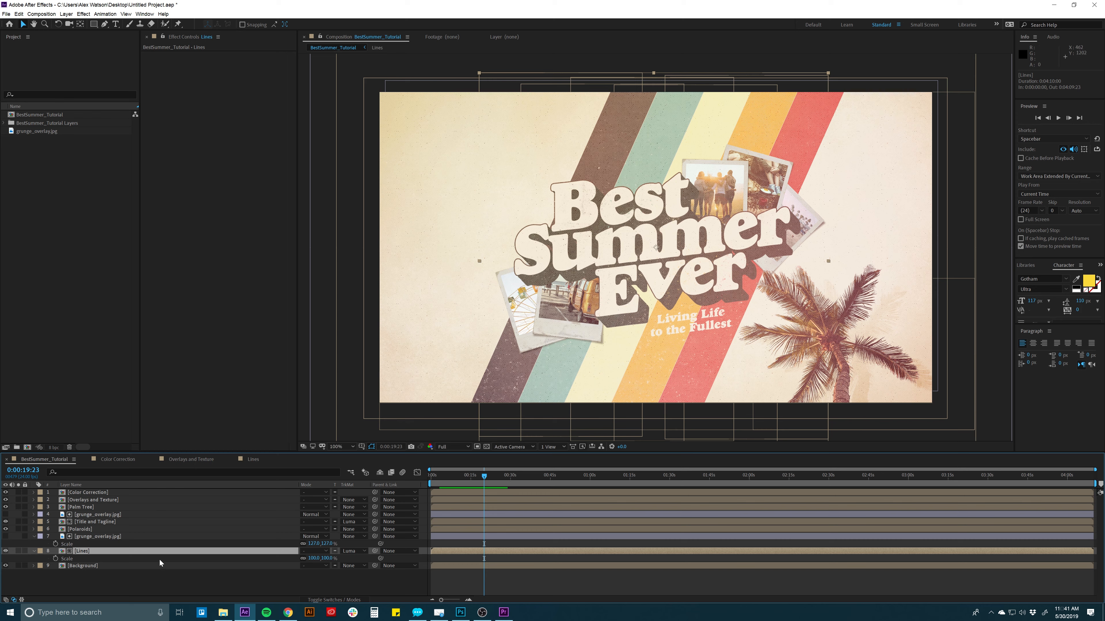
pyautogui.click(136, 538)
pyautogui.press('s')
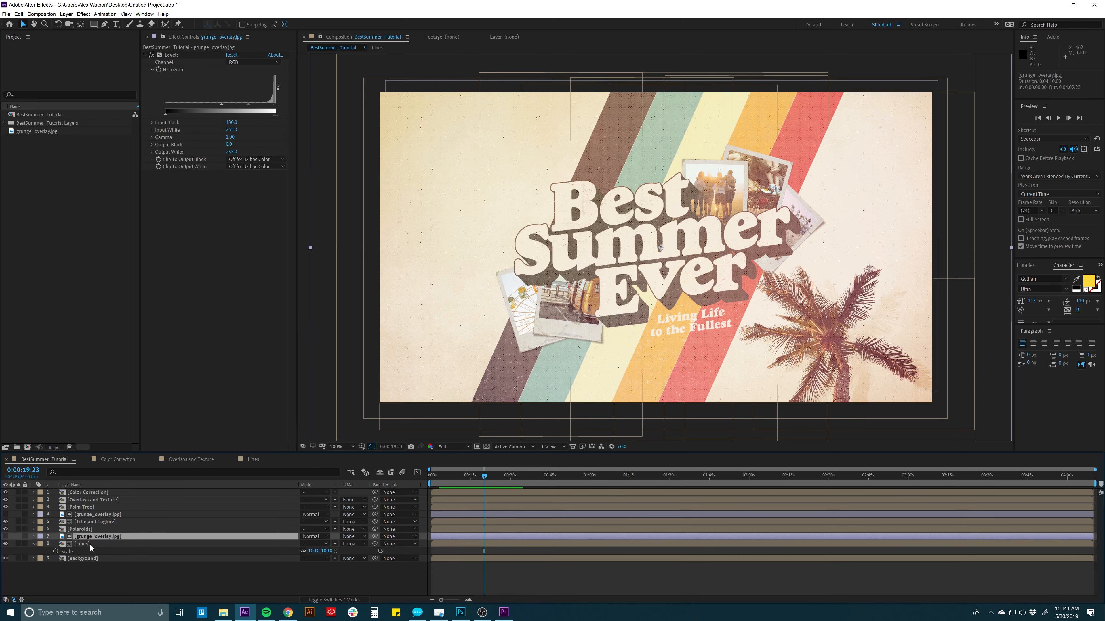
pyautogui.click(90, 544)
pyautogui.press('s')
pyautogui.click(107, 569)
pyautogui.moveTo(482, 476); pyautogui.dragTo(450, 479)
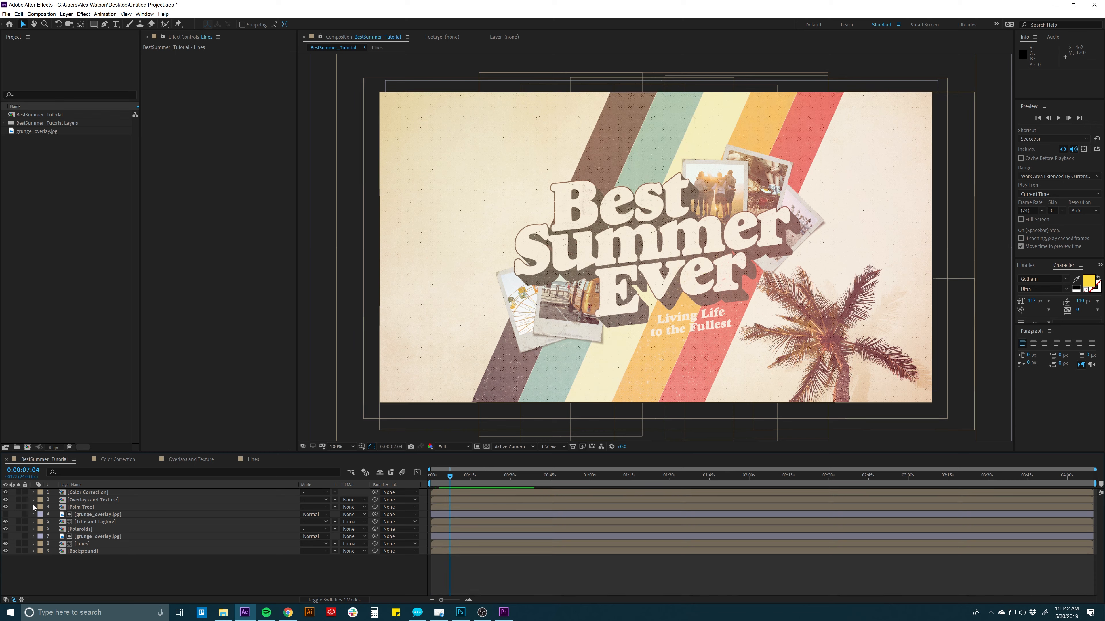
# Step: Open the Title and Tagline composition and select its tagline layer
pyautogui.click(88, 522)
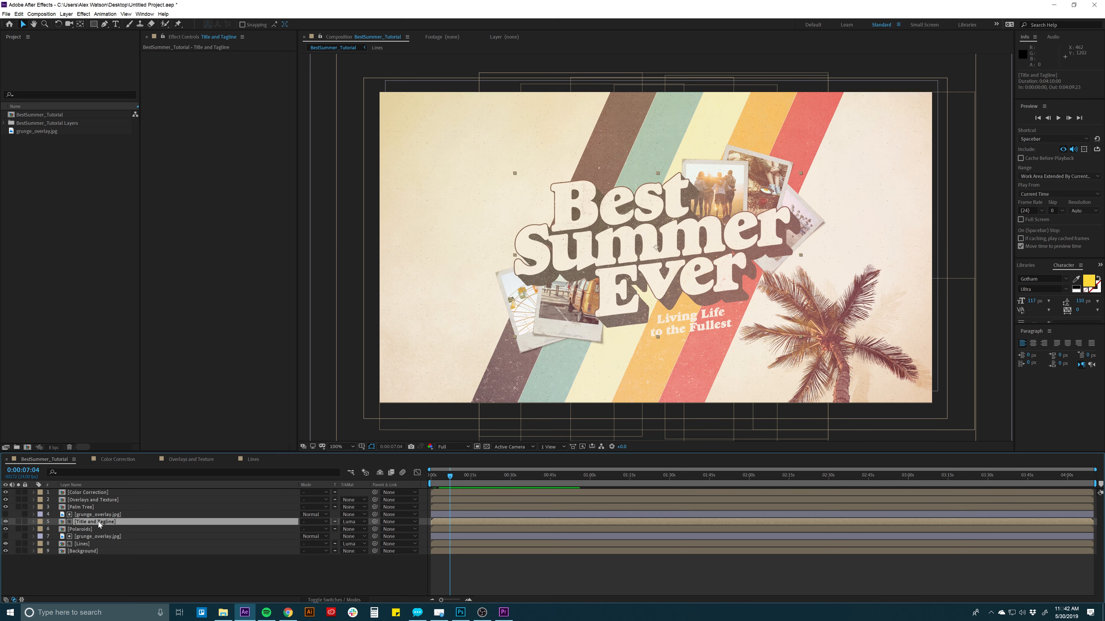
pyautogui.doubleClick(98, 522)
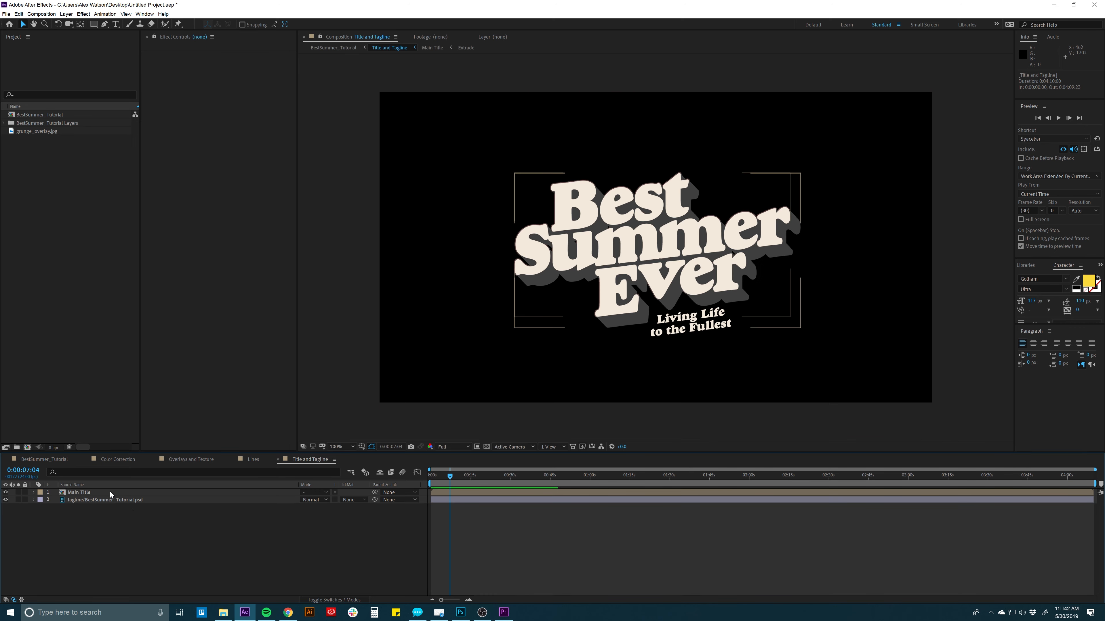
pyautogui.click(111, 493)
pyautogui.click(109, 500)
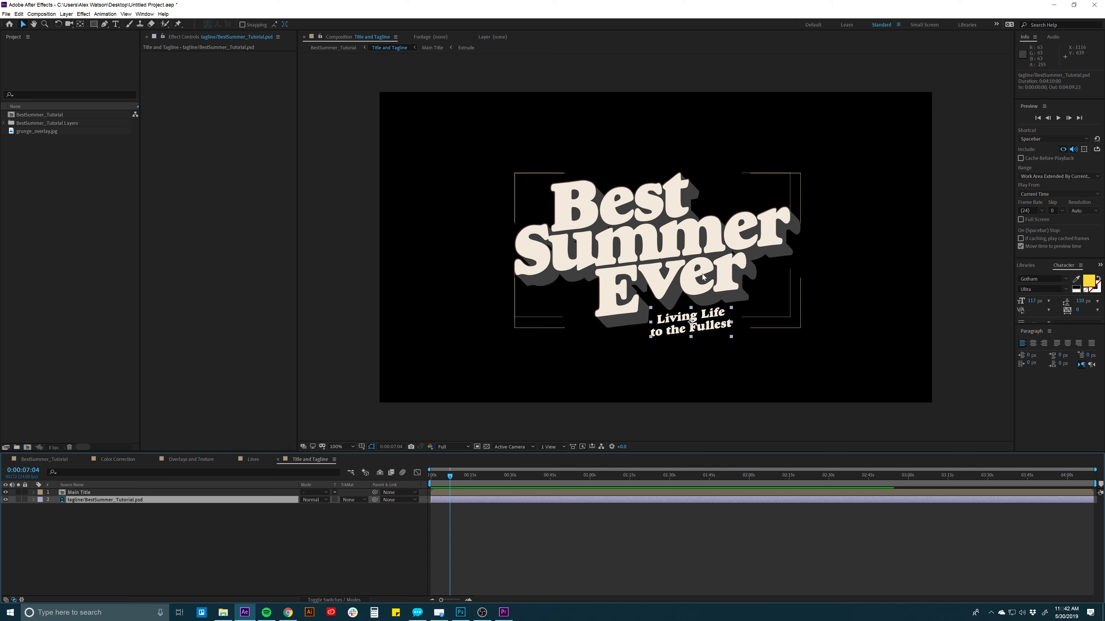
# Step: Switch to Photoshop, hide the Rectangle 1 and Rectangle 2 layers, and select the series_title copy layer in the Text group
pyautogui.click(460, 612)
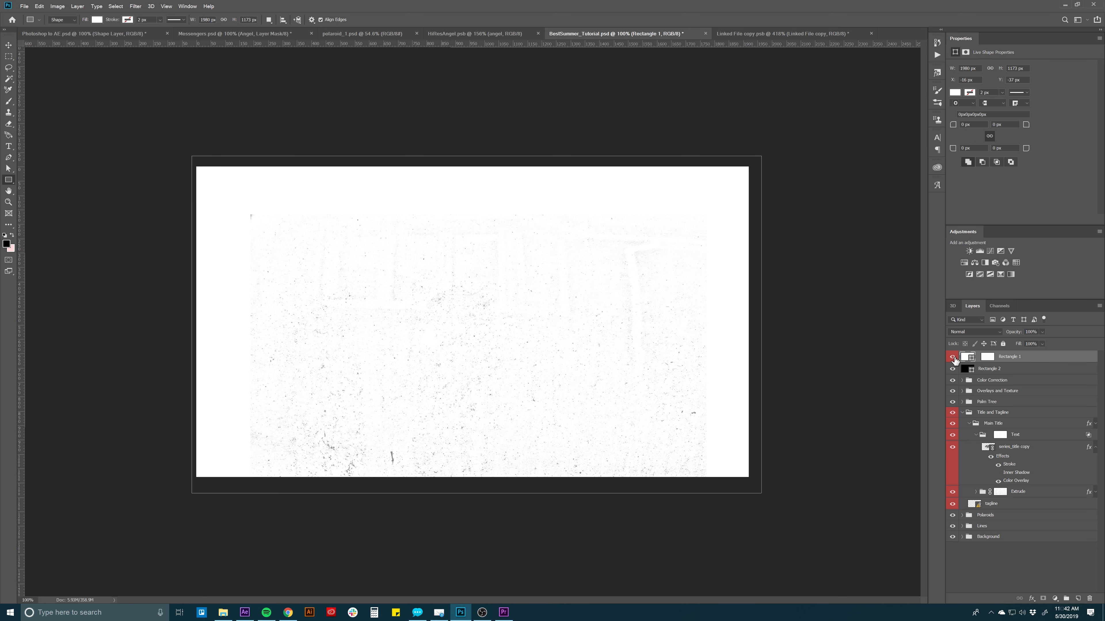
pyautogui.click(952, 369)
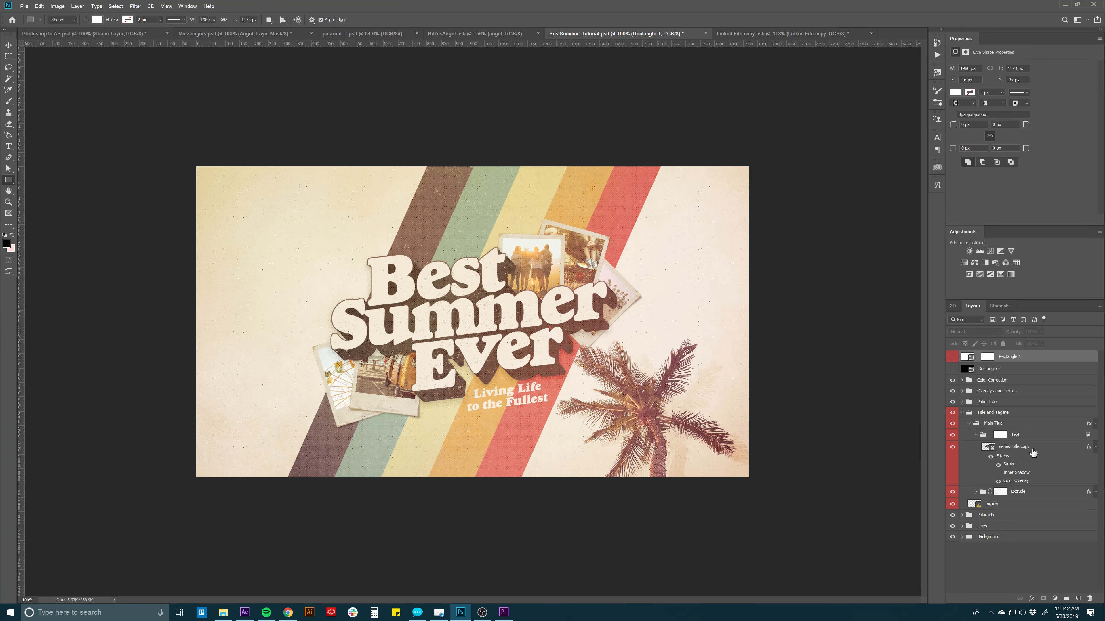
pyautogui.click(982, 447)
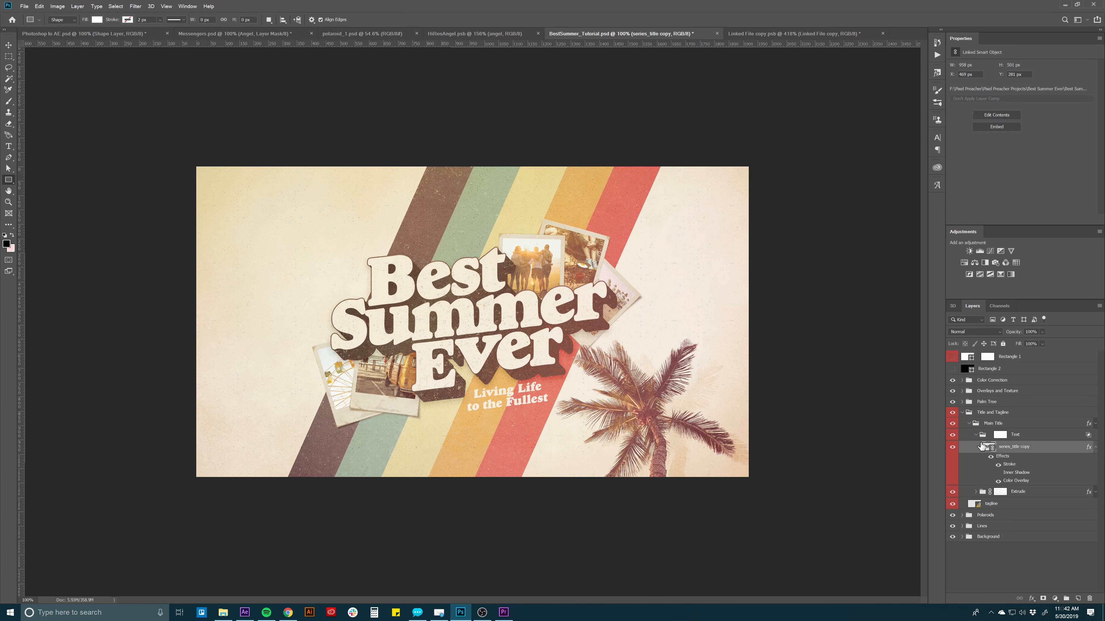
# Step: Compare the title with the Extrude group hidden and shown, and collapse the series_title copy layer's effects
pyautogui.click(952, 493)
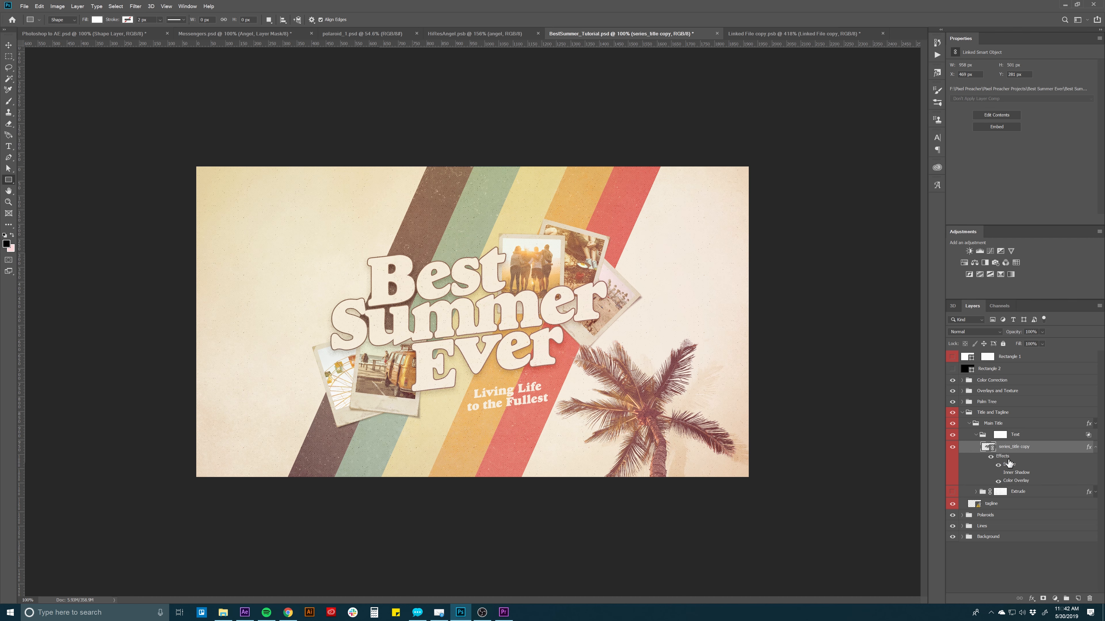
pyautogui.click(1095, 447)
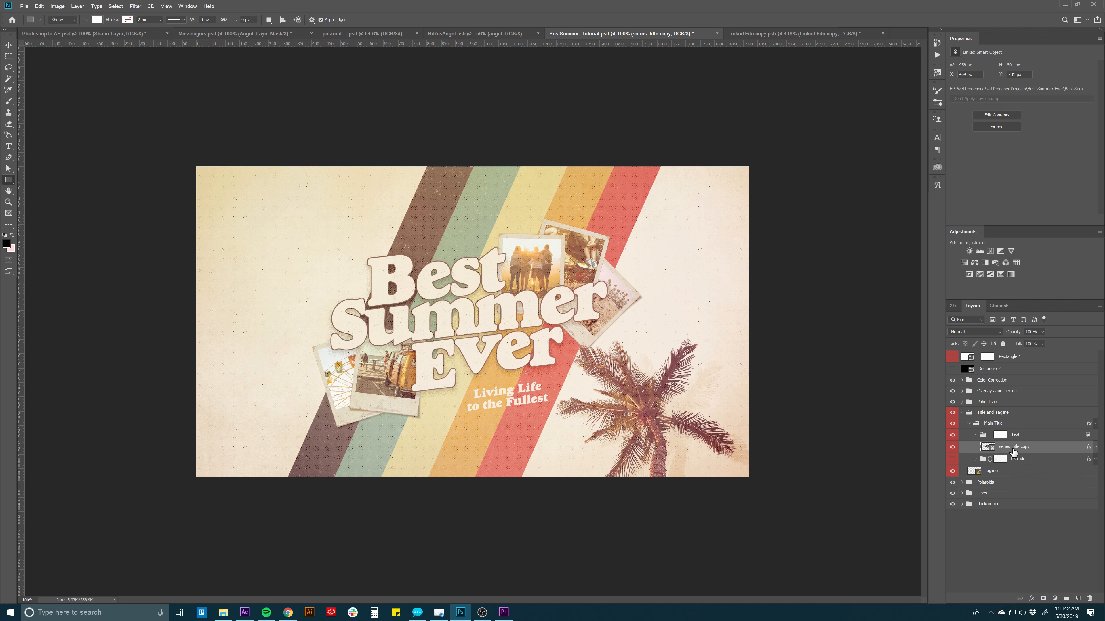
pyautogui.click(1038, 460)
pyautogui.click(952, 459)
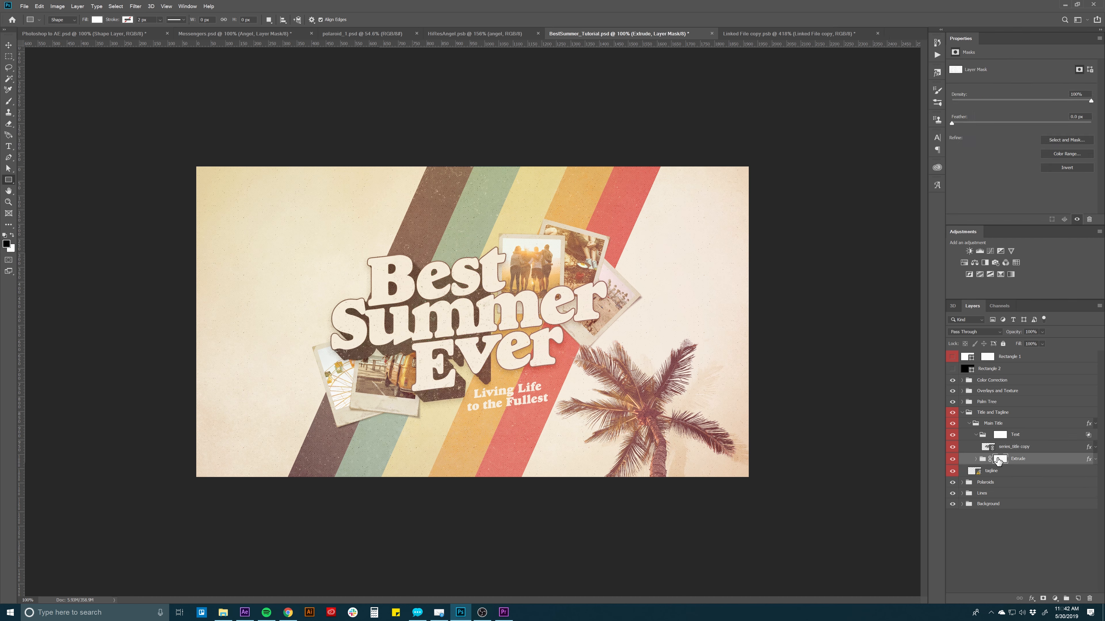
# Step: Expand the Extrude group to examine its stacked series_title copies, and collapse it again
pyautogui.click(976, 459)
pyautogui.scroll(-5, 986, 452)
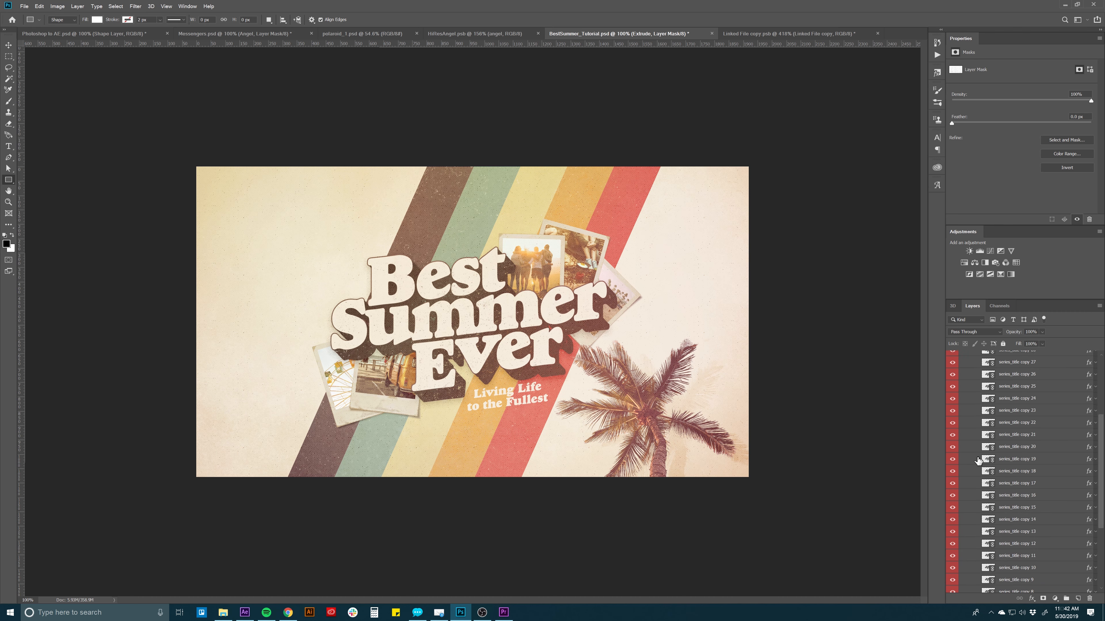
pyautogui.scroll(-1, 981, 438)
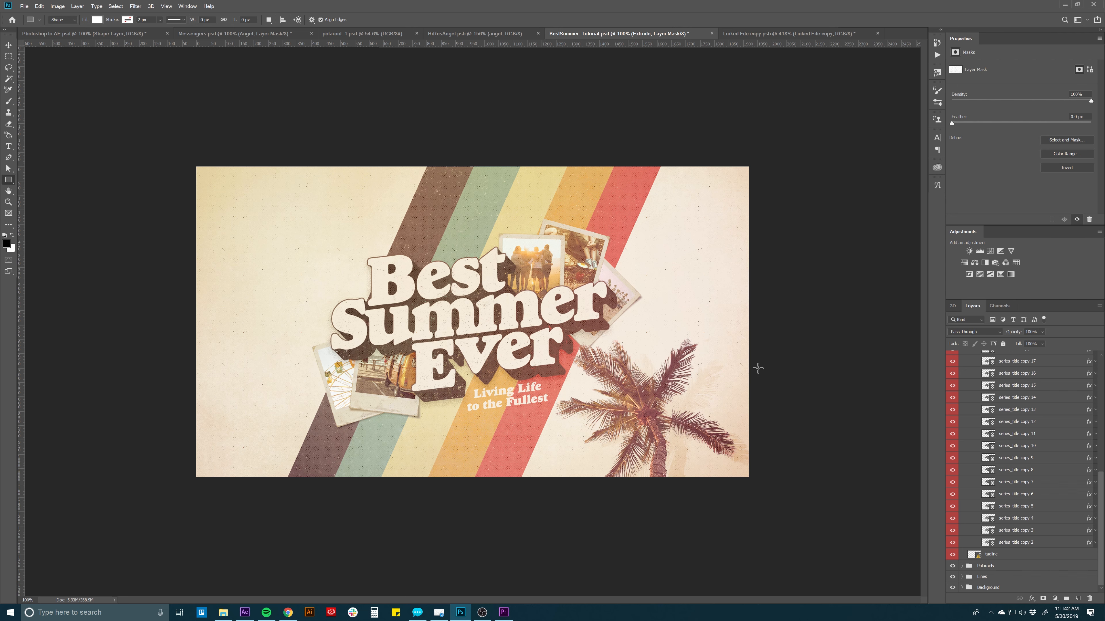
pyautogui.scroll(6, 999, 433)
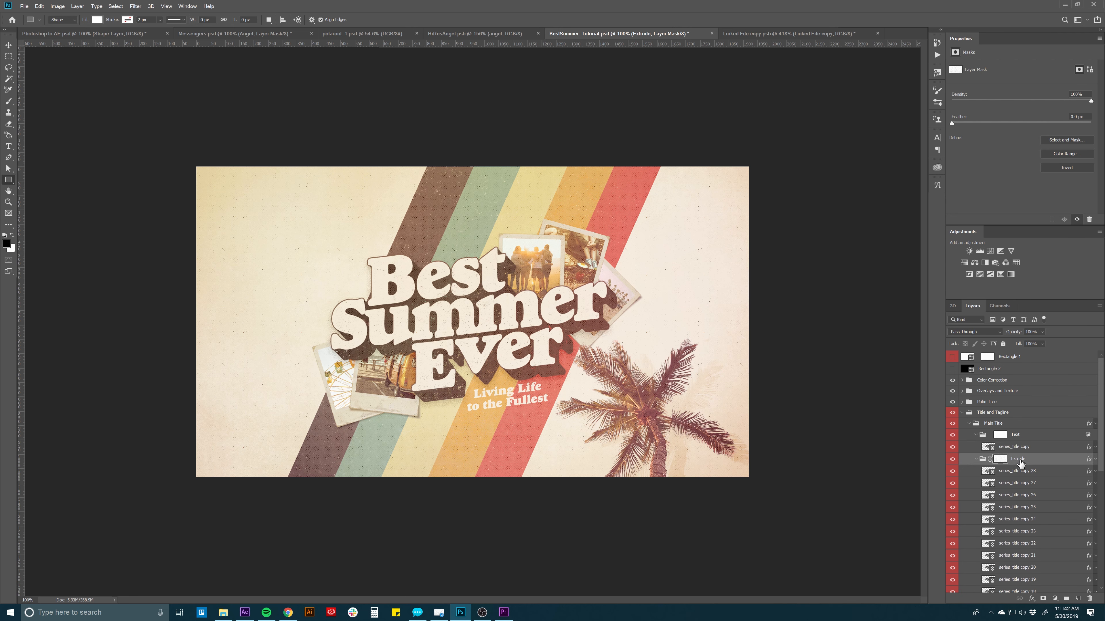
pyautogui.click(980, 459)
pyautogui.click(976, 459)
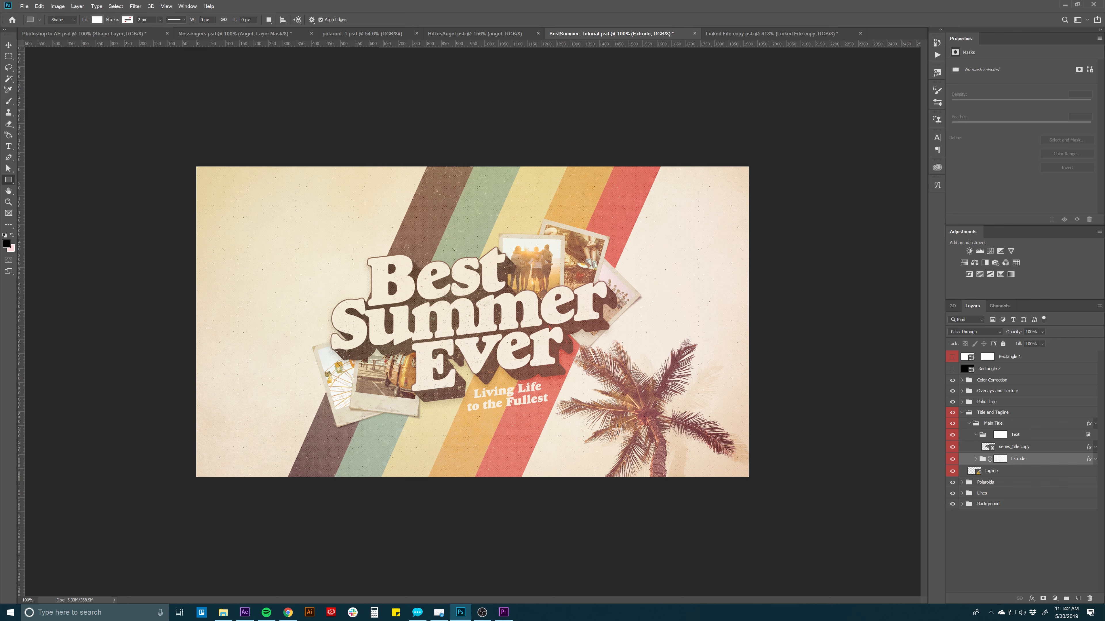
# Step: Switch to After Effects, hide the tagline layer in Title and Tagline, and open the Main Title composition
pyautogui.click(244, 613)
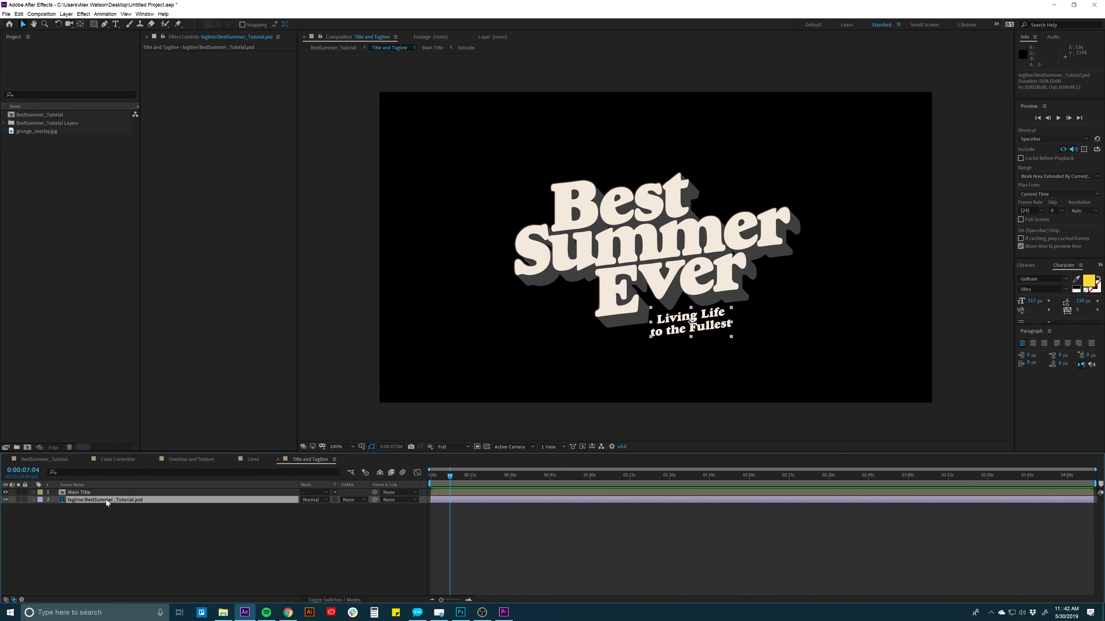
pyautogui.click(6, 499)
pyautogui.click(87, 493)
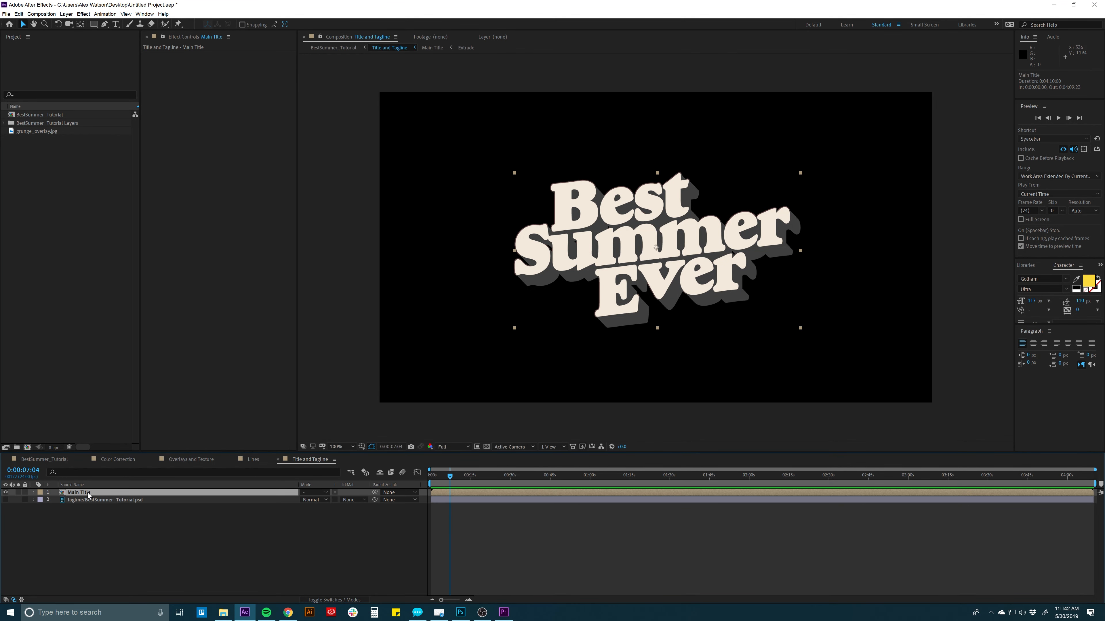
pyautogui.doubleClick(88, 493)
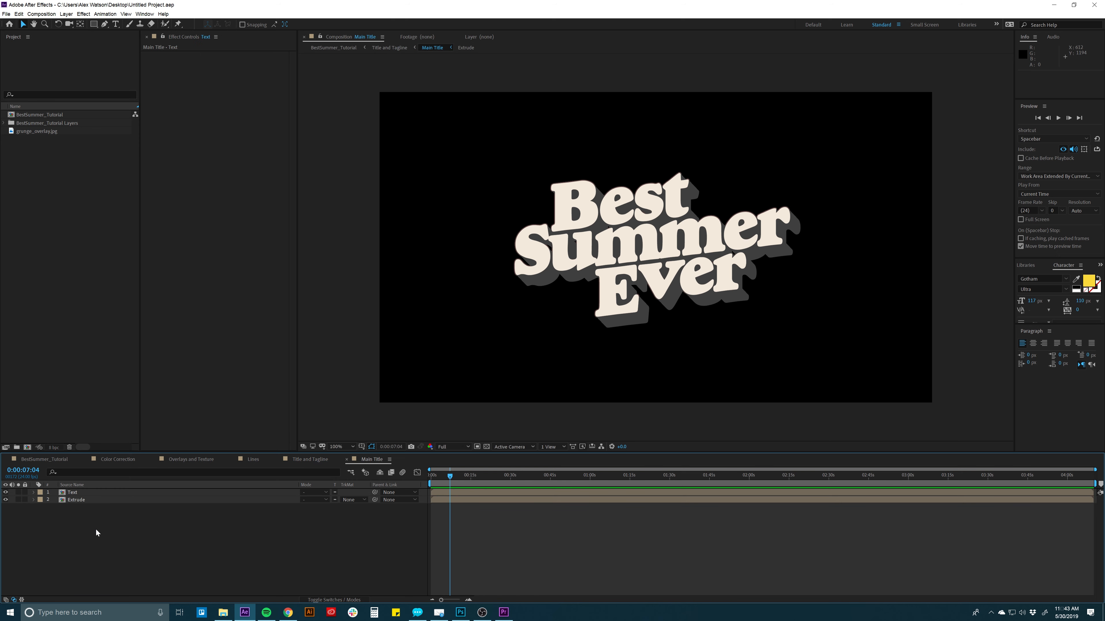
# Step: Toggle the Extrude layer's visibility off and on in Main Title to compare the title without its extrusion
pyautogui.click(92, 500)
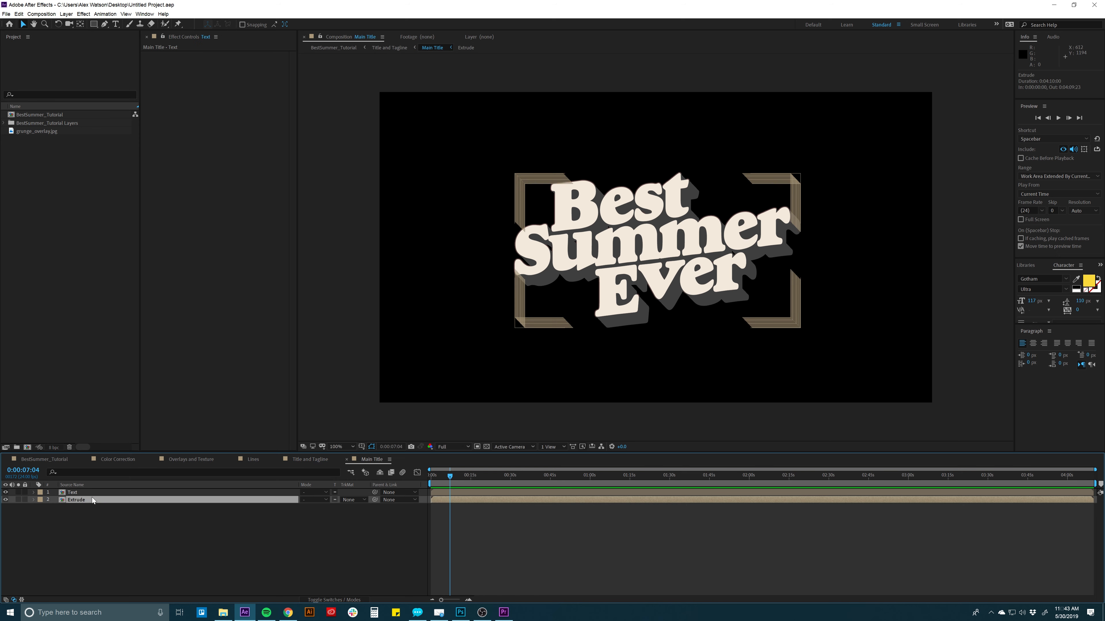
pyautogui.click(6, 500)
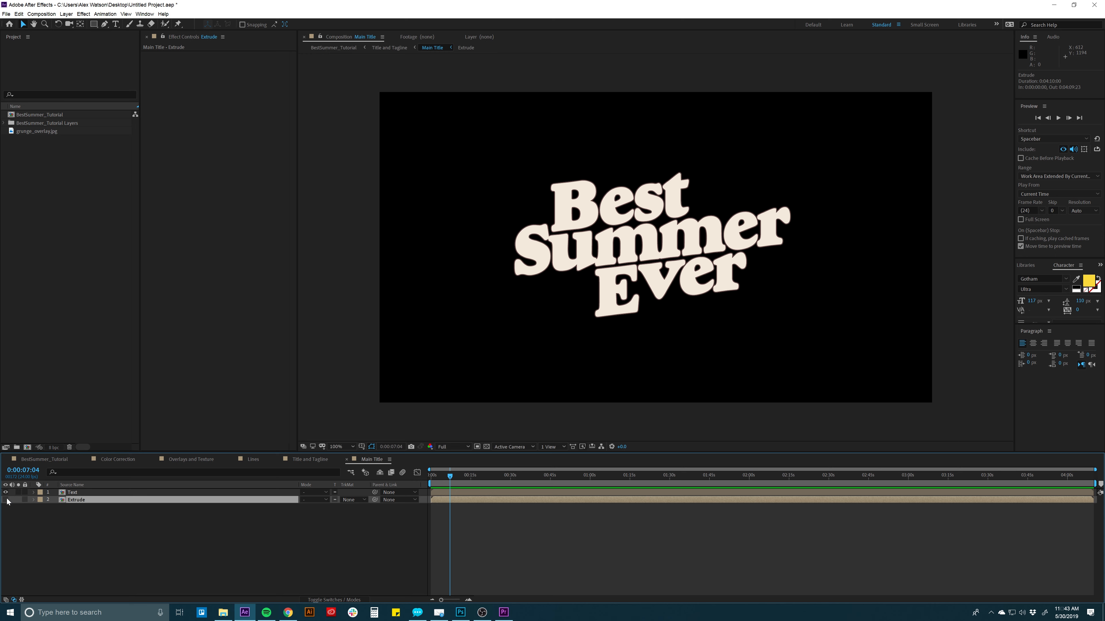
pyautogui.click(6, 499)
# Step: Open the Extrude composition and examine its stack of series_title copy layers
pyautogui.doubleClick(76, 500)
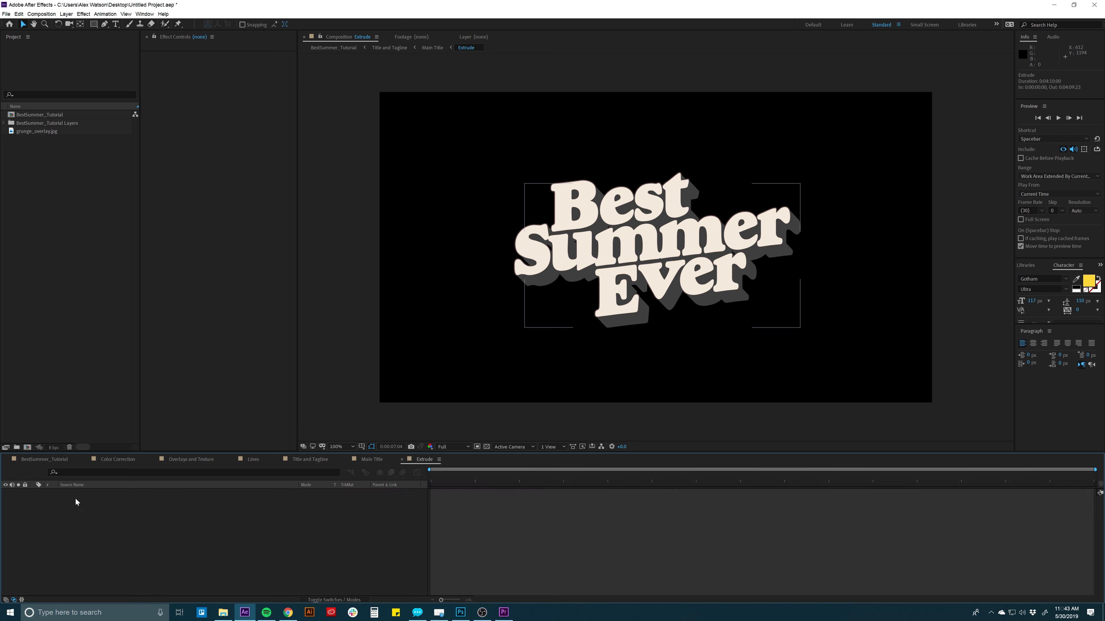
pyautogui.click(84, 552)
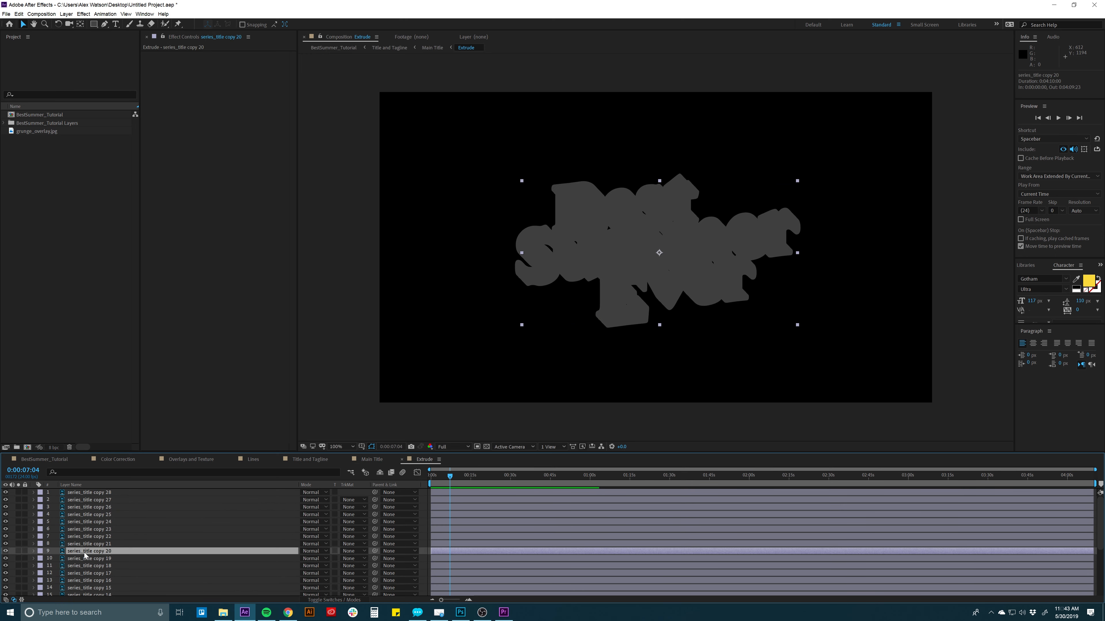
pyautogui.scroll(-4, 85, 555)
pyautogui.click(86, 563)
pyautogui.scroll(4, 85, 507)
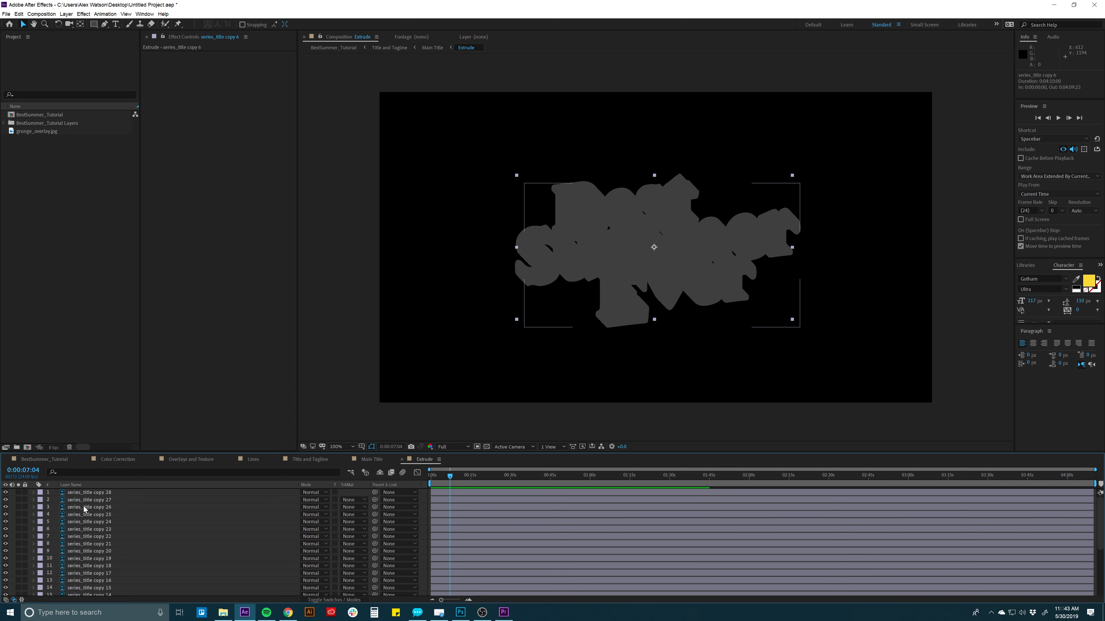
# Step: Return to the Main Title composition and open its Text composition
pyautogui.click(371, 460)
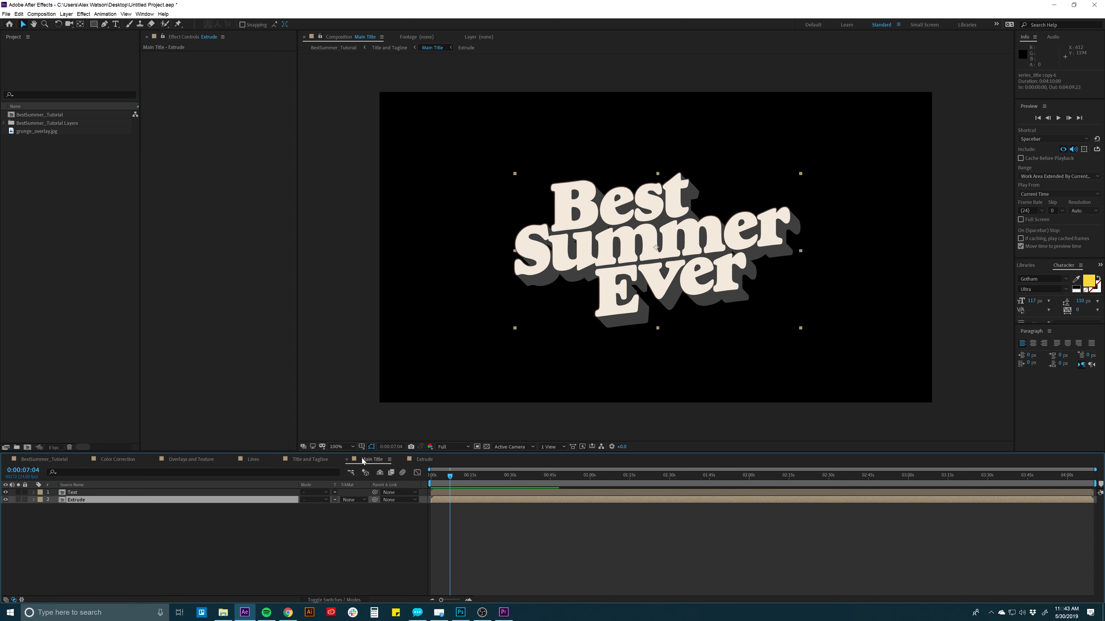
pyautogui.click(82, 508)
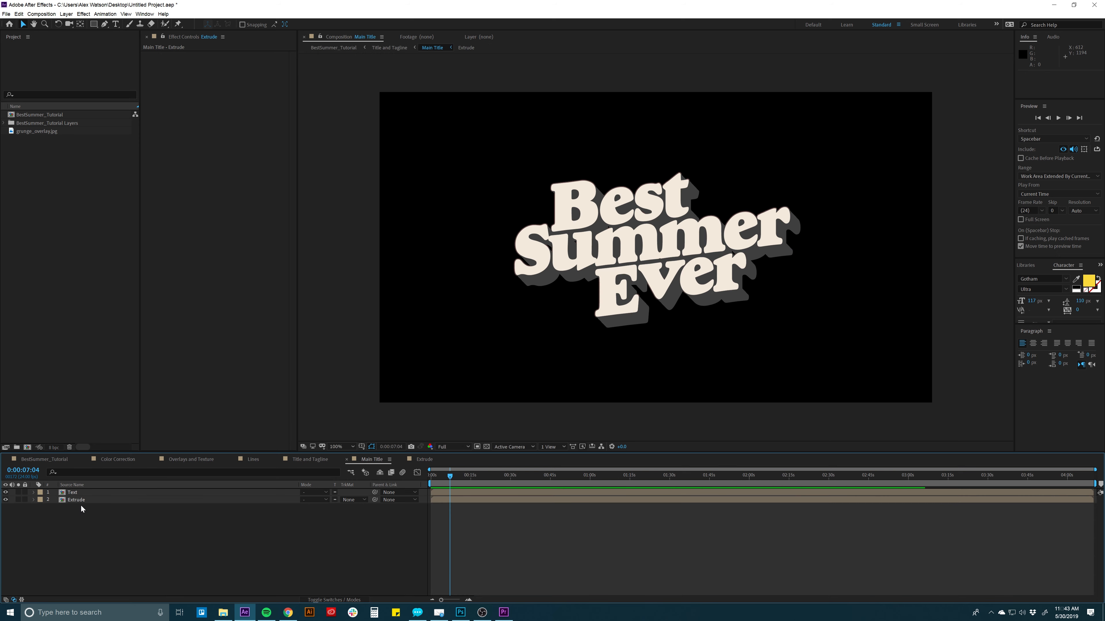
pyautogui.click(73, 494)
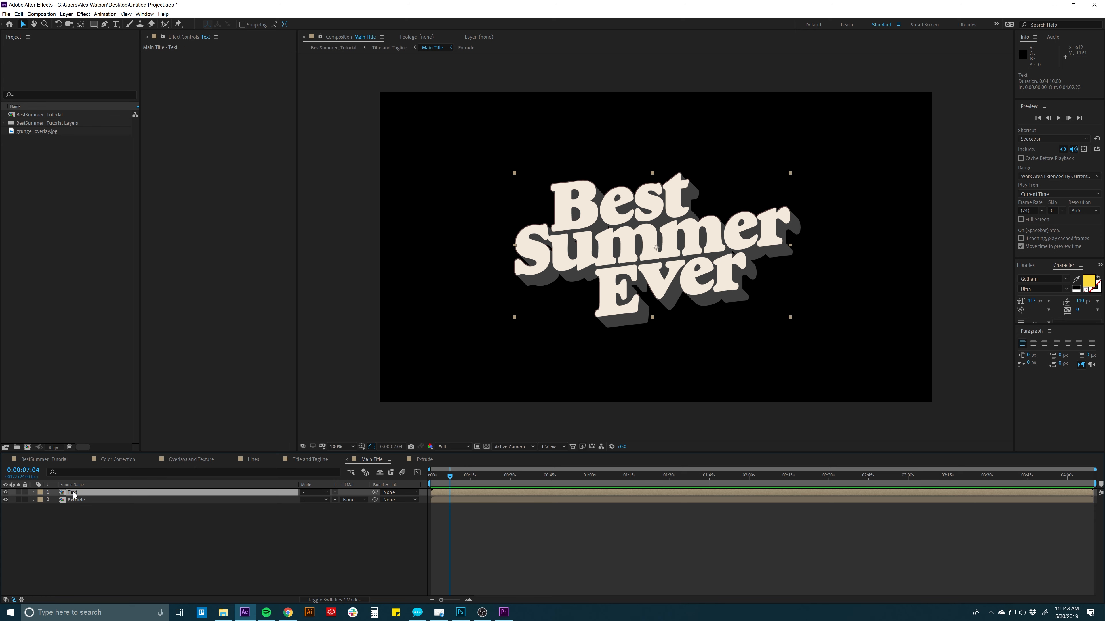
pyautogui.doubleClick(74, 494)
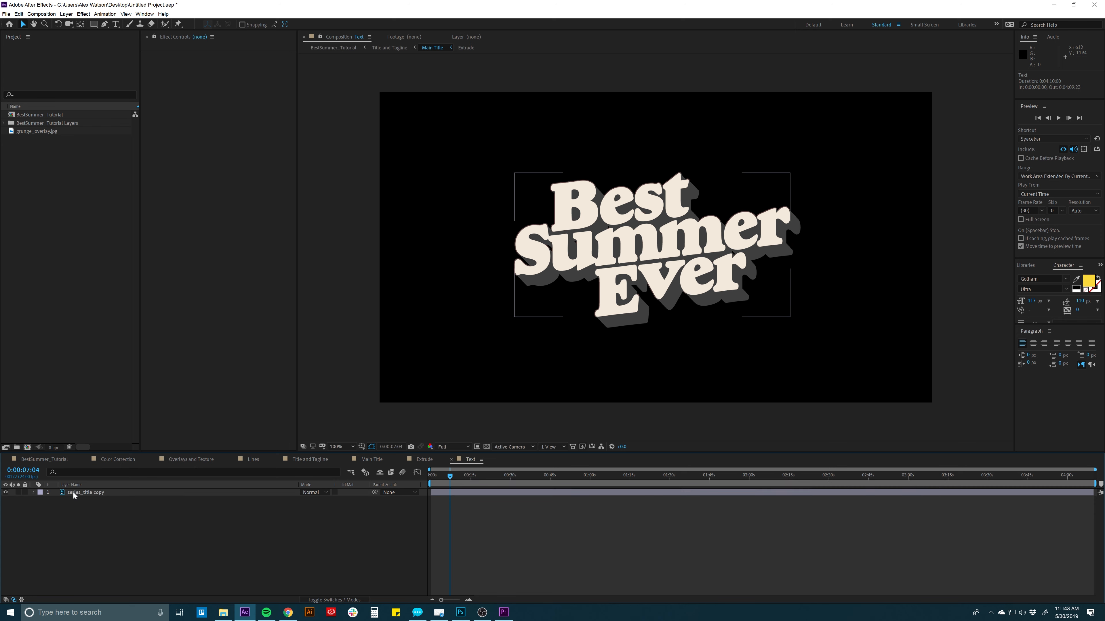
# Step: Try to convert the series_title copy layer to editable text
pyautogui.rightClick(97, 492)
pyautogui.moveTo(123, 443)
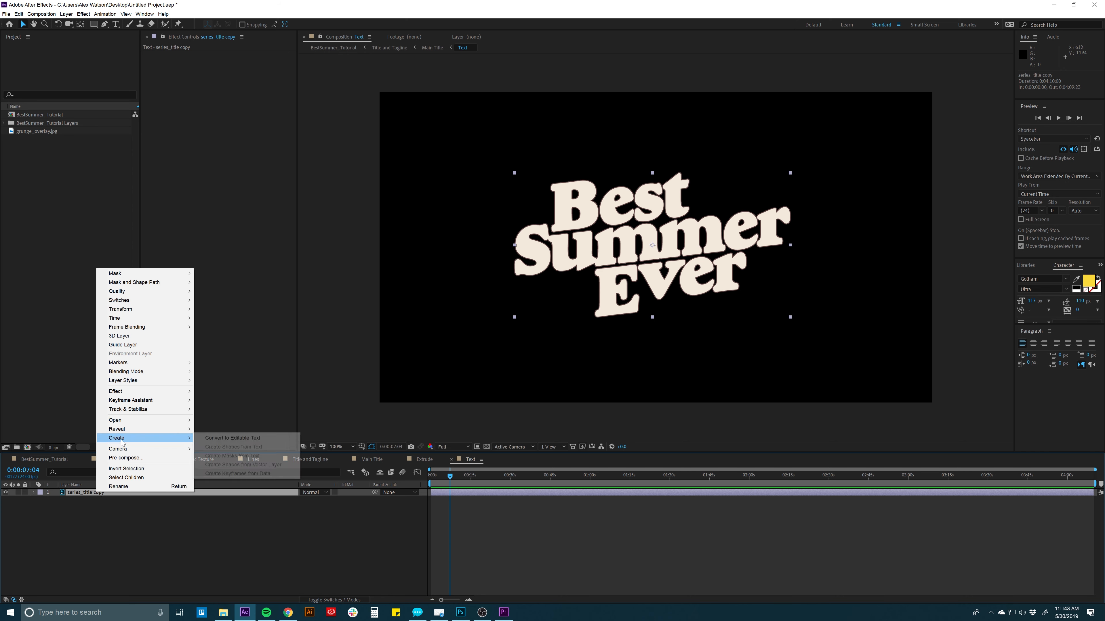
pyautogui.click(232, 438)
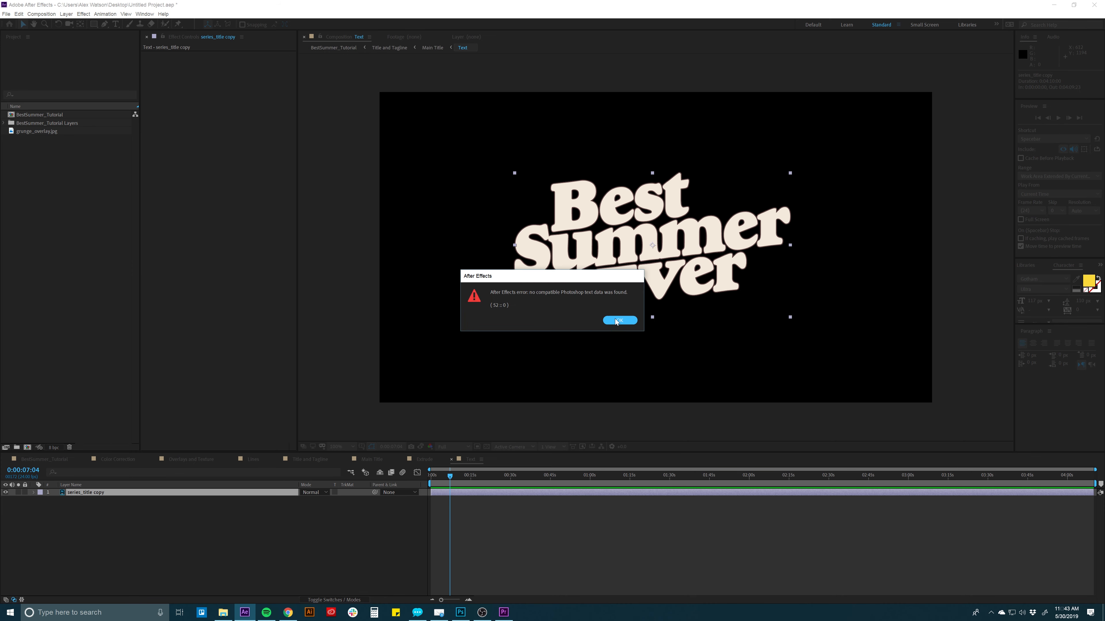
pyautogui.click(616, 321)
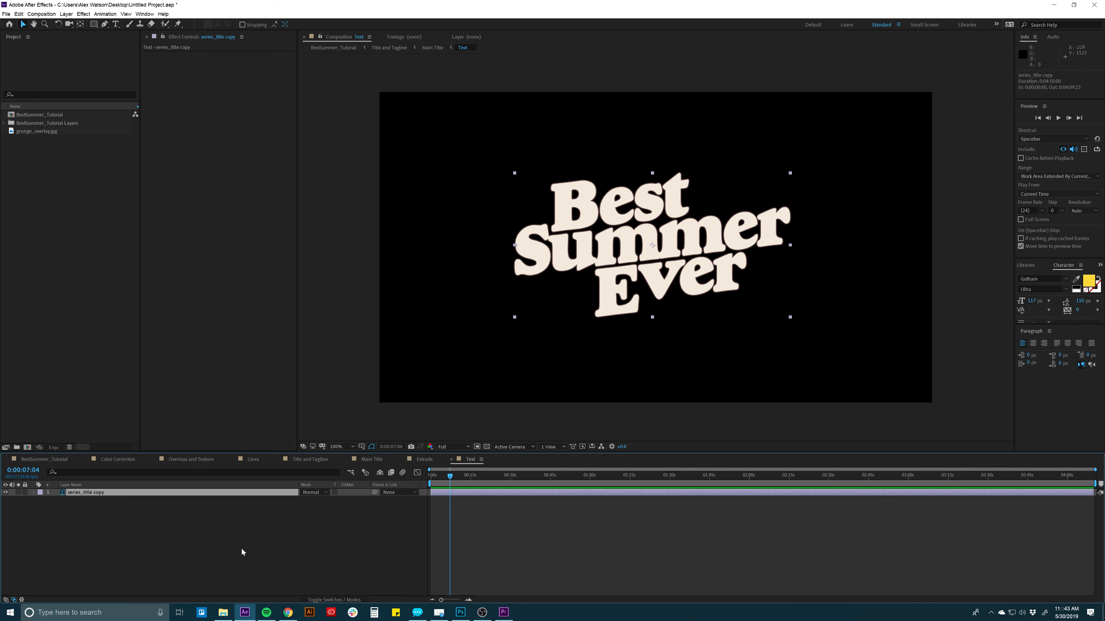
# Step: Return to the Main Title composition and, in Photoshop, open the contents of the Text group's series_title copy smart object
pyautogui.click(425, 459)
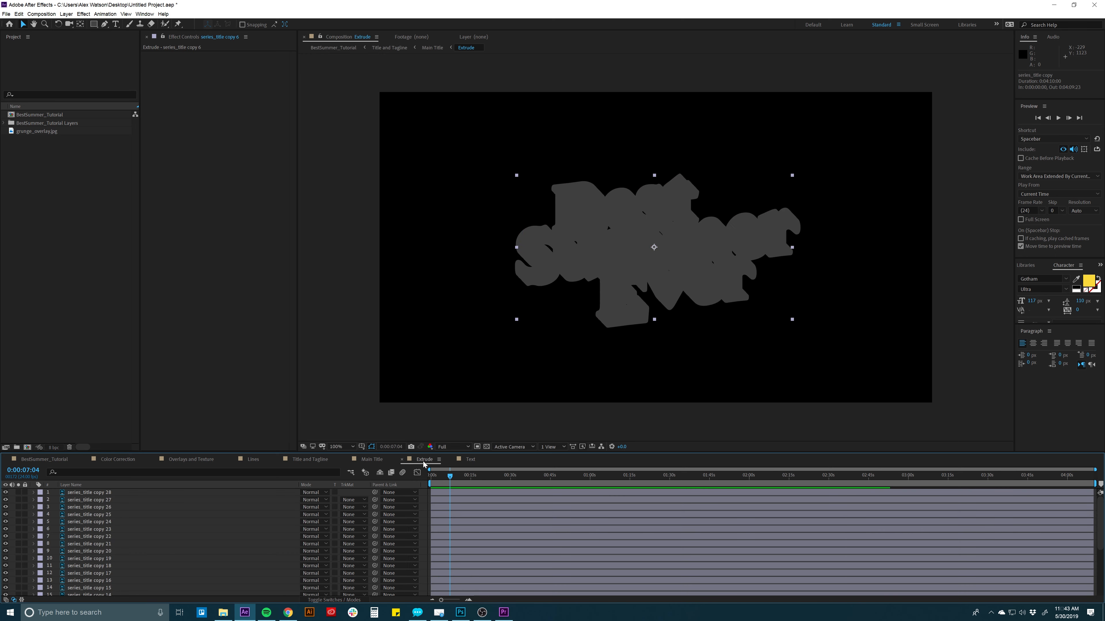
pyautogui.click(377, 461)
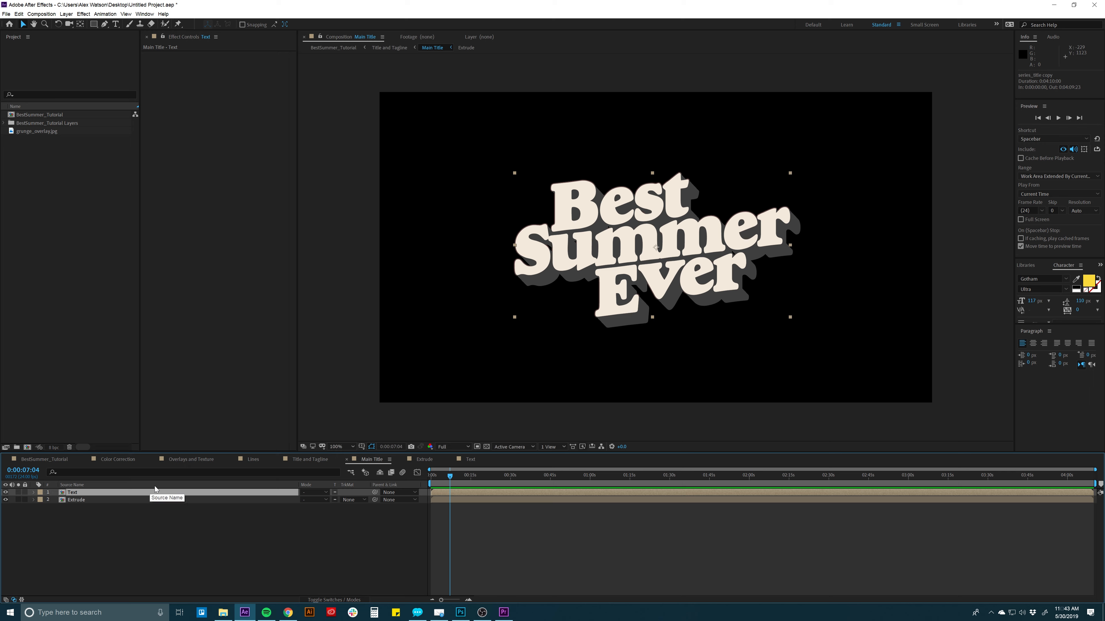
pyautogui.click(460, 611)
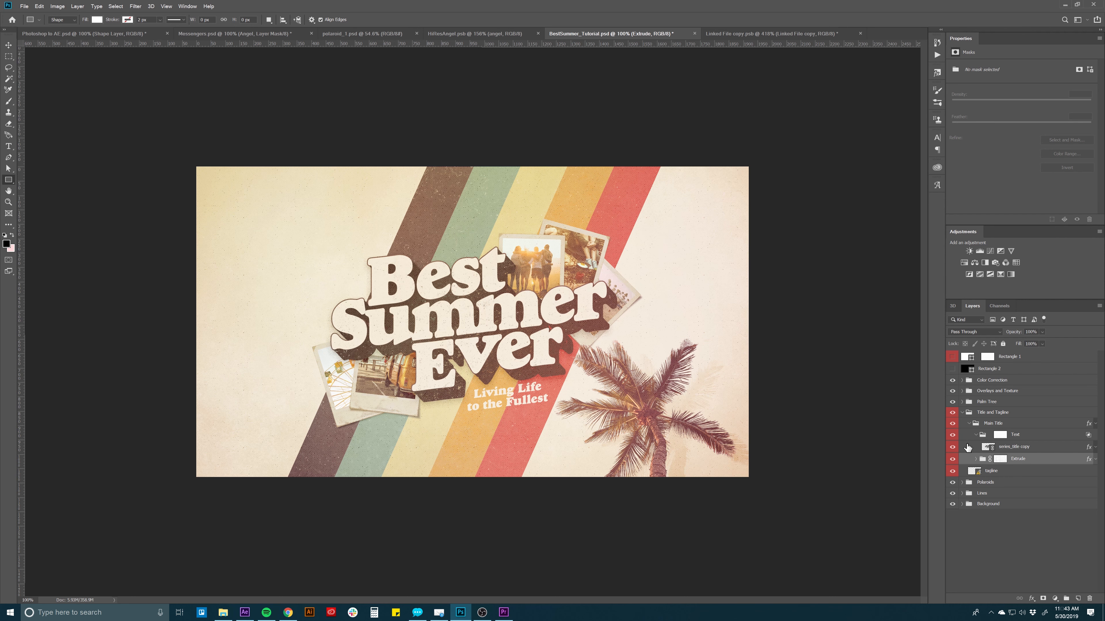
pyautogui.click(990, 448)
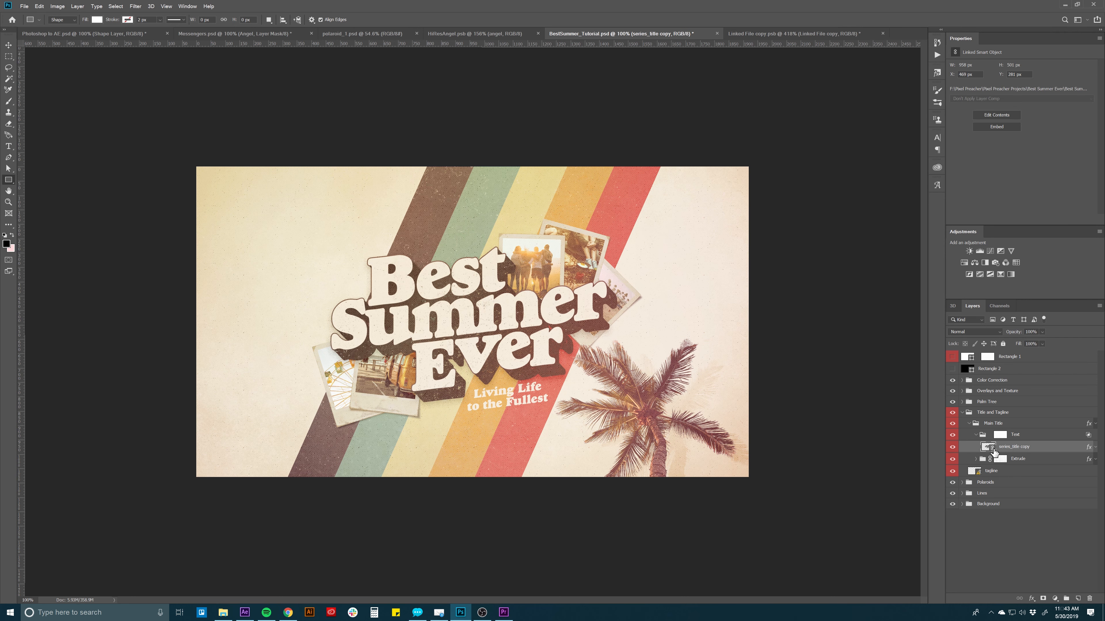
pyautogui.doubleClick(989, 447)
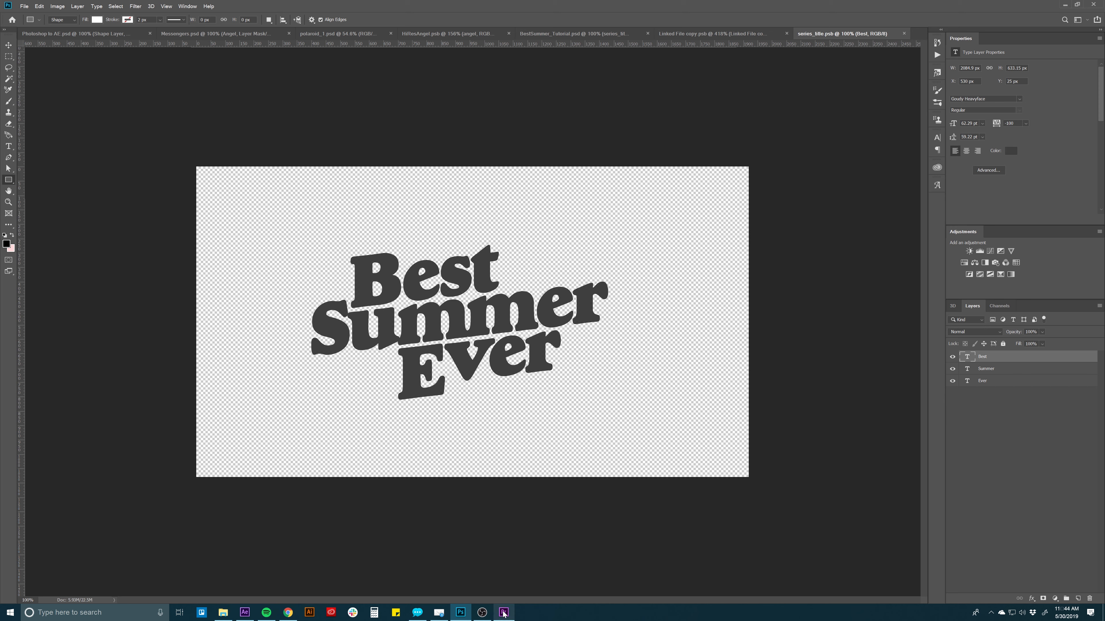
# Step: Check the Main Title composition in After Effects and return to the series_title.psb document in Photoshop
pyautogui.moveTo(503, 613)
pyautogui.click(245, 613)
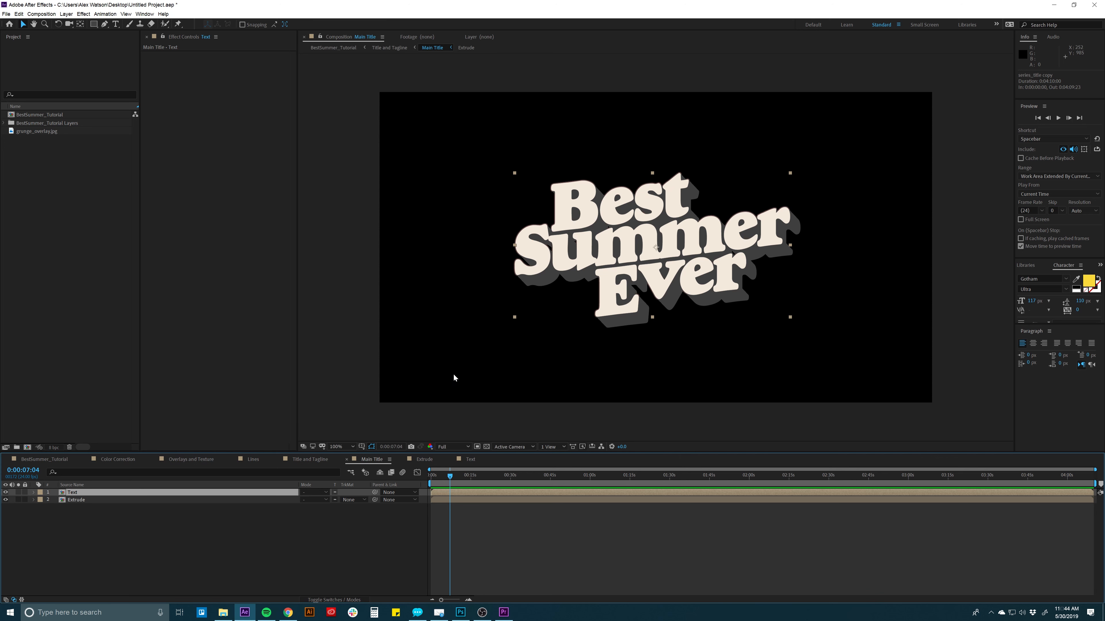
pyautogui.click(460, 612)
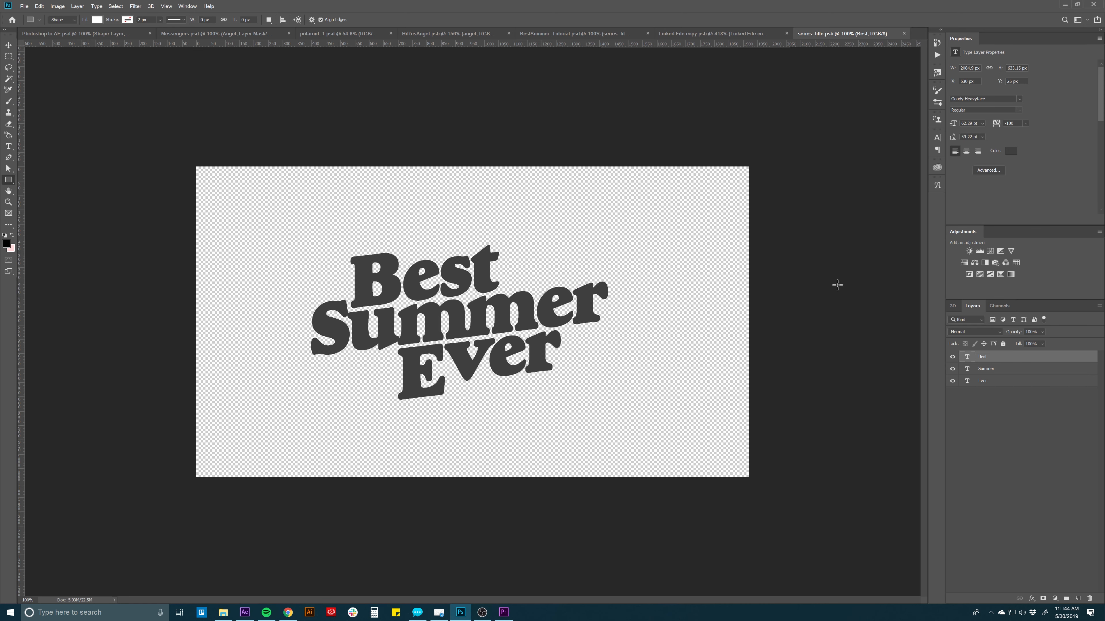
# Step: Replace the word "Best" in the title's first text line with "Greatest"
pyautogui.press('t')
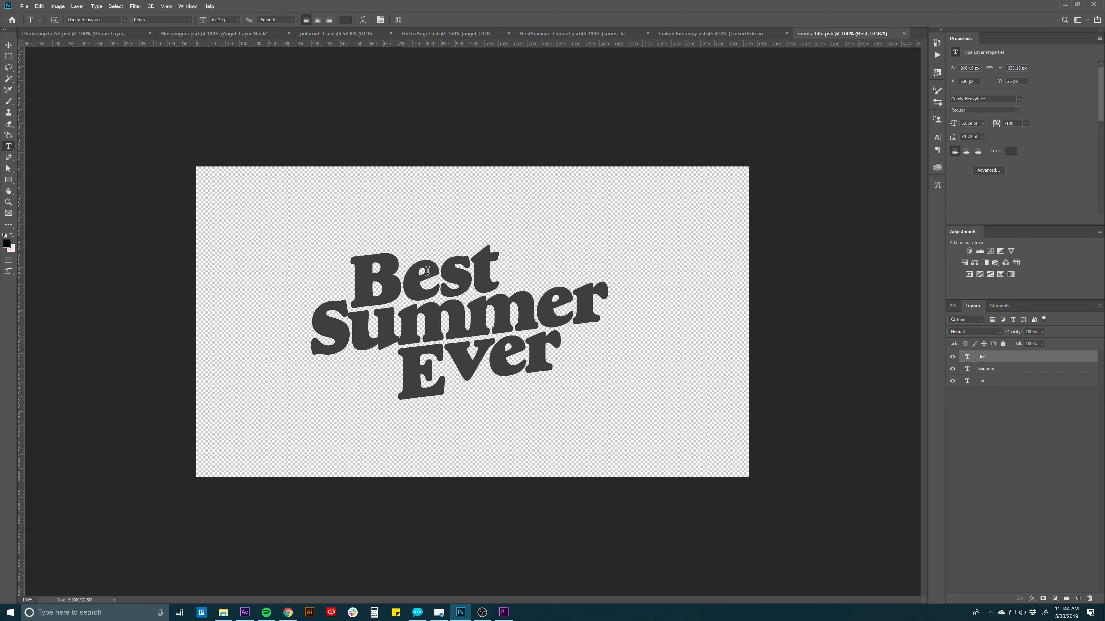
pyautogui.click(412, 272)
pyautogui.moveTo(496, 261); pyautogui.dragTo(343, 265)
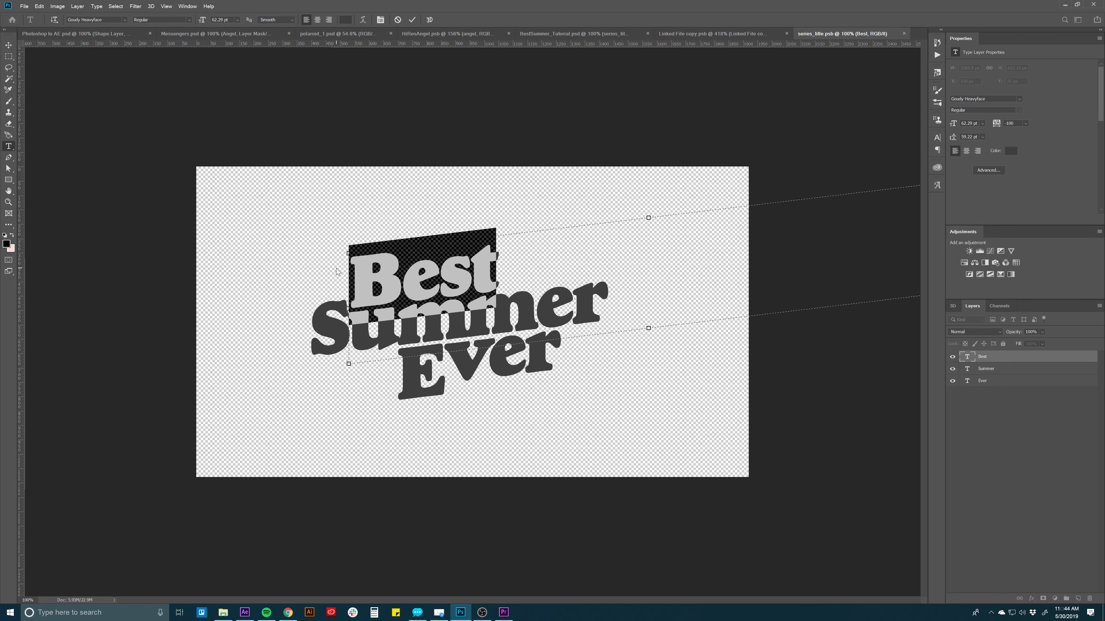
pyautogui.write('Greats')
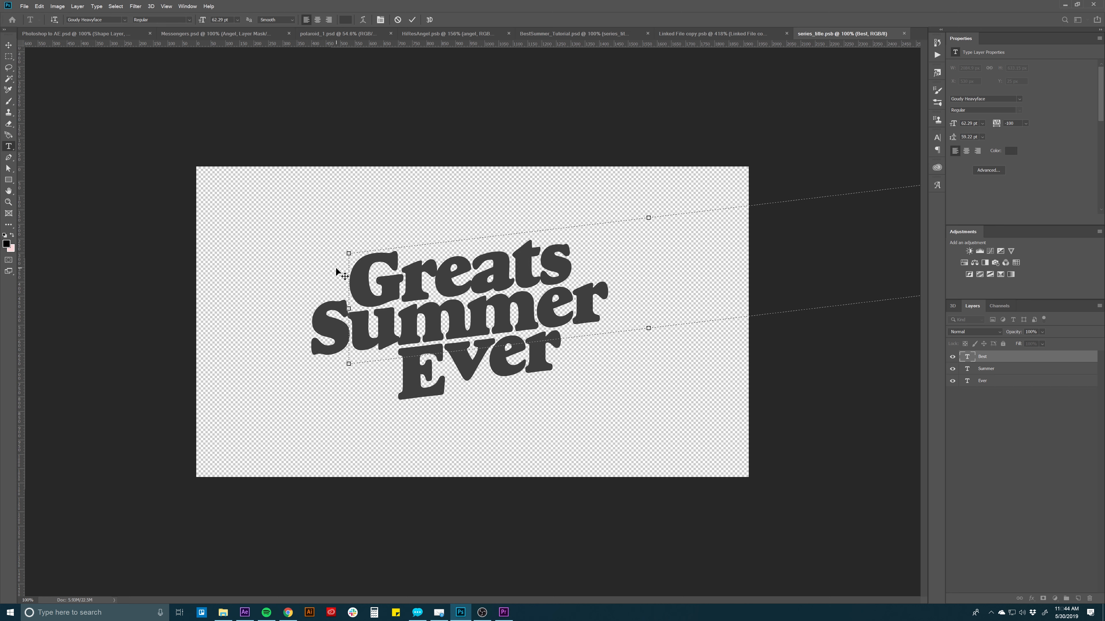
pyautogui.press('BackSpace')
pyautogui.write('est')
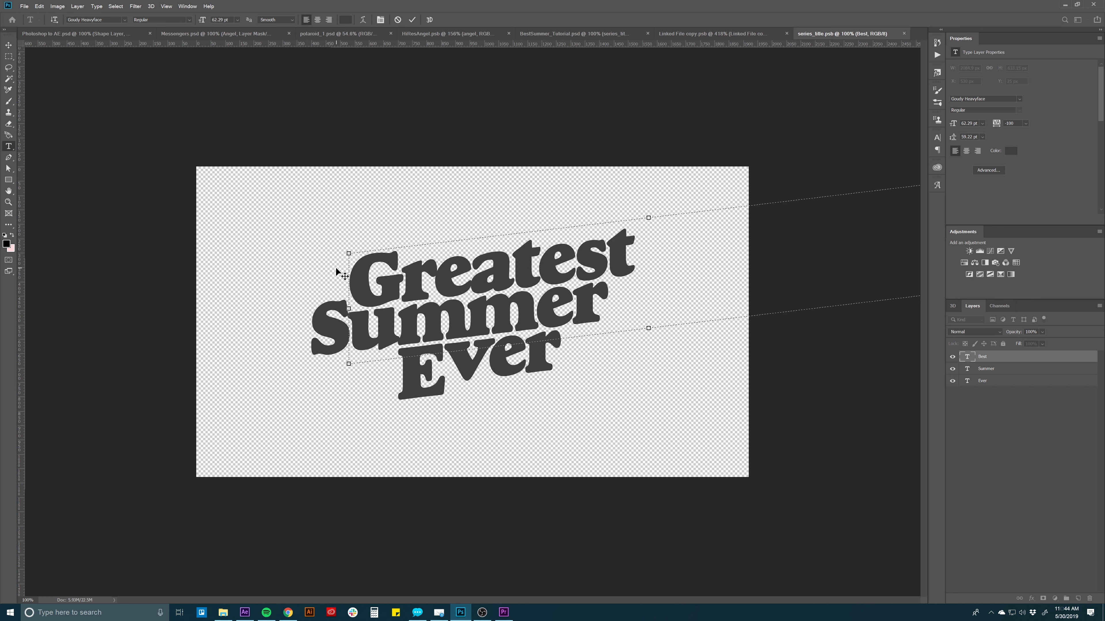
pyautogui.hotkey('ctrl', 'Return')
# Step: Scale the "Greatest" text to about 85%, shift it back over "Summer", and save series_title.psb
pyautogui.hotkey('ctrl', 't')
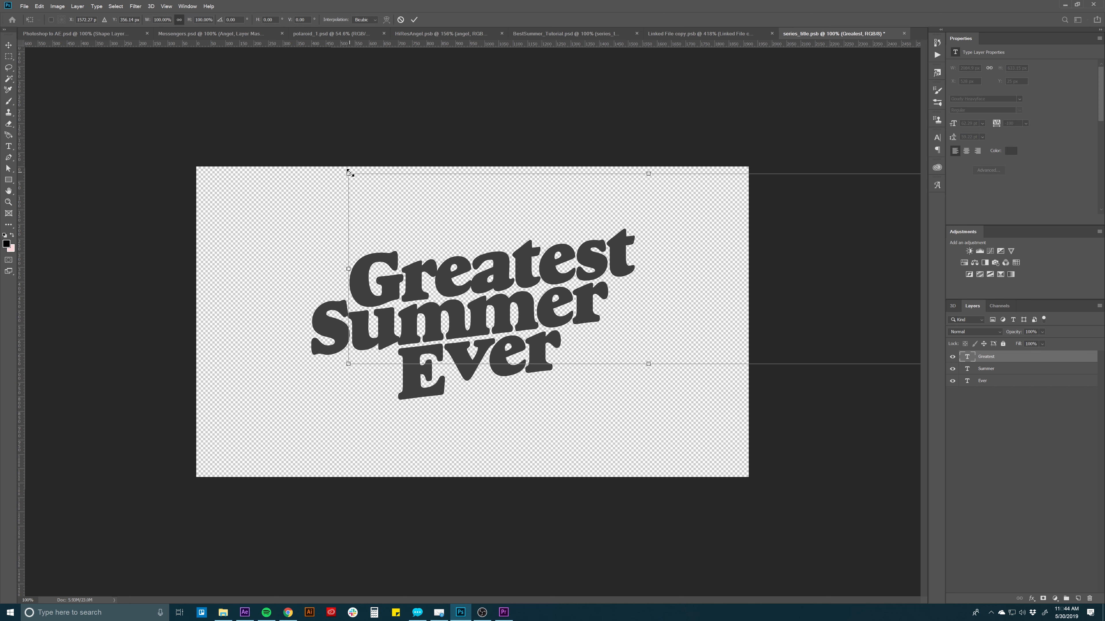
pyautogui.moveTo(350, 172); pyautogui.dragTo(391, 187)
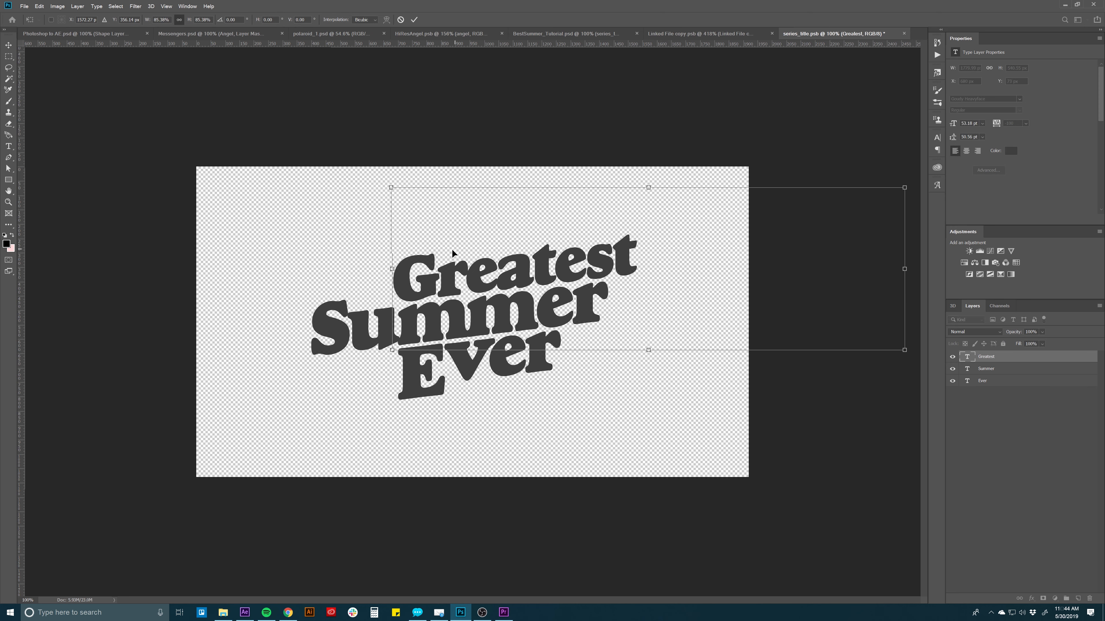
pyautogui.moveTo(452, 251); pyautogui.dragTo(408, 257)
pyautogui.press('Return')
pyautogui.hotkey('ctrl', 's')
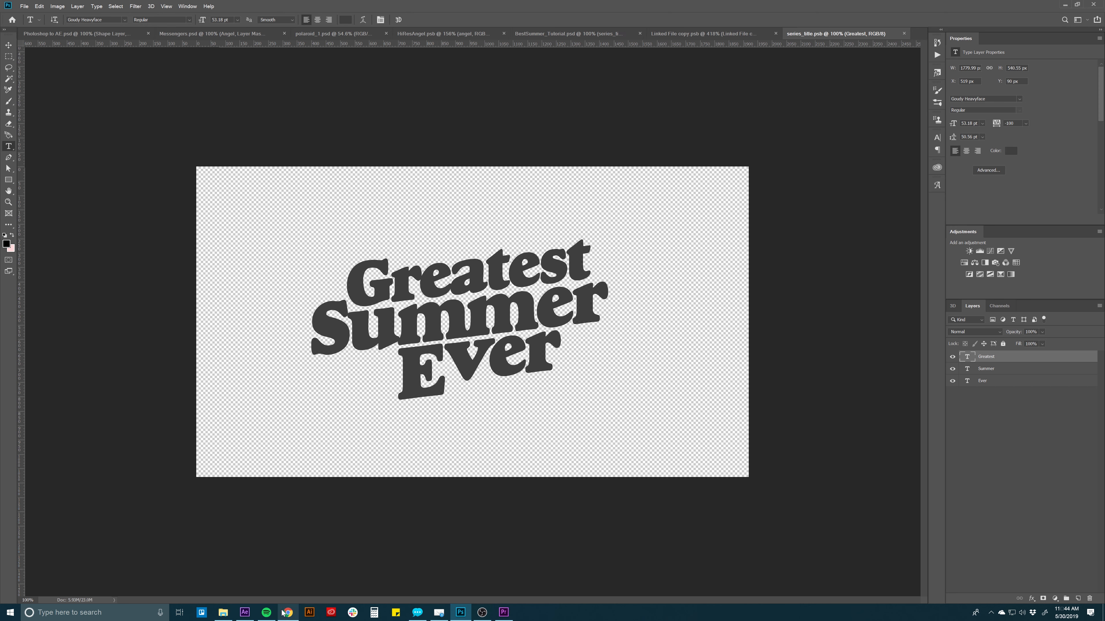
# Step: Save the BestSummer_Tutorial.psd document in Photoshop and switch back to After Effects to load the changed title
pyautogui.click(245, 612)
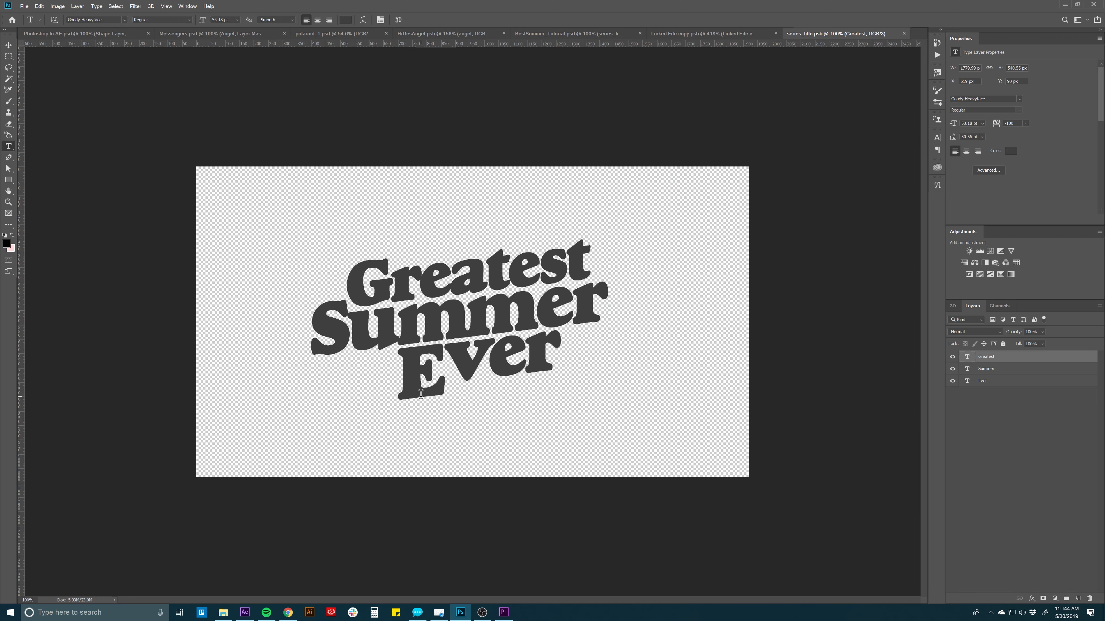
pyautogui.click(460, 612)
pyautogui.click(87, 34)
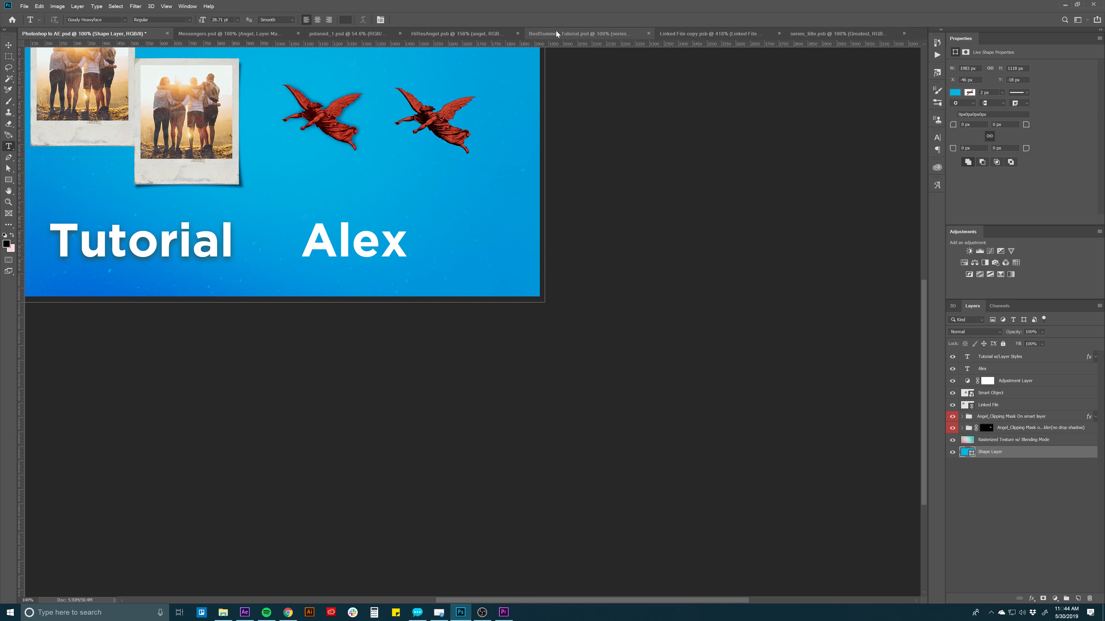
pyautogui.click(571, 33)
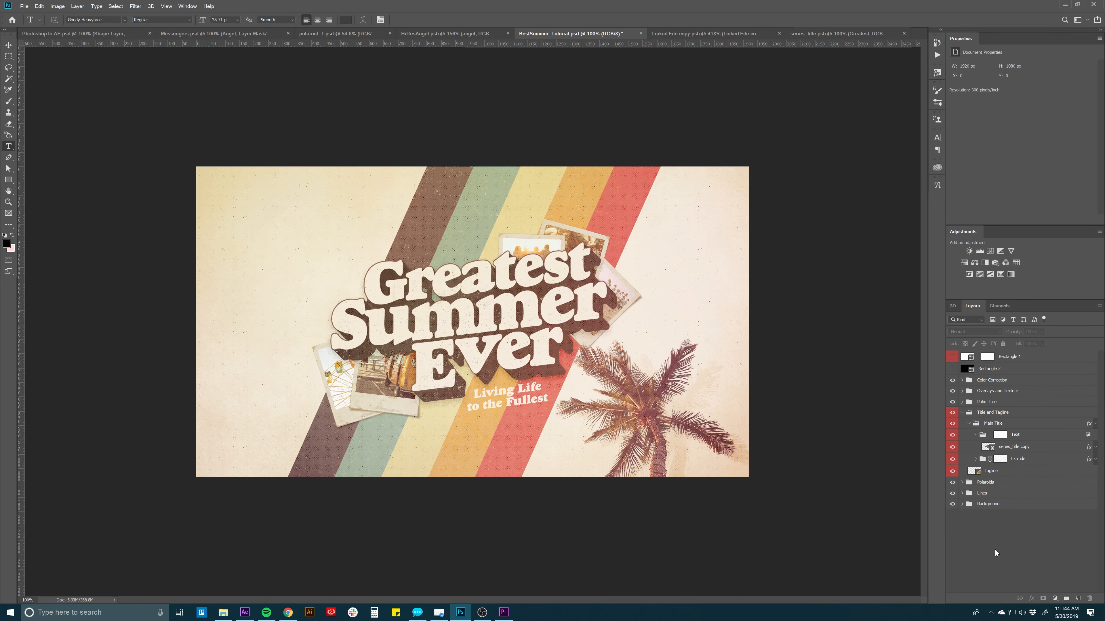
pyautogui.hotkey('ctrl', 's')
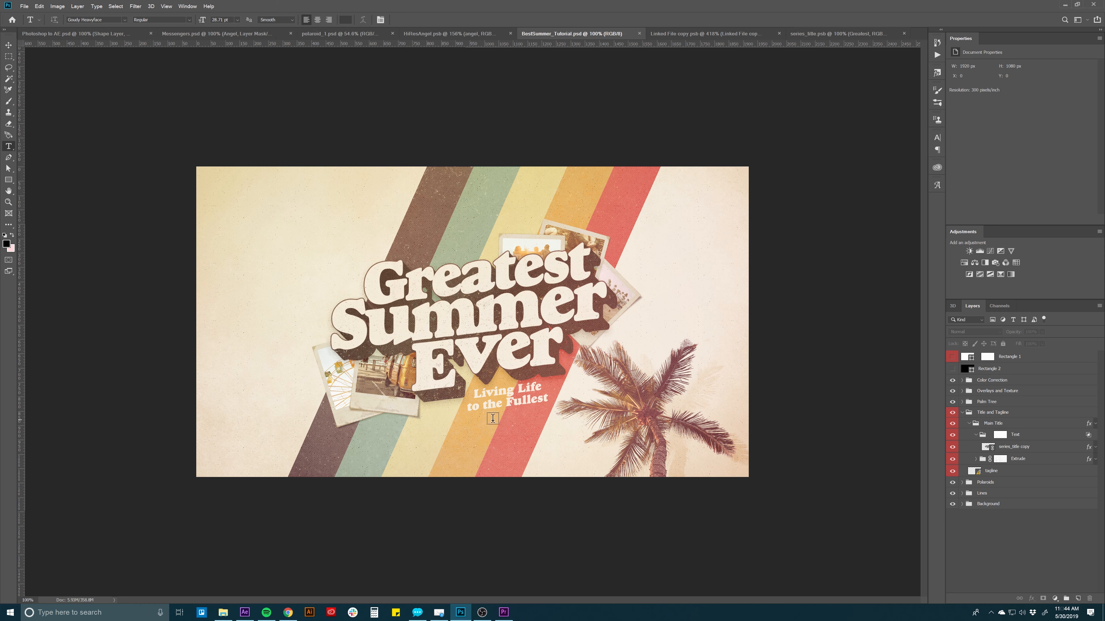
pyautogui.click(244, 612)
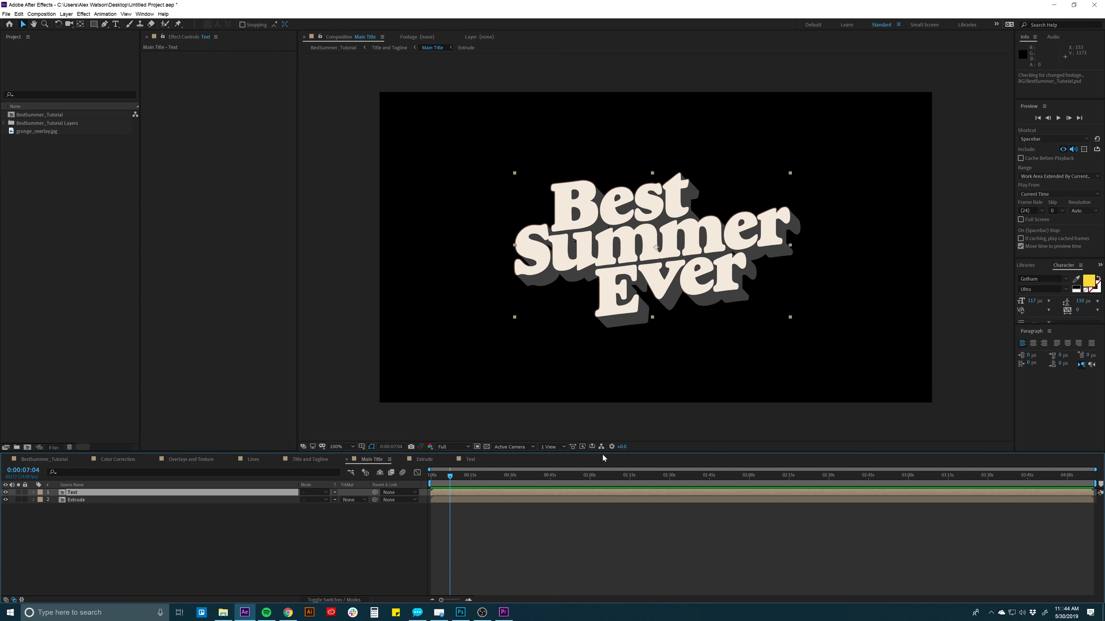
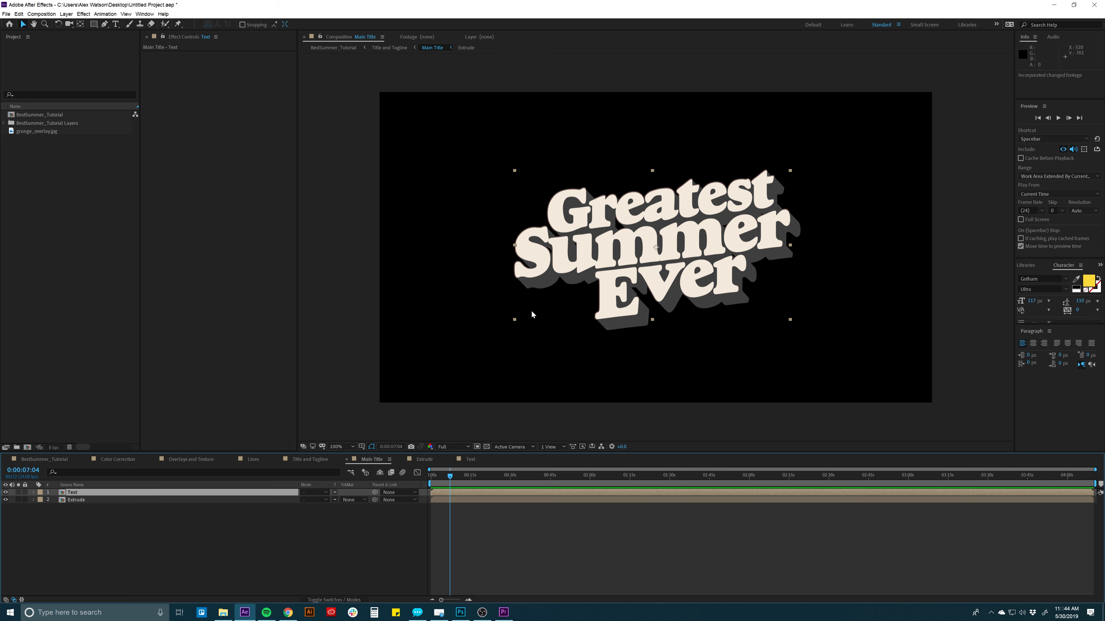
# Step: Add Position keyframes to both the Text and Extrude layers at the current time in the Main Title composition
pyautogui.click(112, 497)
pyautogui.click(156, 499)
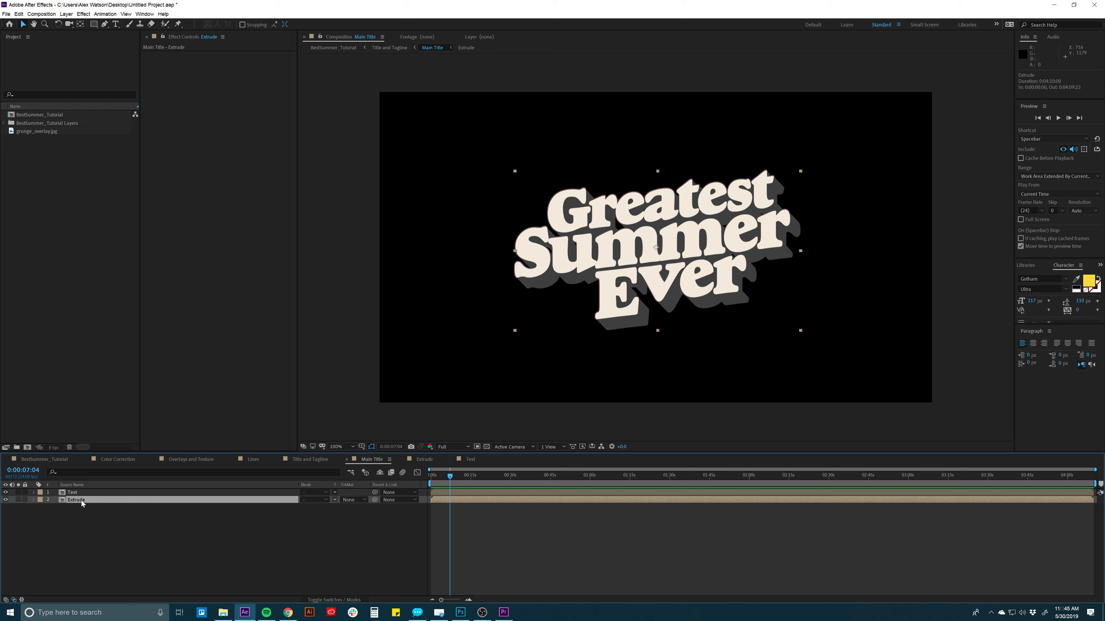
pyautogui.keyDown('shift'); pyautogui.click(97, 493); pyautogui.keyUp('shift')
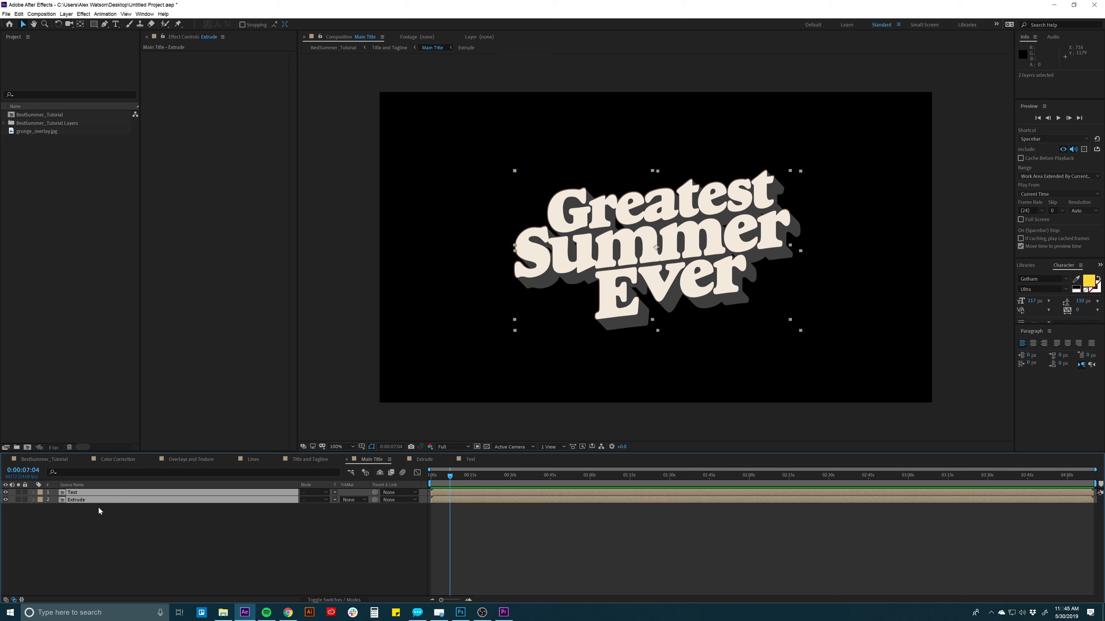
pyautogui.press('p')
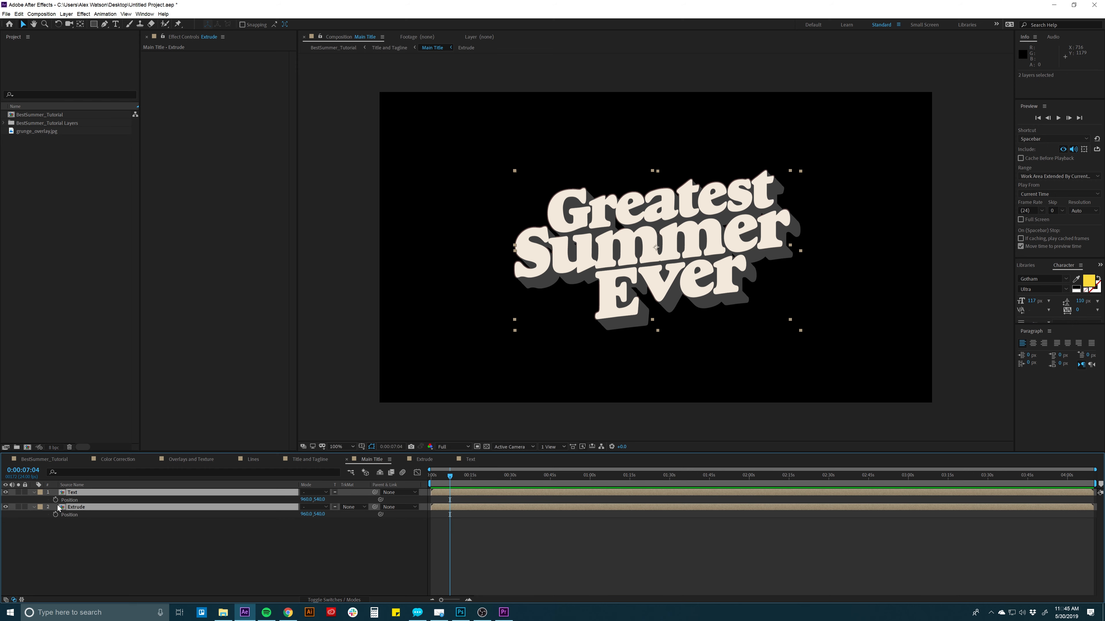
pyautogui.hotkey('alt', 'shift', 'p')
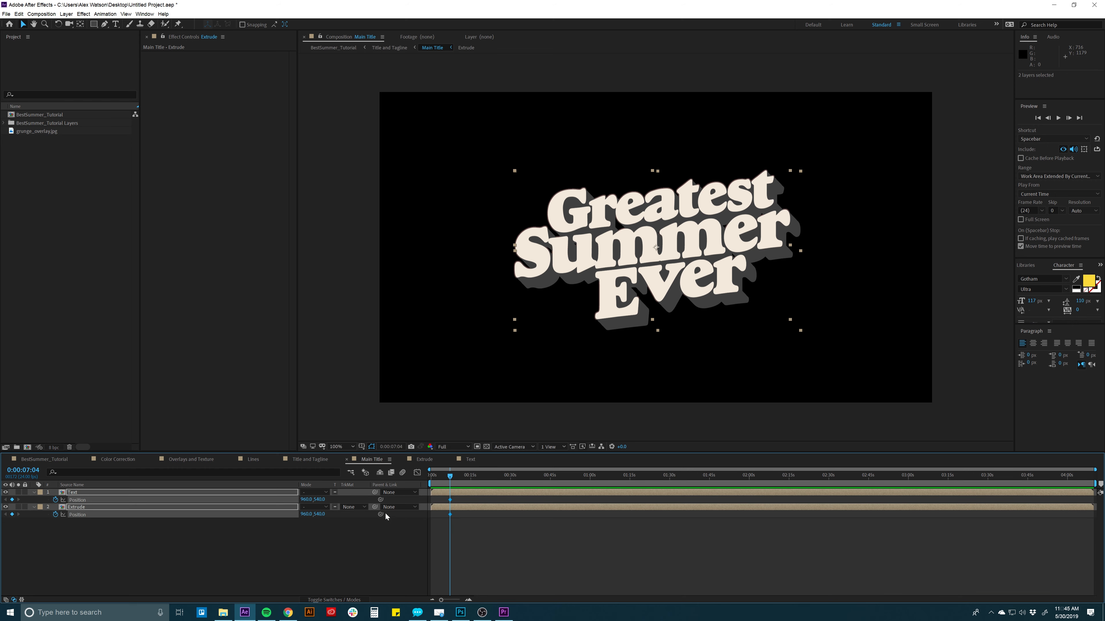
# Step: Move both layers' Position keyframes to 0:00:02:10 and, at time zero, place the layers below the frame at about 1629, 1395
pyautogui.press('=')
pyautogui.press('=')
pyautogui.press('=')
pyautogui.press('=')
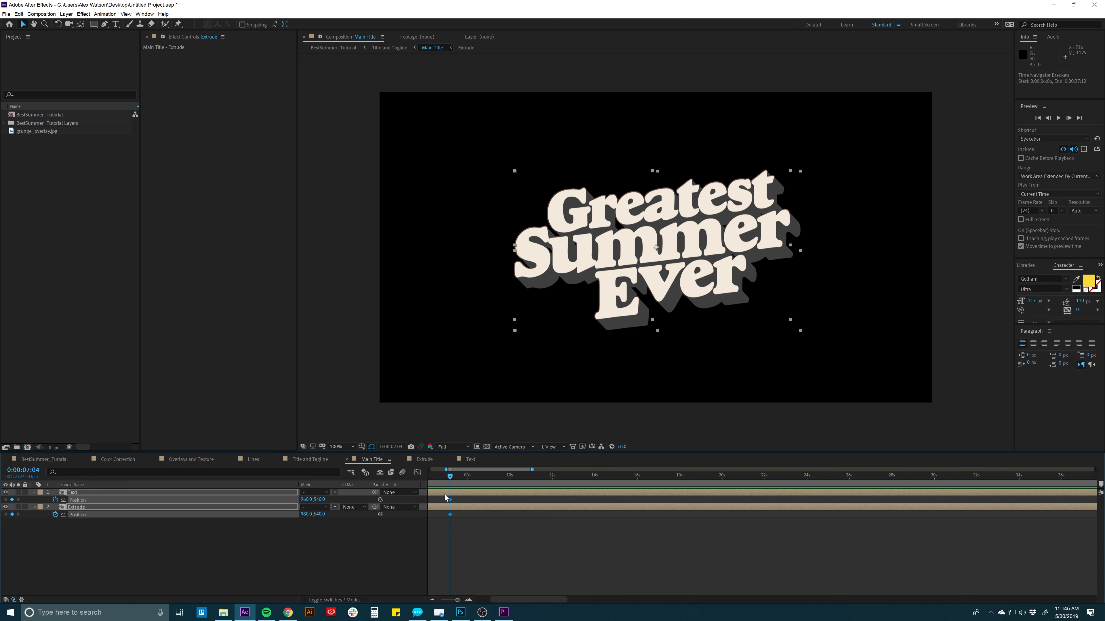
pyautogui.hscroll(-3, 471, 496)
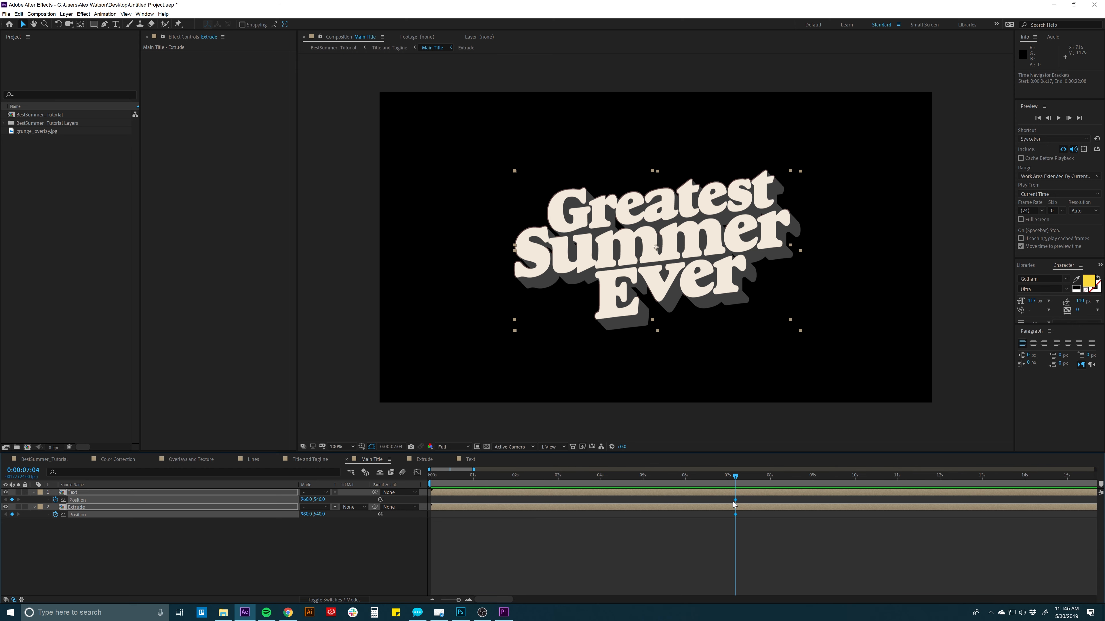
pyautogui.moveTo(734, 500); pyautogui.dragTo(535, 506)
pyautogui.press('Home')
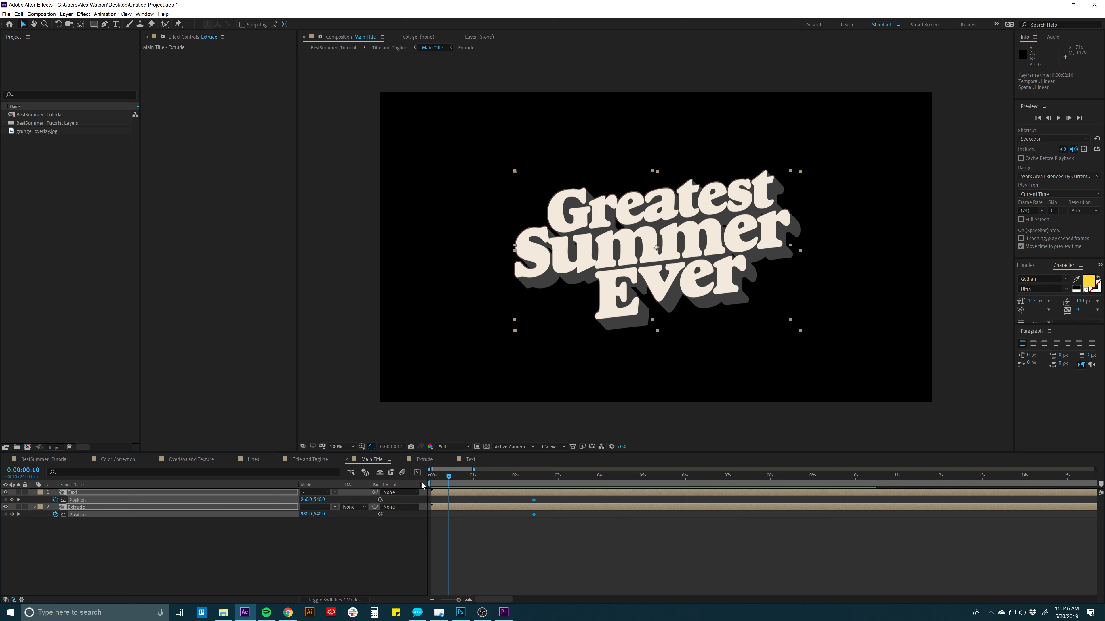
pyautogui.moveTo(590, 244); pyautogui.dragTo(782, 493)
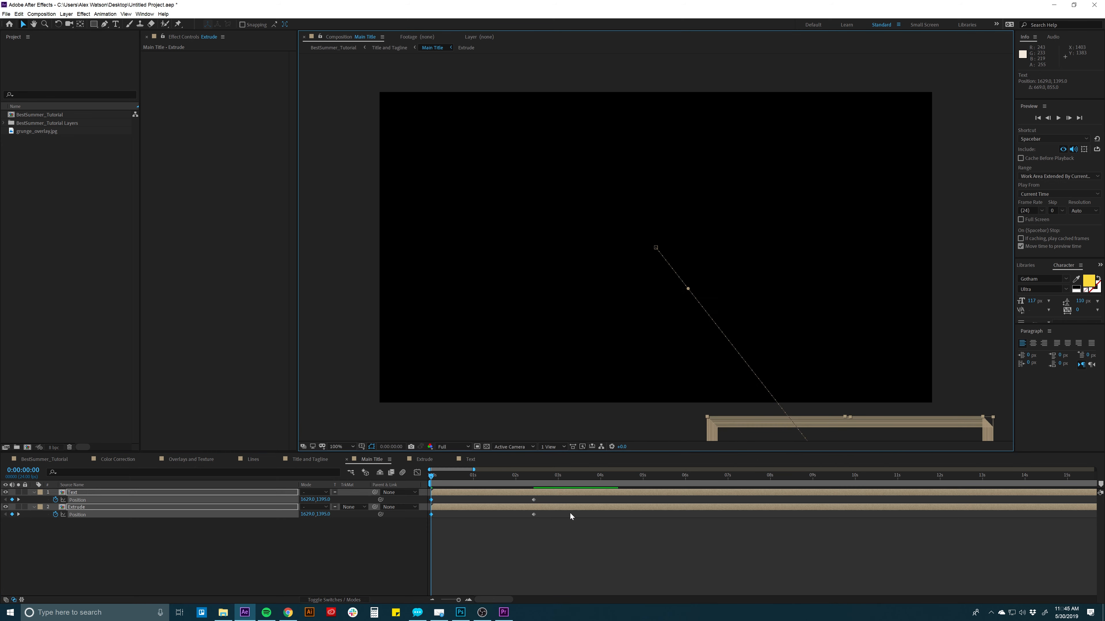
# Step: Apply Easy Ease to all Position keyframes of the Text and Extrude layers
pyautogui.moveTo(566, 498); pyautogui.dragTo(424, 516)
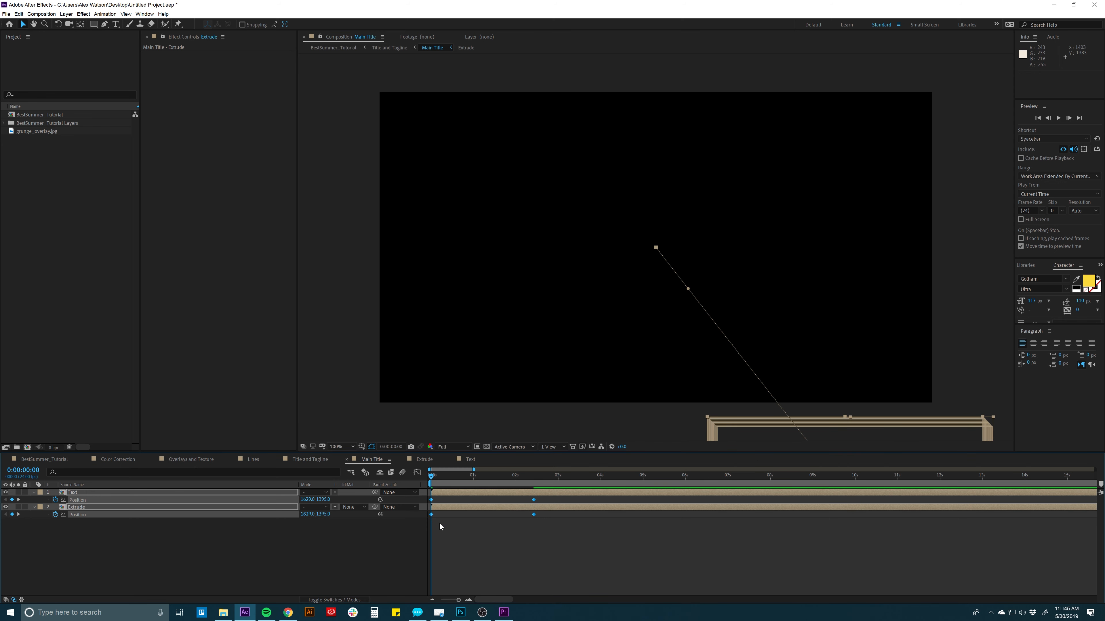
pyautogui.rightClick(431, 500)
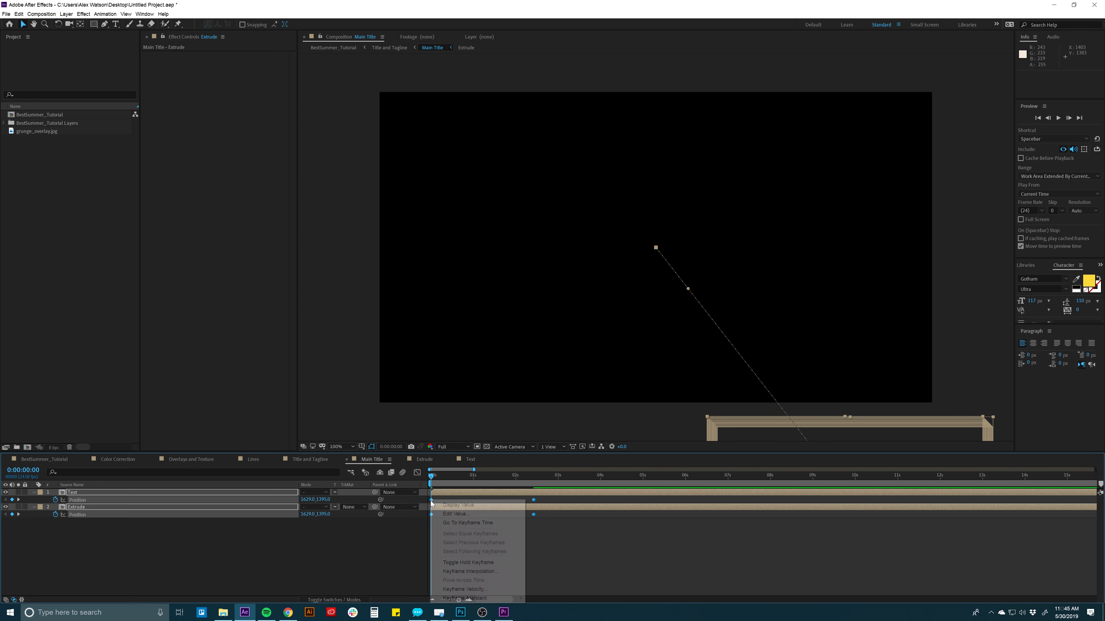
pyautogui.moveTo(479, 598)
pyautogui.click(561, 548)
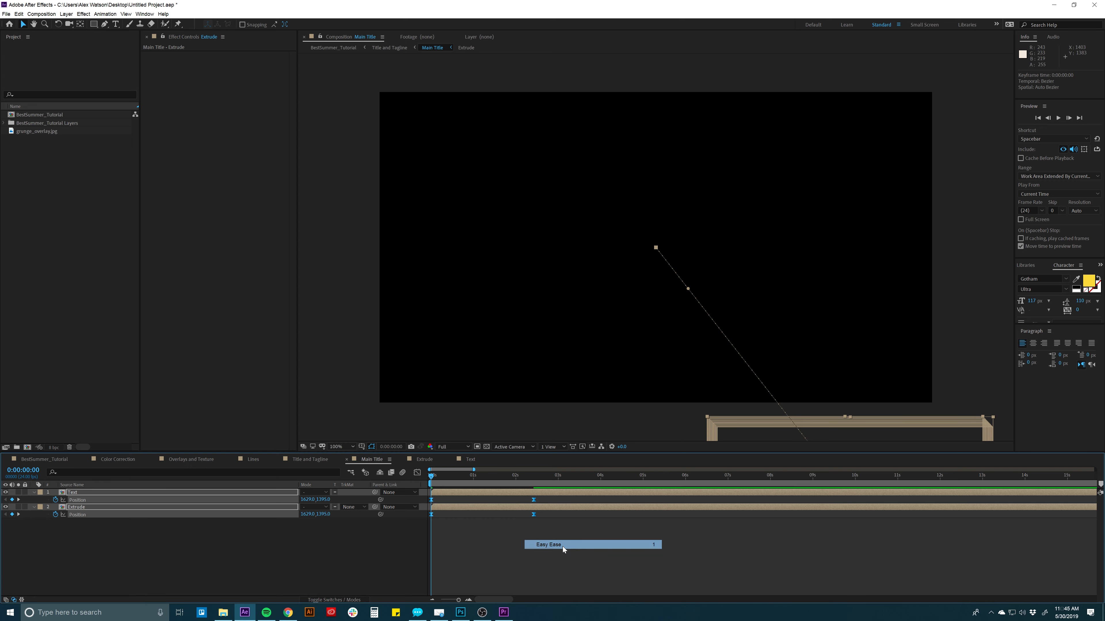
# Step: Reshape the Position speed graph so the title moves fastest early and slows gradually into its final position
pyautogui.click(417, 472)
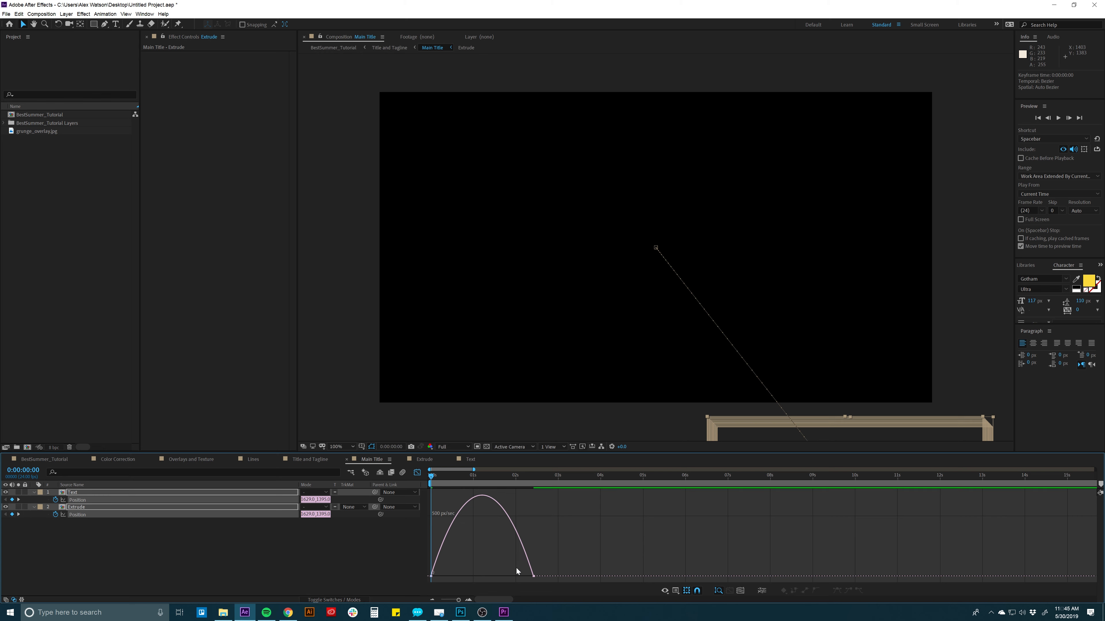
pyautogui.moveTo(514, 566); pyautogui.dragTo(480, 575)
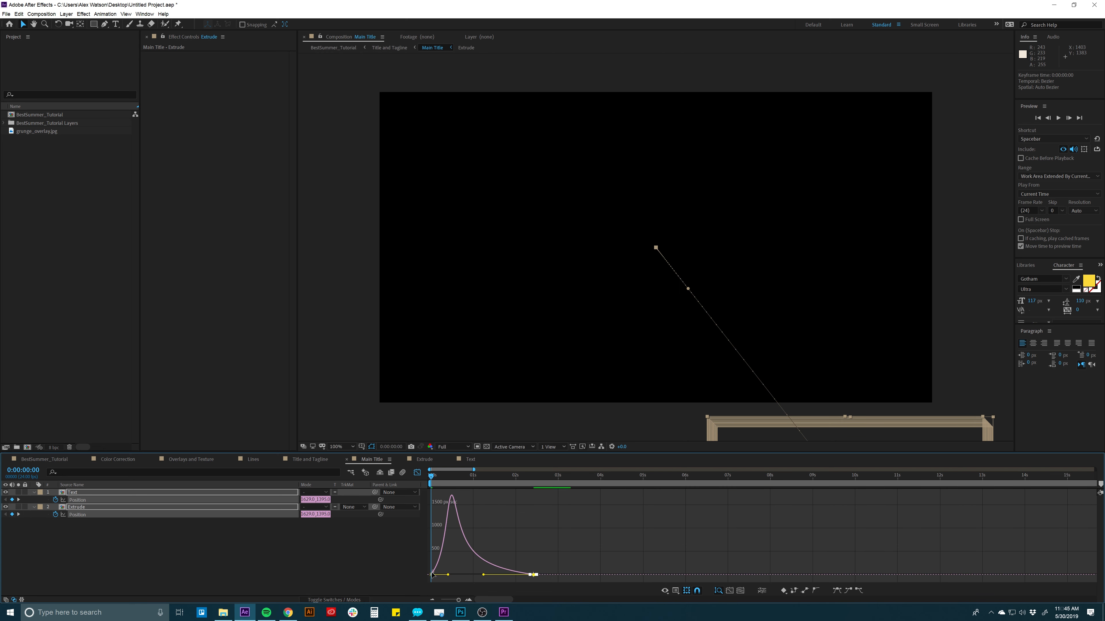
pyautogui.click(416, 473)
# Step: End the work area at 0:00:02:23 and preview the title sliding into place
pyautogui.click(557, 475)
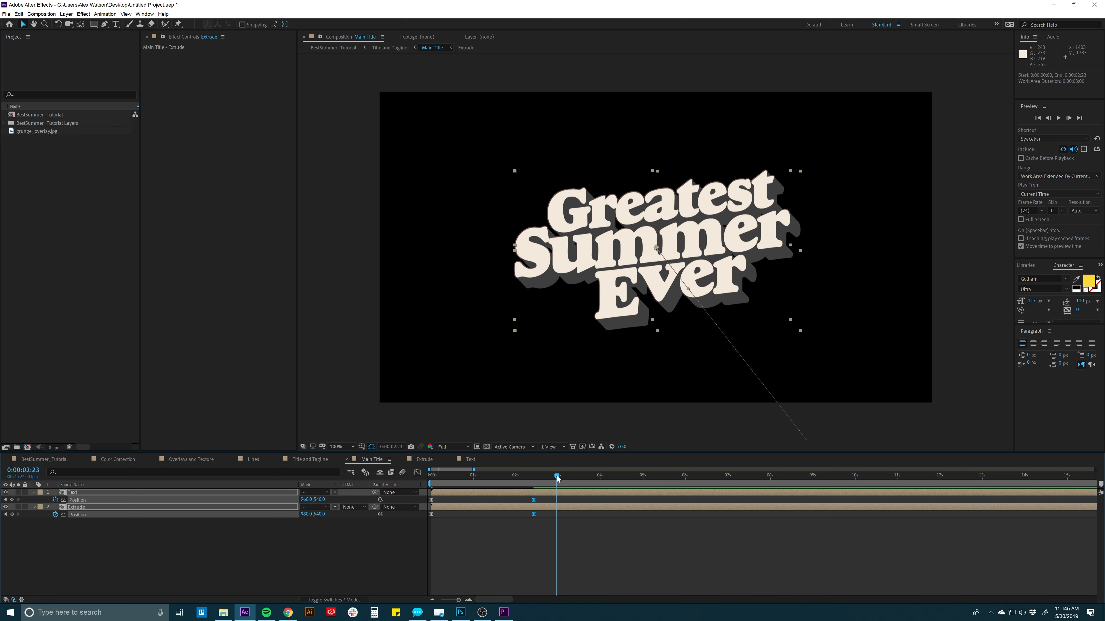
pyautogui.press('n')
pyautogui.press('space')
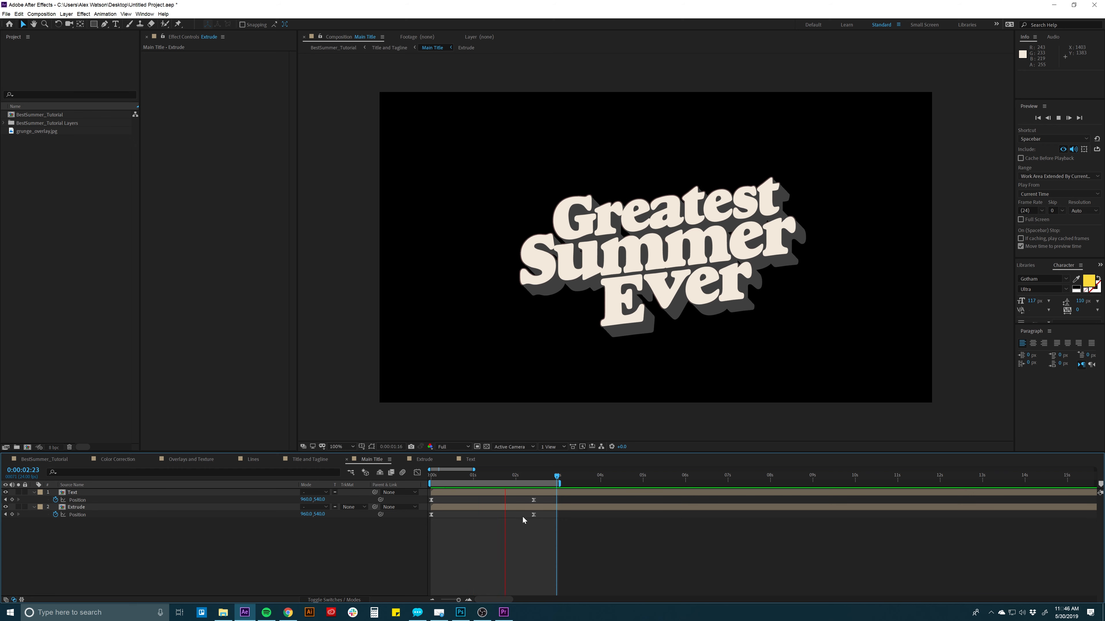
pyautogui.moveTo(504, 477); pyautogui.dragTo(535, 478)
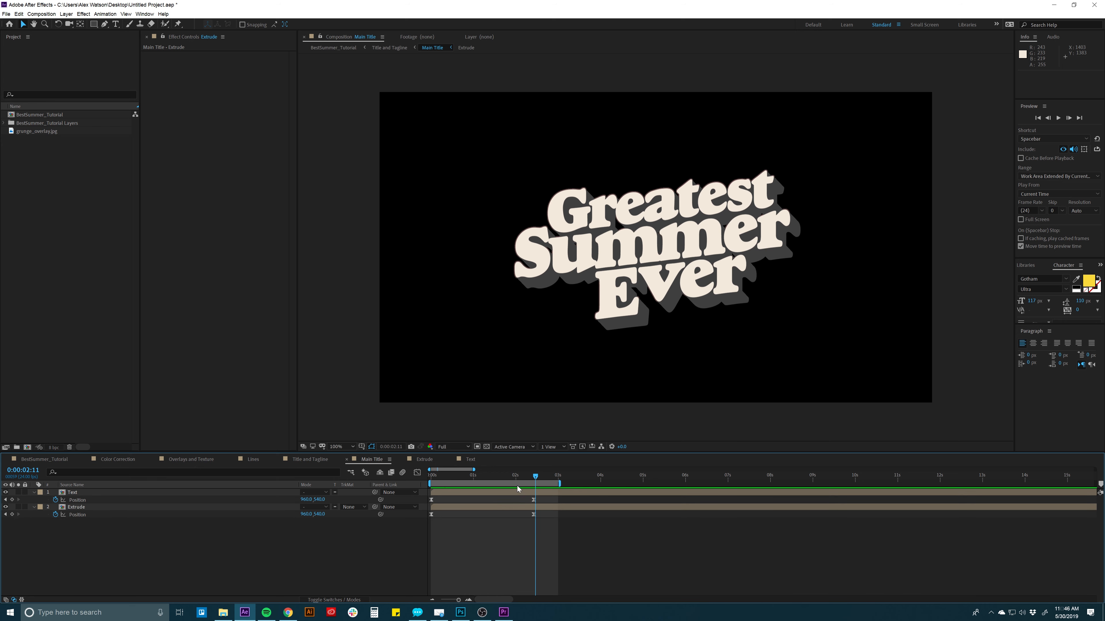
# Step: Expand the BestSummer_Tutorial Layers folder and examine its imported layers and compositions, including the Lines footage
pyautogui.click(493, 508)
pyautogui.click(37, 125)
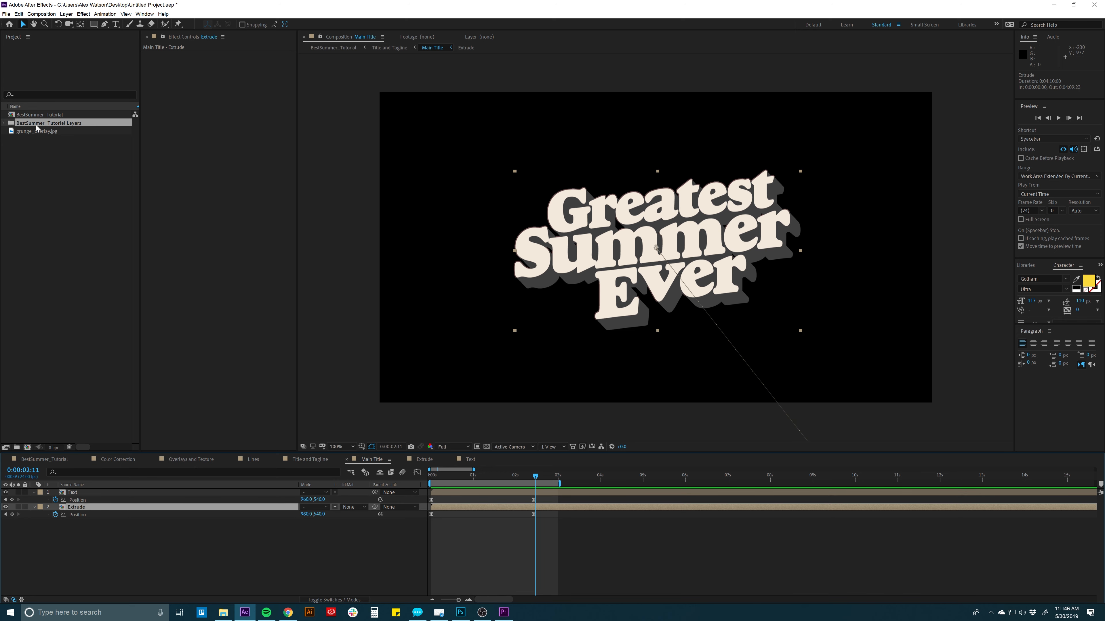
pyautogui.click(10, 115)
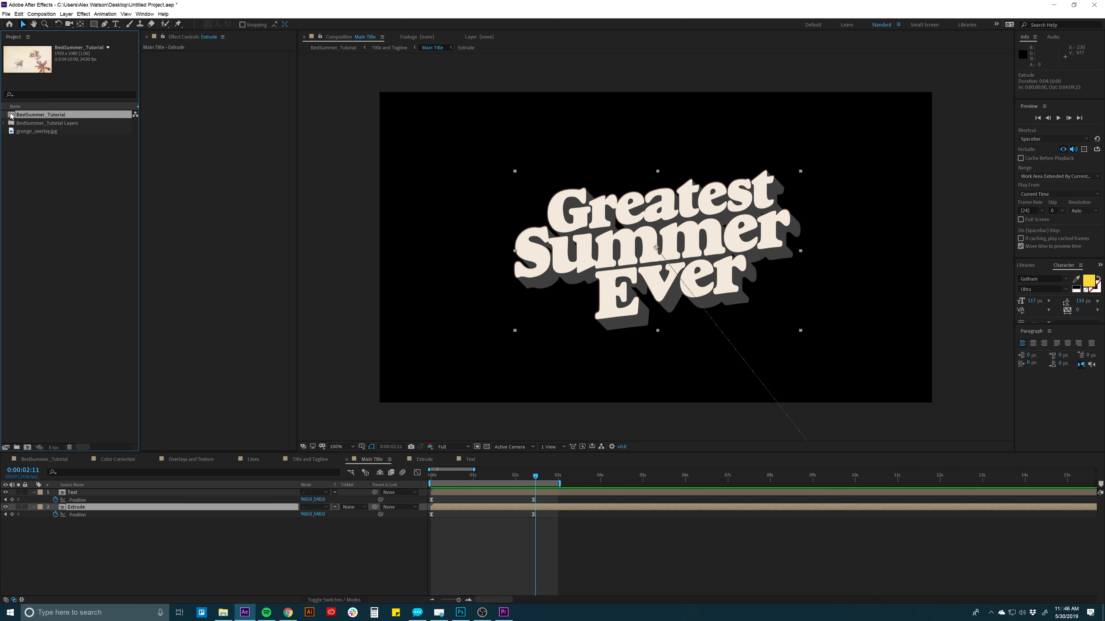
pyautogui.click(5, 123)
pyautogui.scroll(-1, 23, 134)
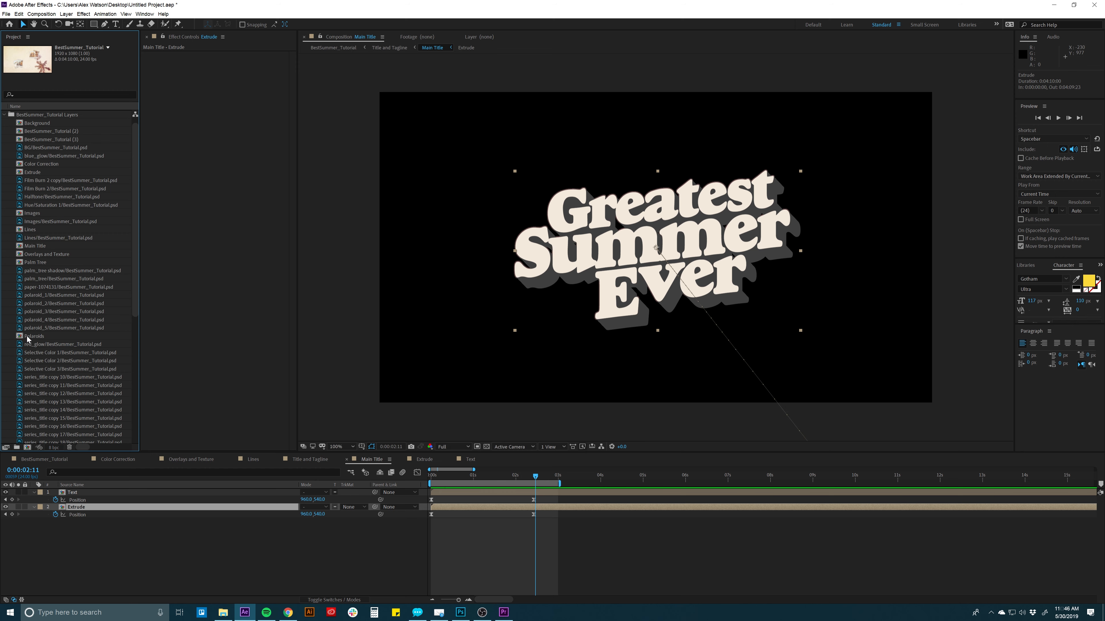
pyautogui.scroll(-8, 28, 339)
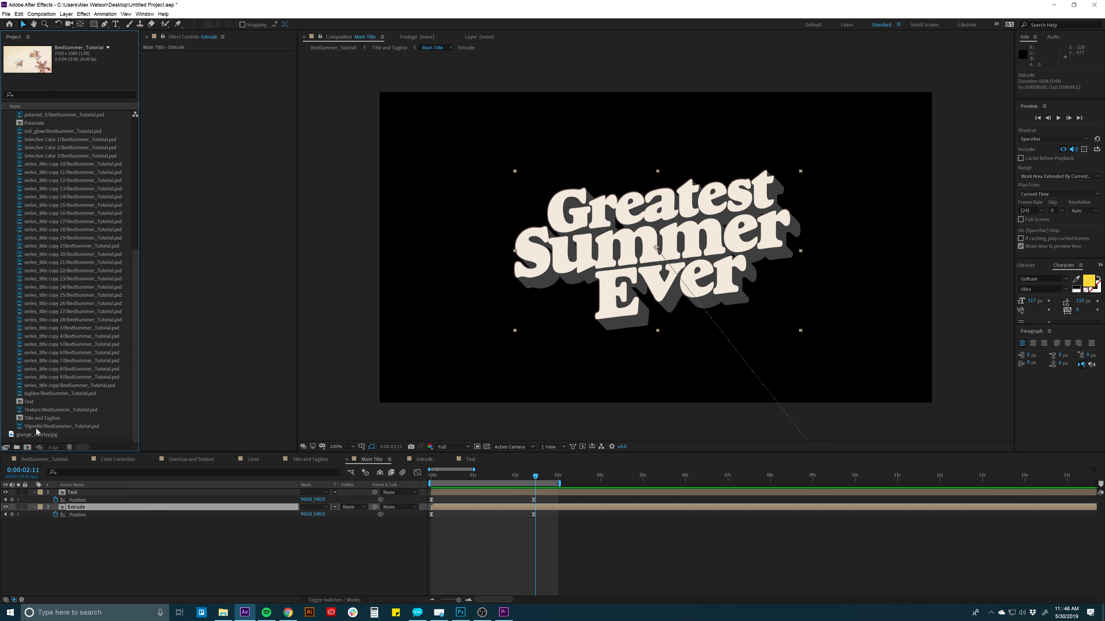
pyautogui.scroll(5, 45, 213)
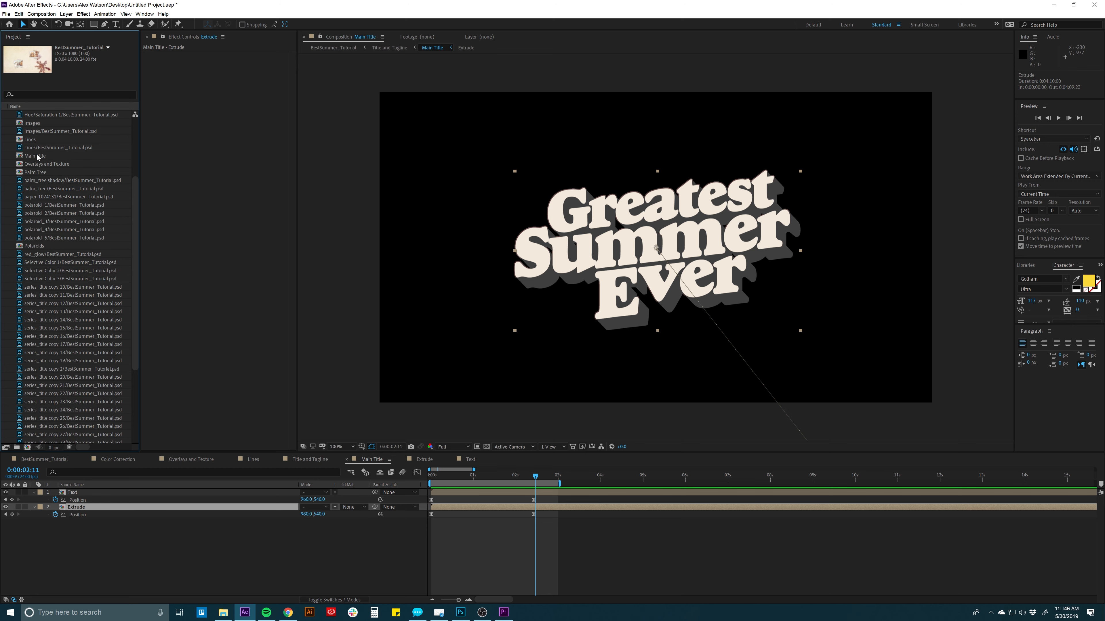
pyautogui.click(31, 140)
pyautogui.click(31, 148)
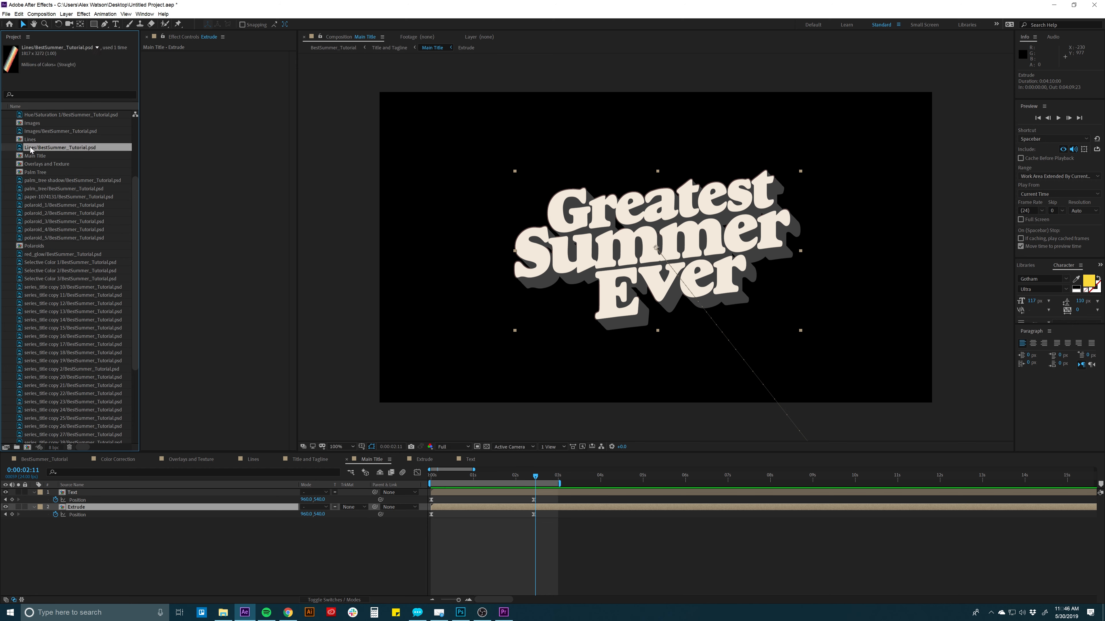
# Step: Add the Lines footage to the Main Title composition as a color reference beside the title, and duplicate the Extrude layer
pyautogui.moveTo(35, 150); pyautogui.dragTo(70, 490)
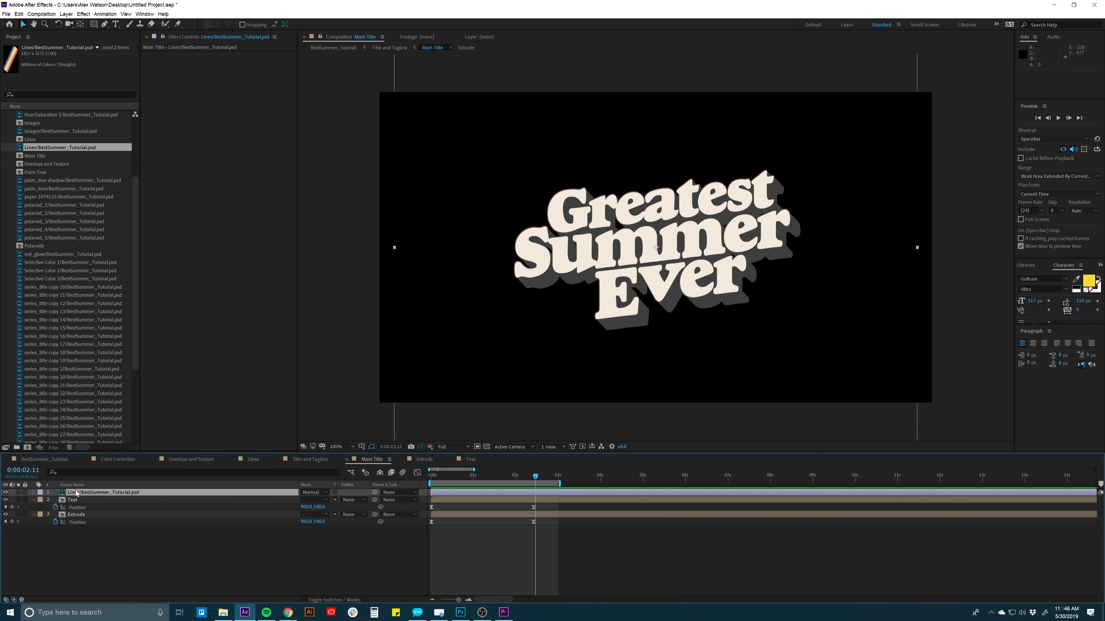
pyautogui.moveTo(603, 263); pyautogui.dragTo(789, 338)
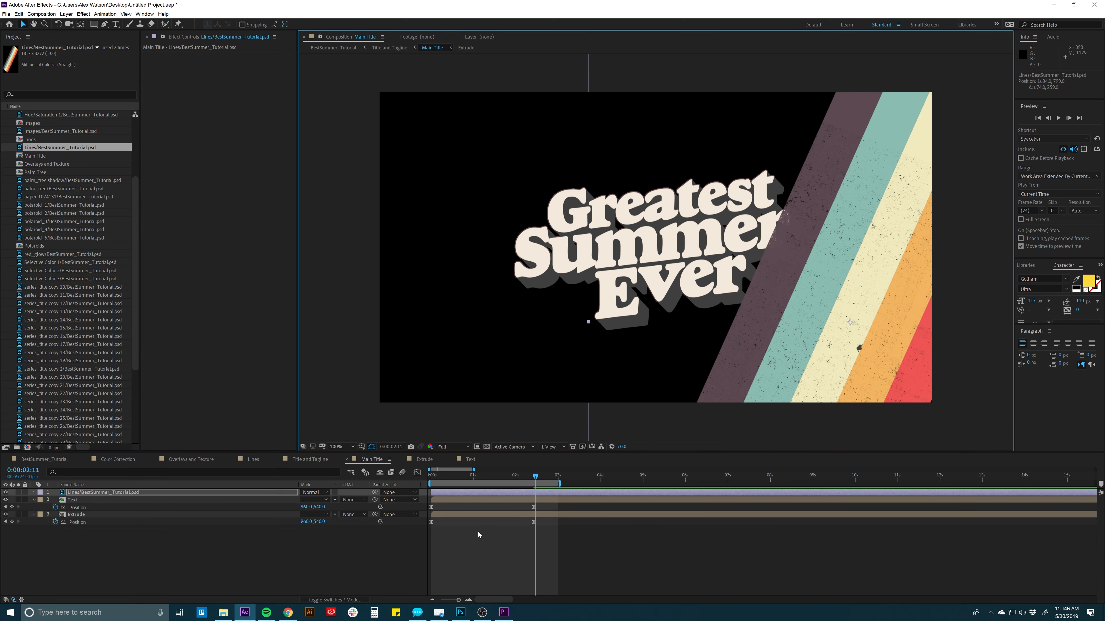
pyautogui.click(201, 516)
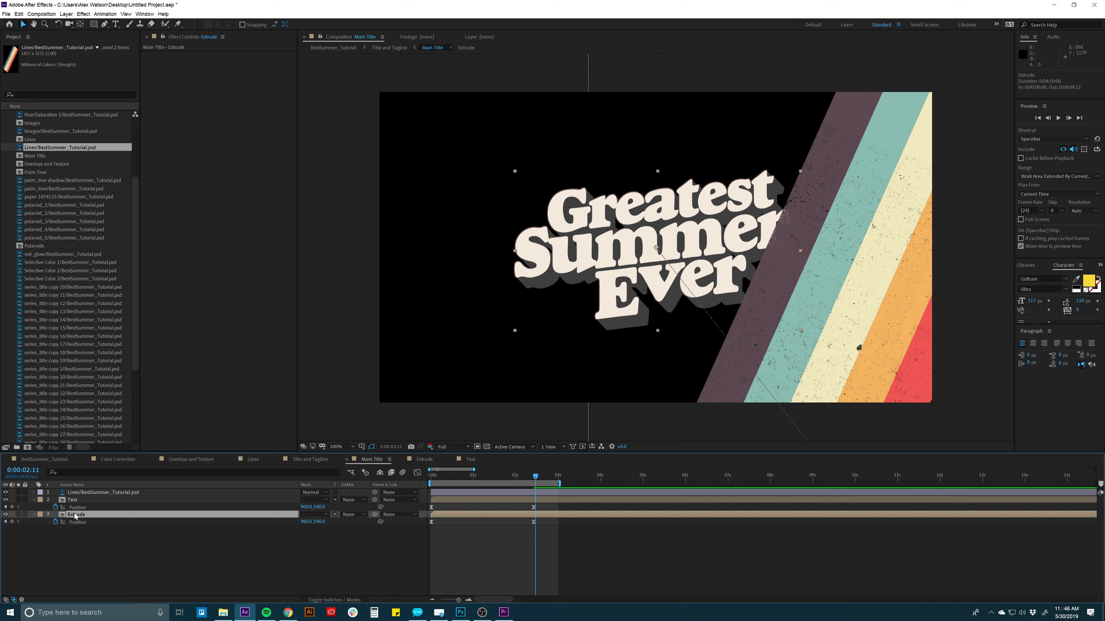
pyautogui.hotkey('ctrl', 'd')
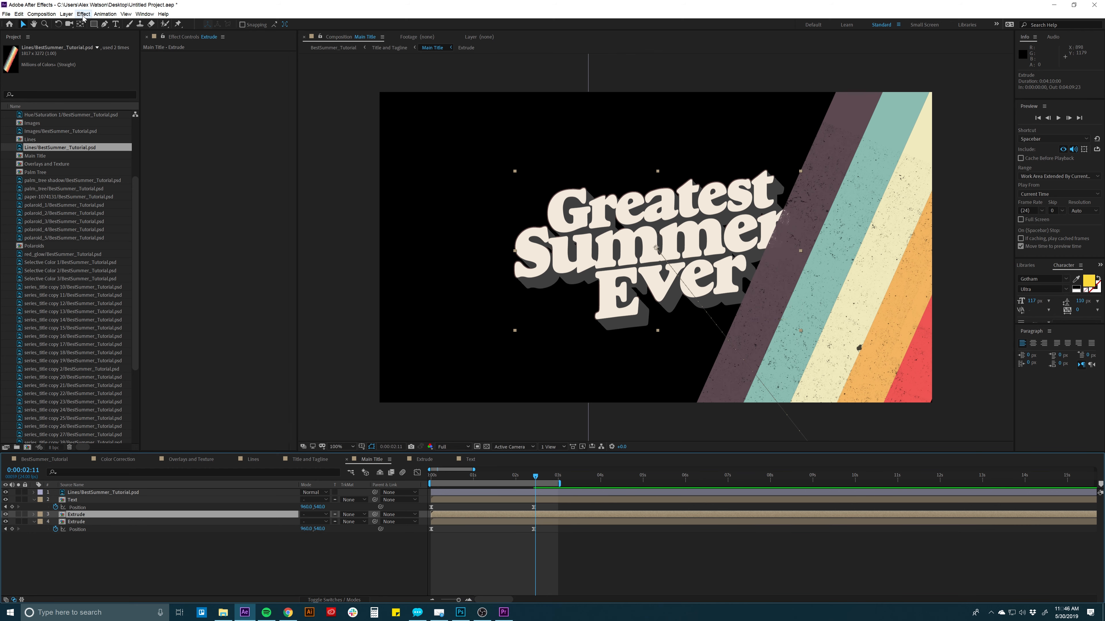
# Step: Add a Color Overlay layer style to the duplicated Extrude layer, with its color sampled from the dark purple stripe
pyautogui.click(66, 14)
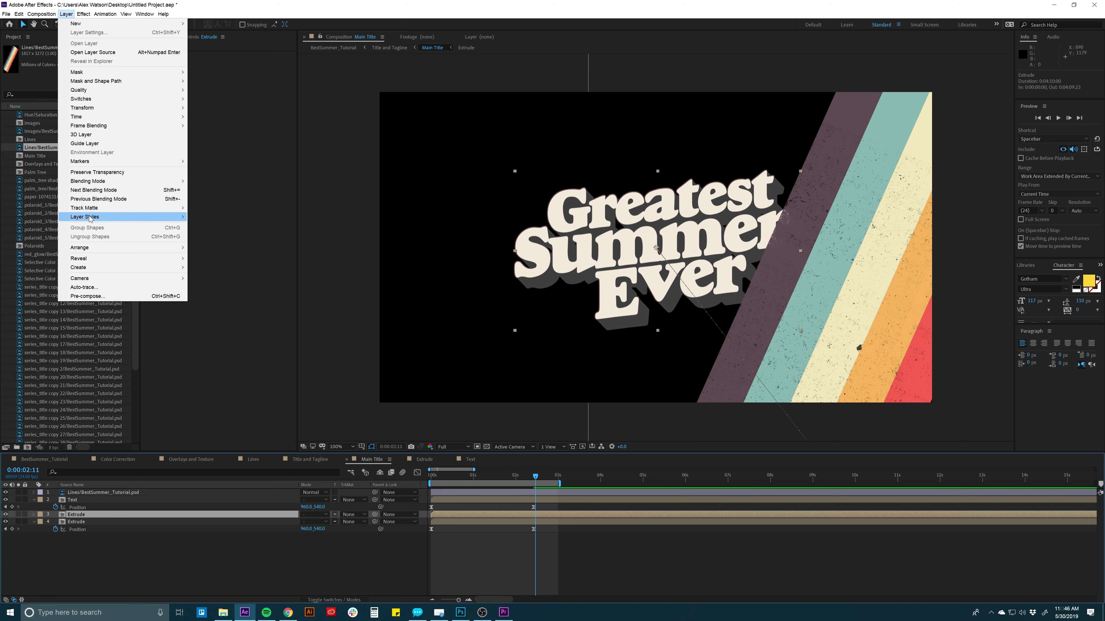
pyautogui.moveTo(90, 217)
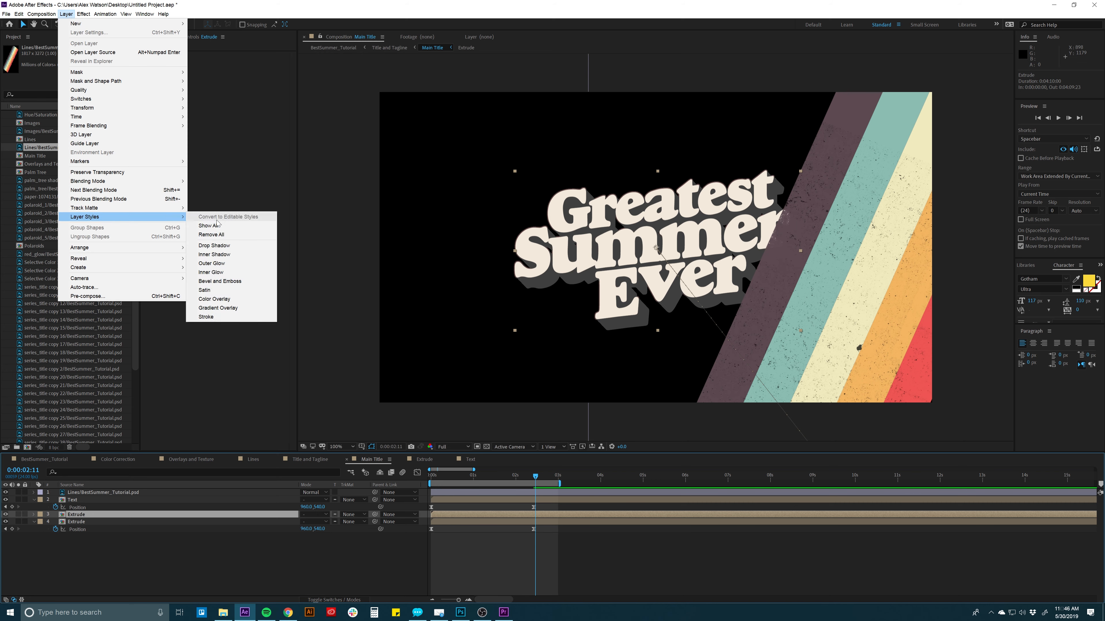
pyautogui.click(227, 299)
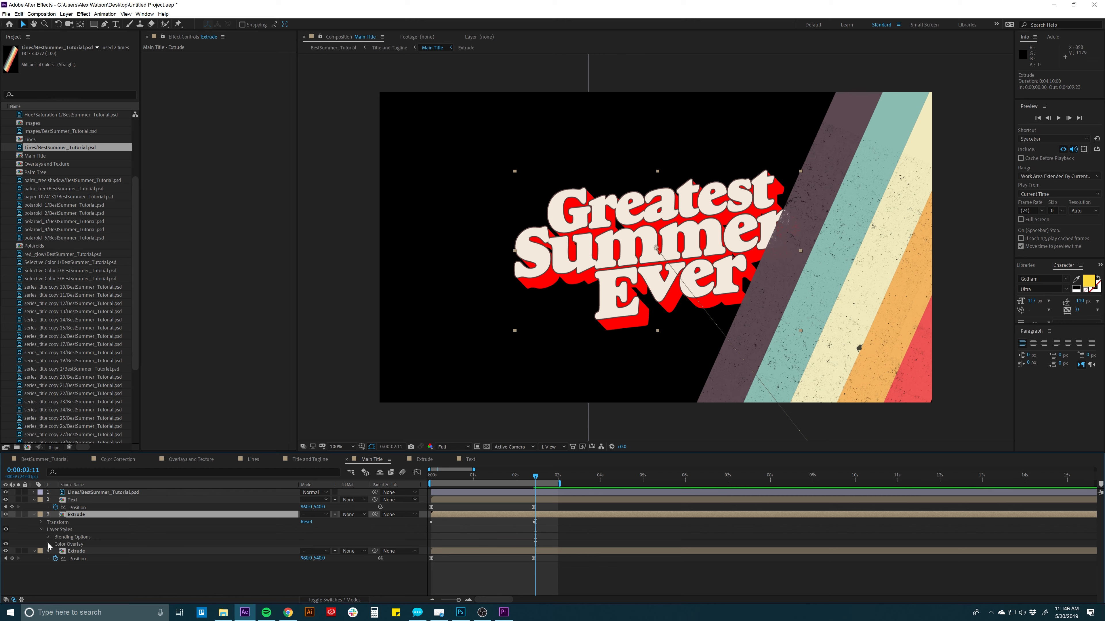
pyautogui.click(49, 544)
pyautogui.click(317, 558)
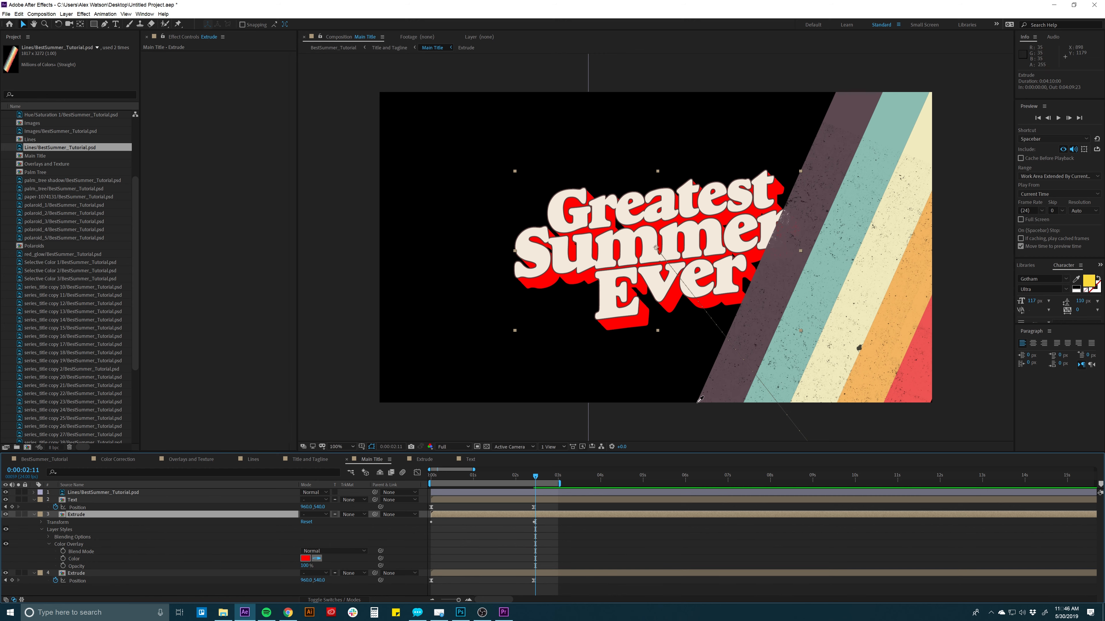
pyautogui.click(779, 286)
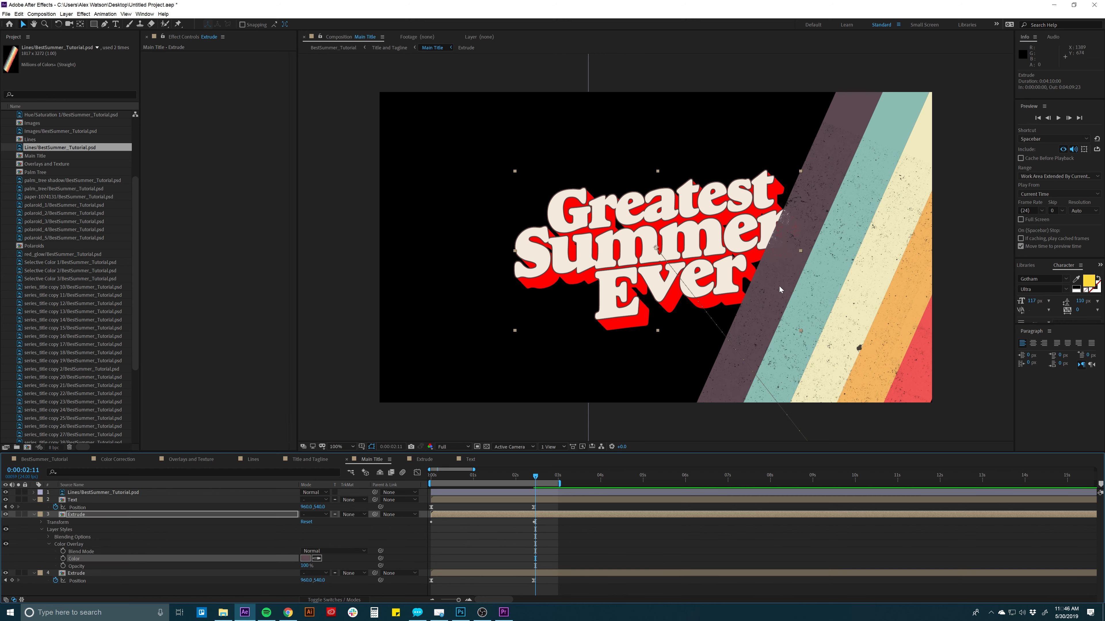
# Step: Duplicate the purple Extrude layer and sample the teal stripe for the copy's Color Overlay
pyautogui.click(74, 514)
pyautogui.hotkey('ctrl', 'd')
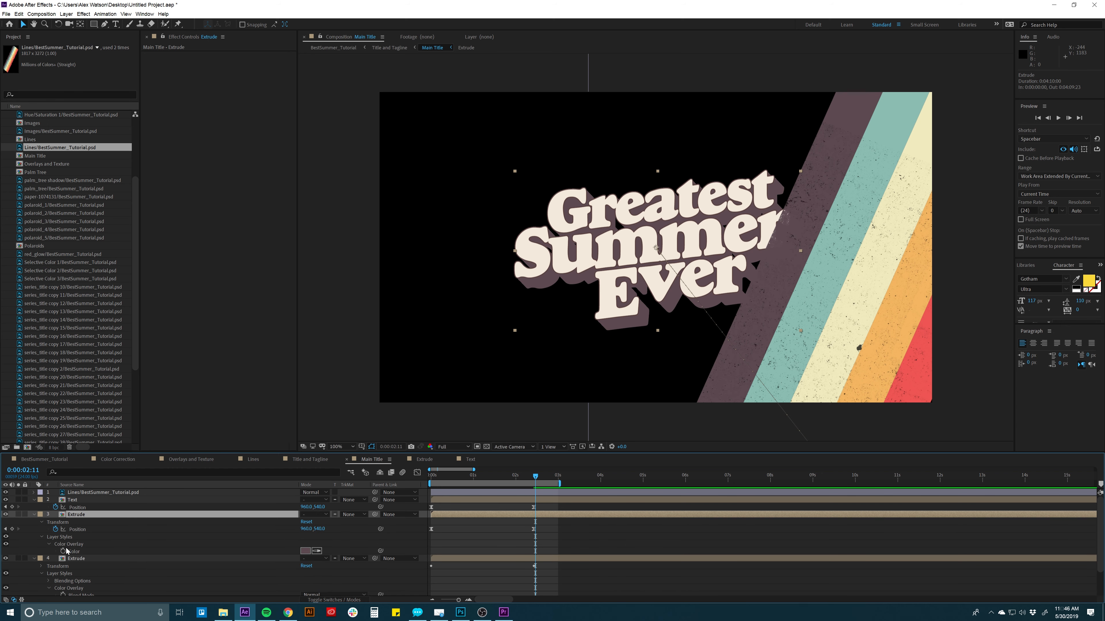
pyautogui.click(317, 551)
pyautogui.click(790, 328)
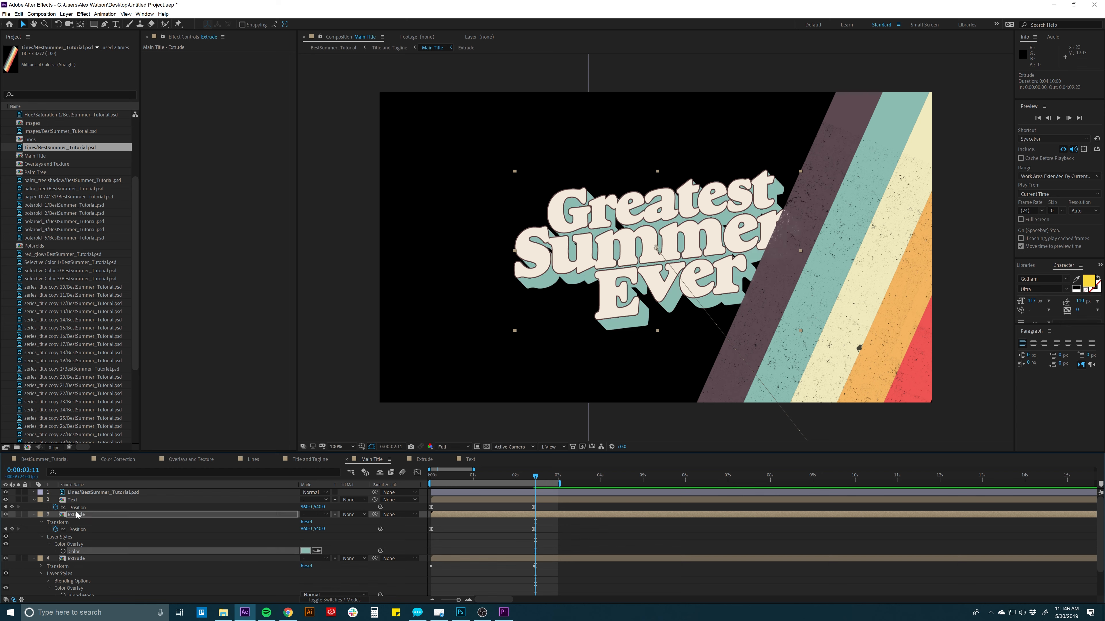
# Step: Duplicate the teal Extrude layer and sample the cream stripe for the copy's Color Overlay
pyautogui.hotkey('ctrl', 'd')
pyautogui.press('u')
pyautogui.press('u')
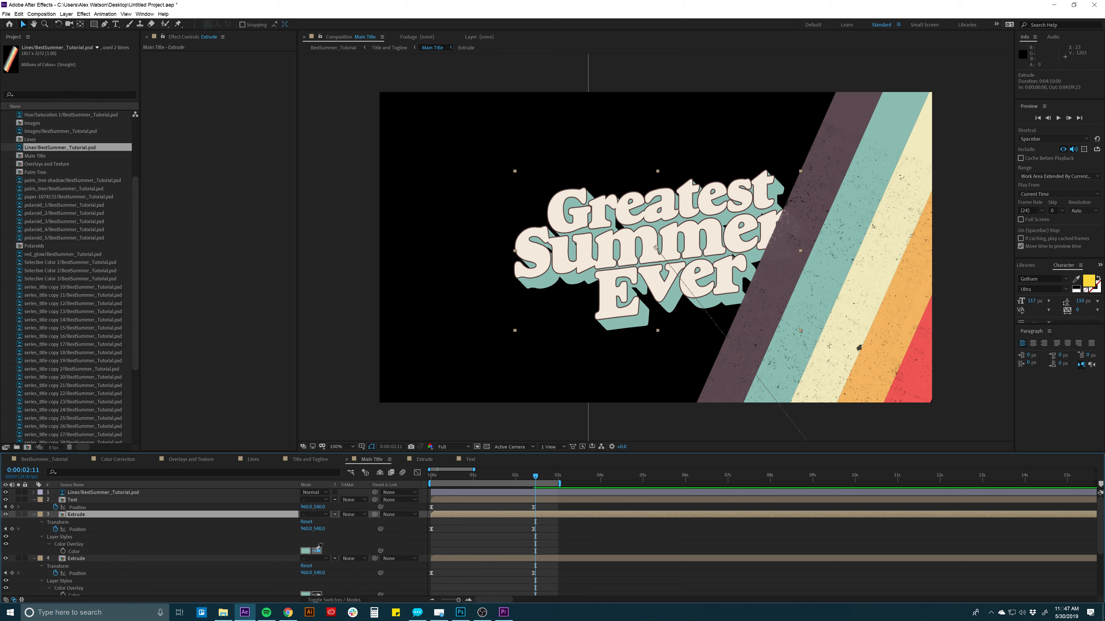
pyautogui.click(317, 550)
pyautogui.click(873, 281)
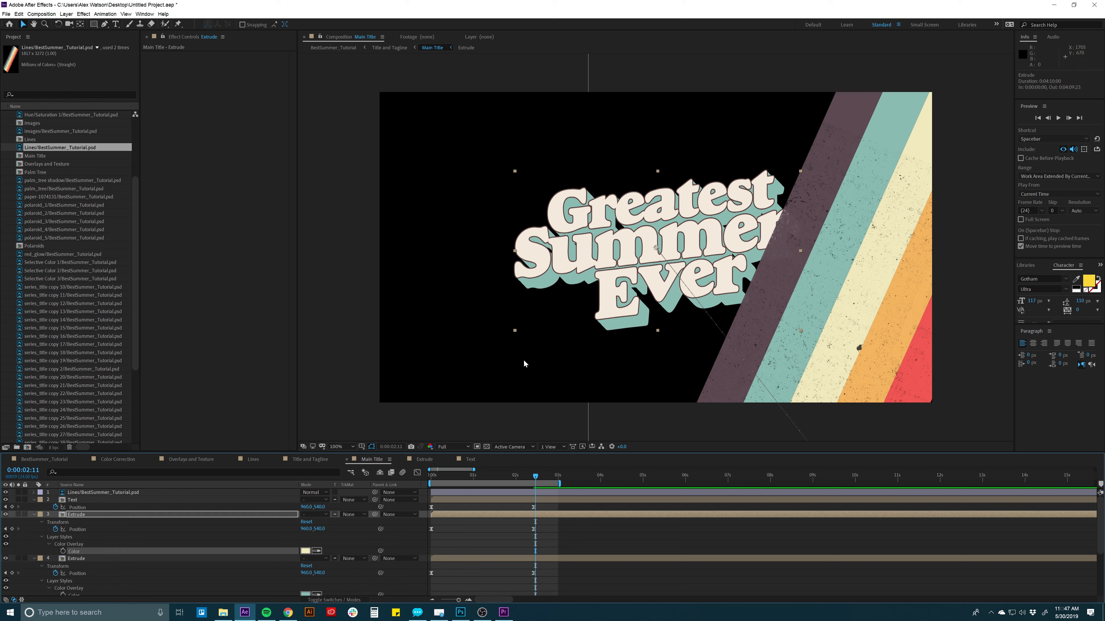
# Step: Duplicate the cream Extrude layer and sample the orange stripe for the copy's Color Overlay
pyautogui.click(72, 516)
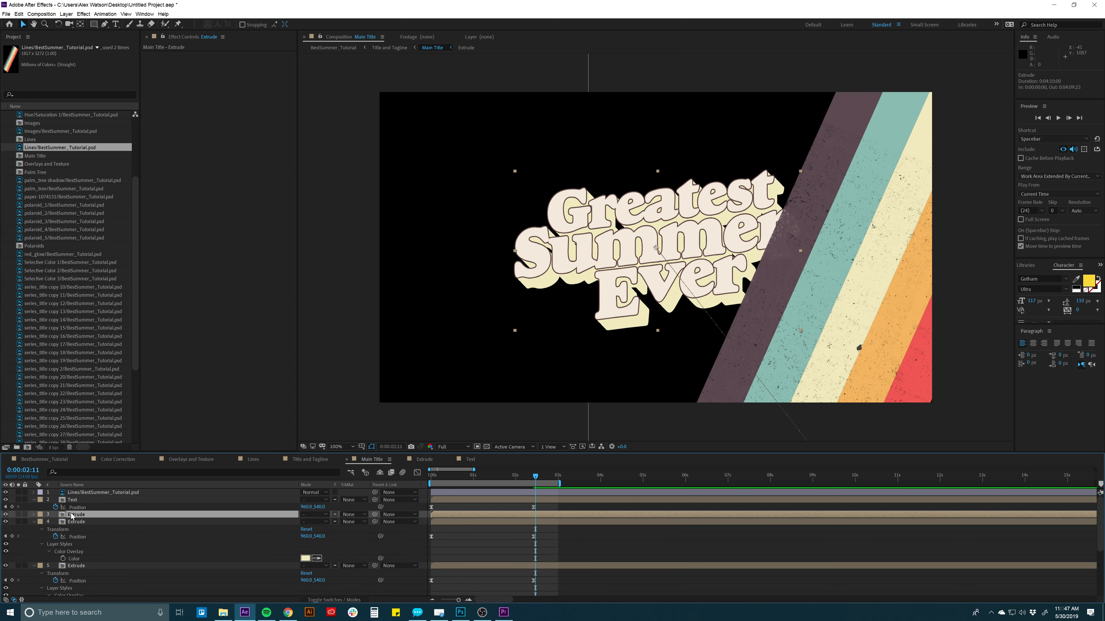
pyautogui.click(317, 551)
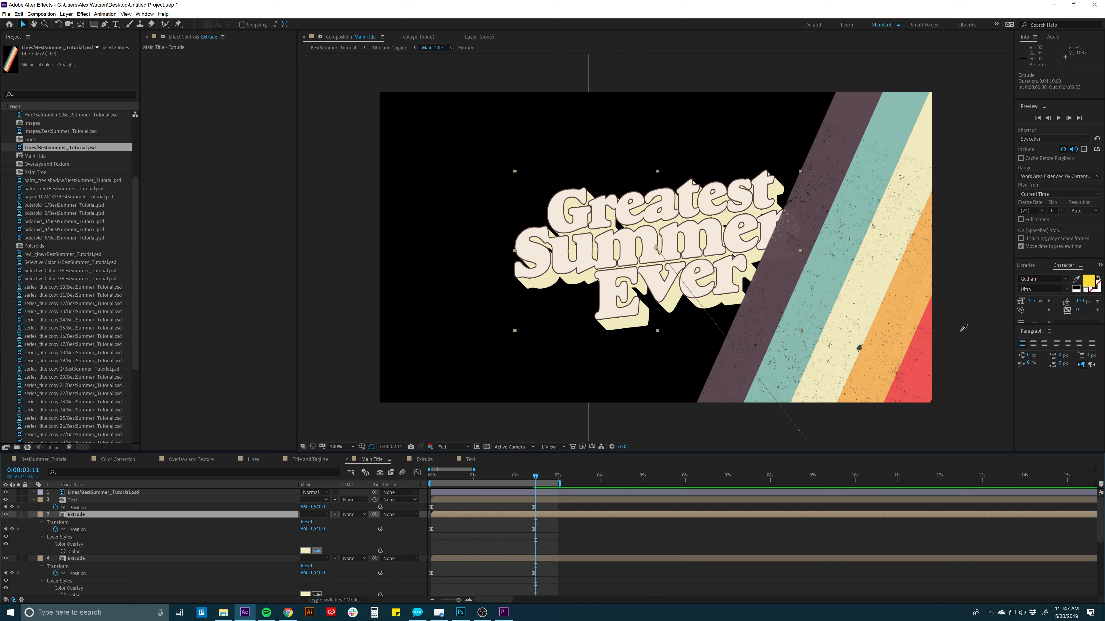
pyautogui.click(922, 299)
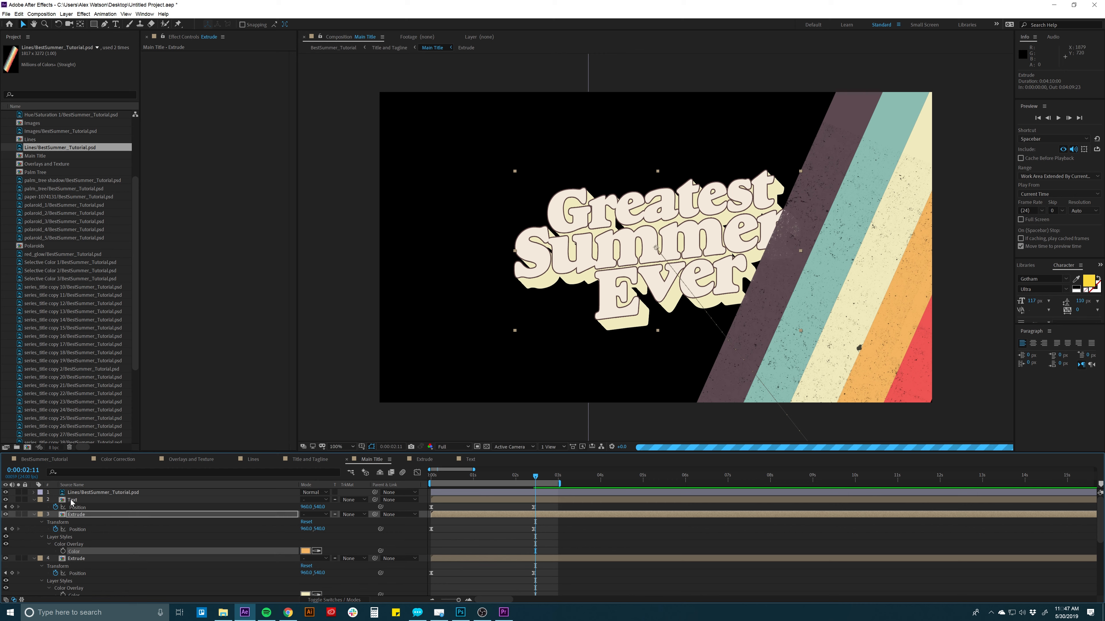
# Step: Duplicate the orange Extrude layer and sample the red stripe for the copy's Color Overlay
pyautogui.click(75, 516)
pyautogui.hotkey('ctrl', 'd')
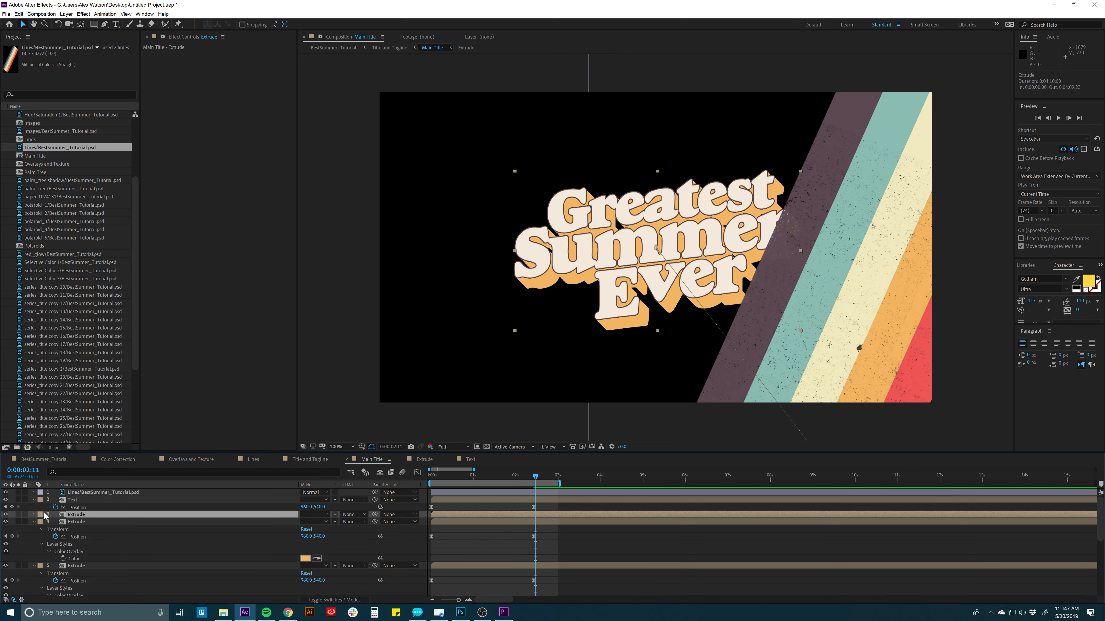
pyautogui.click(34, 515)
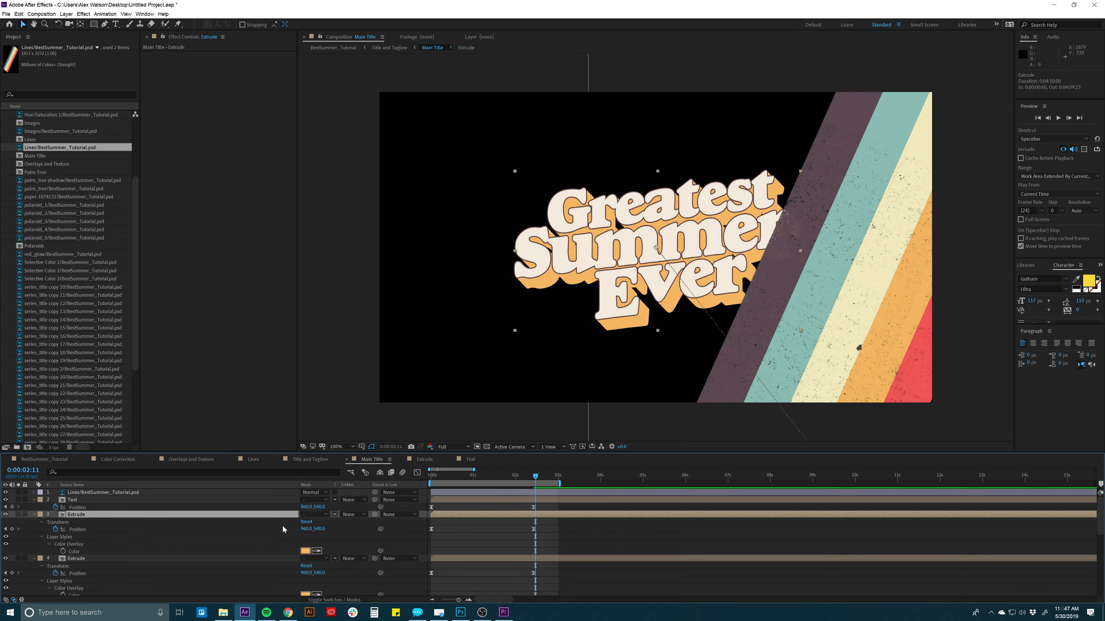
pyautogui.click(317, 551)
pyautogui.click(924, 344)
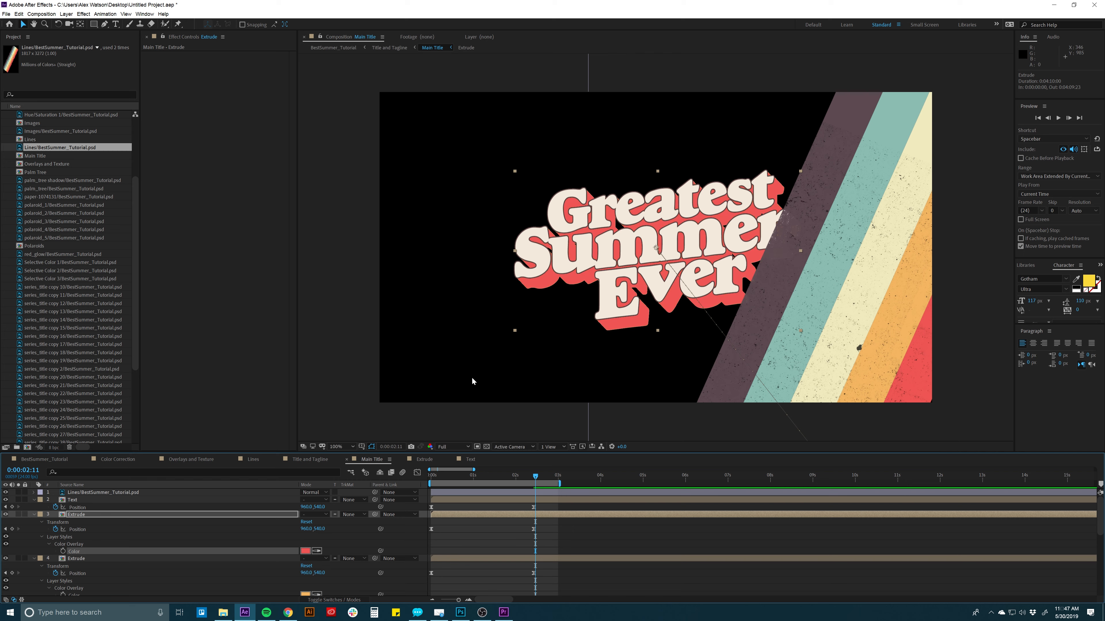
# Step: Collapse the properties of all layers in Main Title and delete the Lines reference layer
pyautogui.click(71, 501)
pyautogui.hotkey('ctrl', 'a')
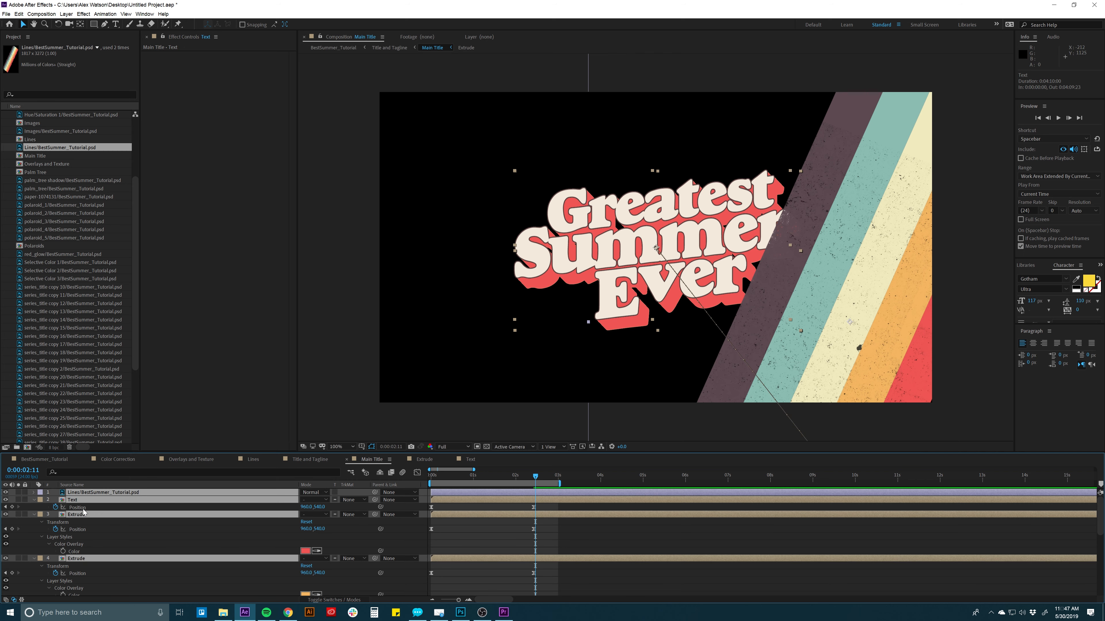
pyautogui.press('u')
pyautogui.press('F2')
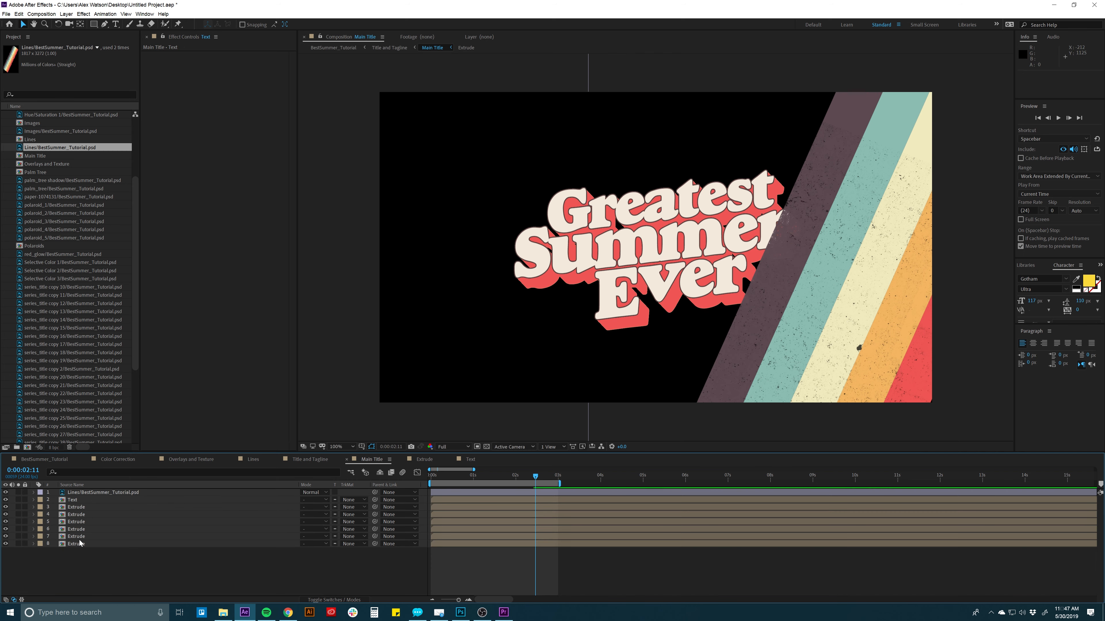
pyautogui.click(91, 494)
pyautogui.press('Delete')
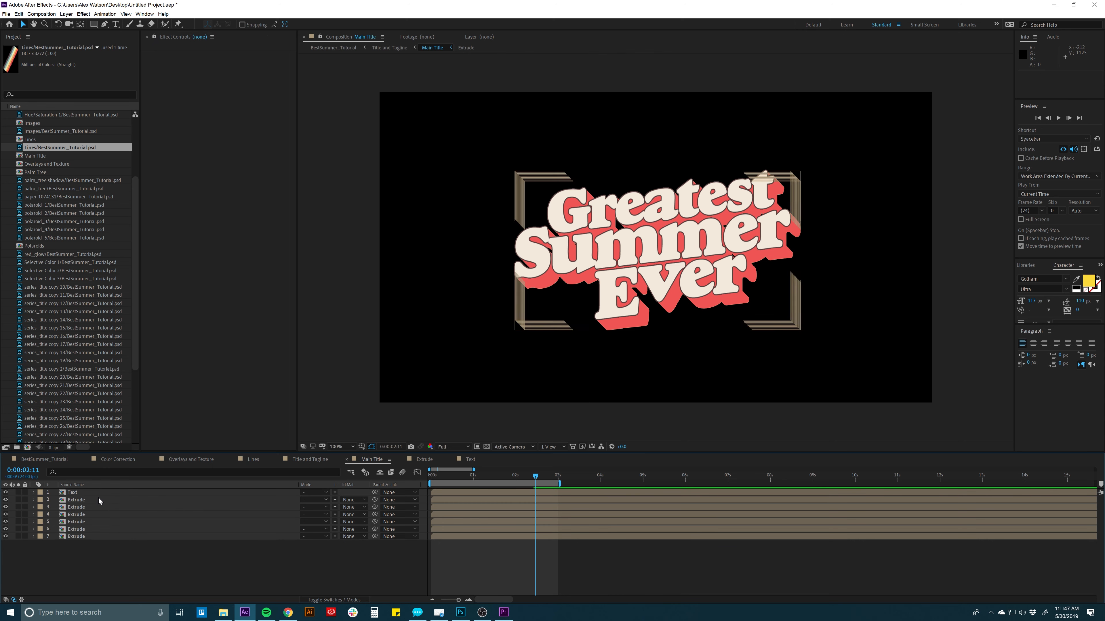
# Step: Stagger the start times of the five colored Extrude layers by about two frames each, with the red layer starting last
pyautogui.click(99, 500)
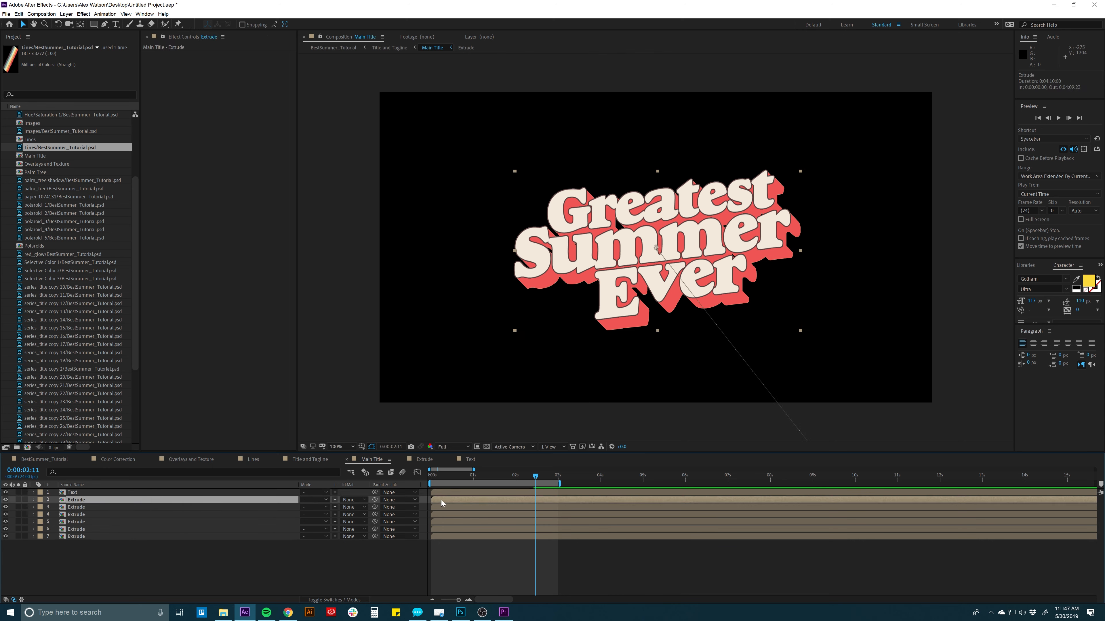
pyautogui.moveTo(447, 500)
pyautogui.mouseDown()
pyautogui.moveTo(461, 500)
pyautogui.moveTo(438, 531)
pyautogui.moveTo(463, 502)
pyautogui.mouseUp()
pyautogui.keyDown('shift'); pyautogui.click(456, 502); pyautogui.keyUp('shift')
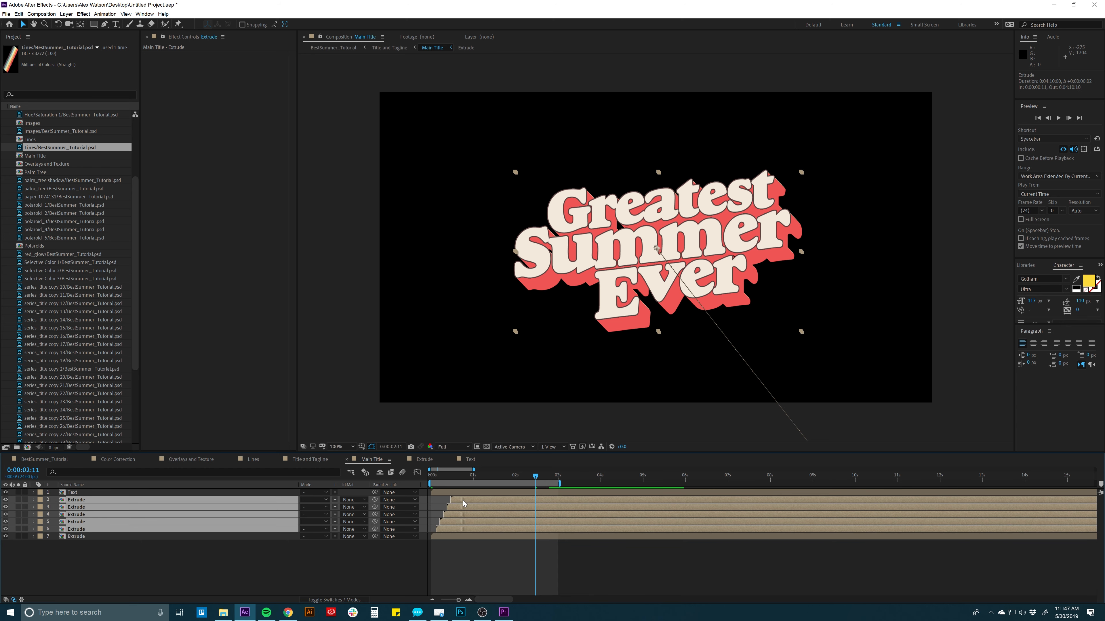
# Step: Set the composition's preview resolution to Third and preview the staggered extrusion animation
pyautogui.click(444, 556)
pyautogui.press('space')
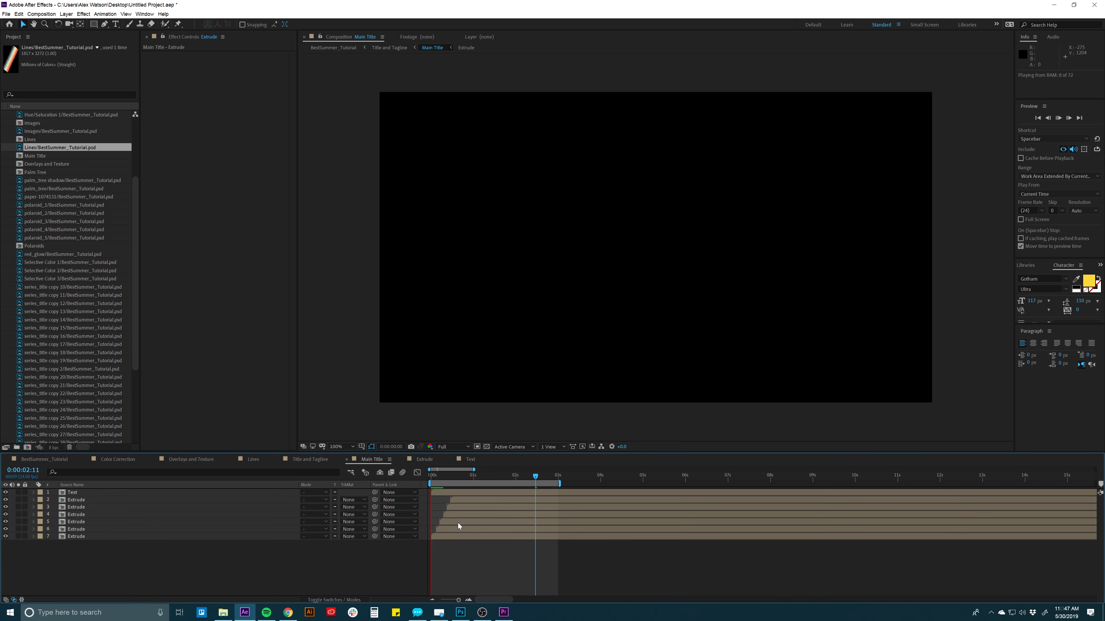
pyautogui.click(449, 449)
pyautogui.click(450, 486)
pyautogui.press('space')
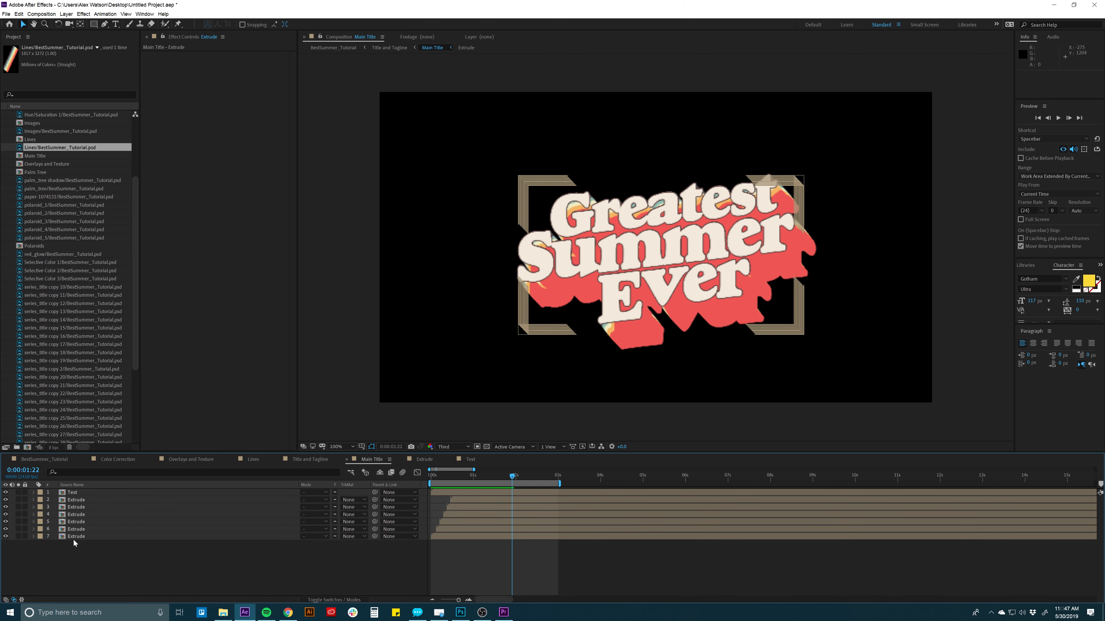
pyautogui.press('space')
# Step: Reverse the stacking order of the Extrude layers, putting the gray one on top and red at the bottom, and preview the animation
pyautogui.click(76, 500)
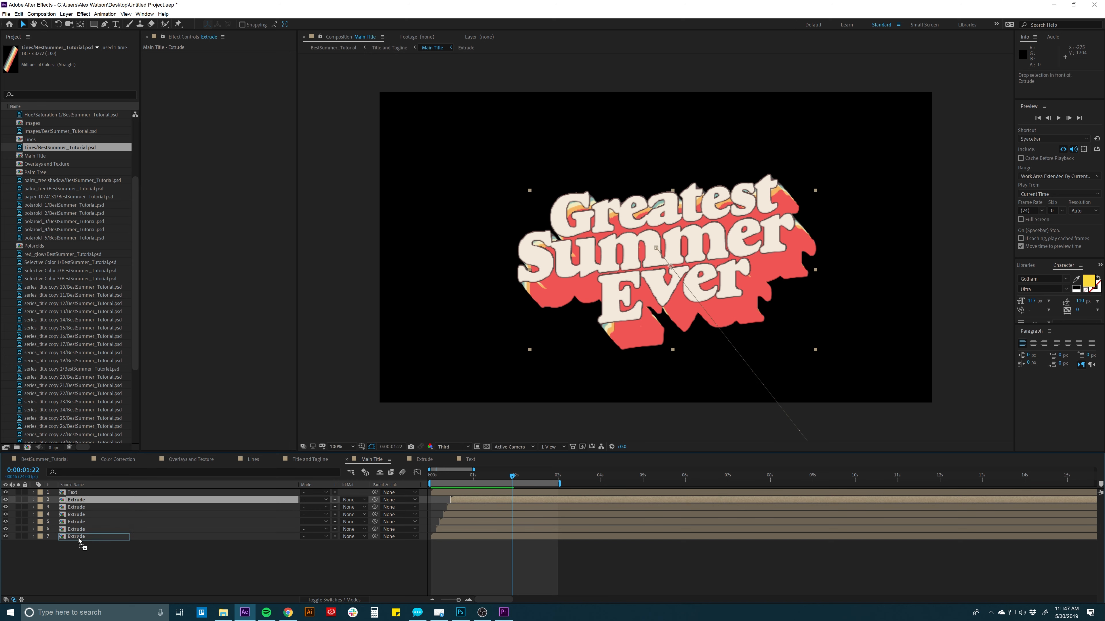
pyautogui.moveTo(76, 536)
pyautogui.mouseDown()
pyautogui.moveTo(80, 509)
pyautogui.moveTo(77, 527)
pyautogui.mouseUp()
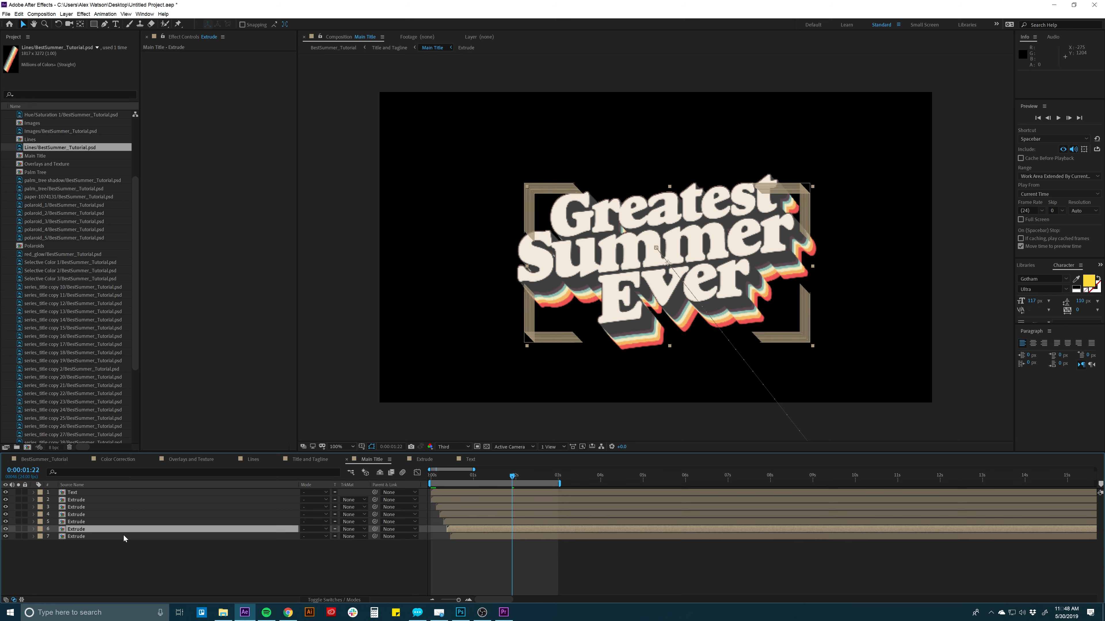
pyautogui.click(453, 552)
pyautogui.press('space')
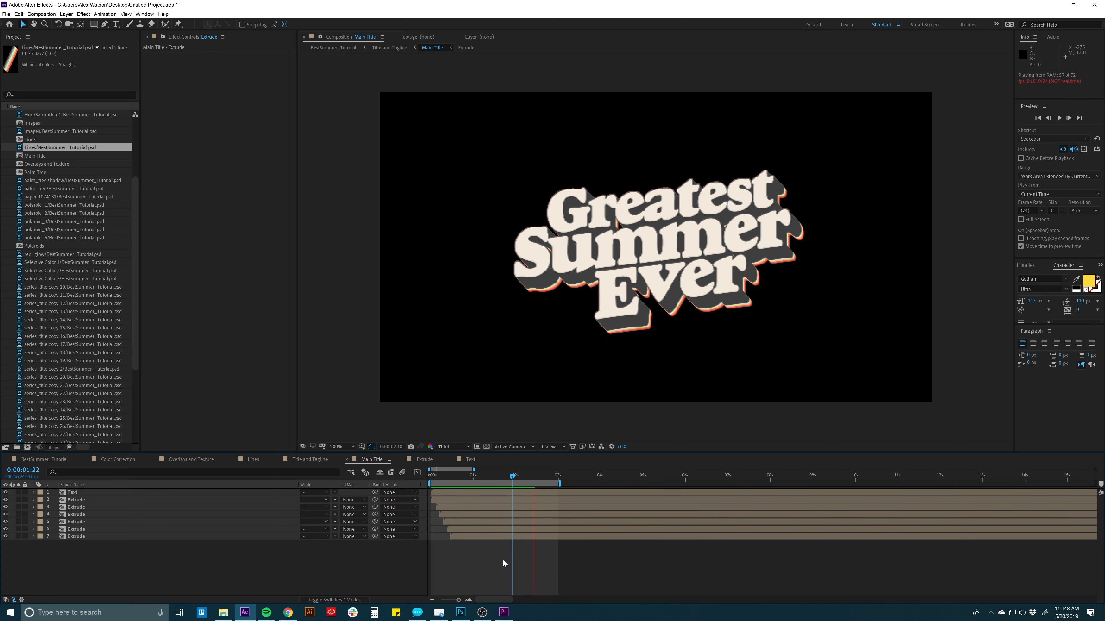
pyautogui.moveTo(432, 478)
pyautogui.mouseDown()
pyautogui.moveTo(512, 476)
pyautogui.moveTo(430, 492)
pyautogui.mouseUp()
pyautogui.press('space')
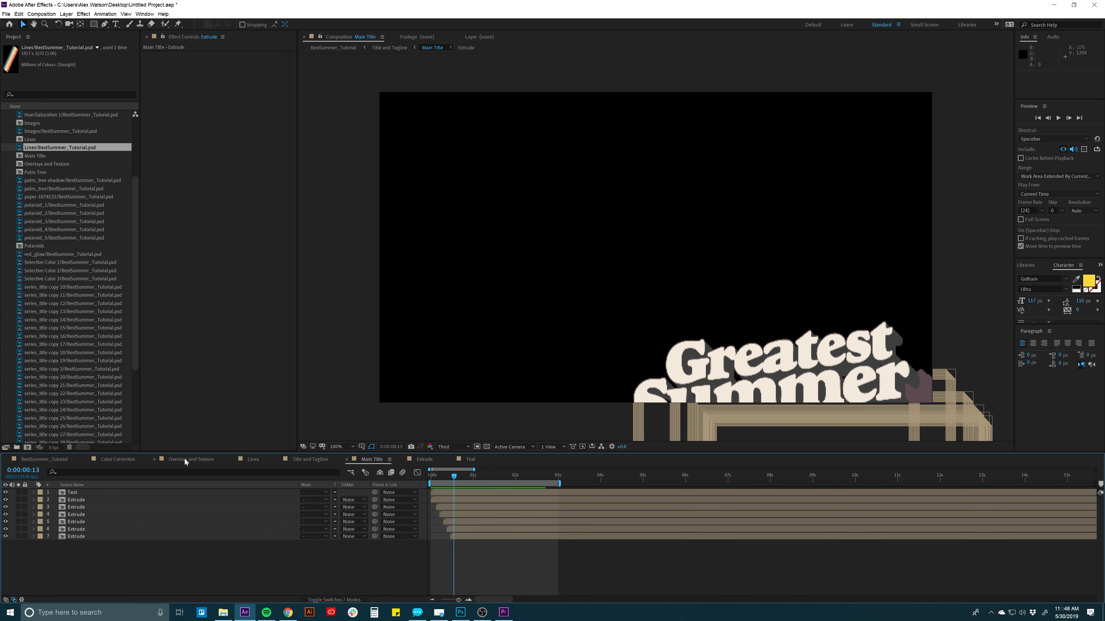
# Step: Open the BestSummer_Tutorial composition and view the title animation in the full artwork at 0:00:01:03
pyautogui.click(131, 459)
pyautogui.click(47, 459)
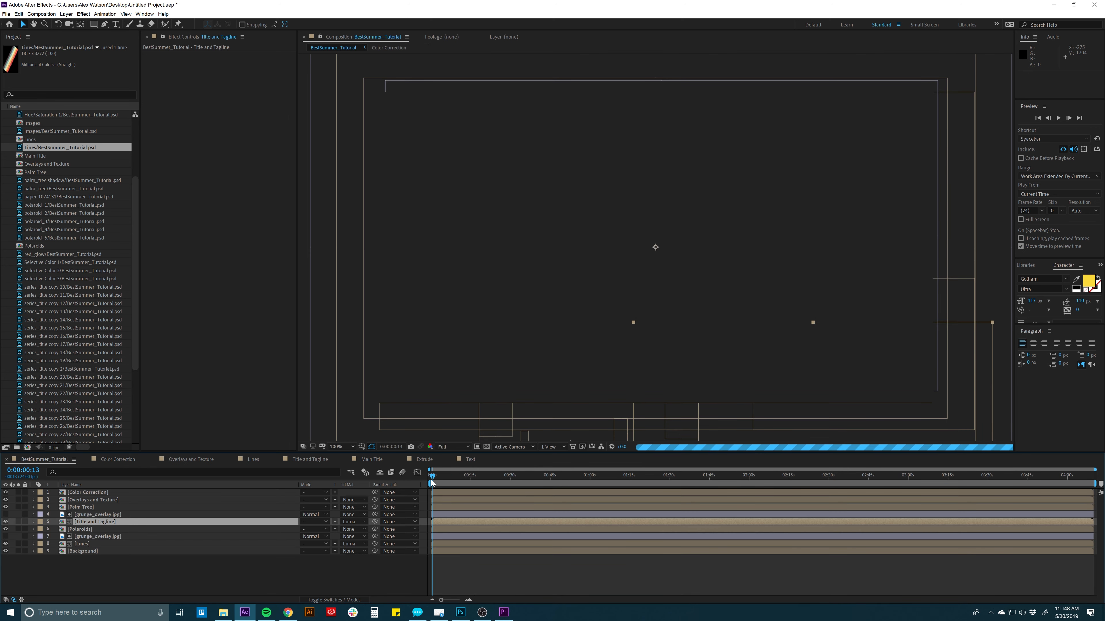
pyautogui.moveTo(432, 473)
pyautogui.mouseDown()
pyautogui.moveTo(451, 477)
pyautogui.moveTo(440, 474)
pyautogui.mouseUp()
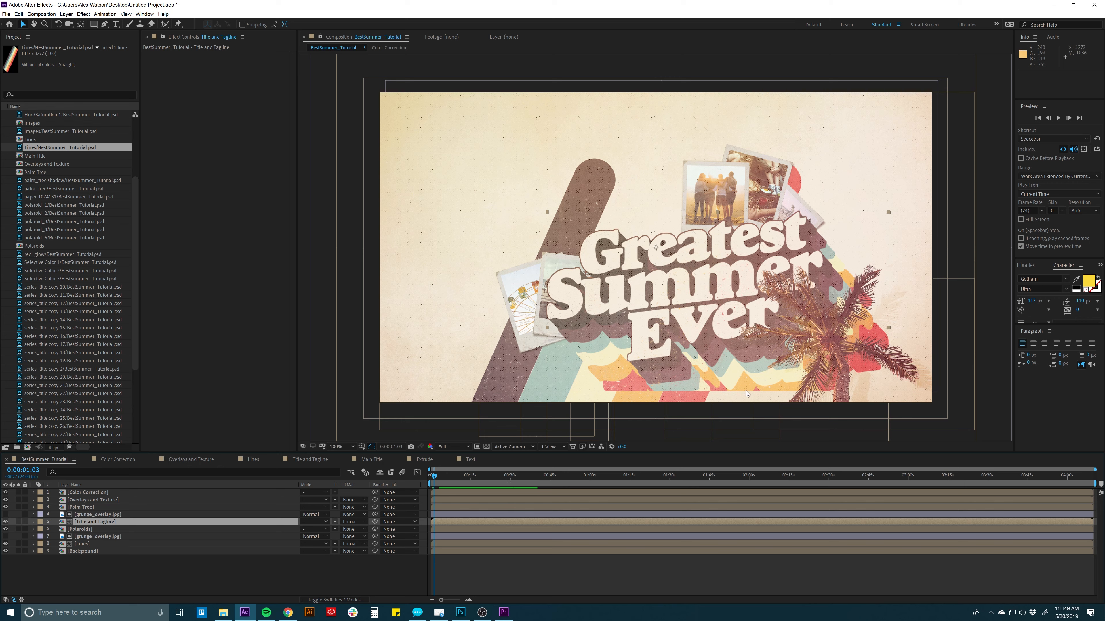
# Step: Move the grunge_overlay.jpg layer above Title and Tagline to about 959, 537 and scale it to 102% to cover the frame
pyautogui.click(105, 514)
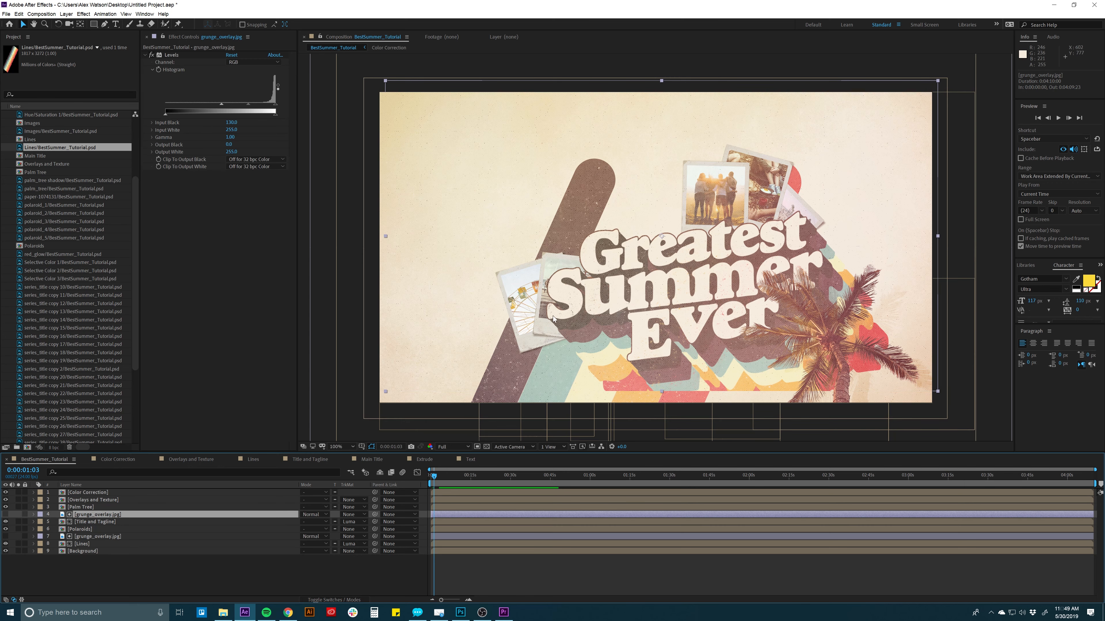
pyautogui.moveTo(471, 166); pyautogui.dragTo(465, 177)
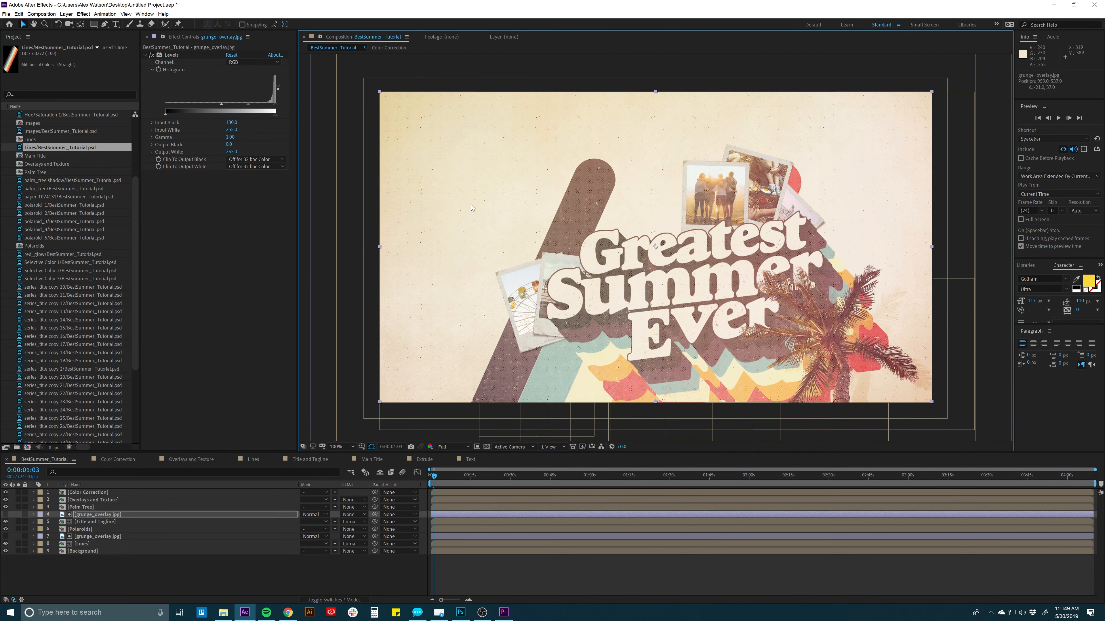
pyautogui.press('s')
pyautogui.moveTo(311, 522); pyautogui.dragTo(314, 526)
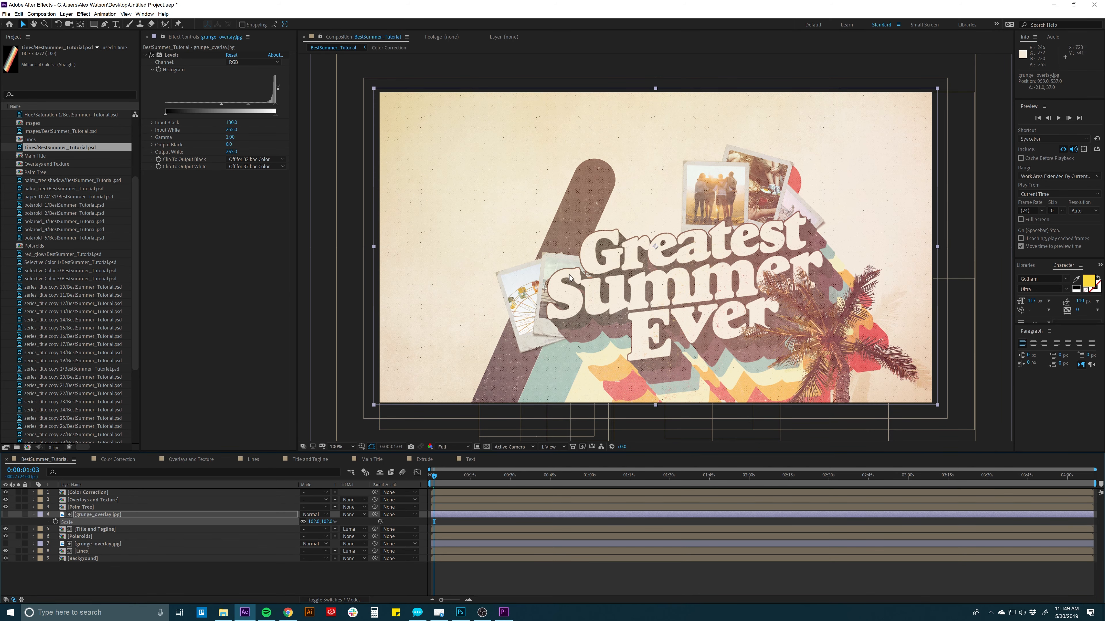
# Step: Delay the Title and Tagline layer together with the grunge_overlay.jpg above it to start at 0:00:01:19, and preview the title's entrance
pyautogui.click(493, 583)
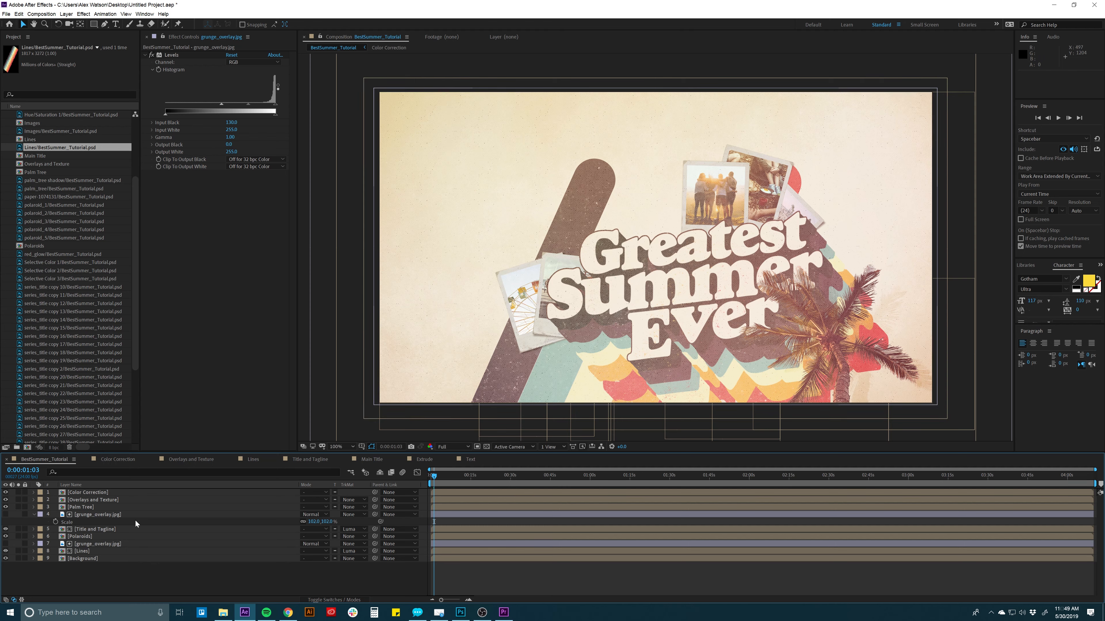
pyautogui.click(85, 550)
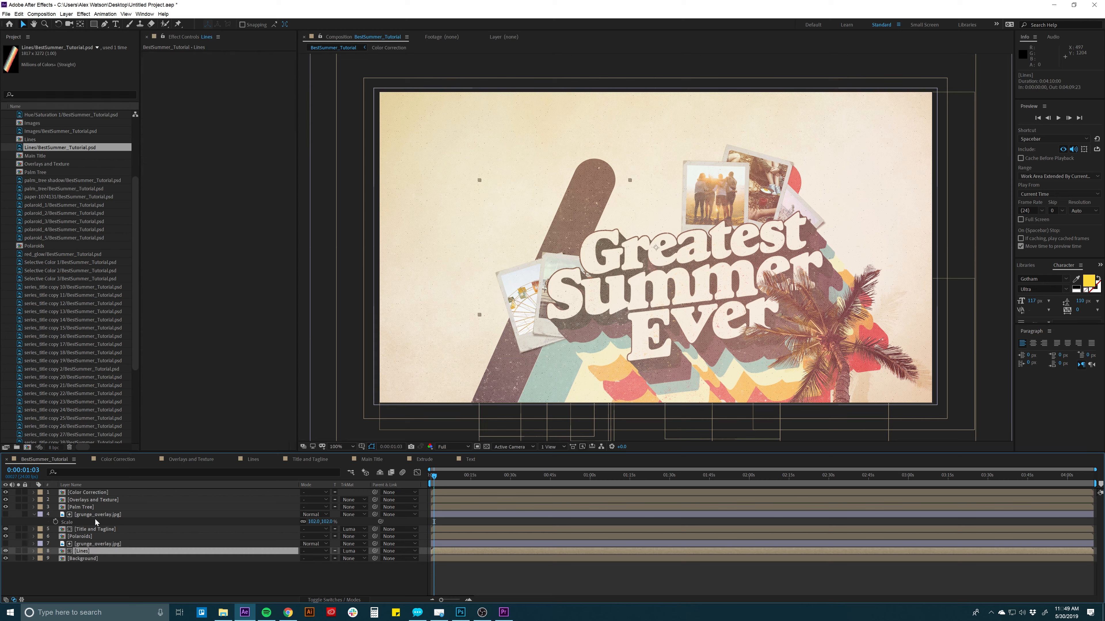
pyautogui.click(91, 529)
pyautogui.keyDown('shift'); pyautogui.click(443, 517); pyautogui.keyUp('shift')
pyautogui.moveTo(441, 515); pyautogui.dragTo(450, 517)
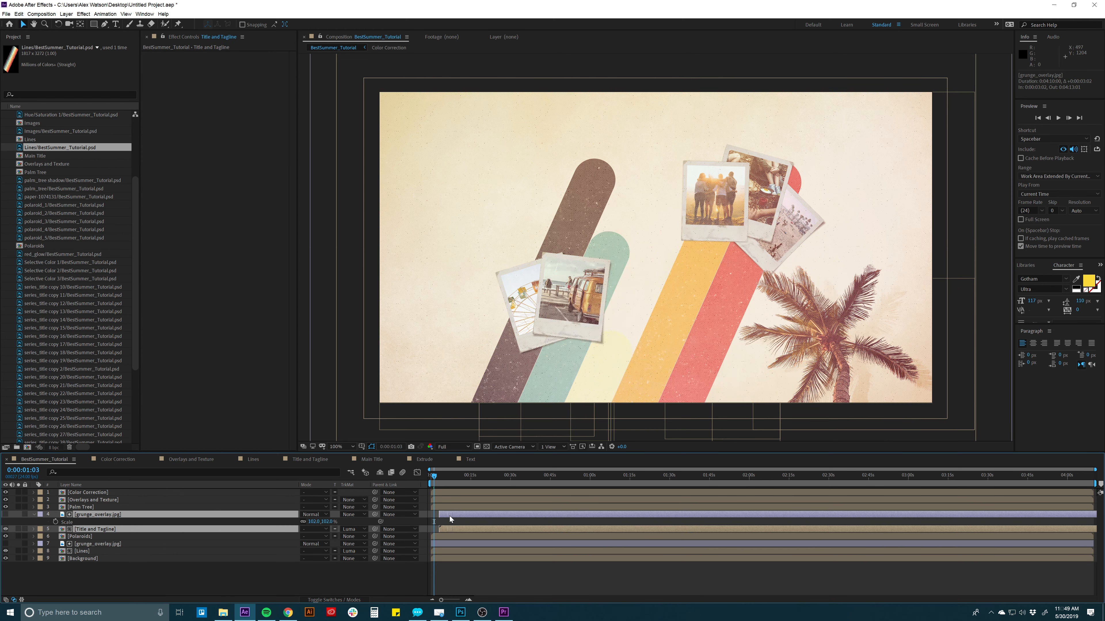
pyautogui.click(436, 478)
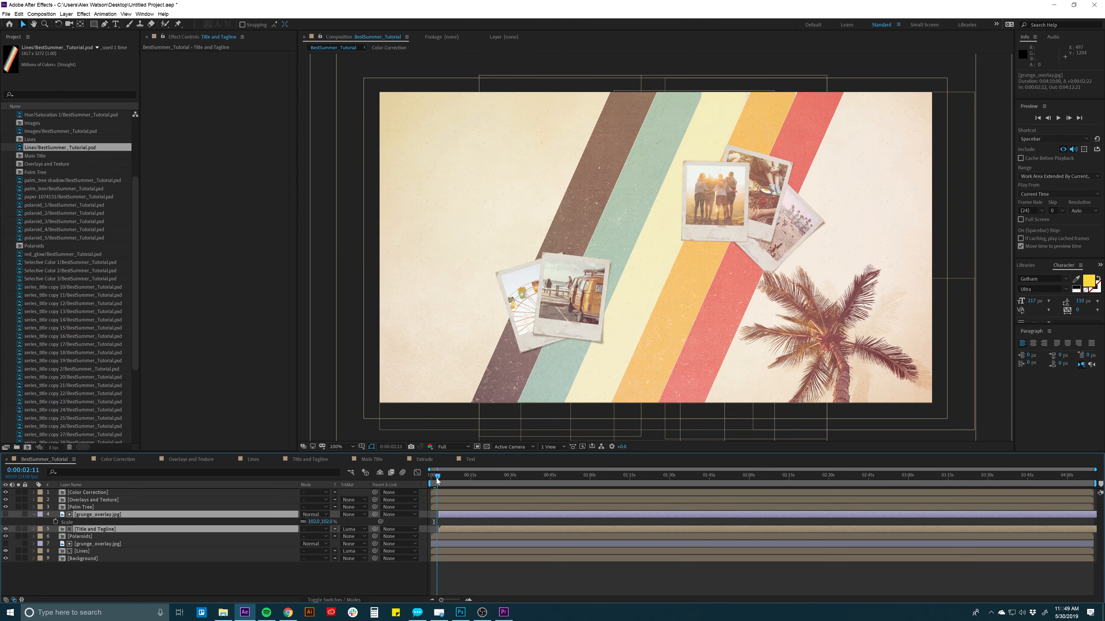
pyautogui.moveTo(446, 514); pyautogui.dragTo(443, 514)
pyautogui.press('space')
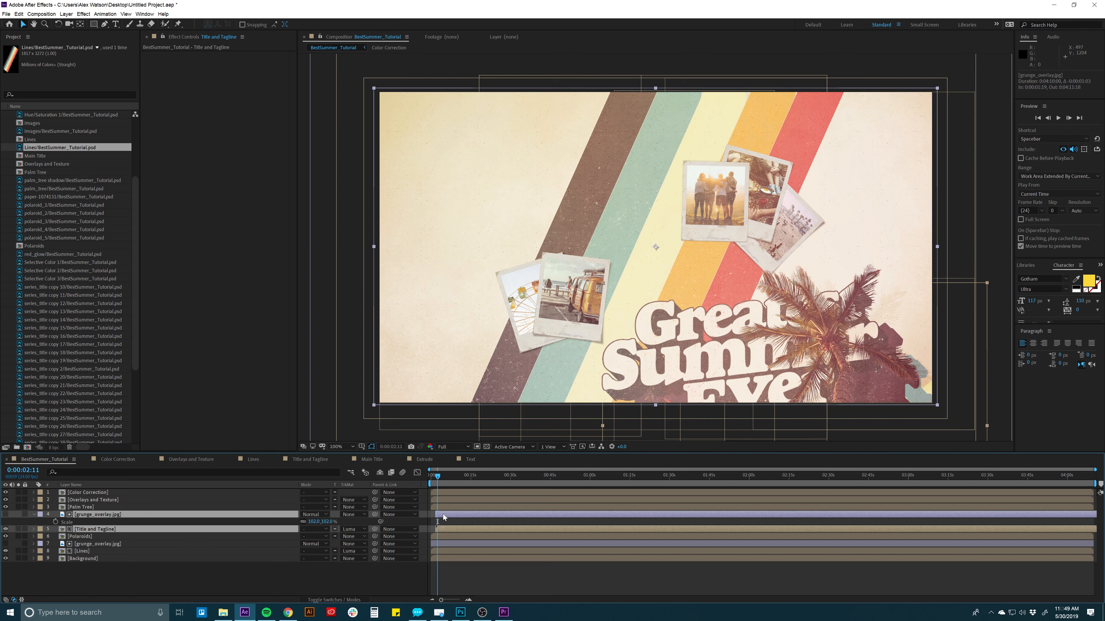
pyautogui.press('space')
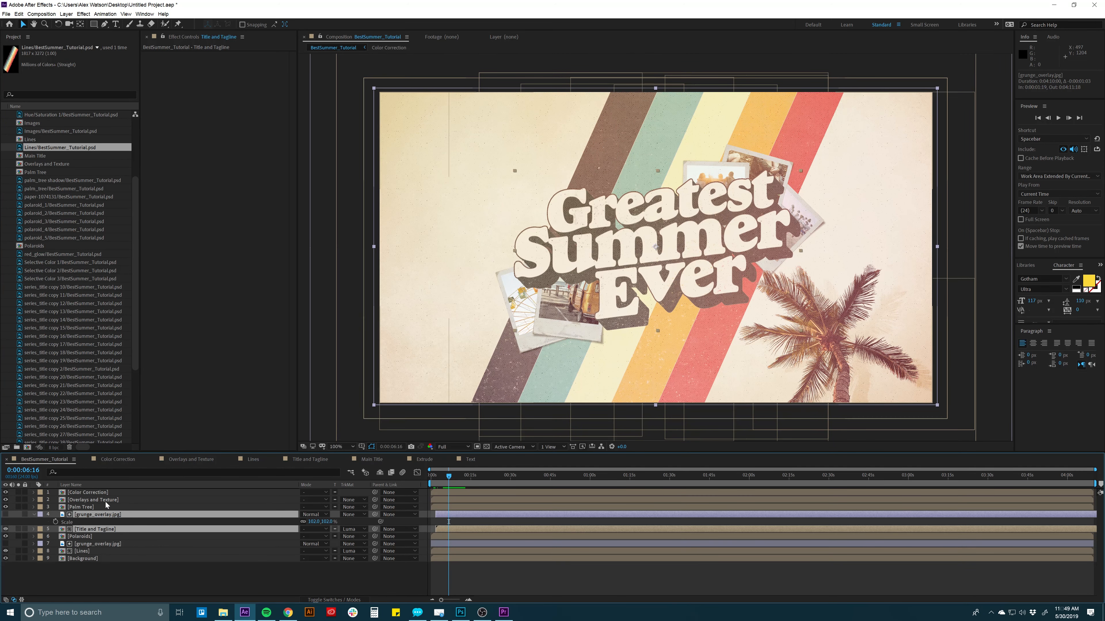
# Step: Display the layer switches and try moving the Palm Tree layer upward in the full composition, undoing the move
pyautogui.click(88, 508)
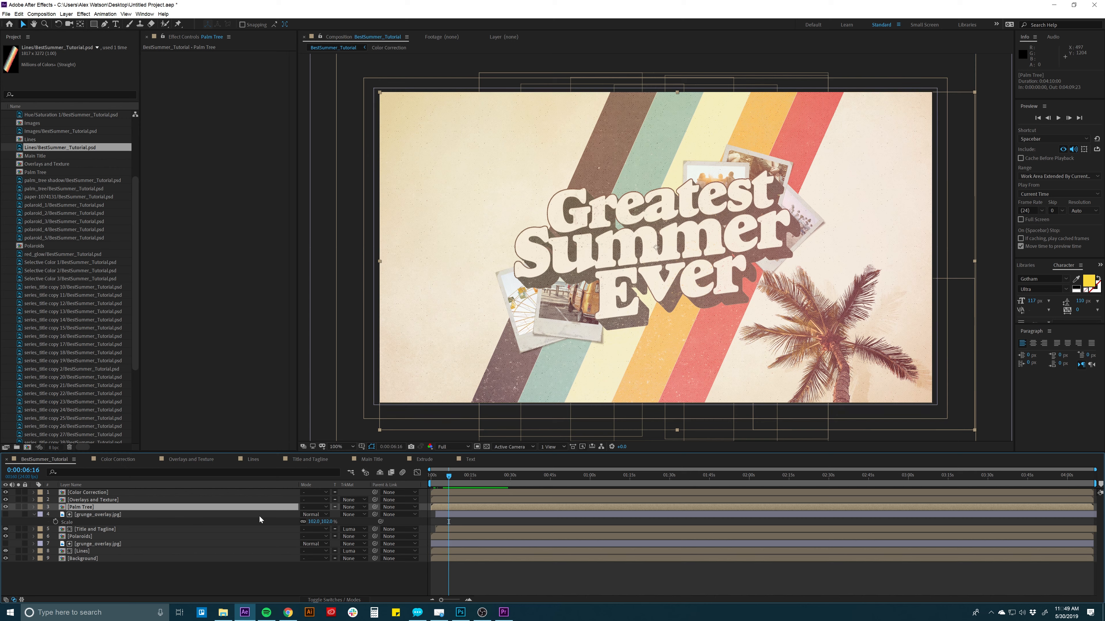
pyautogui.click(334, 600)
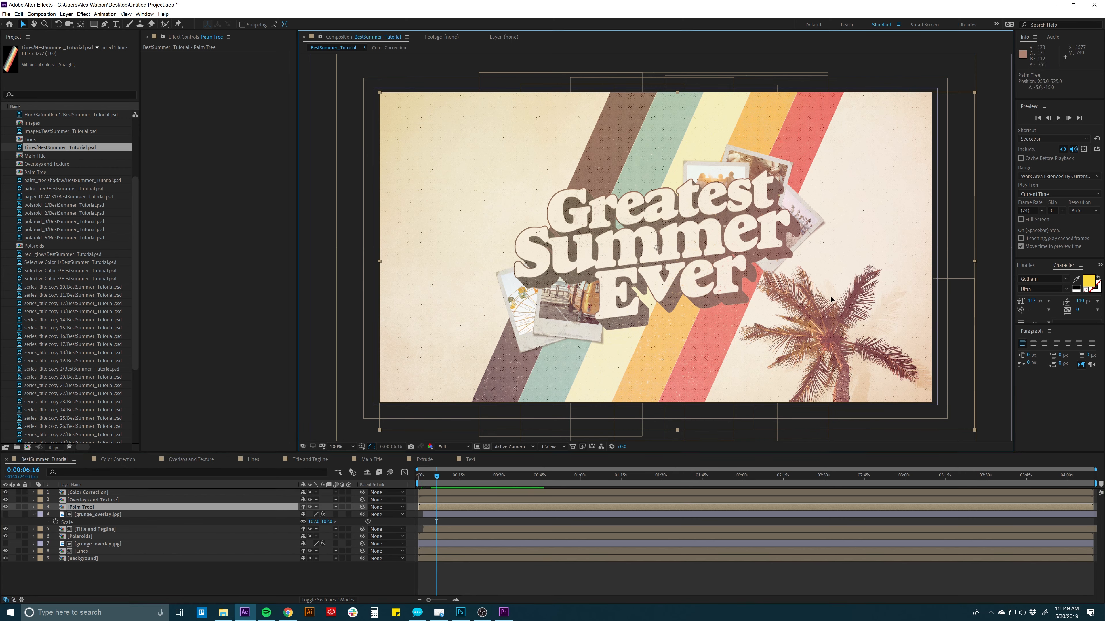
pyautogui.moveTo(834, 309); pyautogui.dragTo(828, 285)
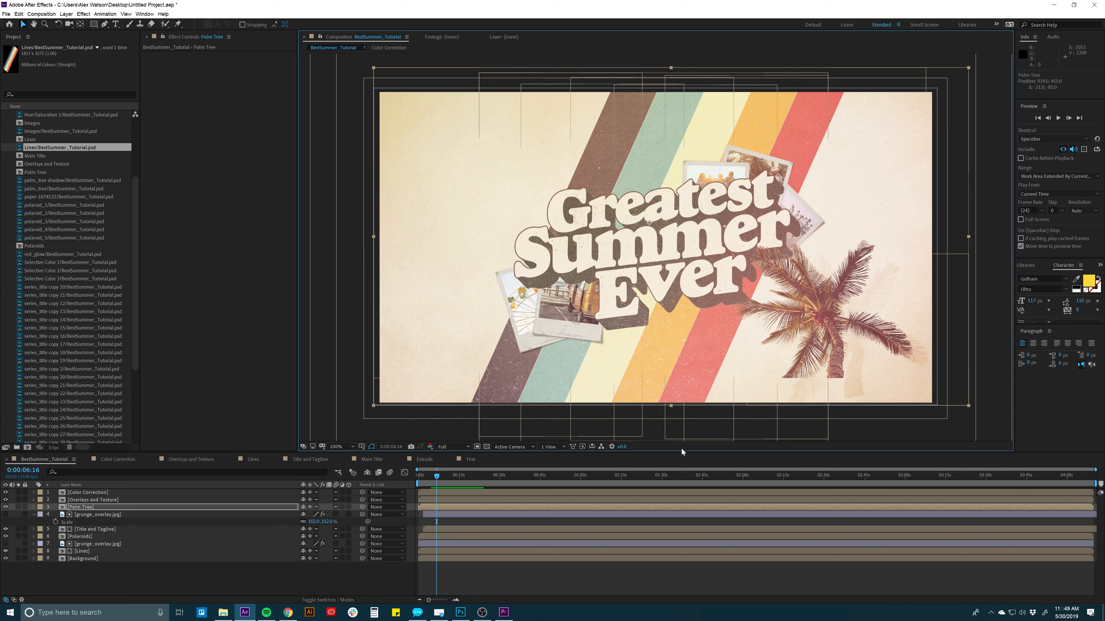
pyautogui.hotkey('ctrl', 'z')
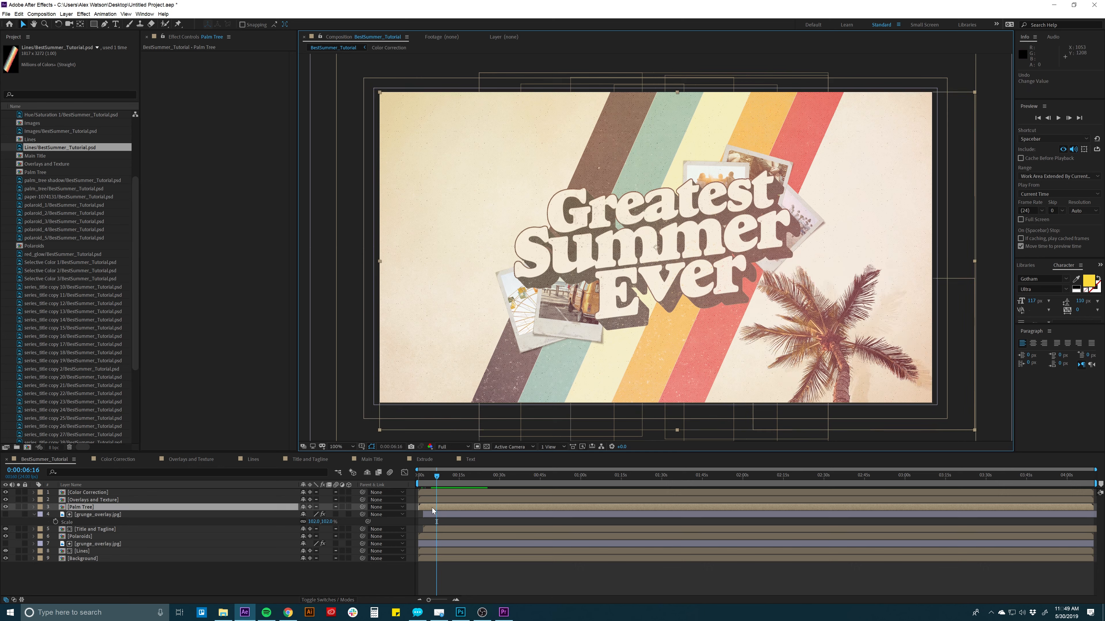
# Step: Open the Palm Tree composition and inspect the precomp nested in its palm_tree layer
pyautogui.doubleClick(432, 508)
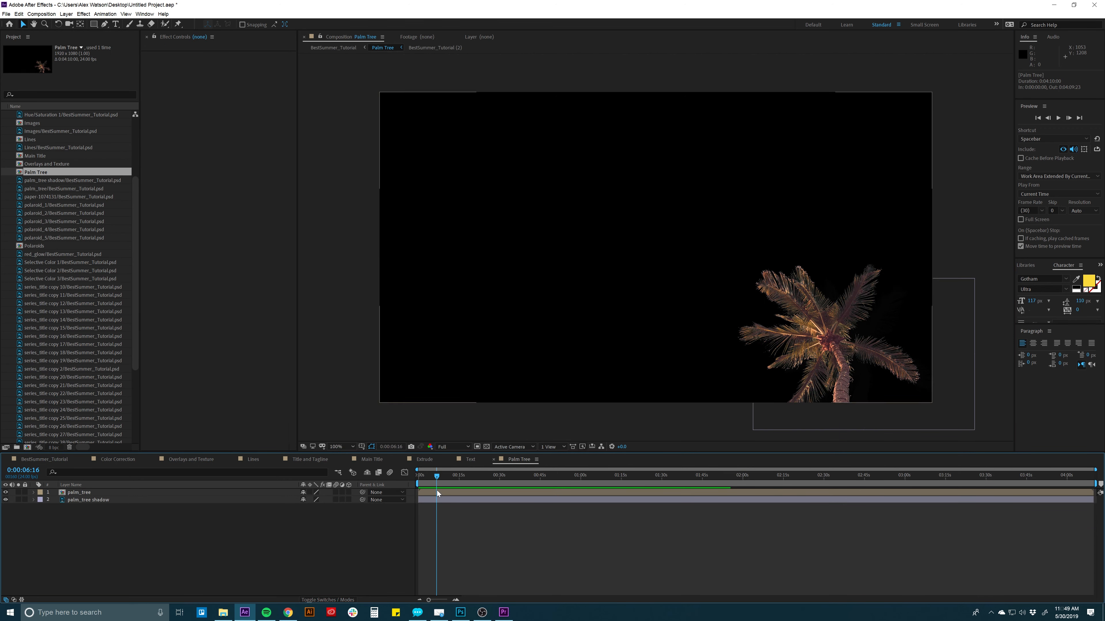
pyautogui.click(437, 493)
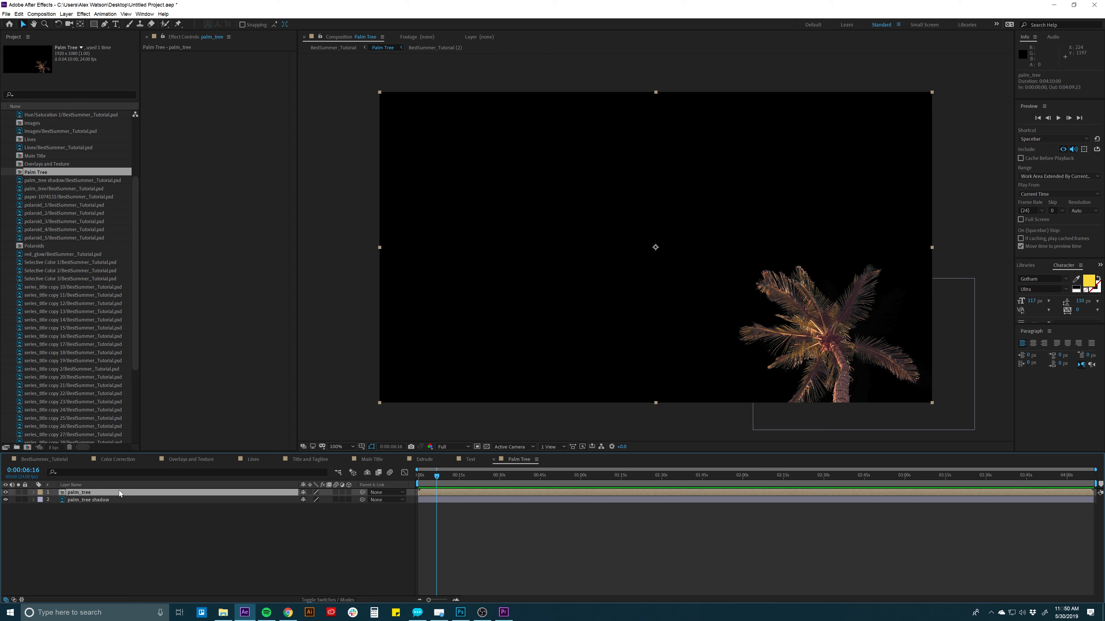
pyautogui.doubleClick(97, 492)
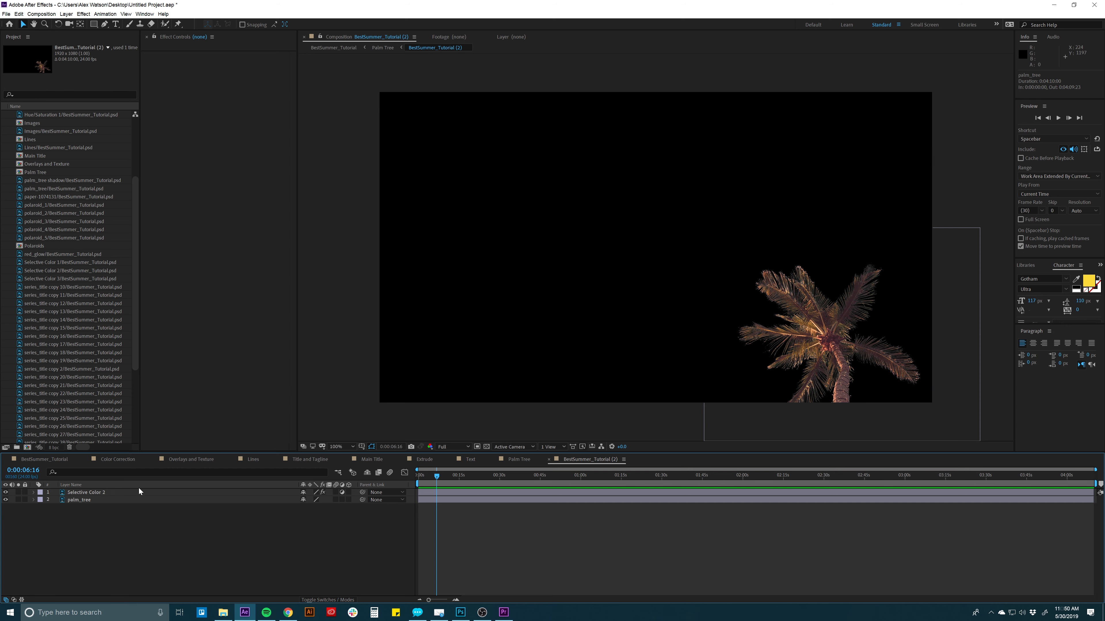
pyautogui.click(518, 460)
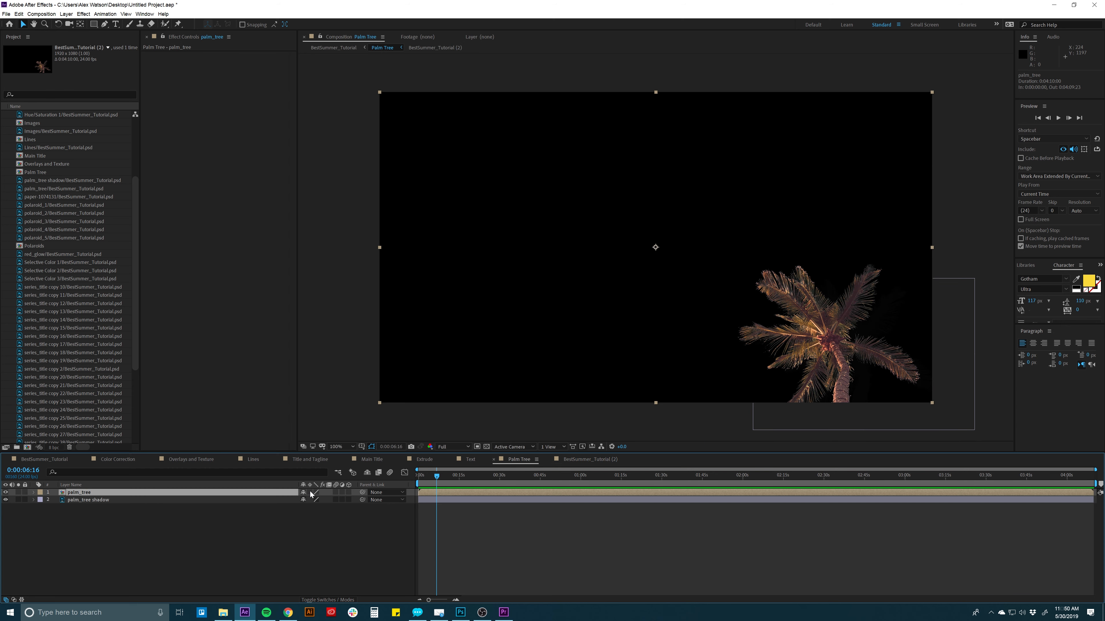
# Step: Enable Collapse Transformations on the palm_tree layer, checking its cropped edges with trial moves that are undone
pyautogui.moveTo(793, 401); pyautogui.dragTo(794, 377)
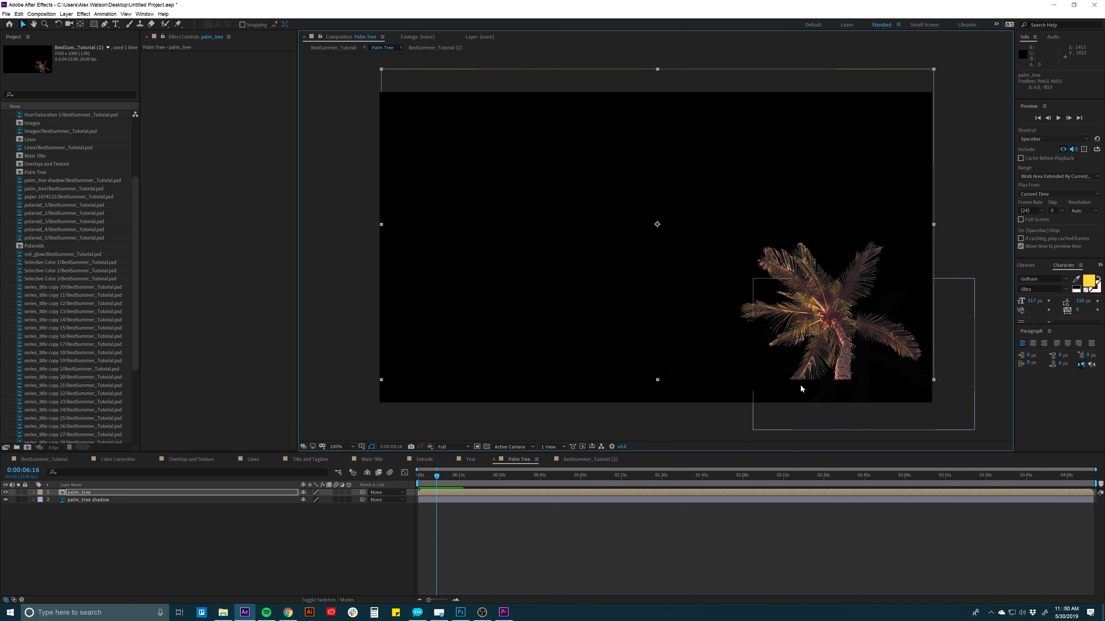
pyautogui.hotkey('ctrl', 'z')
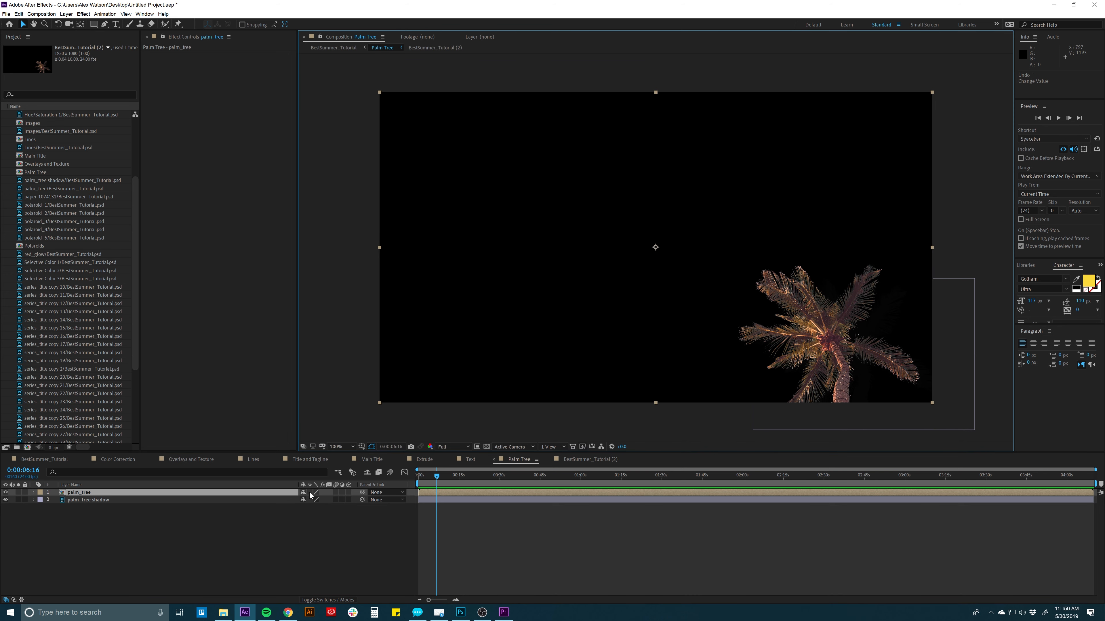
pyautogui.click(309, 493)
pyautogui.moveTo(809, 350); pyautogui.dragTo(809, 336)
pyautogui.moveTo(814, 393); pyautogui.dragTo(807, 350)
pyautogui.hotkey('ctrl', 'z')
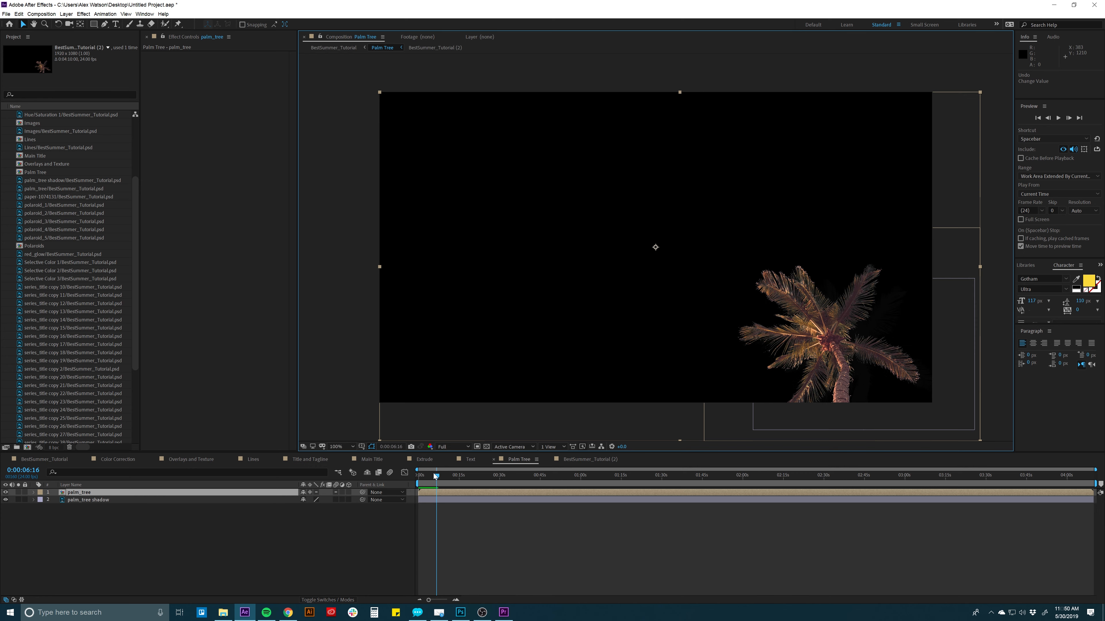
# Step: Return to the BestSummer_Tutorial composition and place the Palm Tree layer's anchor point at the trunk's base, just below the frame
pyautogui.click(45, 459)
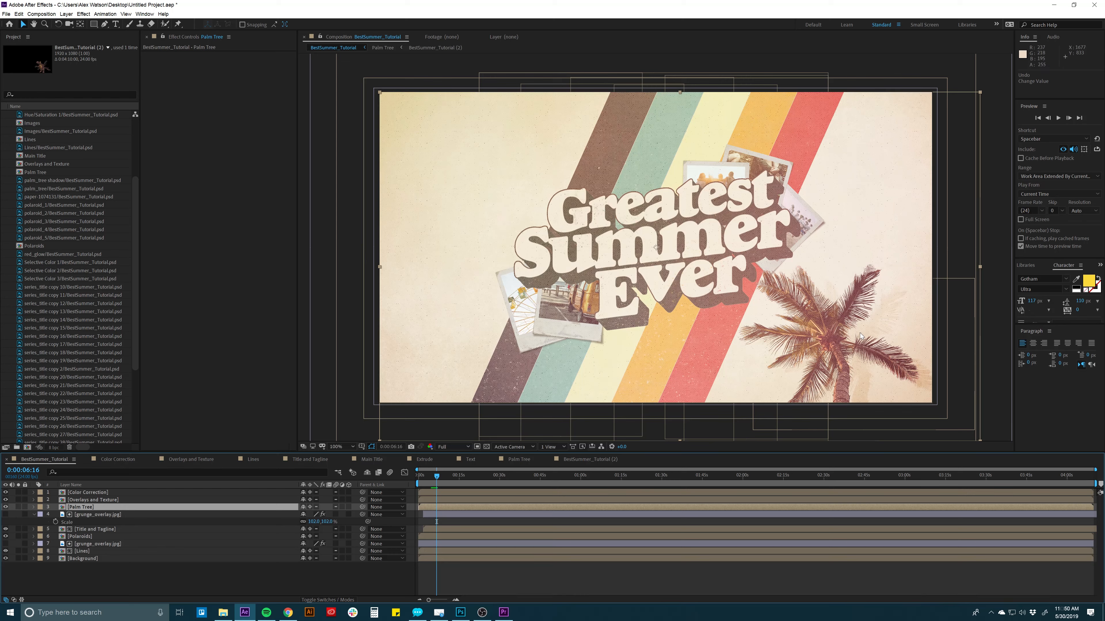
pyautogui.click(439, 506)
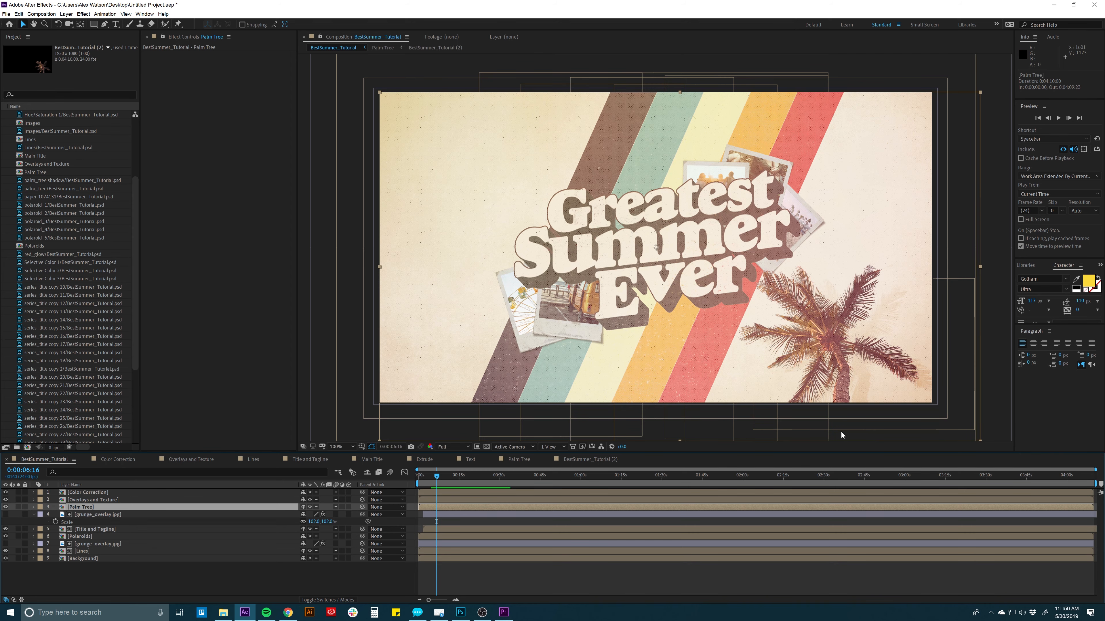
pyautogui.scroll(-2, 838, 422)
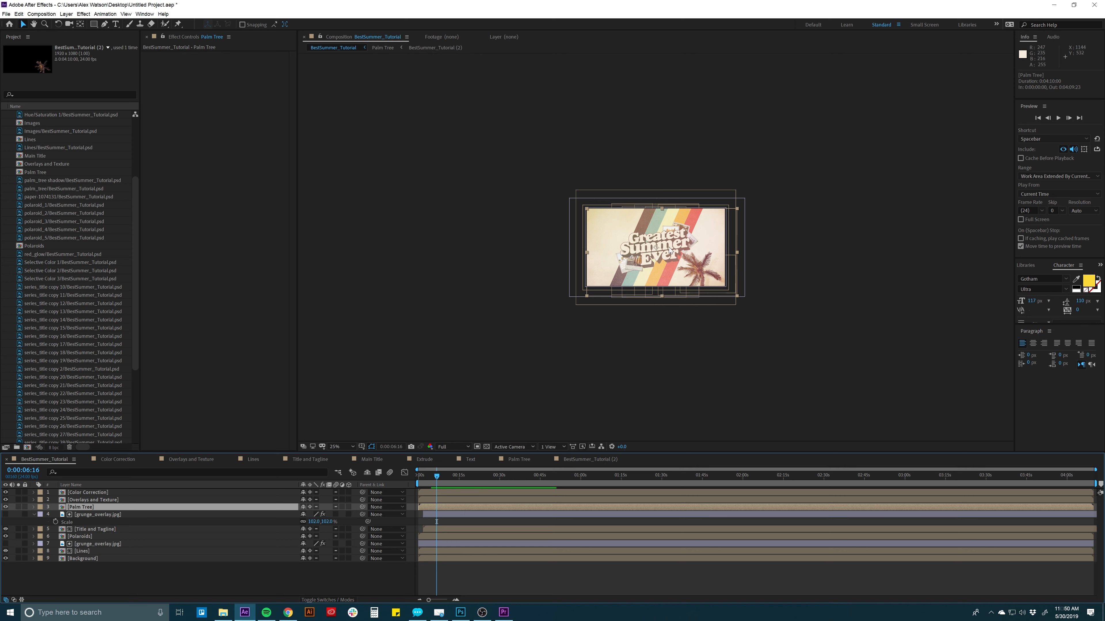
pyautogui.press('y')
pyautogui.scroll(2, 656, 248)
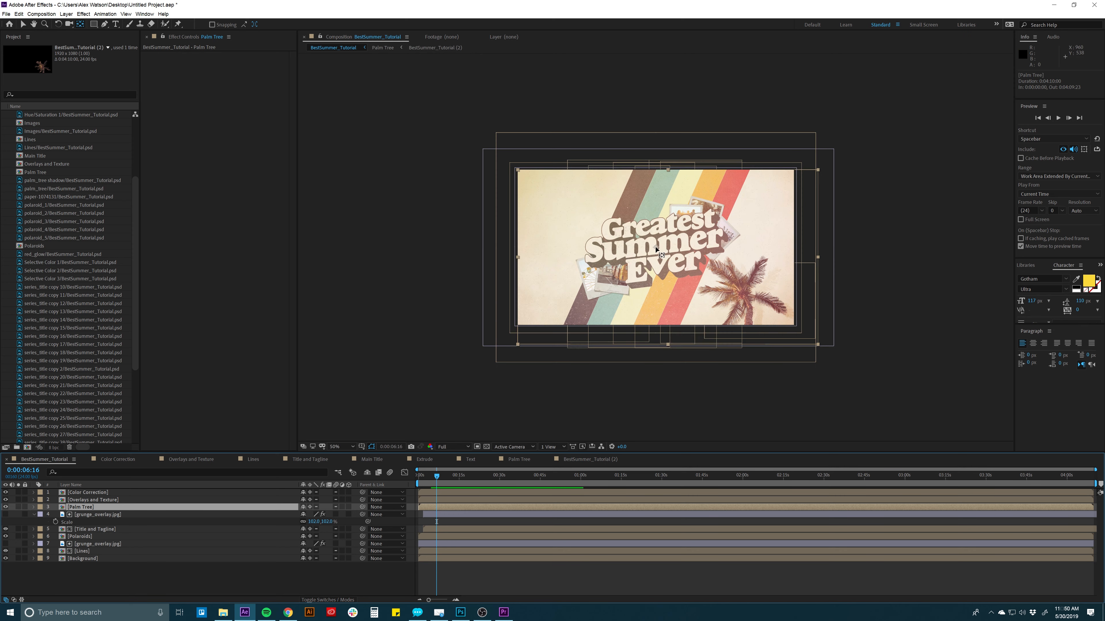
pyautogui.scroll(2, 657, 248)
pyautogui.moveTo(657, 246); pyautogui.dragTo(809, 431)
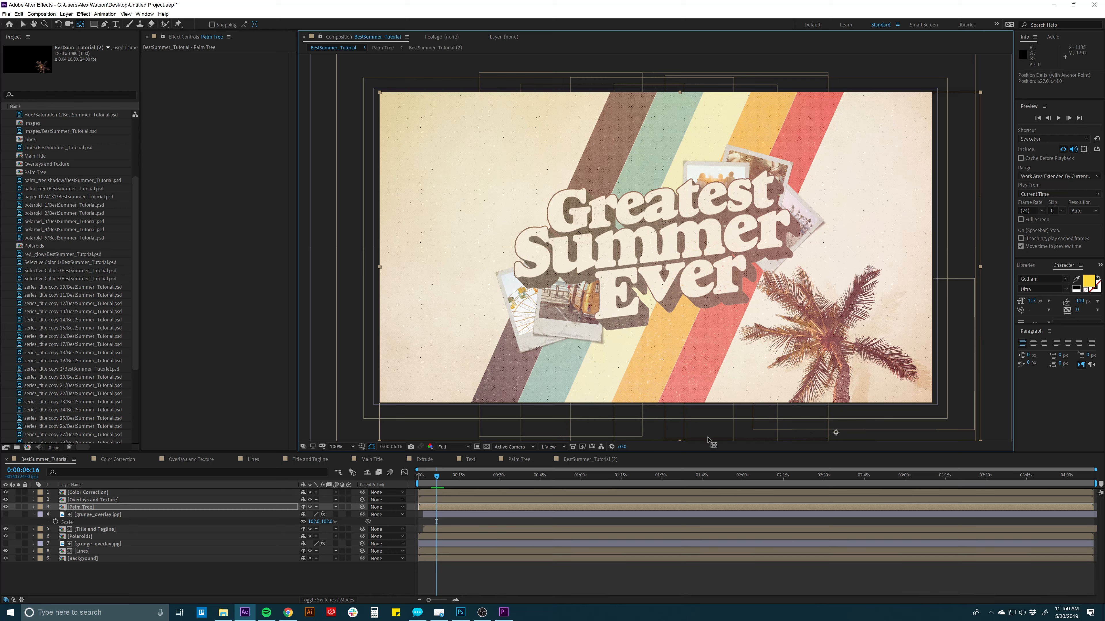
# Step: Add a 0° Rotation keyframe to the Palm Tree layer at about 0:00:06:15
pyautogui.press('r')
pyautogui.press('w')
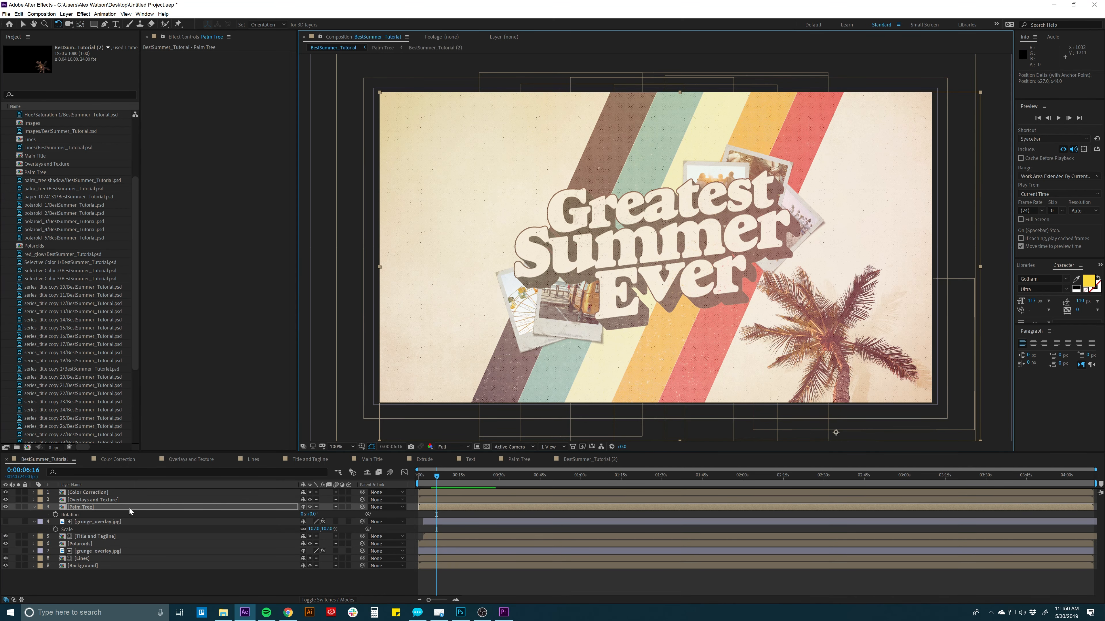
pyautogui.click(56, 515)
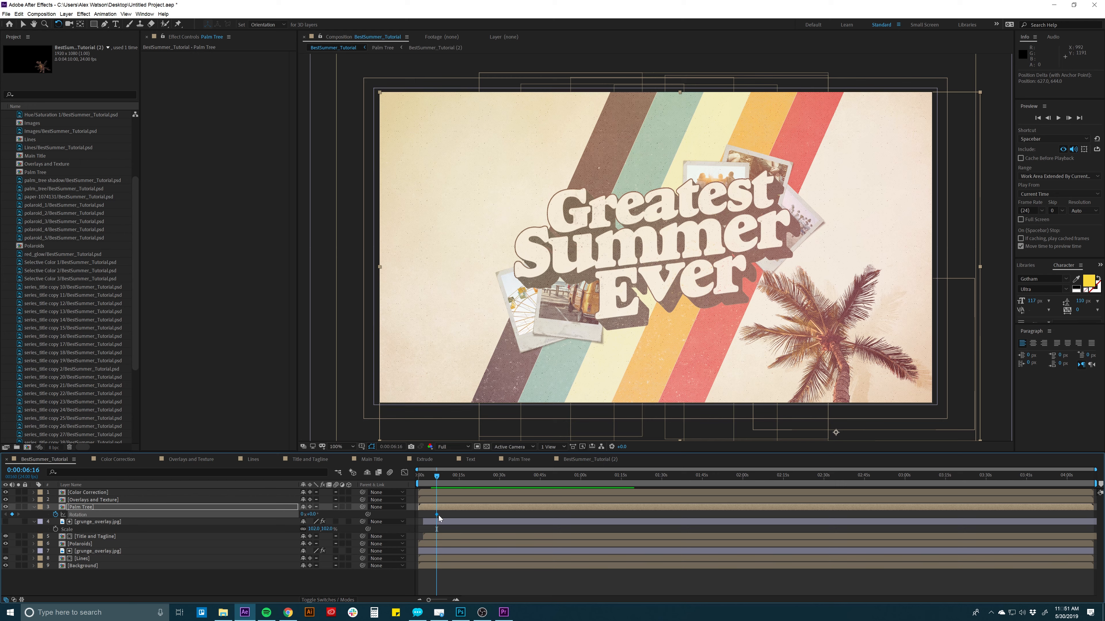
pyautogui.moveTo(435, 516); pyautogui.dragTo(441, 518)
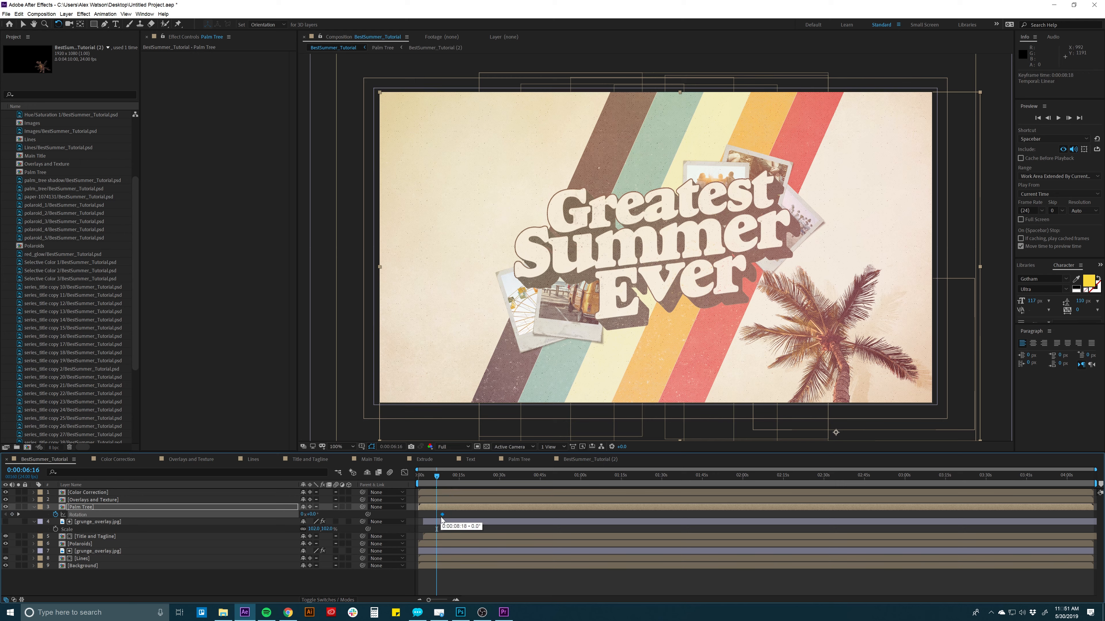
pyautogui.press('=')
pyautogui.press('=')
pyautogui.press('=')
pyautogui.hscroll(-2, 444, 517)
pyautogui.hscroll(-2, 445, 517)
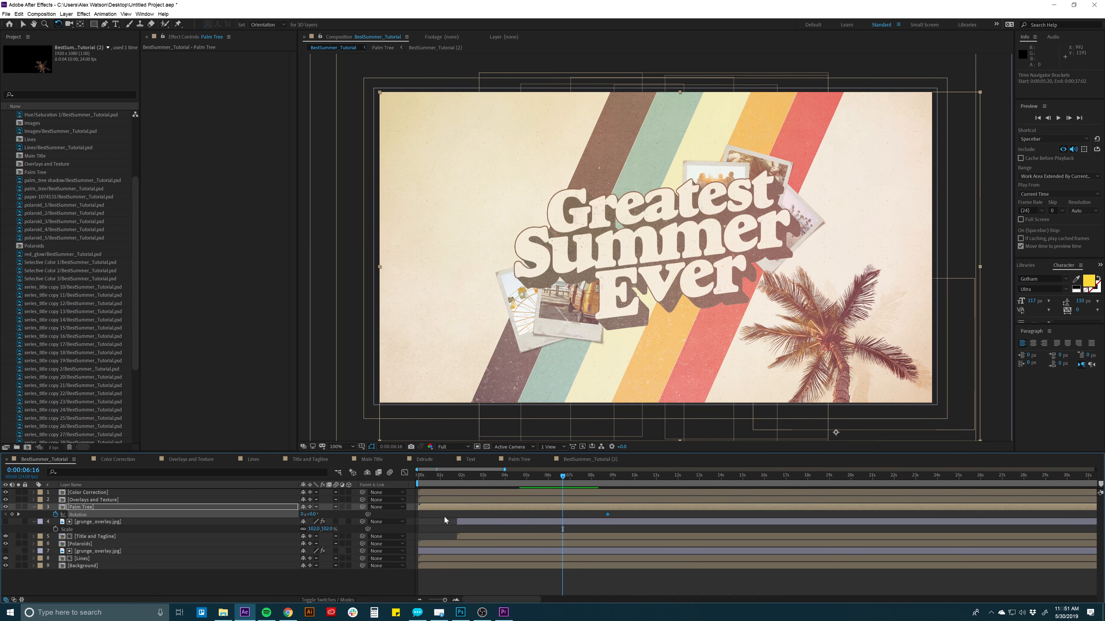
pyautogui.moveTo(606, 514); pyautogui.dragTo(560, 519)
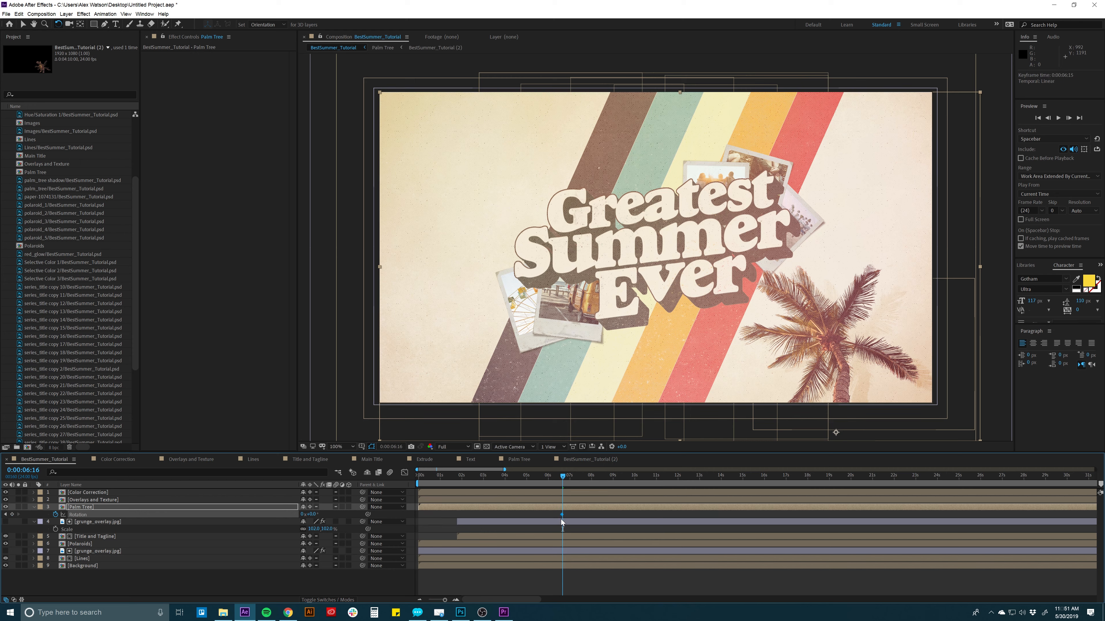
# Step: At 0:00:03:01, rotate the Palm Tree layer clockwise to about 138° so the tree swings completely out of frame
pyautogui.moveTo(541, 476); pyautogui.dragTo(484, 482)
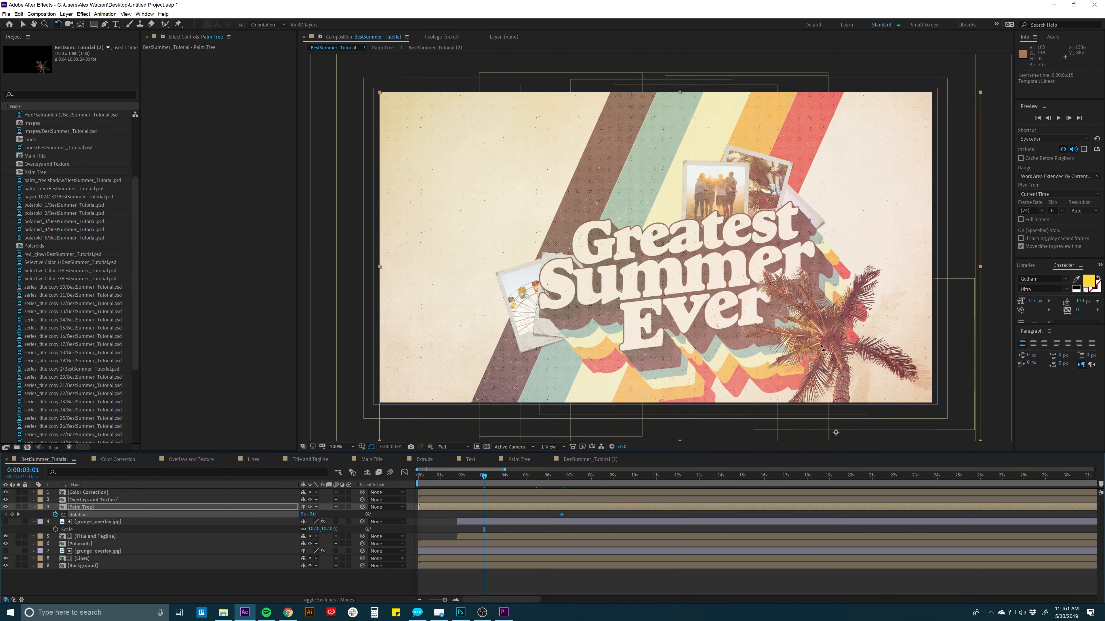
pyautogui.moveTo(809, 326); pyautogui.dragTo(818, 305)
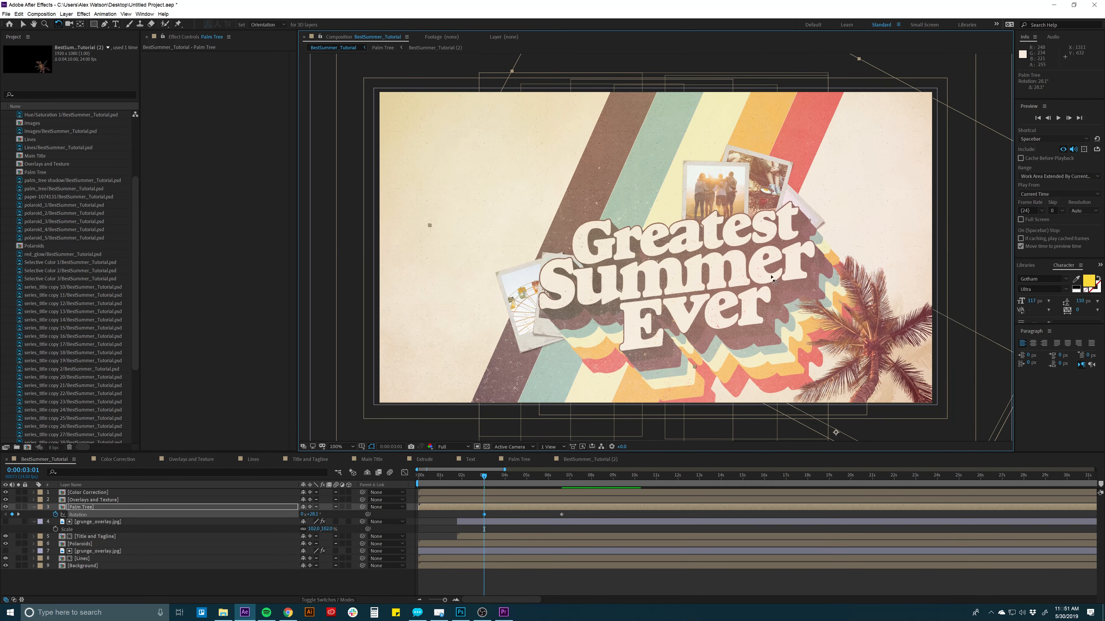
pyautogui.moveTo(863, 338); pyautogui.dragTo(940, 479)
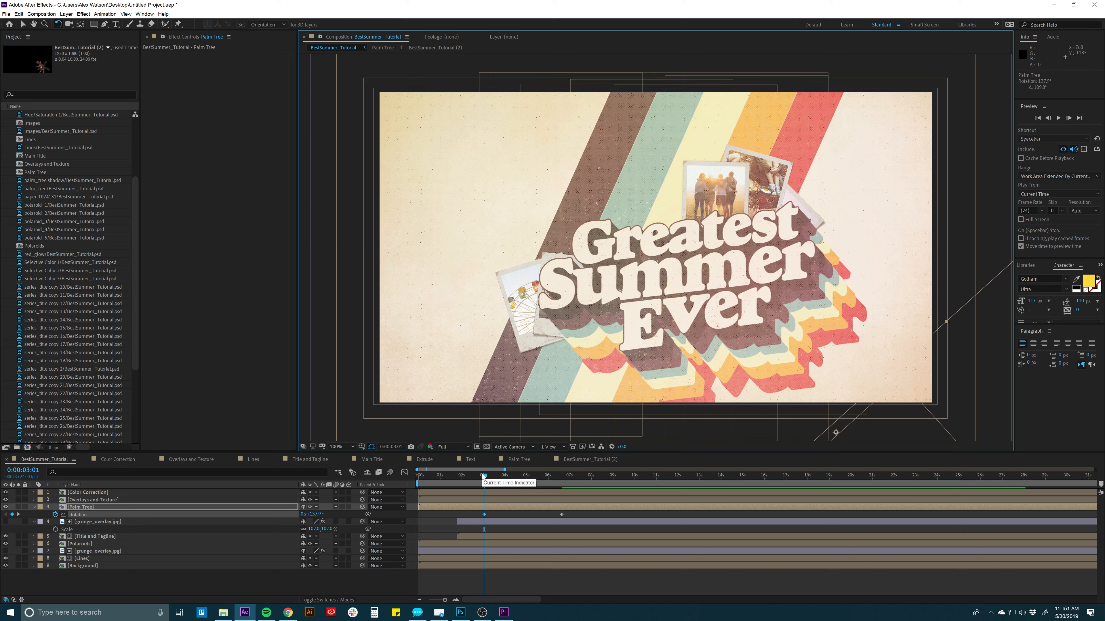
# Step: Set the Palm Tree's second Rotation keyframe to -8° and move it earlier to about 0:00:04:08
pyautogui.moveTo(482, 476); pyautogui.dragTo(559, 481)
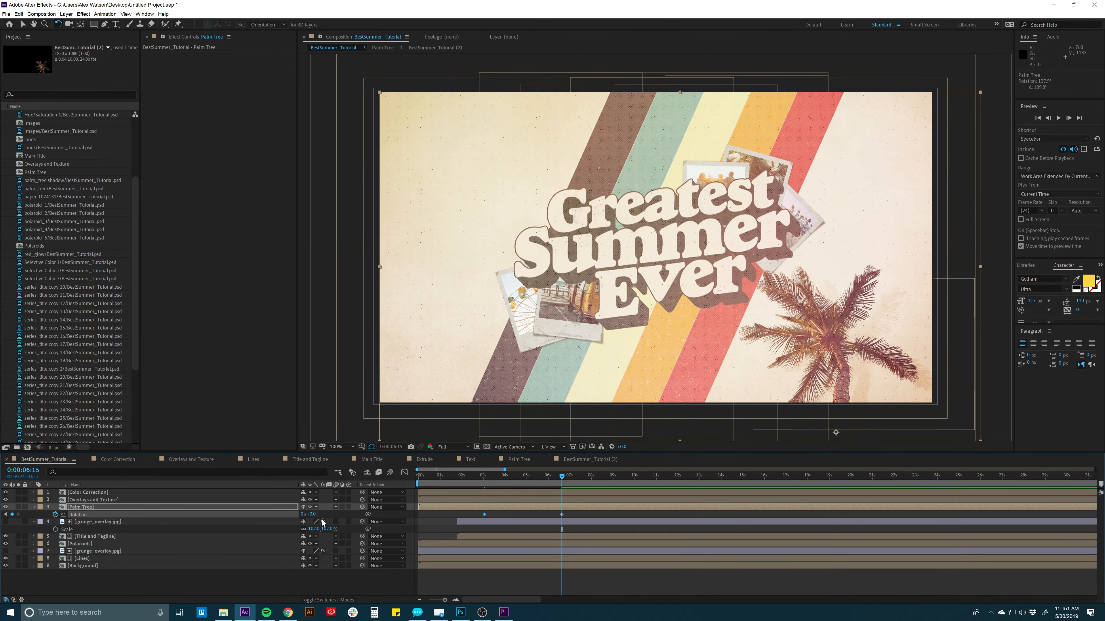
pyautogui.moveTo(313, 517); pyautogui.dragTo(311, 514)
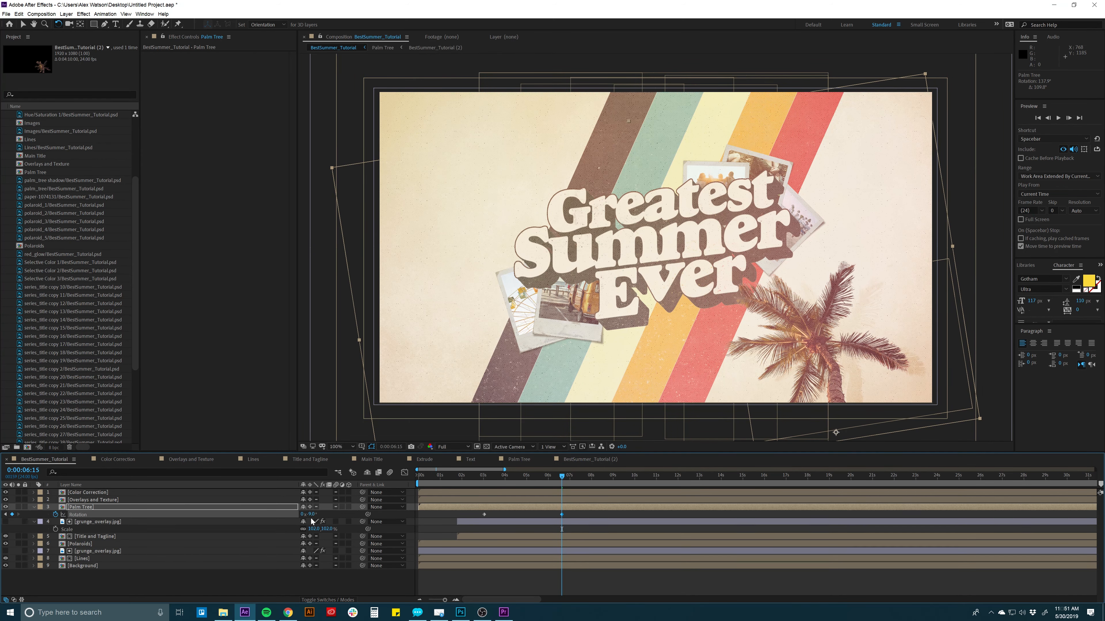
pyautogui.click(310, 514)
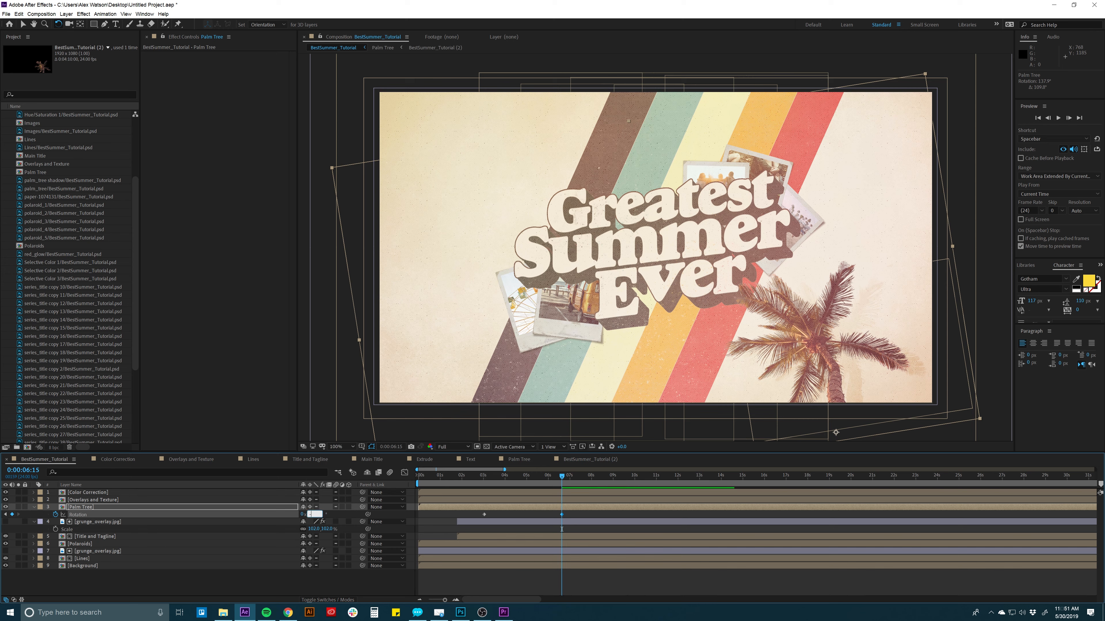
pyautogui.press('Return')
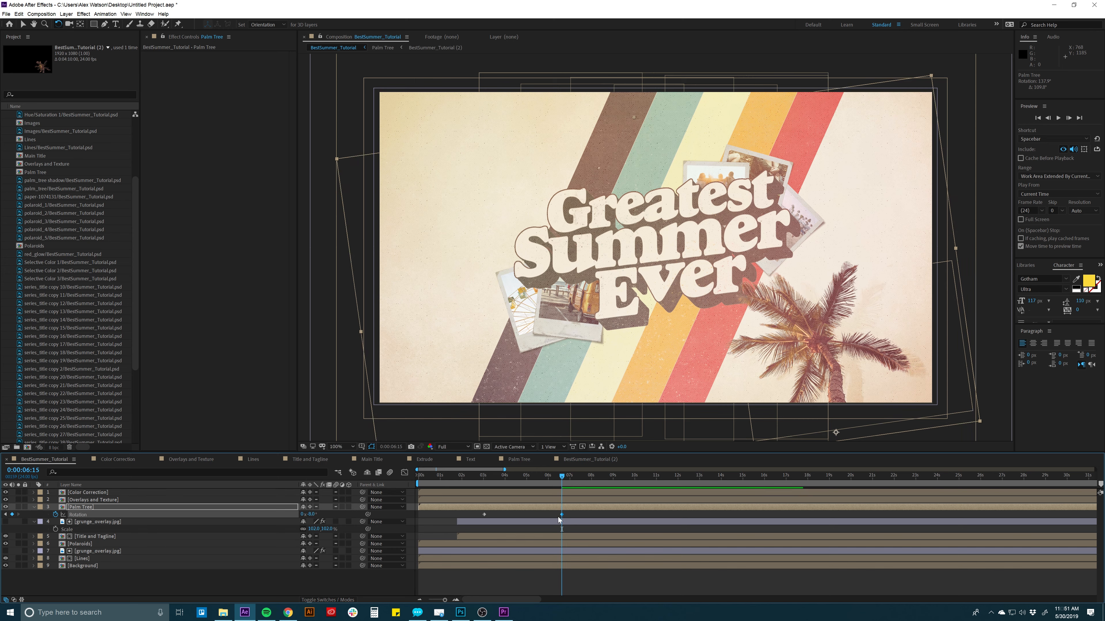
pyautogui.moveTo(561, 515); pyautogui.dragTo(512, 514)
pyautogui.click(535, 476)
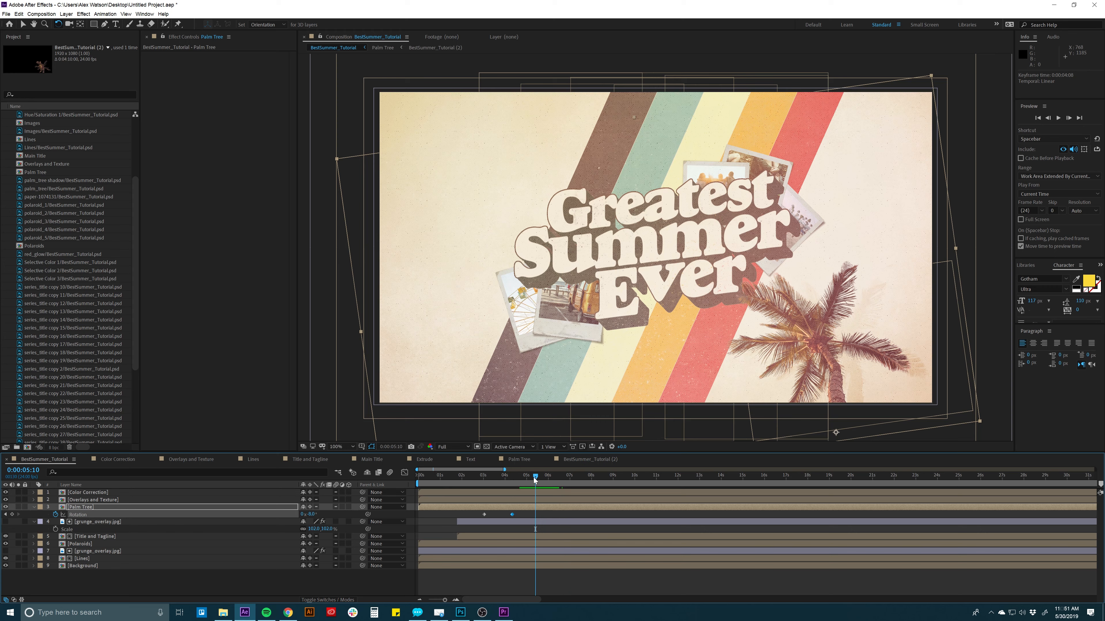
# Step: Add Palm Tree Rotation keyframes of 6° at 0:00:05:11 and -4° at about 0:00:06:13
pyautogui.click(314, 514)
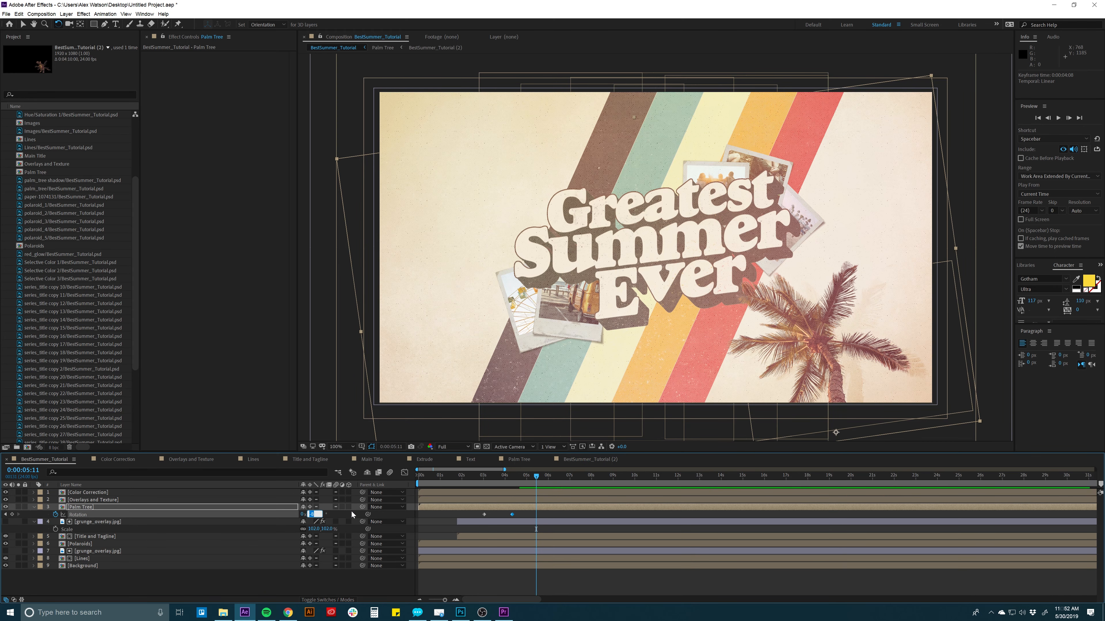
pyautogui.write('6')
pyautogui.press('Return')
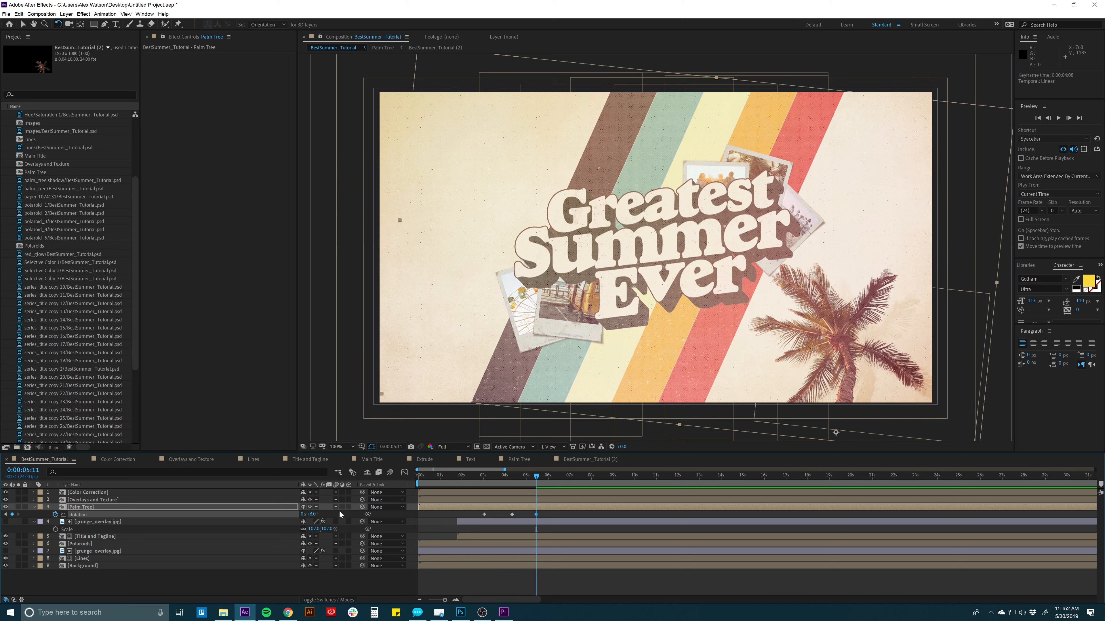
pyautogui.click(563, 476)
pyautogui.moveTo(564, 476); pyautogui.dragTo(560, 476)
pyautogui.press('Return')
# Step: Add Palm Tree Rotation keyframes of 2° at 0:00:07:15, -1° at 0:00:08:16 and 0° at 0:00:09:17
pyautogui.moveTo(559, 476); pyautogui.dragTo(583, 477)
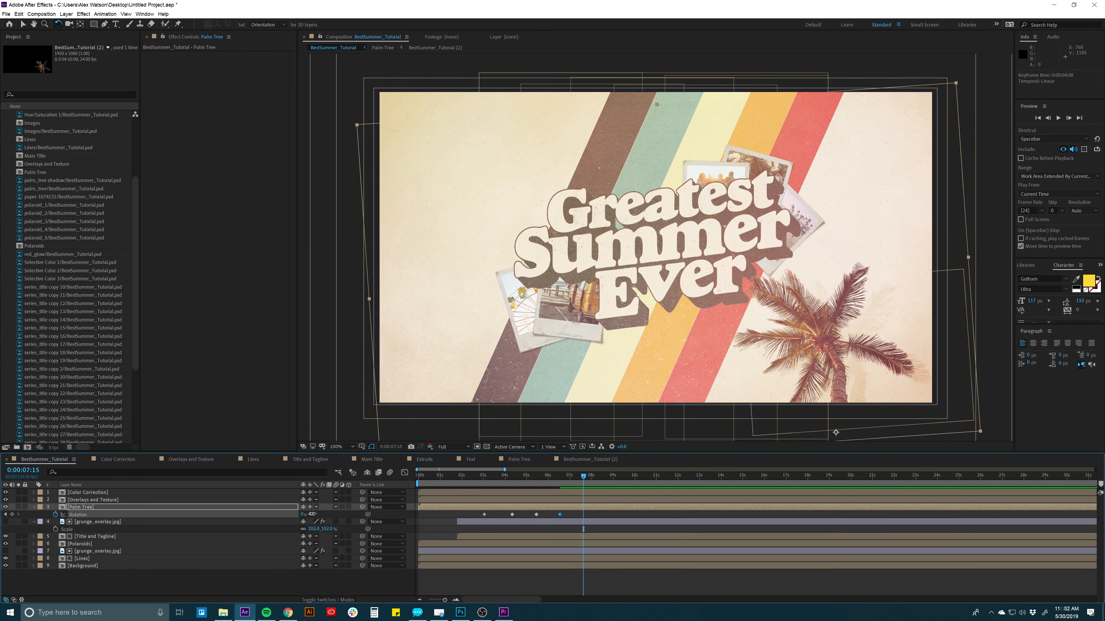
pyautogui.press('Return')
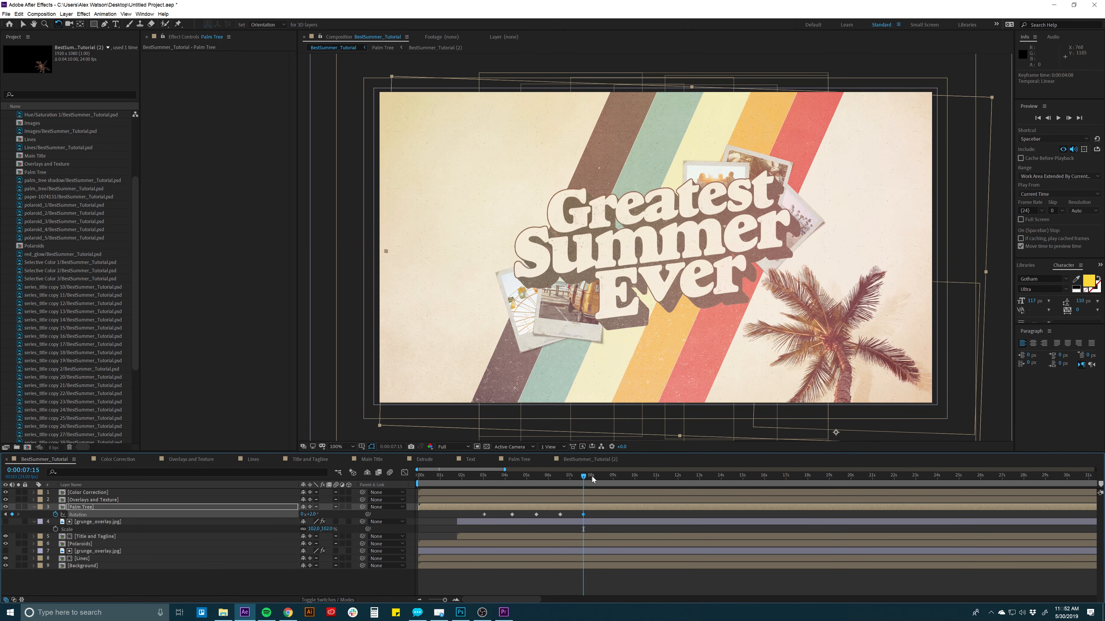
pyautogui.click(606, 475)
pyautogui.write('-1')
pyautogui.press('Return')
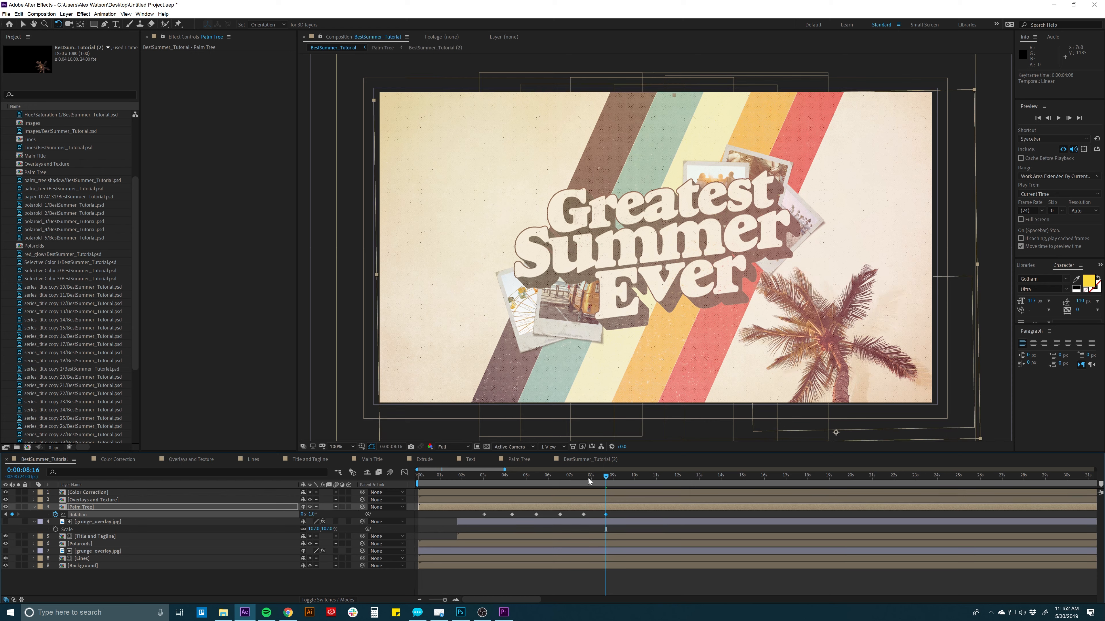
pyautogui.click(627, 474)
pyautogui.press('Return')
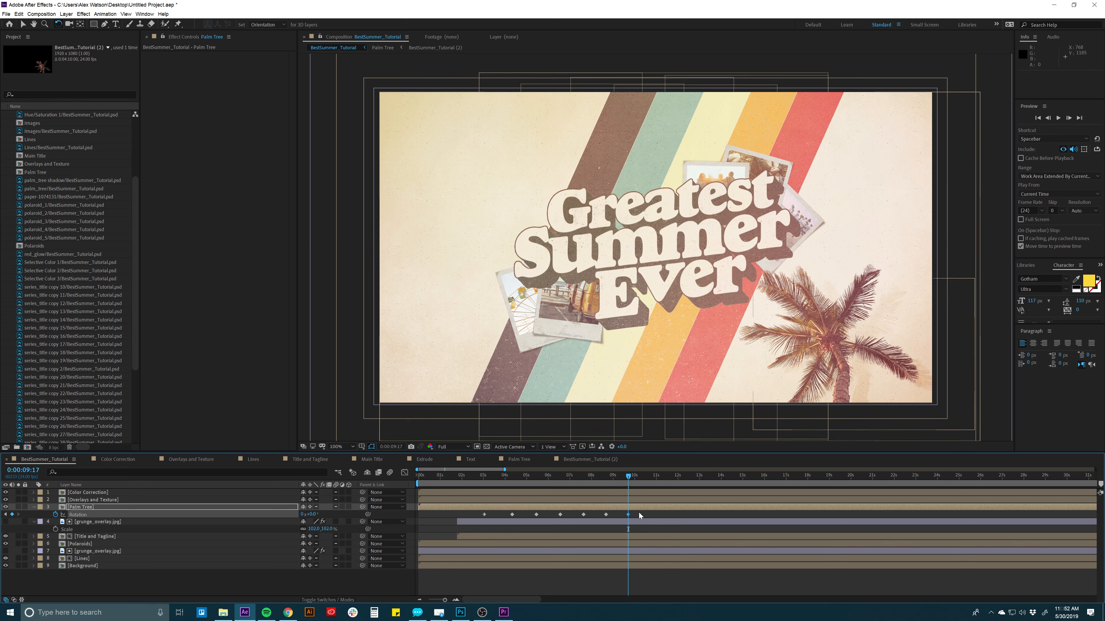
# Step: Apply Easy Ease to all of the Palm Tree layer's Rotation keyframes
pyautogui.moveTo(638, 513); pyautogui.dragTo(479, 523)
pyautogui.rightClick(483, 515)
pyautogui.moveTo(565, 509)
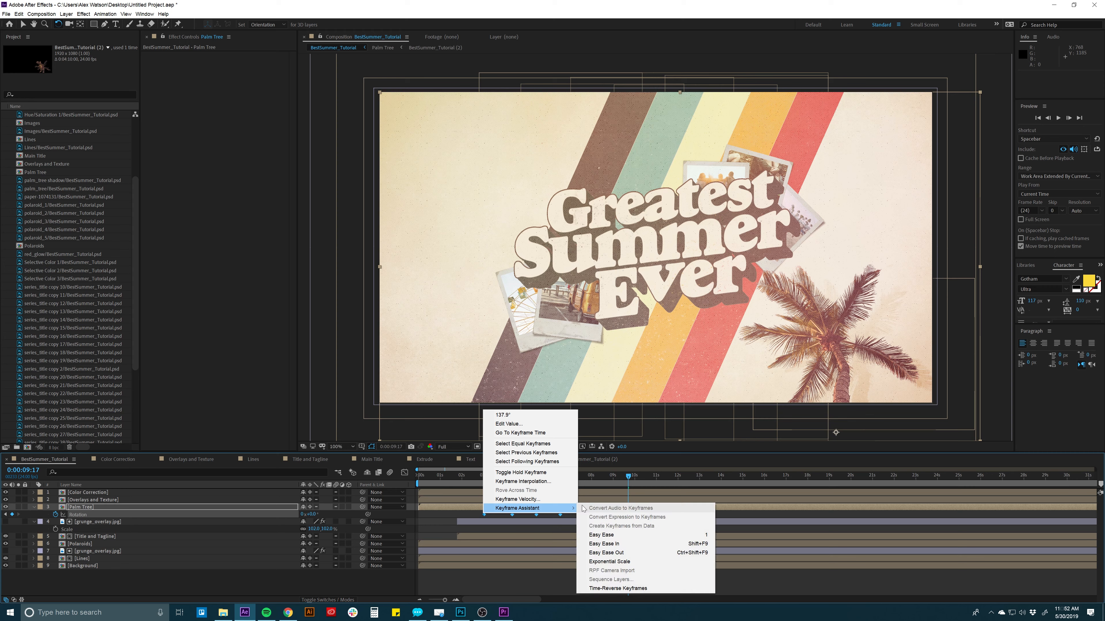
pyautogui.click(601, 535)
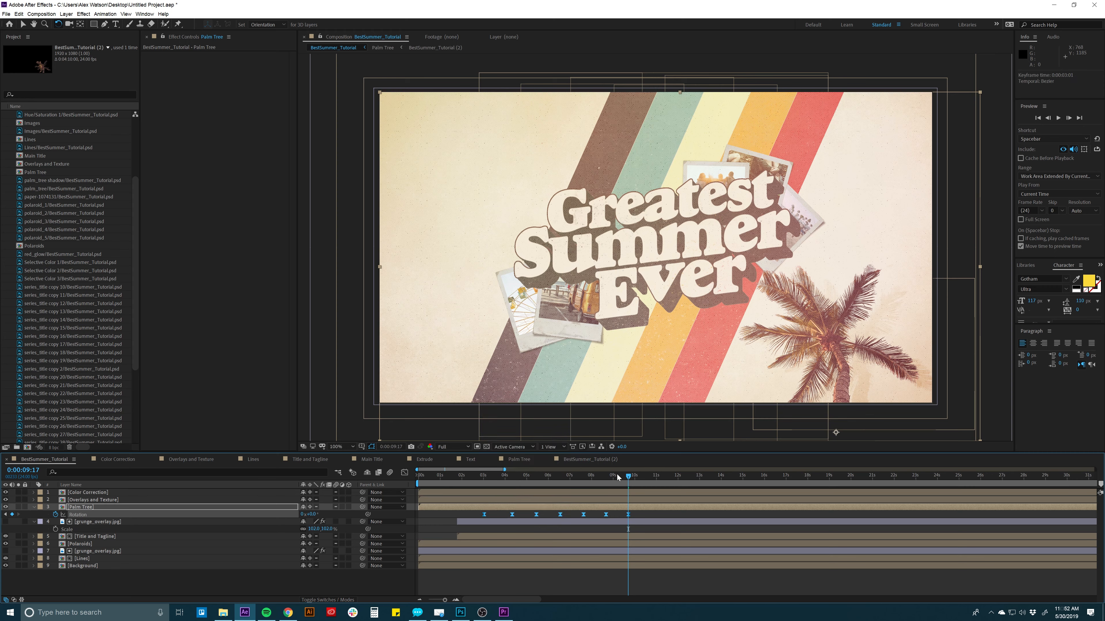
# Step: End the work area at 0:00:10:21 and preview the animation at Third resolution
pyautogui.press('space')
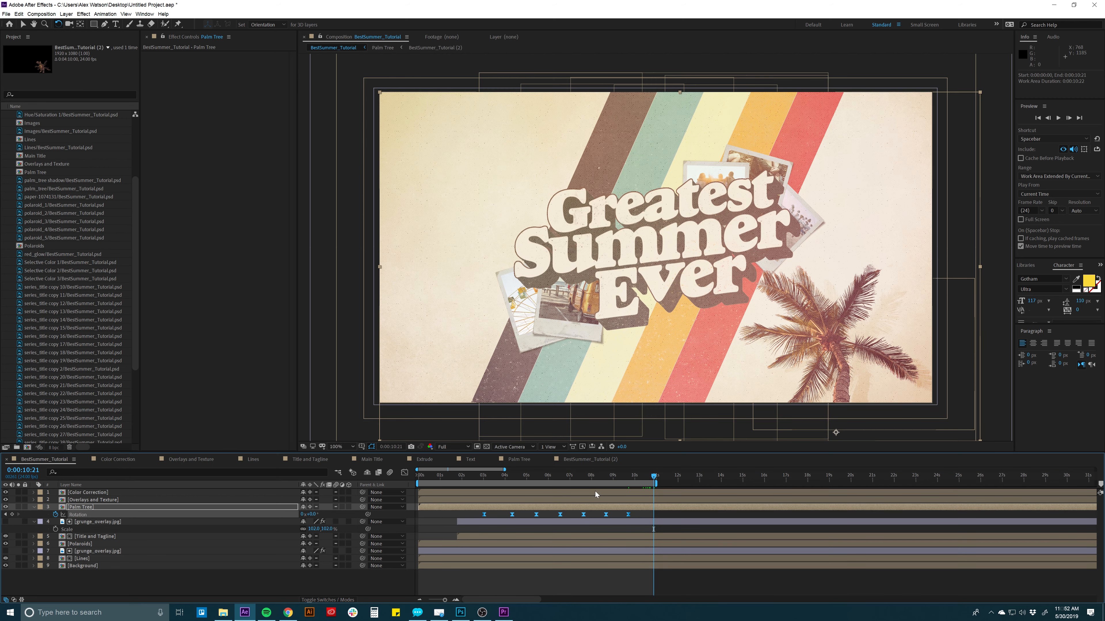
pyautogui.click(452, 446)
pyautogui.click(451, 487)
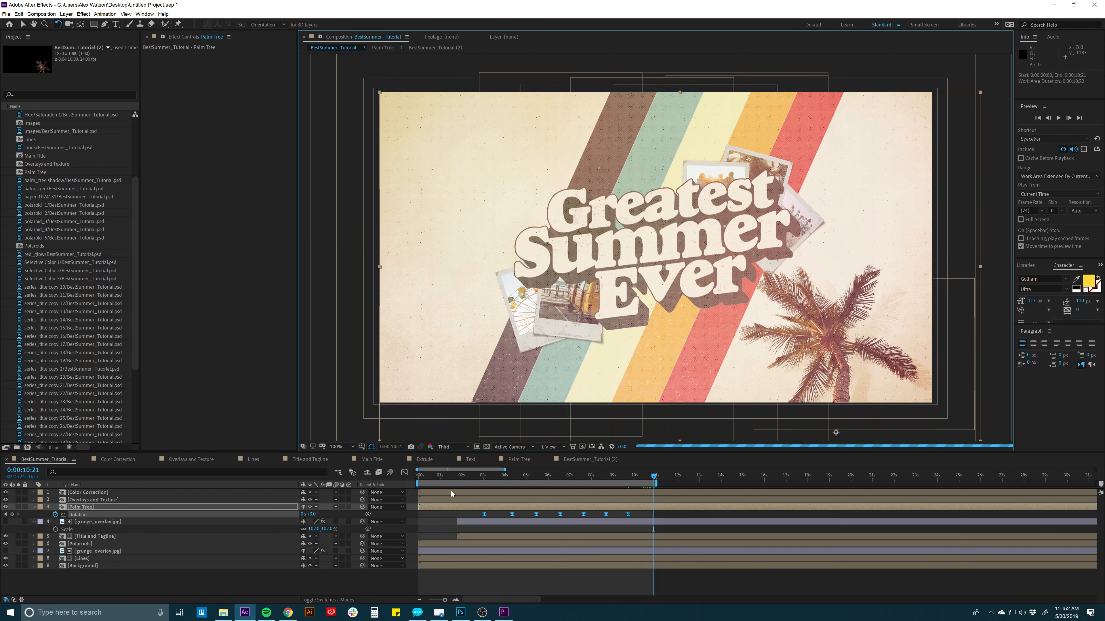
pyautogui.click(461, 513)
pyautogui.press('space')
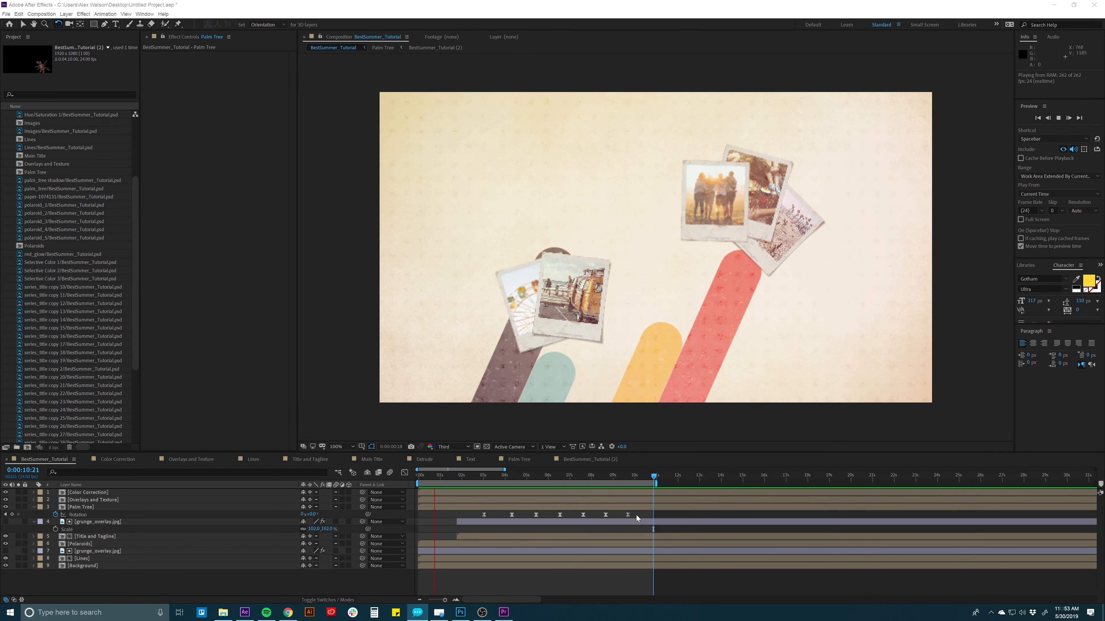
# Step: Examine the Palm Tree's Rotation curve in the Graph Editor and scrub through the tree's swing
pyautogui.moveTo(609, 516); pyautogui.dragTo(464, 520)
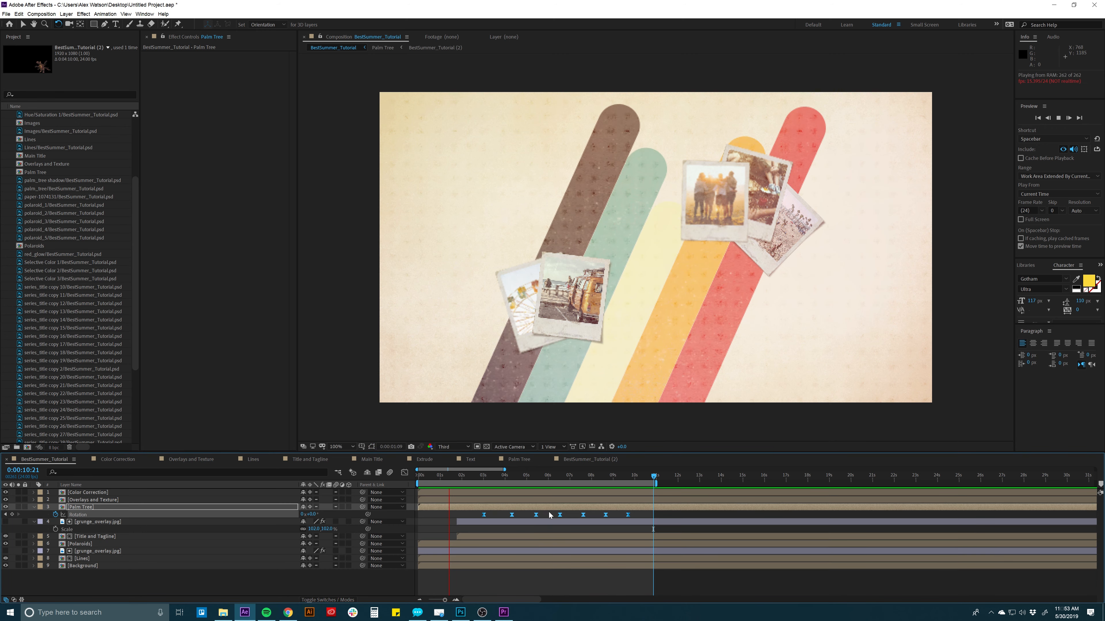
pyautogui.click(404, 473)
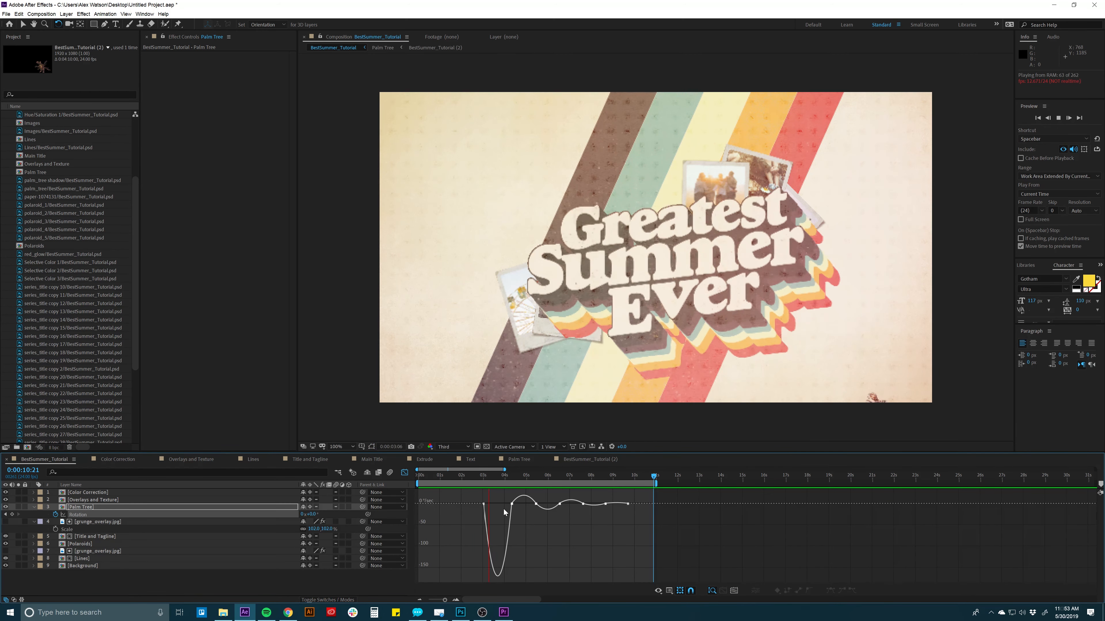
pyautogui.press('space')
pyautogui.moveTo(497, 478); pyautogui.dragTo(621, 479)
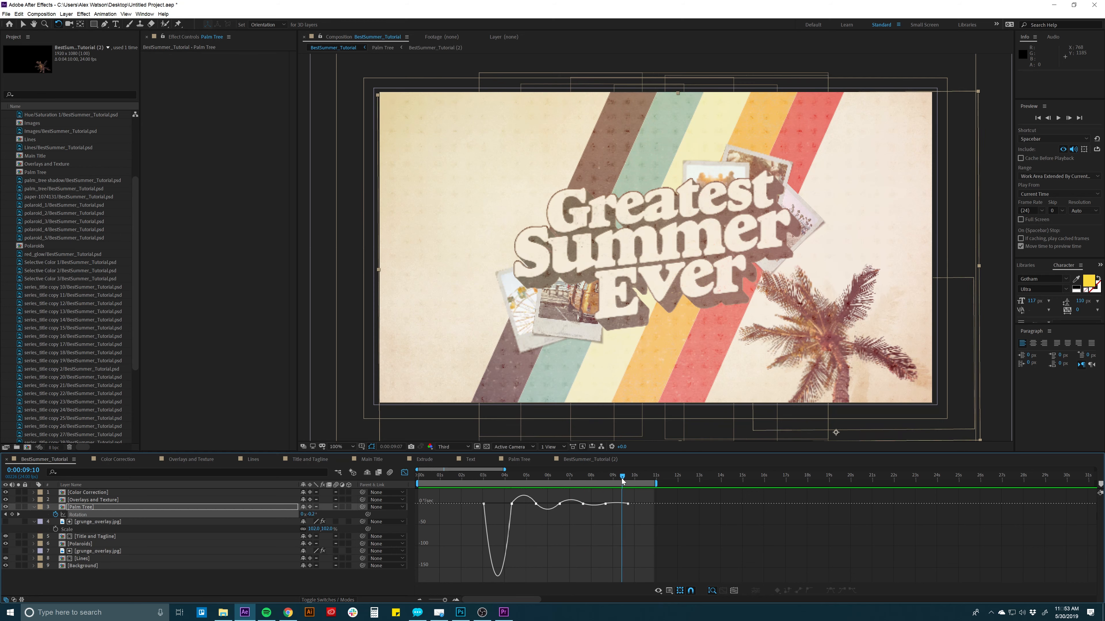
pyautogui.click(404, 473)
# Step: Collapse all layer properties and open the Images composition nested inside the Polaroids precomp
pyautogui.click(463, 512)
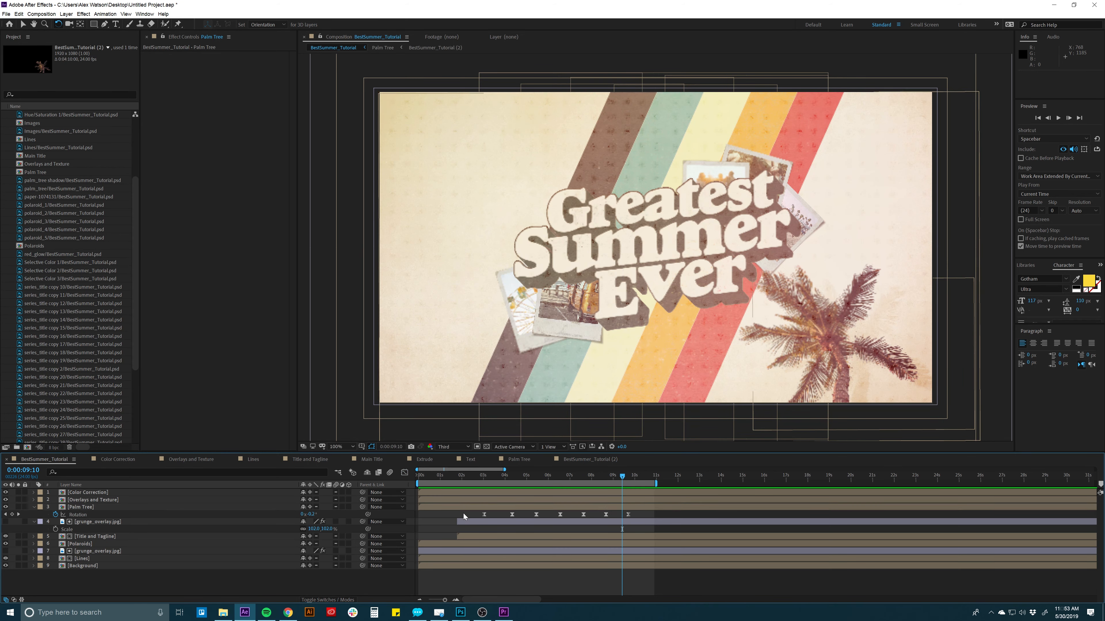
pyautogui.hotkey('ctrl', 'a')
pyautogui.press('u')
pyautogui.click(441, 559)
pyautogui.click(91, 530)
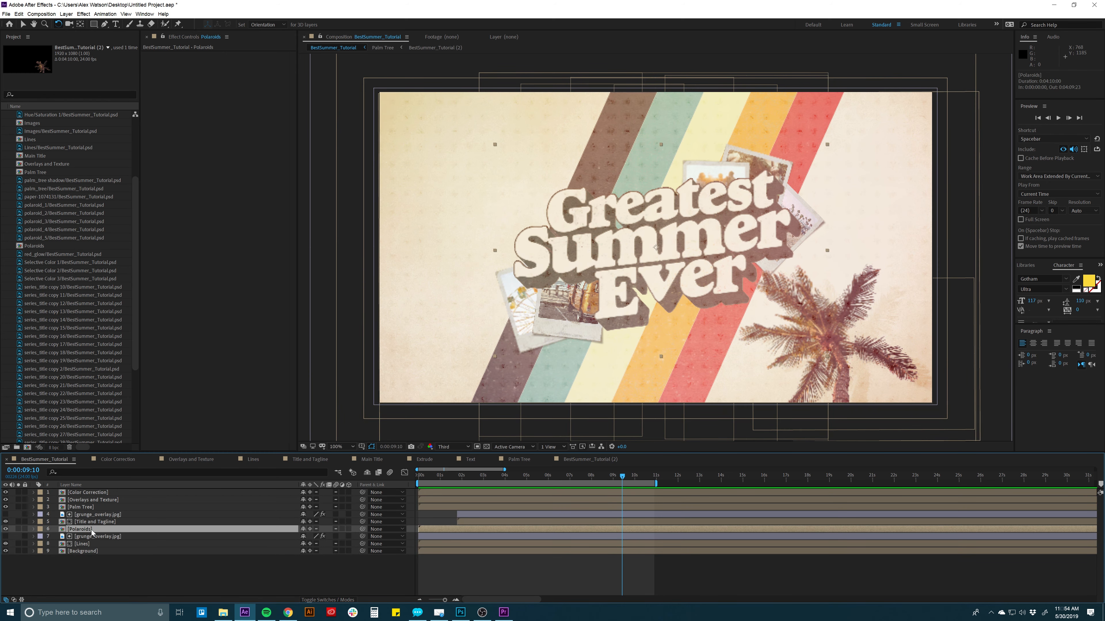
pyautogui.doubleClick(80, 529)
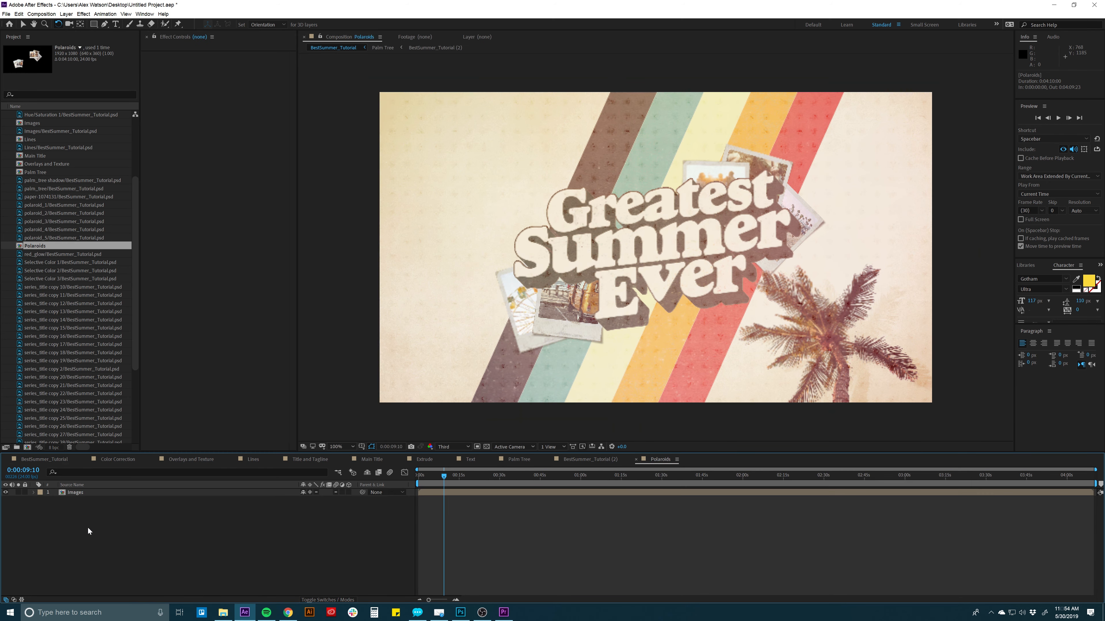
pyautogui.click(435, 492)
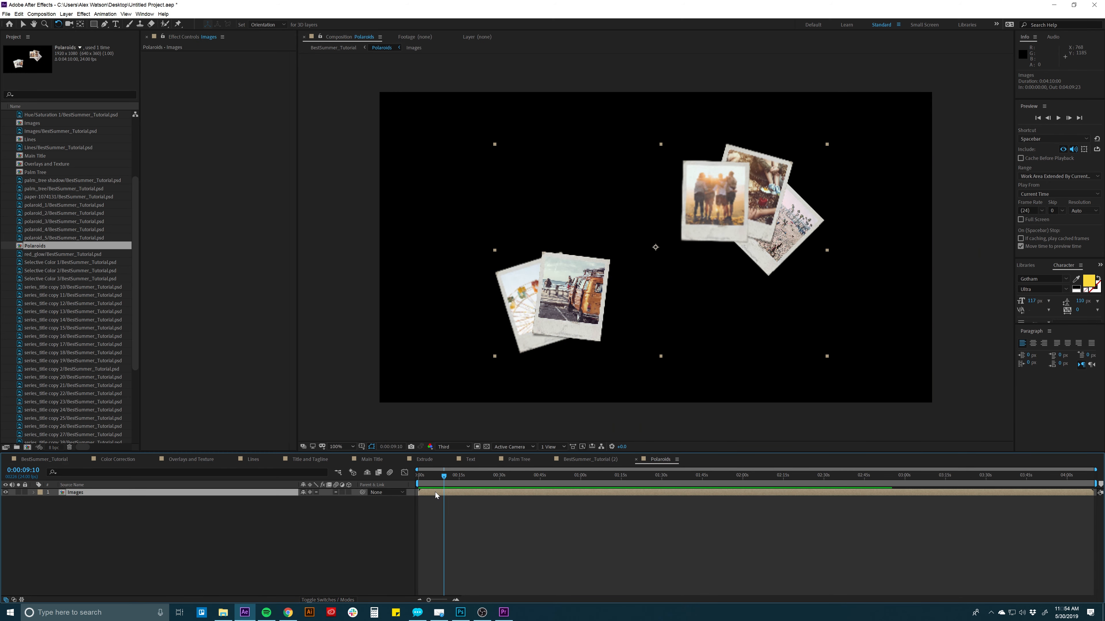
pyautogui.doubleClick(112, 492)
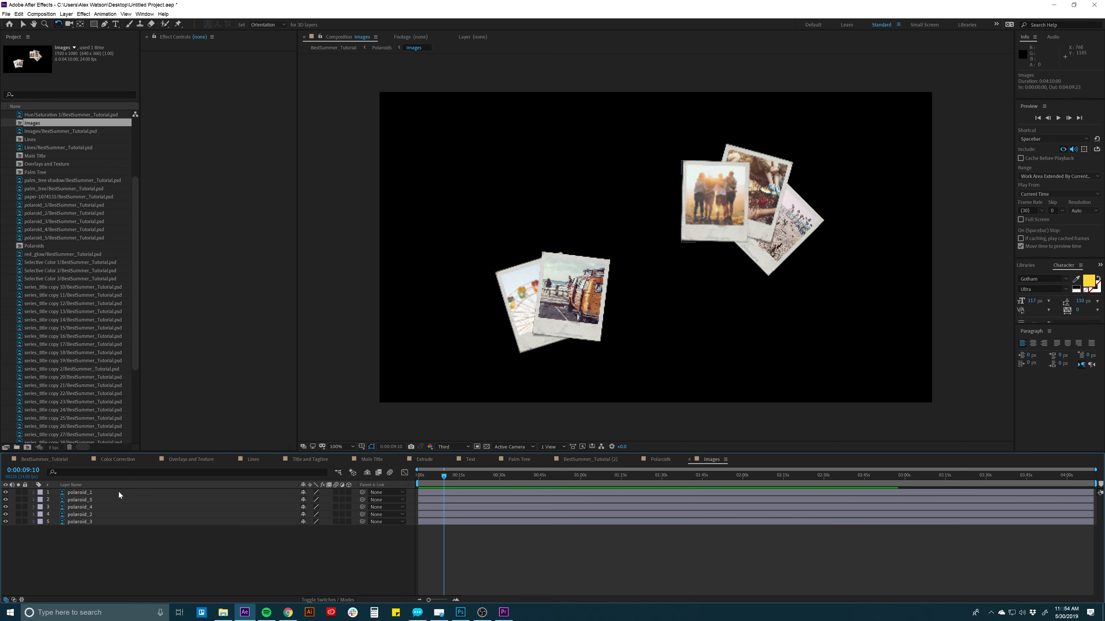
# Step: Select the polaroid_5 layer and display the Images composition at Full resolution
pyautogui.click(119, 500)
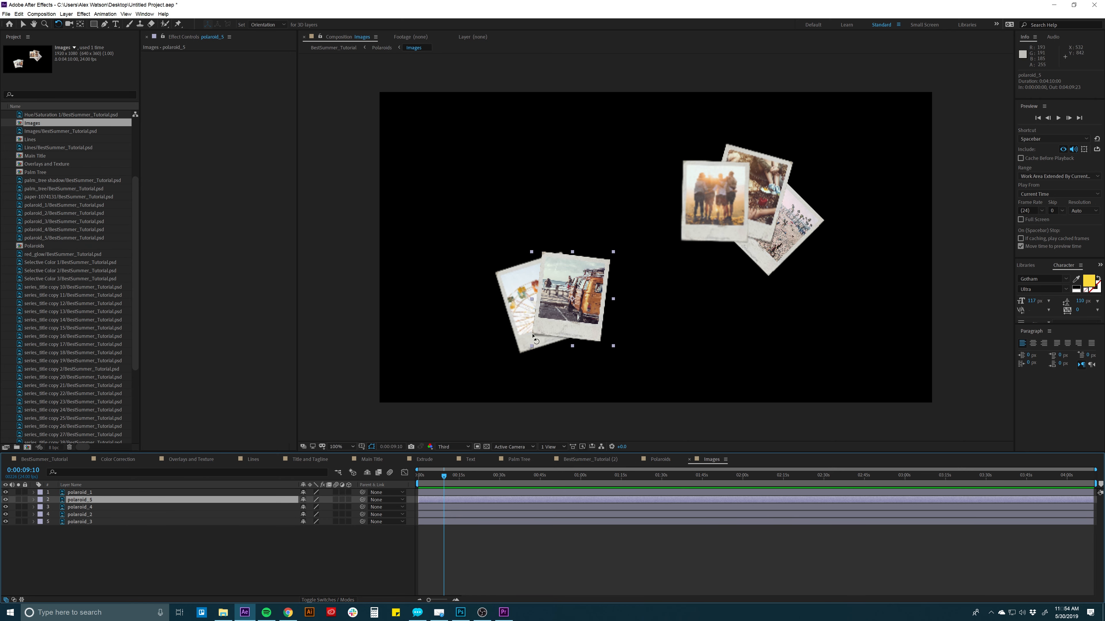
pyautogui.press('v')
pyautogui.click(452, 446)
pyautogui.click(450, 456)
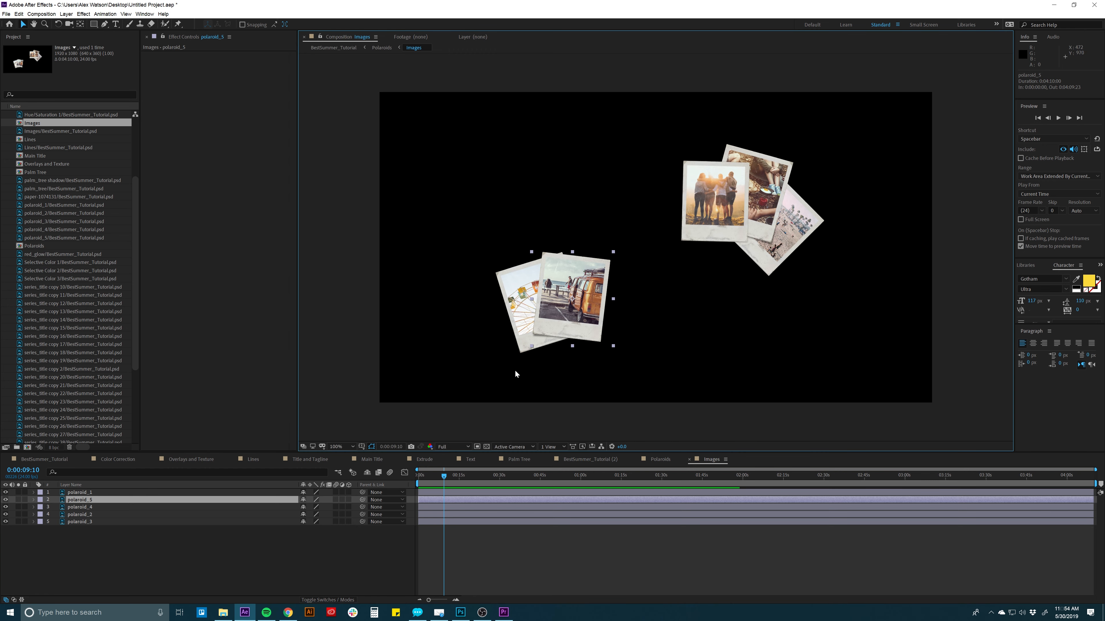
# Step: Try scaling the polaroid_5 layer up to about 394% and undo the enlargement
pyautogui.press('s')
pyautogui.moveTo(315, 507); pyautogui.dragTo(438, 501)
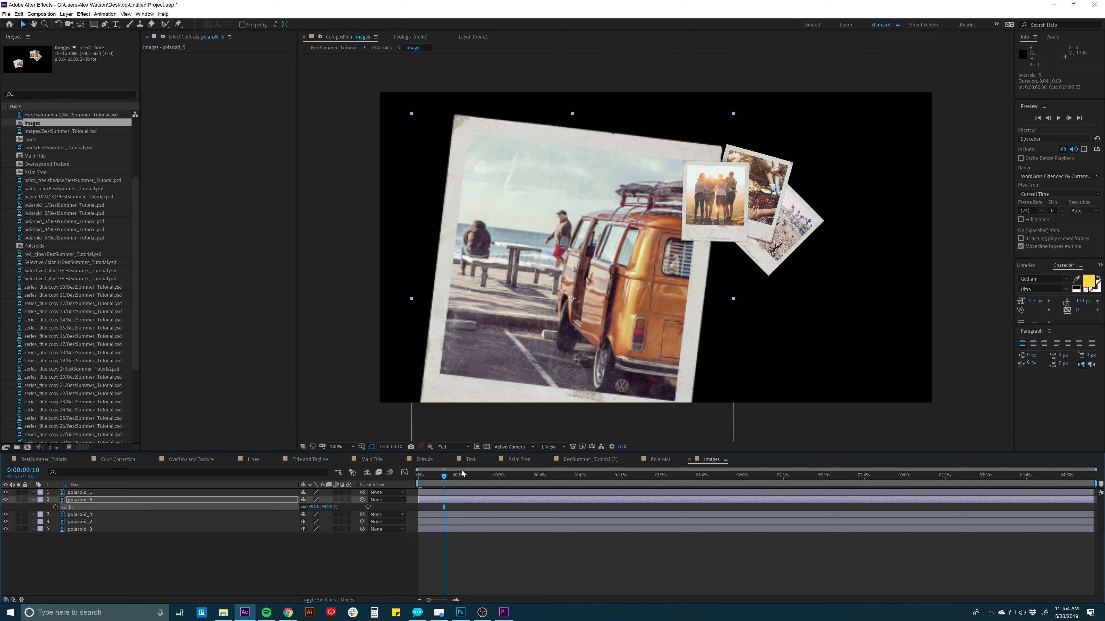
pyautogui.hotkey('ctrl', 'z')
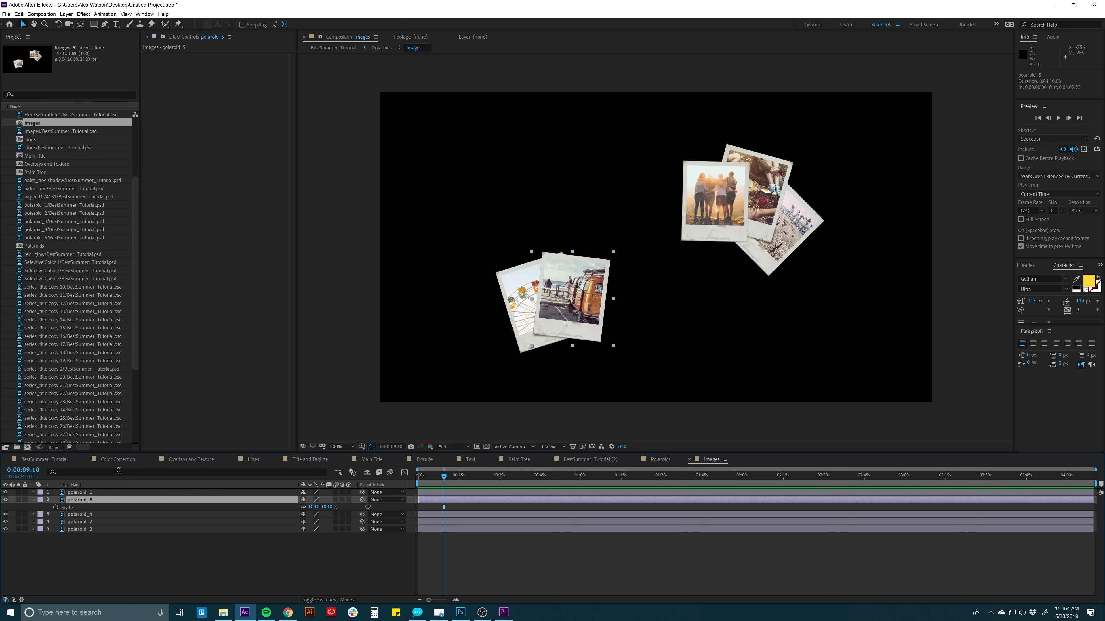
# Step: Replace the polaroid_5 layer's source footage with polaroid_5.psd from the Linked Files folder, importing it as merged layers
pyautogui.rightClick(89, 501)
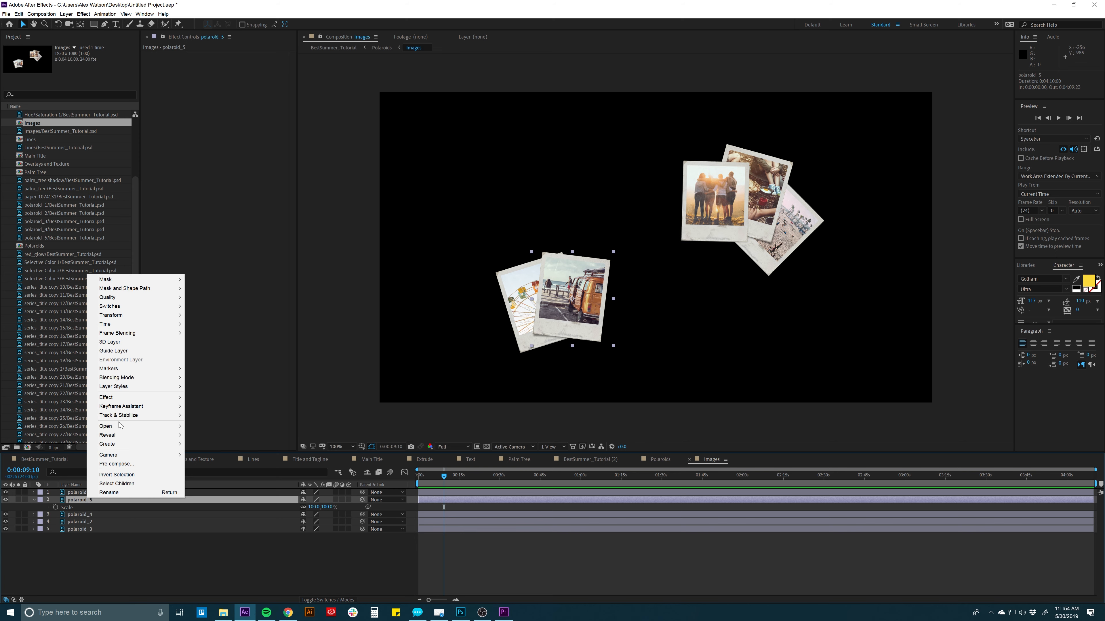
pyautogui.moveTo(131, 436)
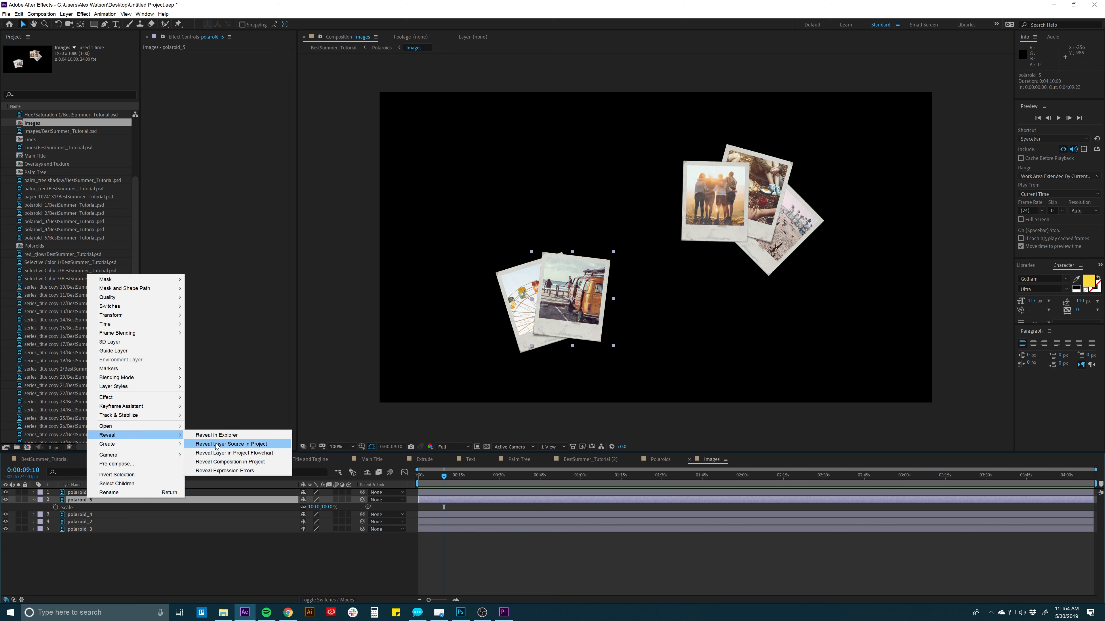
pyautogui.click(228, 444)
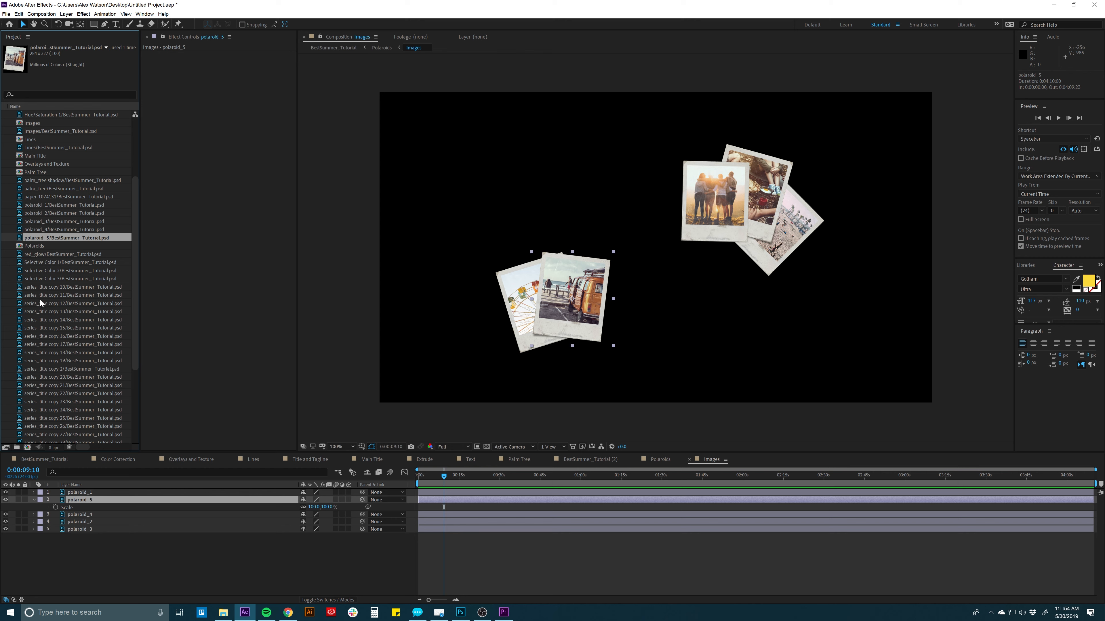
pyautogui.rightClick(41, 240)
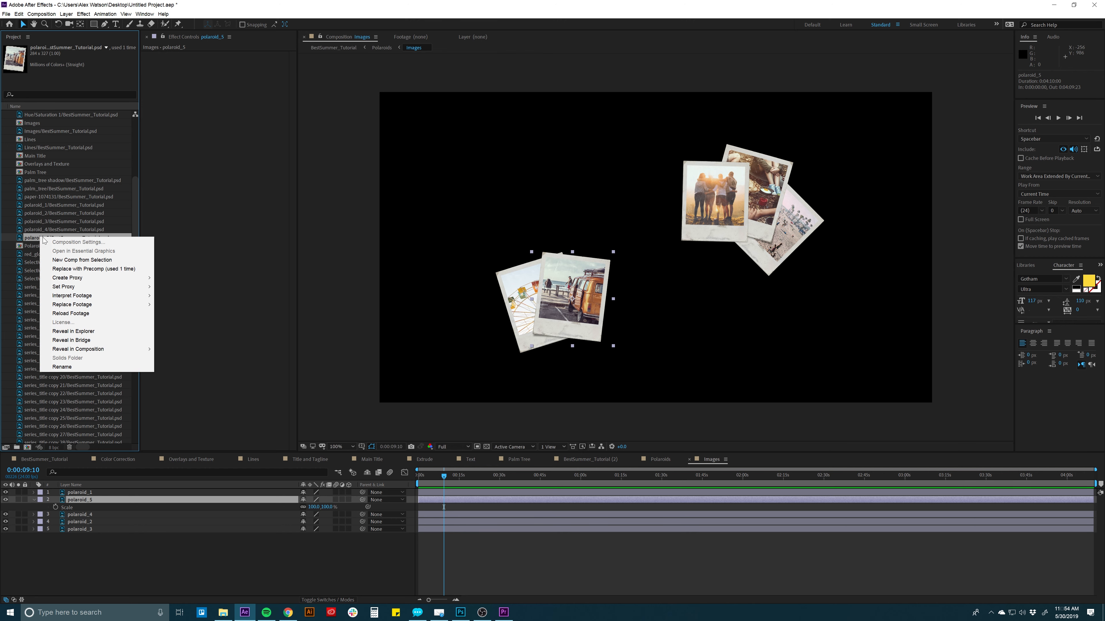
pyautogui.moveTo(108, 297)
pyautogui.click(168, 304)
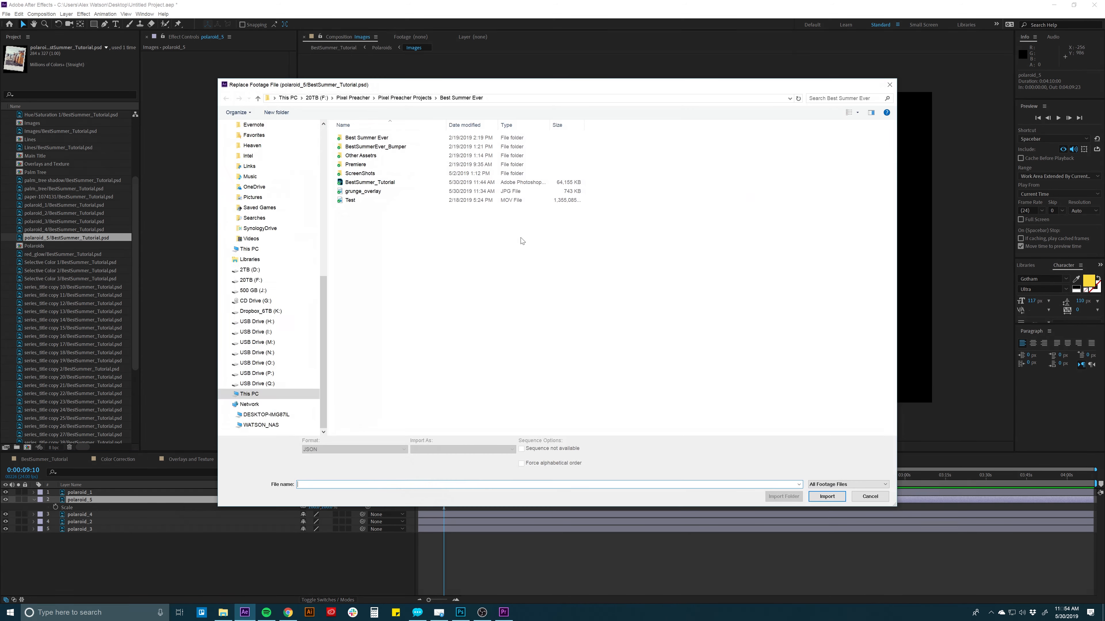
pyautogui.doubleClick(365, 137)
pyautogui.click(355, 155)
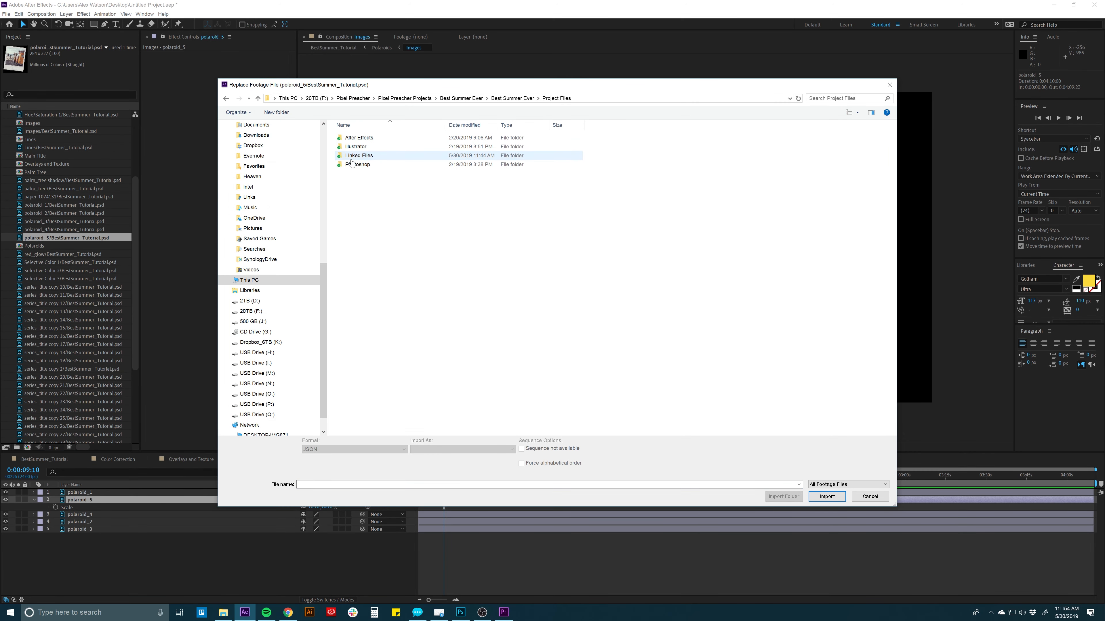
pyautogui.click(362, 156)
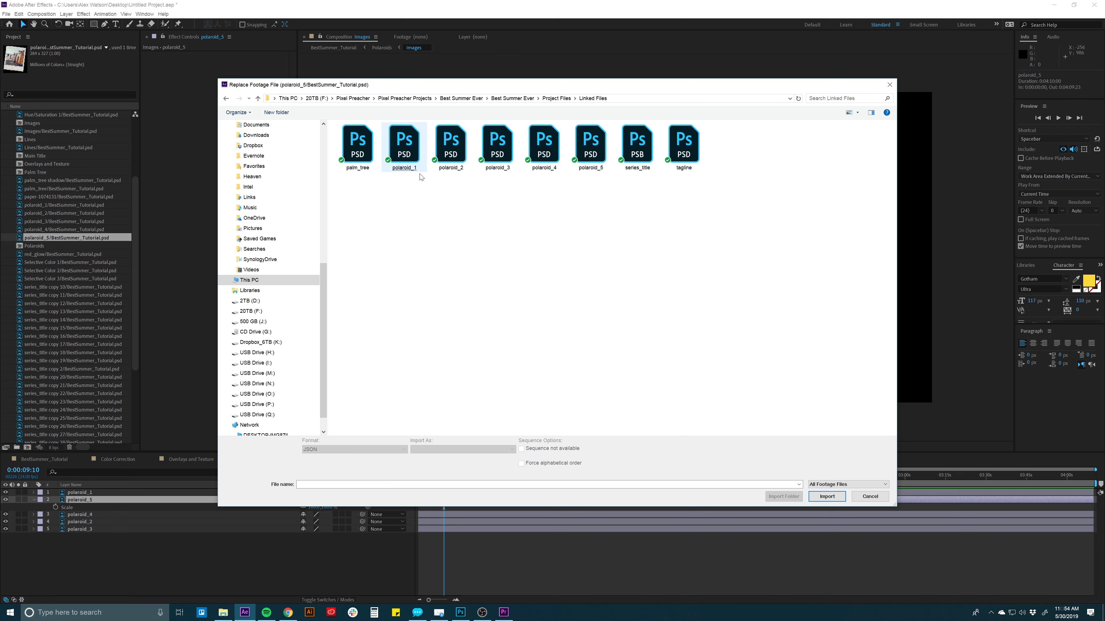
pyautogui.doubleClick(591, 146)
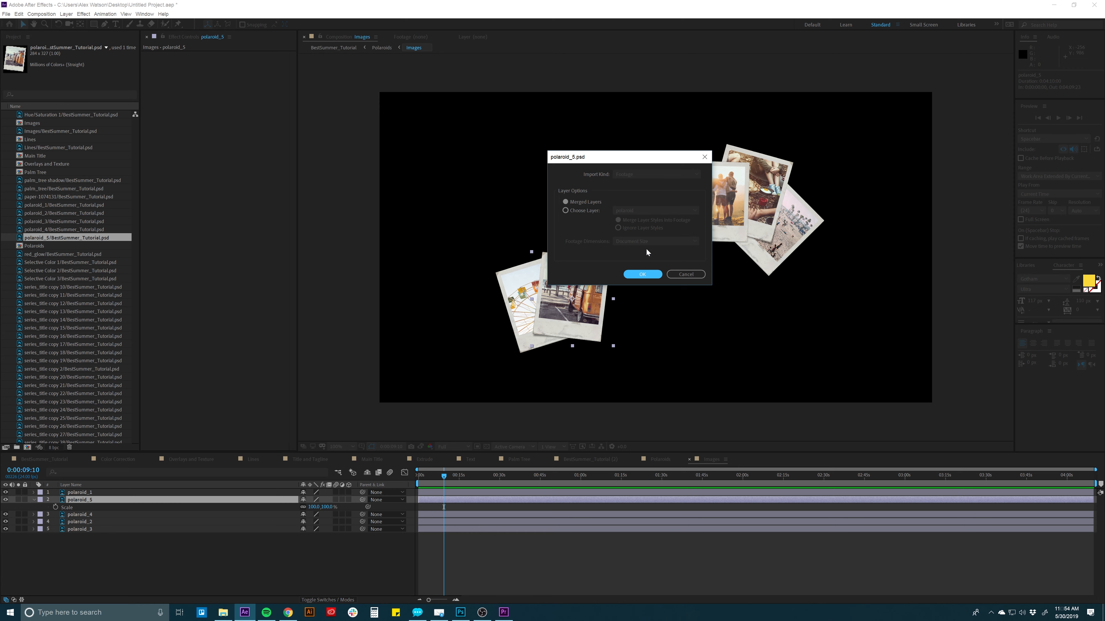
pyautogui.click(642, 273)
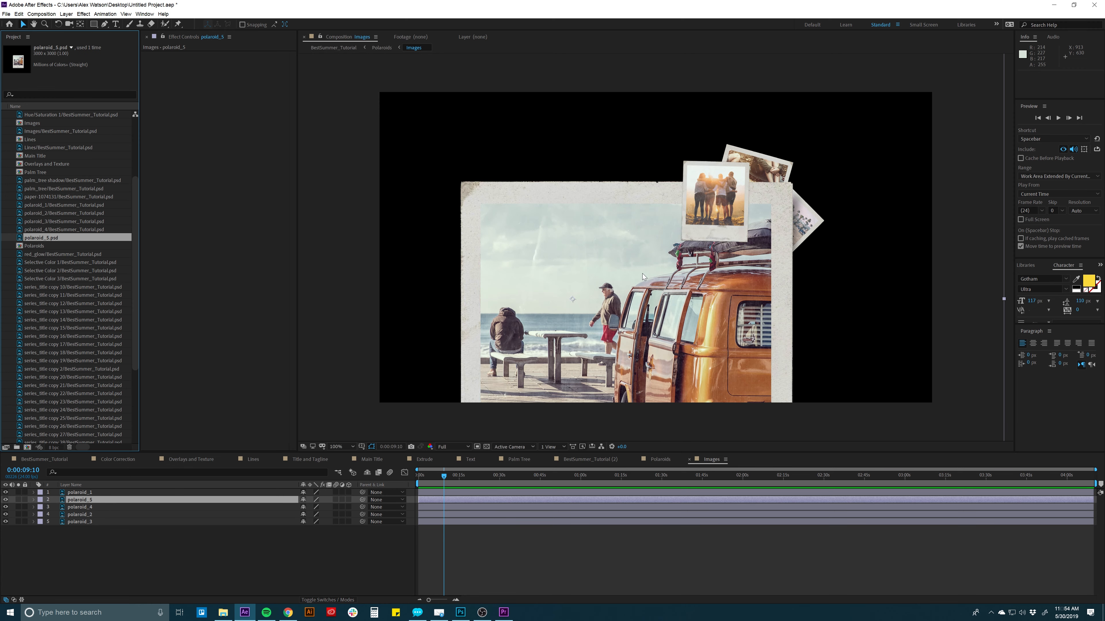
# Step: Move the replaced polaroid_5 image up into the frame and scale it down to roughly half size
pyautogui.moveTo(567, 304); pyautogui.dragTo(498, 150)
pyautogui.press('s')
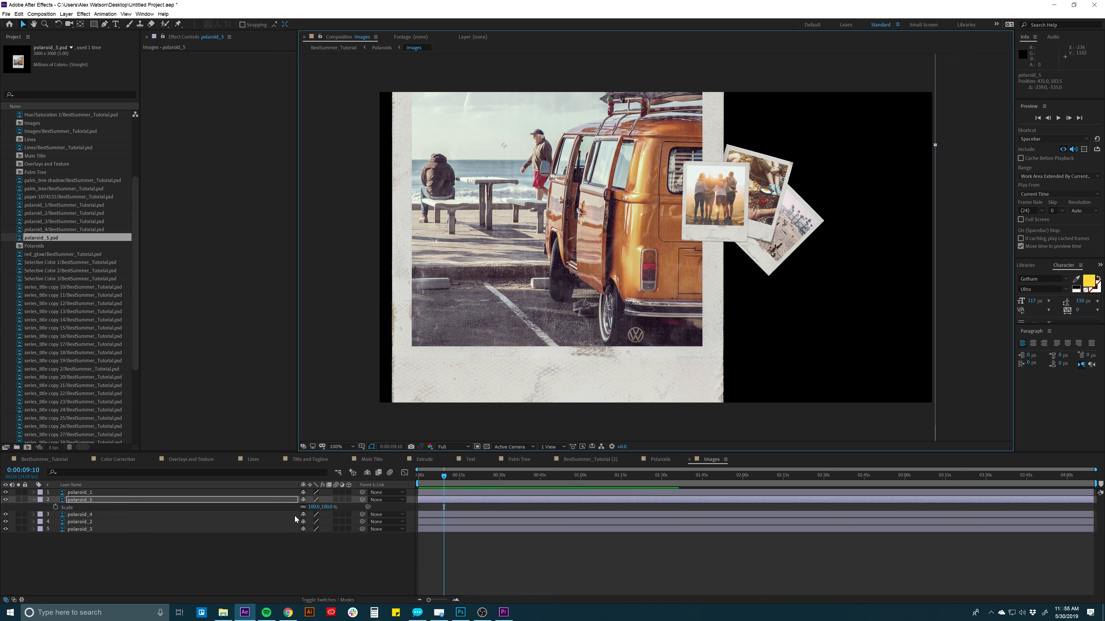
pyautogui.moveTo(317, 507); pyautogui.dragTo(288, 508)
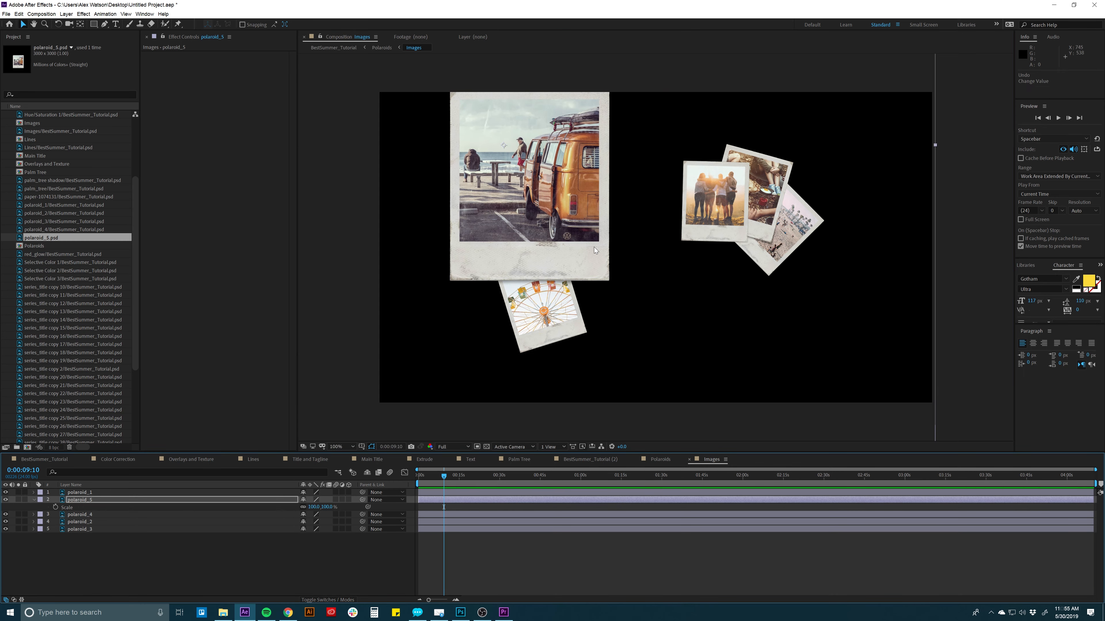
# Step: Undo the scaling, the move and the footage replacement on the polaroid_5 layer
pyautogui.hotkey('ctrl', 'z')
pyautogui.hotkey('ctrl', 'z')
pyautogui.hotkey('ctrl', 'z')
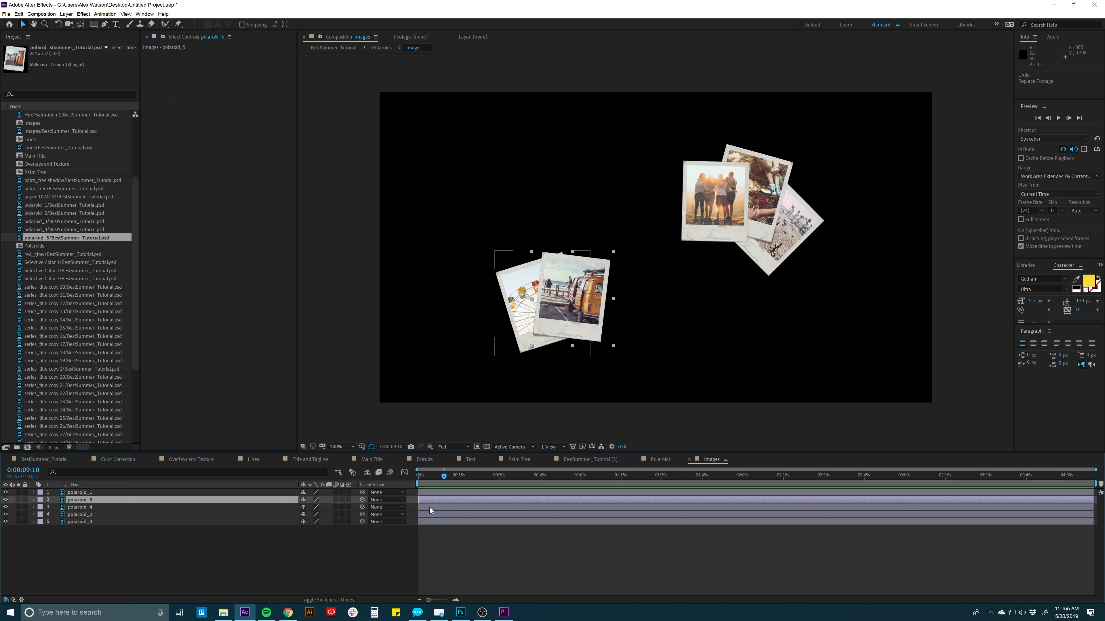
# Step: Keyframe the polaroid_5 layer's current rotation at 0:00:09:10 and move its anchor point to the image's upper-right area
pyautogui.press('r')
pyautogui.click(55, 508)
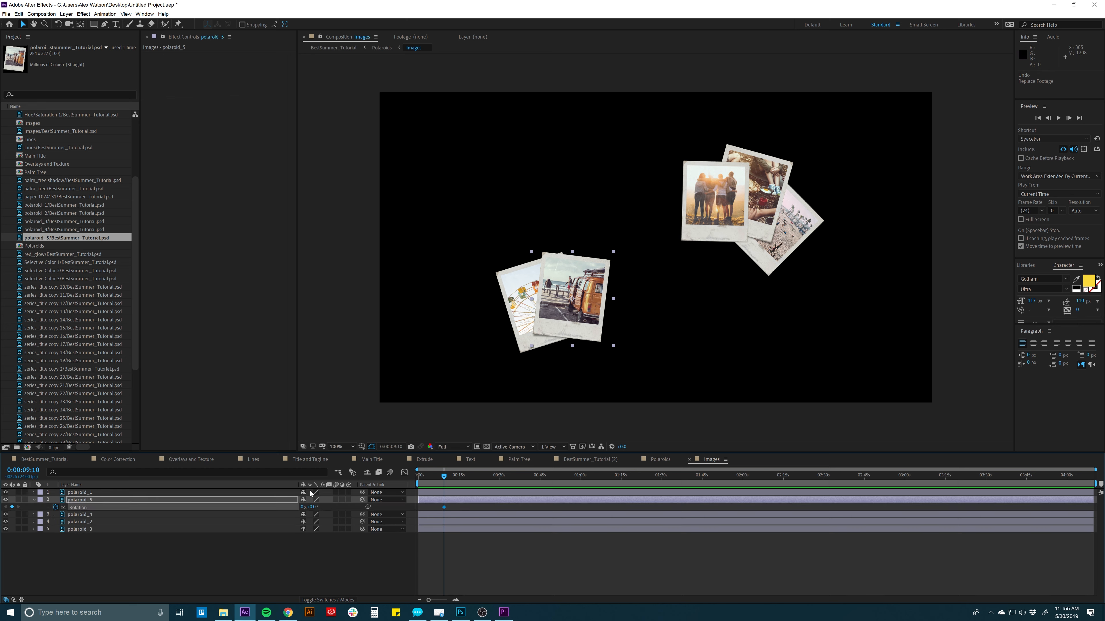
pyautogui.moveTo(443, 476); pyautogui.dragTo(418, 477)
pyautogui.click(444, 477)
pyautogui.press('y')
pyautogui.moveTo(564, 317); pyautogui.dragTo(581, 315)
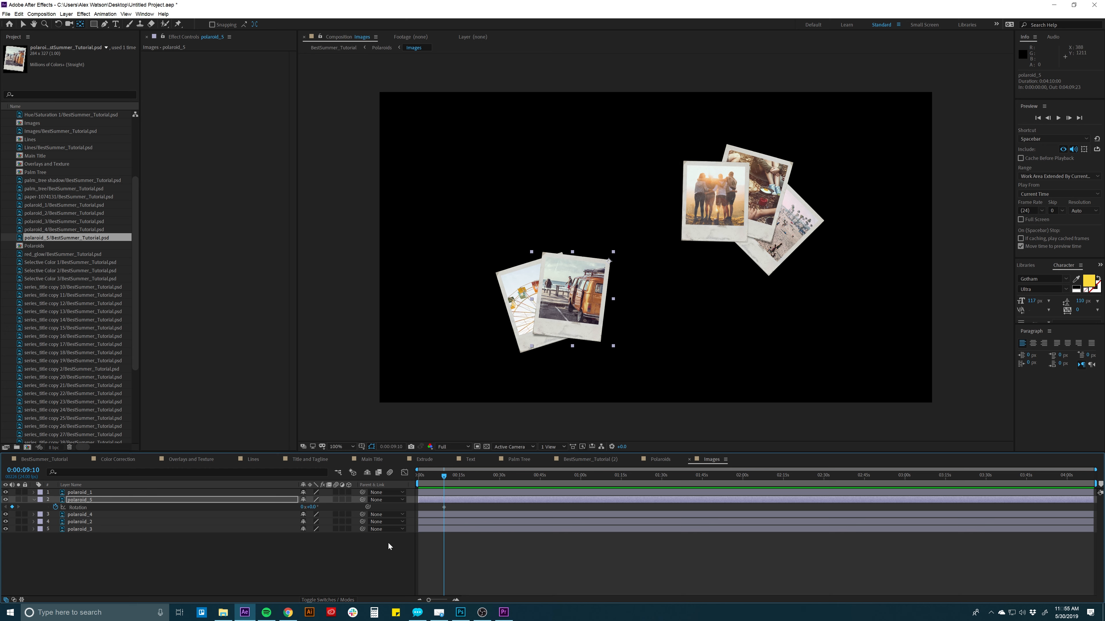
# Step: Move the polaroid_5 rotation keyframe to about 2 seconds and rotate the layer to about 197° at 0:00:00:00
pyautogui.moveTo(443, 479); pyautogui.dragTo(416, 482)
pyautogui.press('=')
pyautogui.press('=')
pyautogui.press('=')
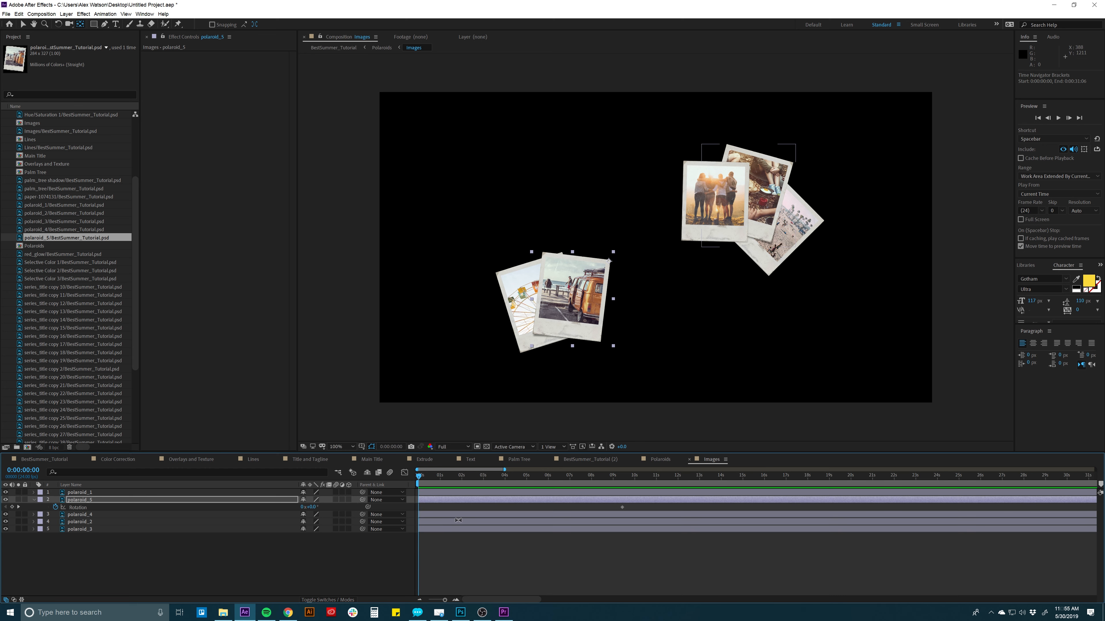
pyautogui.press('v')
pyautogui.moveTo(622, 507); pyautogui.dragTo(460, 513)
pyautogui.press('w')
pyautogui.moveTo(579, 333); pyautogui.dragTo(649, 259)
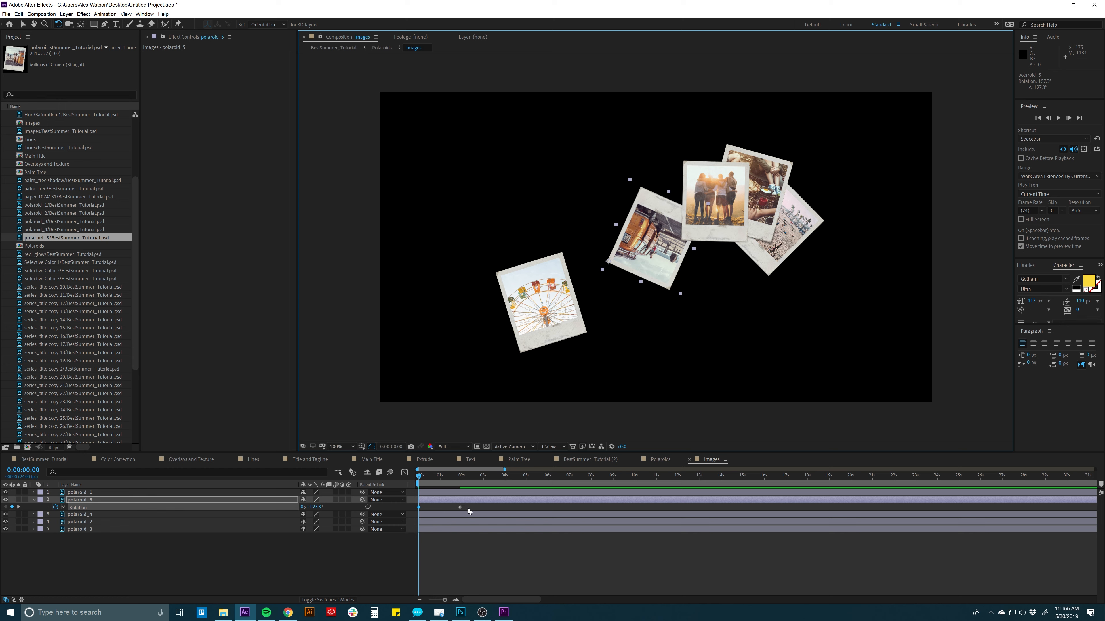
# Step: Animate polaroid_5's scale from 0% at the start to 100% at about 1 second
pyautogui.press('s')
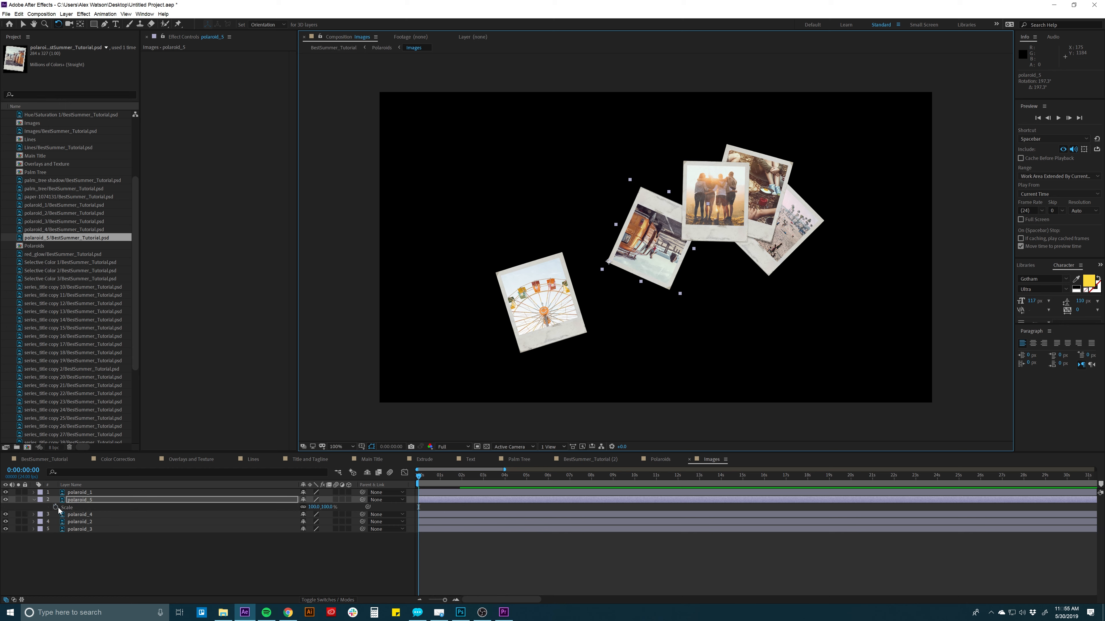
pyautogui.click(56, 508)
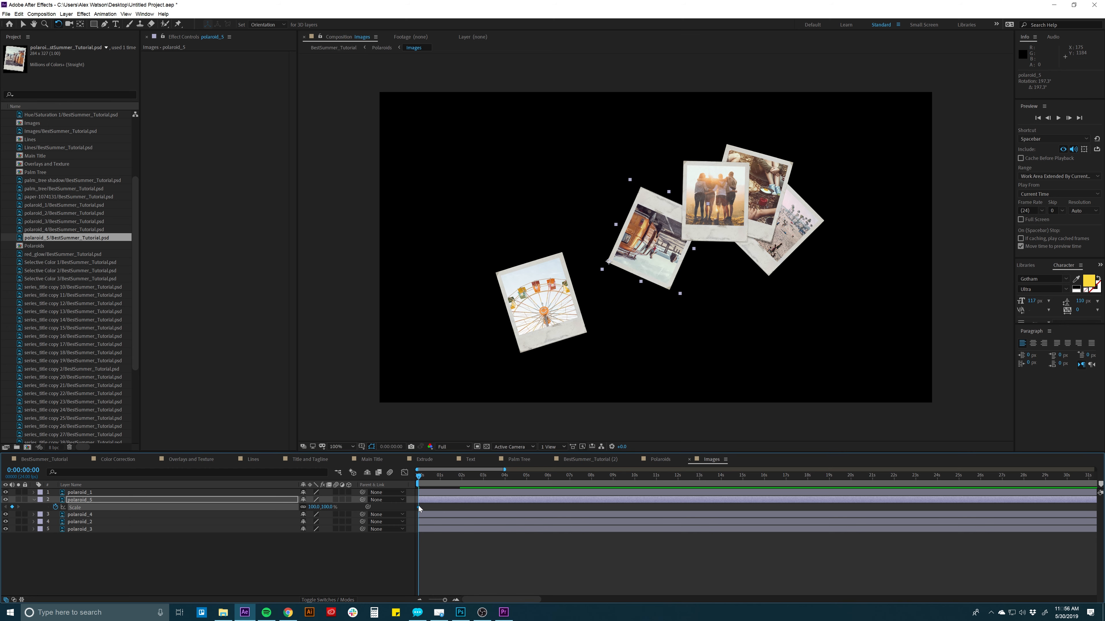
pyautogui.moveTo(457, 508); pyautogui.dragTo(443, 510)
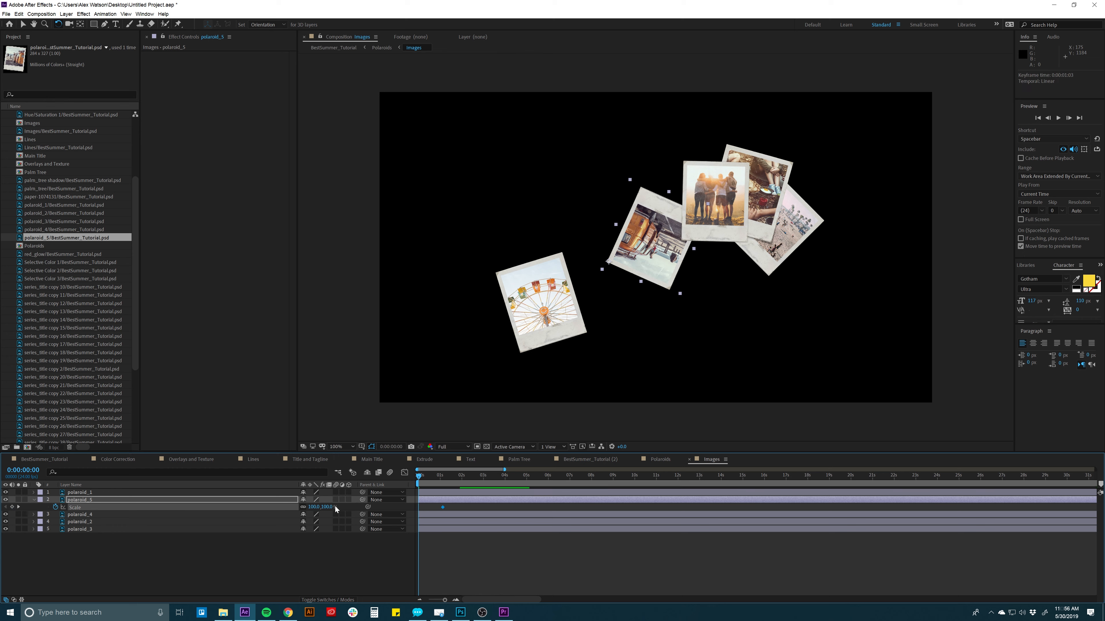
pyautogui.click(314, 507)
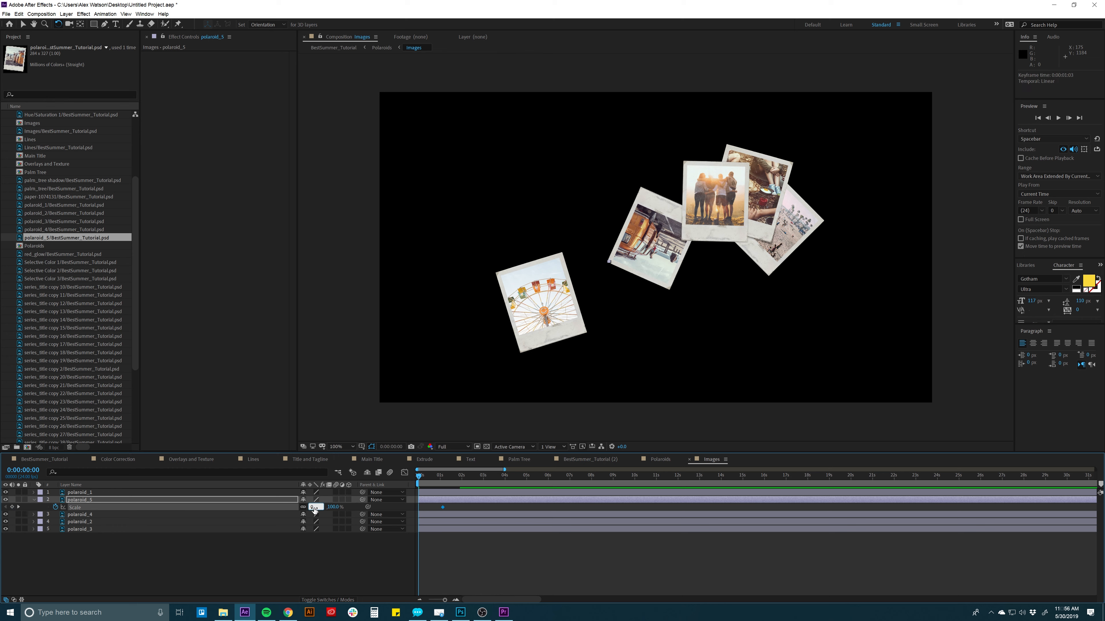
pyautogui.write('0')
pyautogui.press('Return')
# Step: Easy-ease polaroid_5's rotation keyframes, pull its end scale keyframe back to about 0.6 seconds, and preview the spin
pyautogui.moveTo(417, 476); pyautogui.dragTo(454, 479)
pyautogui.click(455, 498)
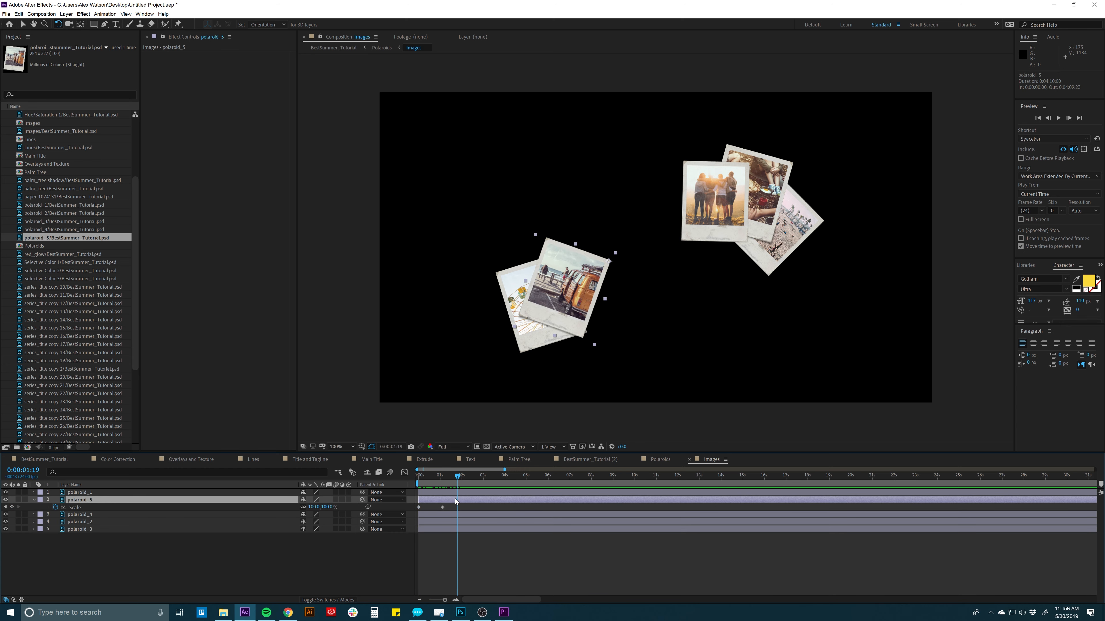
pyautogui.hotkey('shift', 'r')
pyautogui.moveTo(471, 512); pyautogui.dragTo(417, 520)
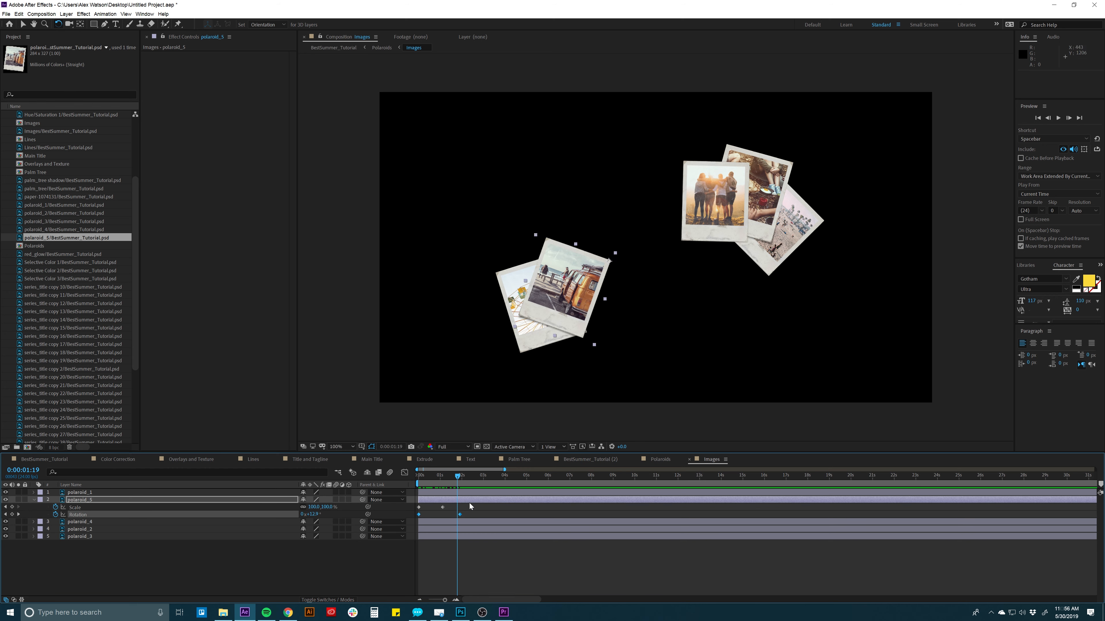
pyautogui.press('F9')
pyautogui.click(404, 473)
pyautogui.moveTo(447, 505)
pyautogui.mouseDown()
pyautogui.moveTo(471, 491)
pyautogui.moveTo(427, 496)
pyautogui.moveTo(431, 507)
pyautogui.mouseUp()
pyautogui.click(404, 473)
pyautogui.click(487, 551)
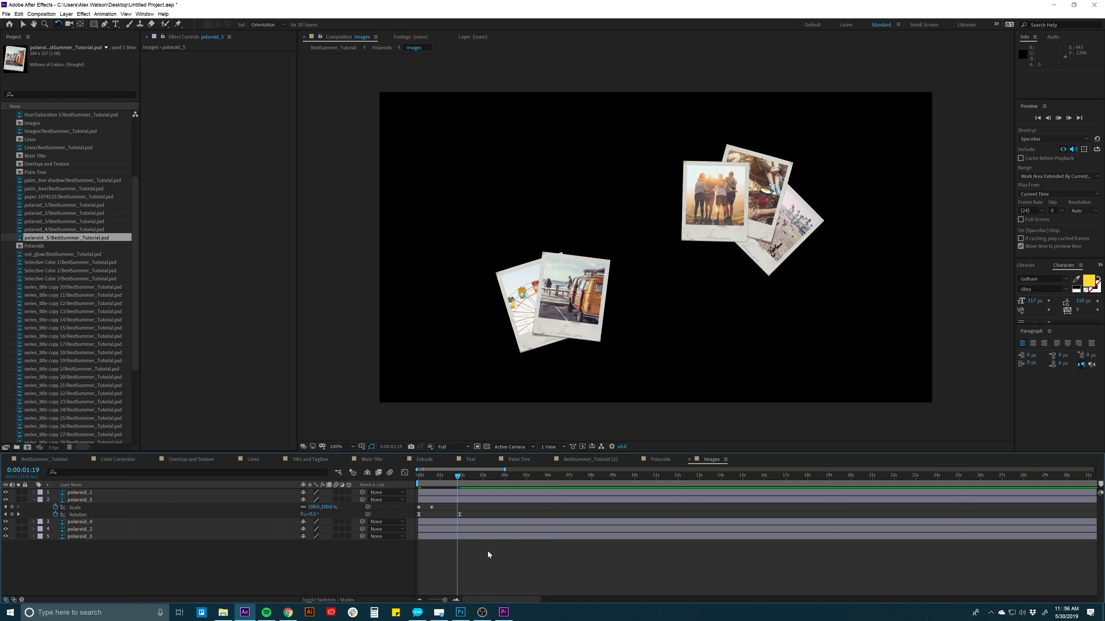
pyautogui.press('space')
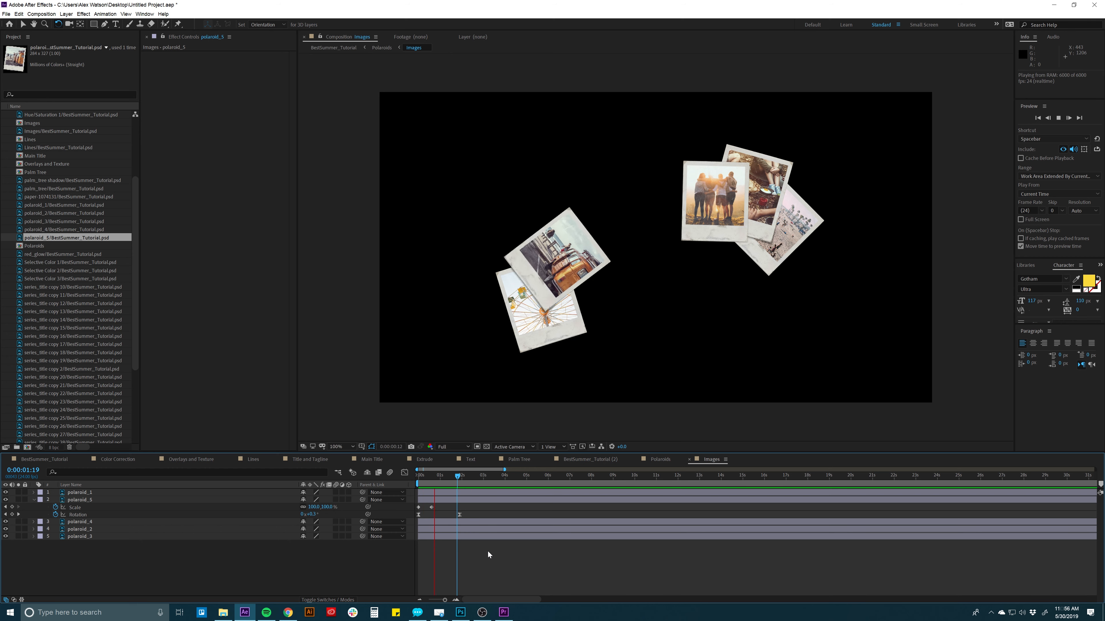
pyautogui.press('space')
# Step: Collapse polaroid_5's properties and add scale and rotation keyframes to polaroid_1 at 0:00:02:04
pyautogui.moveTo(436, 476); pyautogui.dragTo(462, 479)
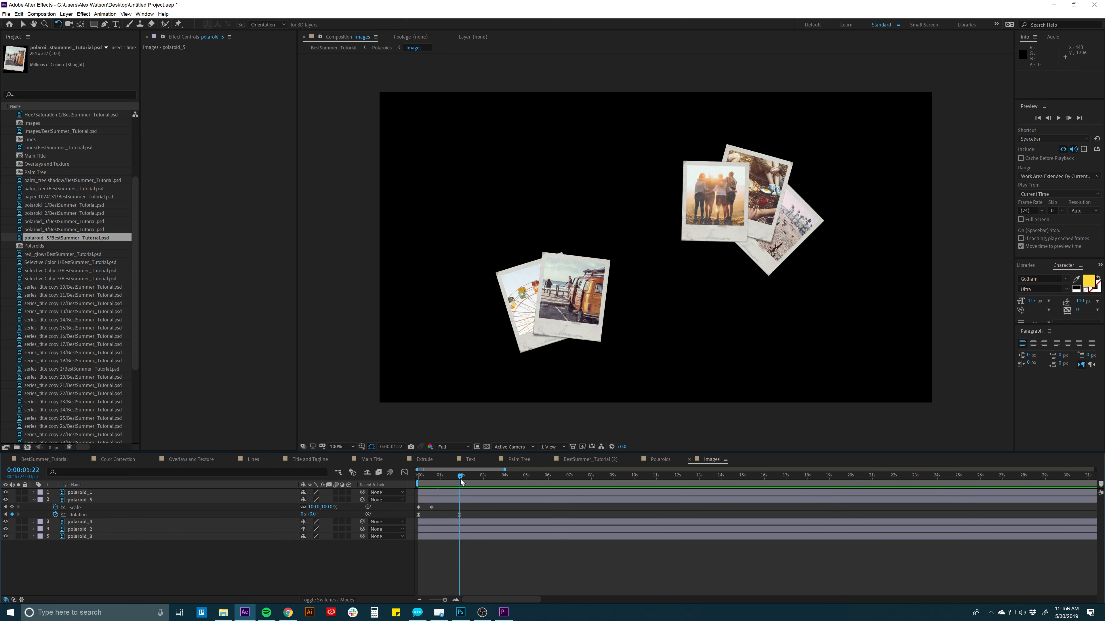
pyautogui.moveTo(461, 479); pyautogui.dragTo(464, 497)
pyautogui.click(465, 500)
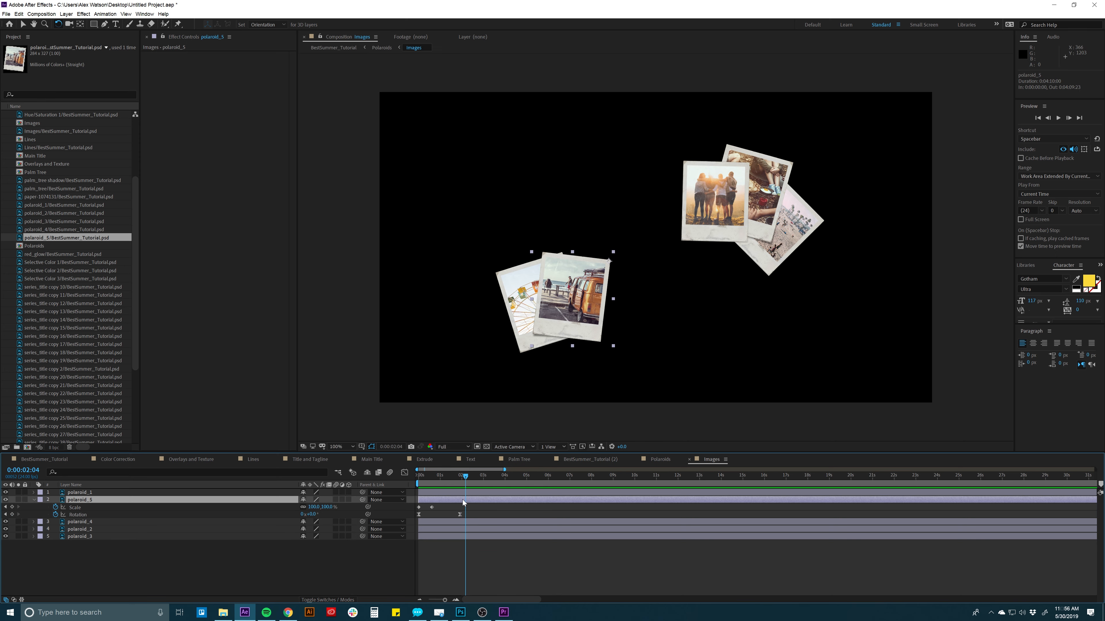
pyautogui.press('u')
pyautogui.click(466, 492)
pyautogui.press('s')
pyautogui.click(56, 501)
pyautogui.hotkey('alt', 'shift', 'r')
pyautogui.press('Home')
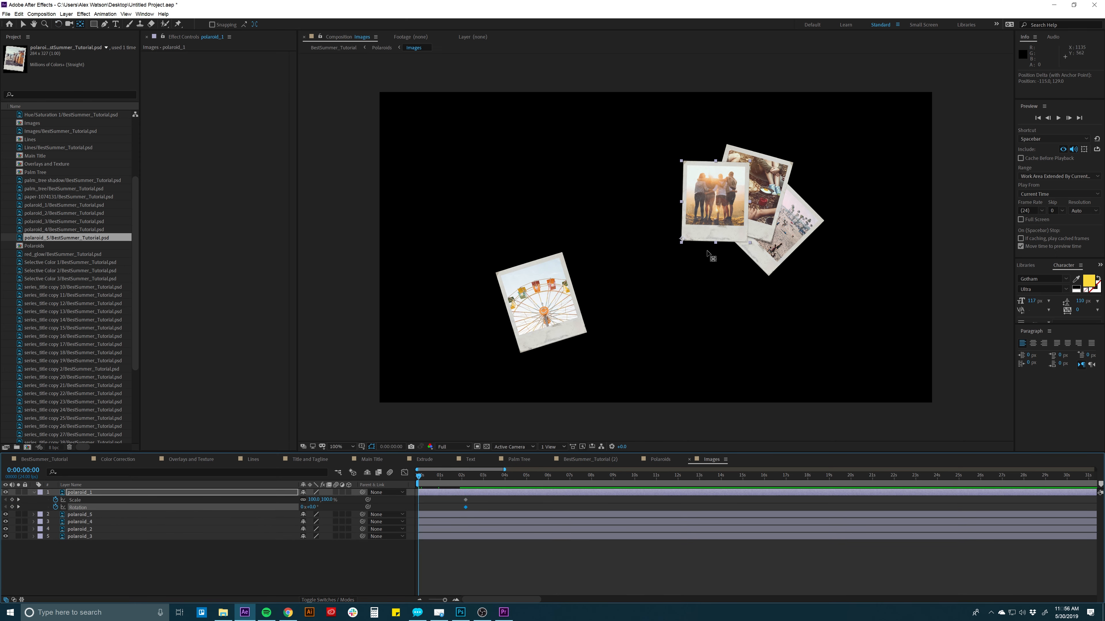
# Step: Make polaroid_1 start spun around a lower-left anchor point at 0% scale, easing the rotation and ending the scale-up at about 0.8 seconds
pyautogui.moveTo(713, 222); pyautogui.dragTo(646, 267)
pyautogui.press('s')
pyautogui.moveTo(312, 500); pyautogui.dragTo(268, 499)
pyautogui.press('u')
pyautogui.press('F9')
pyautogui.moveTo(472, 504); pyautogui.dragTo(435, 500)
# Step: Move polaroid_4's anchor point up and right, keyframe scale and rotation at about 2 seconds, and set its starting scale to 0%
pyautogui.click(428, 521)
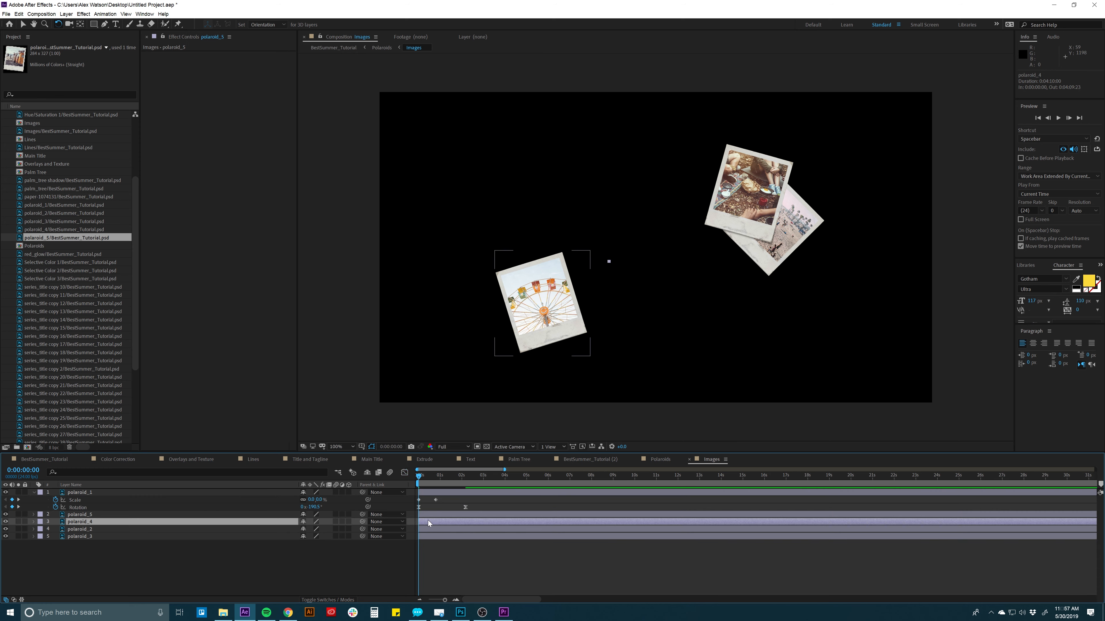
pyautogui.press('y')
pyautogui.moveTo(543, 304); pyautogui.dragTo(560, 259)
pyautogui.hotkey('alt', 'shift', 's')
pyautogui.hotkey('alt', 'shift', 'r')
pyautogui.moveTo(418, 530); pyautogui.dragTo(464, 529)
pyautogui.doubleClick(316, 523)
pyautogui.moveTo(314, 529); pyautogui.dragTo(271, 529)
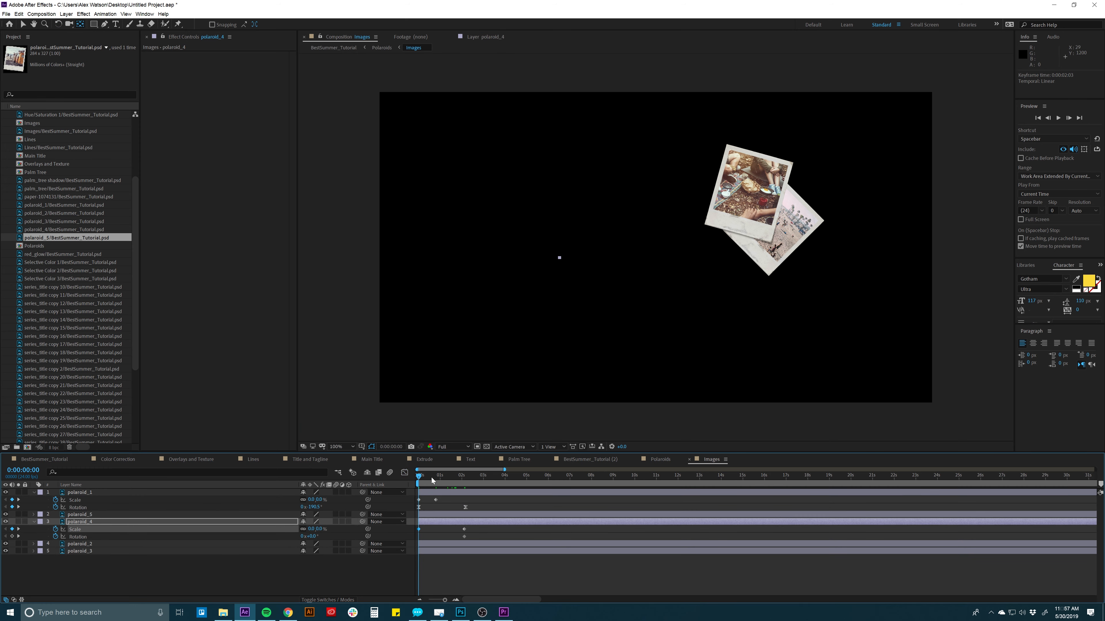
# Step: Give polaroid_4 an eased spin from a rotated start and bring its end scale keyframe forward to about 0.9 seconds
pyautogui.moveTo(432, 477); pyautogui.dragTo(456, 478)
pyautogui.press('u')
pyautogui.press('w')
pyautogui.moveTo(530, 260); pyautogui.dragTo(586, 276)
pyautogui.press('u')
pyautogui.moveTo(456, 537)
pyautogui.mouseDown()
pyautogui.moveTo(417, 538)
pyautogui.moveTo(437, 529)
pyautogui.mouseUp()
pyautogui.moveTo(472, 541); pyautogui.dragTo(412, 533)
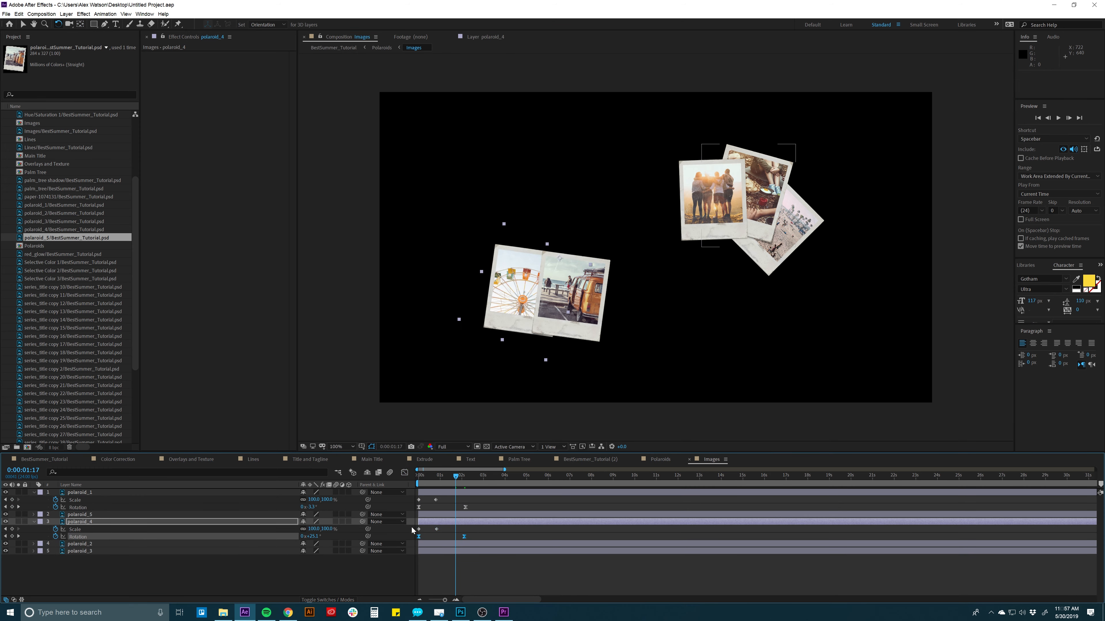
pyautogui.press('F9')
# Step: Move polaroid_2's anchor point down and left and animate an eased rotation into place over about 2.3 seconds
pyautogui.click(436, 546)
pyautogui.press('y')
pyautogui.moveTo(748, 196); pyautogui.dragTo(715, 220)
pyautogui.moveTo(456, 476); pyautogui.dragTo(418, 476)
pyautogui.hotkey('alt', 'shift', 'r')
pyautogui.press('w')
pyautogui.moveTo(419, 551); pyautogui.dragTo(467, 551)
pyautogui.moveTo(418, 476); pyautogui.dragTo(447, 476)
pyautogui.moveTo(765, 172); pyautogui.dragTo(690, 310)
pyautogui.moveTo(447, 551); pyautogui.dragTo(412, 555)
pyautogui.press('F9')
# Step: Move polaroid_3's anchor point to the image's left edge and animate an eased rotation from about 192° to 0° over about 2.2 seconds
pyautogui.click(431, 558)
pyautogui.moveTo(426, 475); pyautogui.dragTo(416, 475)
pyautogui.press('y')
pyautogui.moveTo(774, 226); pyautogui.dragTo(728, 234)
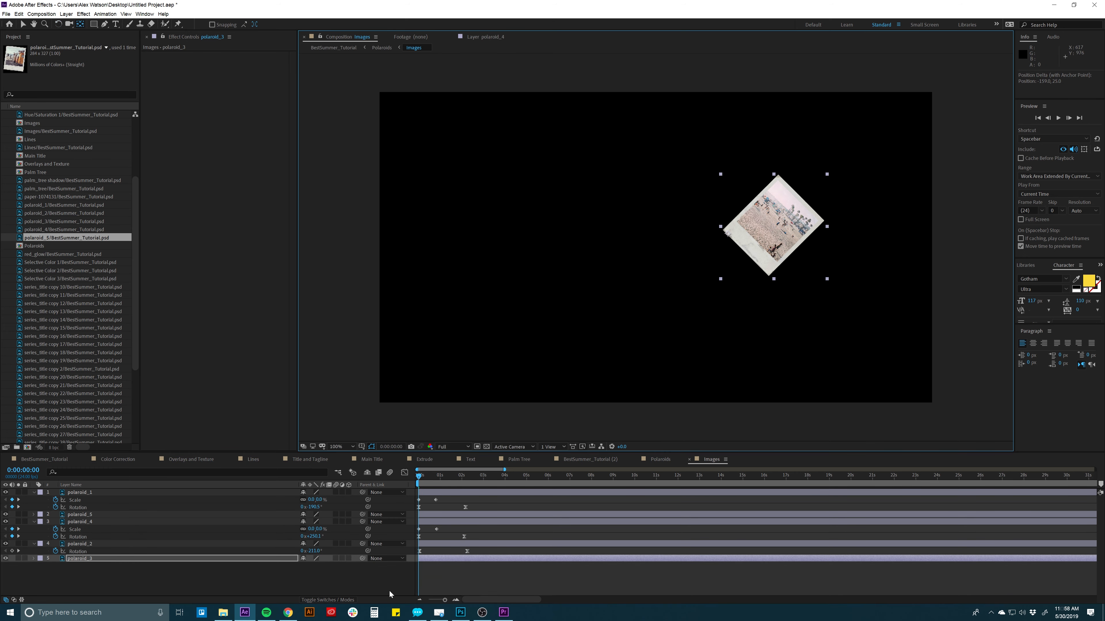
pyautogui.click(56, 566)
pyautogui.moveTo(418, 566); pyautogui.dragTo(465, 566)
pyautogui.press('w')
pyautogui.moveTo(804, 242); pyautogui.dragTo(656, 211)
pyautogui.press('F9')
# Step: Paste the two scale keyframes onto polaroid_3 at the start and preview all the polaroids animating in
pyautogui.hotkey('shift', 'F3')
pyautogui.hotkey('shift', 'F3')
pyautogui.hotkey('ctrl', 'v')
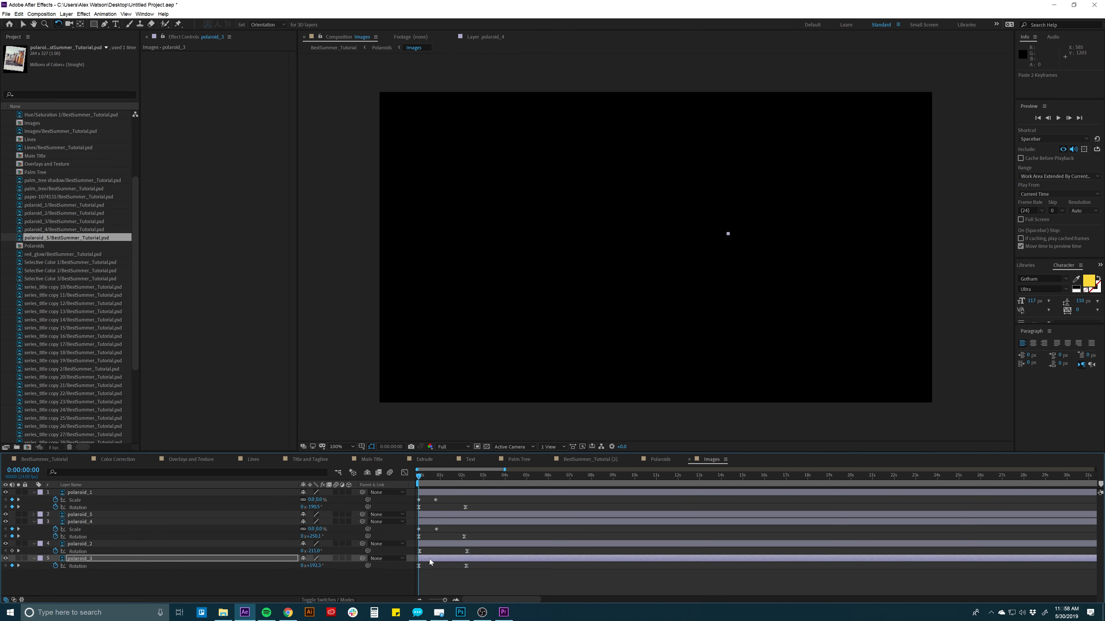
pyautogui.press('space')
pyautogui.press('space')
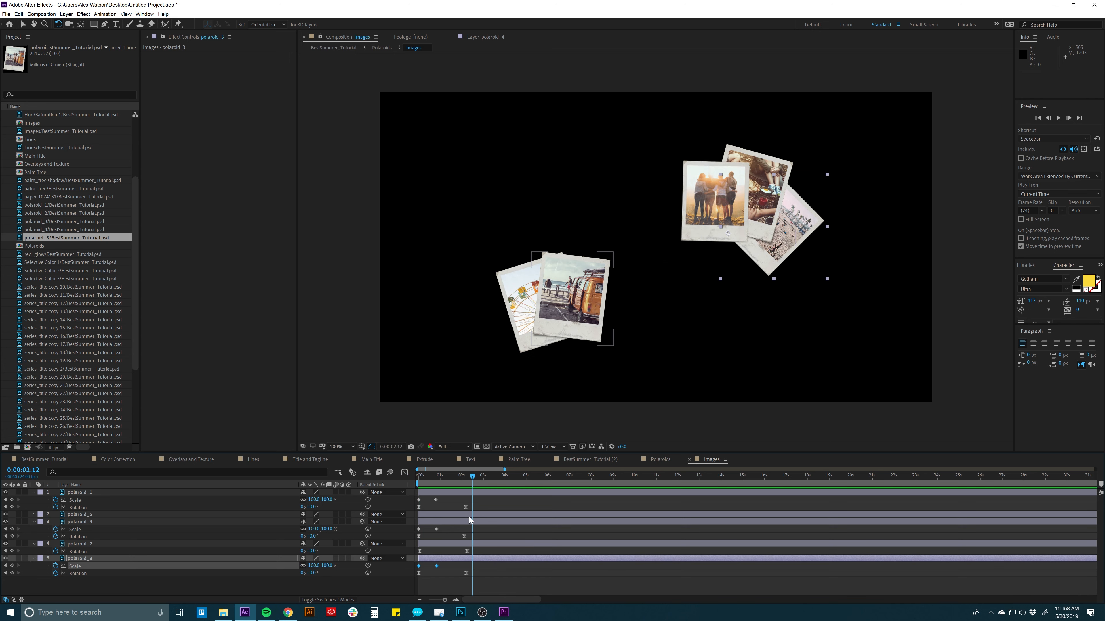
# Step: Stagger the start times of the five polaroid layers in the order 3, 2, 5, 1, 4 and play the result
pyautogui.press('v')
pyautogui.click(446, 513)
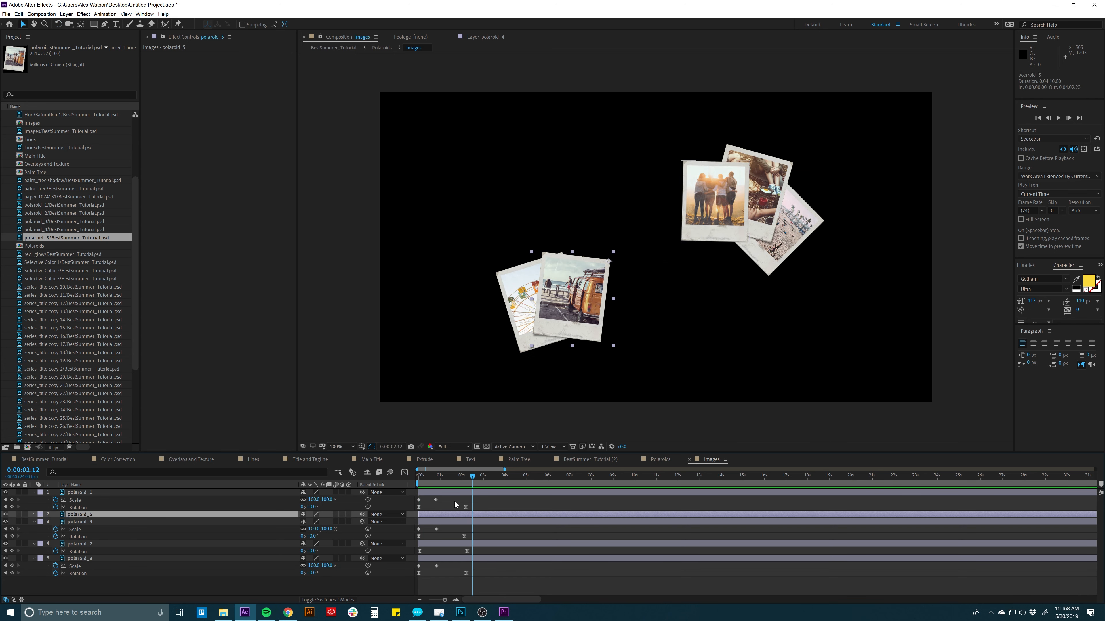
pyautogui.moveTo(442, 493); pyautogui.dragTo(439, 562)
pyautogui.click(437, 562)
pyautogui.press('space')
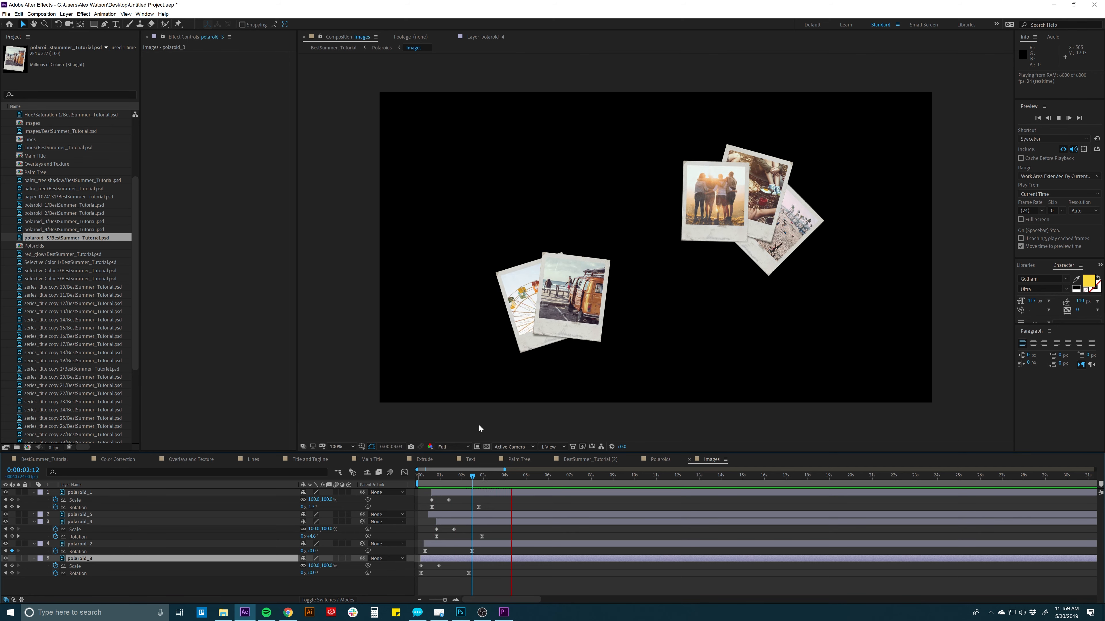
# Step: Turn on motion blur for all five polaroid layers and for the Images composition, and preview the blurred animation
pyautogui.moveTo(457, 476); pyautogui.dragTo(446, 483)
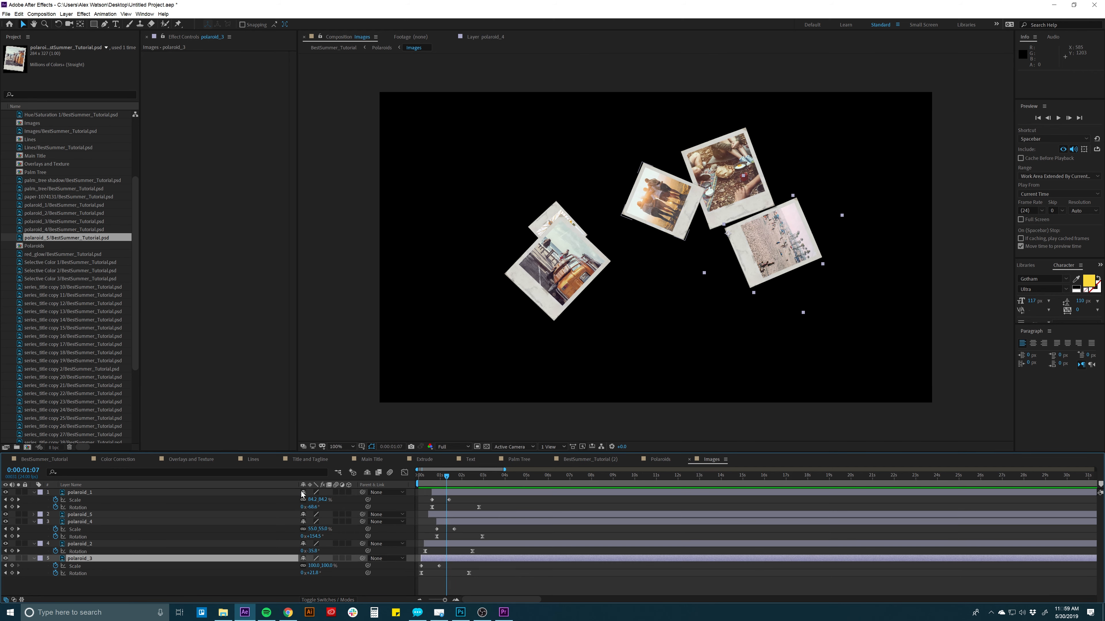
pyautogui.click(293, 493)
pyautogui.hotkey('ctrl', 'a')
pyautogui.press('u')
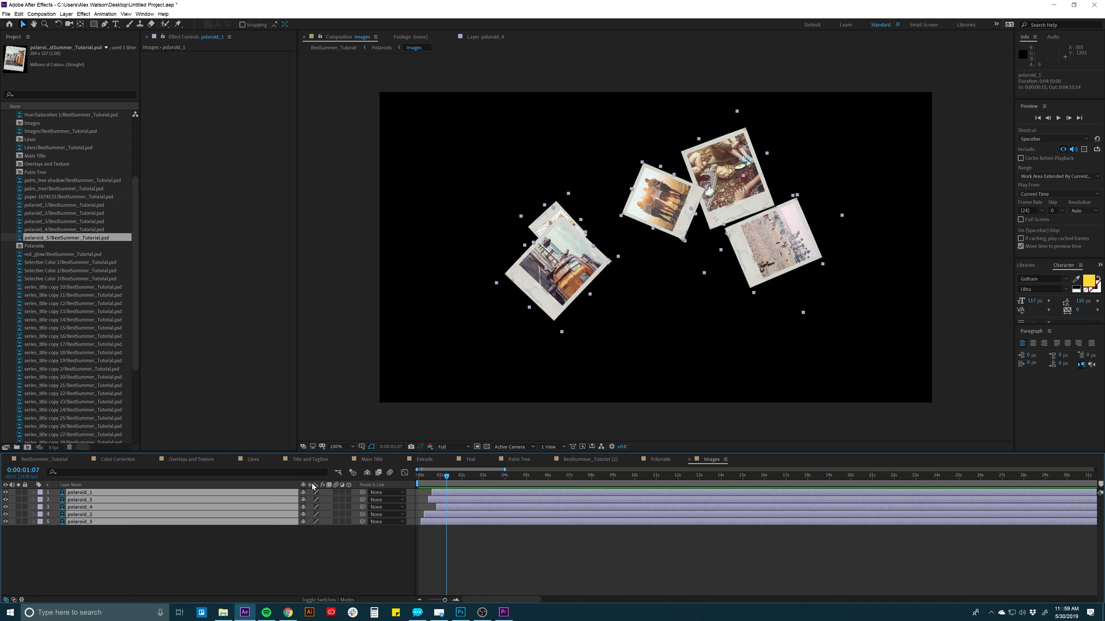
pyautogui.click(308, 546)
pyautogui.moveTo(335, 492); pyautogui.dragTo(337, 521)
pyautogui.click(390, 472)
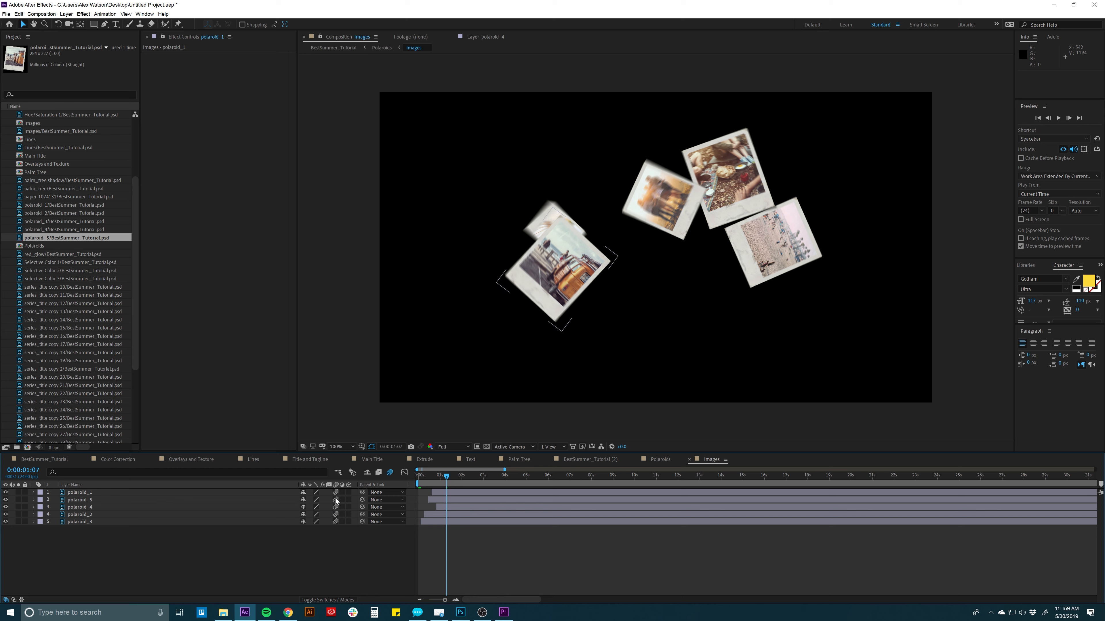
pyautogui.click(389, 473)
pyautogui.click(390, 473)
pyautogui.press('space')
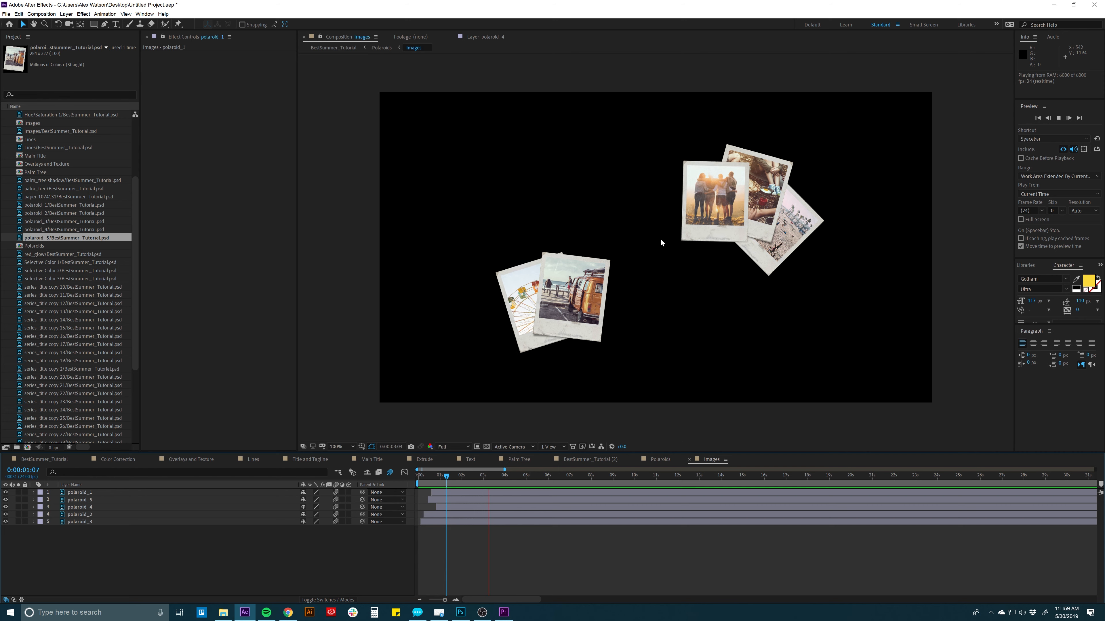
pyautogui.press('space')
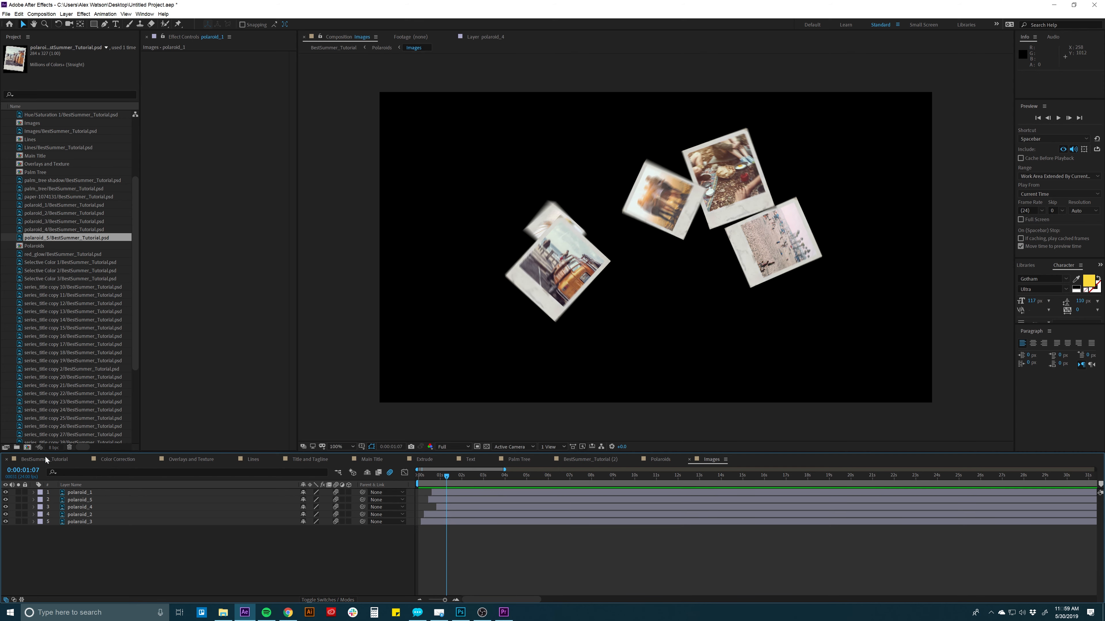
# Step: In the BestSummer_Tutorial composition, shift the Polaroids layer to start at 0:00:02:14 and preview it with the title
pyautogui.click(36, 459)
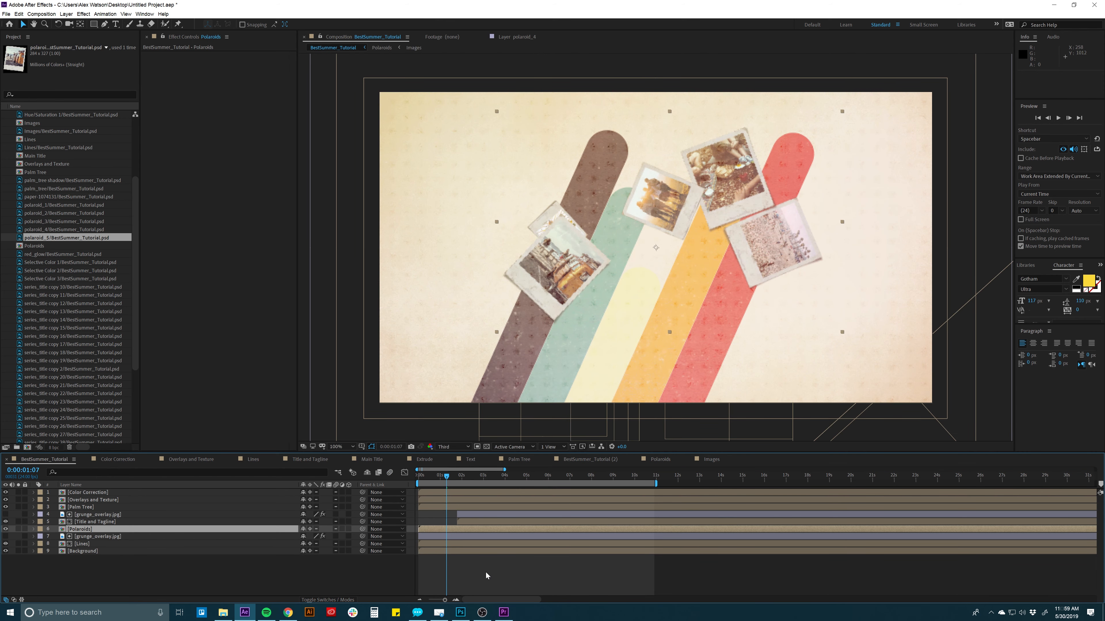
pyautogui.click(486, 576)
pyautogui.moveTo(445, 478); pyautogui.dragTo(490, 476)
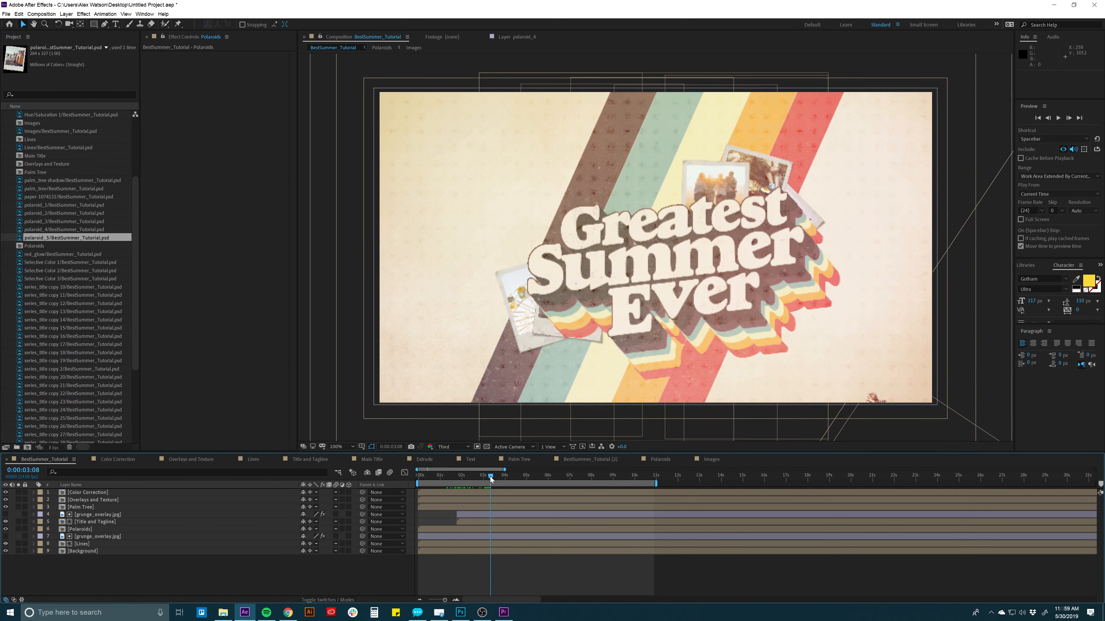
pyautogui.click(423, 529)
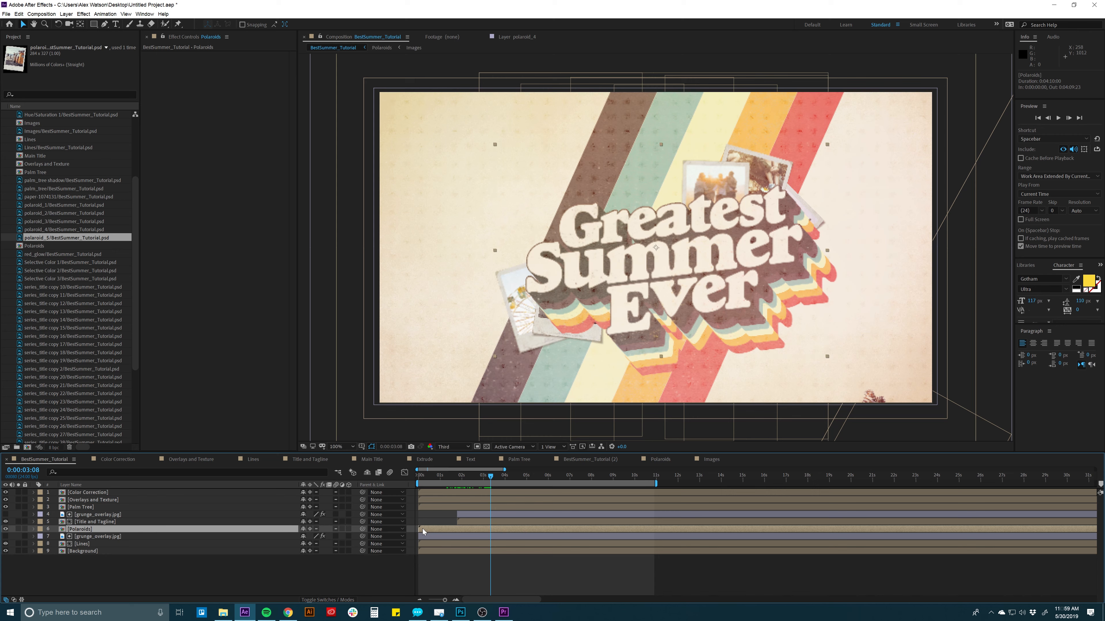
pyautogui.moveTo(422, 528); pyautogui.dragTo(478, 530)
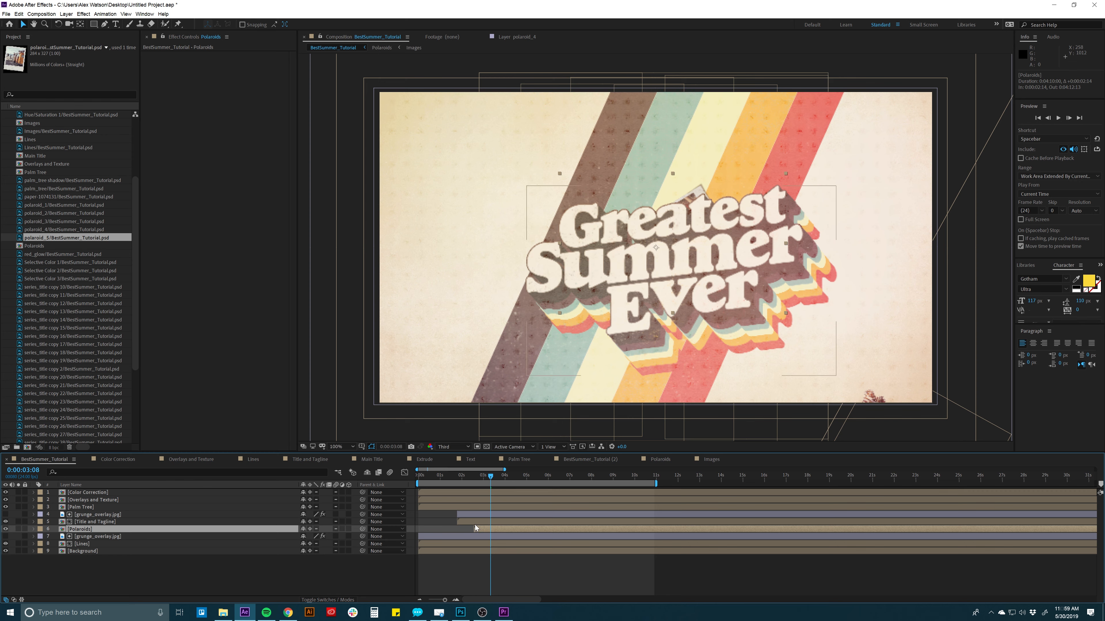
pyautogui.press('space')
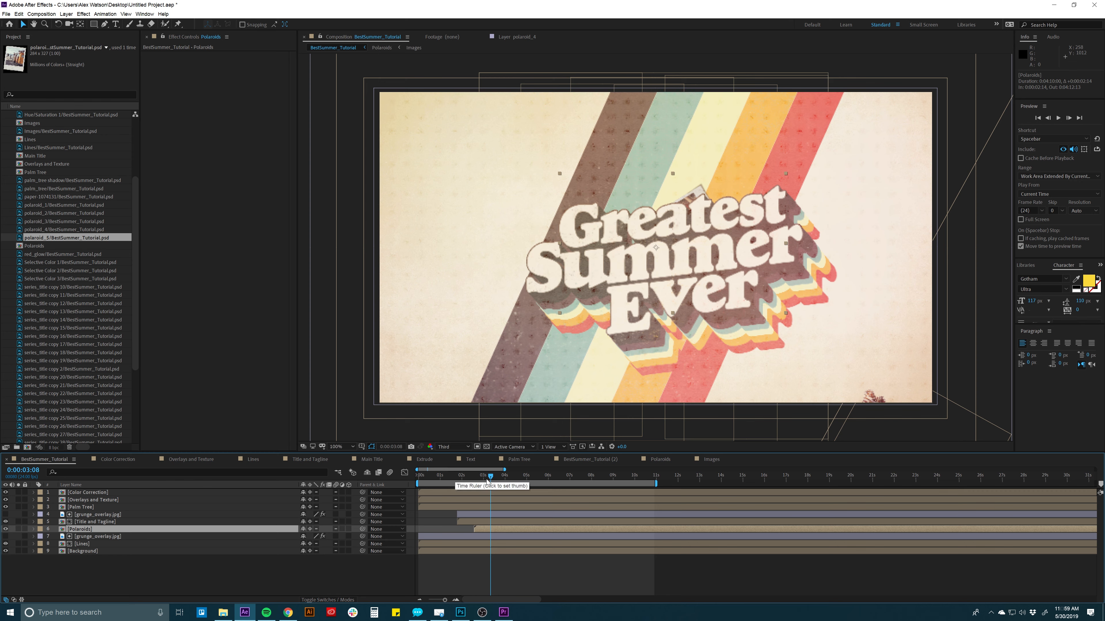
pyautogui.moveTo(549, 480); pyautogui.dragTo(479, 479)
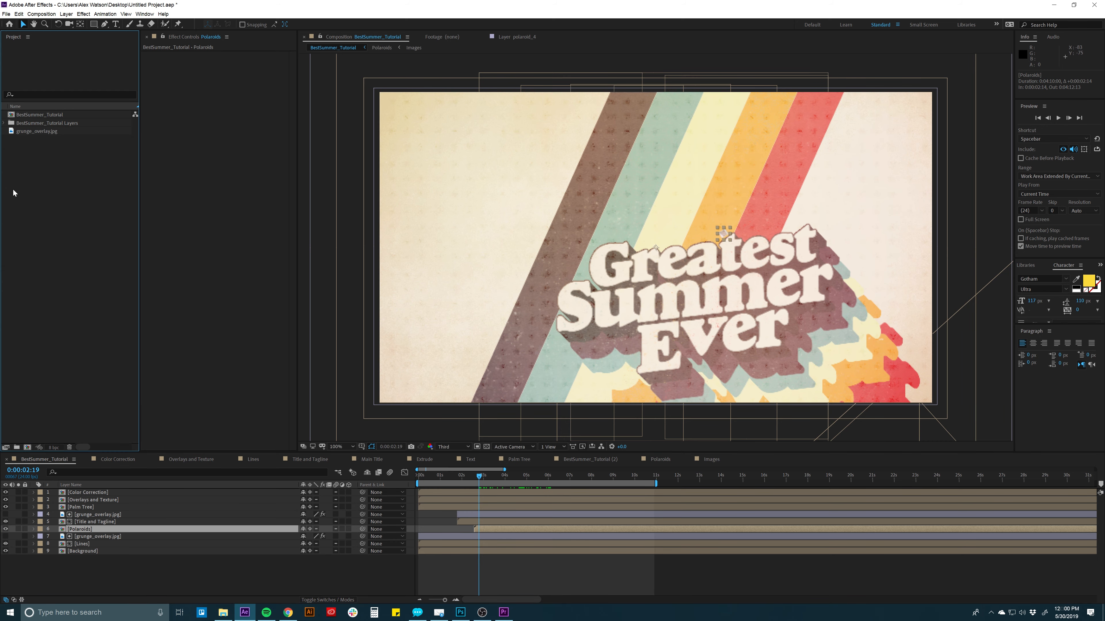
# Step: Import Film Burn 2 from the Compositing > Film Burns folder and place it as the uppermost layer of BestSummer_Tutorial
pyautogui.doubleClick(13, 194)
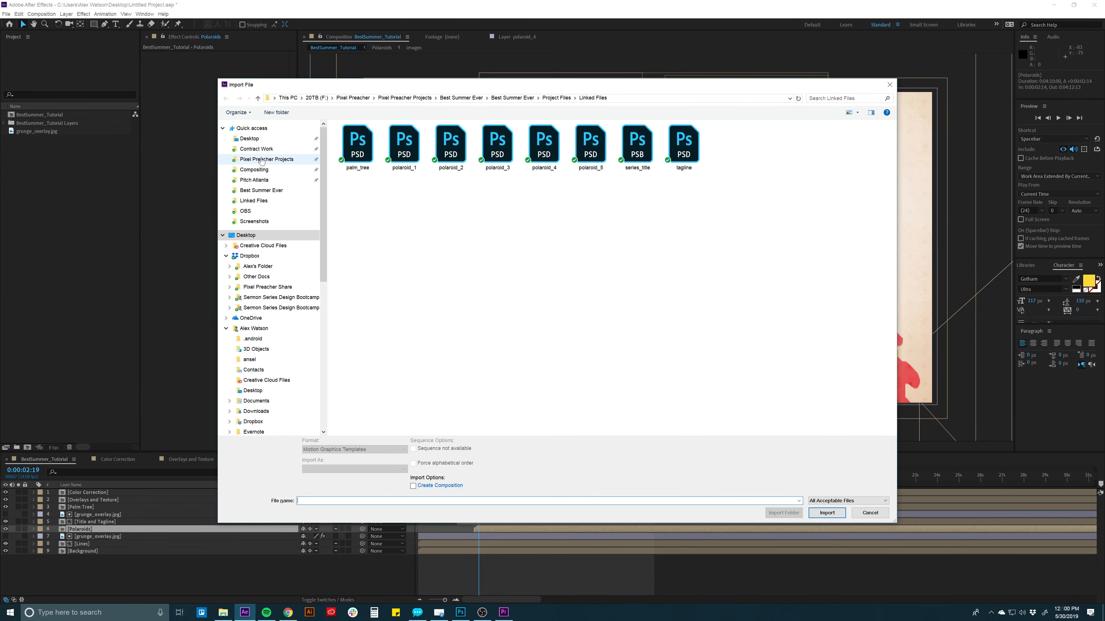
pyautogui.click(262, 160)
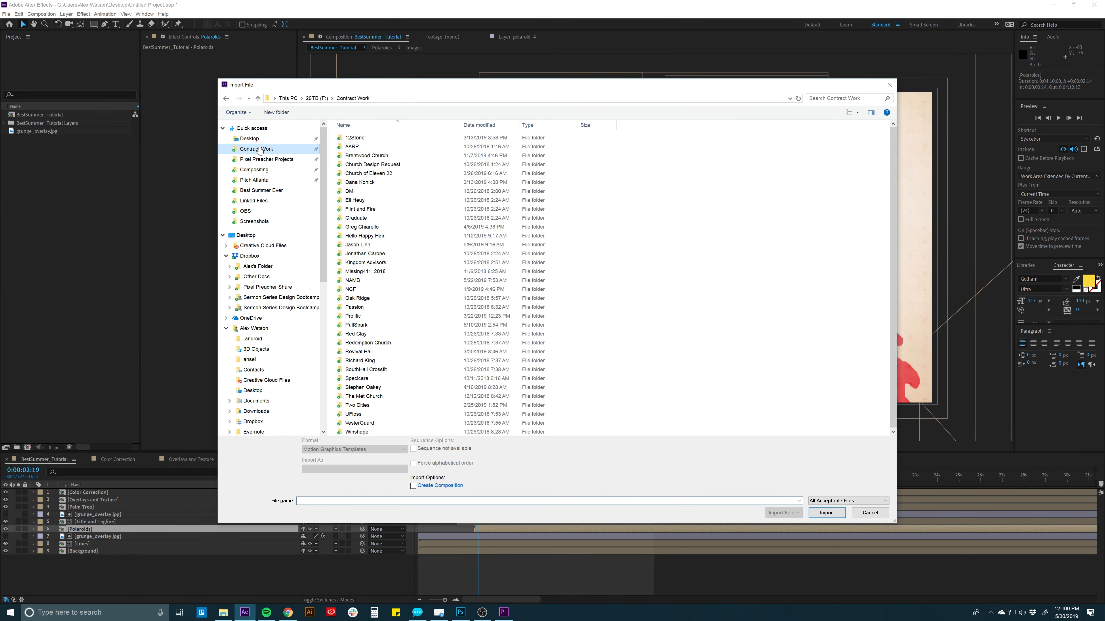
pyautogui.click(257, 169)
pyautogui.doubleClick(361, 282)
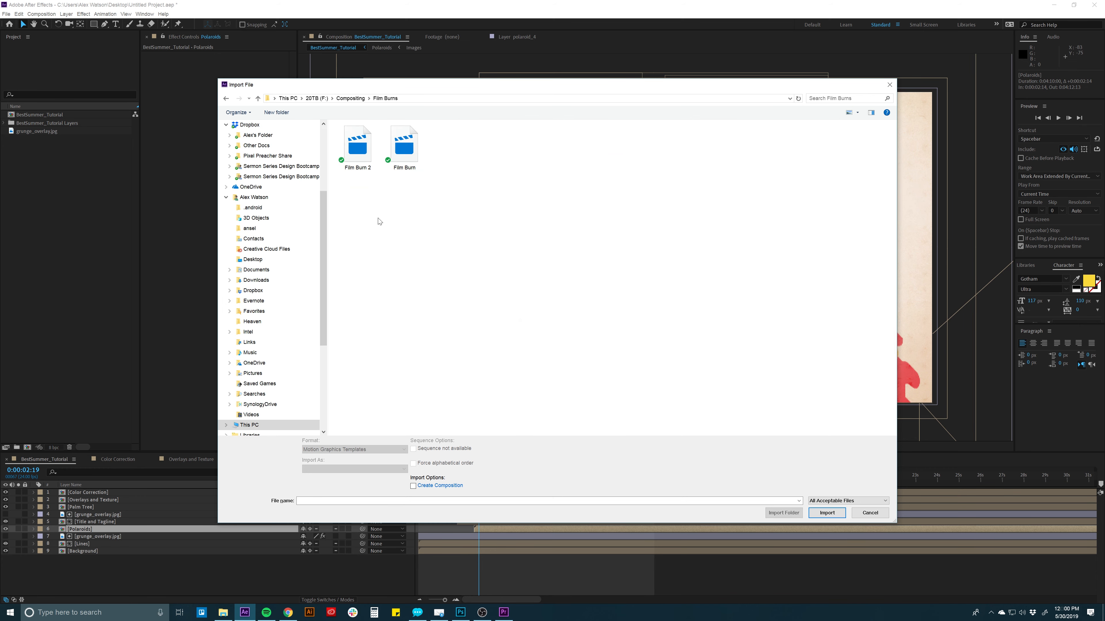
pyautogui.doubleClick(357, 145)
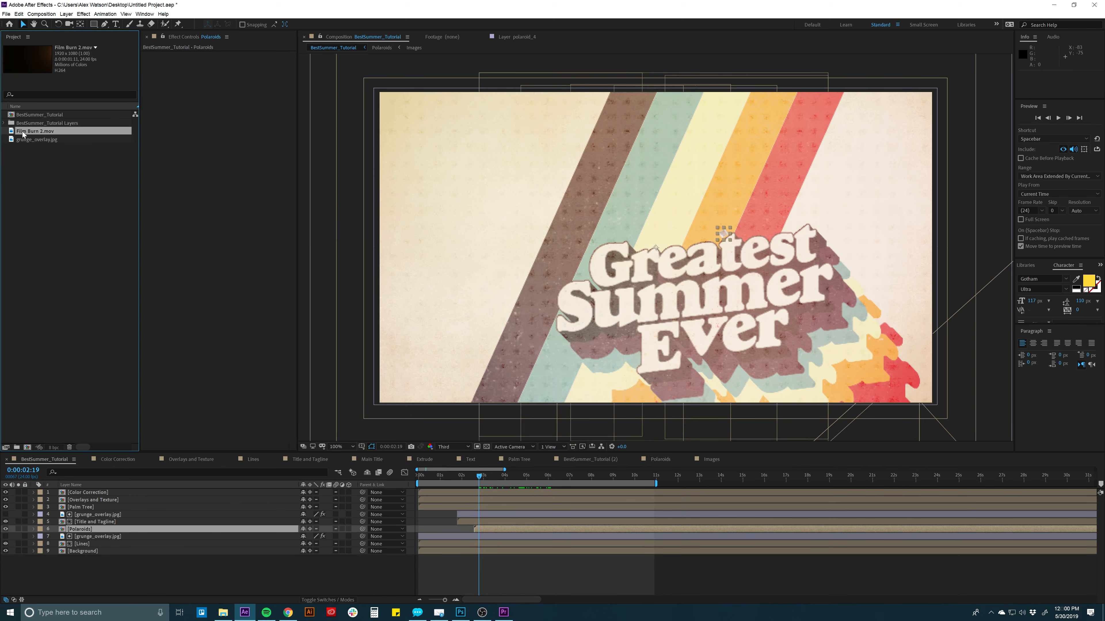
pyautogui.moveTo(23, 134)
pyautogui.mouseDown()
pyautogui.moveTo(104, 408)
pyautogui.moveTo(93, 491)
pyautogui.mouseUp()
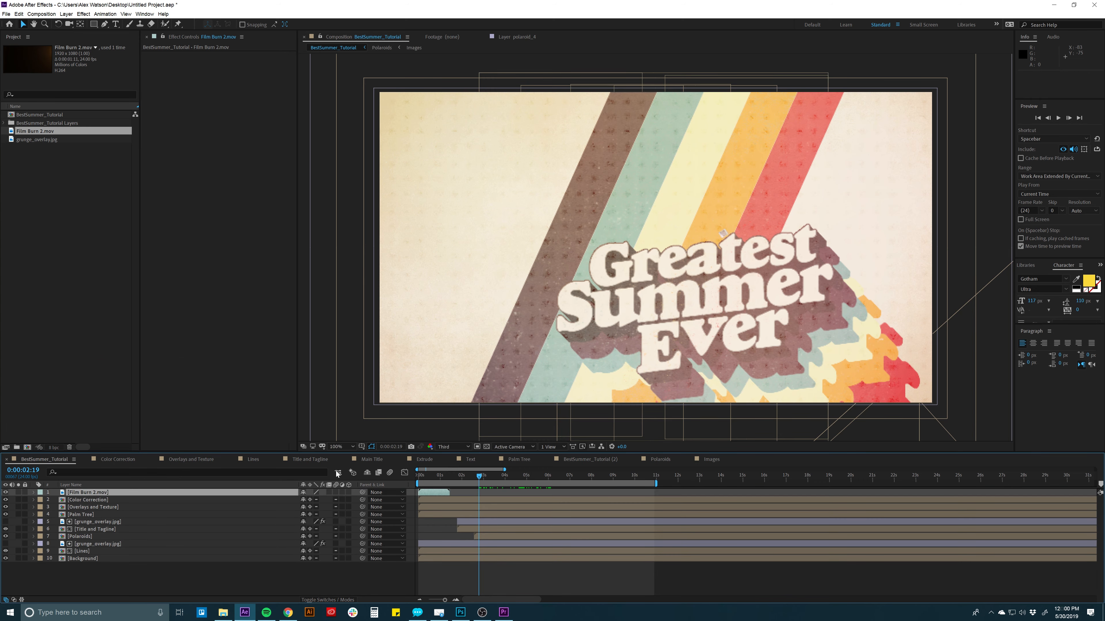
# Step: At 0:00:00:10, cycle through the blending modes of the Film Burn 2 layer and set it to Add
pyautogui.click(427, 478)
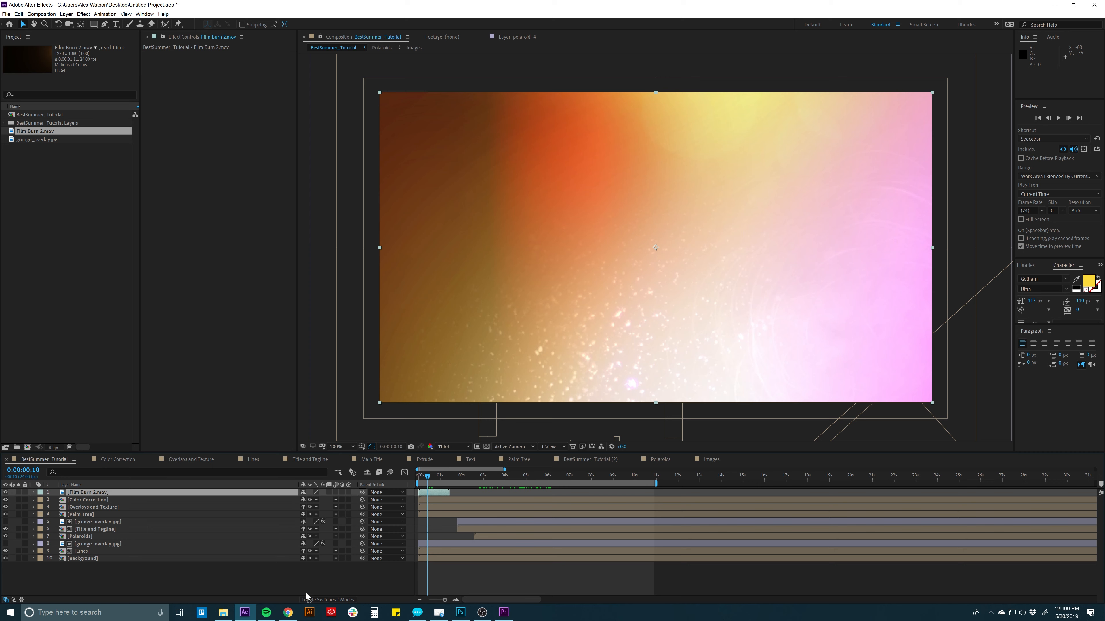
pyautogui.click(309, 599)
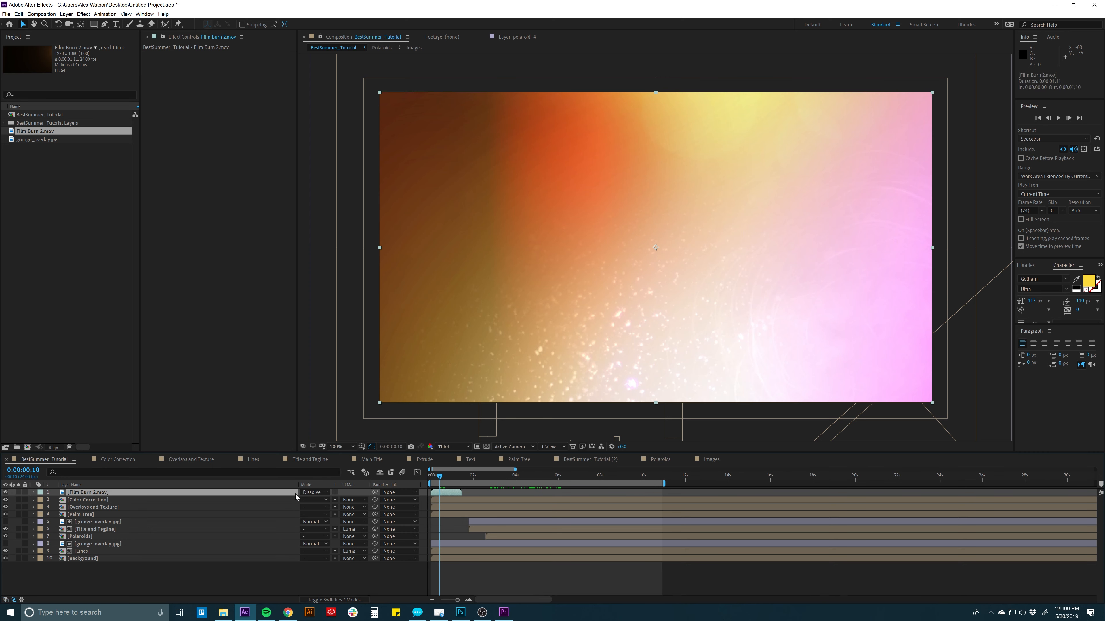
pyautogui.hotkey('shift', '=')
pyautogui.hotkey('shift', '=')
pyautogui.hotkey('shift', '=')
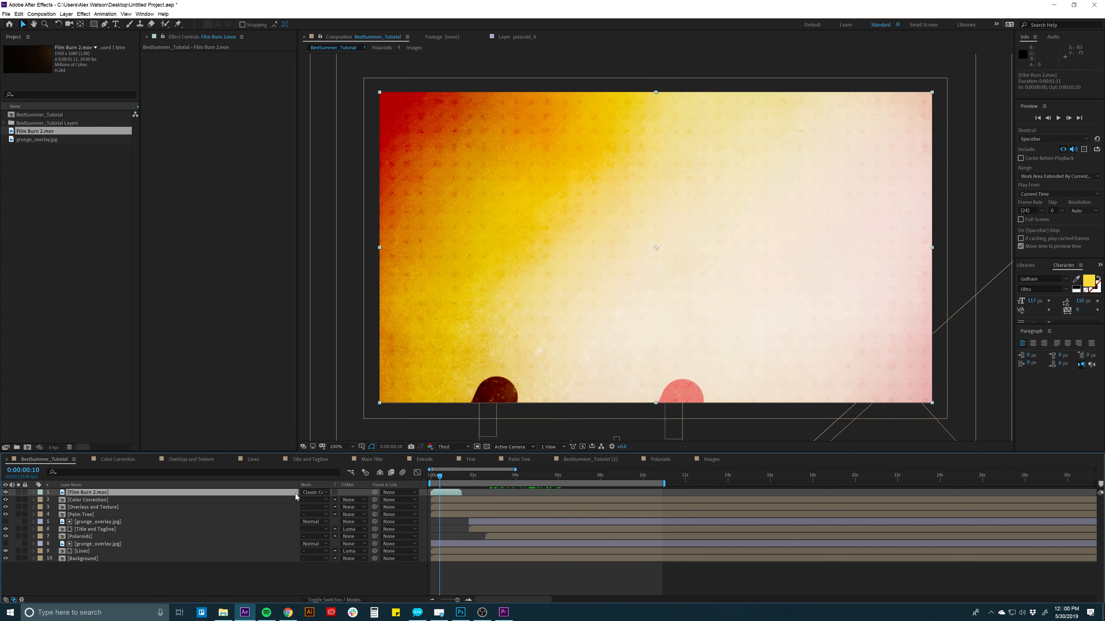
pyautogui.hotkey('shift', '=')
pyautogui.hotkey('shift', '=')
pyautogui.hotkey('shift', '=')
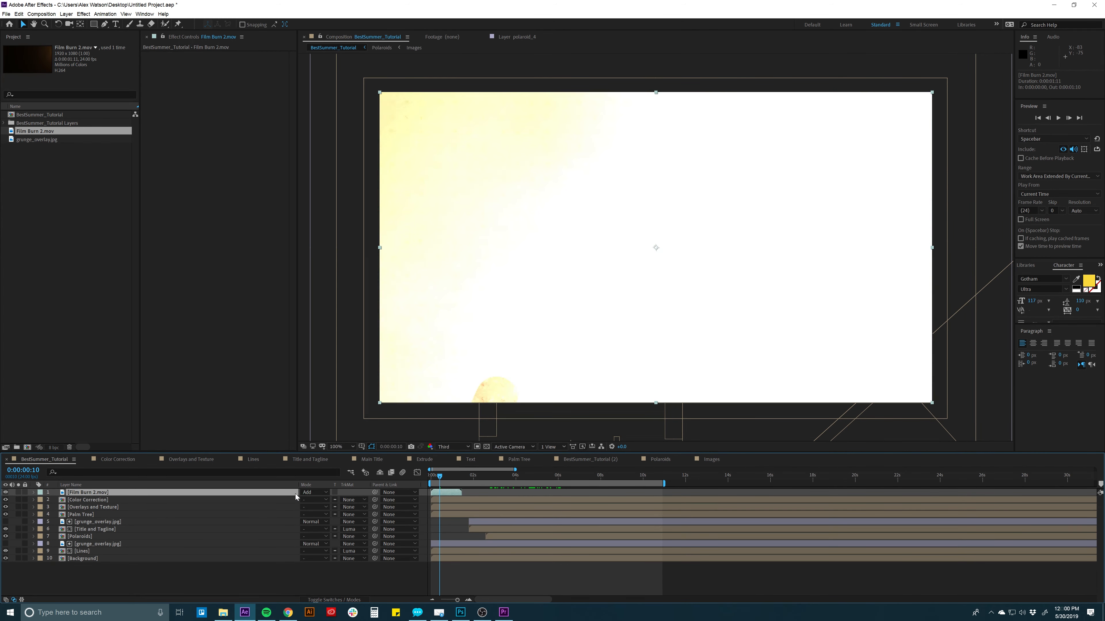
pyautogui.hotkey('shift', '=')
pyautogui.hotkey('shift', '-')
# Step: Set the opacity of the Film Burn 2 layer to 70%
pyautogui.press('t')
pyautogui.click(306, 500)
pyautogui.write('70')
pyautogui.press('Return')
# Step: Preview the BestSummer_Tutorial composition with the film burn, park the playhead at 0:00:06:22 and select the Polaroids layer
pyautogui.click(521, 477)
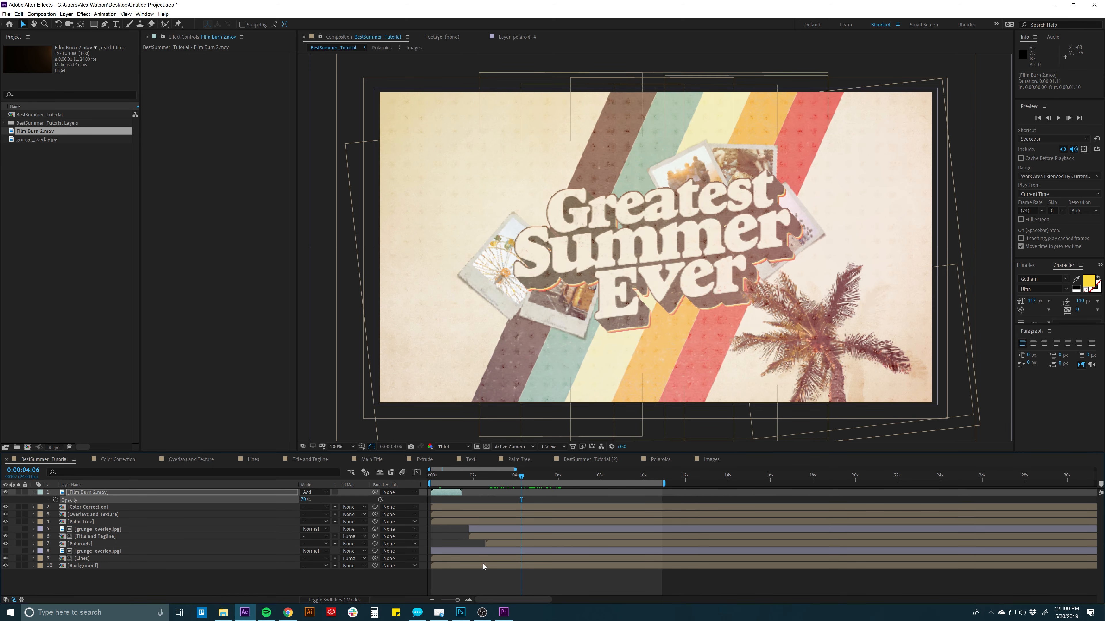
pyautogui.press('space')
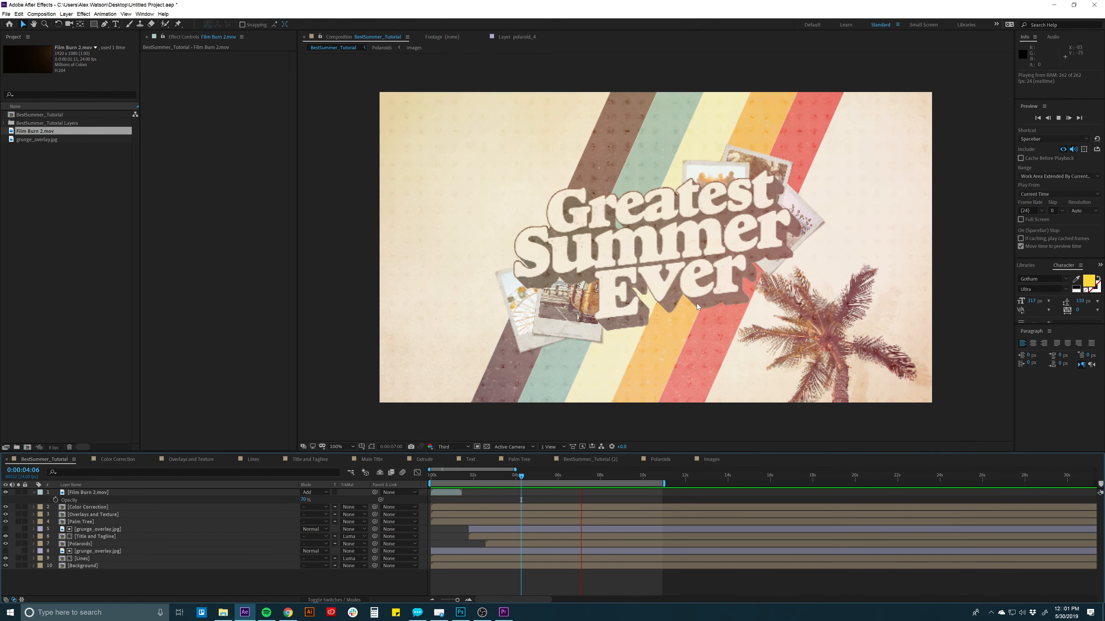
pyautogui.press('space')
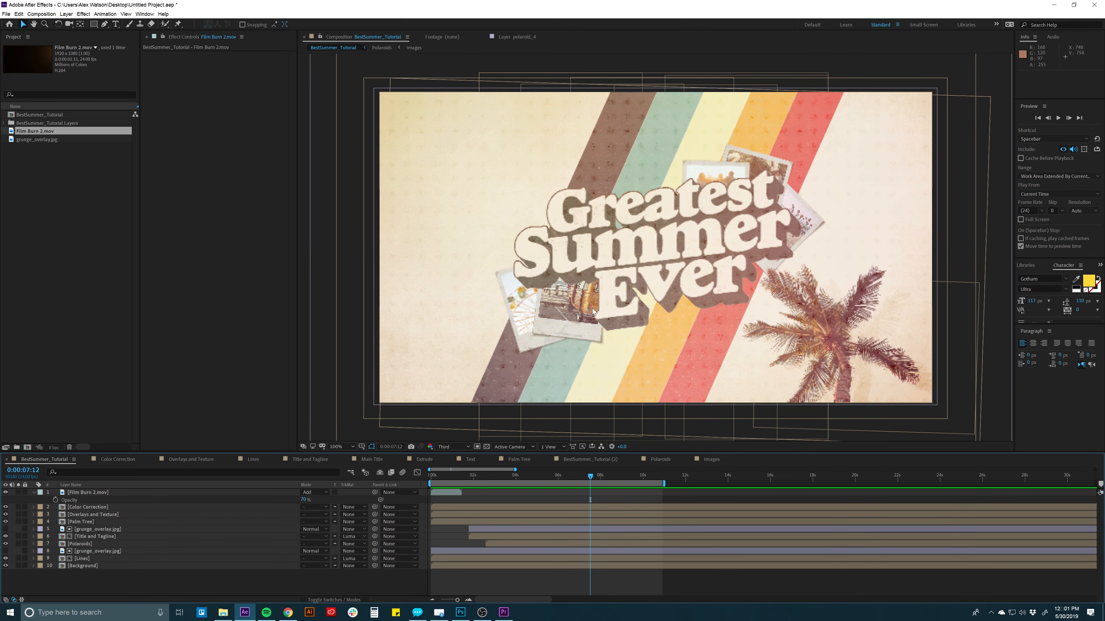
pyautogui.moveTo(519, 478); pyautogui.dragTo(578, 469)
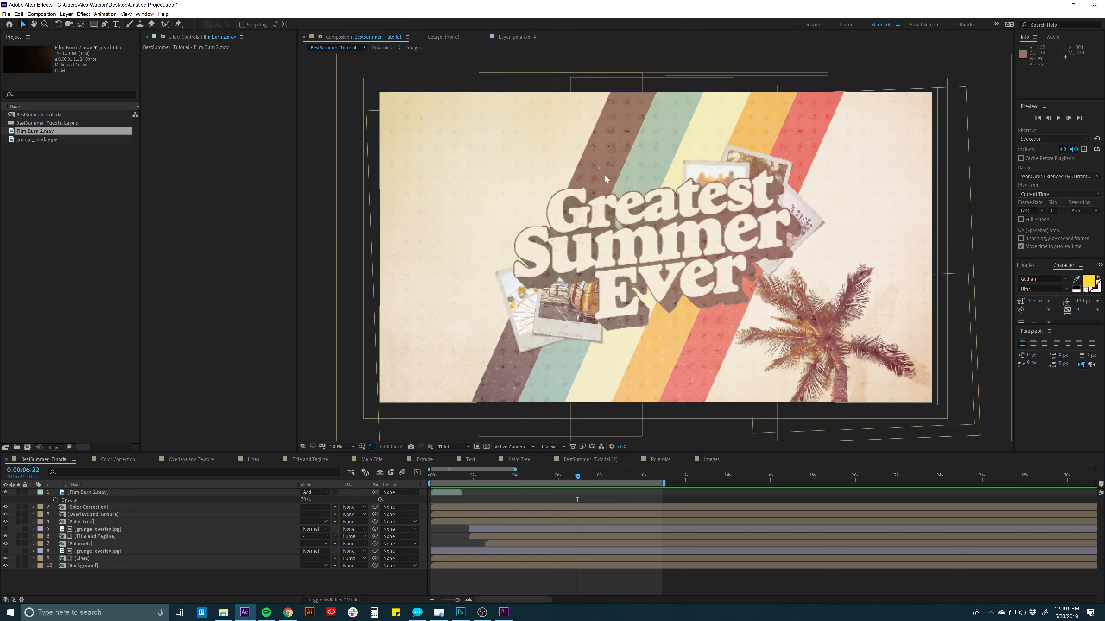
pyautogui.click(502, 543)
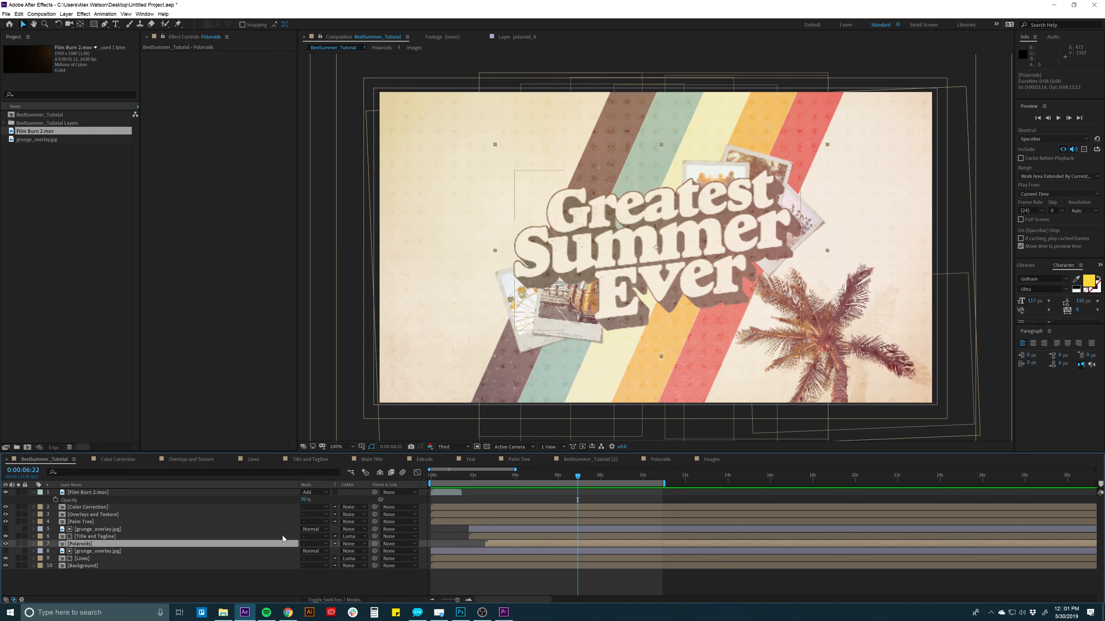
# Step: Switch to Photoshop, expand the Polaroids and Images groups in BestSummer_Tutorial.psd and open the polaroid_5 smart object's contents
pyautogui.click(460, 613)
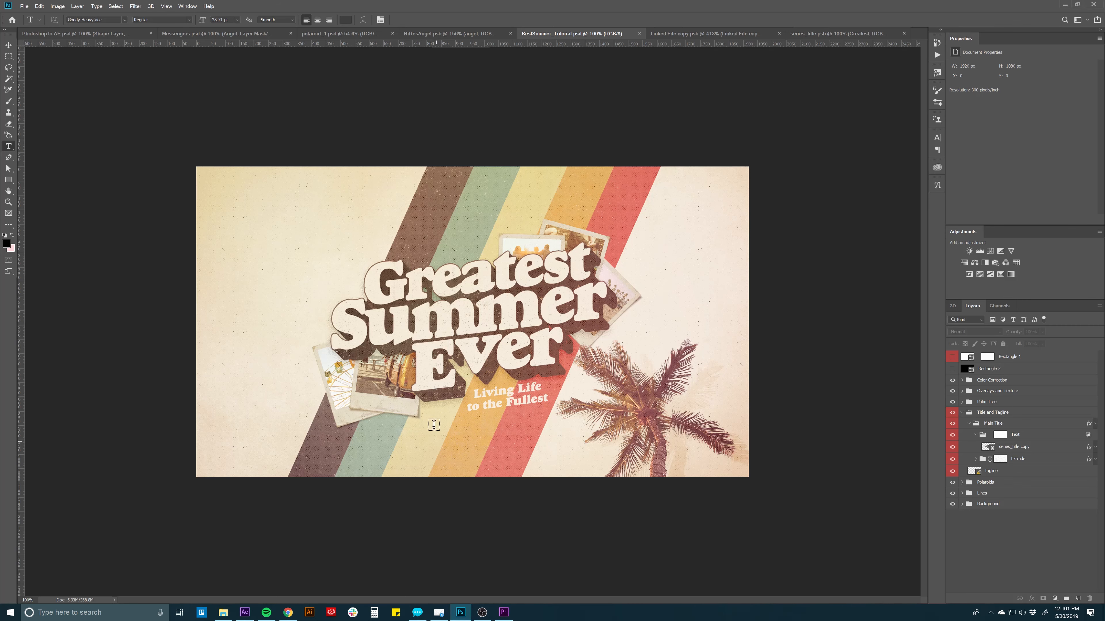
pyautogui.click(1013, 435)
pyautogui.click(984, 402)
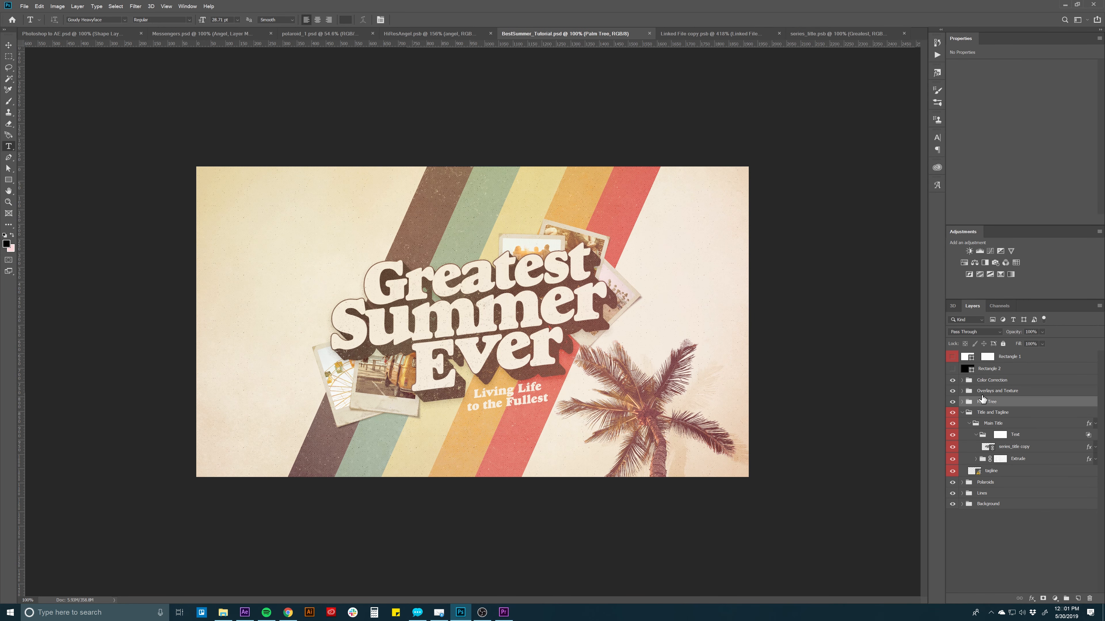
pyautogui.click(966, 483)
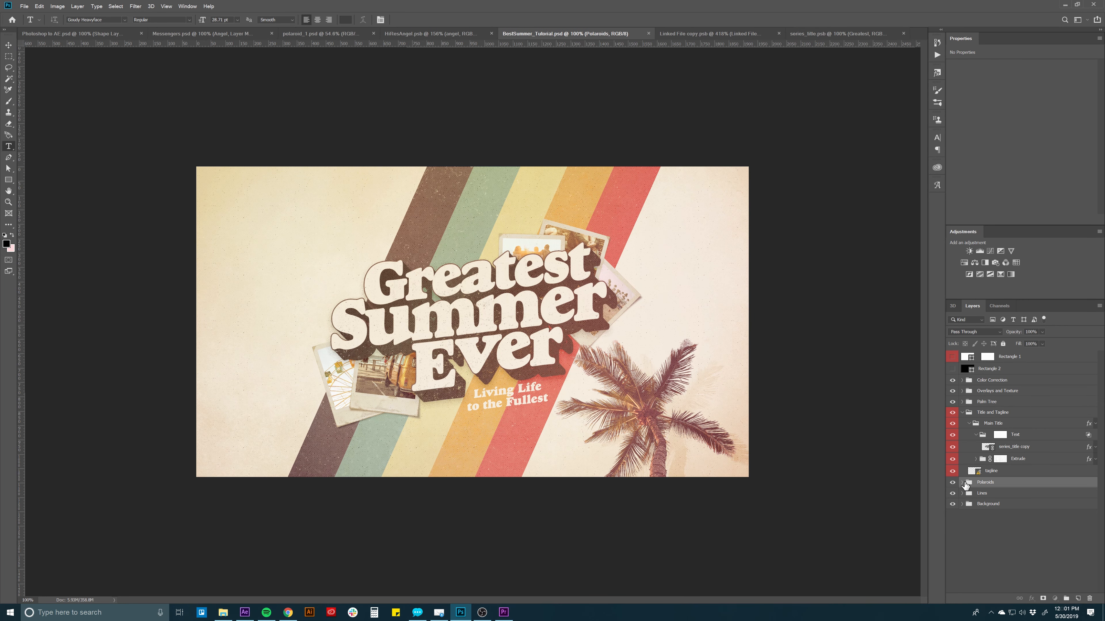
pyautogui.click(962, 482)
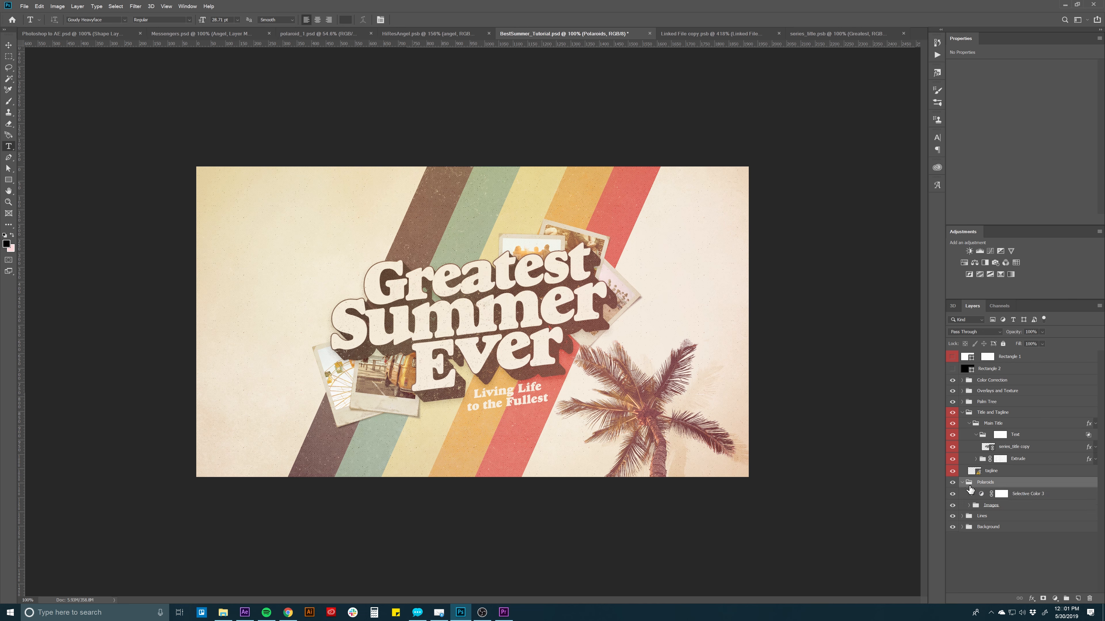
pyautogui.click(969, 506)
pyautogui.click(996, 518)
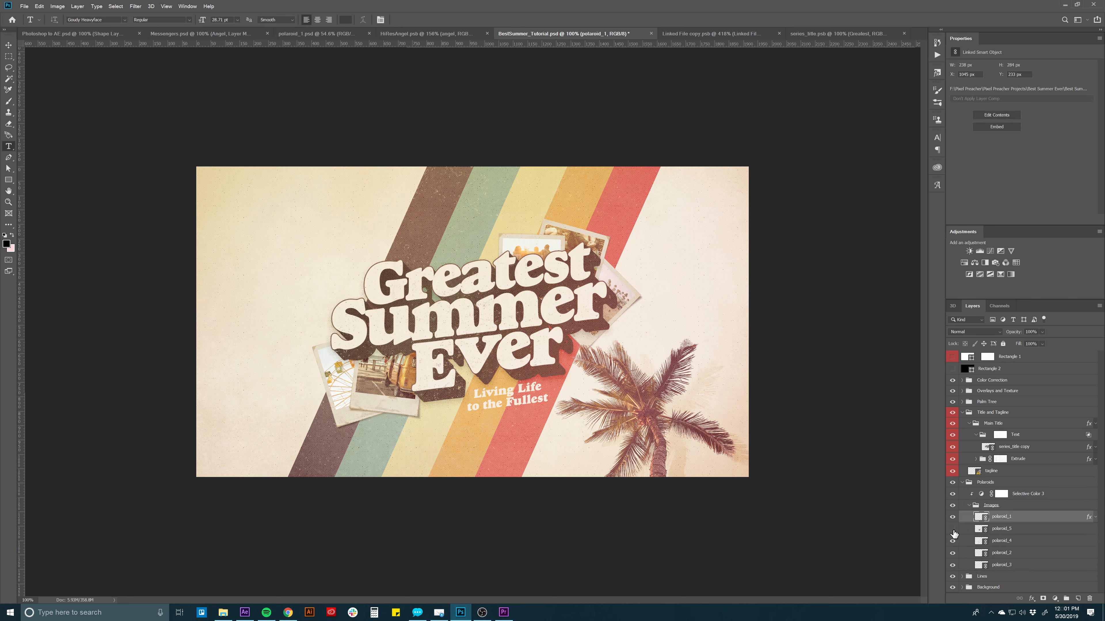
pyautogui.click(986, 532)
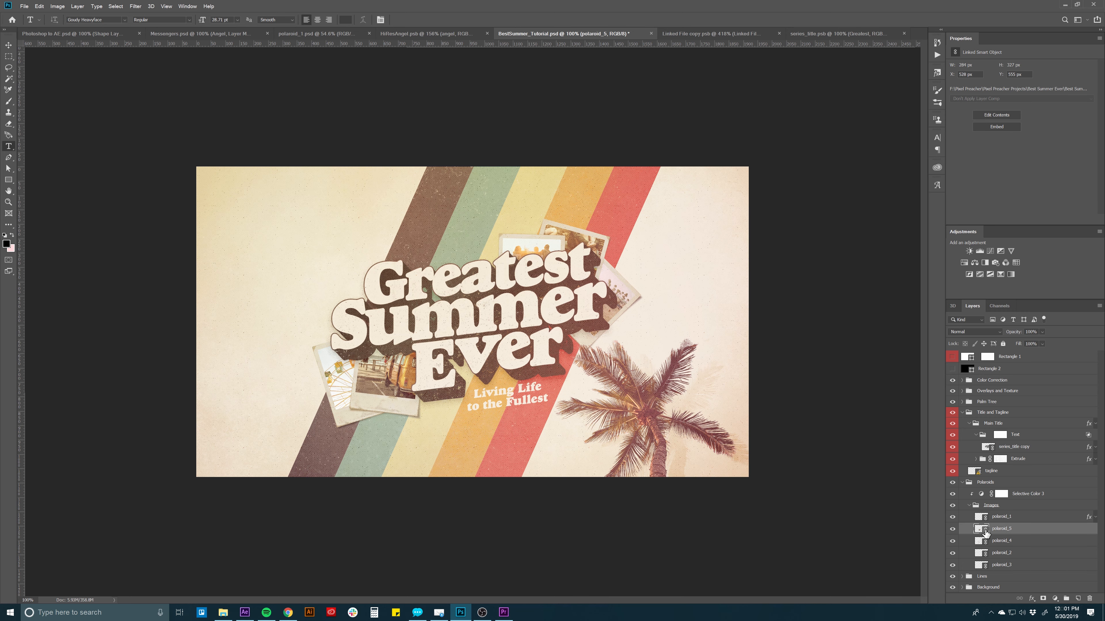
pyautogui.doubleClick(985, 531)
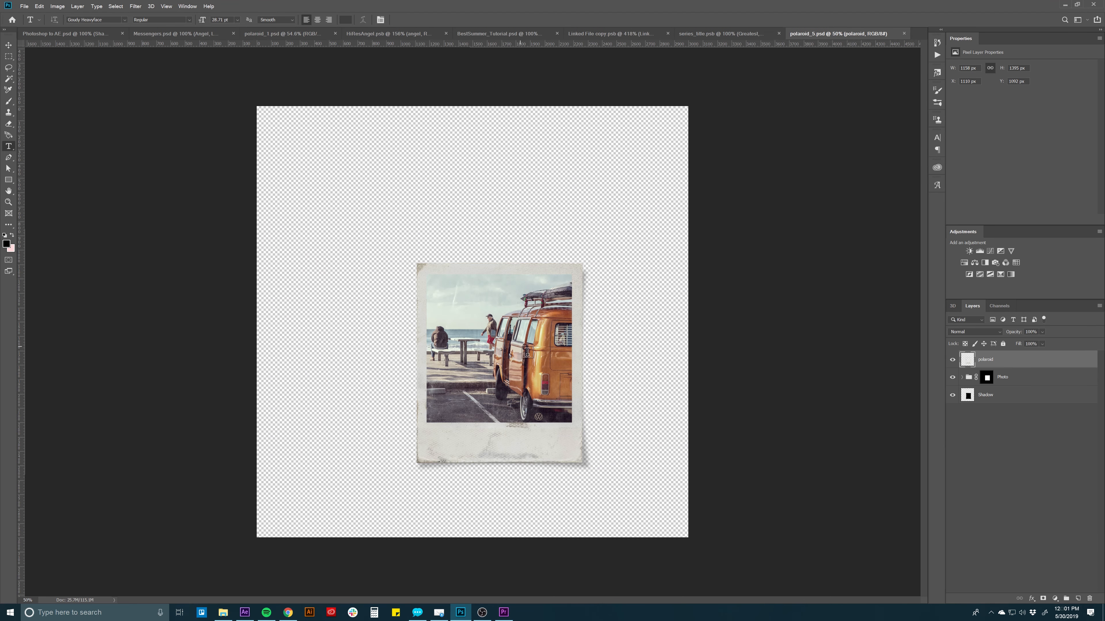
# Step: In the Photo group of polaroid_5, hide the orange van photo to reveal the photo of four friends, and save the file
pyautogui.click(1017, 378)
pyautogui.click(962, 377)
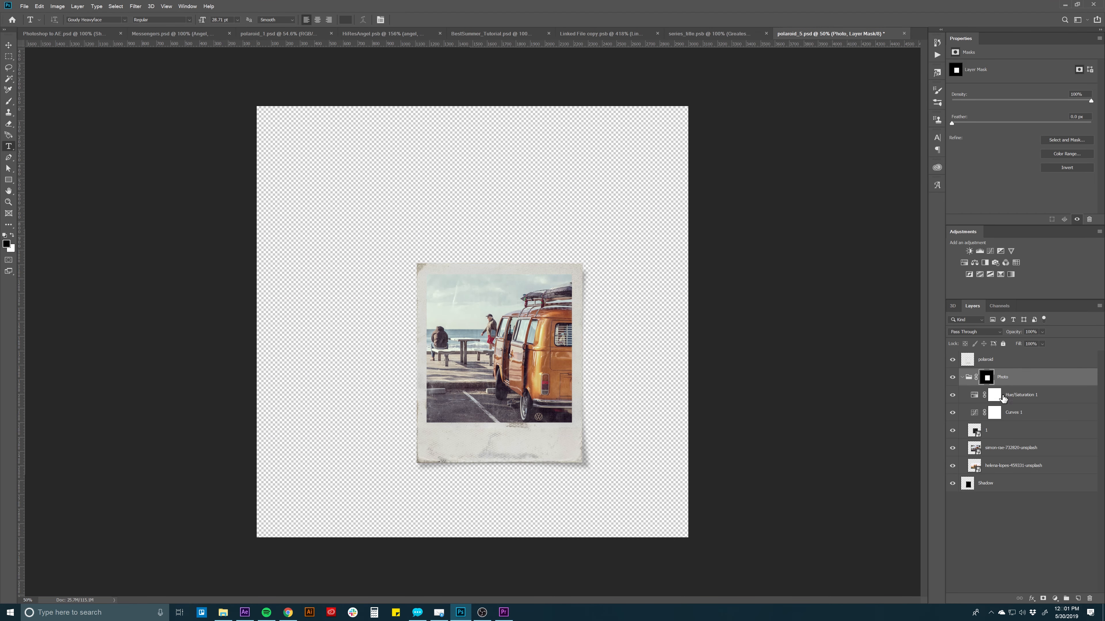
pyautogui.click(1010, 446)
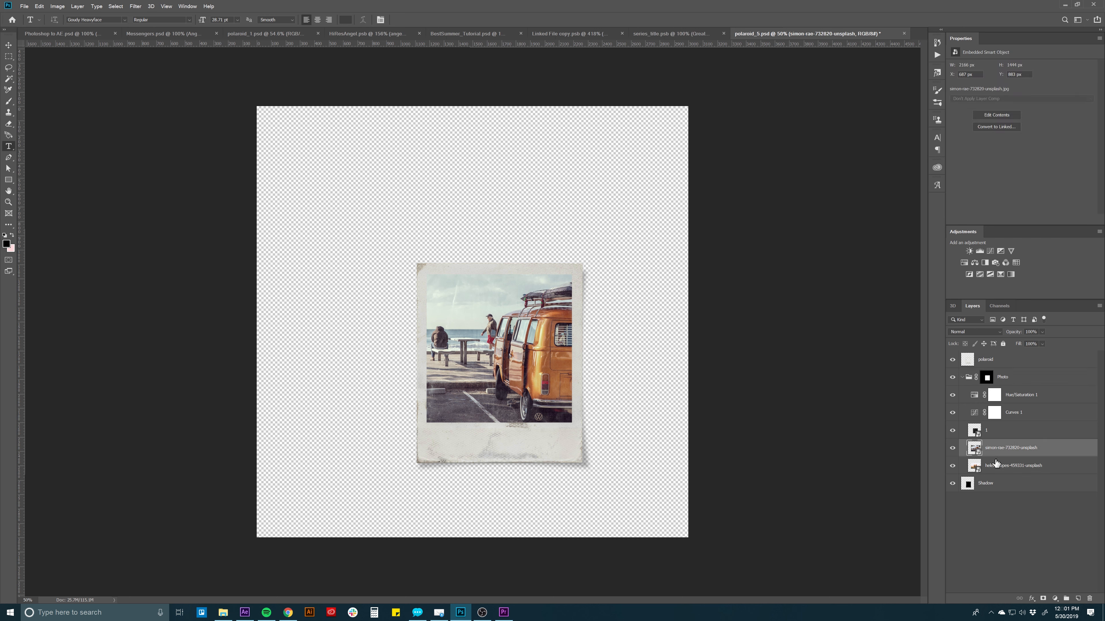
pyautogui.click(952, 448)
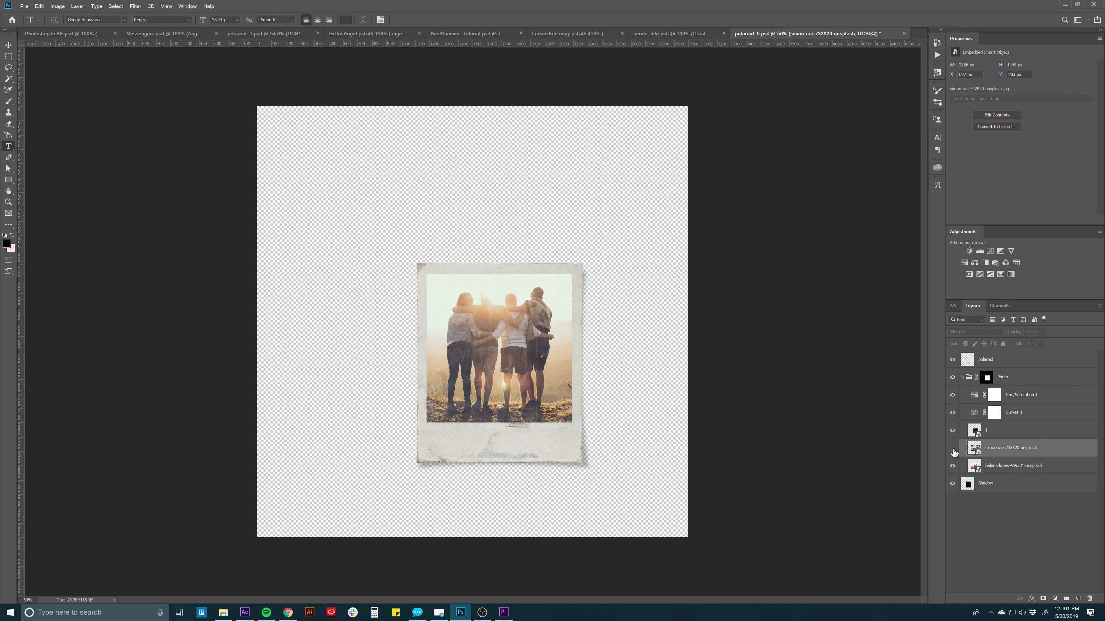
pyautogui.click(1001, 465)
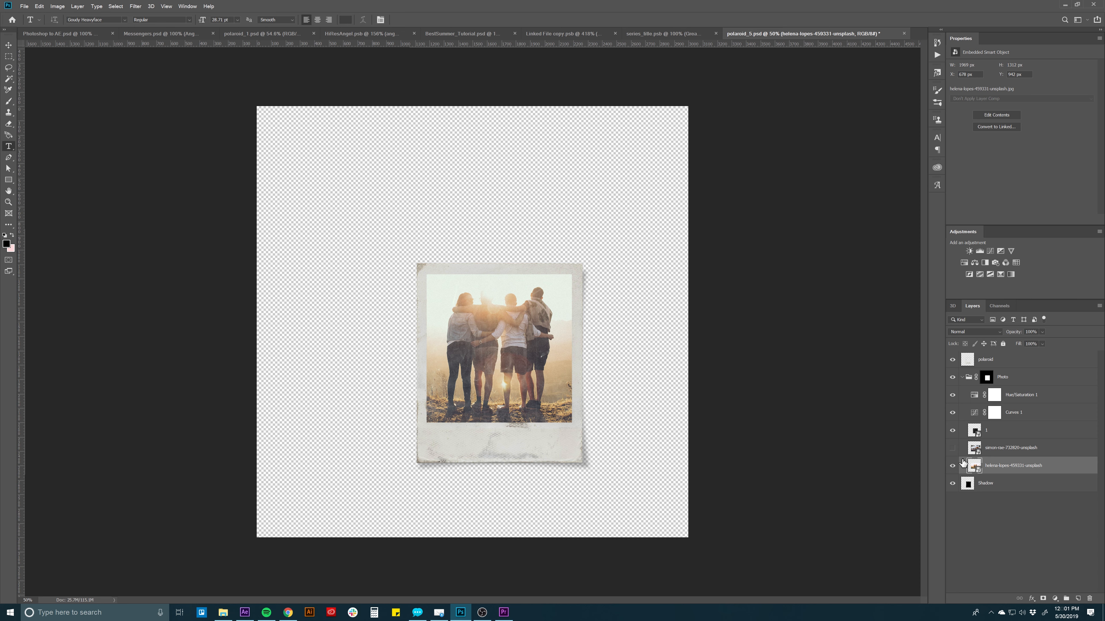
pyautogui.hotkey('ctrl', 's')
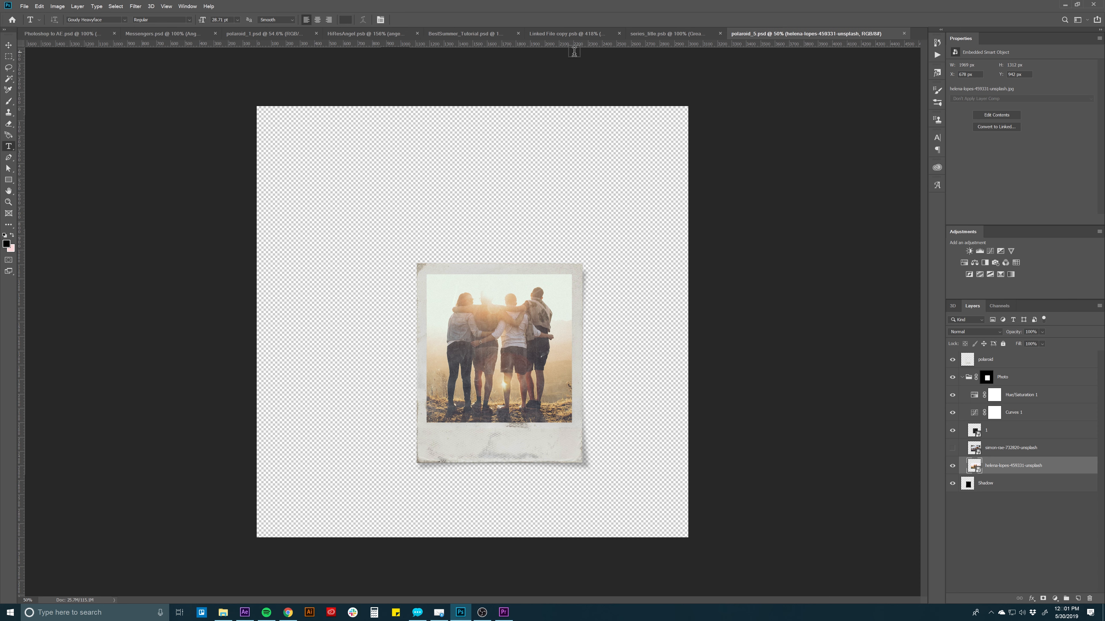
# Step: Save BestSummer_Tutorial.psd with the swapped polaroid photo and switch to After Effects to check the updated artwork
pyautogui.click(462, 34)
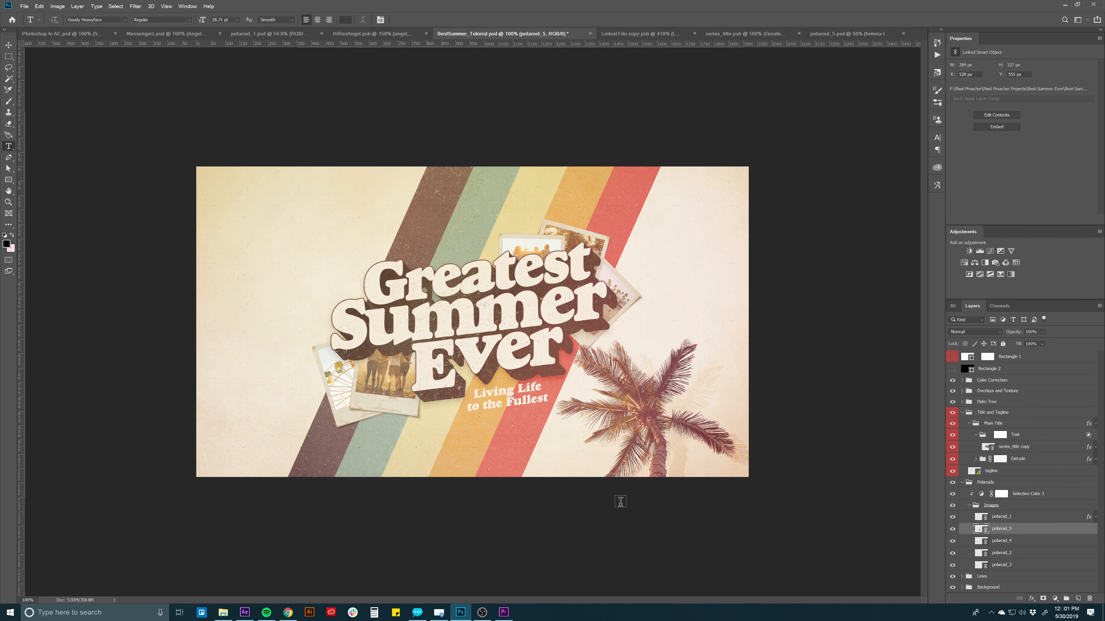
pyautogui.hotkey('ctrl', 's')
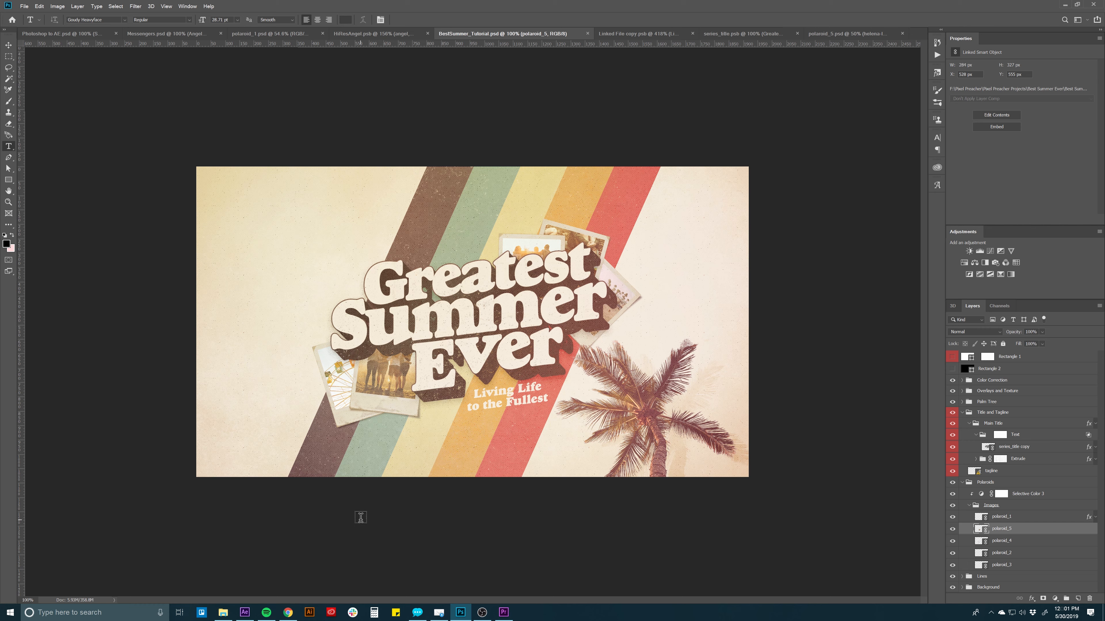
pyautogui.click(244, 613)
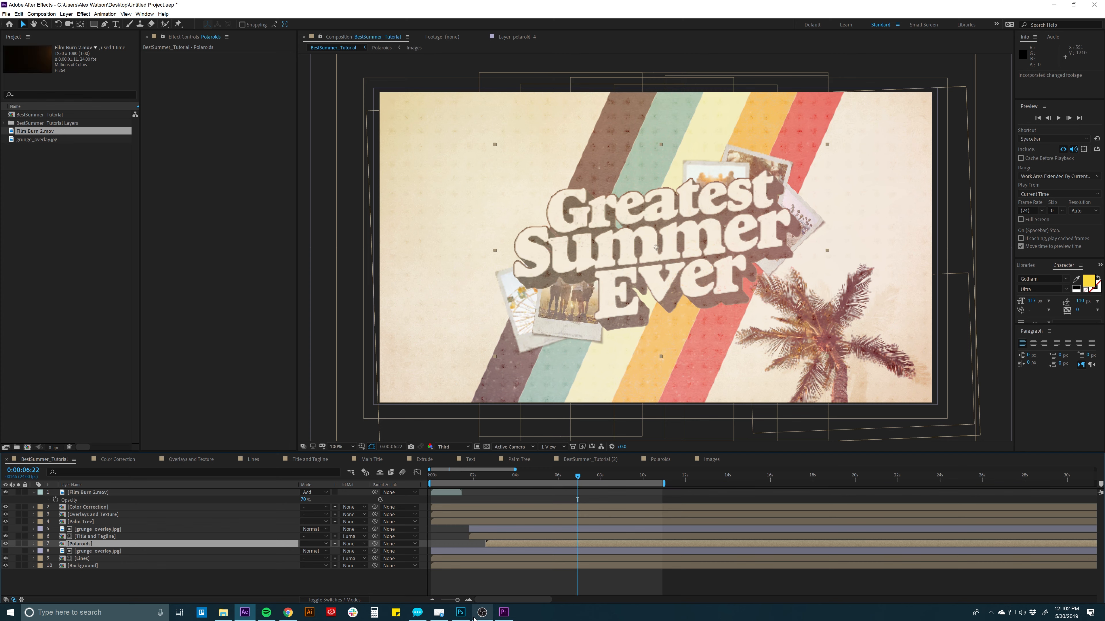
# Step: Switch to Photoshop, change the word Greatest to Lamest in series_title.psb, and save both that file and BestSummer_Tutorial.psd
pyautogui.click(460, 612)
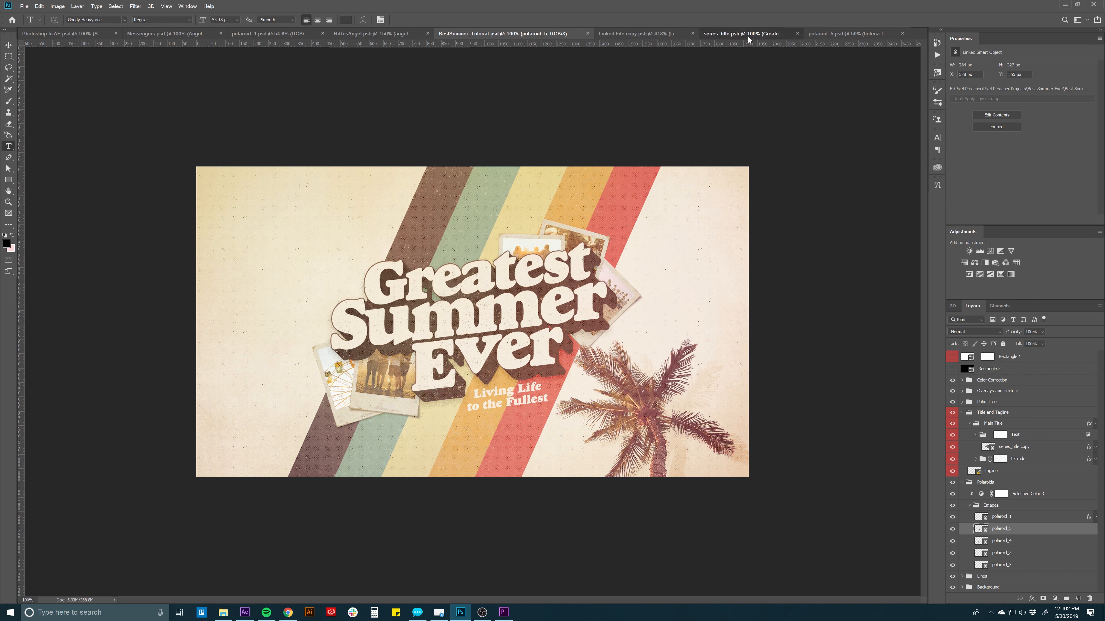
pyautogui.click(748, 36)
pyautogui.click(460, 278)
pyautogui.doubleClick(459, 278)
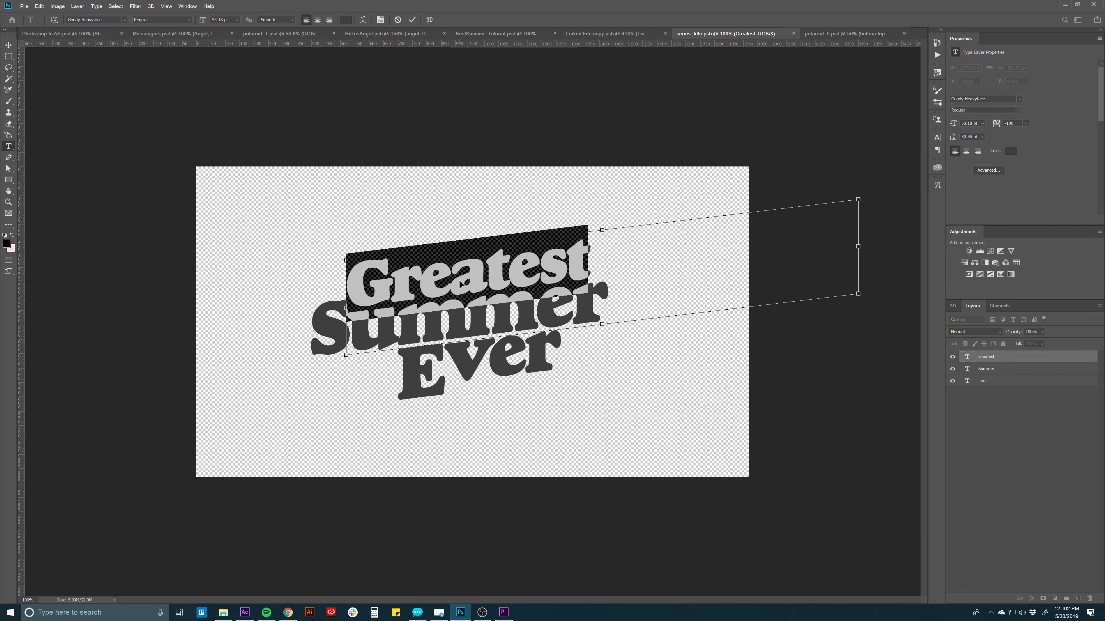
pyautogui.write('Lame')
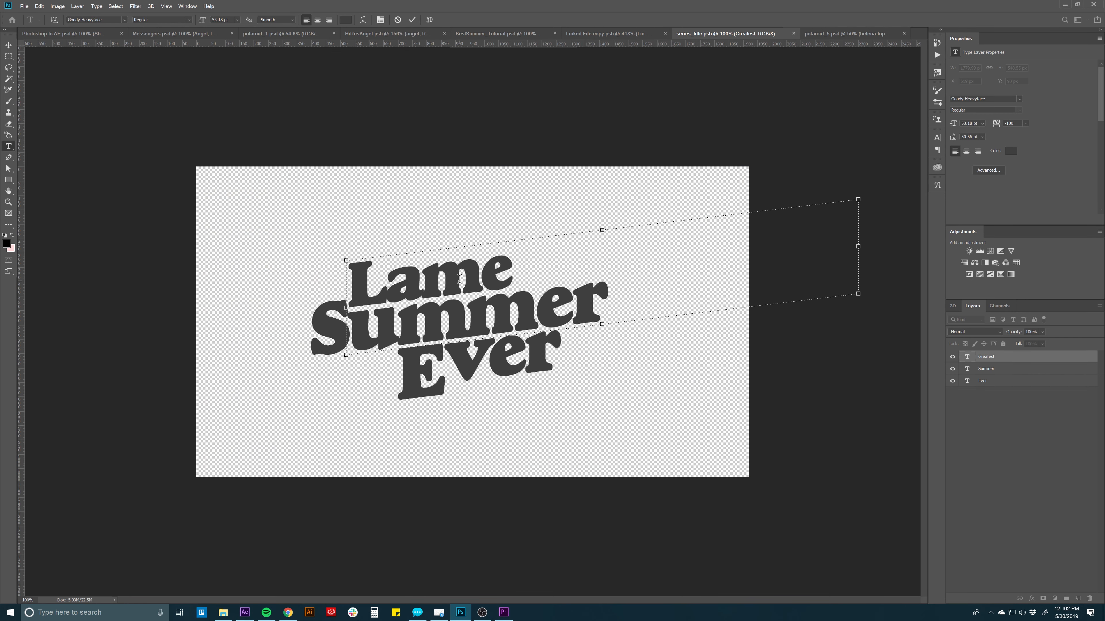
pyautogui.write('st')
pyautogui.click(1009, 424)
pyautogui.hotkey('ctrl', 's')
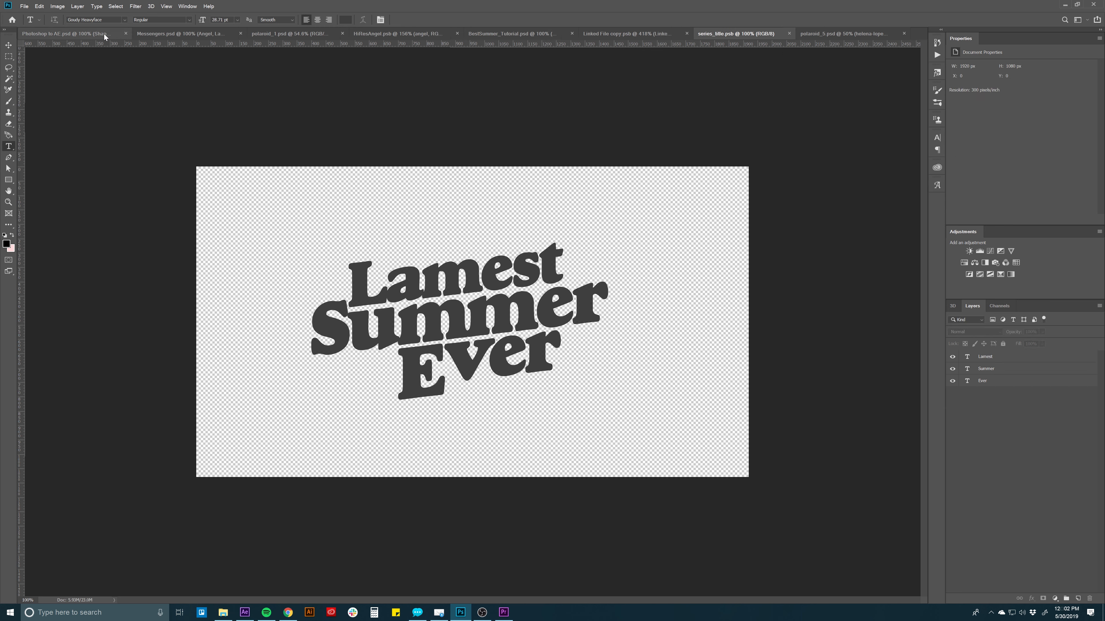
pyautogui.click(507, 34)
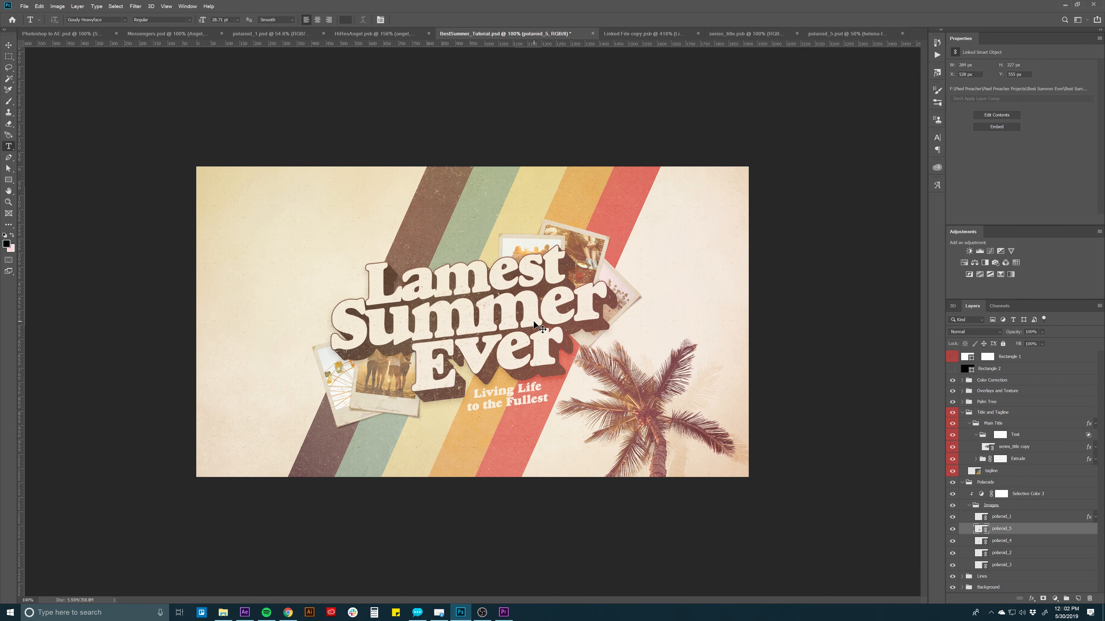
pyautogui.hotkey('ctrl', 's')
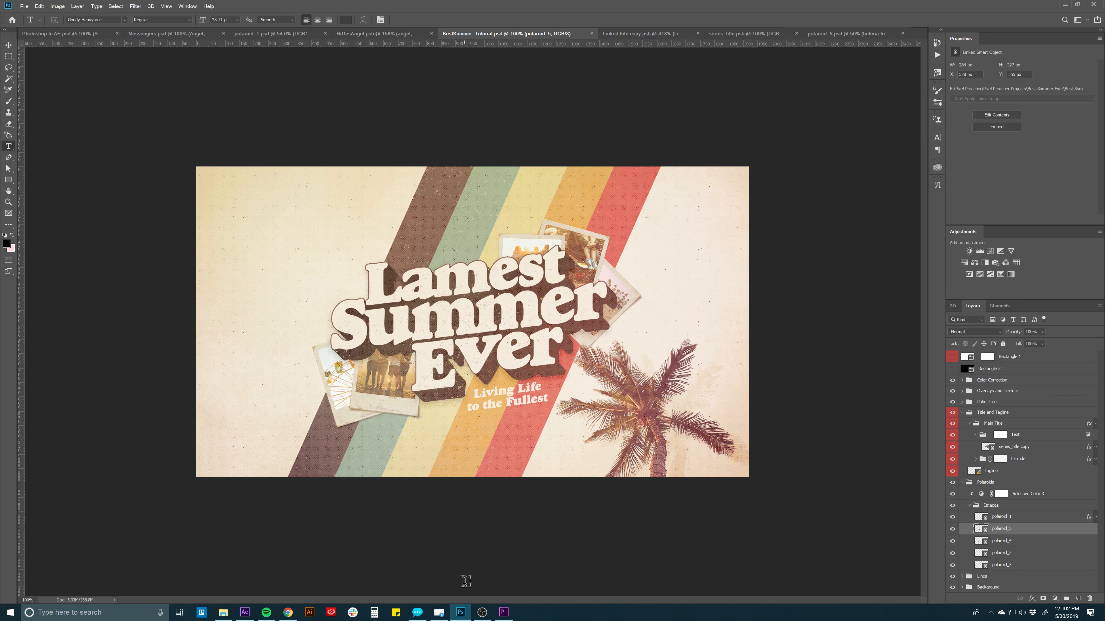
# Step: Switch to After Effects, open the Title and Tagline composition and make the tagline layer visible
pyautogui.click(244, 612)
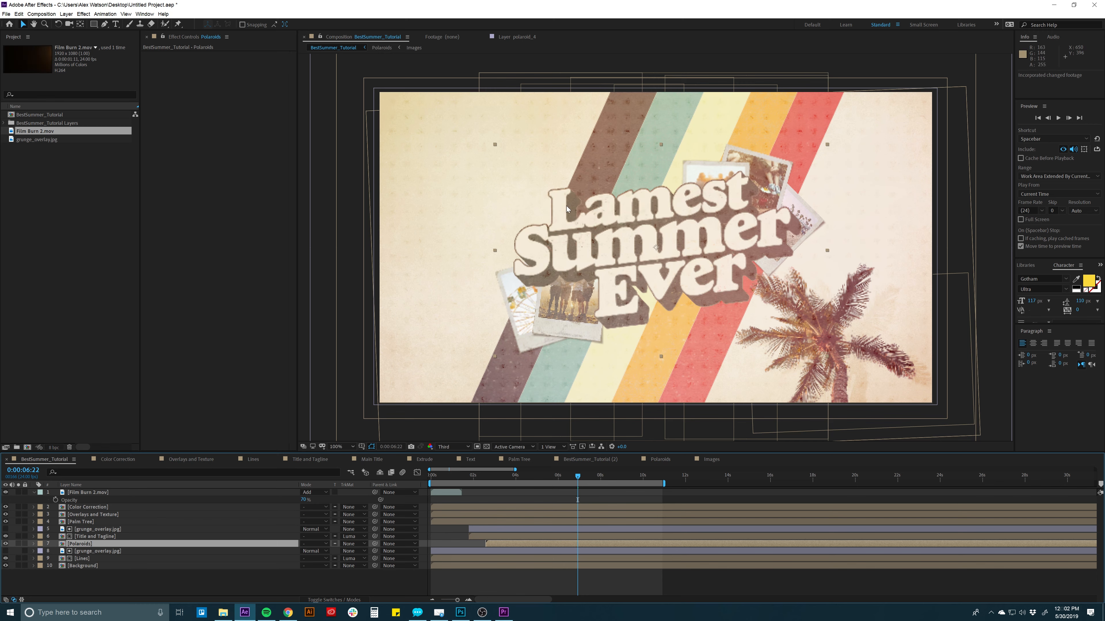
pyautogui.moveTo(483, 478); pyautogui.dragTo(583, 475)
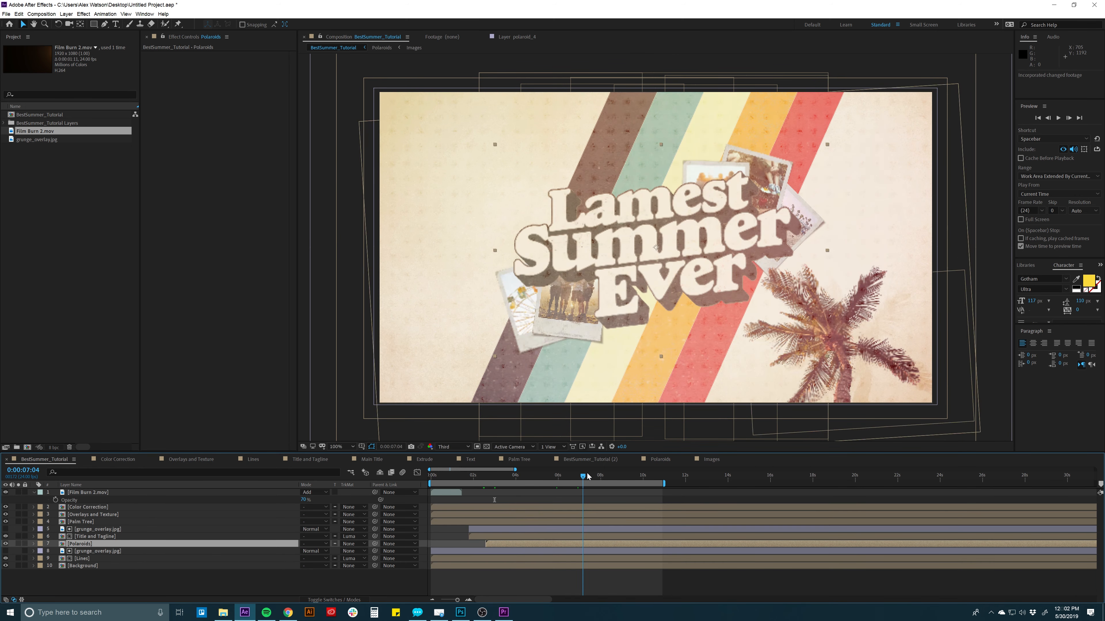
pyautogui.doubleClick(102, 537)
pyautogui.click(107, 501)
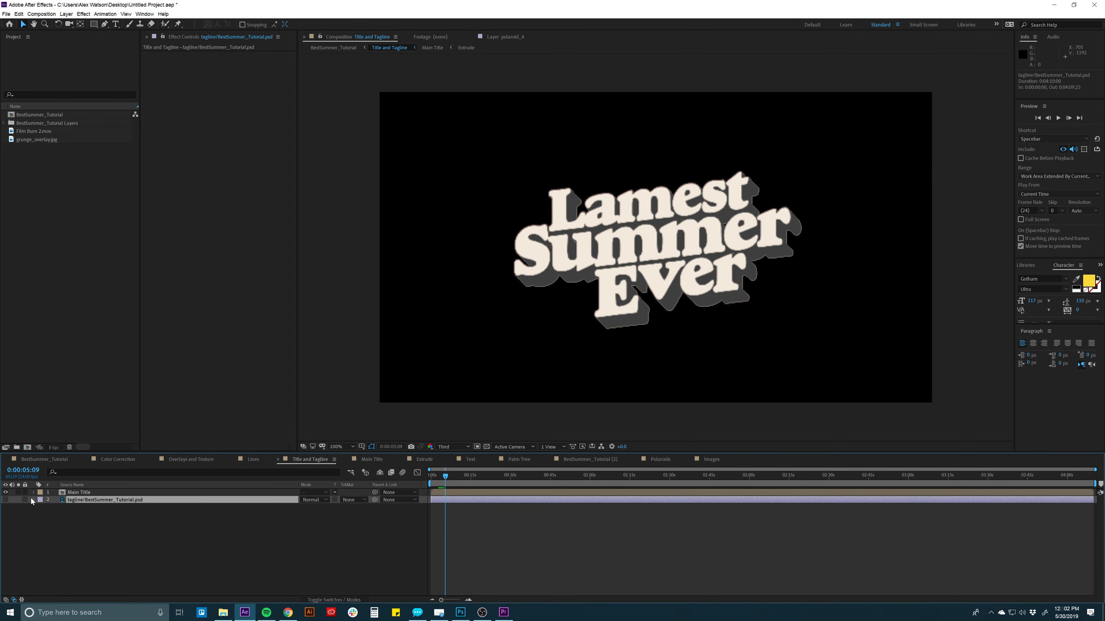
pyautogui.click(5, 500)
# Step: Keyframe the tagline's Position at its current place at 0:00:13:01 and below the frame's lower edge at 0:00:00:00
pyautogui.moveTo(450, 478); pyautogui.dragTo(465, 477)
pyautogui.click(442, 501)
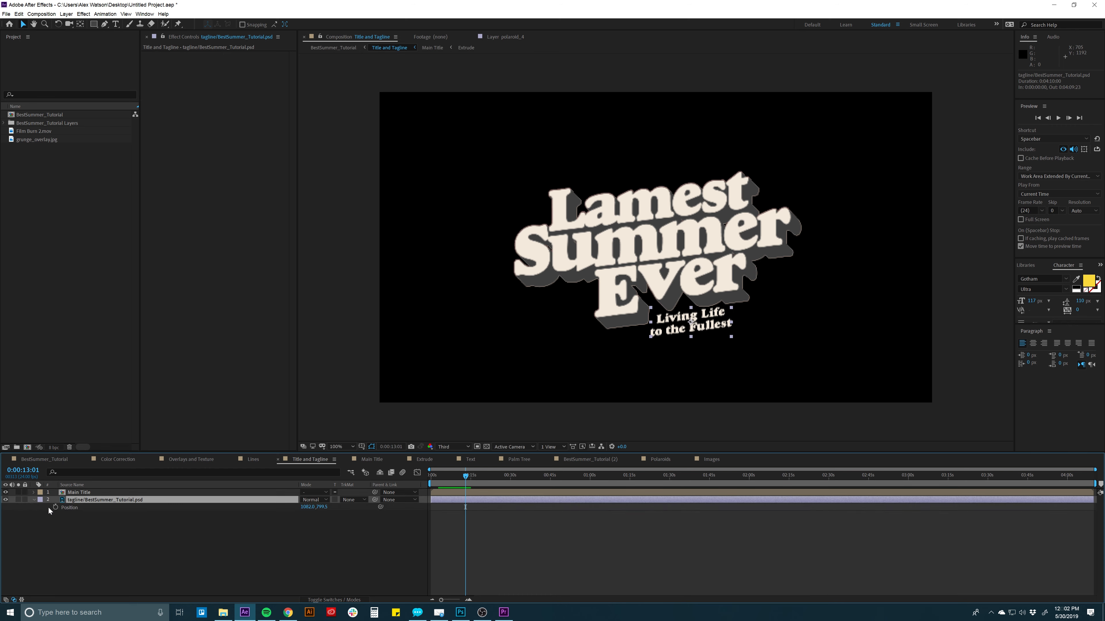
pyautogui.hotkey('alt', 'shift', 'p')
pyautogui.moveTo(451, 479); pyautogui.dragTo(409, 482)
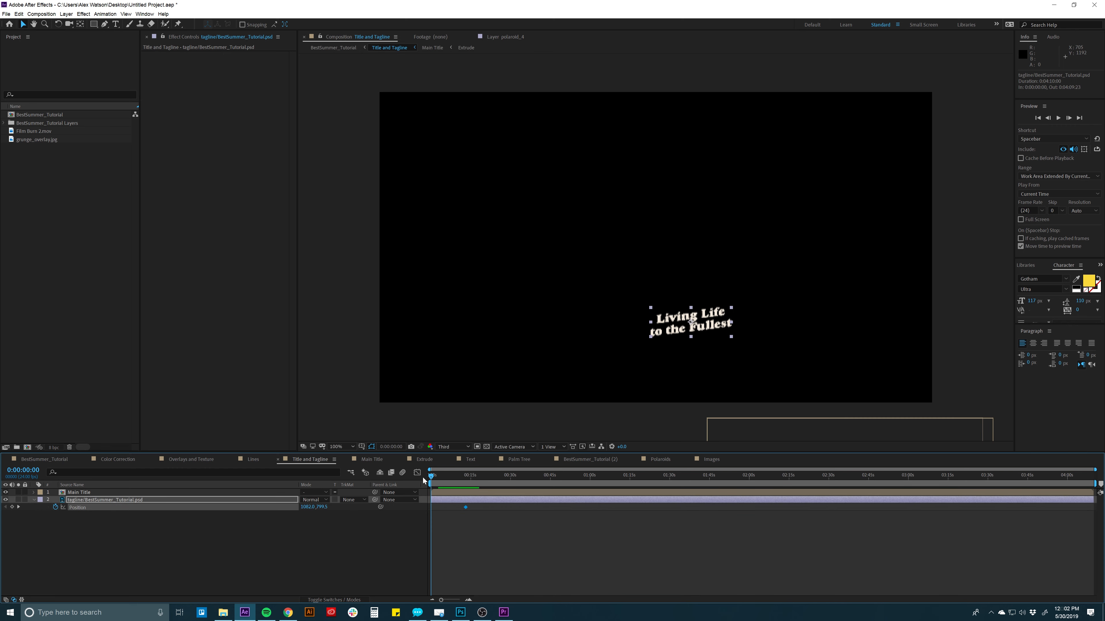
pyautogui.moveTo(681, 323); pyautogui.dragTo(778, 439)
# Step: Ease both tagline Position keyframes with a long slow-down into the last one, and move that last keyframe to 0:00:03:22
pyautogui.moveTo(484, 506); pyautogui.dragTo(409, 519)
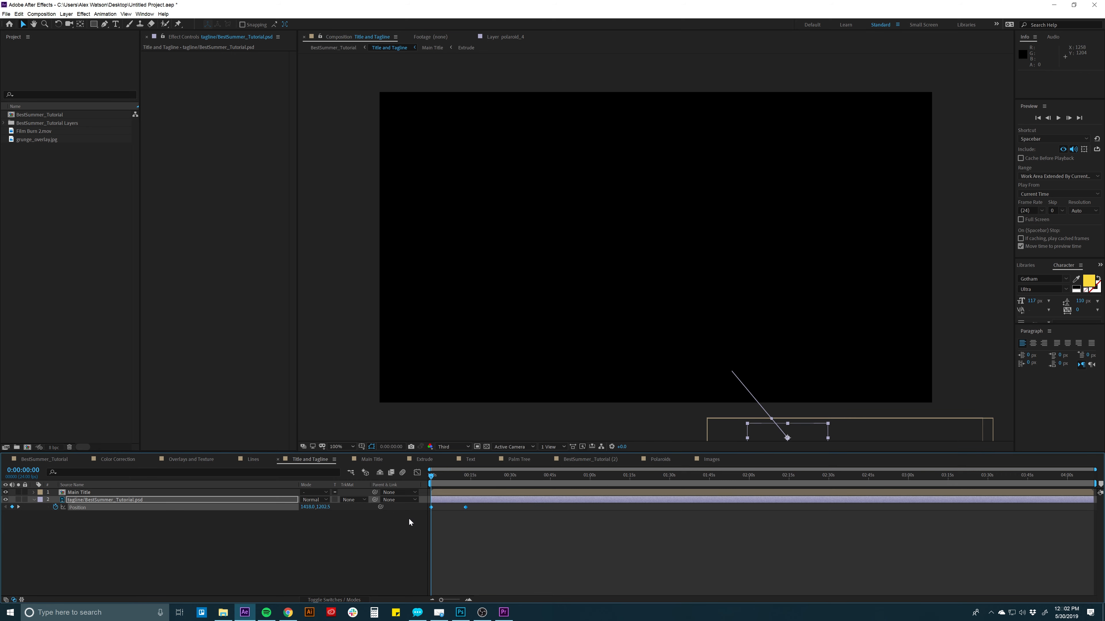
pyautogui.click(417, 472)
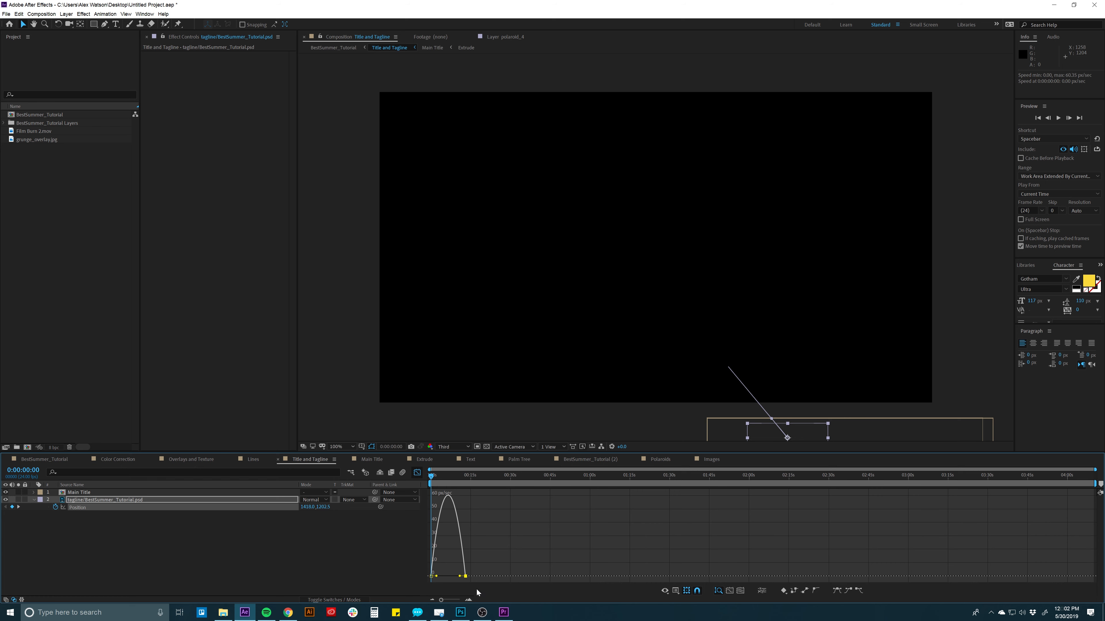
pyautogui.moveTo(459, 577); pyautogui.dragTo(435, 578)
pyautogui.click(417, 472)
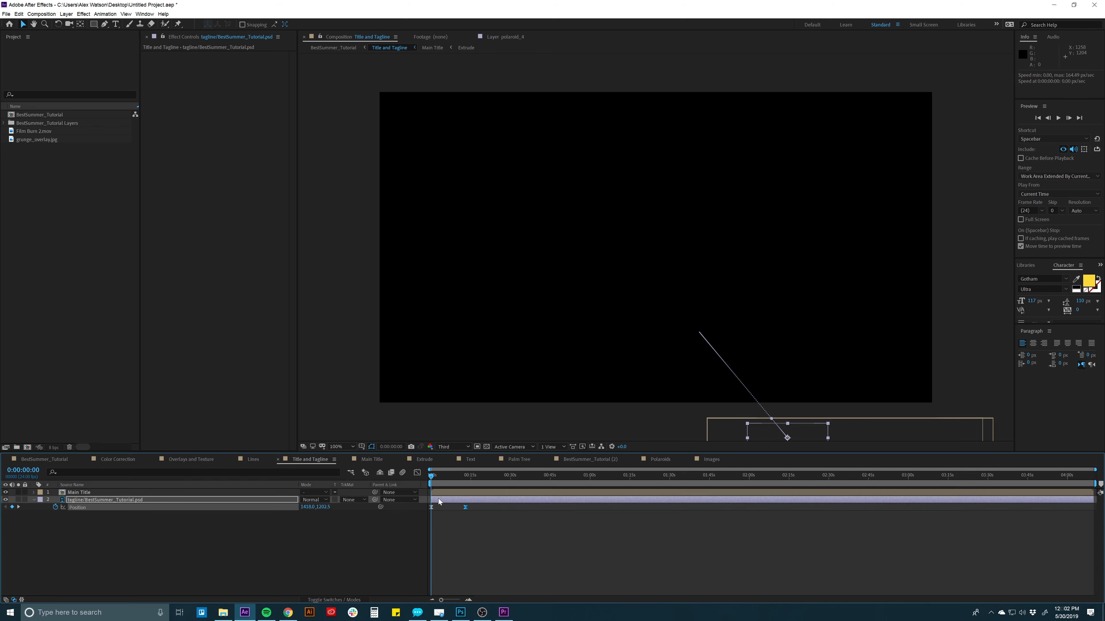
pyautogui.moveTo(465, 507); pyautogui.dragTo(440, 508)
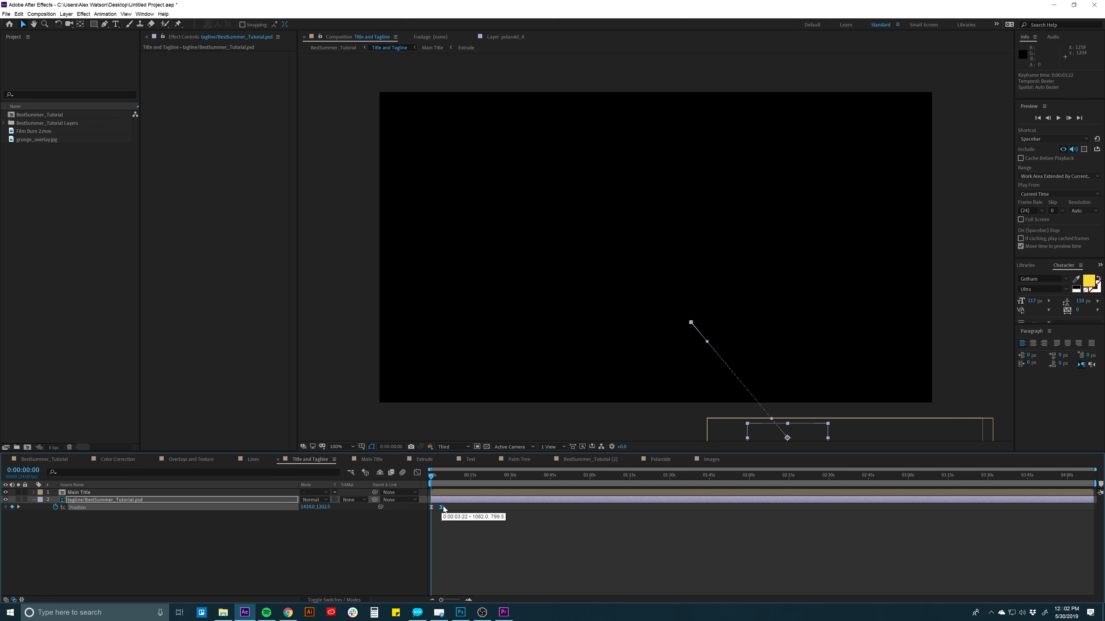
# Step: Preview the tagline's entrance against the title, then shift the tagline layer to start at 0:00:00:20
pyautogui.press('space')
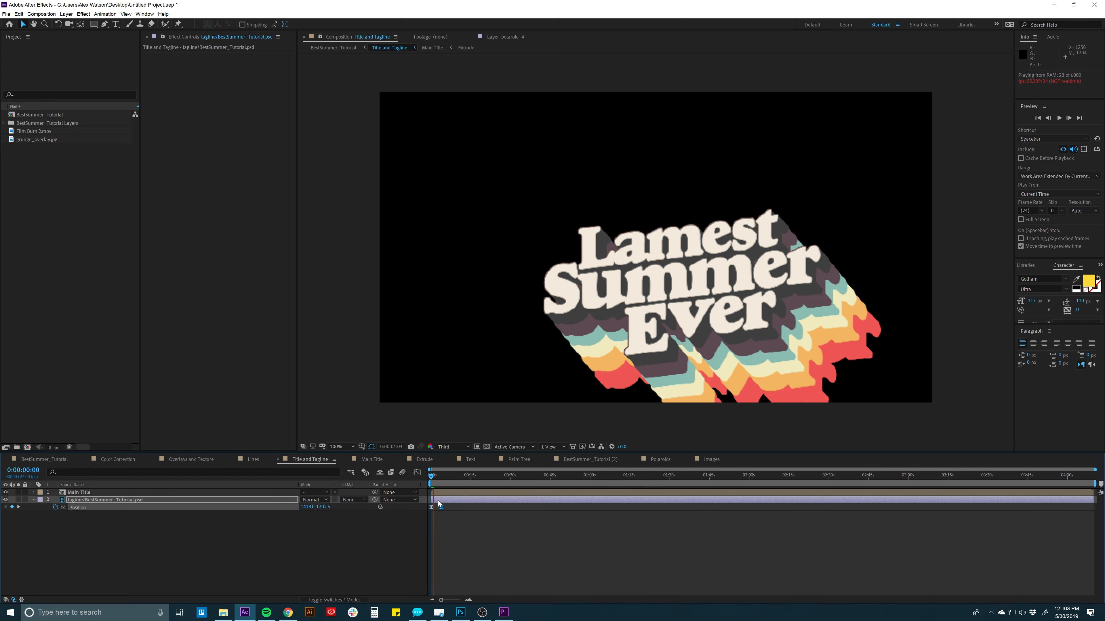
pyautogui.press('space')
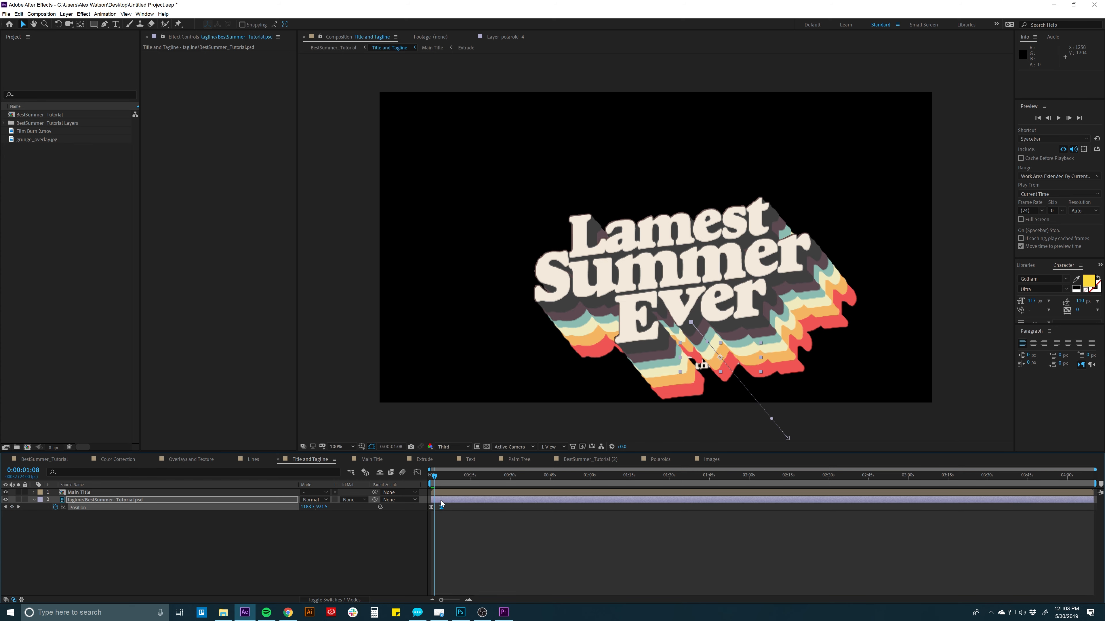
pyautogui.moveTo(434, 476); pyautogui.dragTo(441, 501)
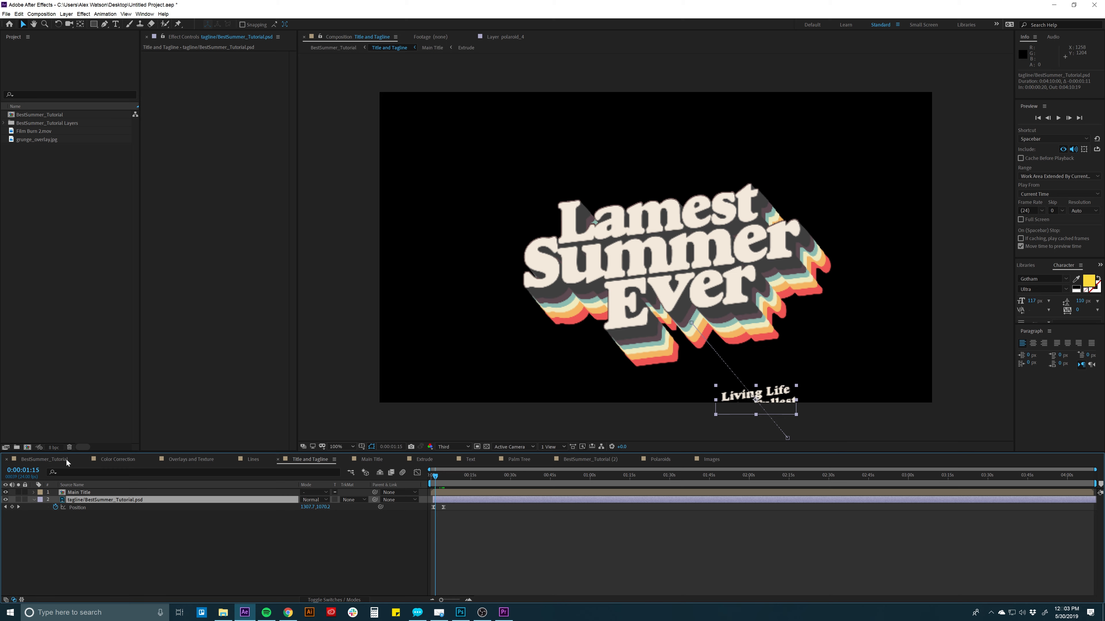
# Step: Return to the BestSummer_Tutorial composition and scrub from about 0:00:03:10 to 0:00:04:18 to check the tagline's entrance
pyautogui.click(44, 460)
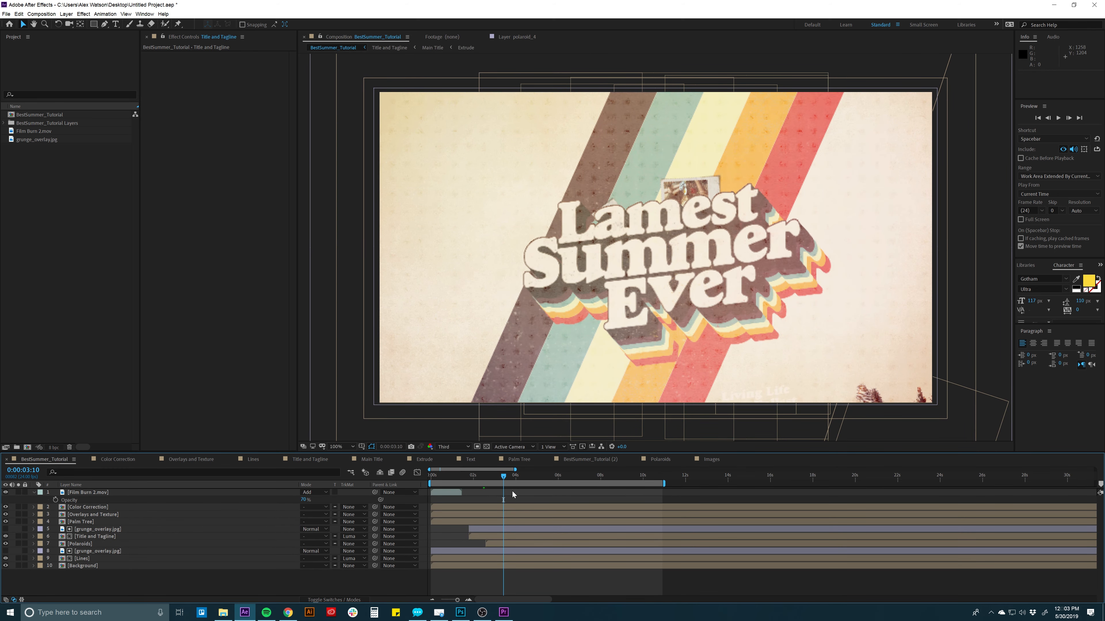
pyautogui.moveTo(507, 480); pyautogui.dragTo(520, 478)
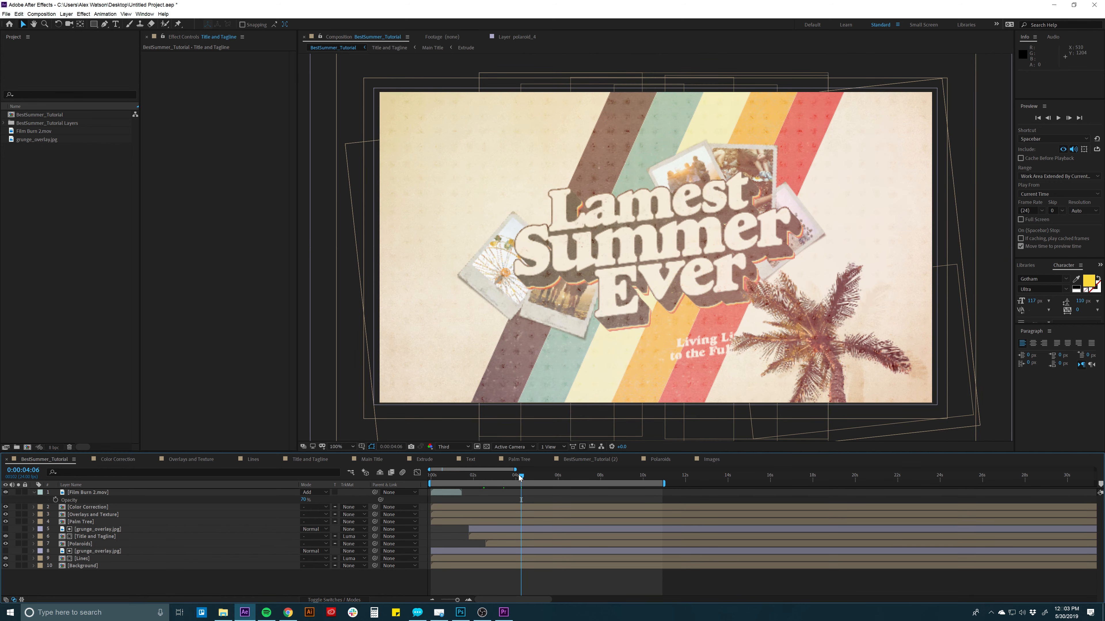
pyautogui.moveTo(521, 478); pyautogui.dragTo(532, 479)
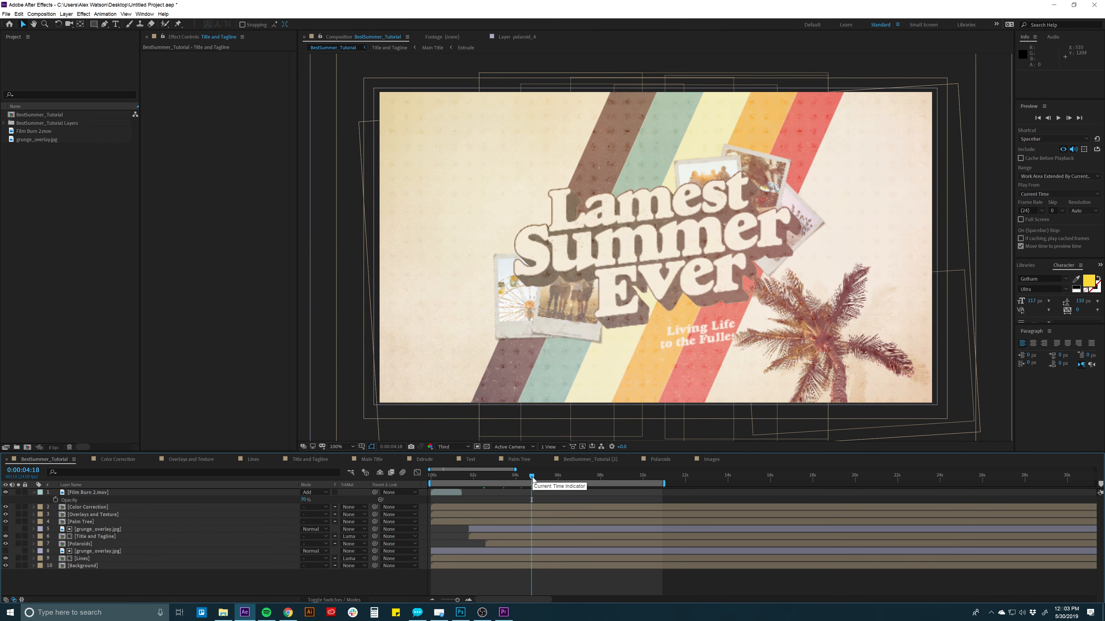